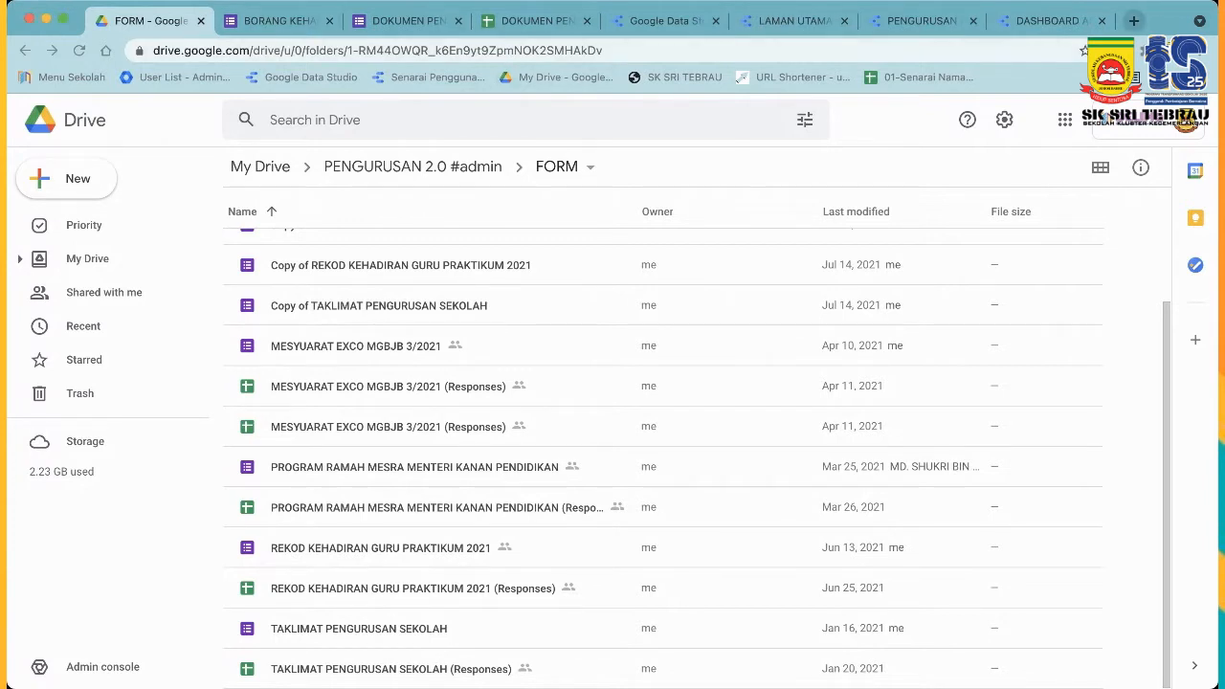
Open the Google Forms home page in a new browser tab.
key("super+t")
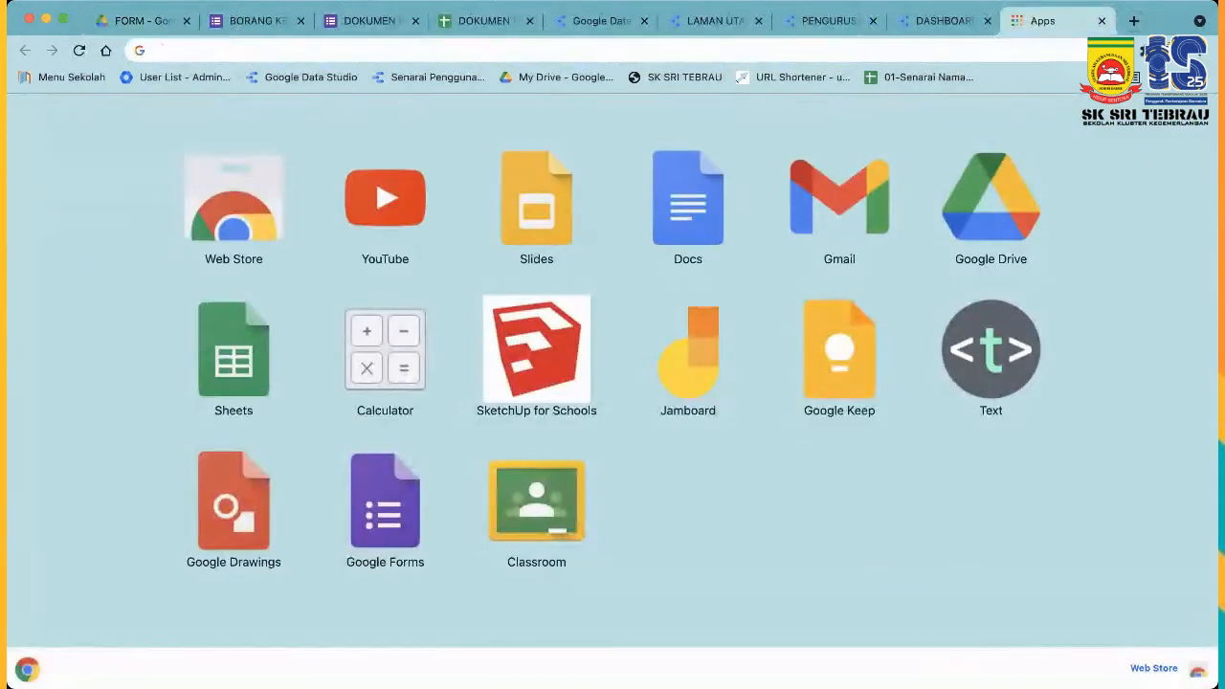
type("GOOGLE FORM")
key("Return")
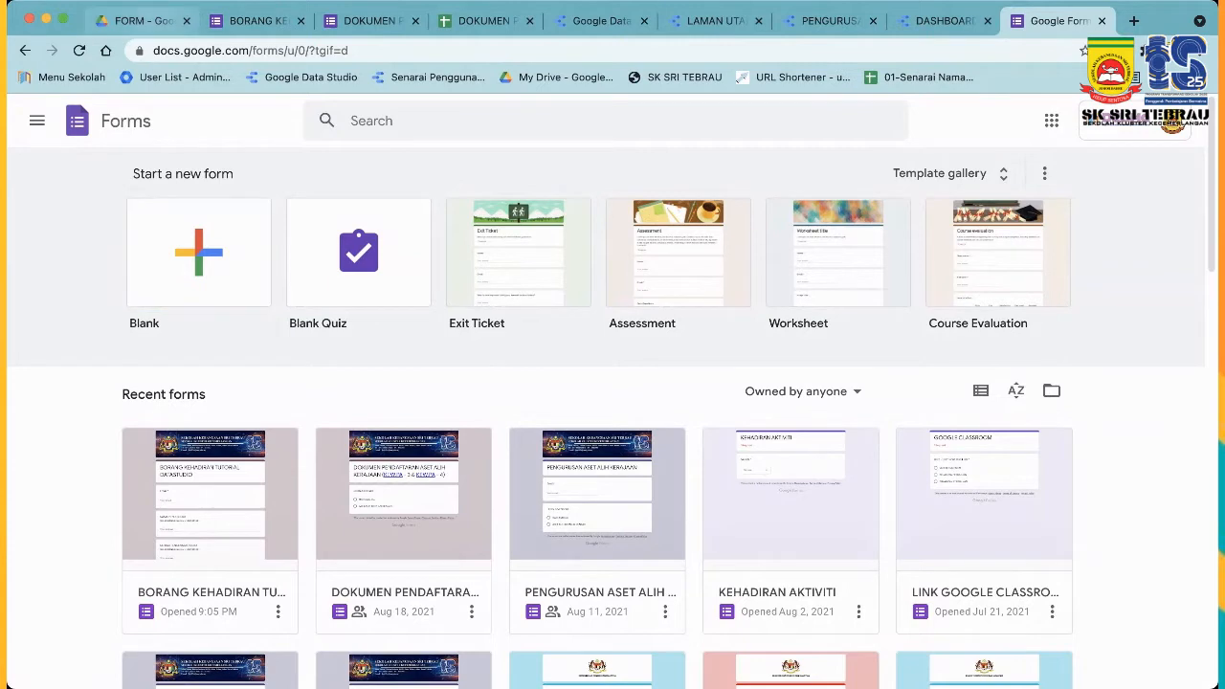
Return to Google Drive and create a folder named GOOGLE FORM in My Drive.
key("super+1")
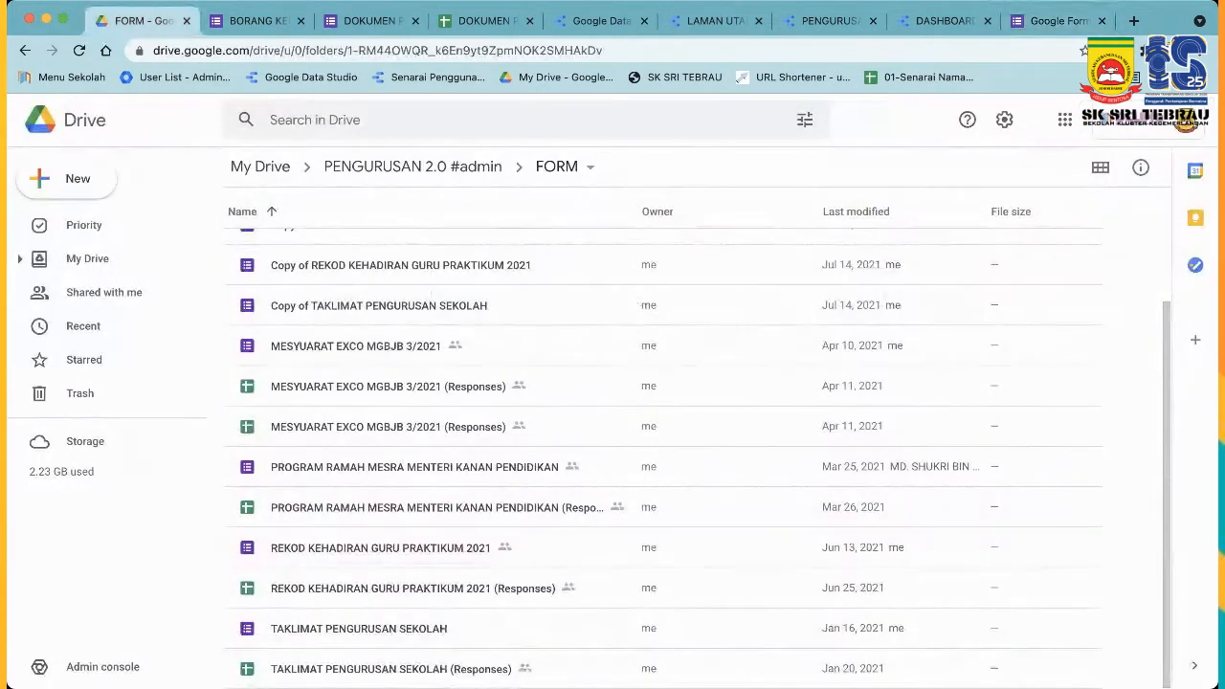
left_click(87, 258)
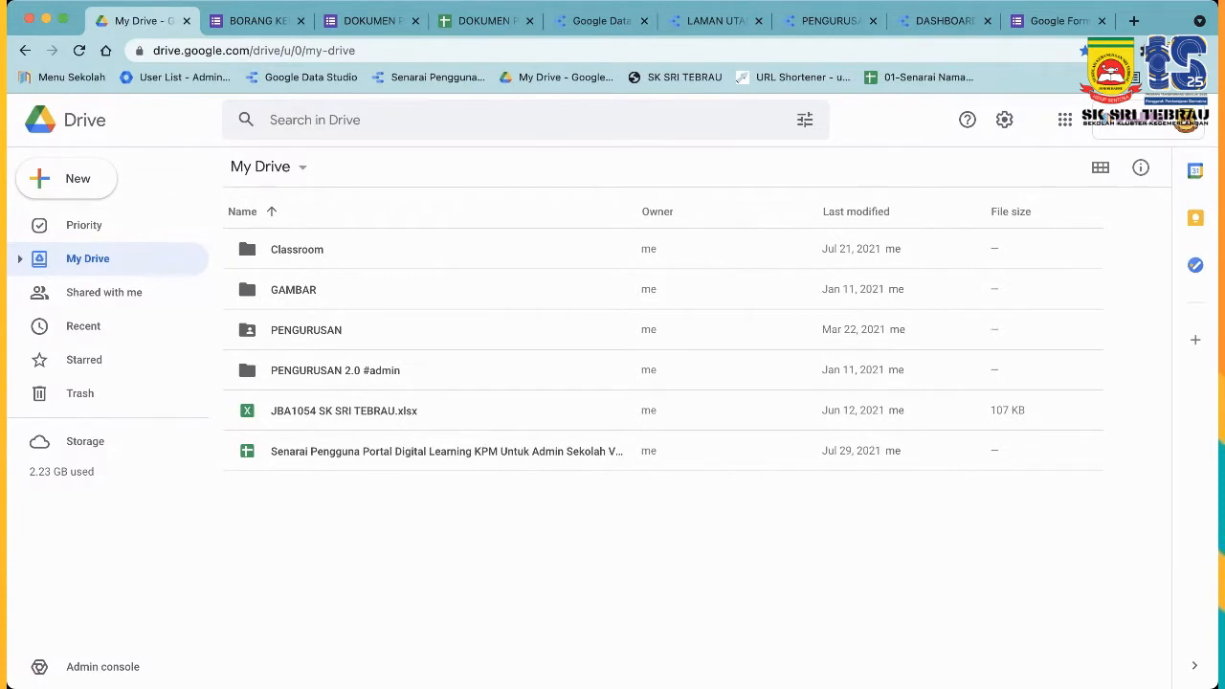
right_click(316, 517)
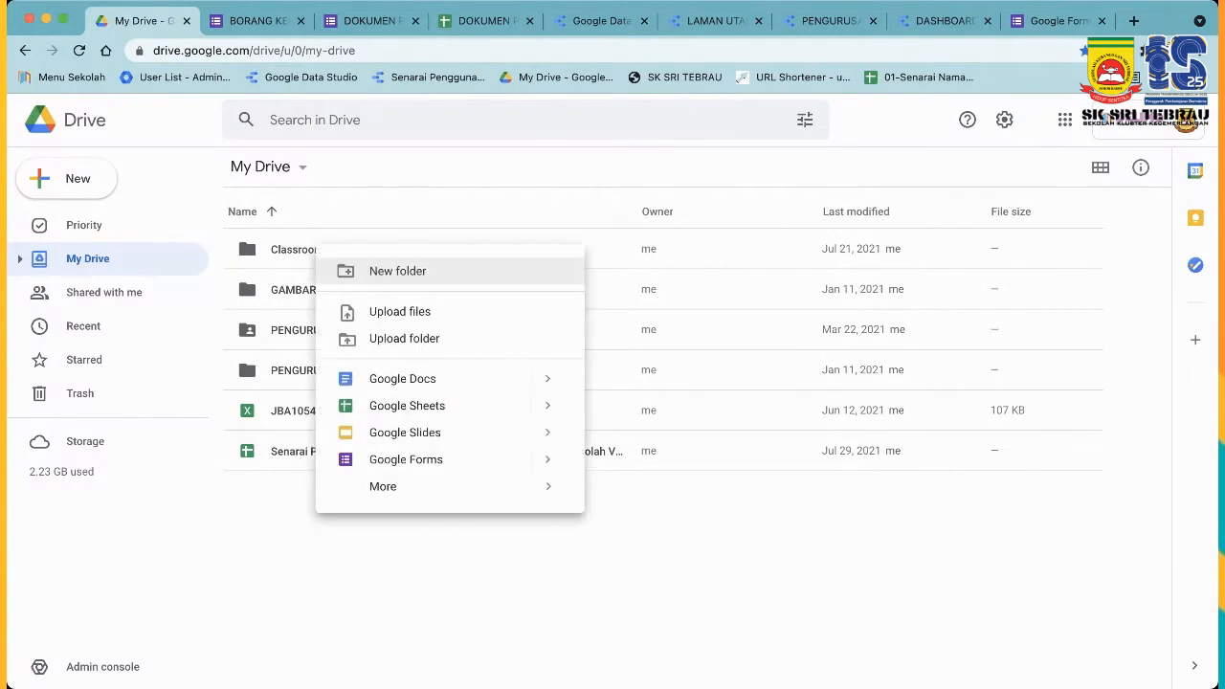
left_click(398, 271)
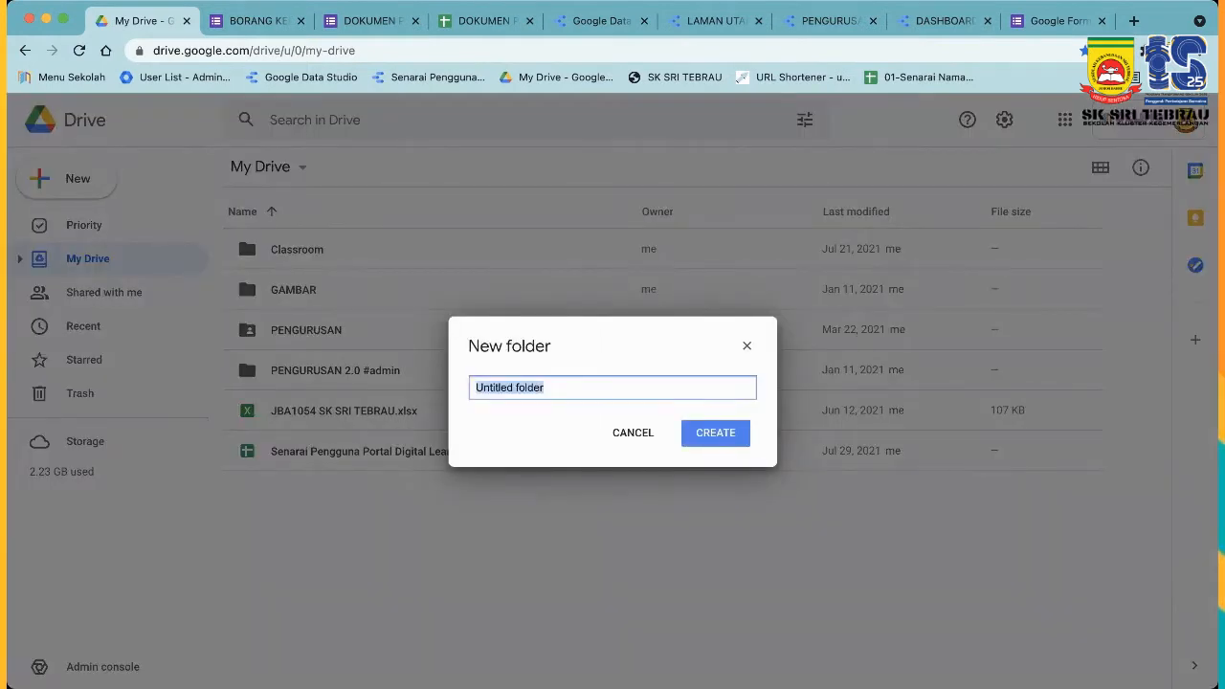
type("G")
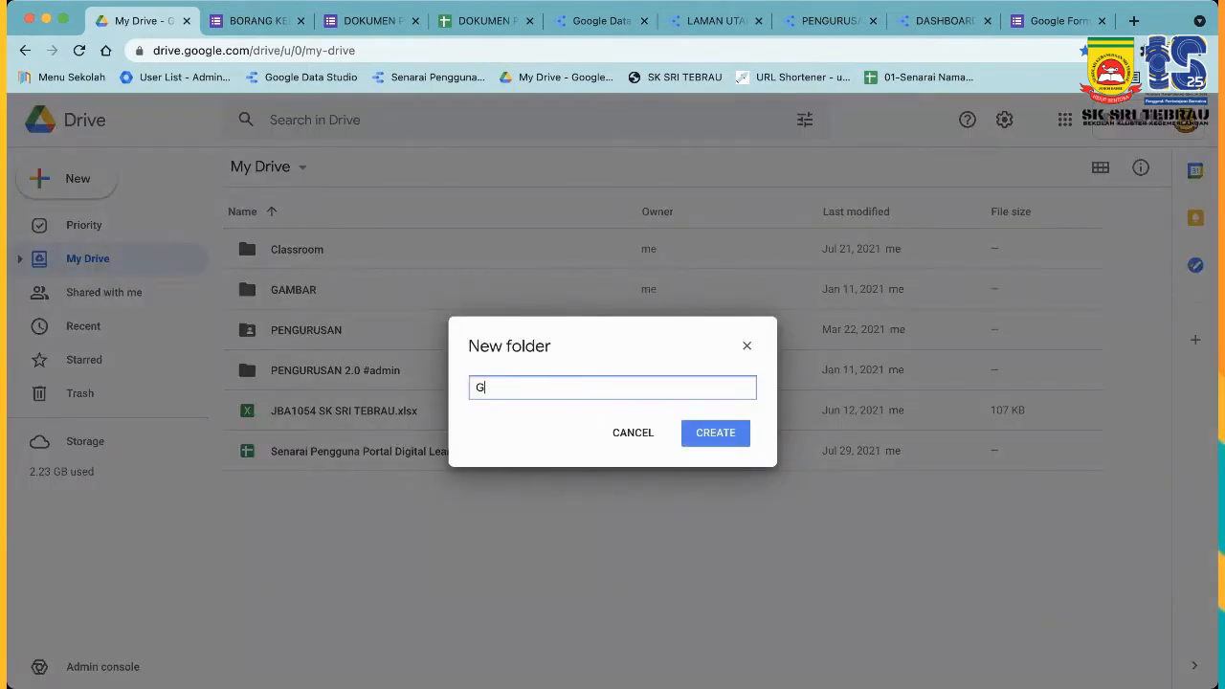
type("OOGLE FORM")
key("Return")
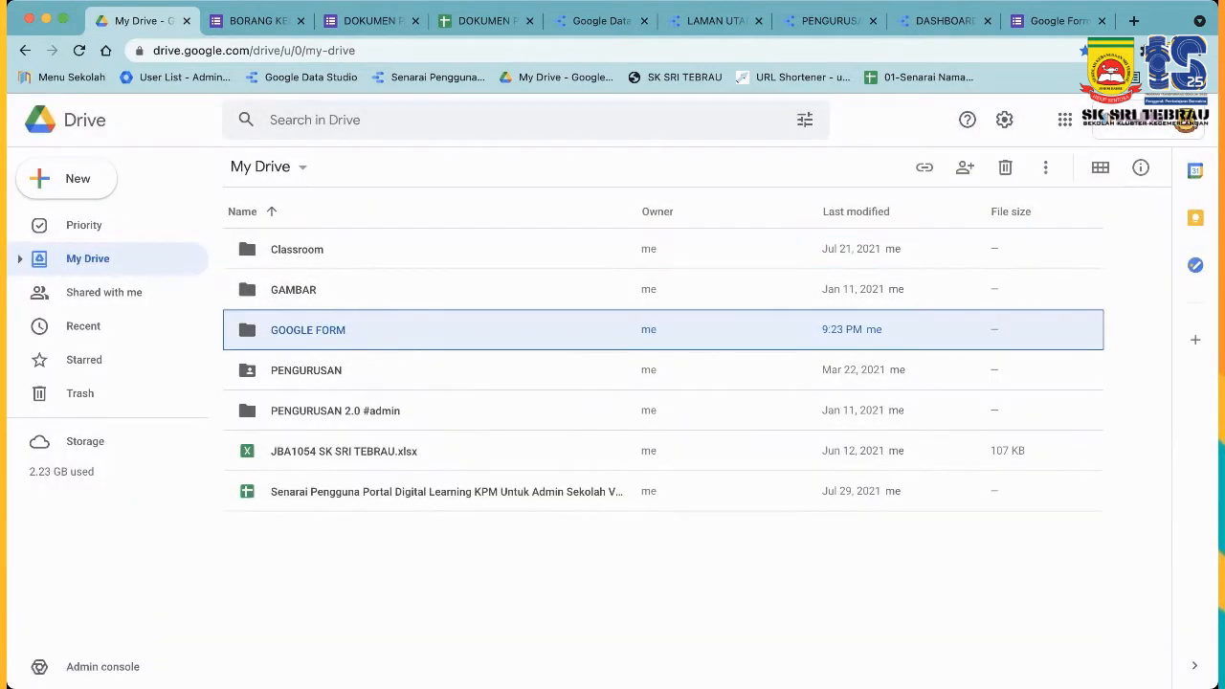
Create a new blank Google Form inside the GOOGLE FORM folder.
key("Return")
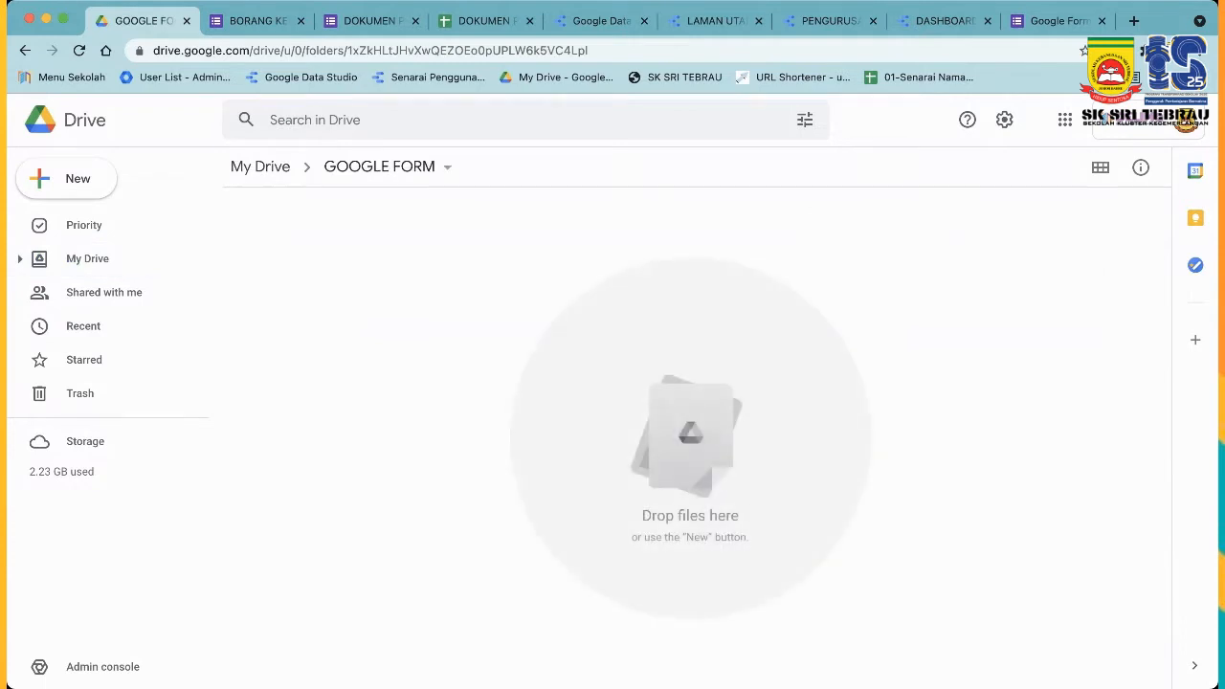
right_click(317, 278)
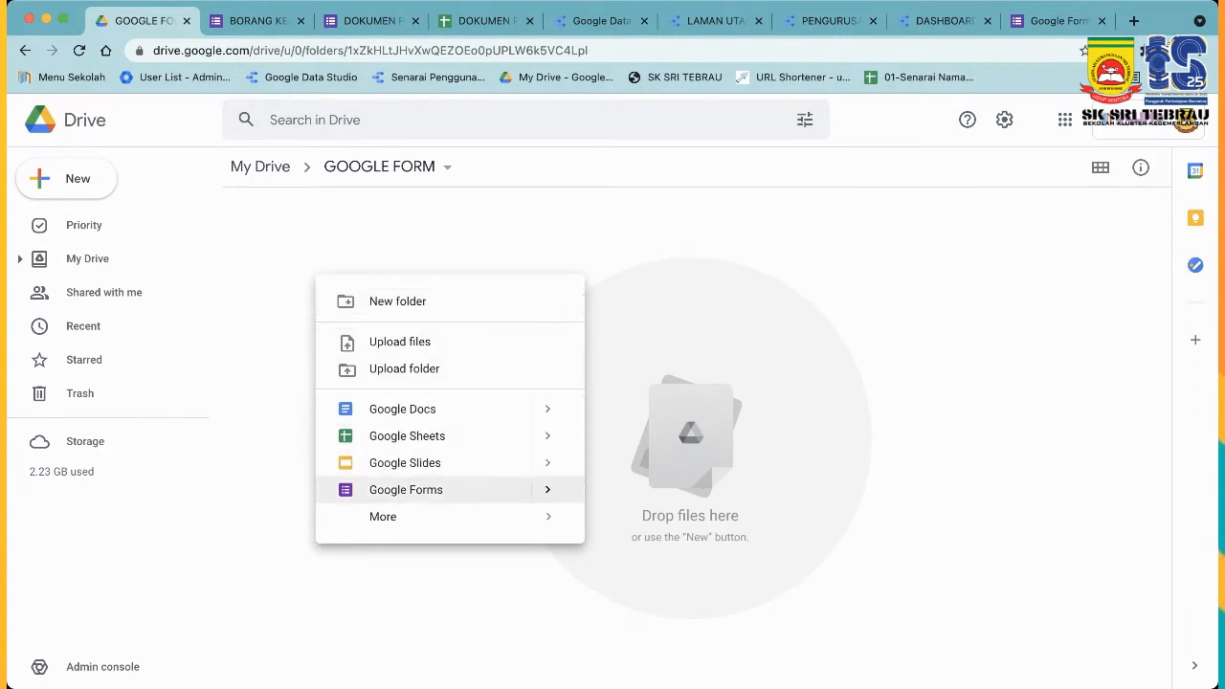
left_click(405, 489)
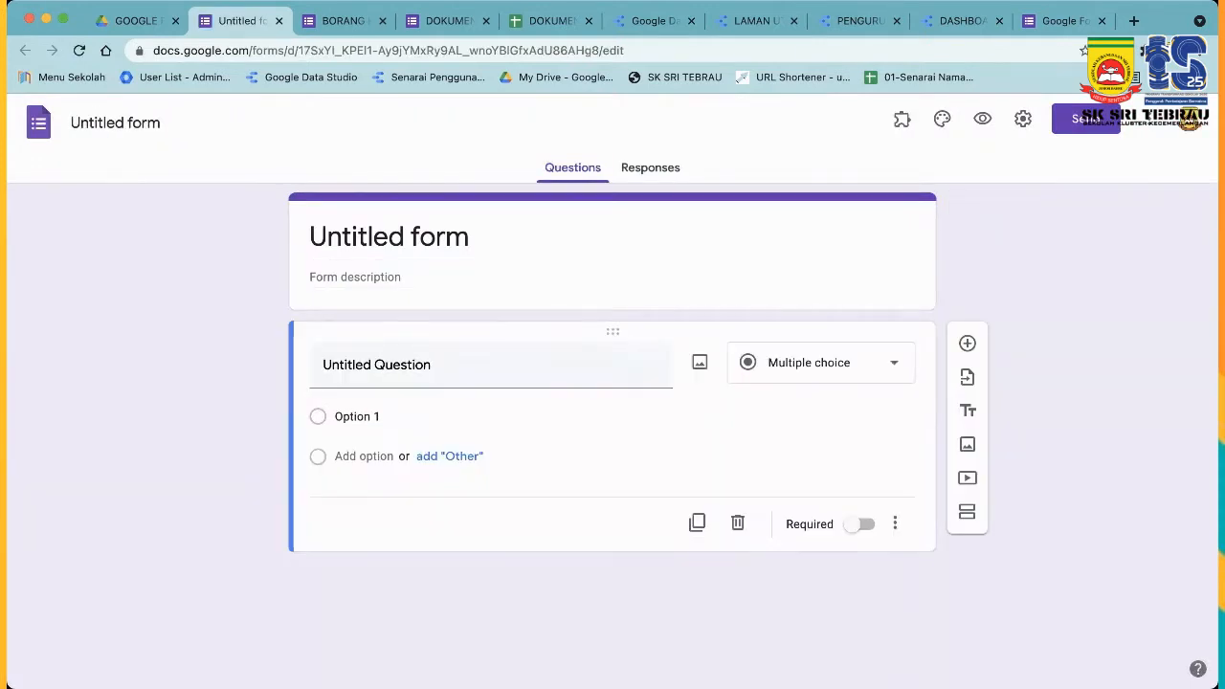
Check the GOOGLE FORM folder in Drive for the new form and return to the form editor.
key("super+1")
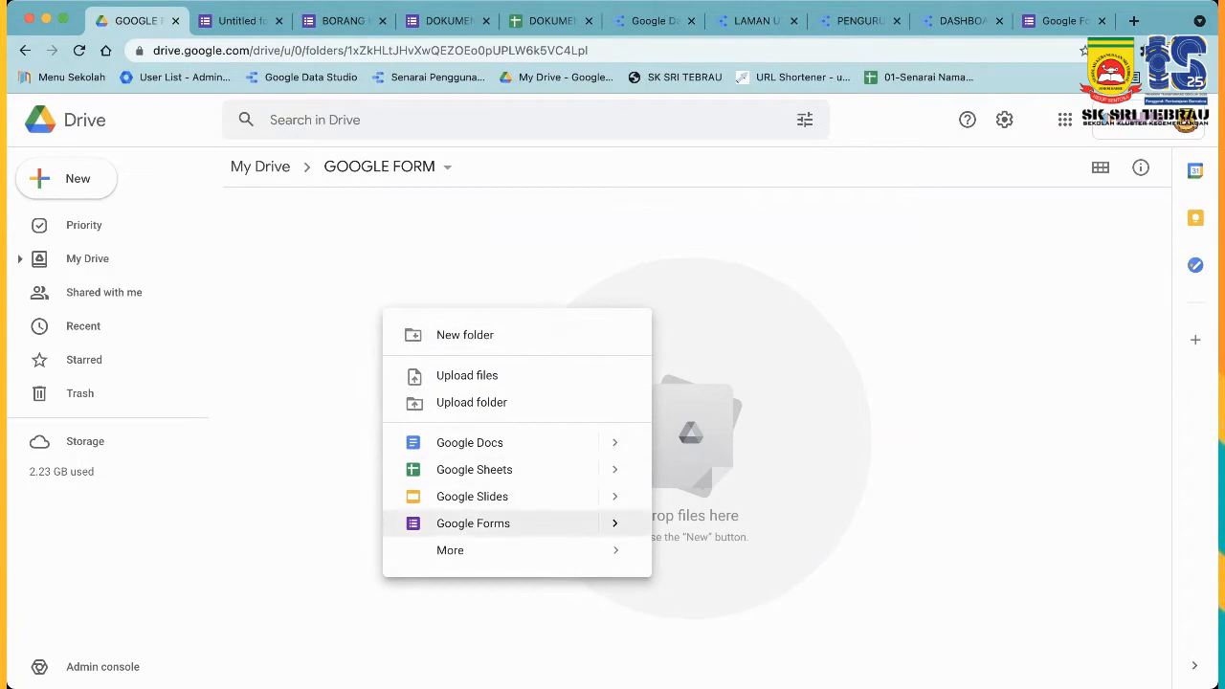
key("super+2")
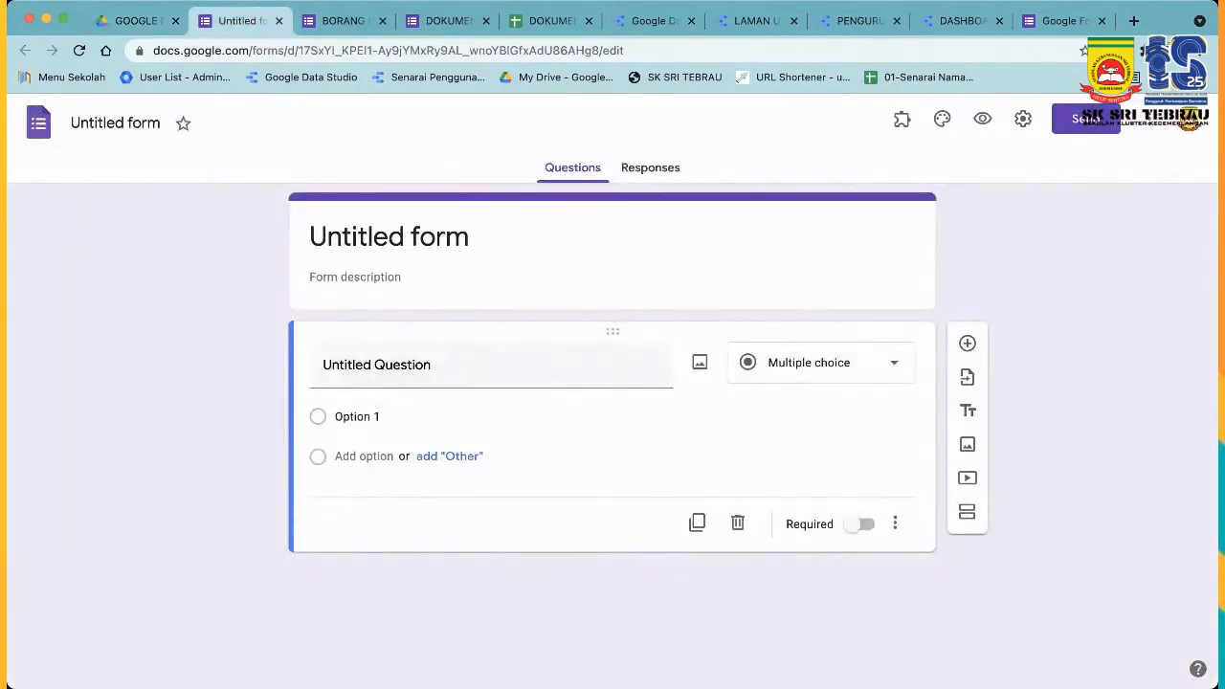
key("super+1")
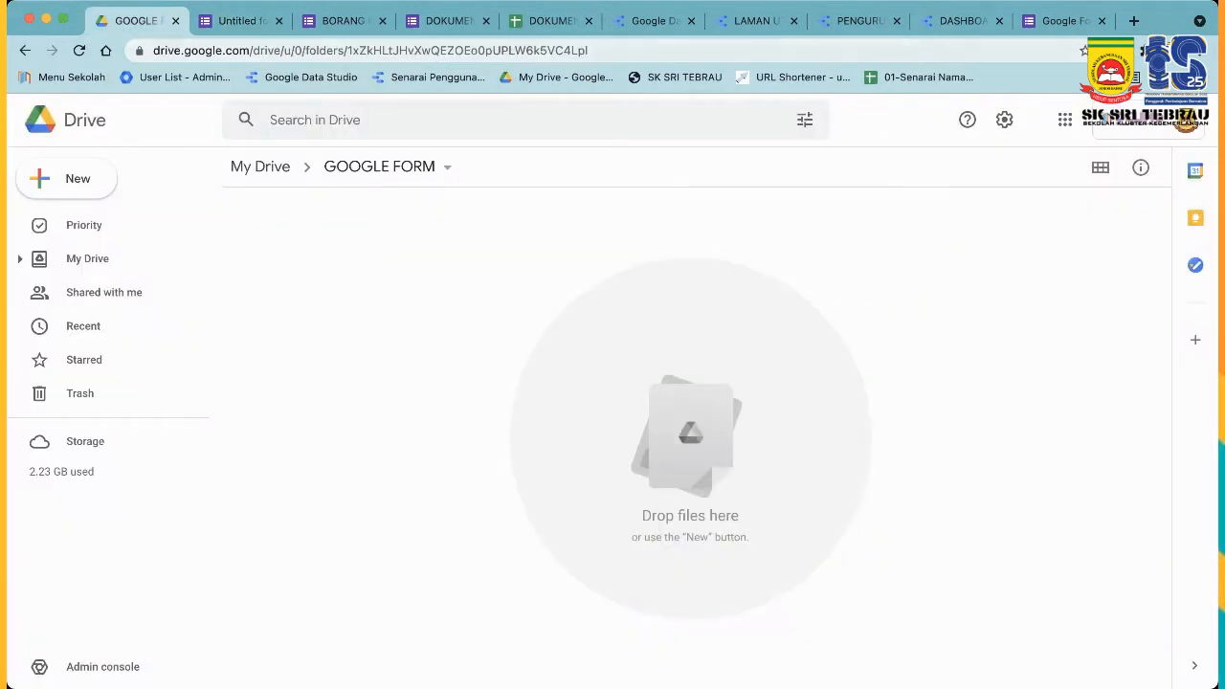
key("super+2")
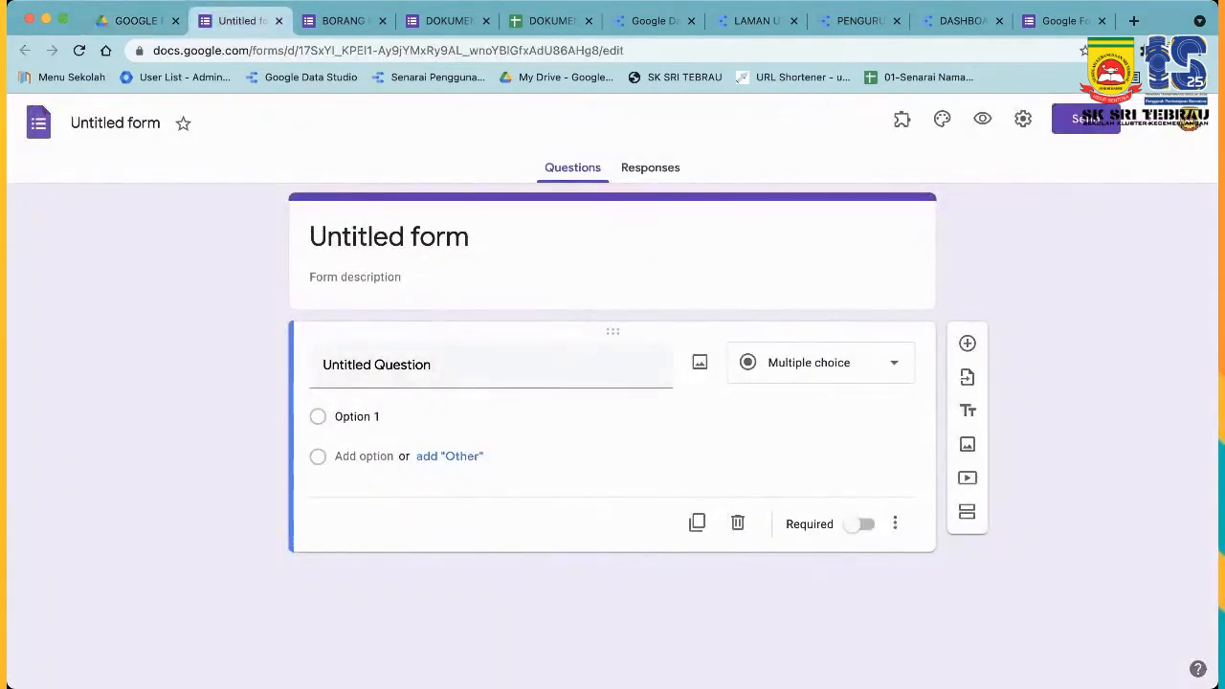
Try to send the untitled form by email without recipients, then switch to sharing it by link.
left_click(1086, 118)
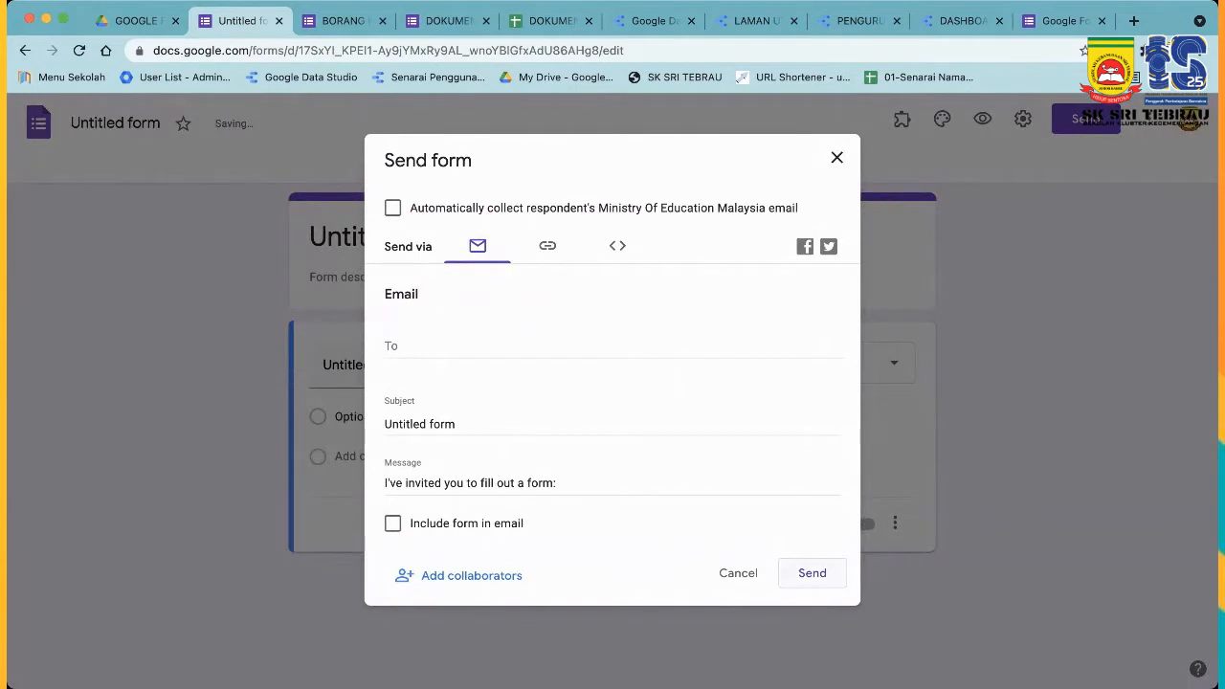
left_click(811, 573)
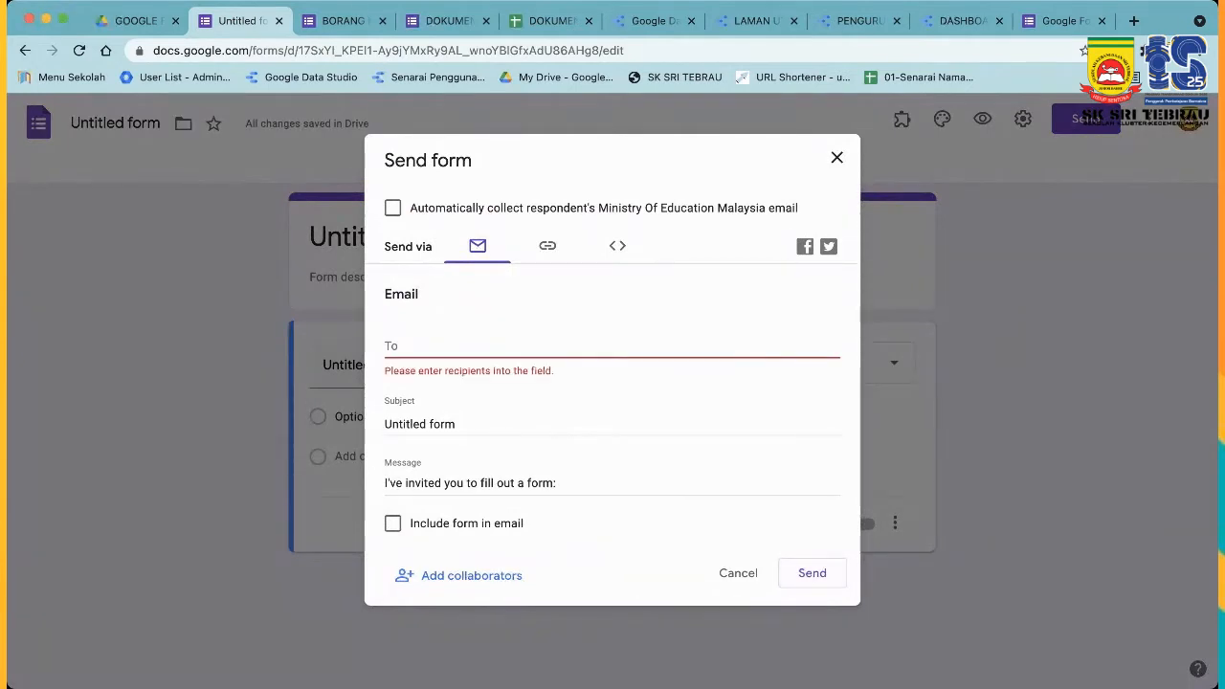
left_click(548, 246)
left_click(812, 377)
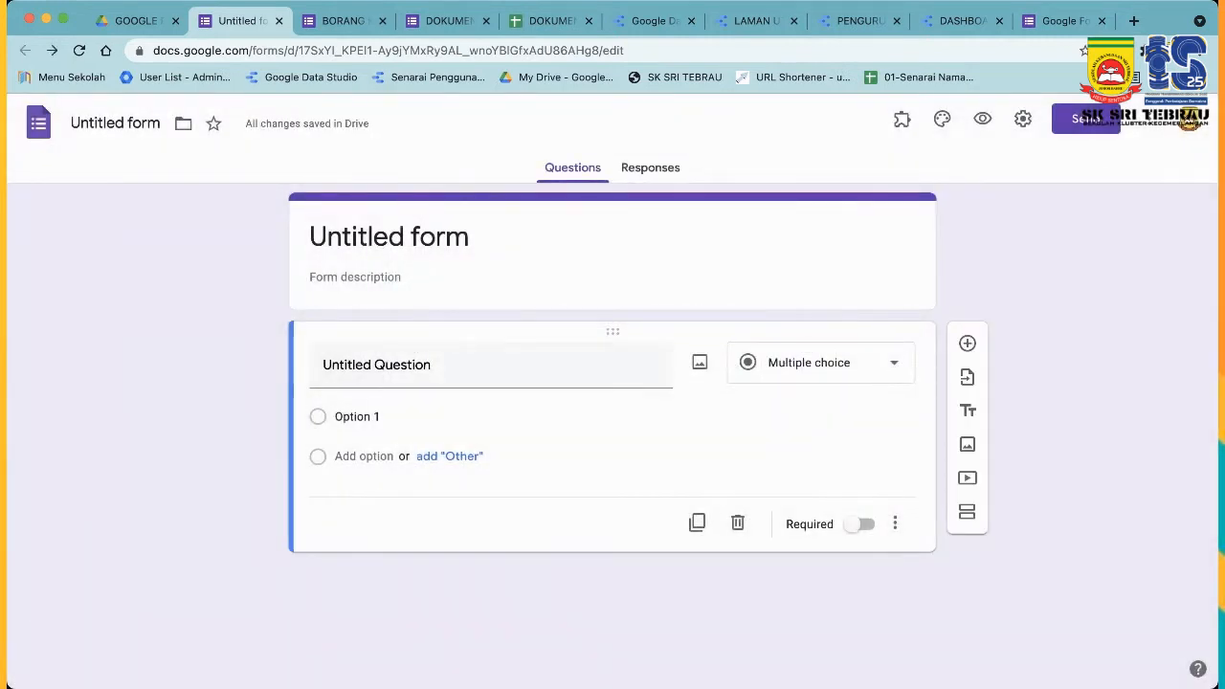
Check the GOOGLE FORM folder in Drive, then look through the files in PENGURUSAN 2.0 #admin's FORM folder.
key("ctrl+shift+Tab")
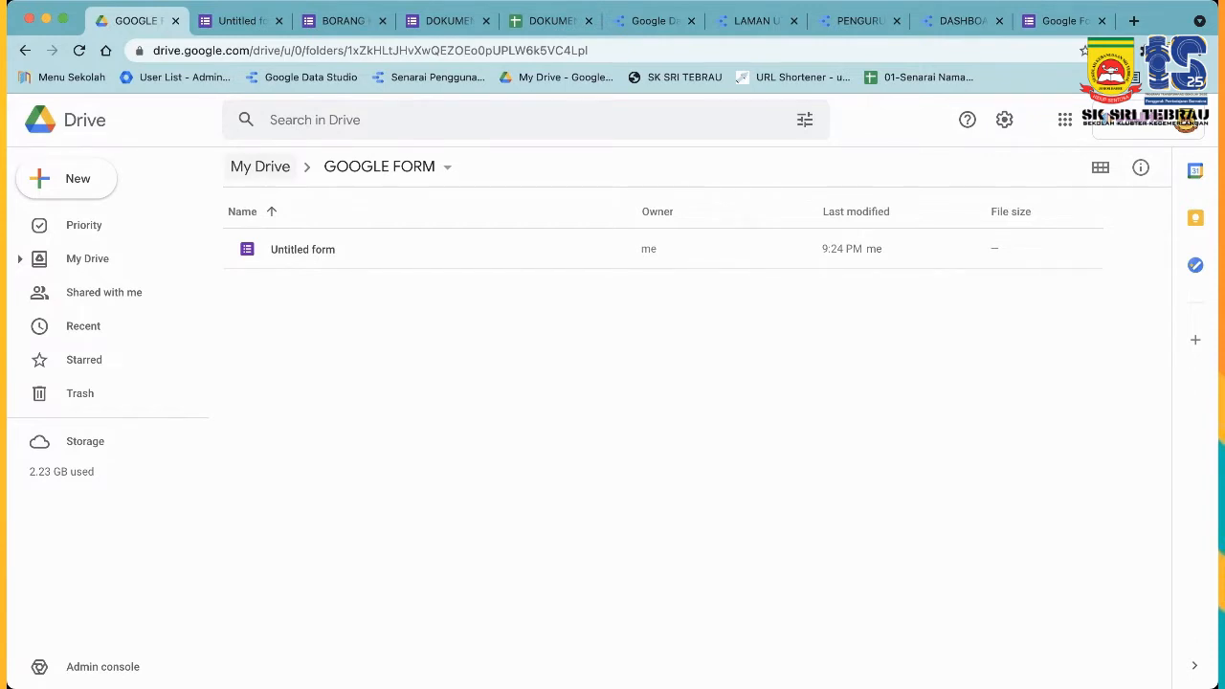
left_click(259, 166)
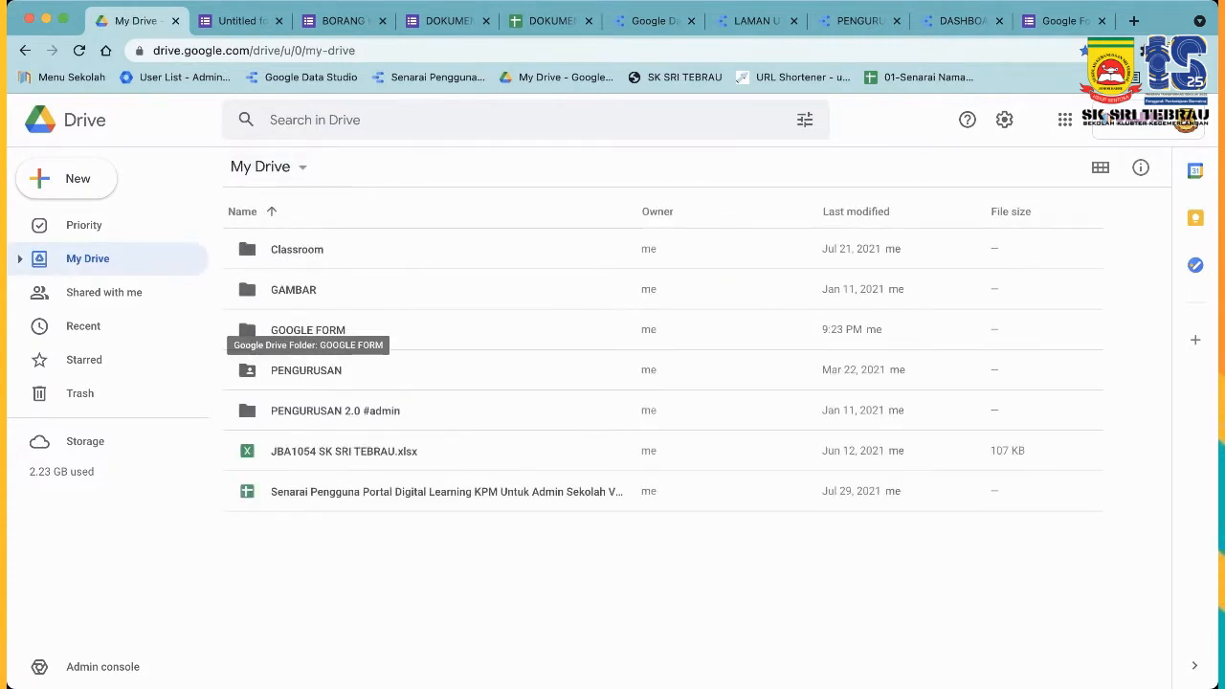
double_click(335, 410)
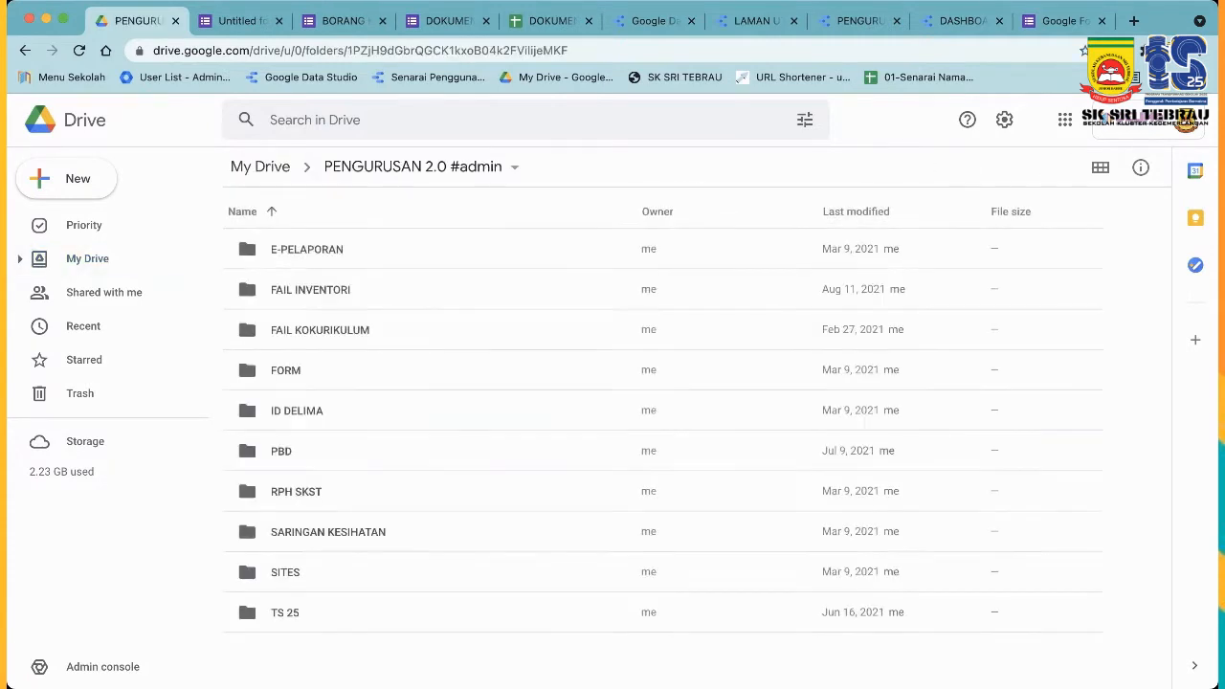
double_click(286, 369)
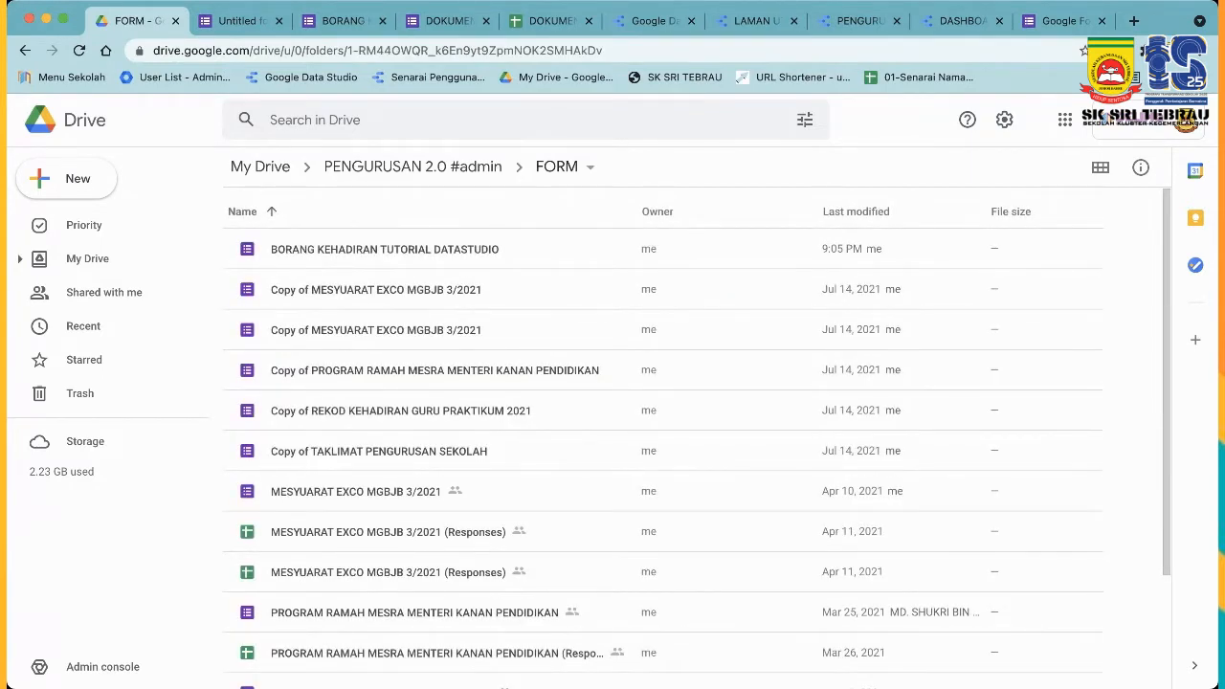
scroll(670, 459, "down", 3)
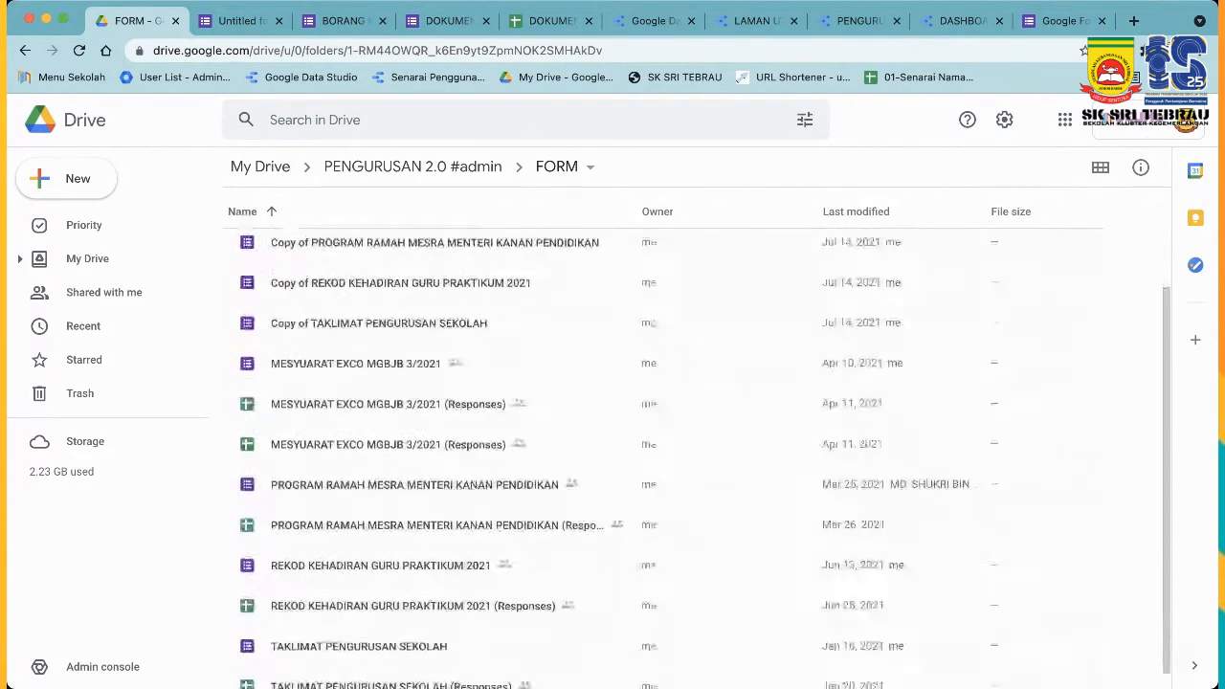
scroll(670, 460, "up", 3)
scroll(670, 460, "down", 3)
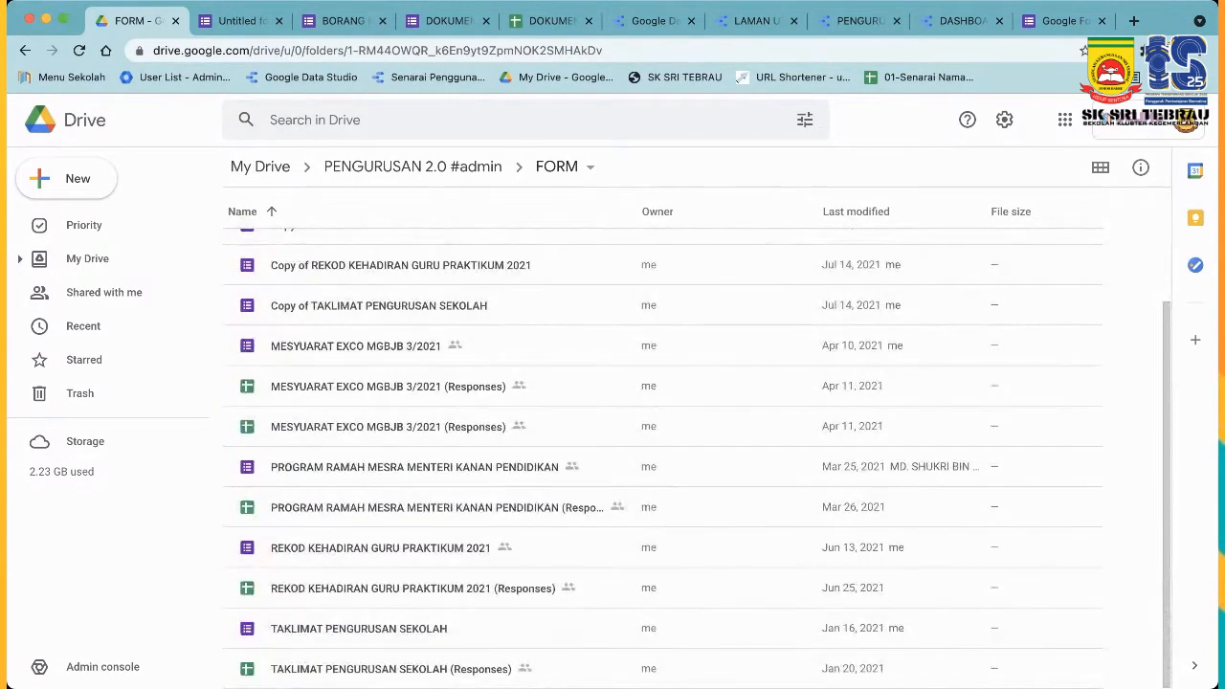
scroll(402, 412, "up", 3)
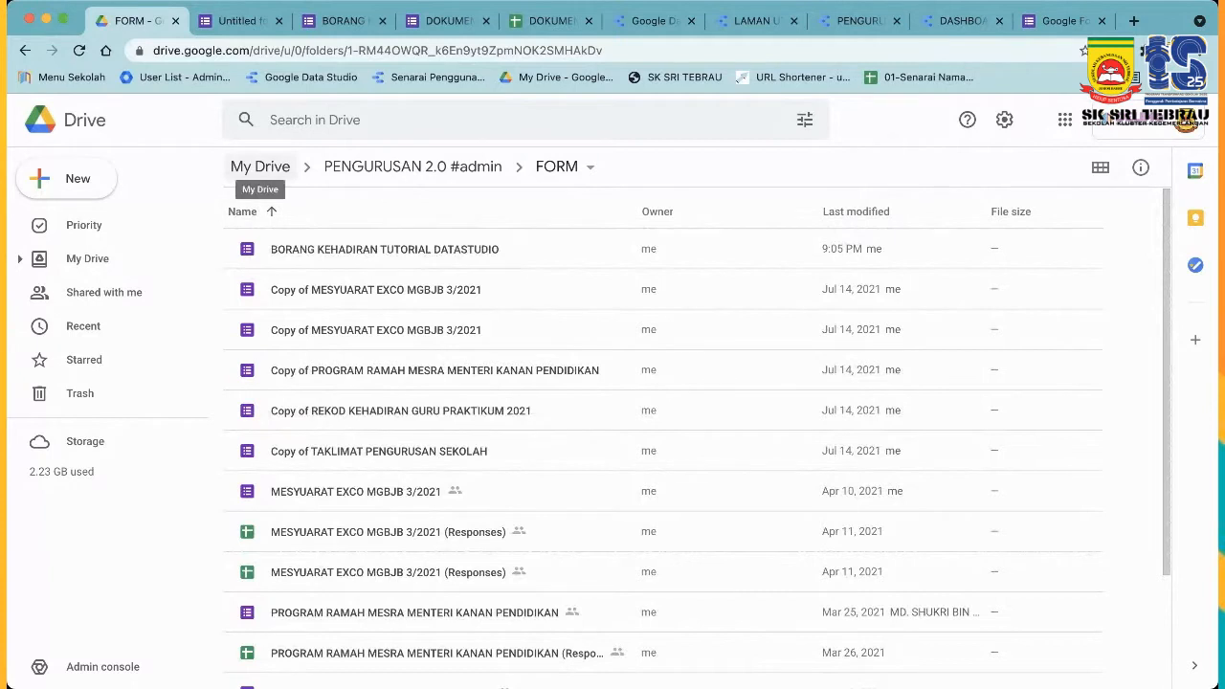
View the contents of the FAIL INVENTORI folder inside PENGURUSAN 2.0 #admin.
left_click(260, 167)
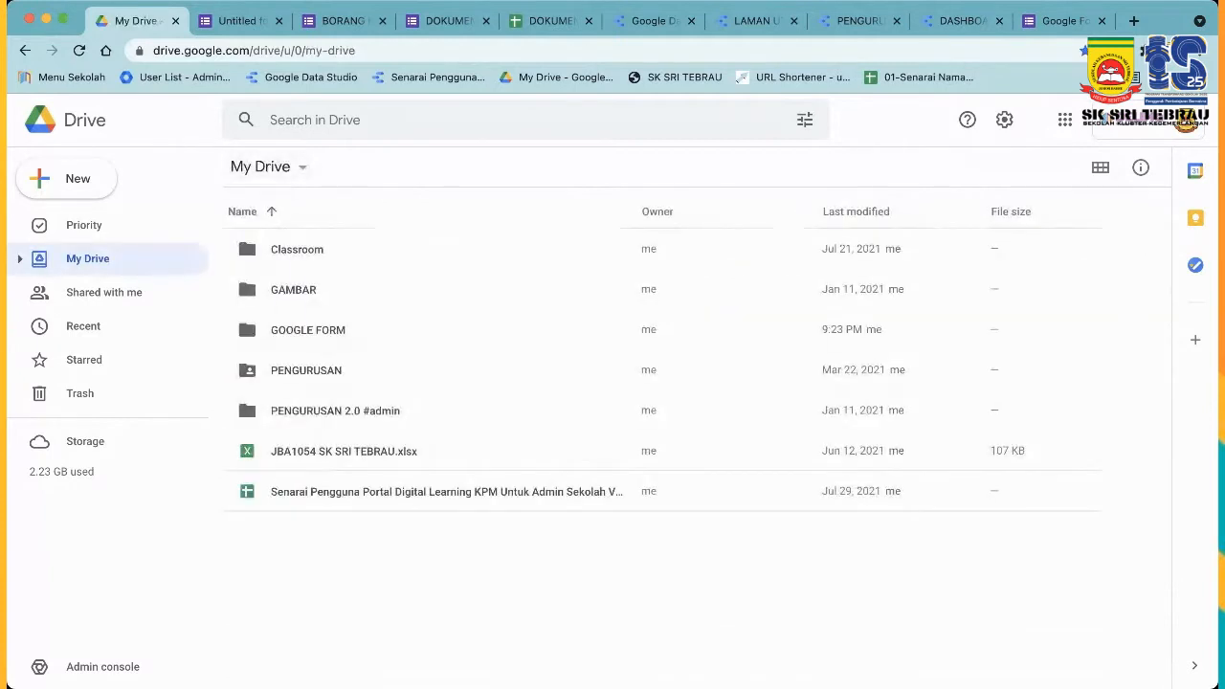
double_click(335, 411)
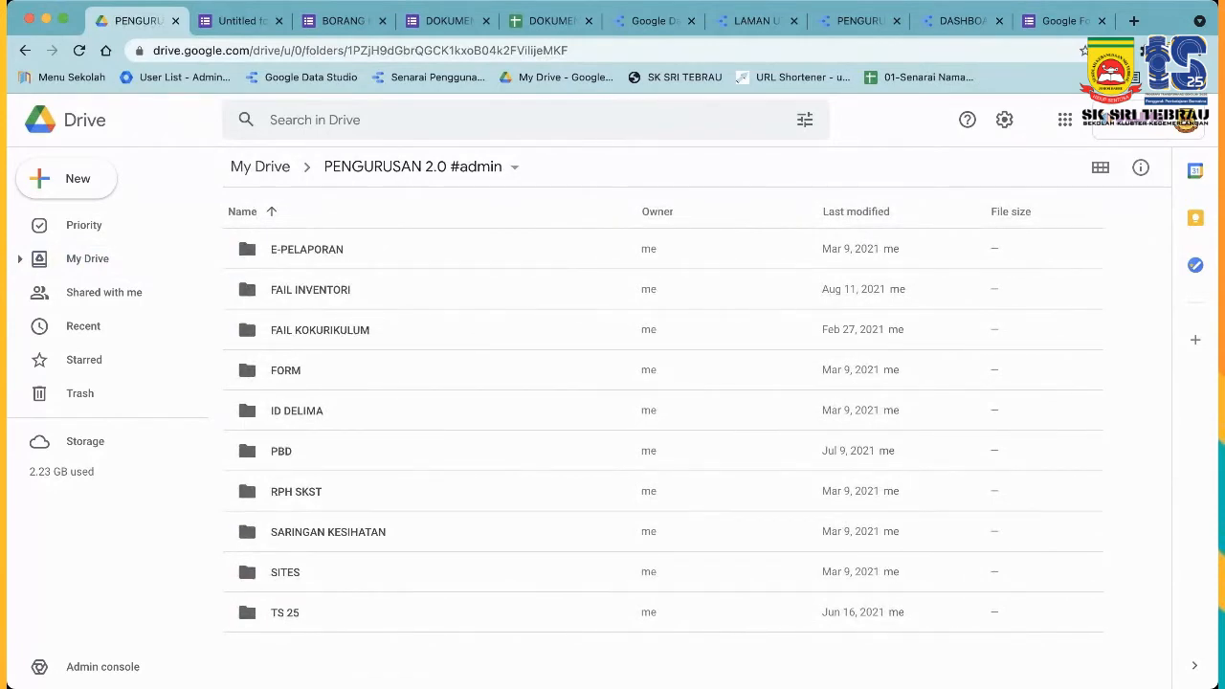
double_click(311, 290)
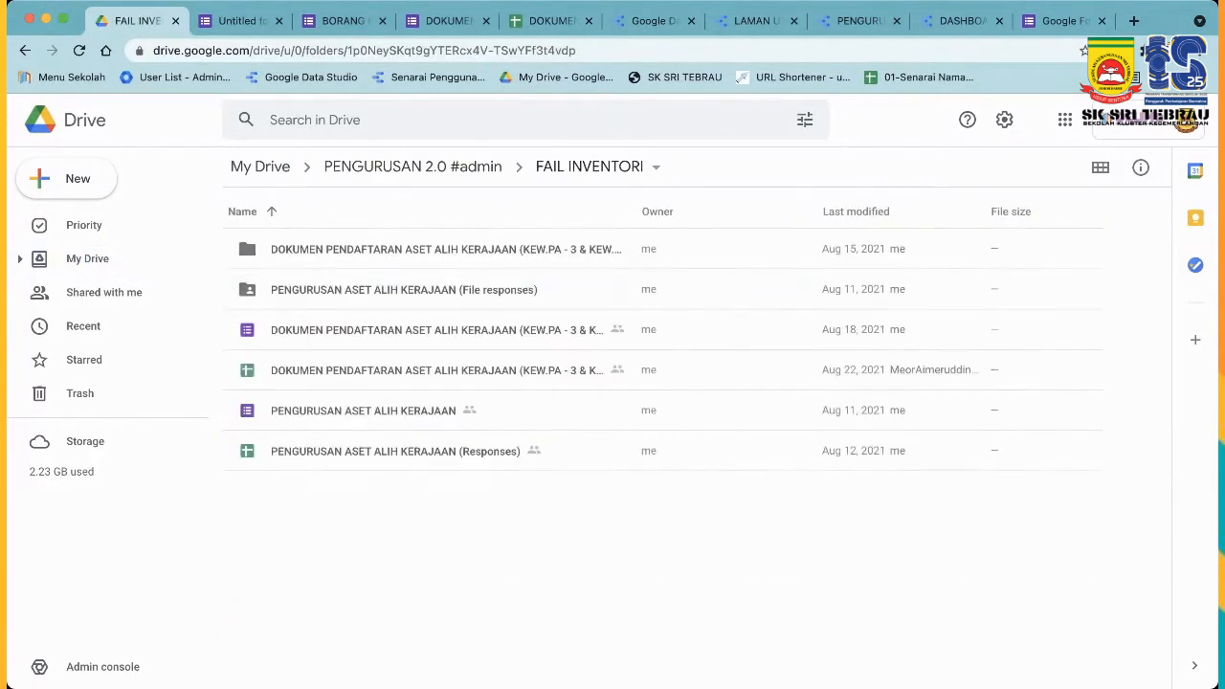
left_click(413, 167)
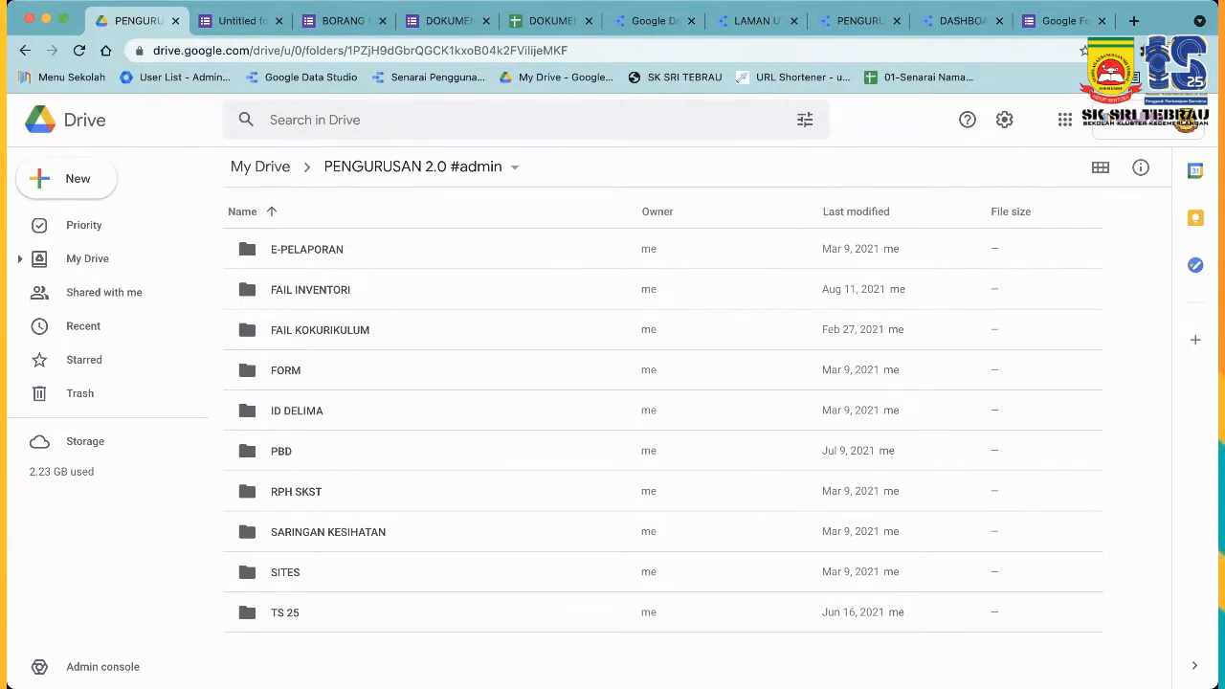
double_click(311, 290)
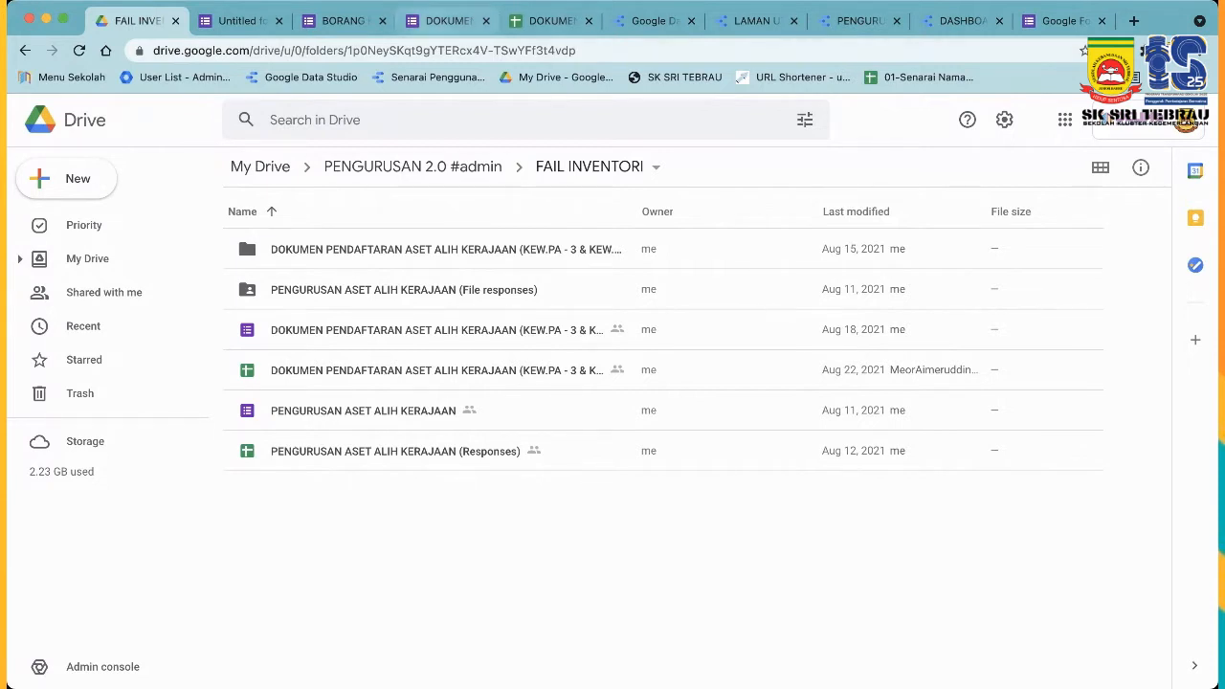
Examine the sections and questions of the DOKUMEN PENDAFTARAN ASET ALIH KERAJAAN (KEW.PA - 3 & KEW.PA - 4) form.
left_click(446, 20)
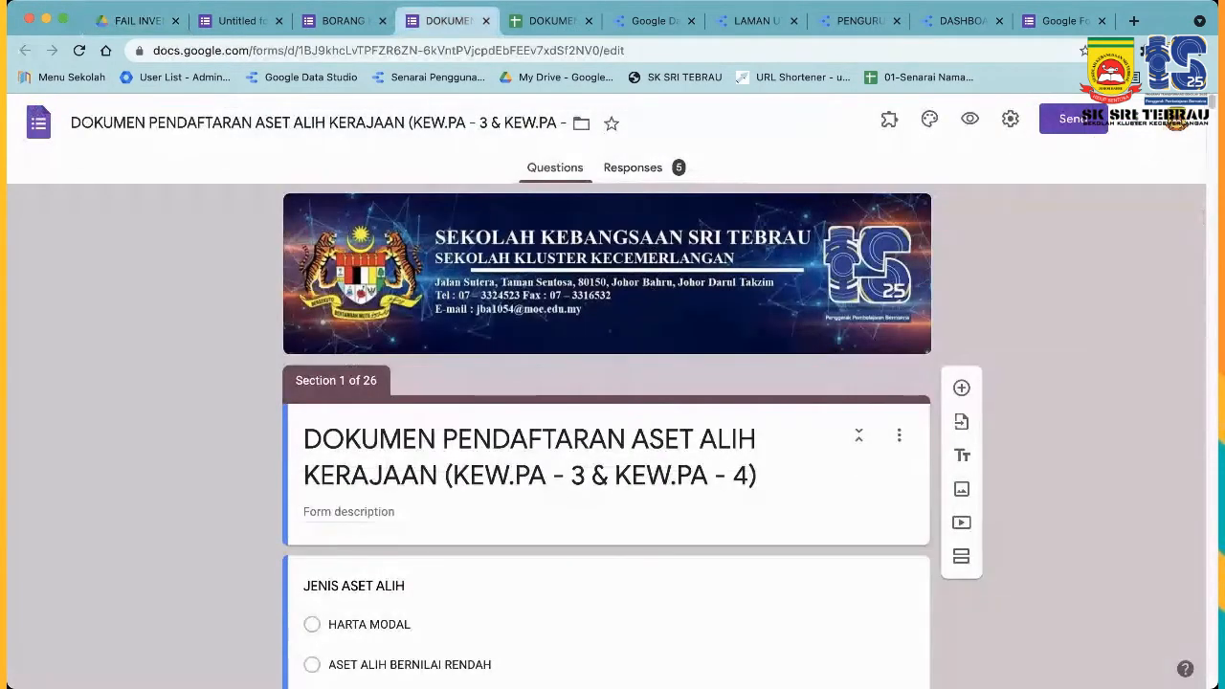
scroll(607, 430, "down", 2)
scroll(607, 431, "down", 2)
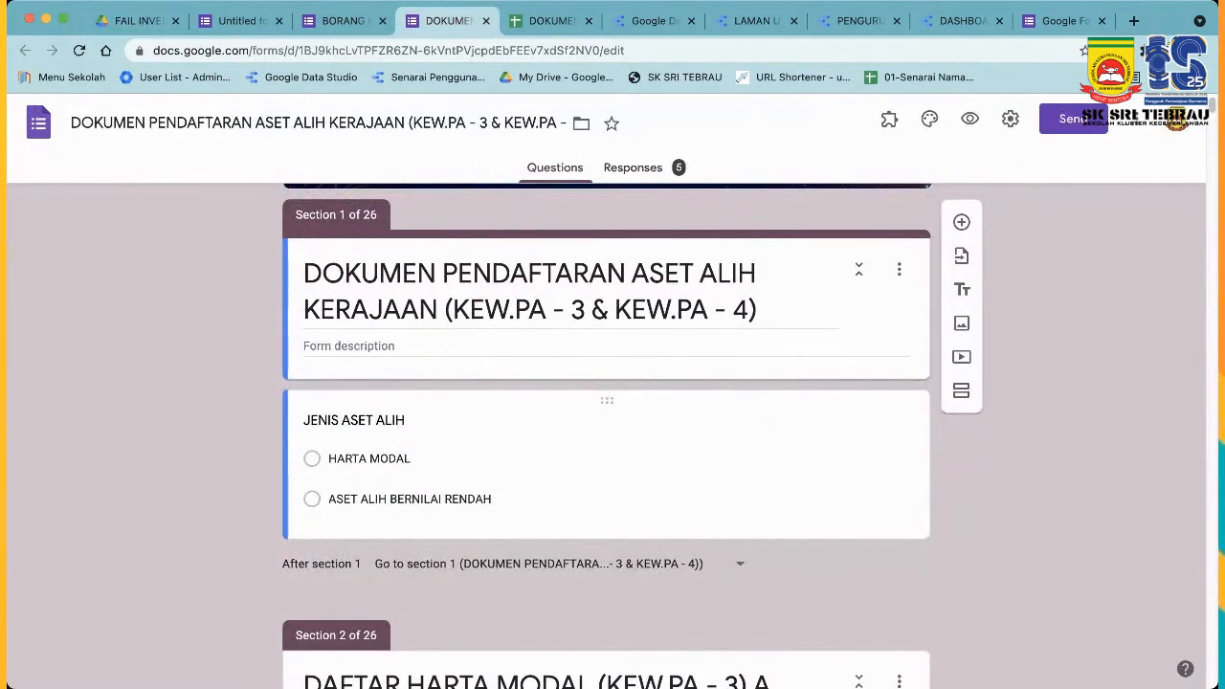
scroll(607, 431, "down", 1)
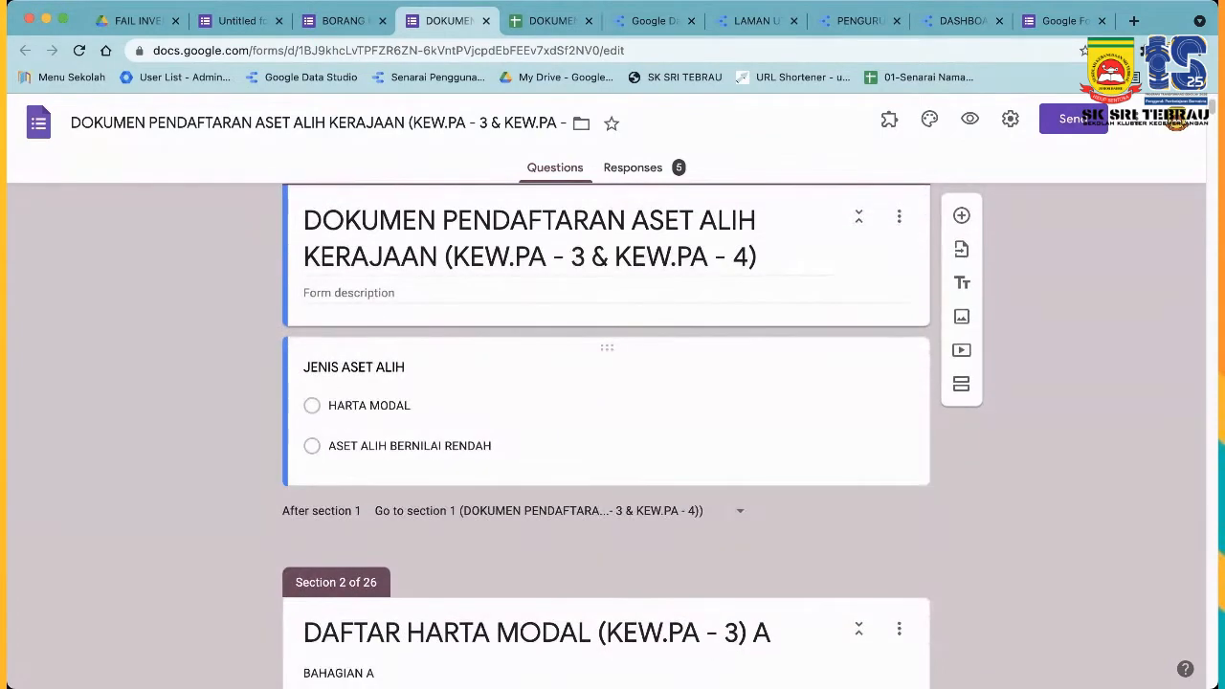
scroll(607, 430, "down", 5)
scroll(606, 431, "down", 4)
scroll(607, 431, "down", 1)
scroll(607, 431, "down", 2)
scroll(604, 431, "down", 5)
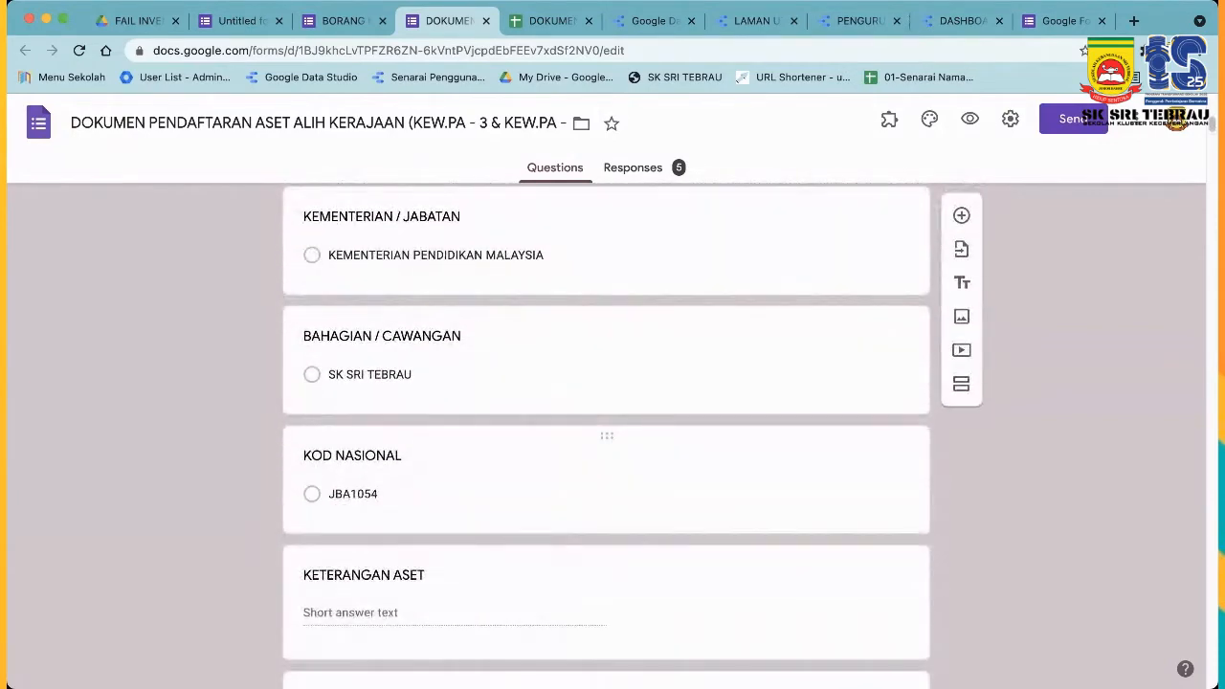
scroll(607, 435, "down", 7)
scroll(607, 436, "down", 2)
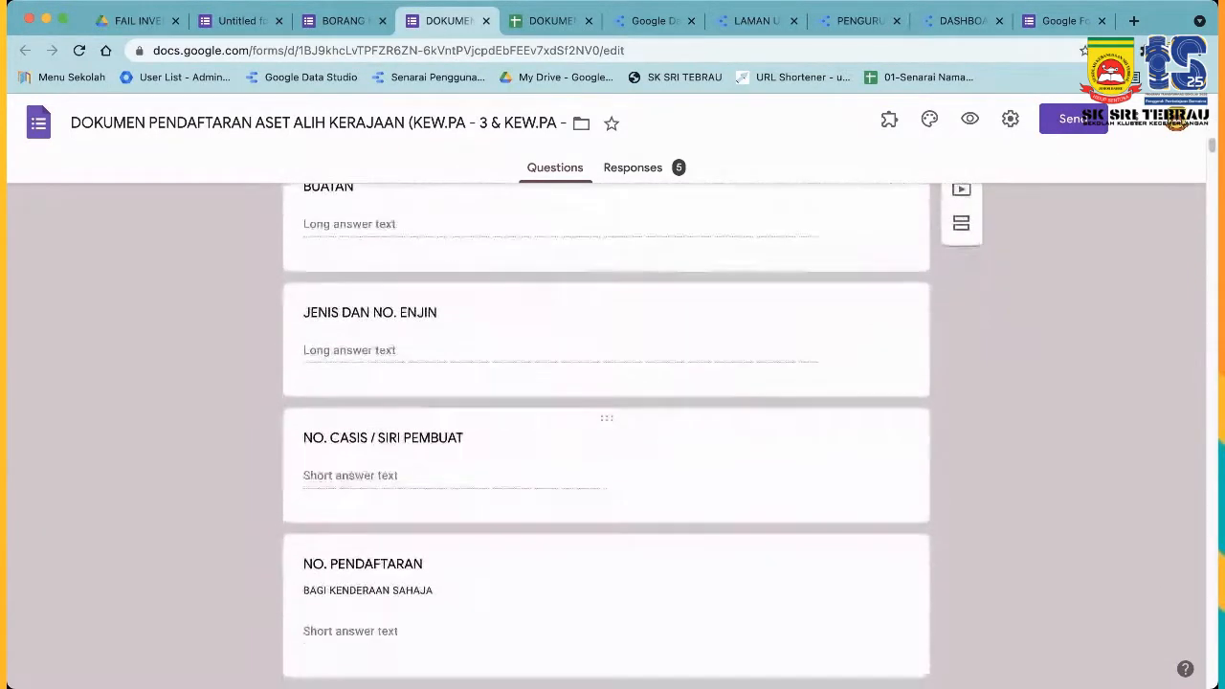
Read through the form's asset detail, PENEMPATAN ASET and TAMBAHAN MAKLUMAT PENEMPATAN ASET sections, then return to the form's beginning.
scroll(607, 436, "down", 8)
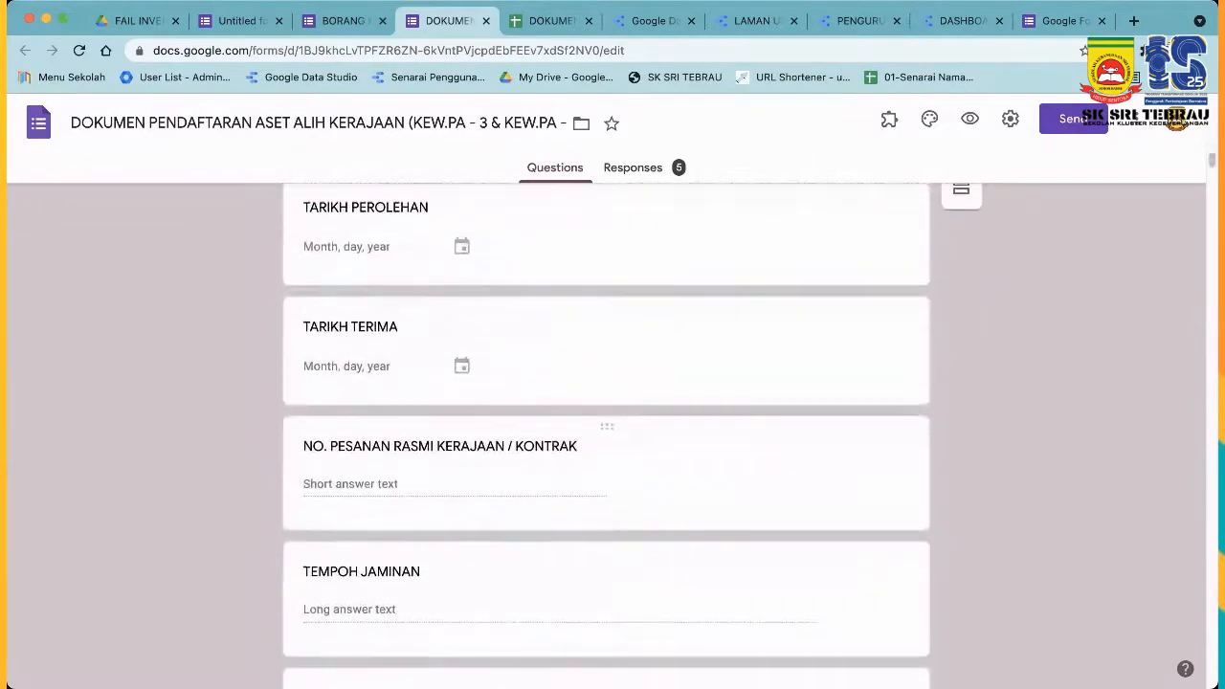
scroll(607, 435, "up", 8)
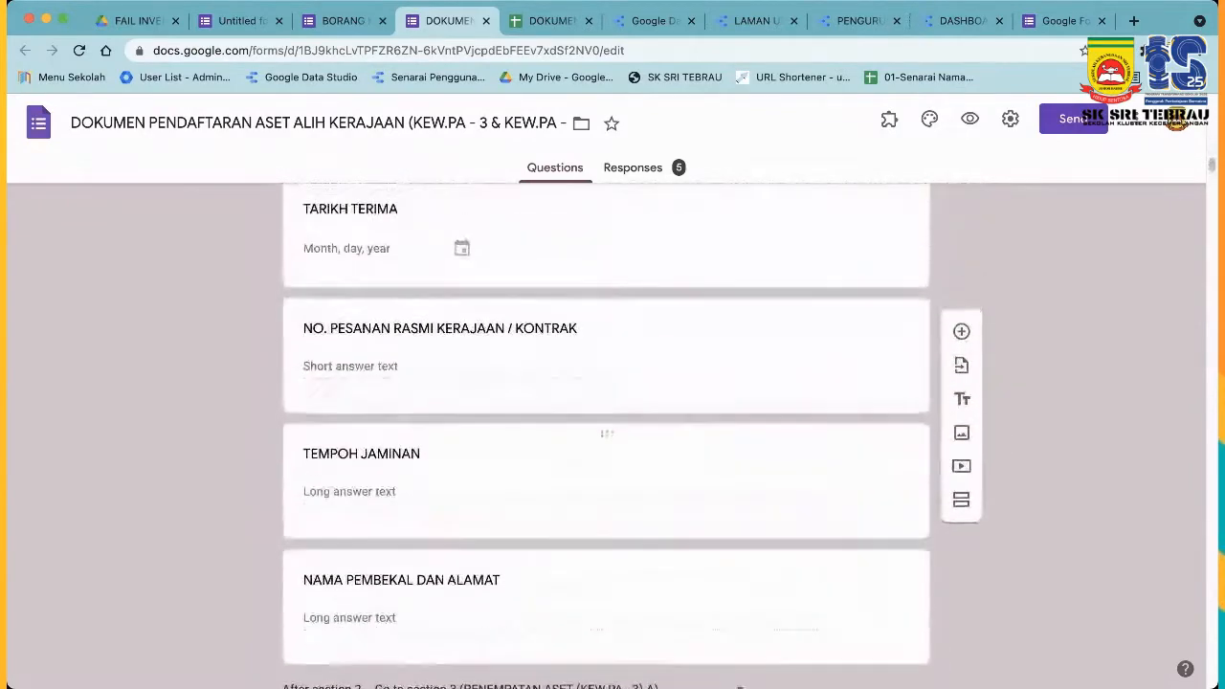
scroll(607, 435, "down", 10)
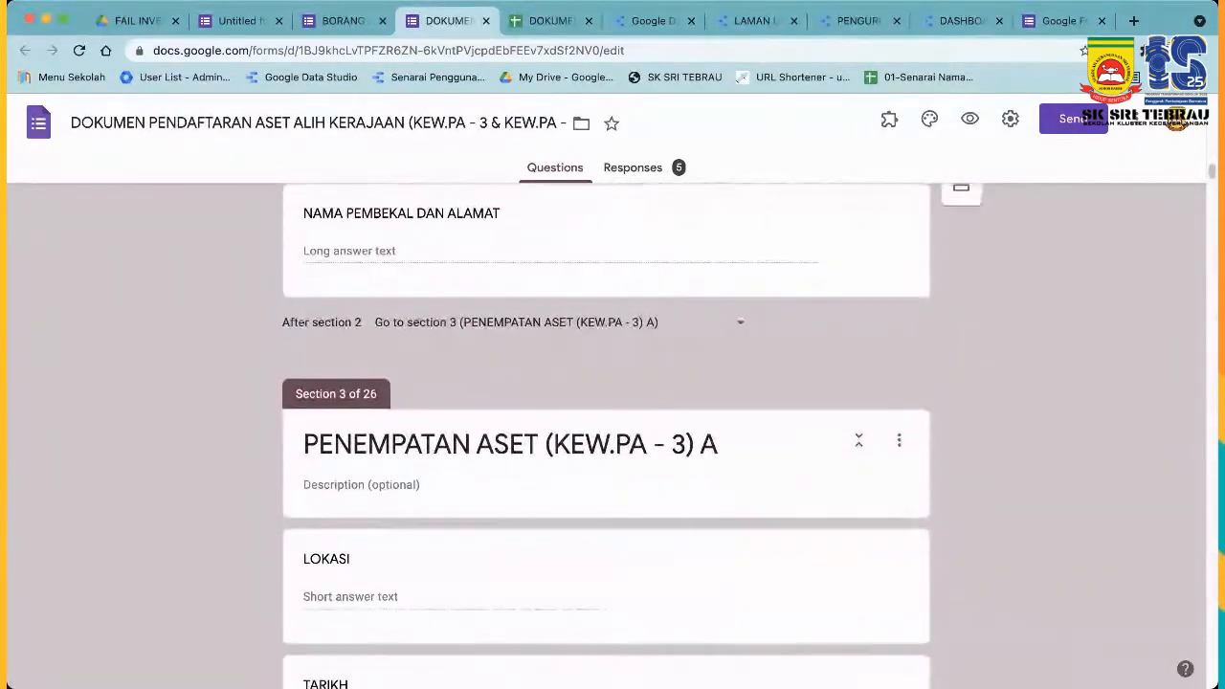
scroll(606, 435, "down", 8)
scroll(607, 435, "down", 20)
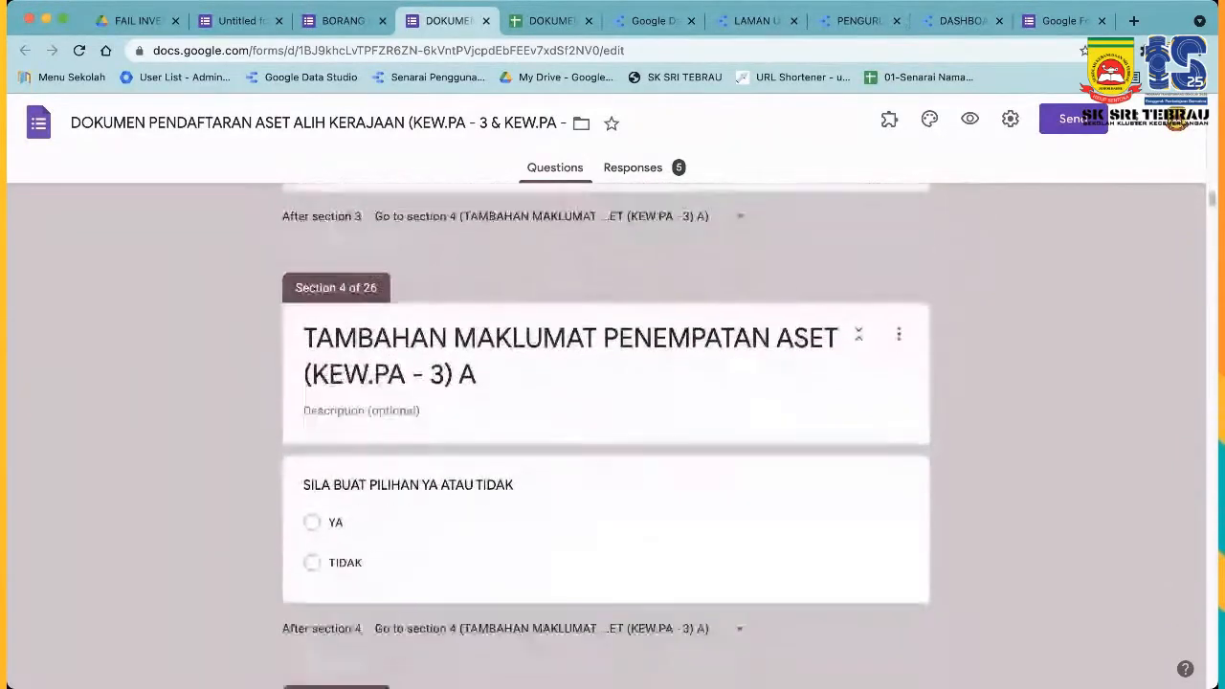
scroll(607, 436, "down", 8)
scroll(606, 436, "up", 8)
scroll(607, 435, "up", 20)
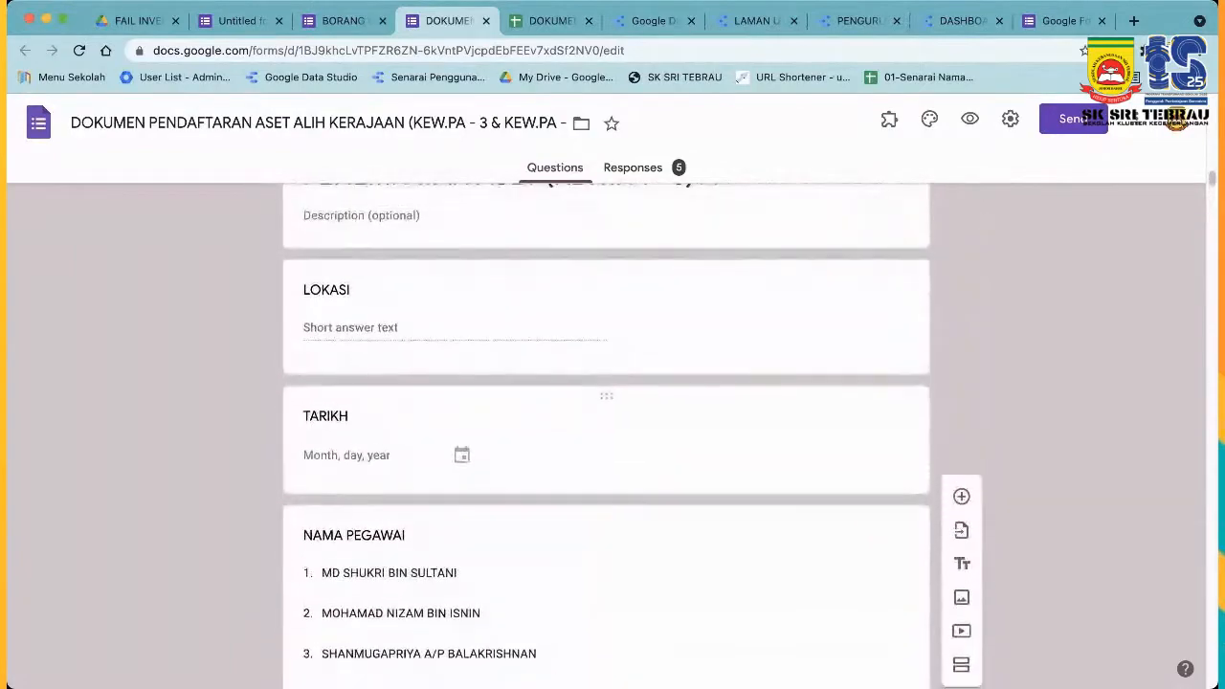
scroll(607, 436, "up", 20)
scroll(607, 436, "up", 14)
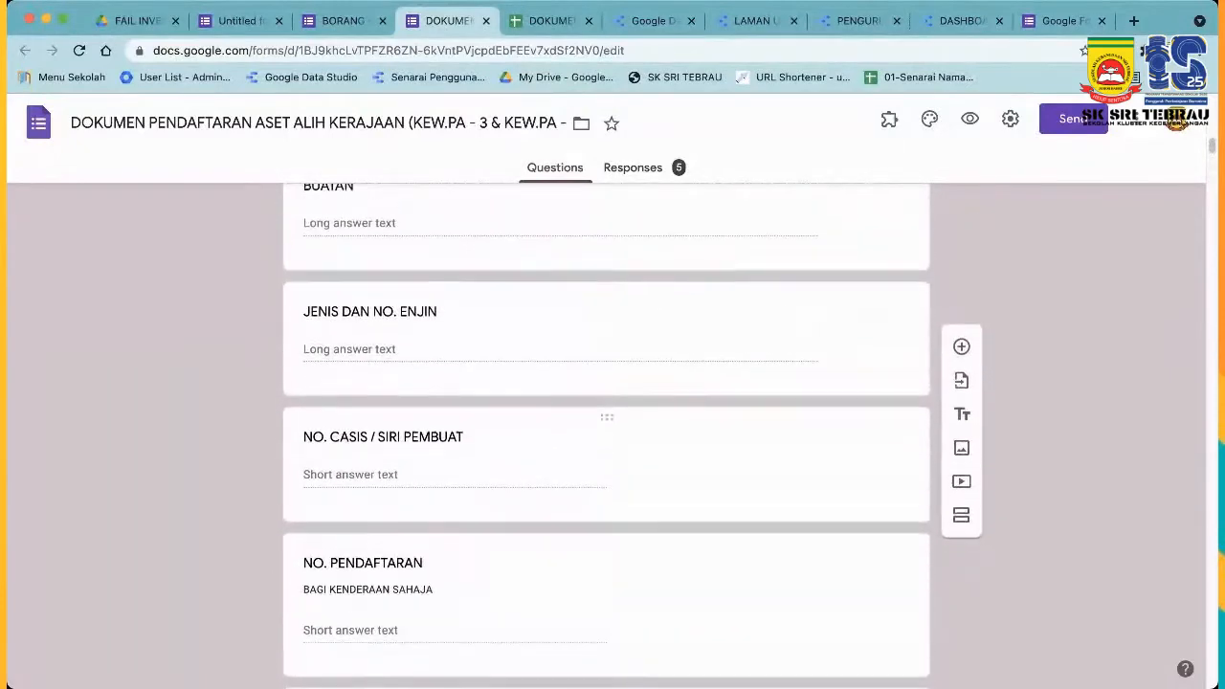
scroll(607, 436, "up", 13)
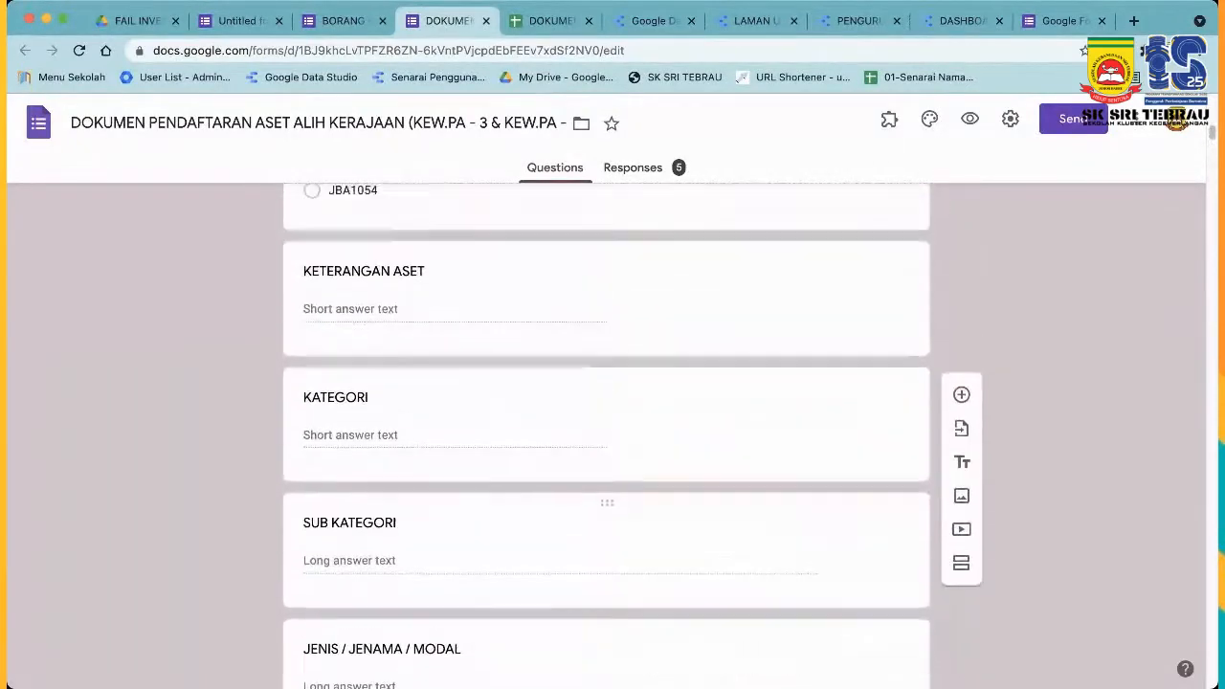
scroll(607, 435, "up", 15)
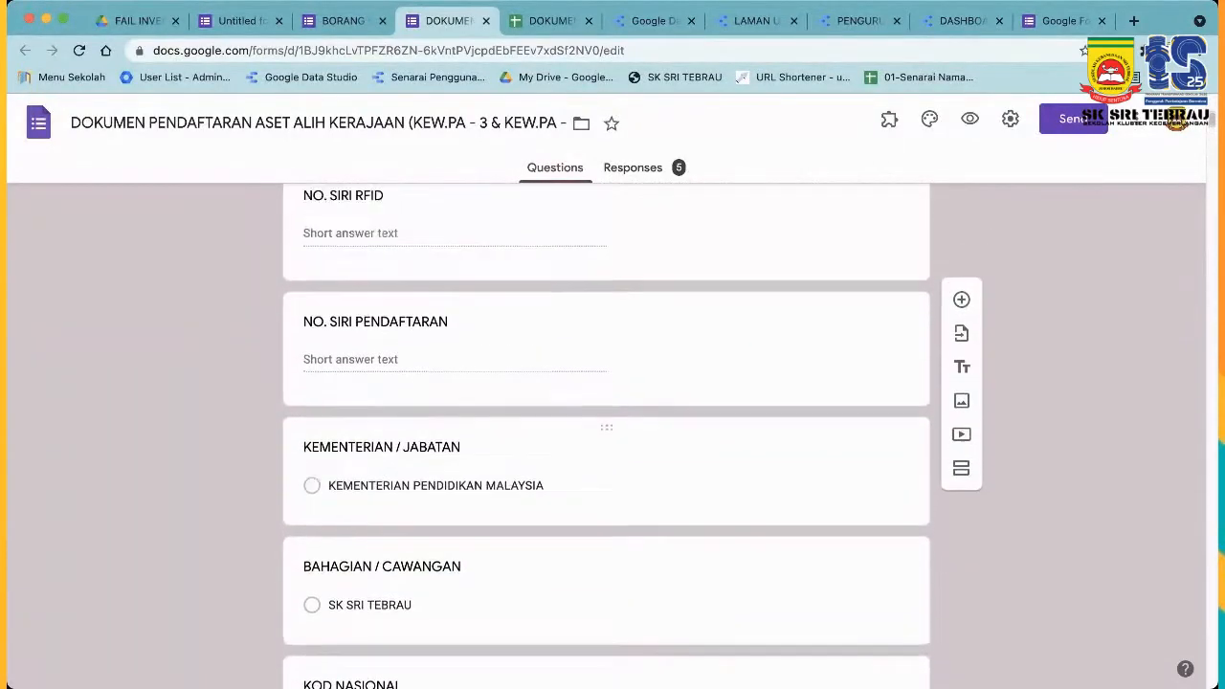
scroll(607, 436, "up", 17)
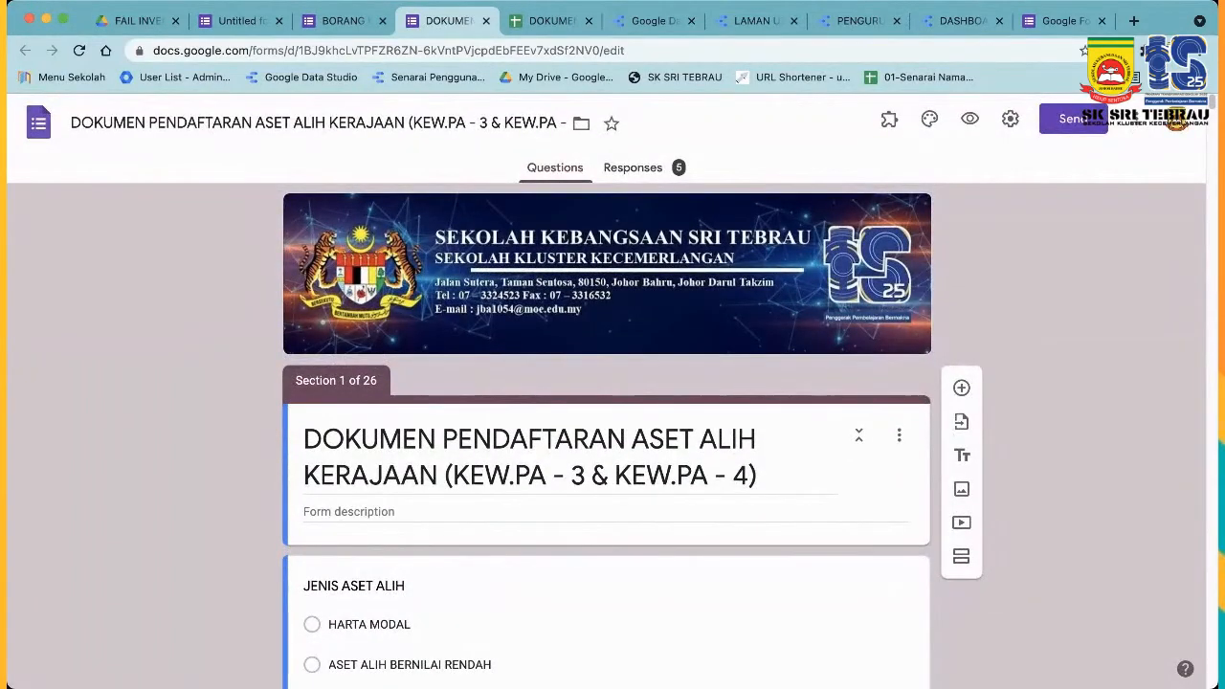
View the summary of responses collected by the DOKUMEN PENDAFTARAN ASET ALIH KERAJAAN form.
left_click(632, 167)
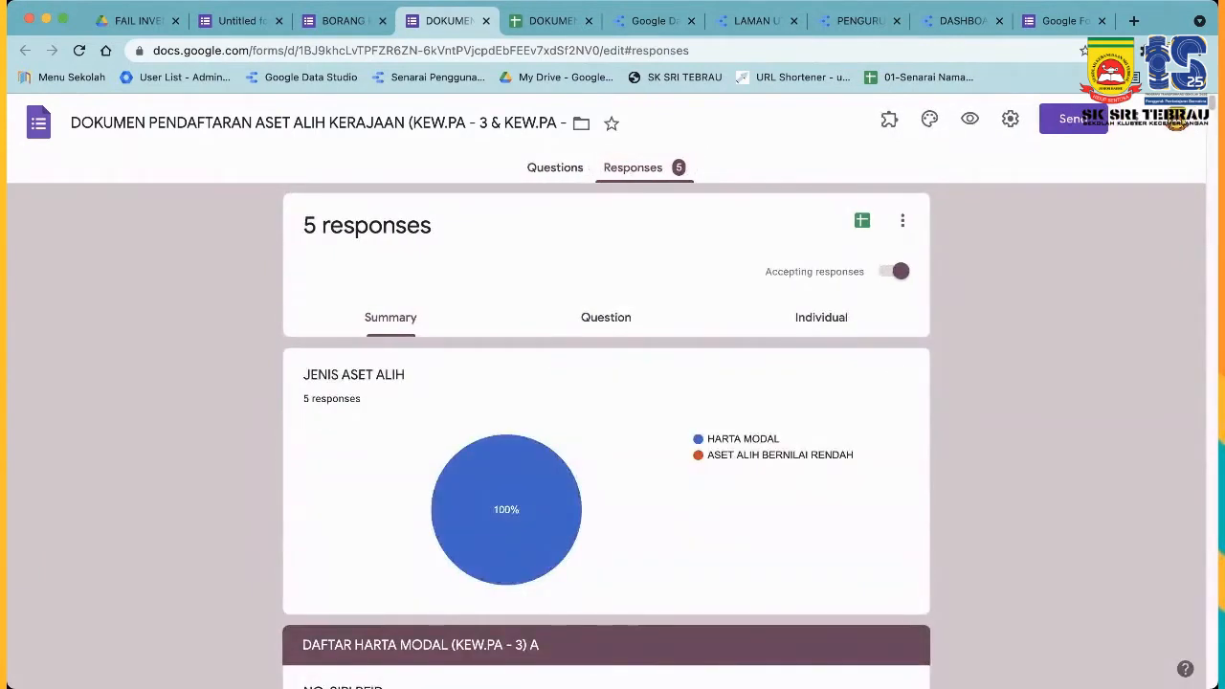
scroll(605, 431, "down", 3)
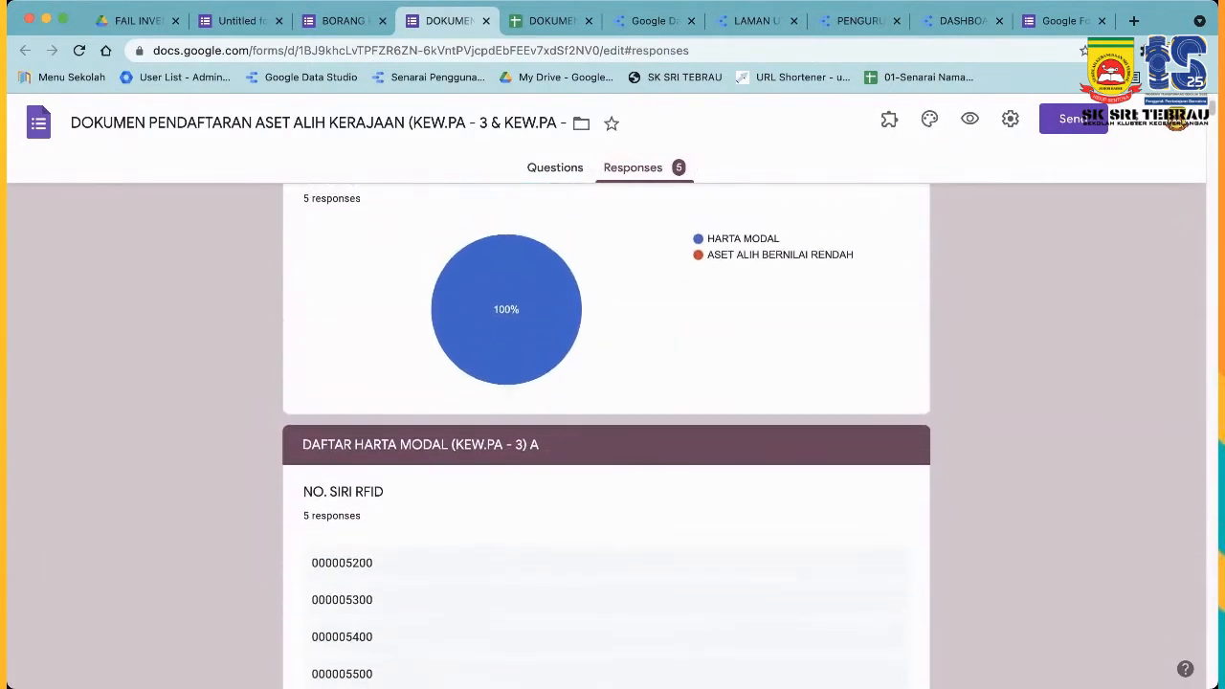
scroll(606, 430, "down", 10)
scroll(606, 431, "up", 7)
scroll(606, 431, "up", 4)
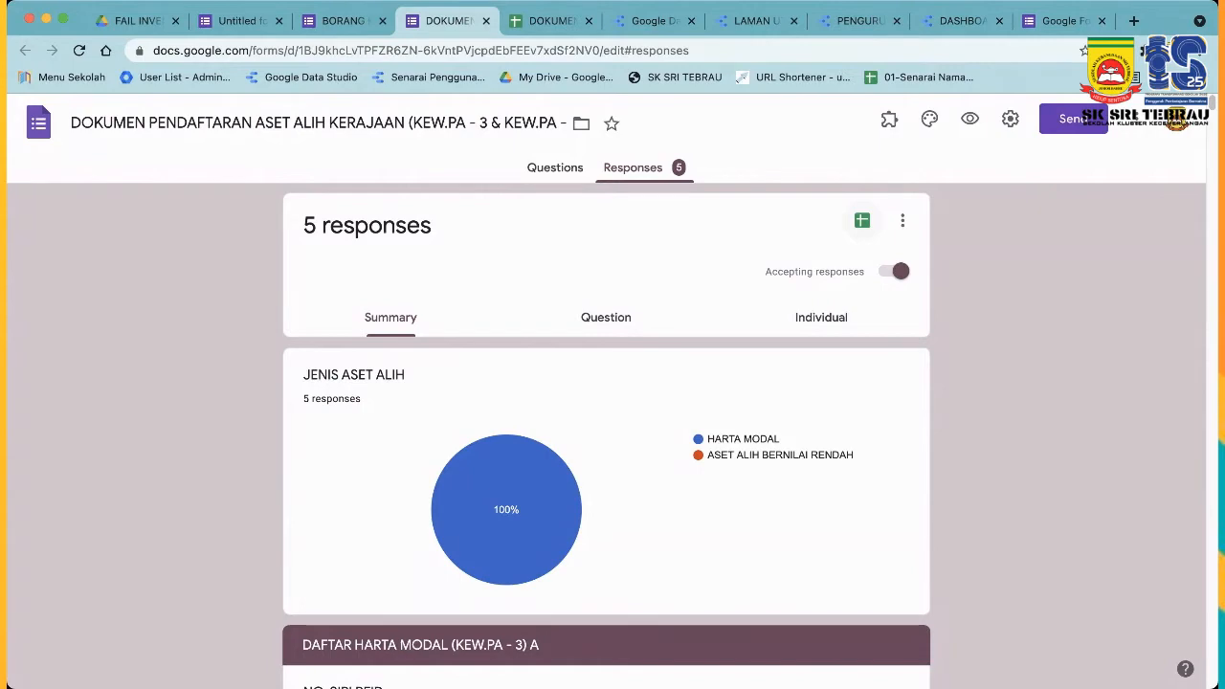
Open the form's linked response spreadsheet and examine the columns of recorded asset data.
left_click(862, 220)
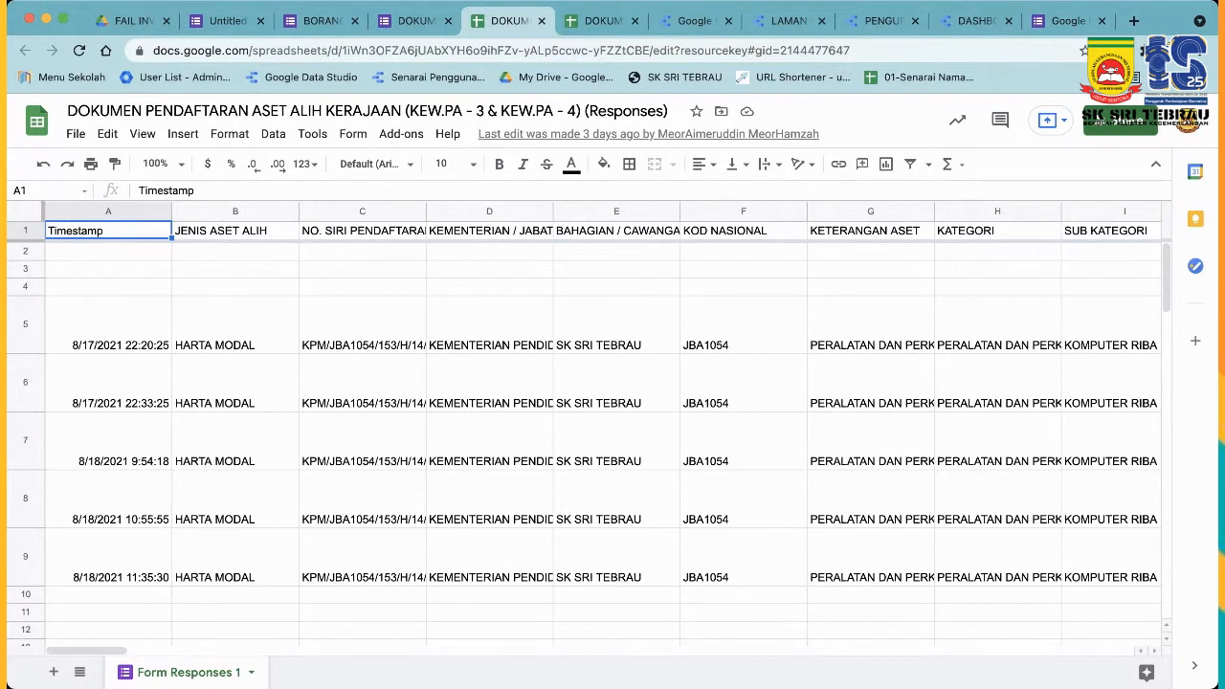
scroll(603, 412, "right", 10)
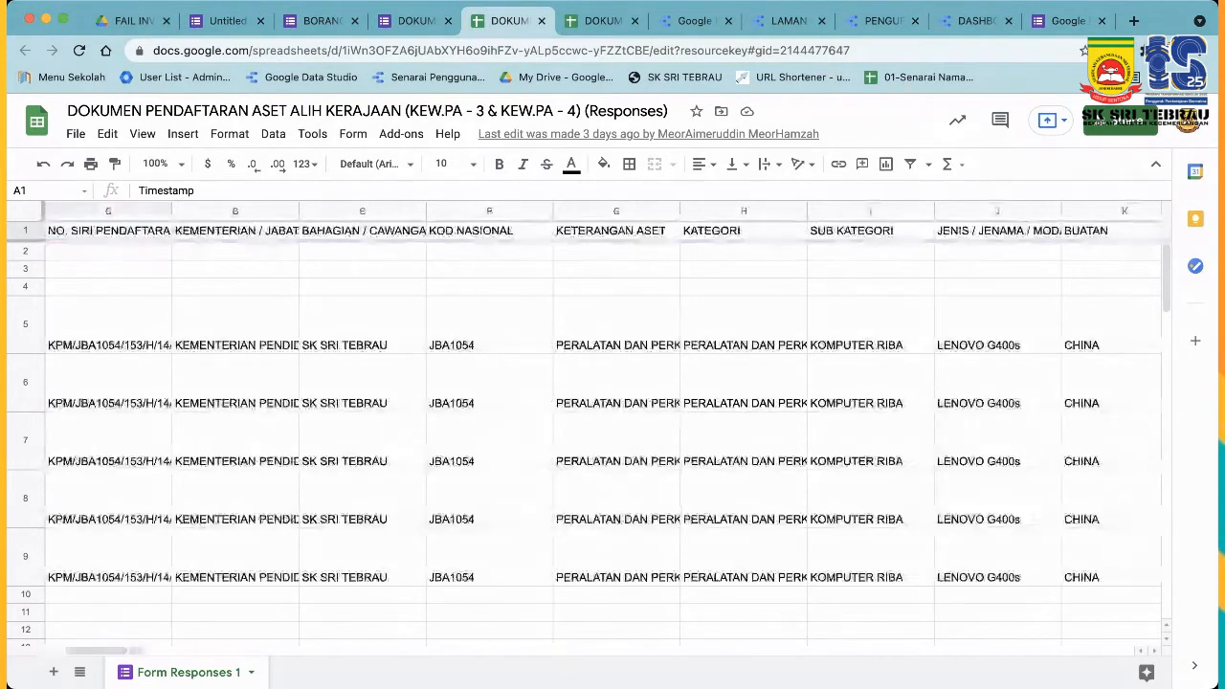
scroll(603, 412, "right", 12)
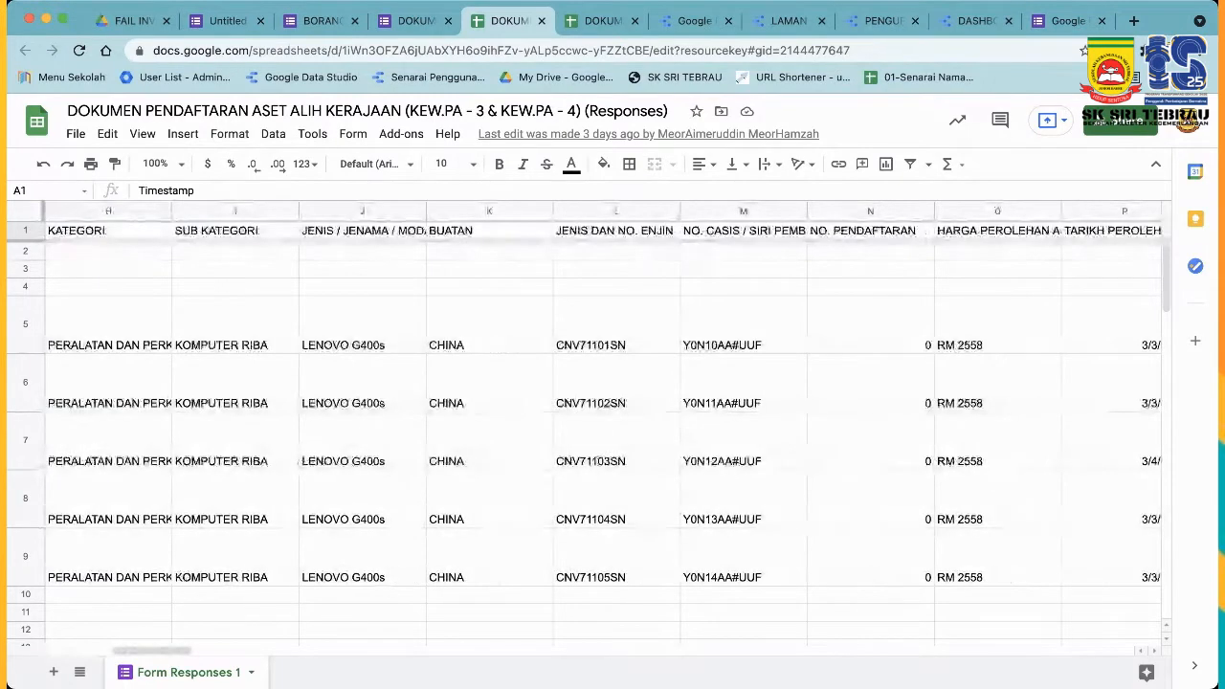
scroll(603, 412, "right", 3)
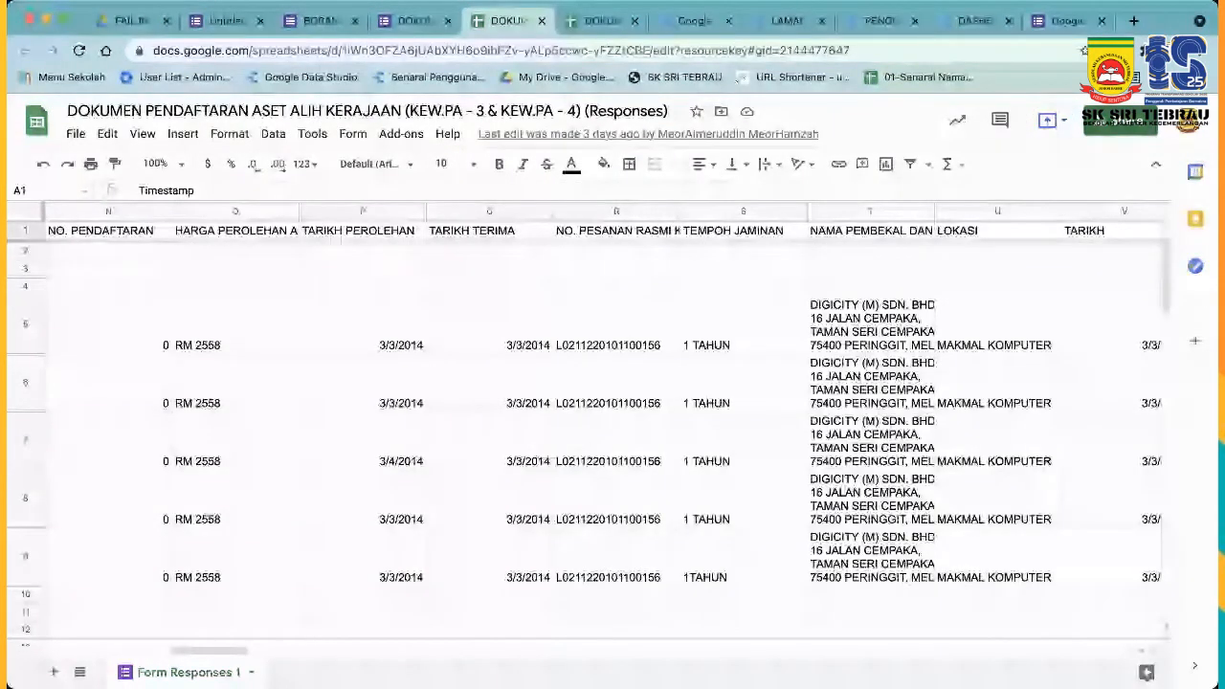
scroll(603, 412, "right", 15)
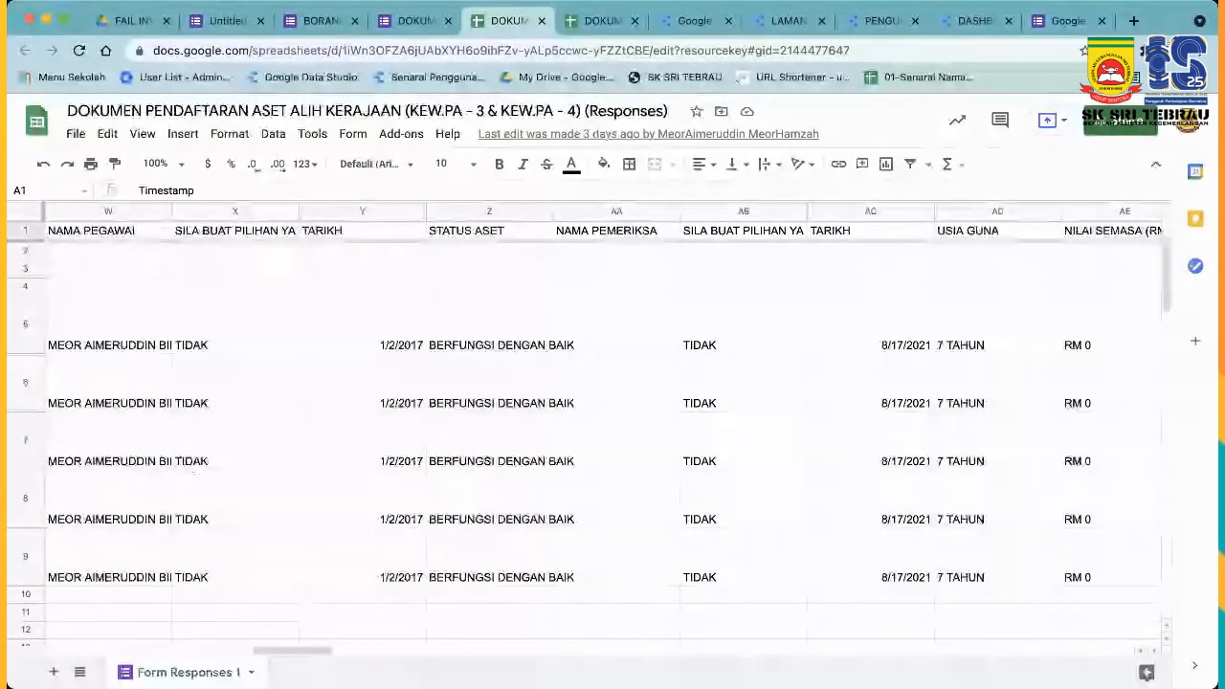
scroll(603, 411, "right", 3)
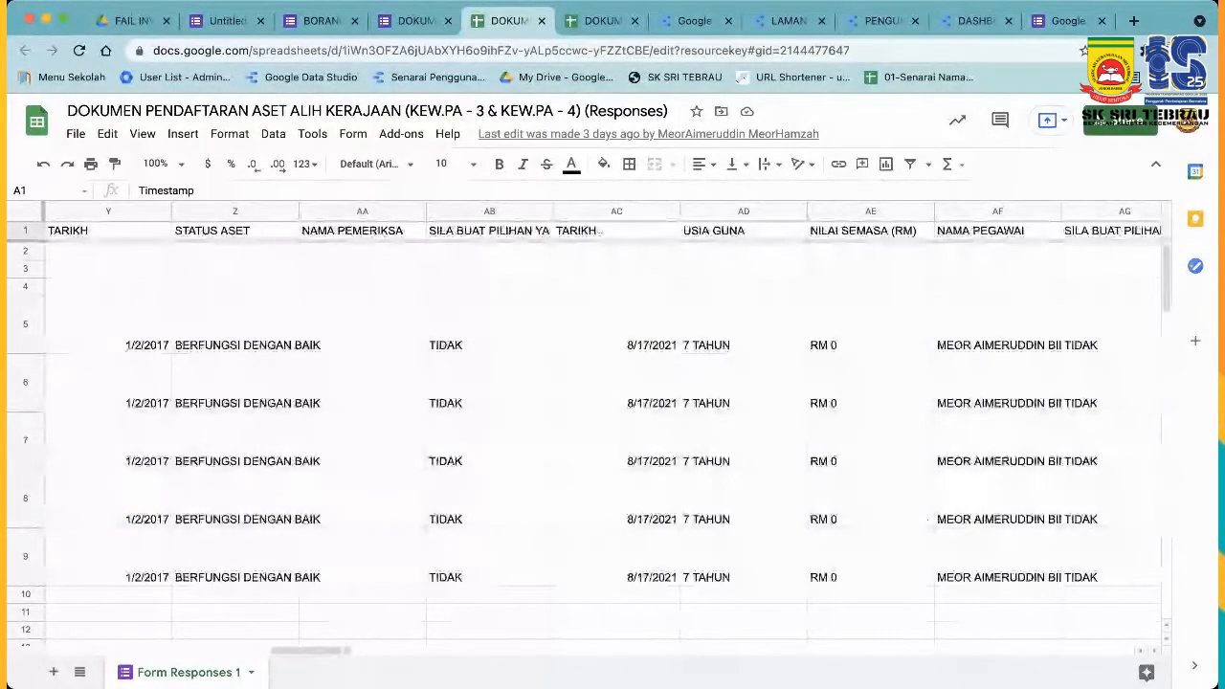
scroll(603, 412, "right", 6)
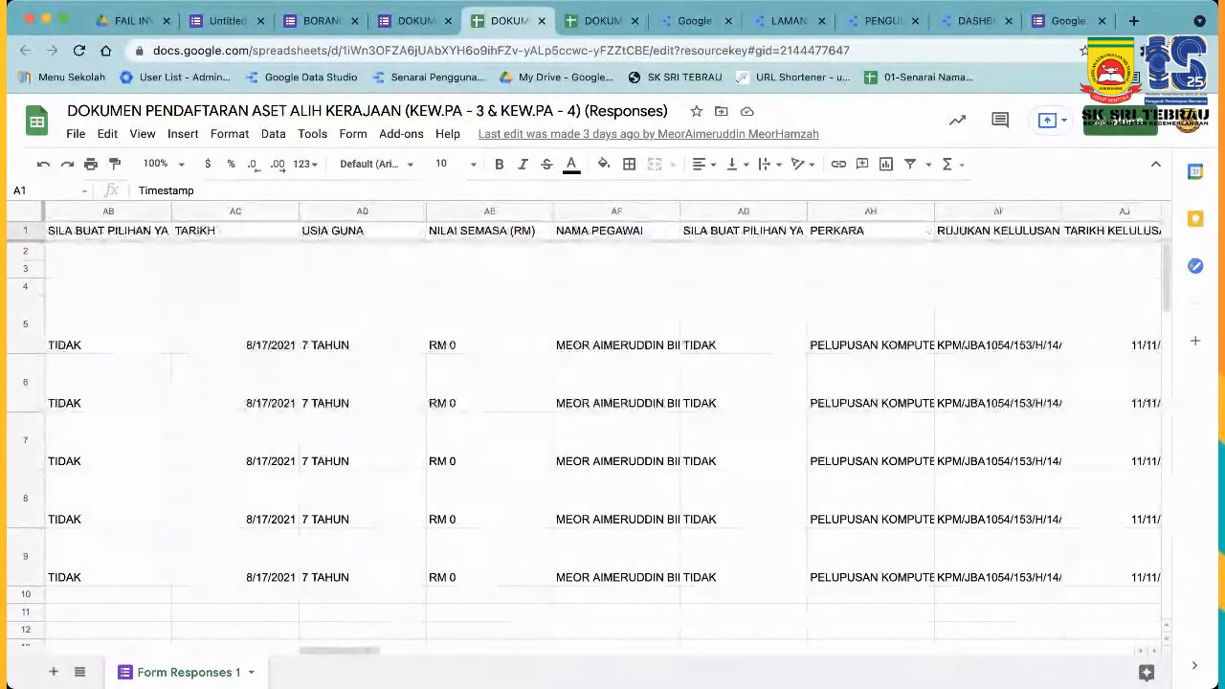
scroll(603, 411, "left", 15)
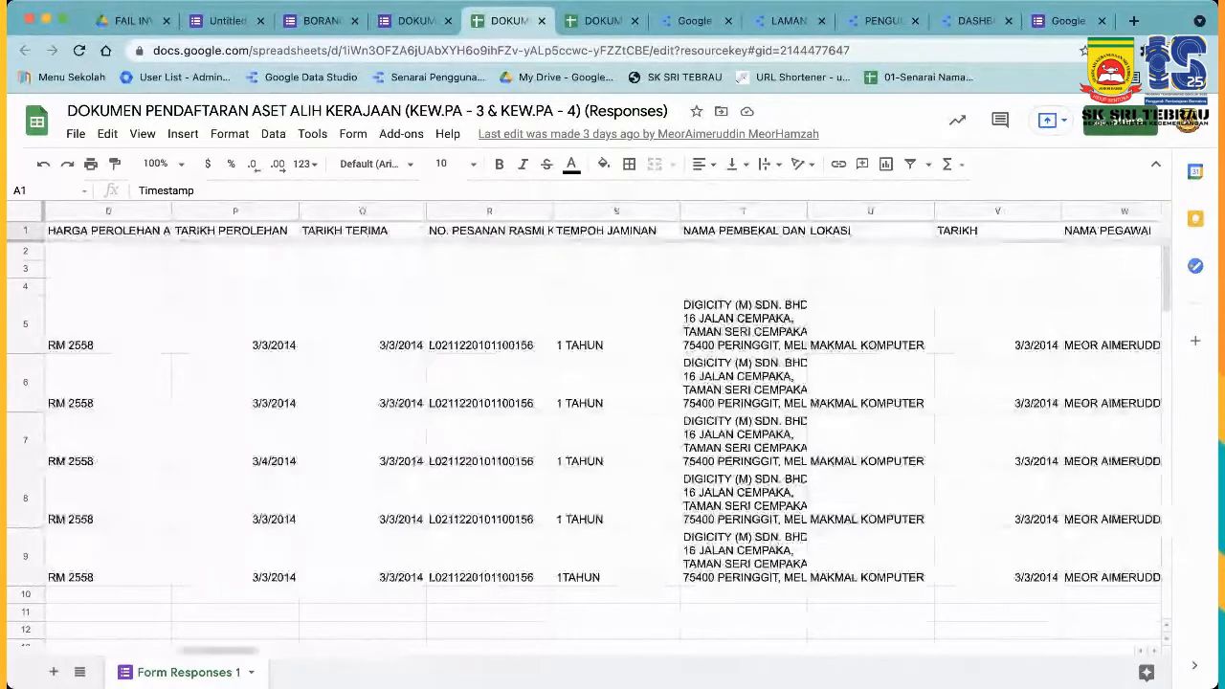
scroll(603, 412, "left", 10)
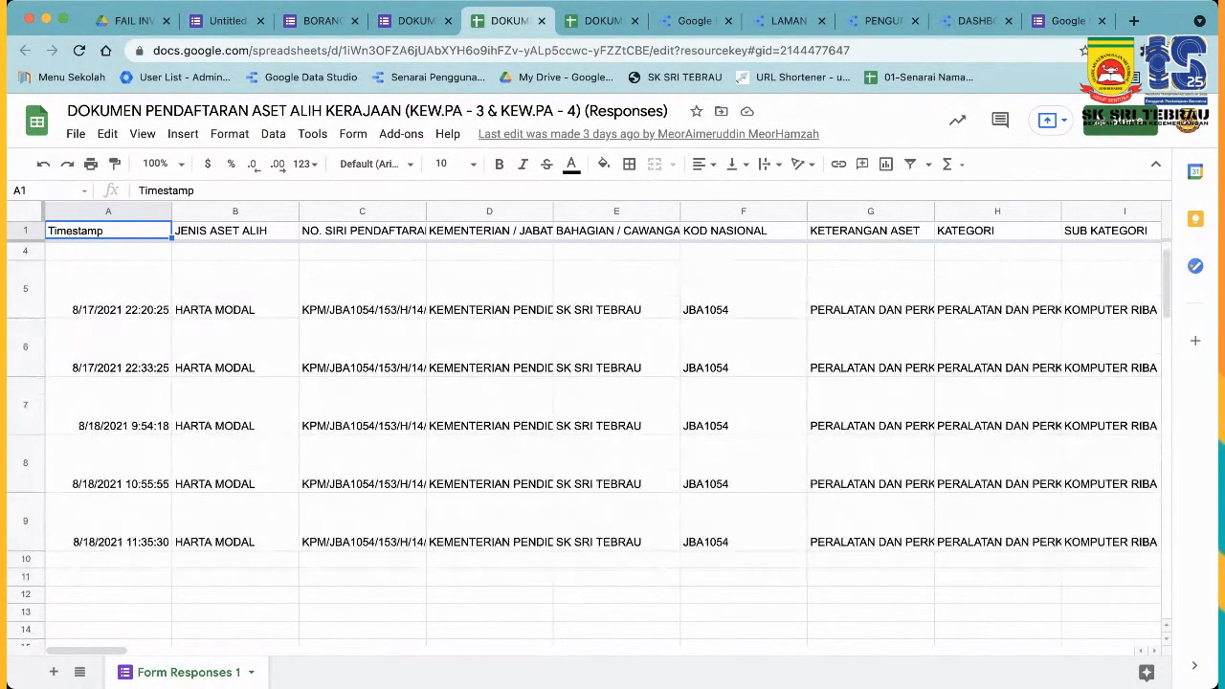
scroll(603, 422, "right", 2)
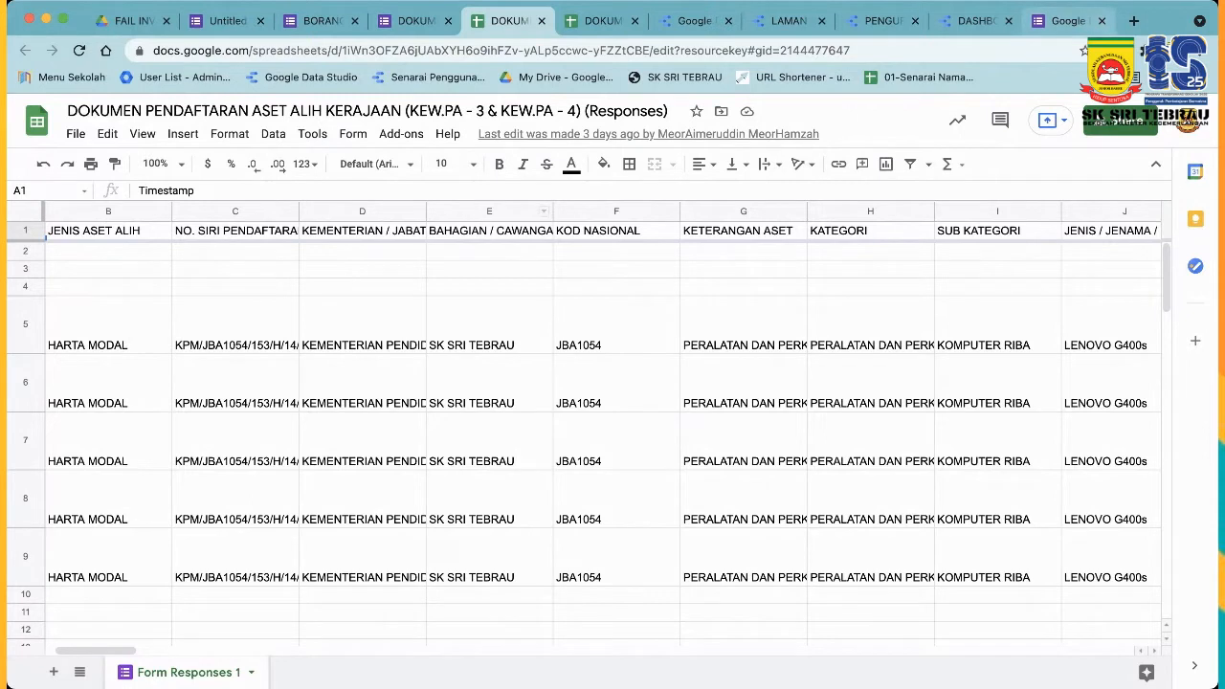
Search the web for GOOGLE DATASTUDIO in a new browser tab and open the Google Data Studio Overview result.
left_click(1133, 21)
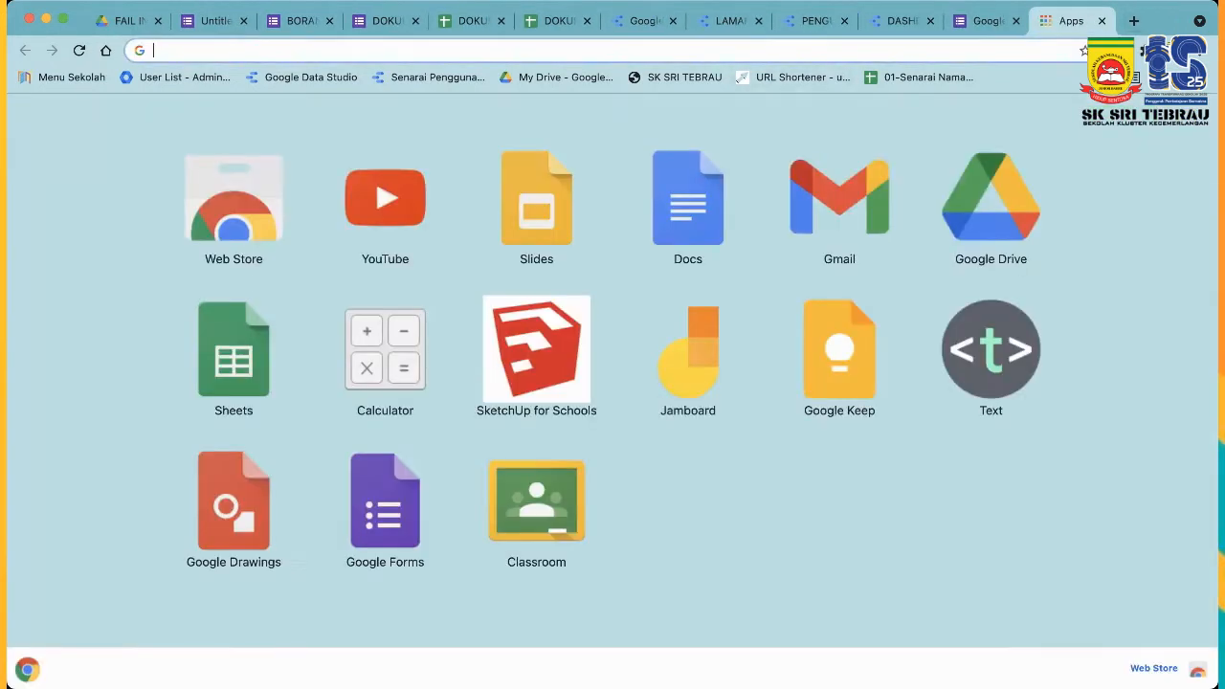
type("G")
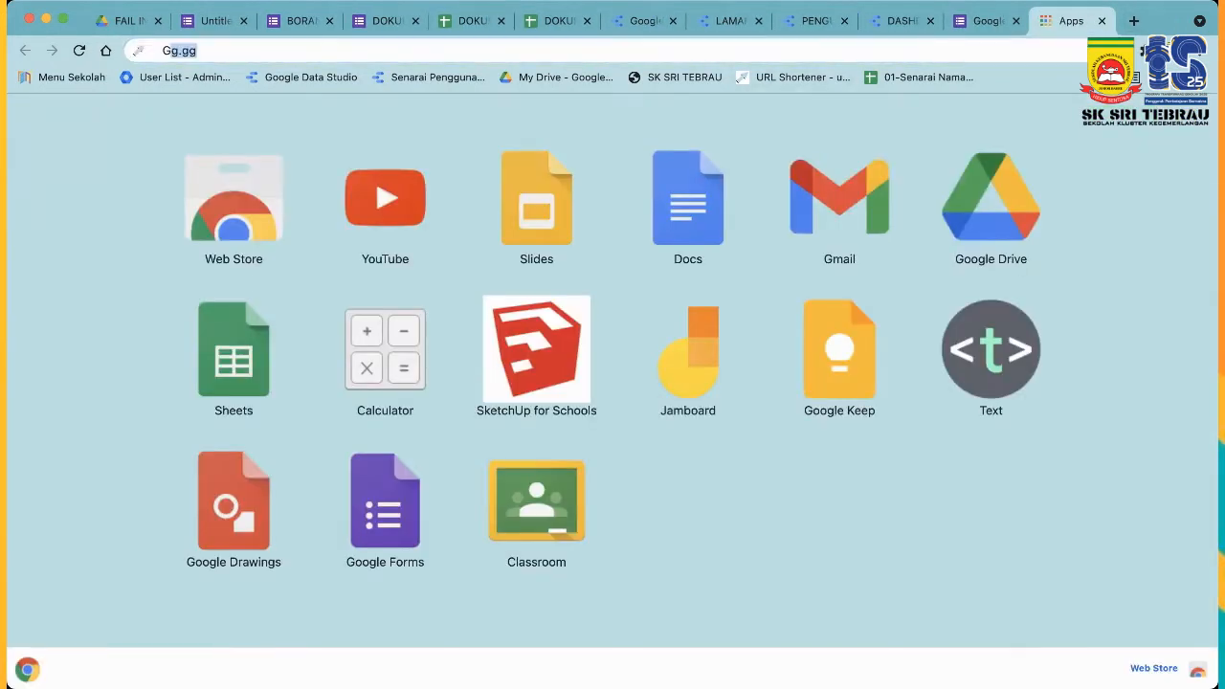
type("OOGLE DATA")
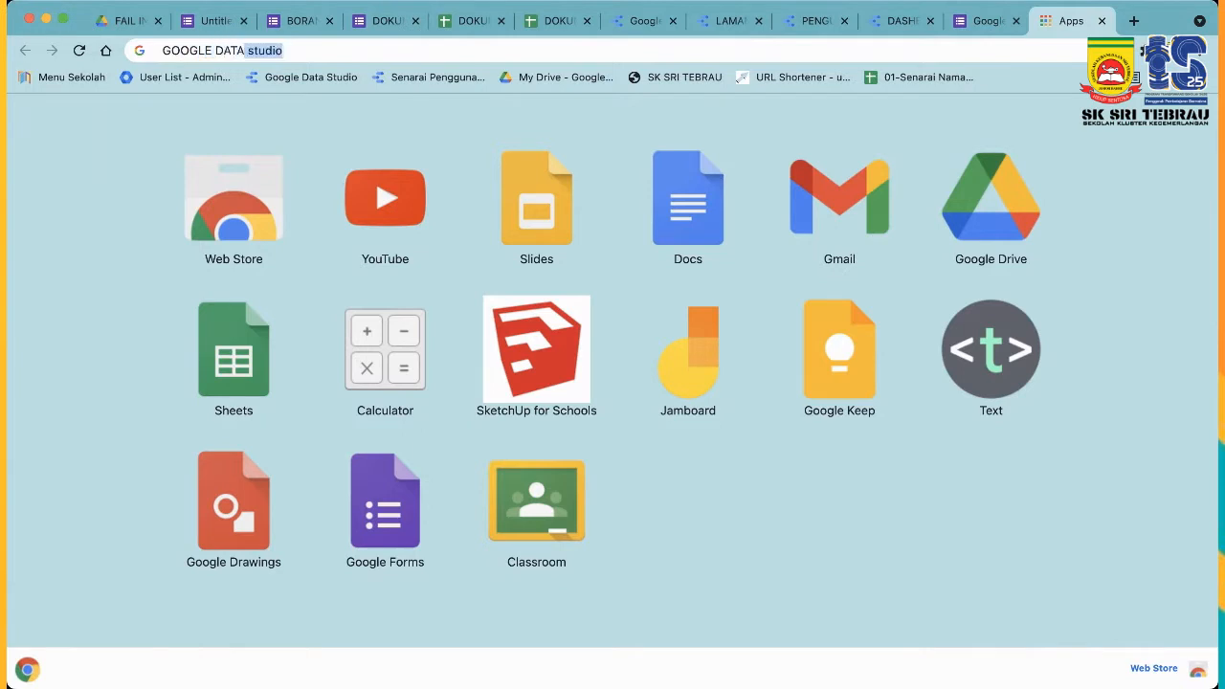
type("STUDIO")
key("Return")
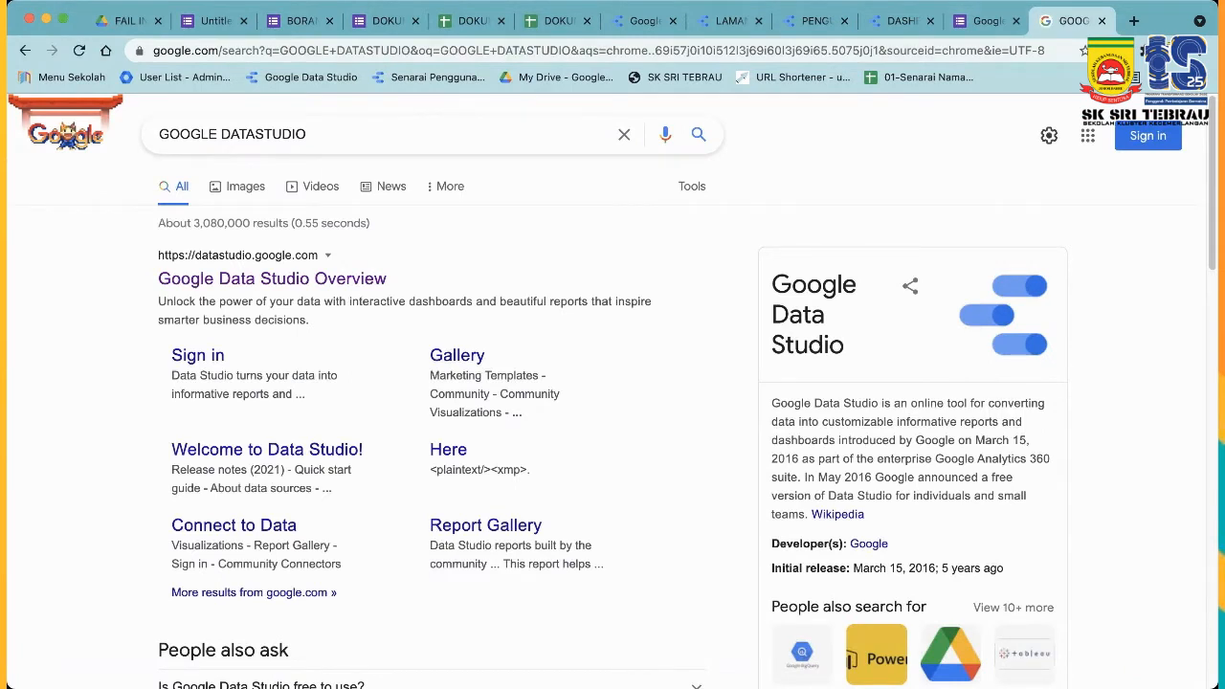
left_click(272, 279)
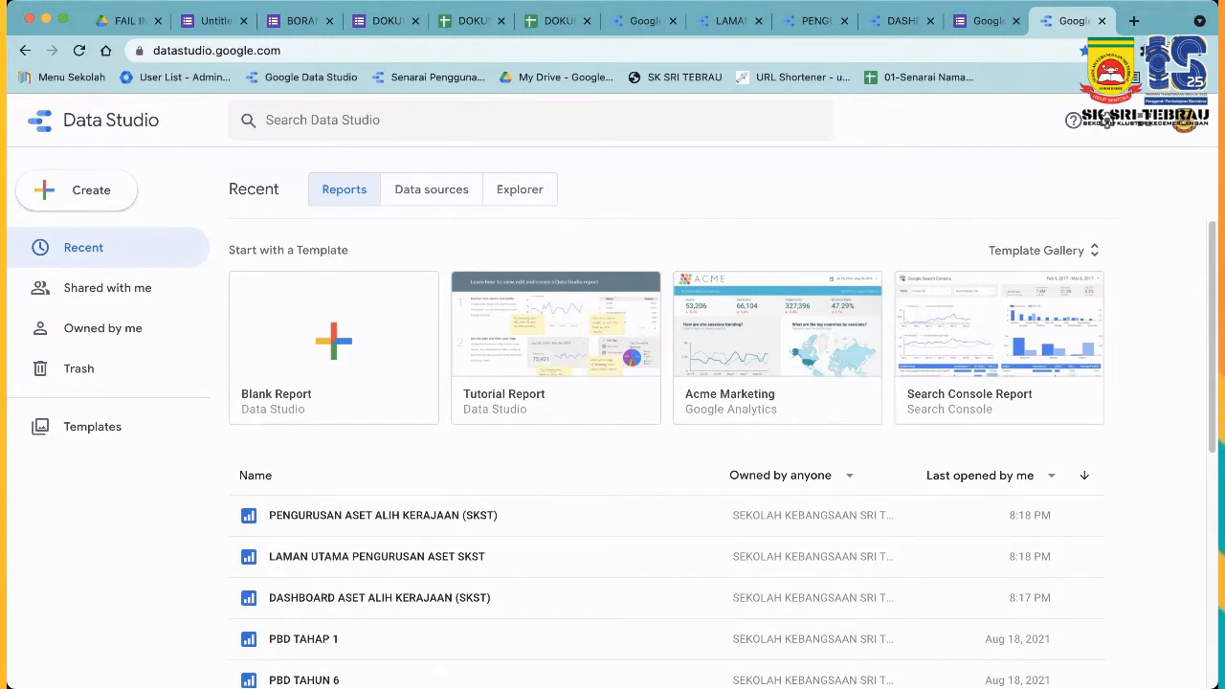
Look through the list of recent reports in Data Studio.
scroll(613, 507, "down", 5)
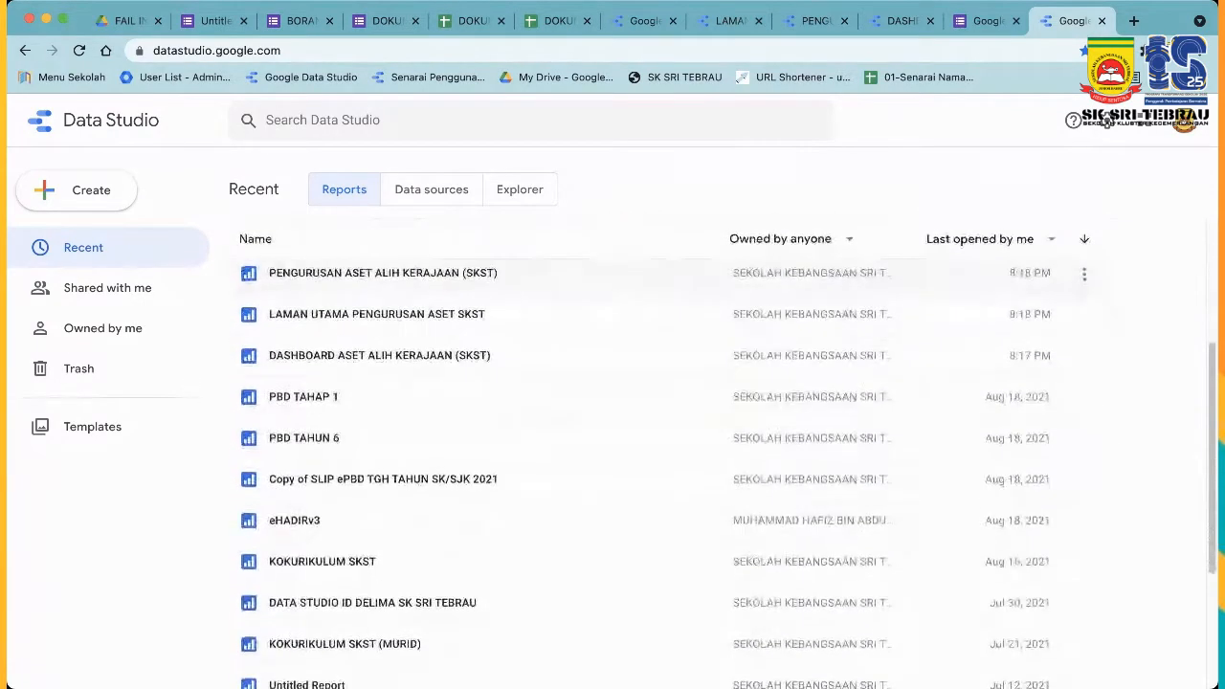
scroll(613, 503, "down", 3)
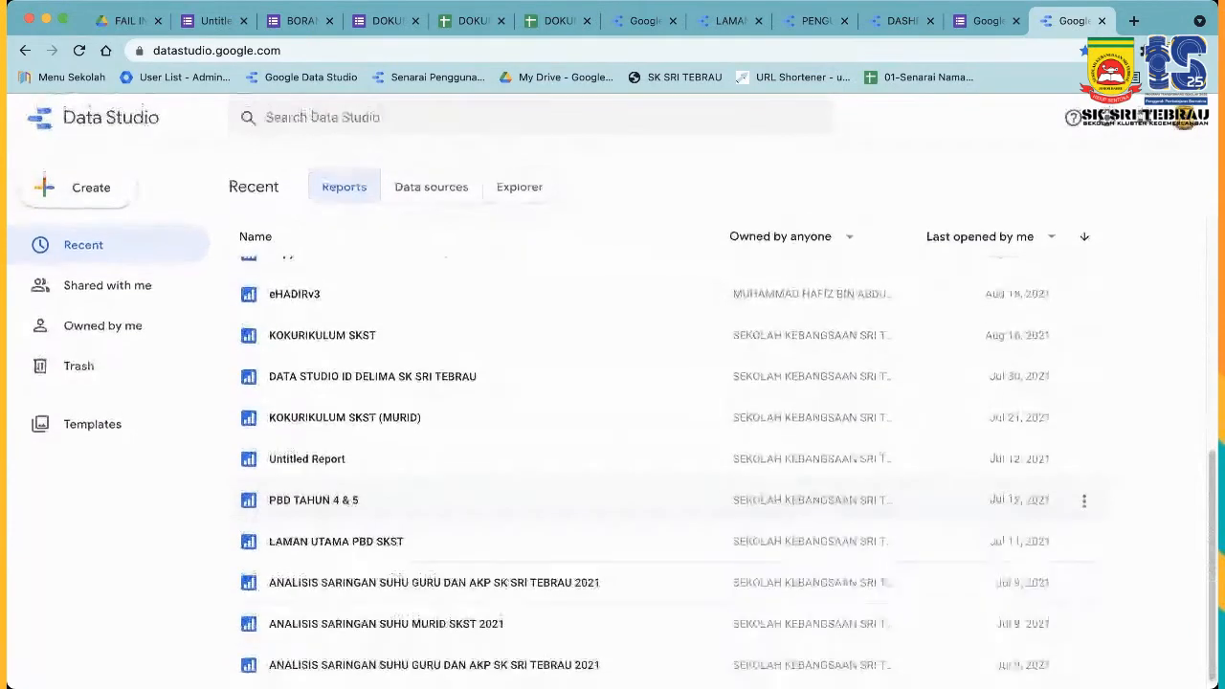
scroll(777, 364, "up", 8)
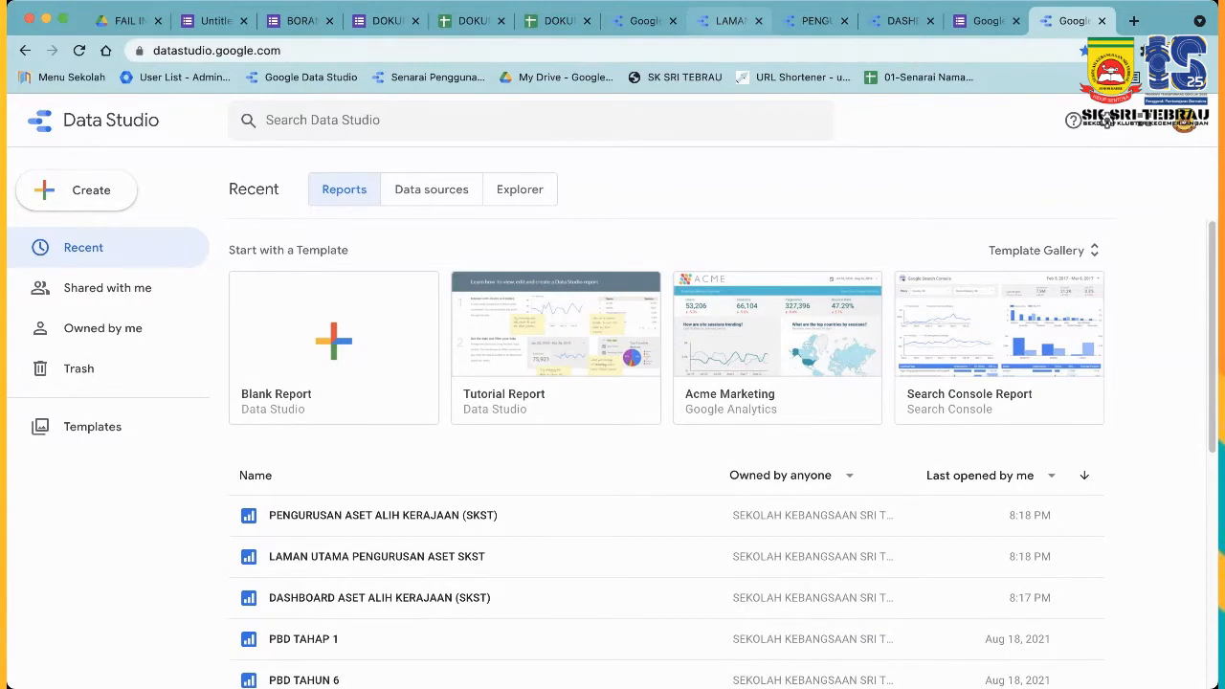
Switch to the already open PENGURUSAN ASET ALIH KERAJAAN report and examine the registration form embedded in its page.
left_click(727, 20)
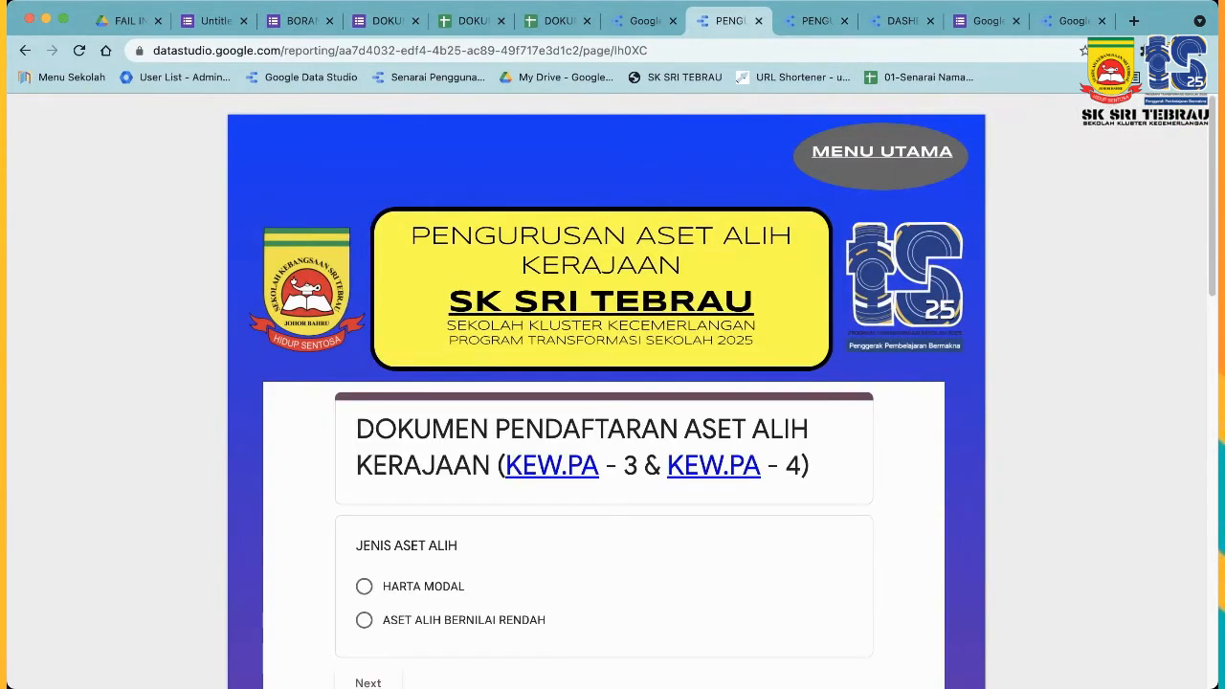
scroll(613, 383, "down", 2)
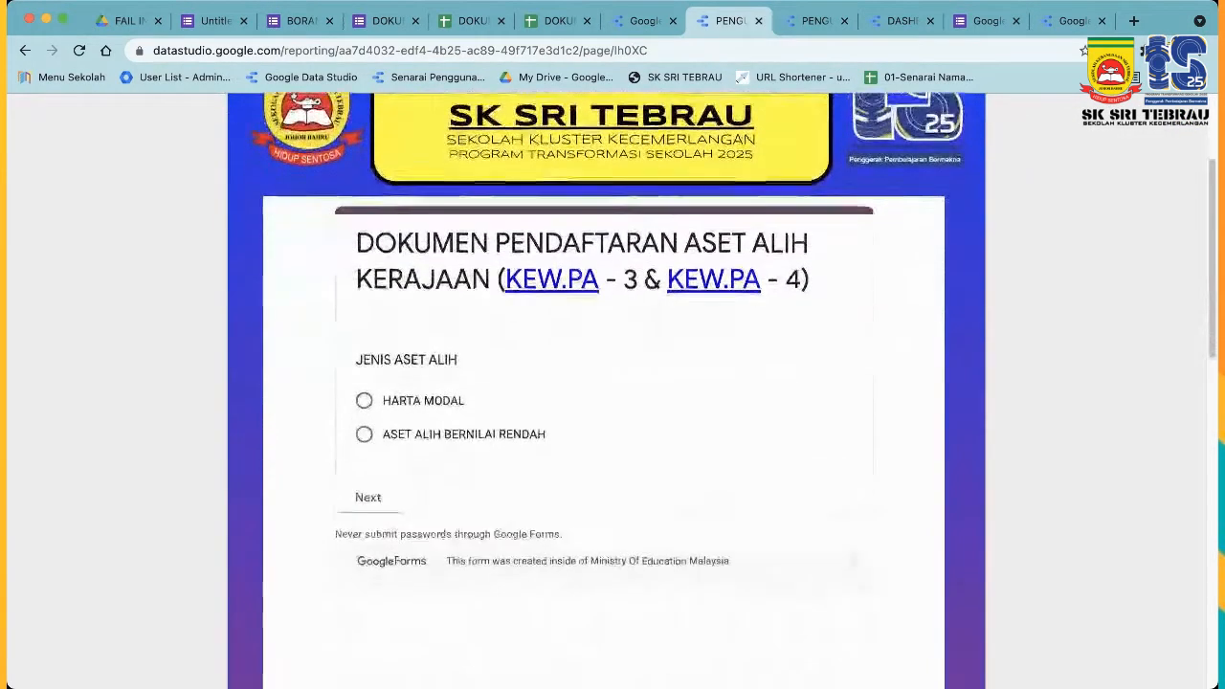
scroll(613, 383, "down", 4)
scroll(613, 383, "down", 3)
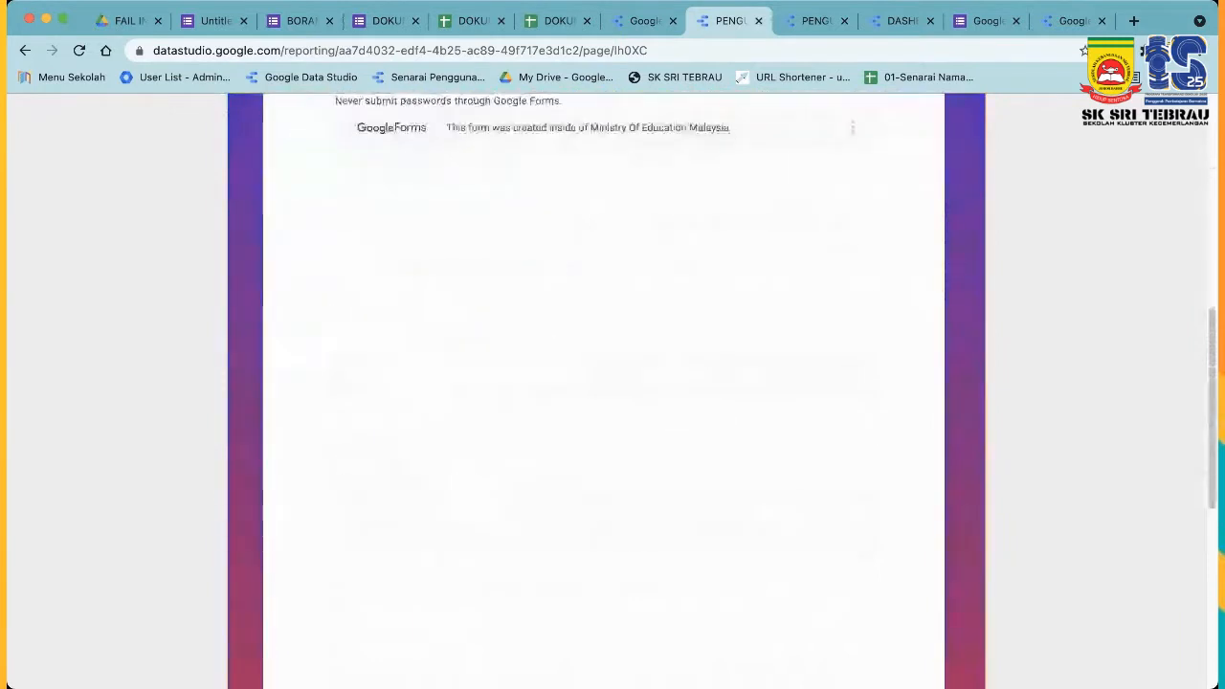
scroll(612, 383, "up", 7)
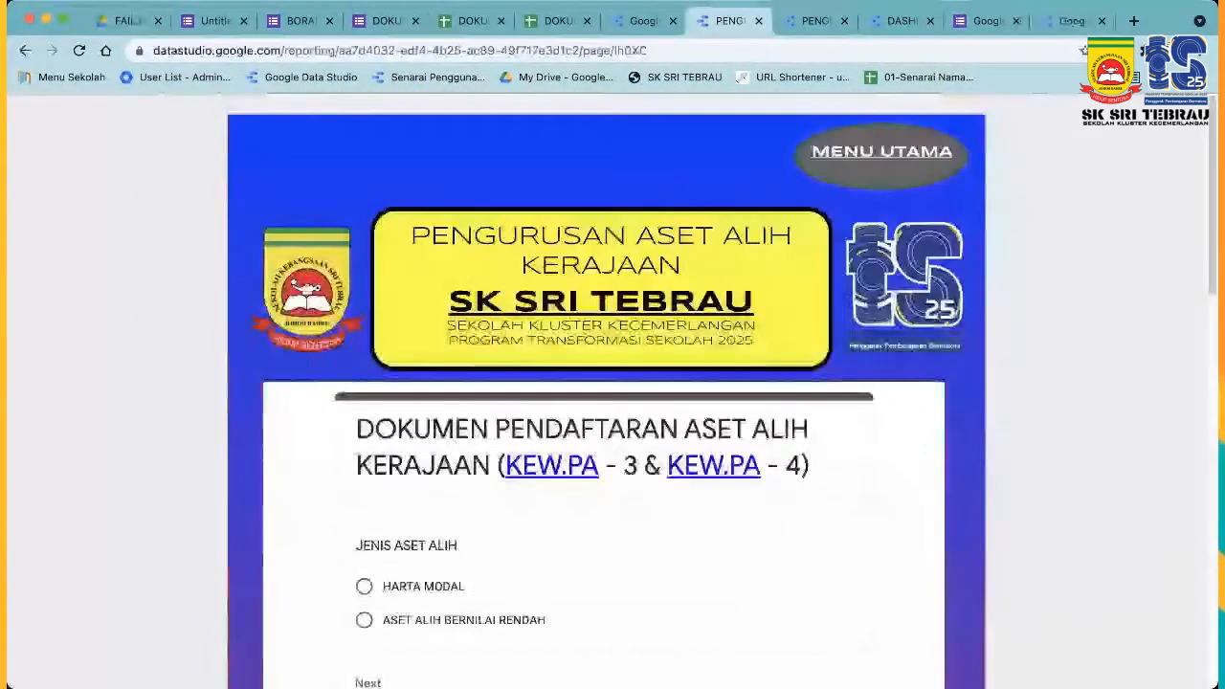
scroll(613, 383, "down", 1)
scroll(613, 383, "up", 1)
scroll(613, 383, "up", 1)
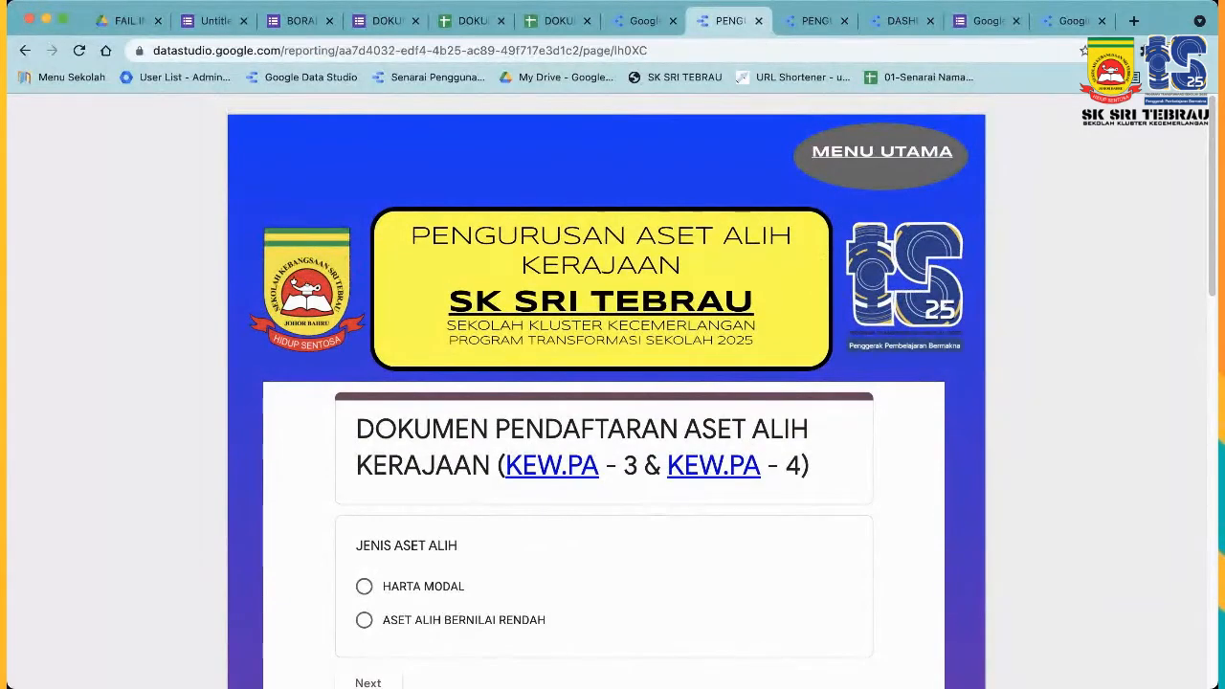
Go to the report's main menu, open the DASHBOARD DAFTAR ASET ALIH KERAJAAN page and examine its asset detail fields.
left_click(882, 152)
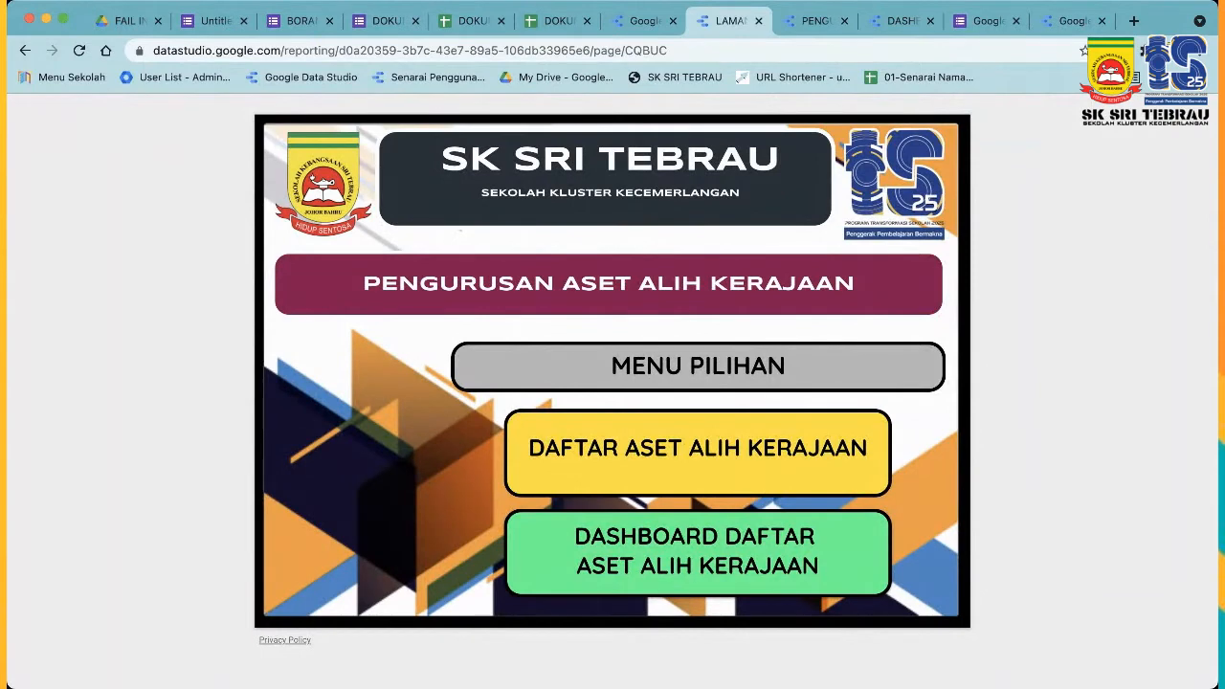
left_click(697, 552)
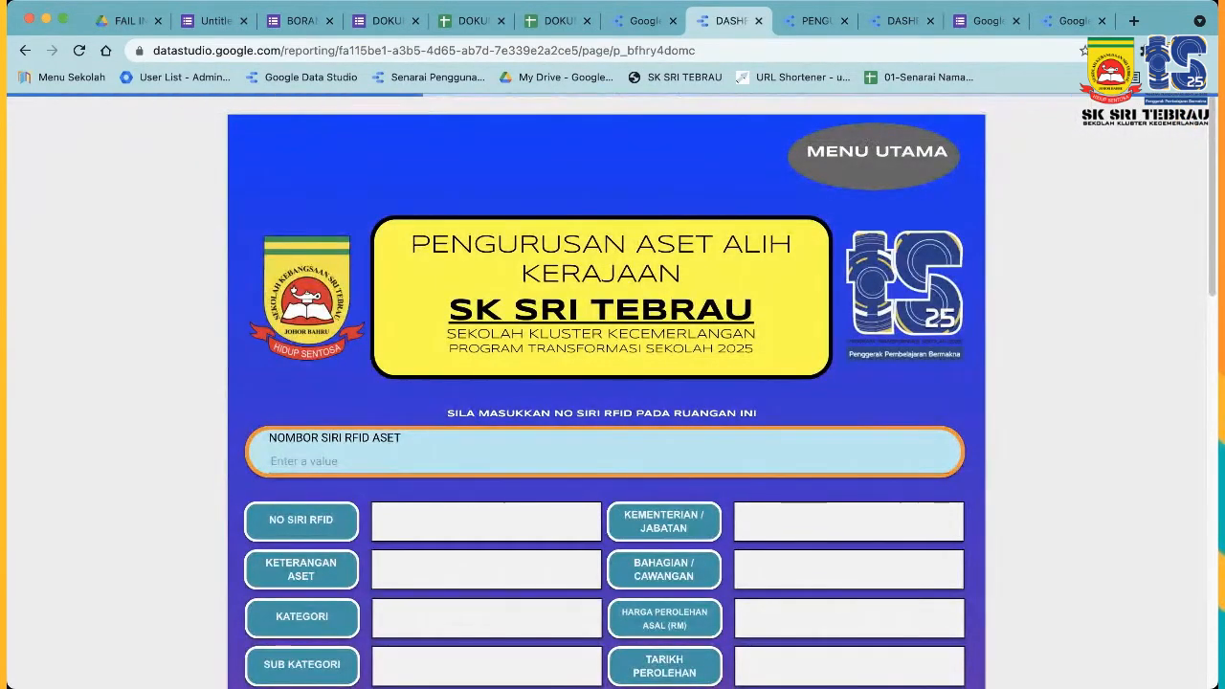
scroll(605, 402, "down", 5)
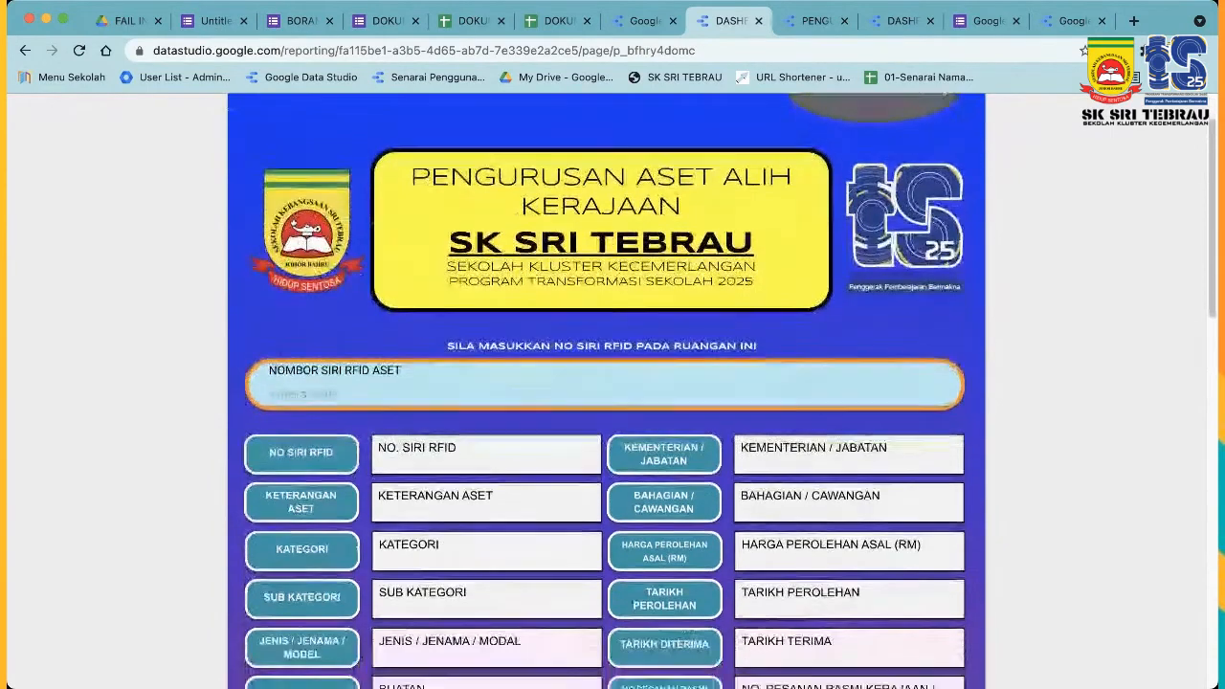
scroll(605, 402, "down", 3)
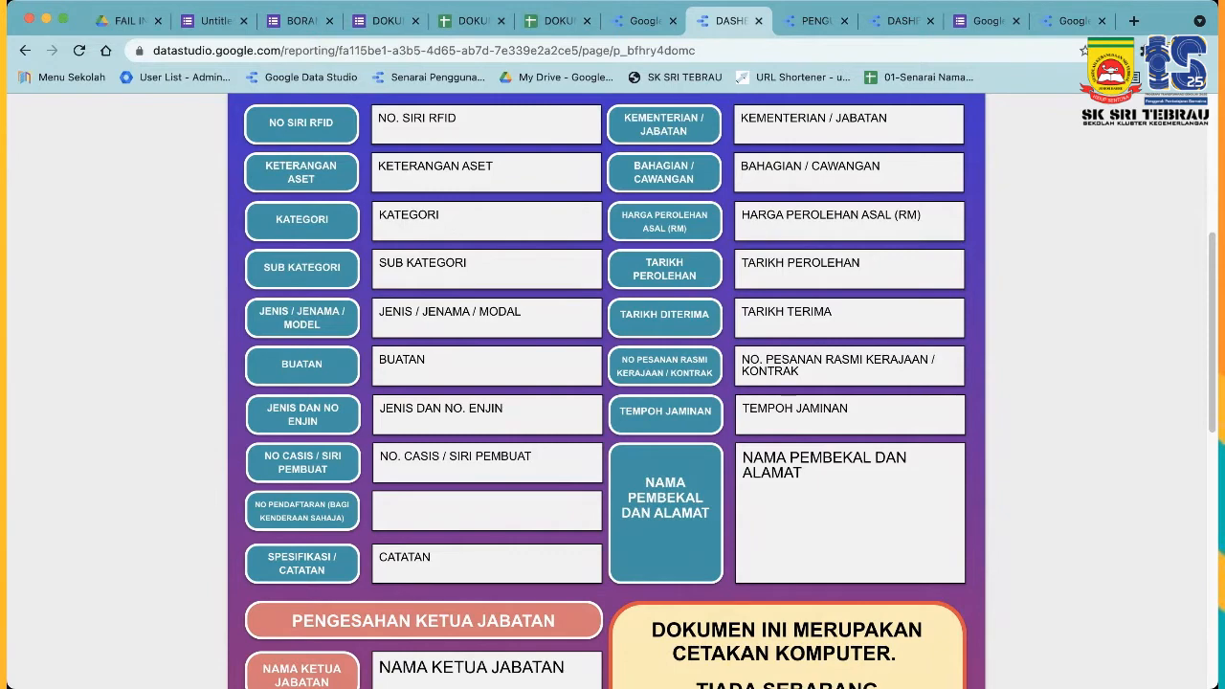
scroll(605, 383, "down", 5)
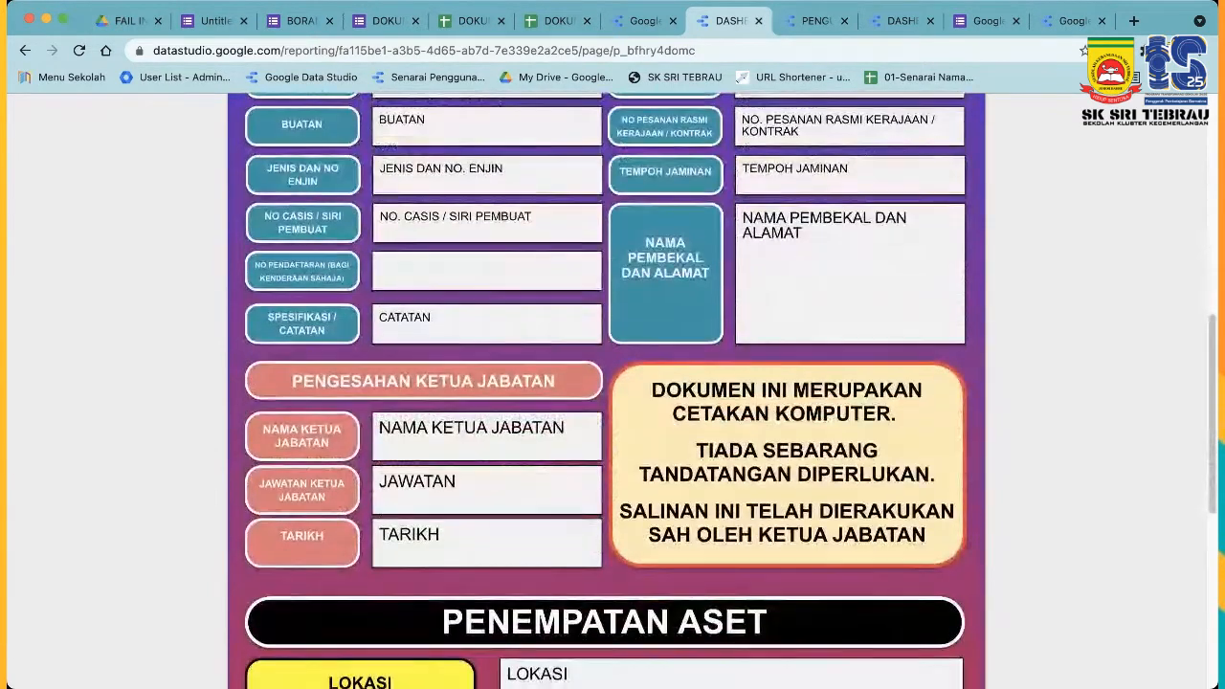
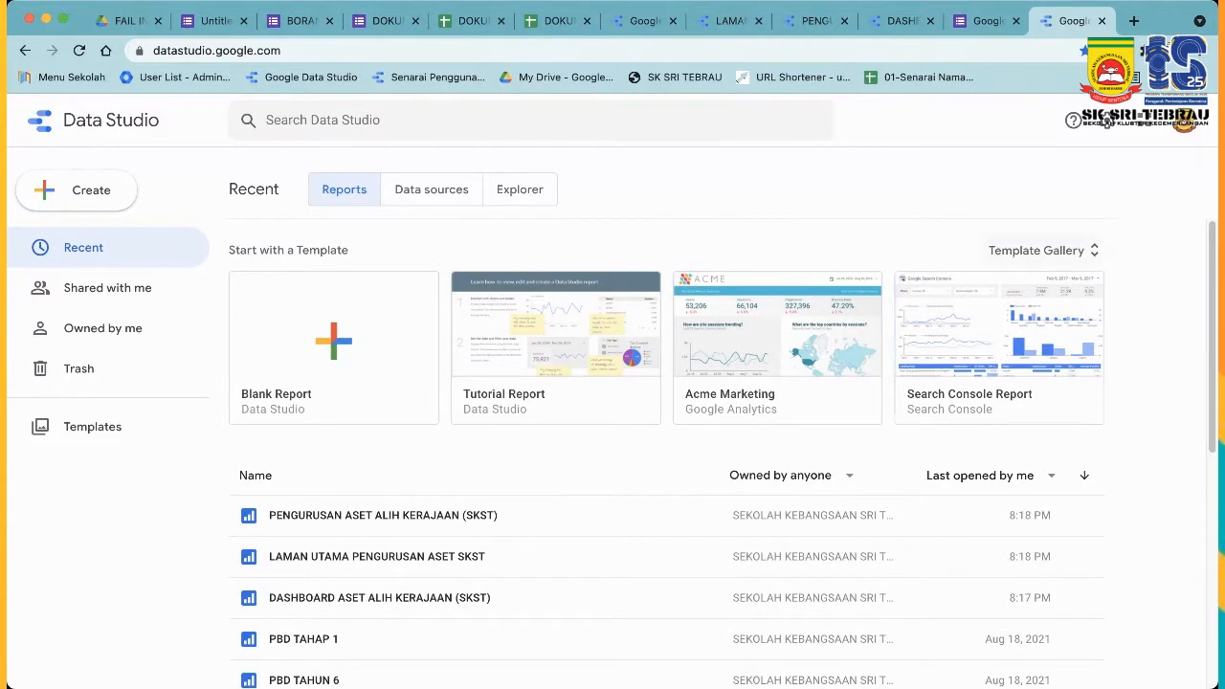
Open the Data Studio Template Gallery and look through the report templates in each category.
left_click(1042, 250)
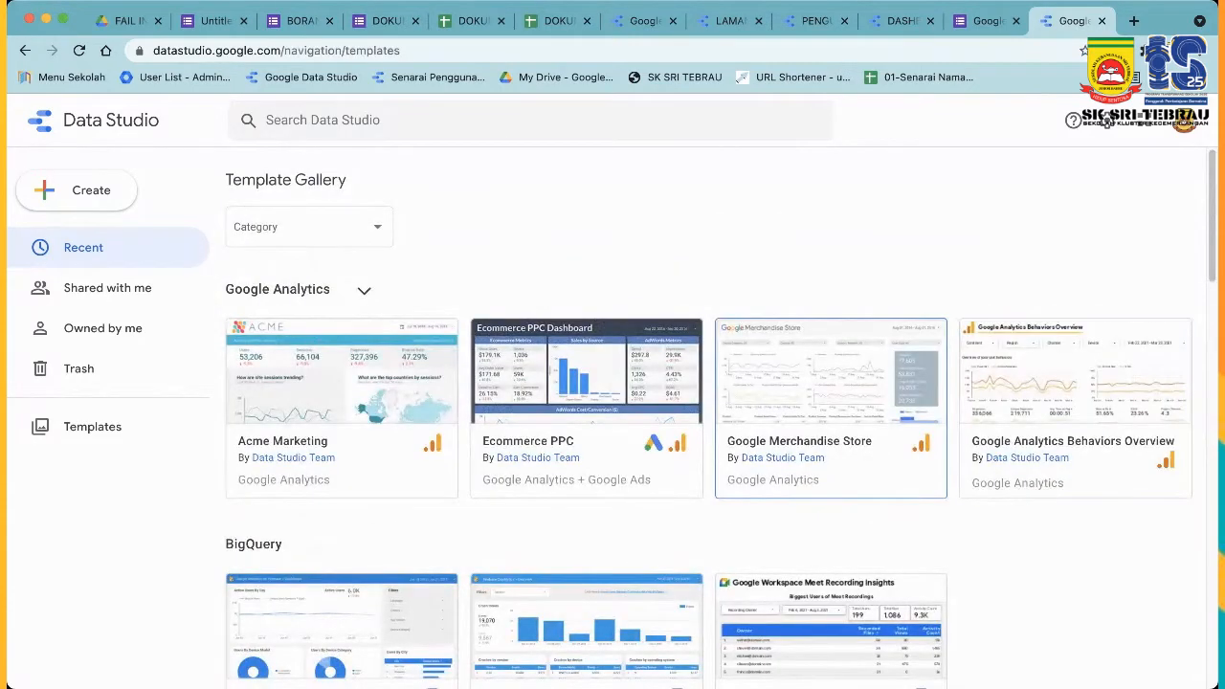
scroll(831, 382, "down", 1)
scroll(831, 325, "down", 2)
scroll(830, 402, "down", 1)
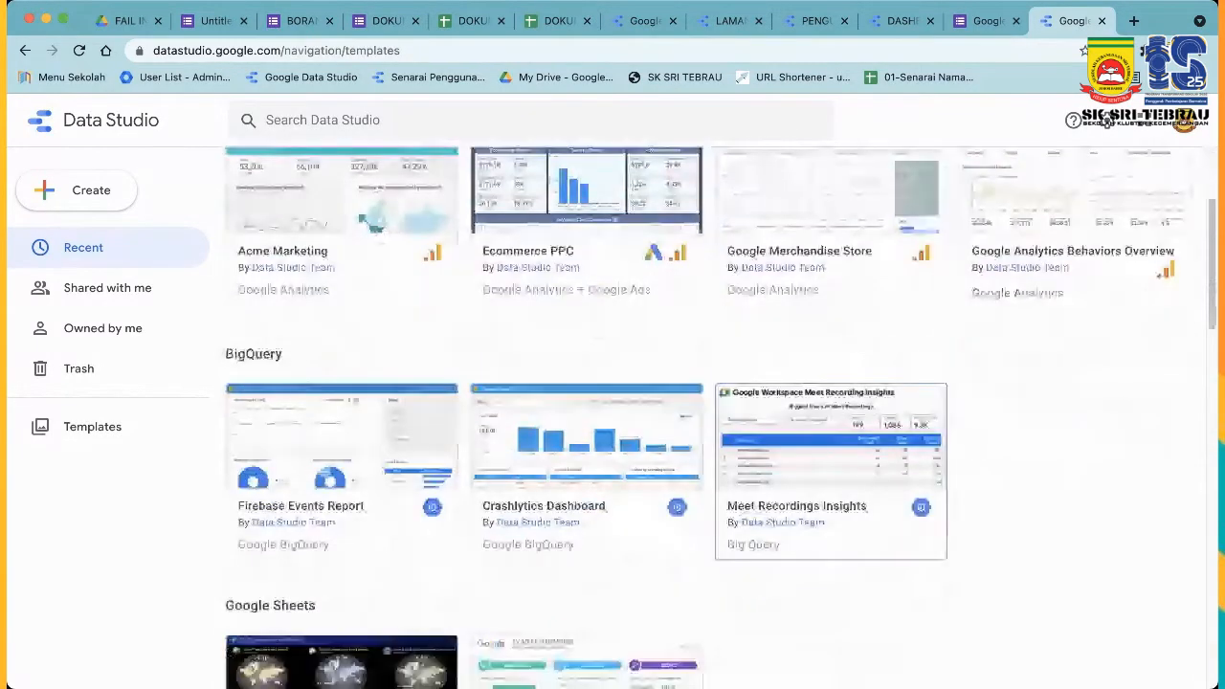
scroll(831, 431, "down", 10)
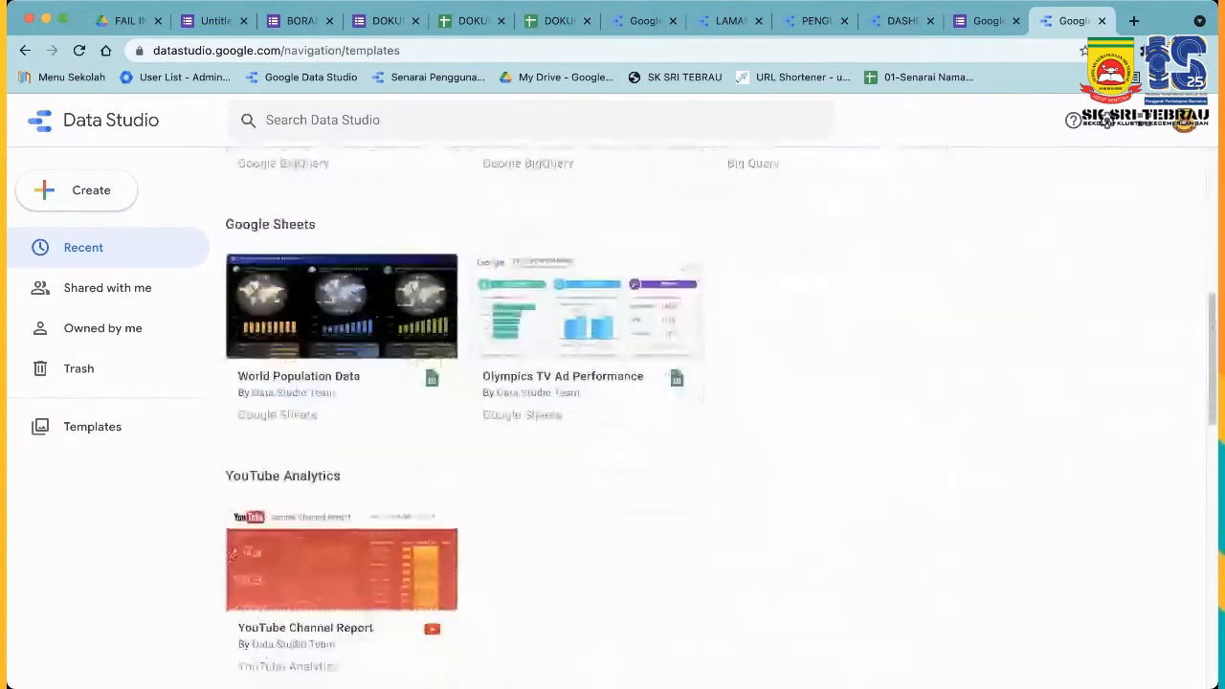
scroll(719, 413, "down", 5)
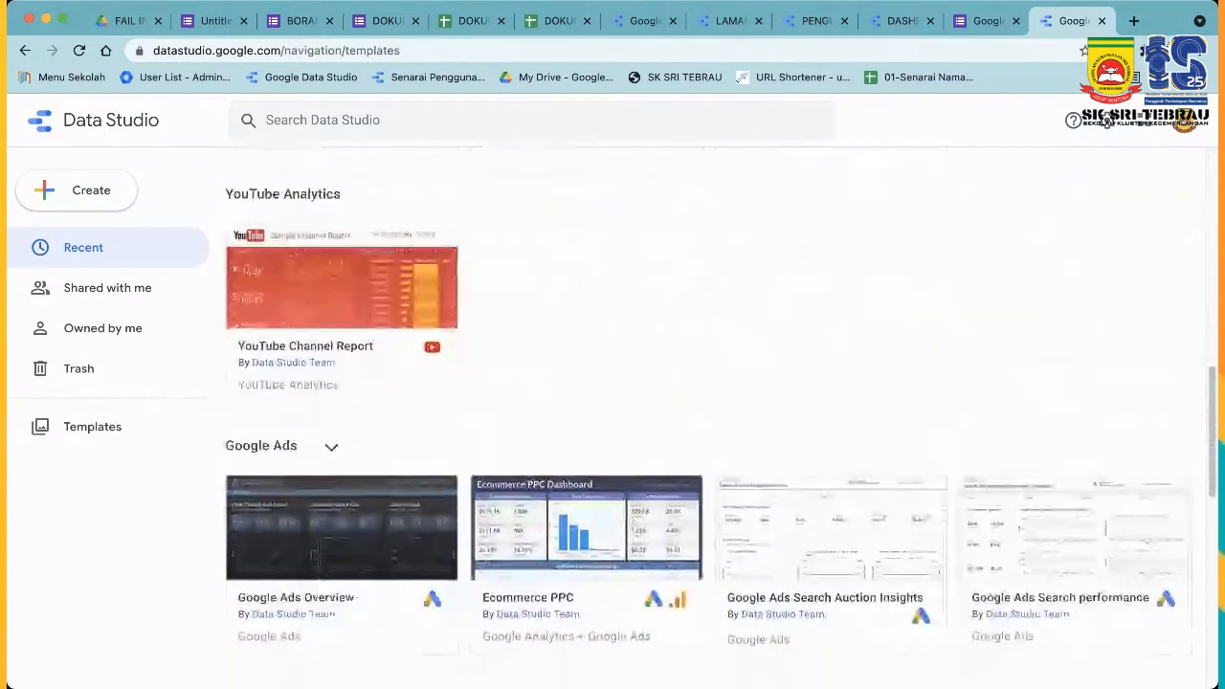
scroll(831, 478, "down", 1)
scroll(831, 479, "up", 2)
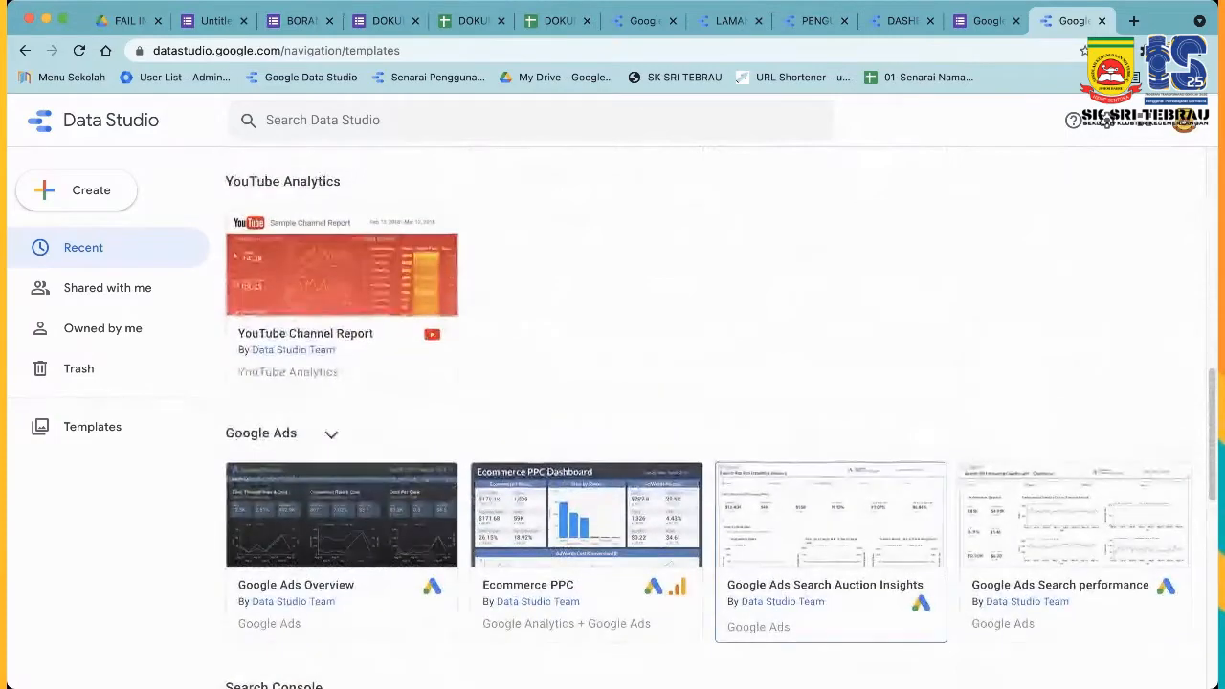
scroll(830, 431, "down", 6)
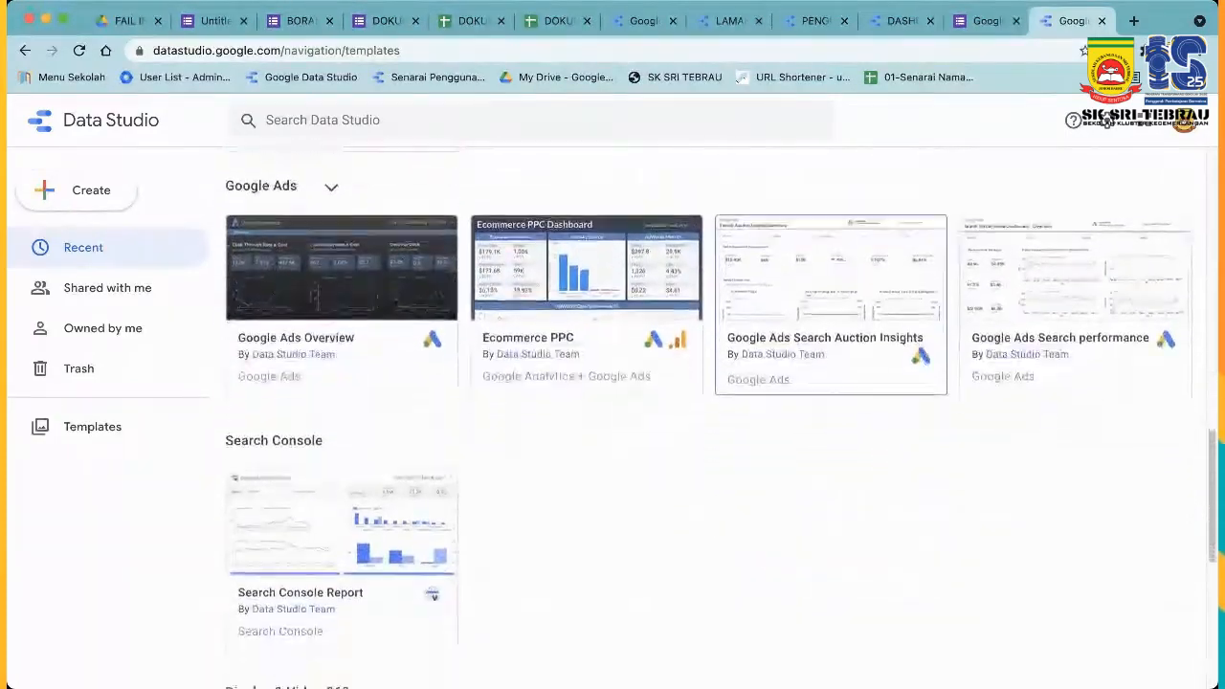
scroll(830, 431, "down", 4)
scroll(831, 431, "down", 12)
scroll(831, 430, "up", 6)
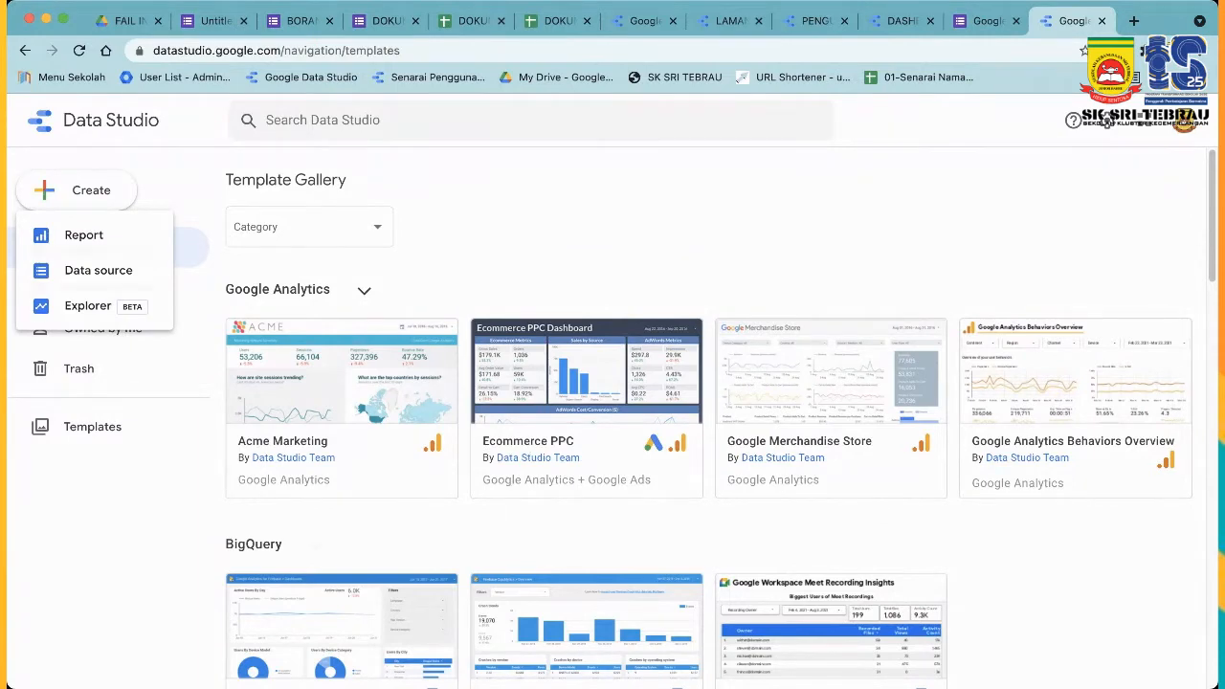
Return to the recent reports, create a blank report and look through the available data connectors.
left_click(25, 50)
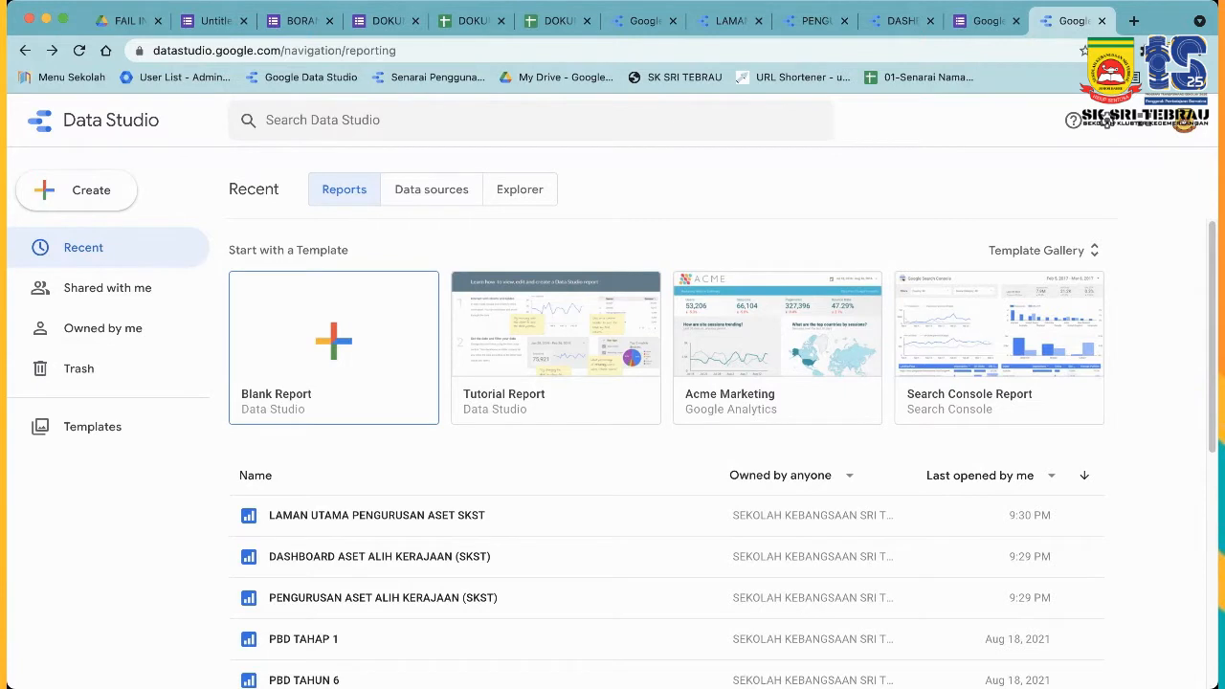
left_click(333, 345)
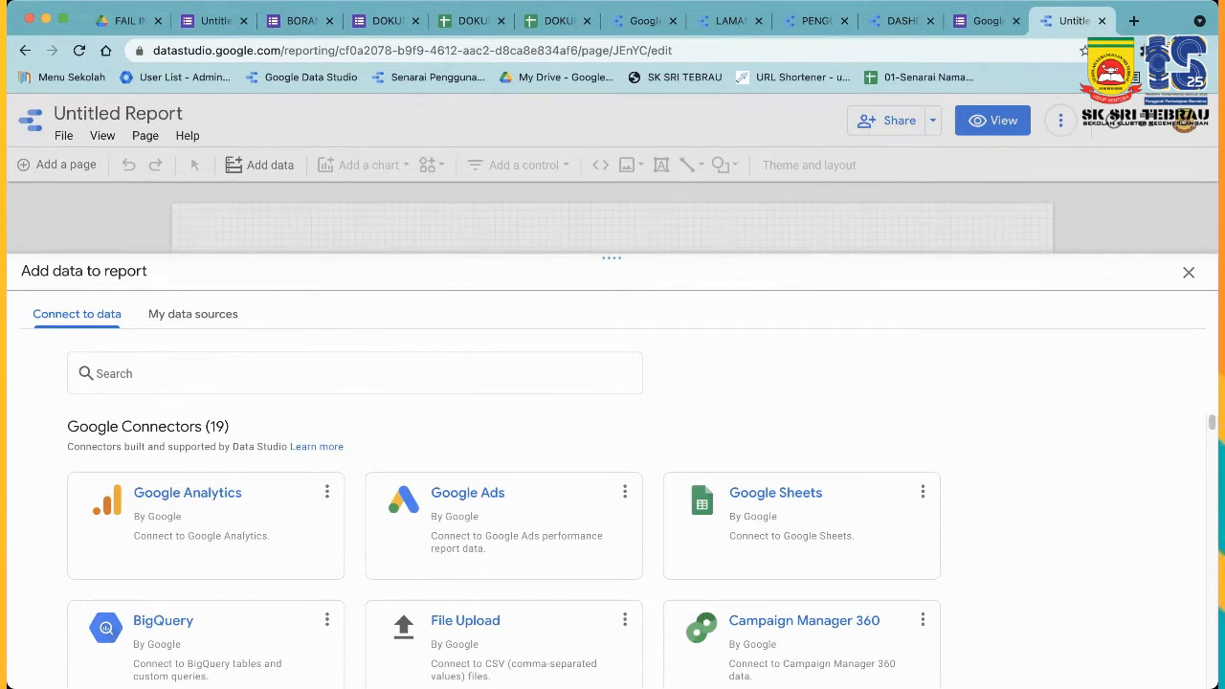
scroll(505, 551, "down", 3)
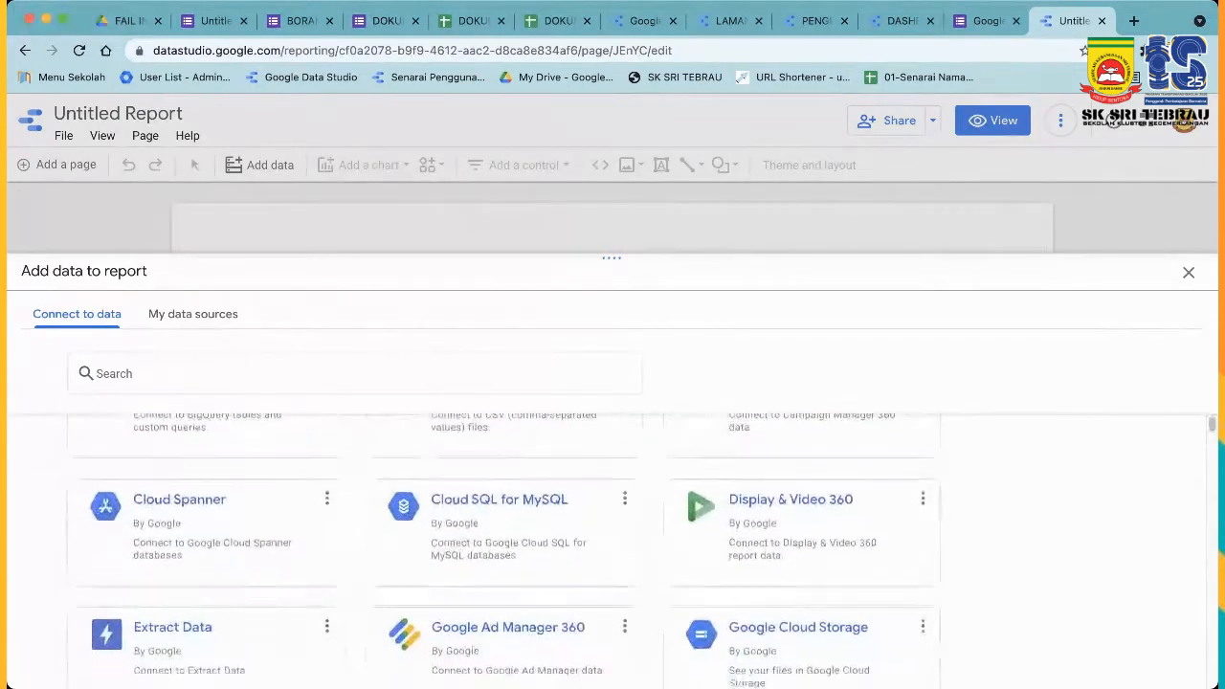
scroll(504, 551, "down", 5)
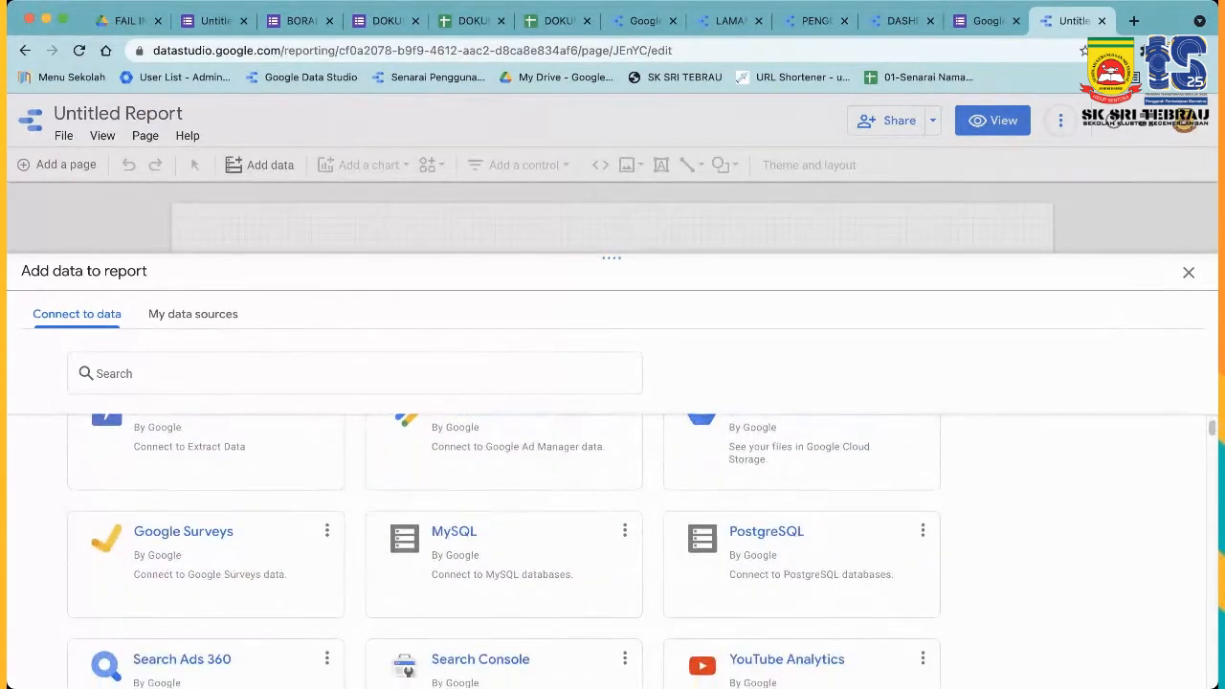
scroll(505, 551, "down", 6)
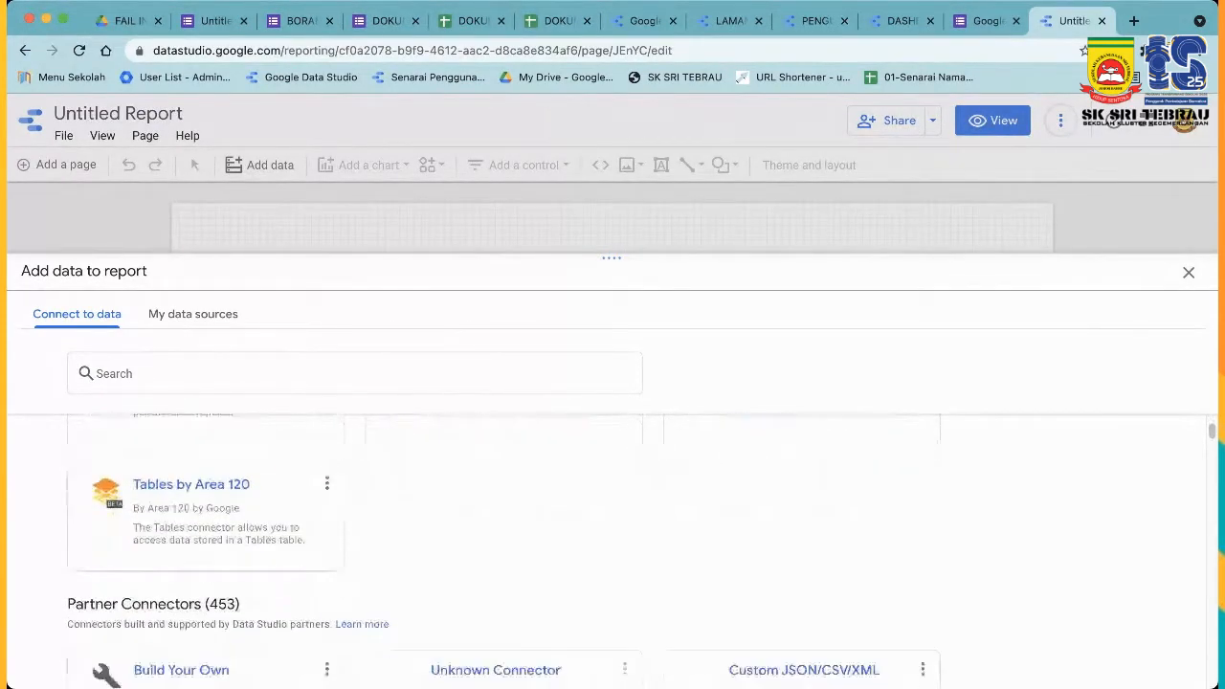
scroll(504, 552, "up", 14)
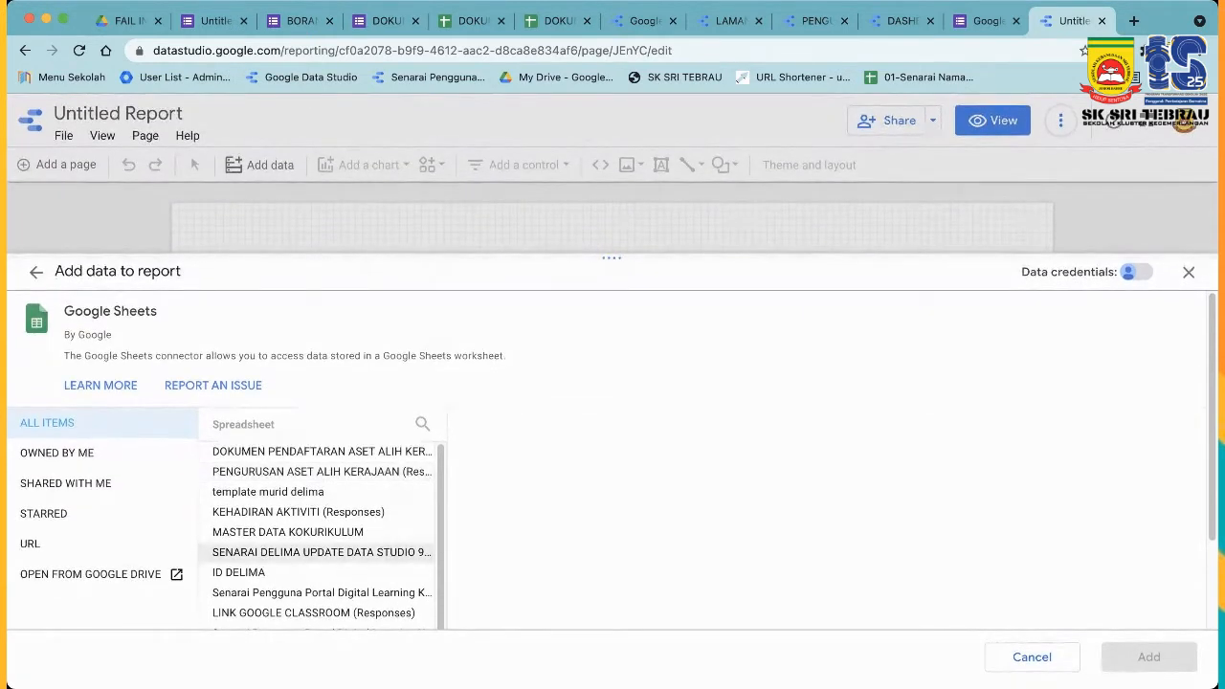
Check the asset registration form and its response sheet, and select the DOKUMEN PENDAFTARAN ASET ALIH KERAJAAN spreadsheet as the Google Sheets source.
scroll(321, 536, "down", 1)
scroll(321, 536, "up", 1)
scroll(320, 536, "down", 1)
scroll(321, 536, "up", 1)
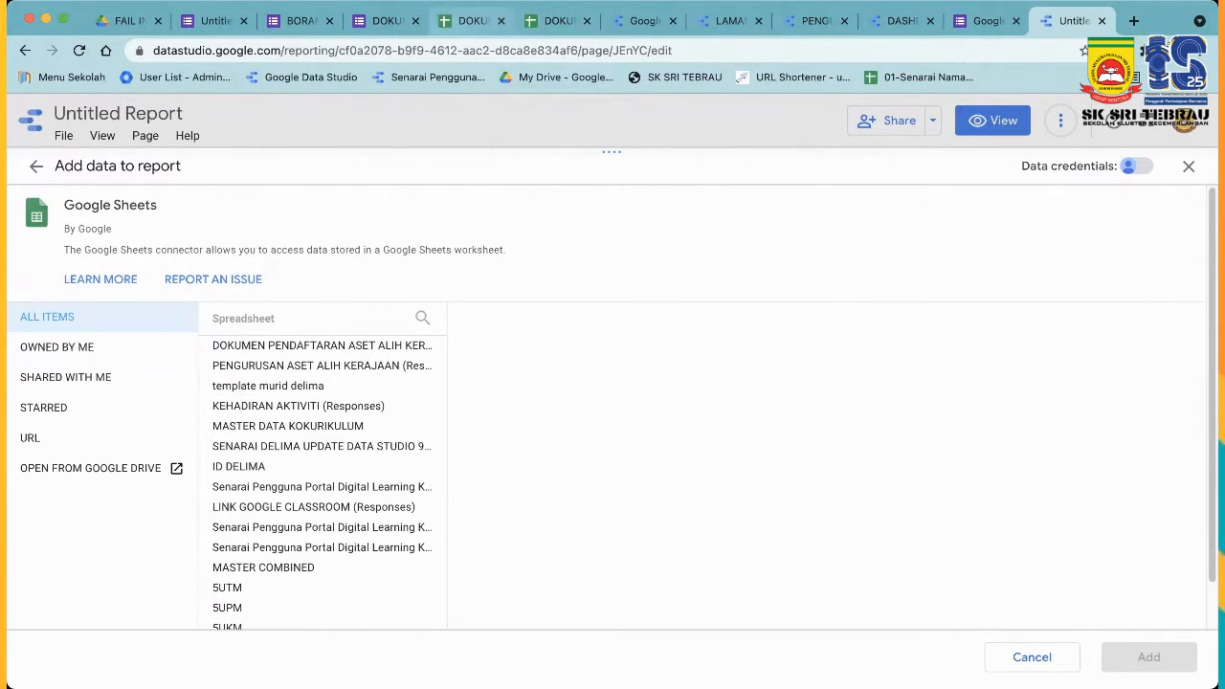
left_click(385, 20)
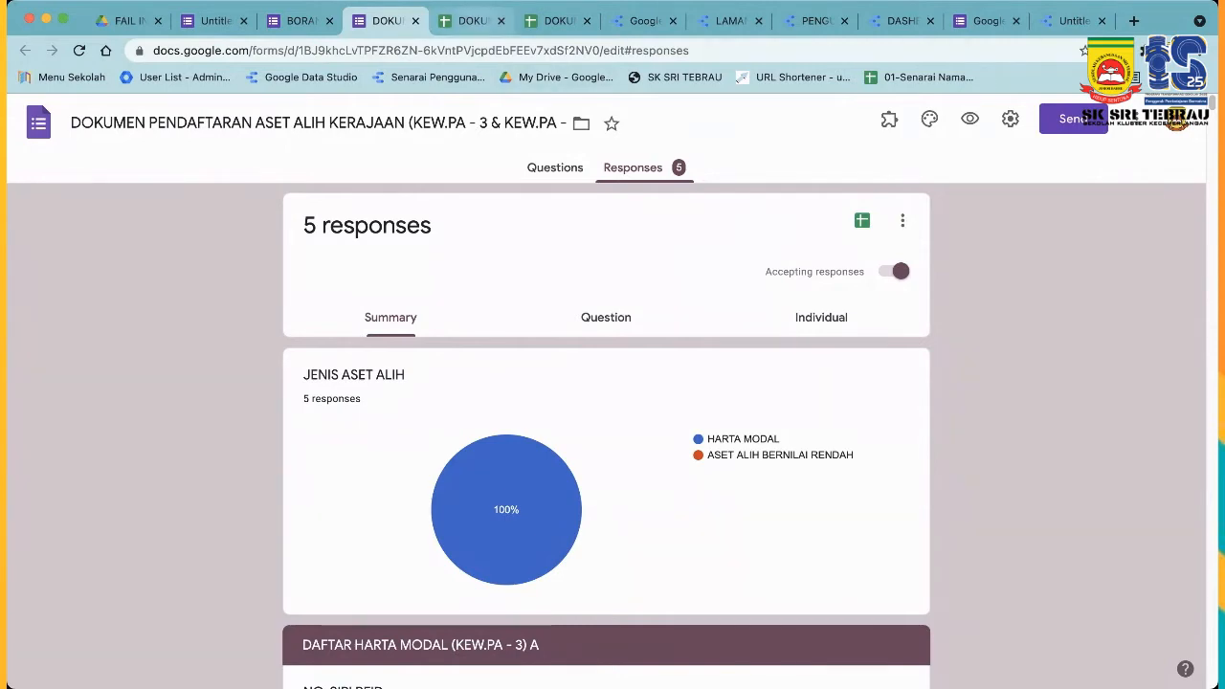
left_click(472, 20)
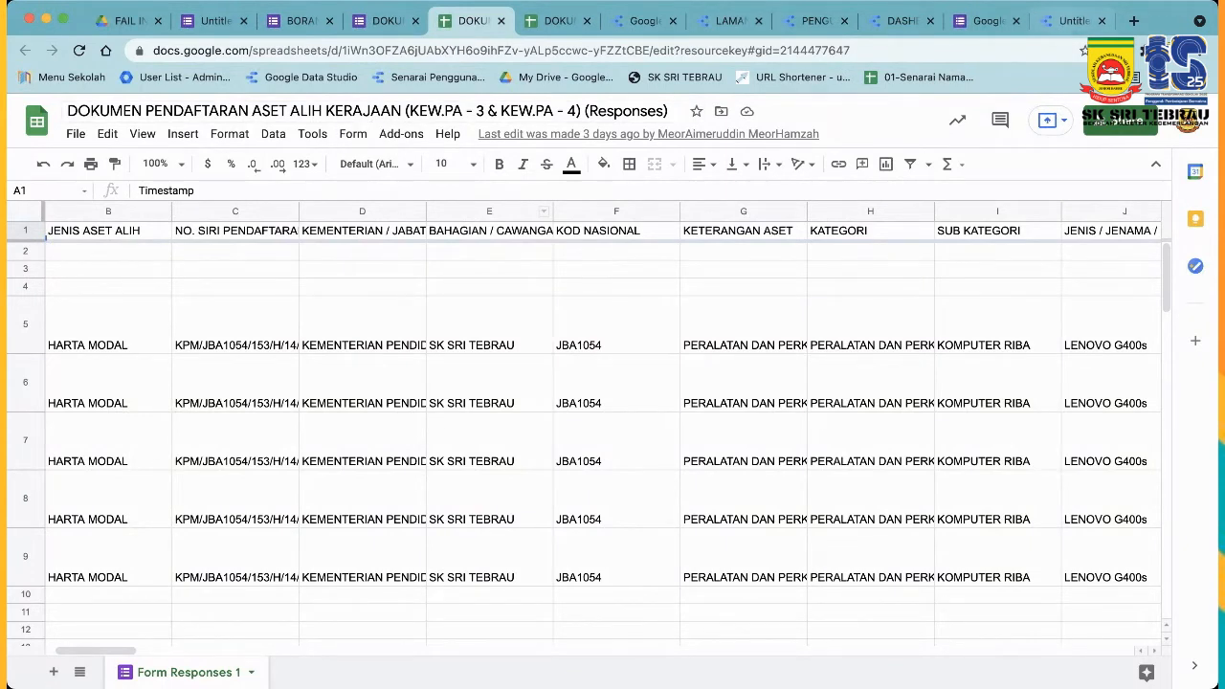
left_click(1072, 20)
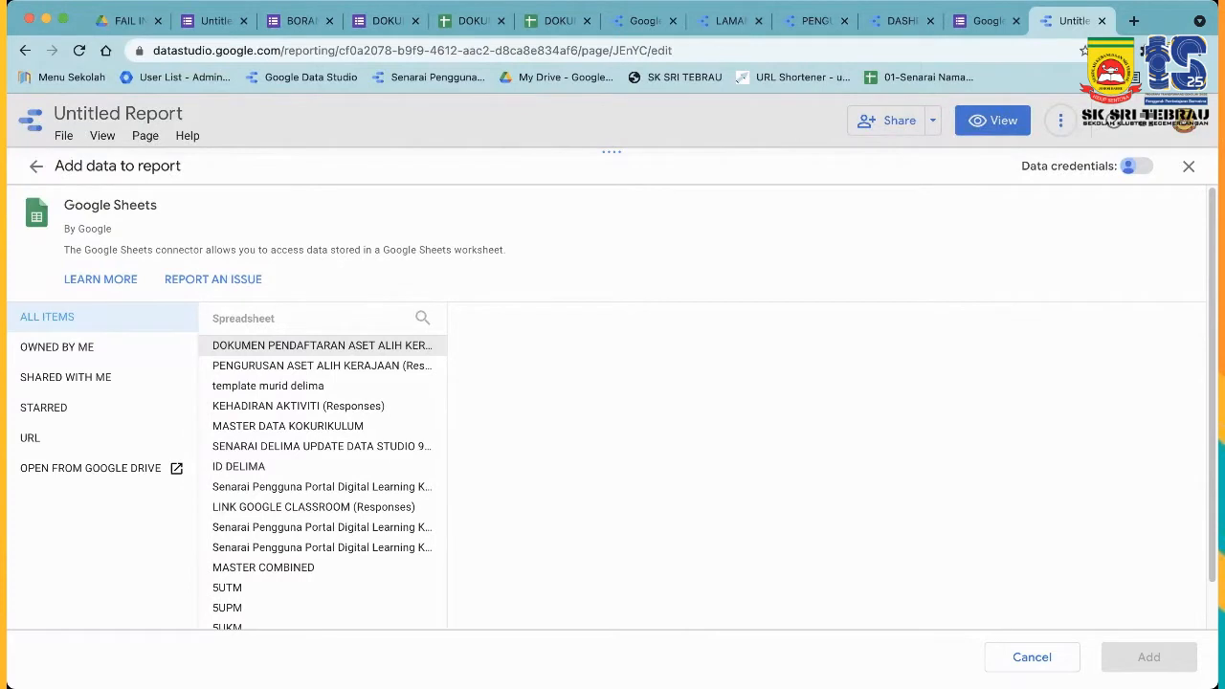
left_click(322, 345)
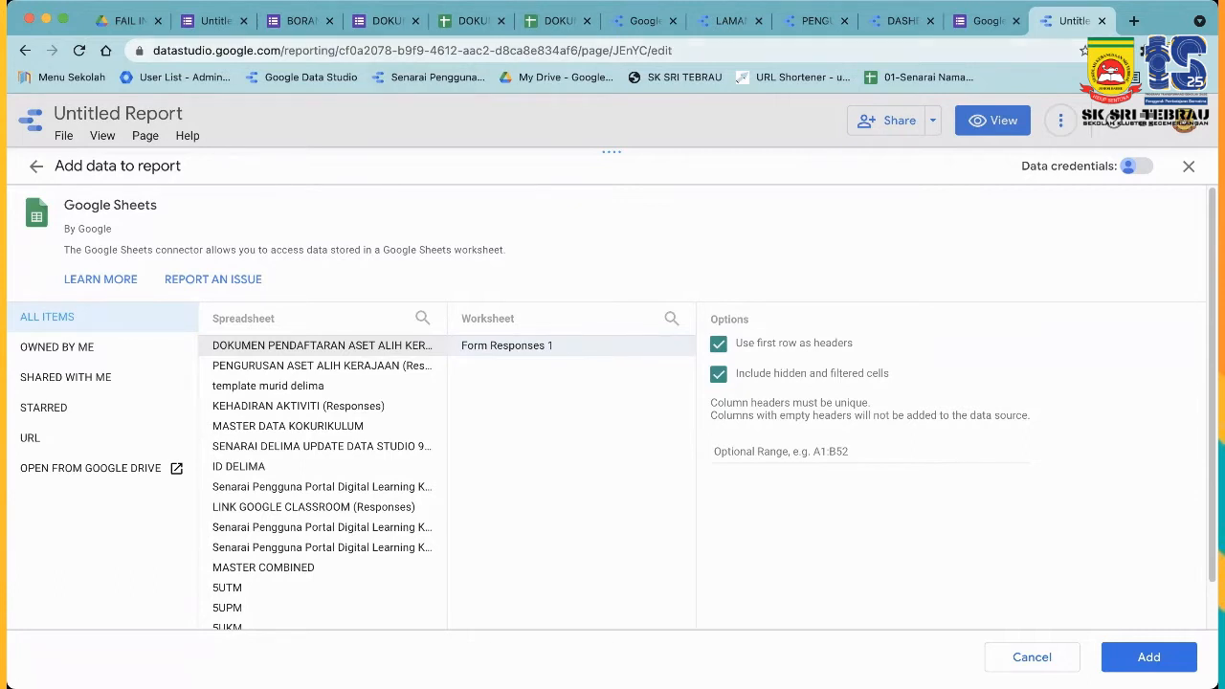
Review the open response spreadsheet, the DASHBOARD ASET ALIH KERAJAAN report and the Google Forms home page, and return to the new report.
left_click(473, 20)
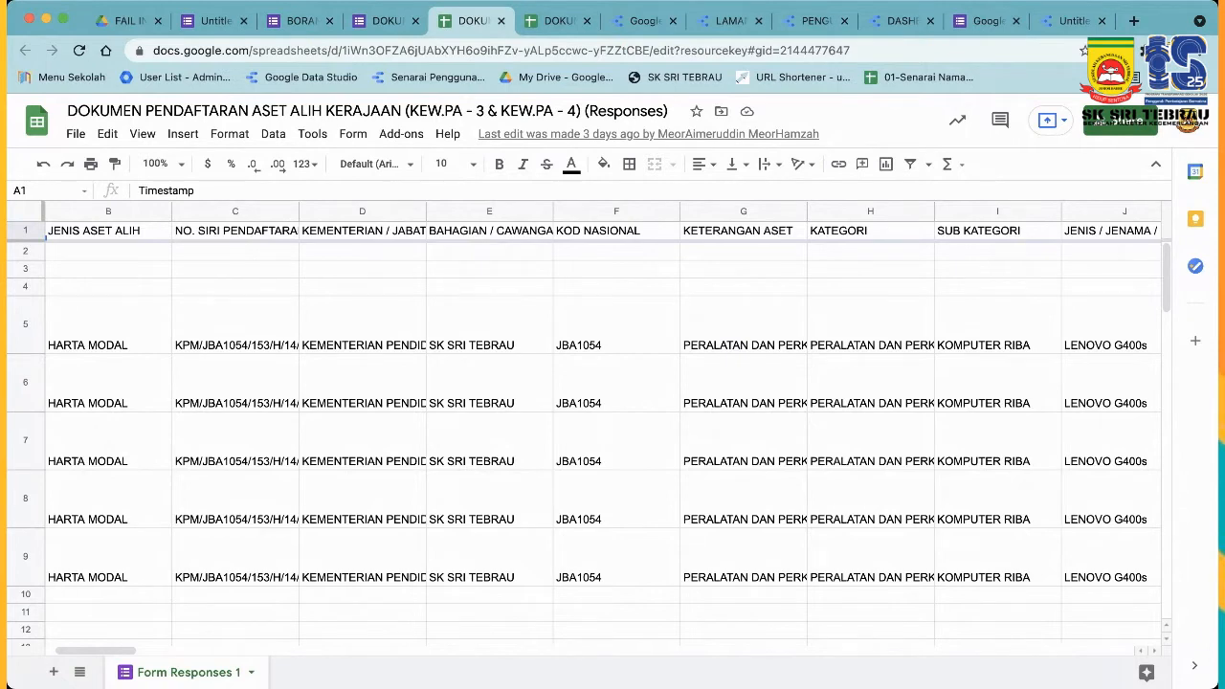
left_click(1072, 20)
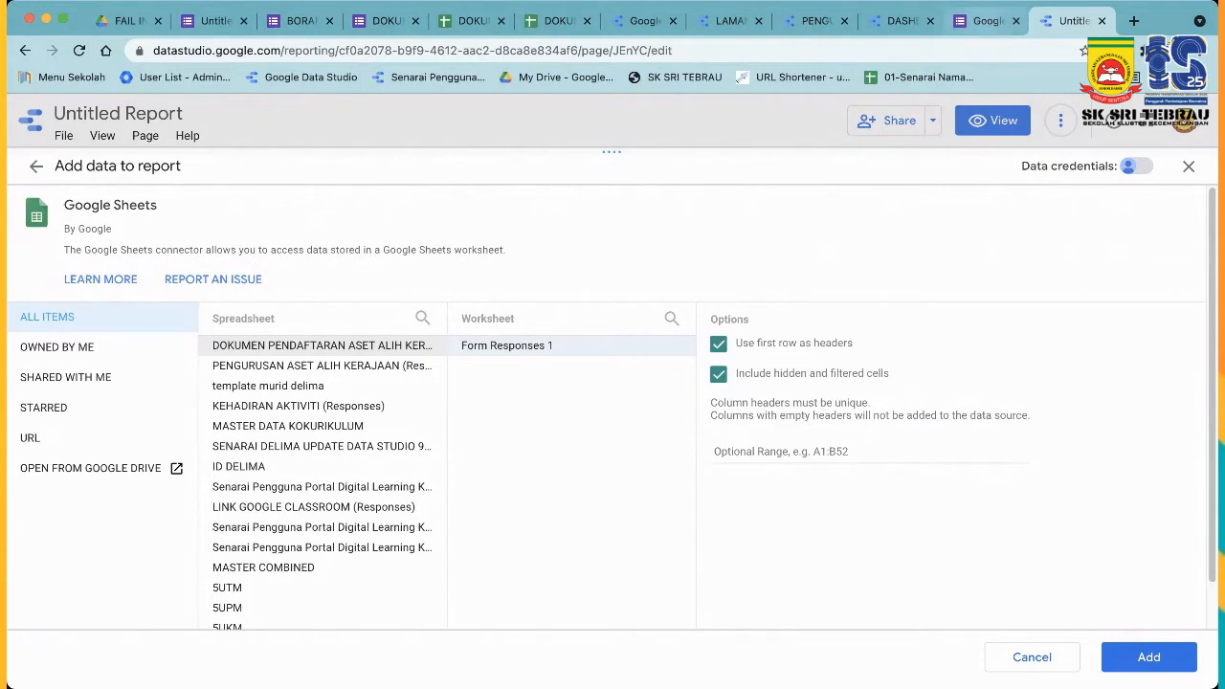
left_click(986, 20)
left_click(900, 20)
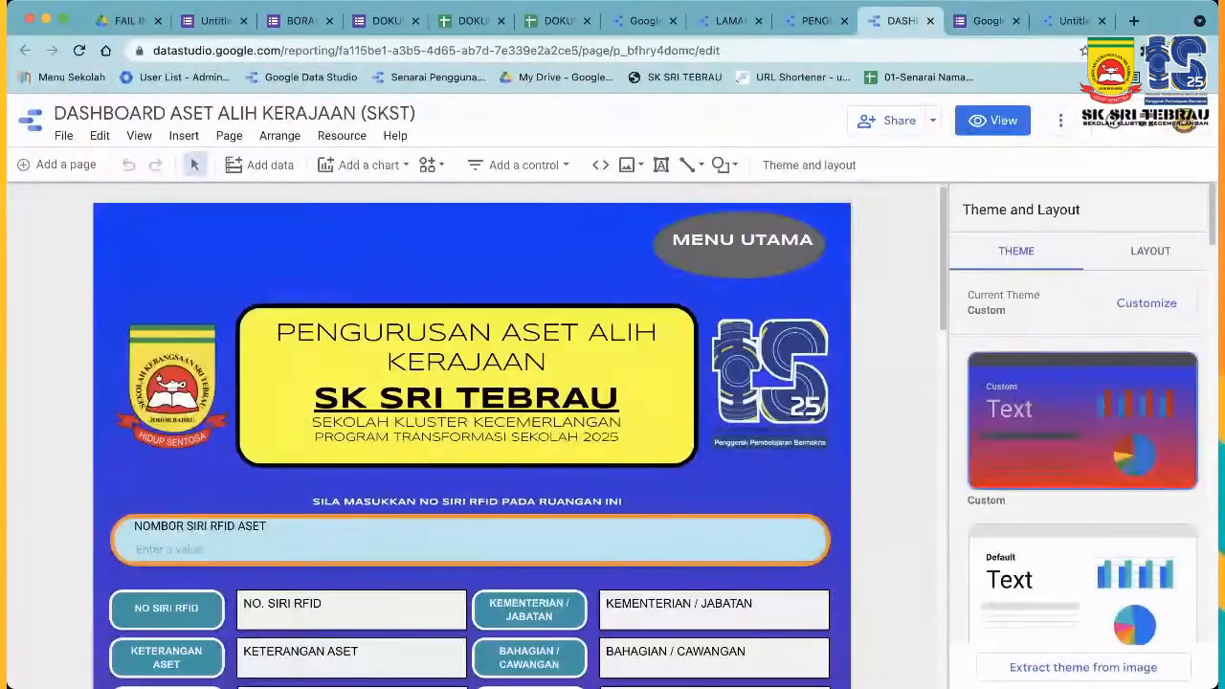
left_click(987, 21)
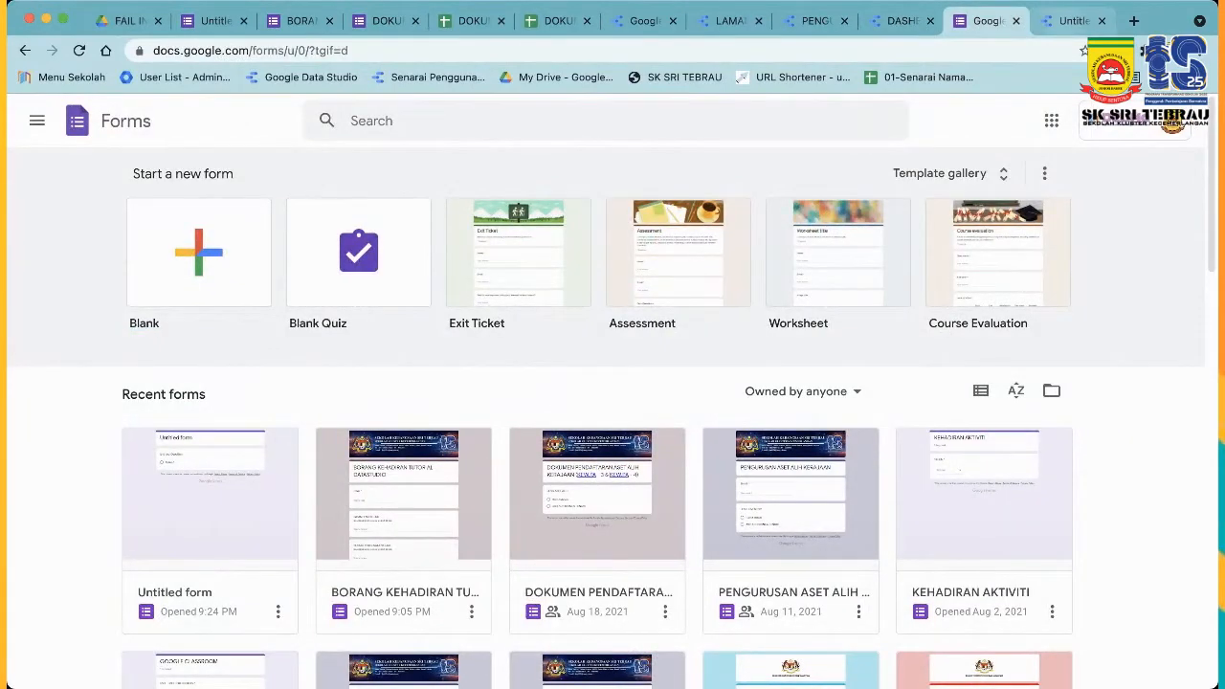
left_click(1072, 20)
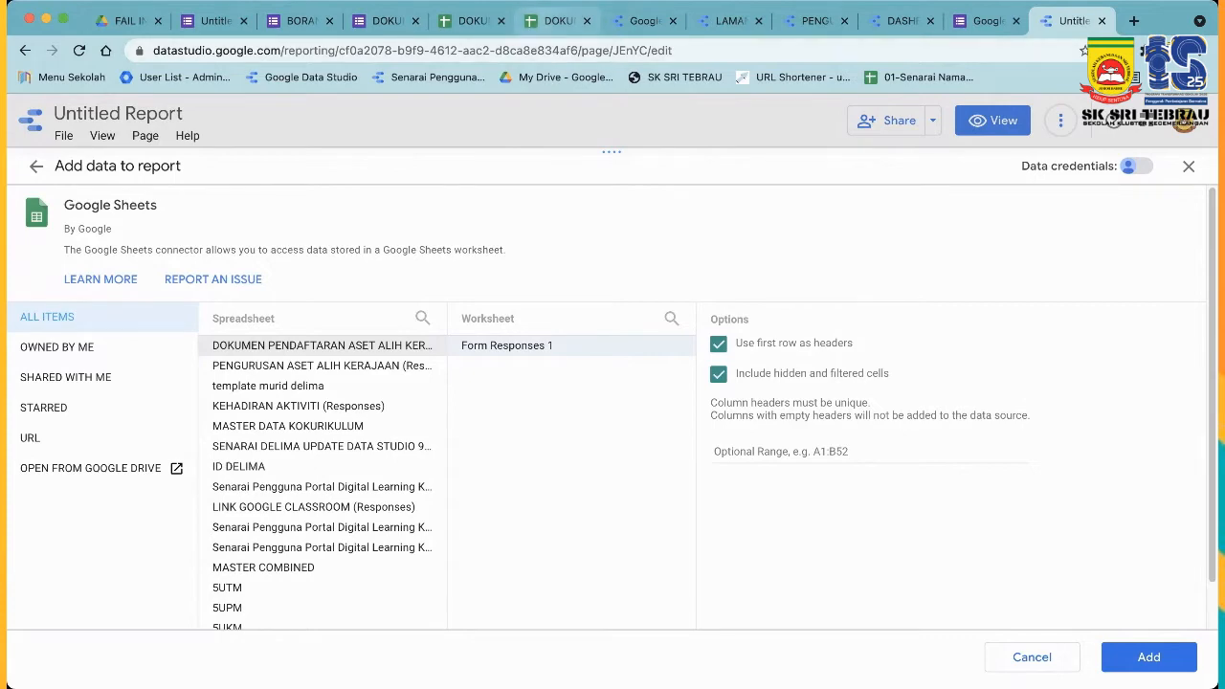
Close the duplicate browser tab of the asset registration response spreadsheet and return to the untitled report.
left_click(557, 21)
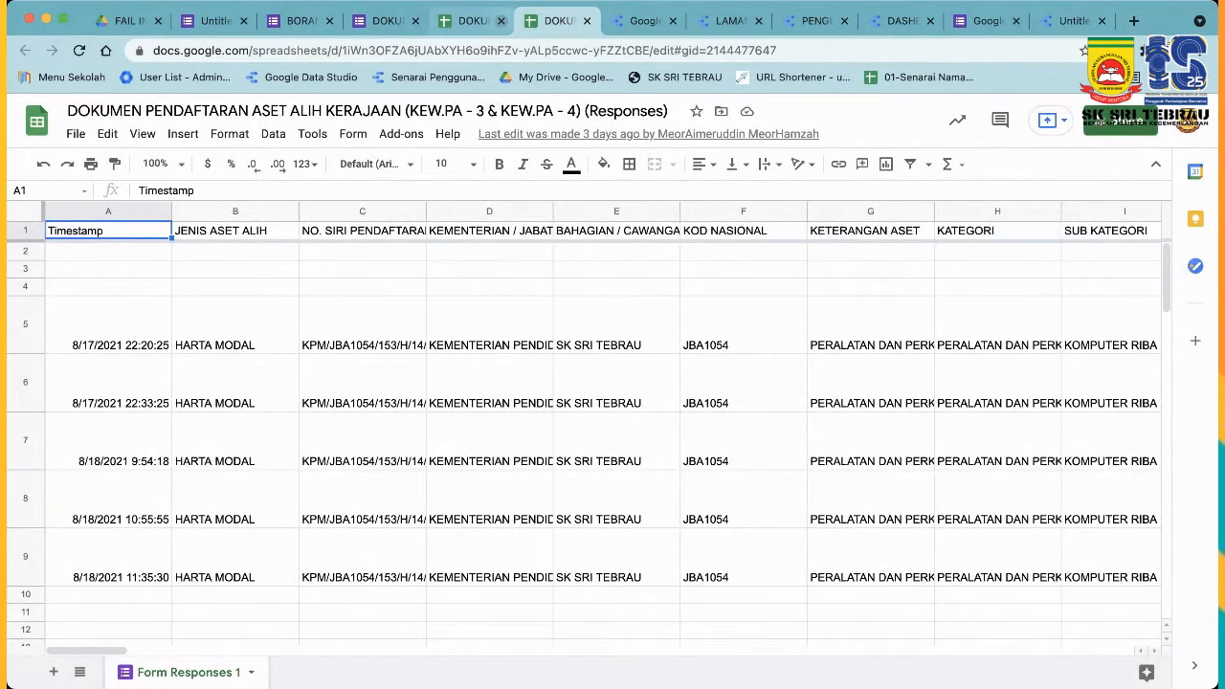
key("ctrl+w")
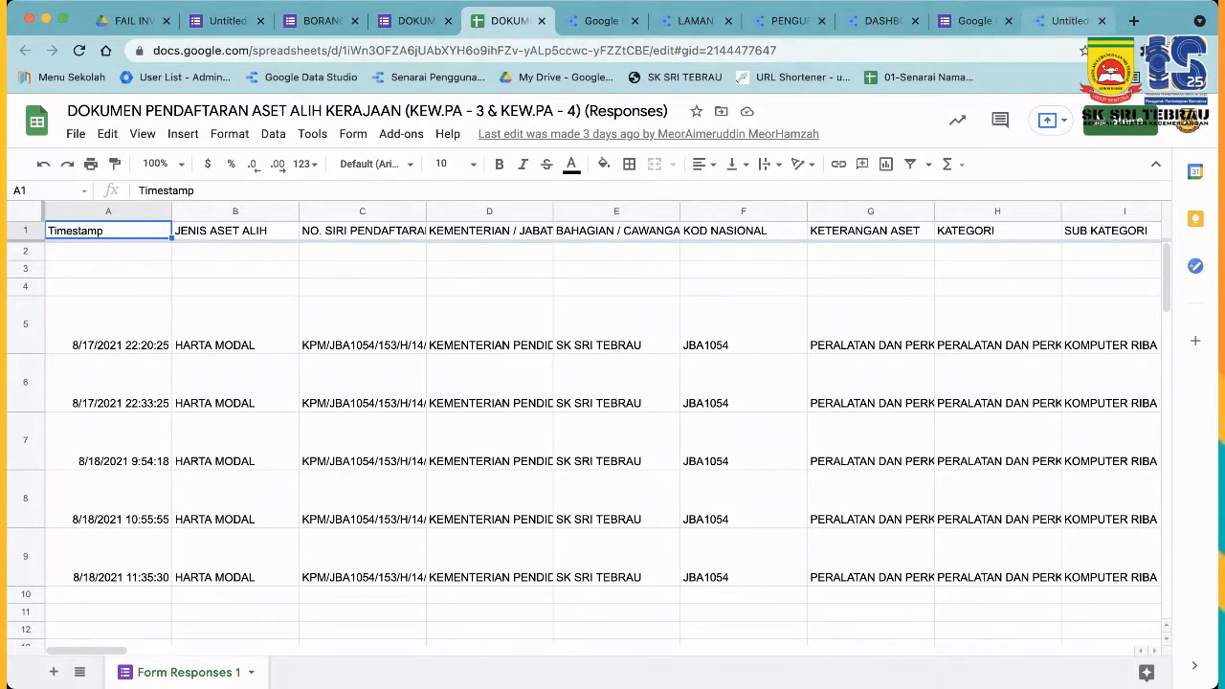
left_click(1067, 20)
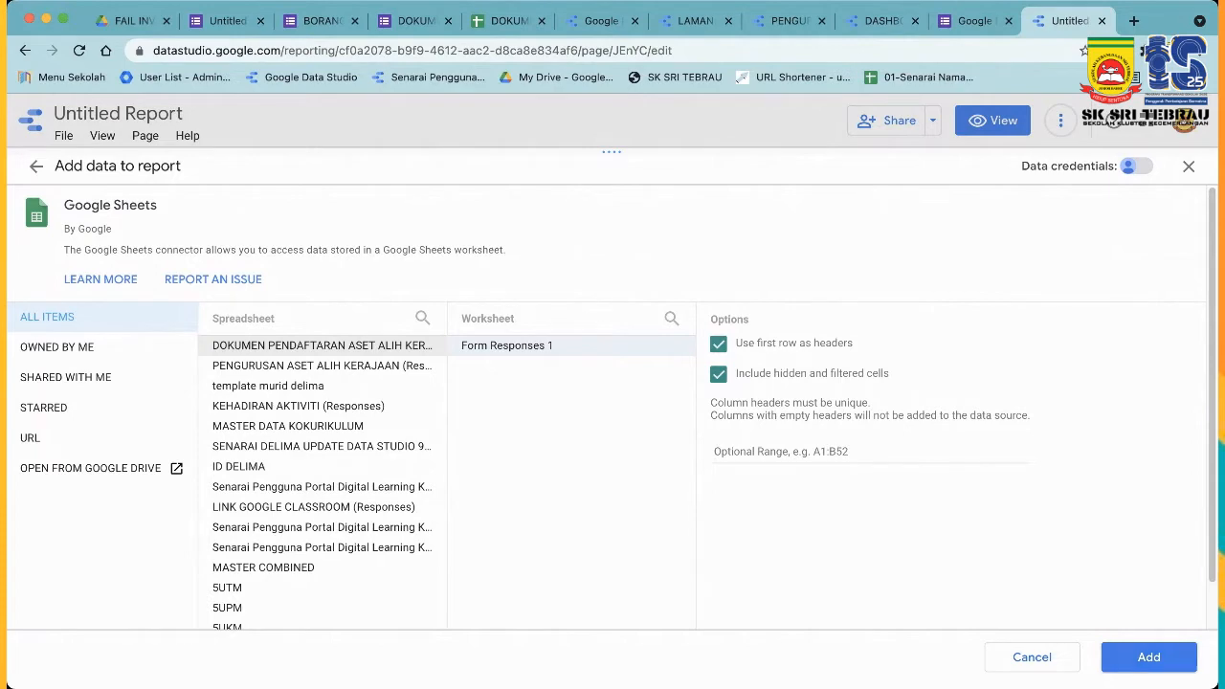
Try to add the Form Responses 1 worksheet to the report and read through the listed duplicate column headers.
left_click(1149, 657)
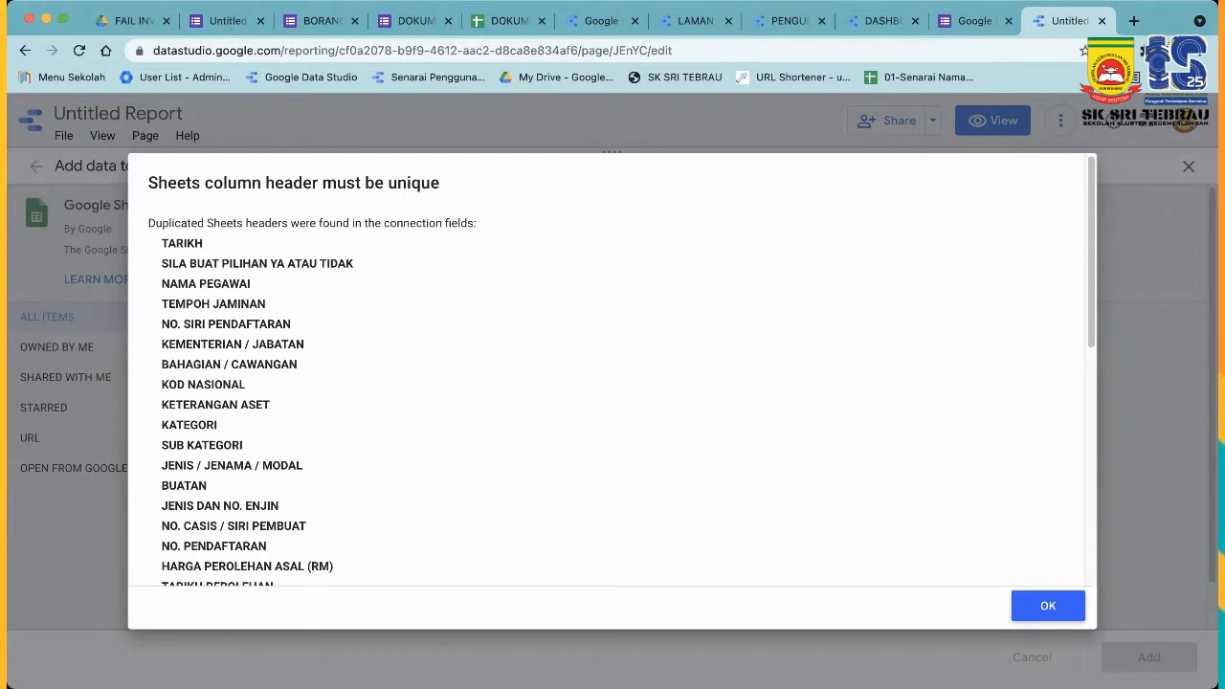
scroll(621, 370, "down", 1)
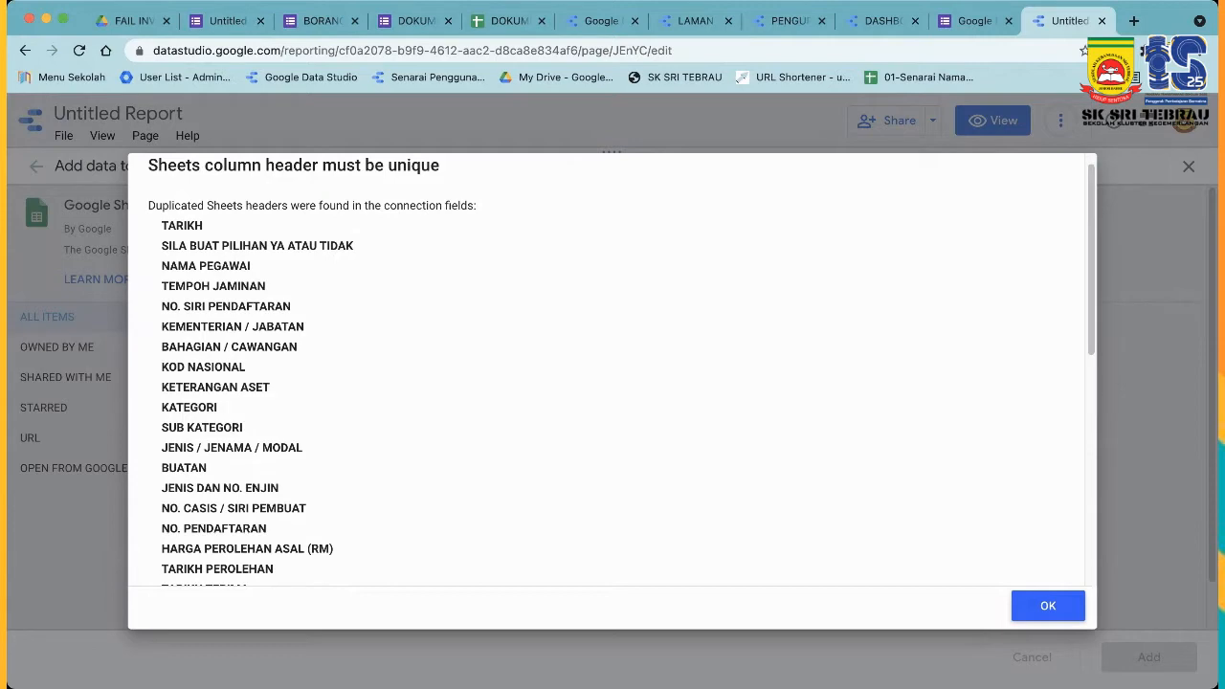
scroll(613, 370, "down", 5)
scroll(613, 370, "down", 5)
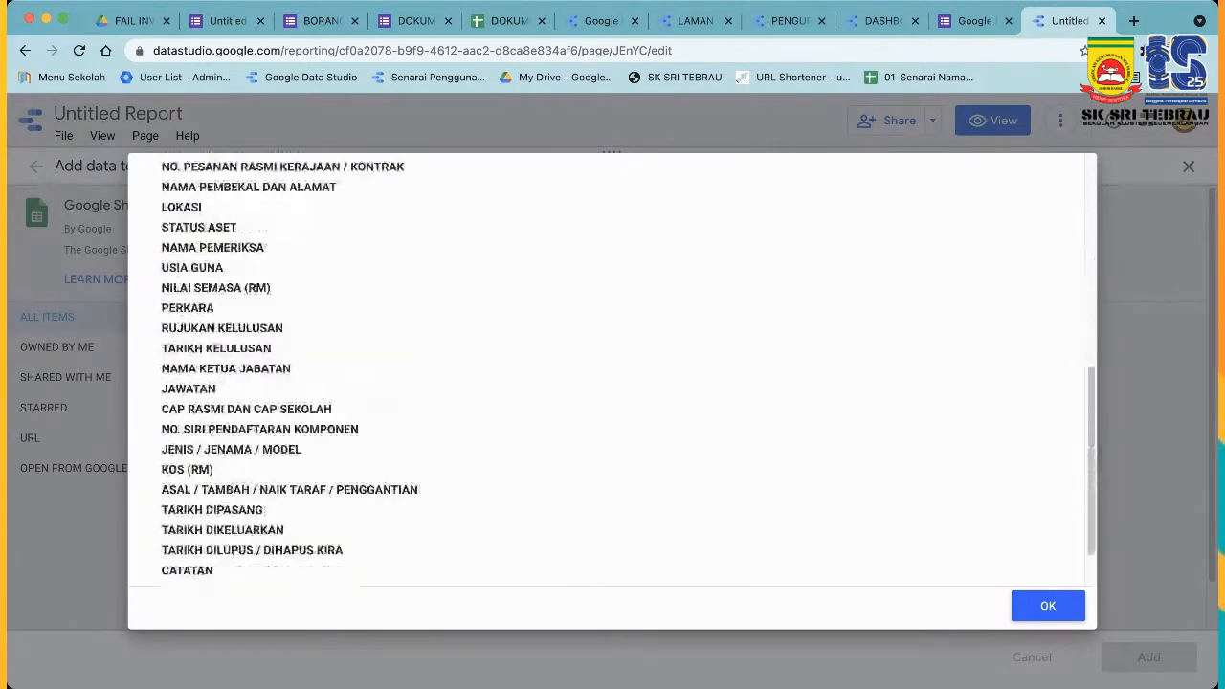
Review the listed duplicate column headers and compare them with the header row of the response spreadsheet.
scroll(612, 369, "down", 1)
scroll(612, 369, "down", 1)
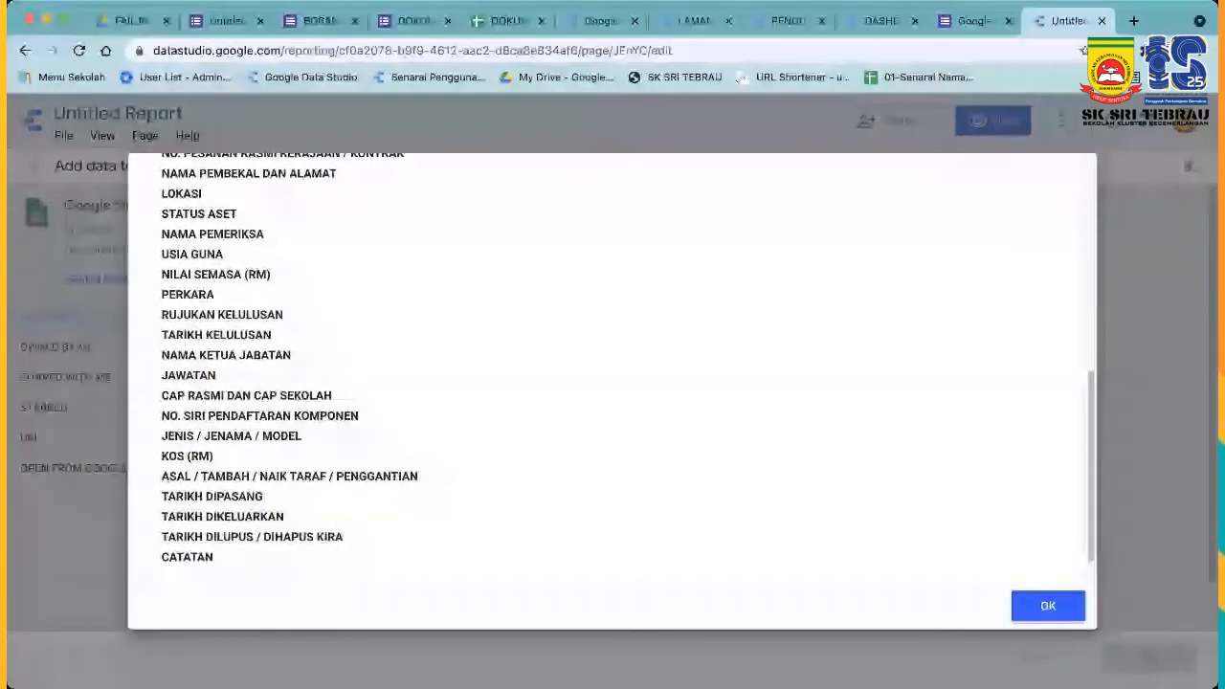
scroll(613, 369, "up", 2)
scroll(612, 370, "up", 3)
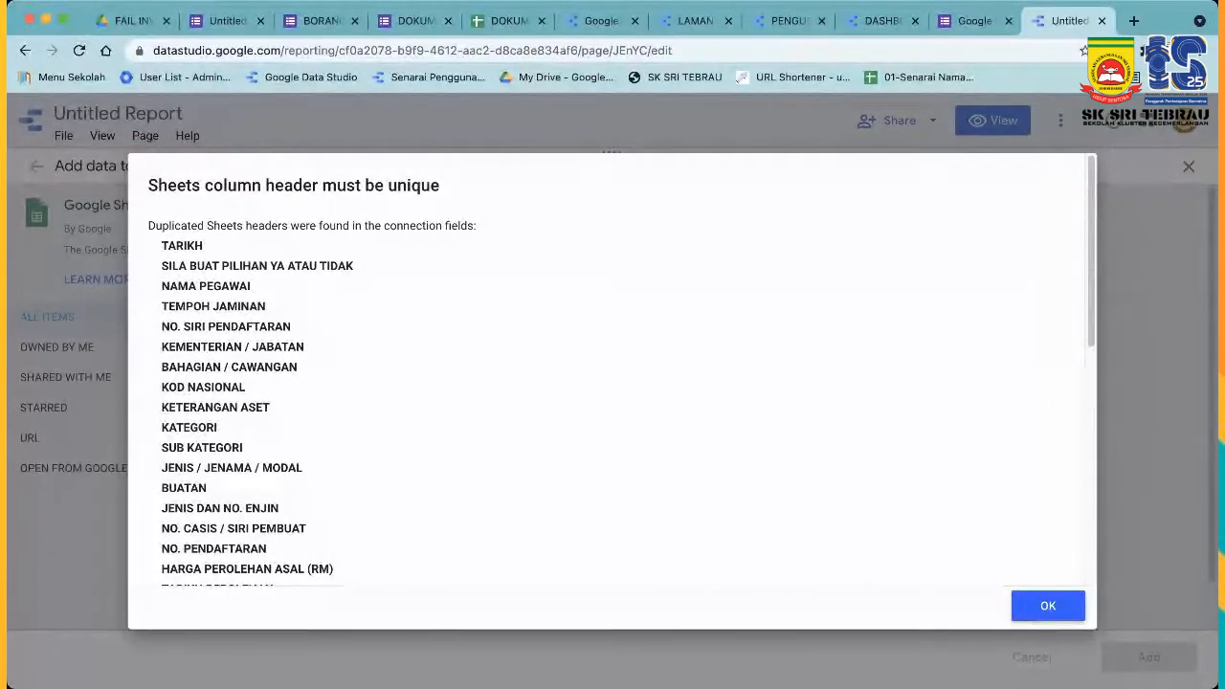
left_click(507, 20)
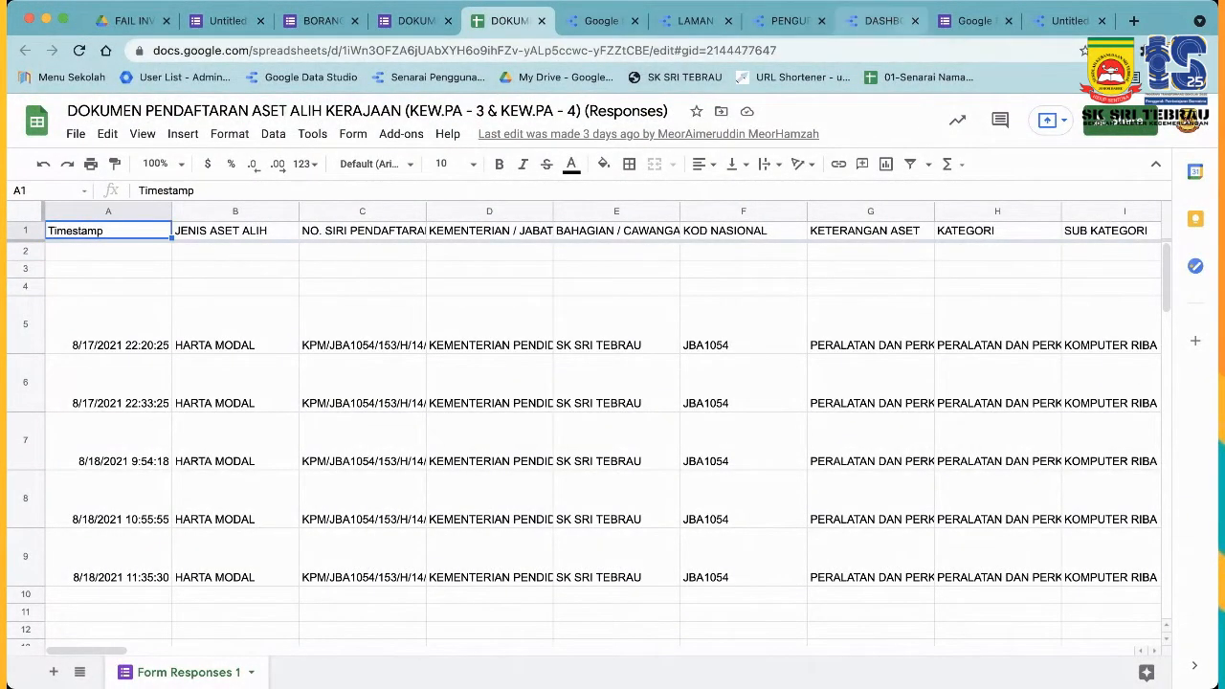
left_click(1067, 20)
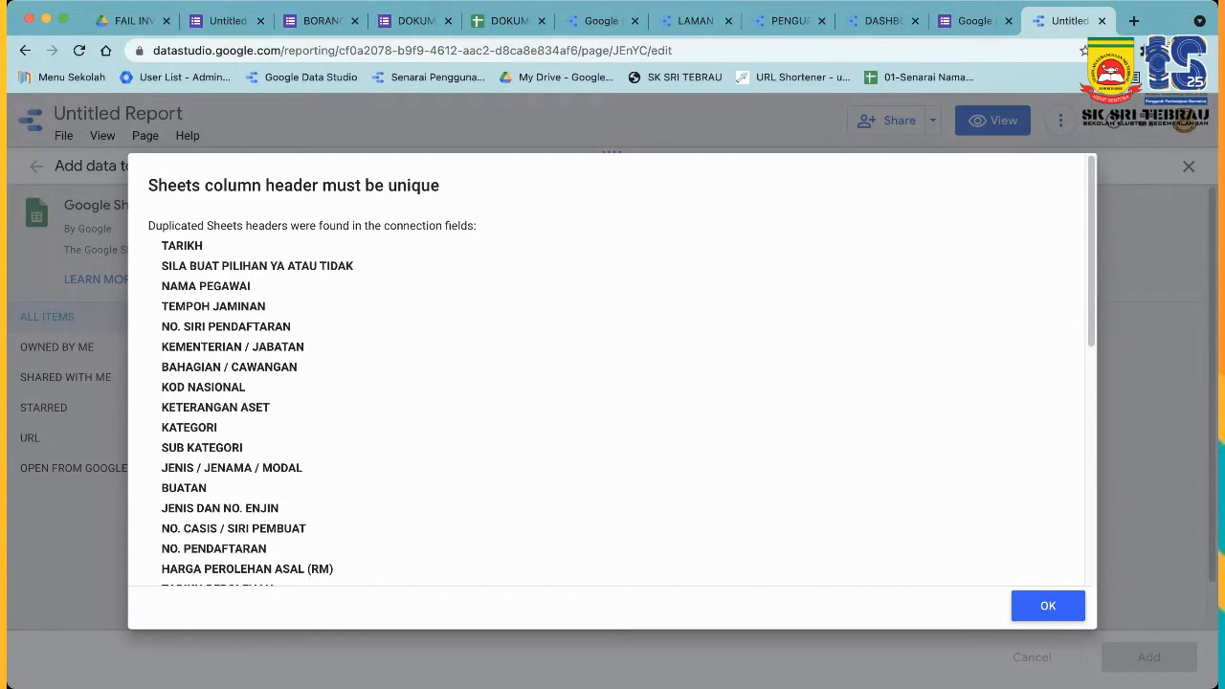
Dismiss the duplicate header notice, reload the report and select the DOKUMEN PENDAFTARAN ASET ALIH KERAJAAN spreadsheet as Google Sheets source.
key("Return")
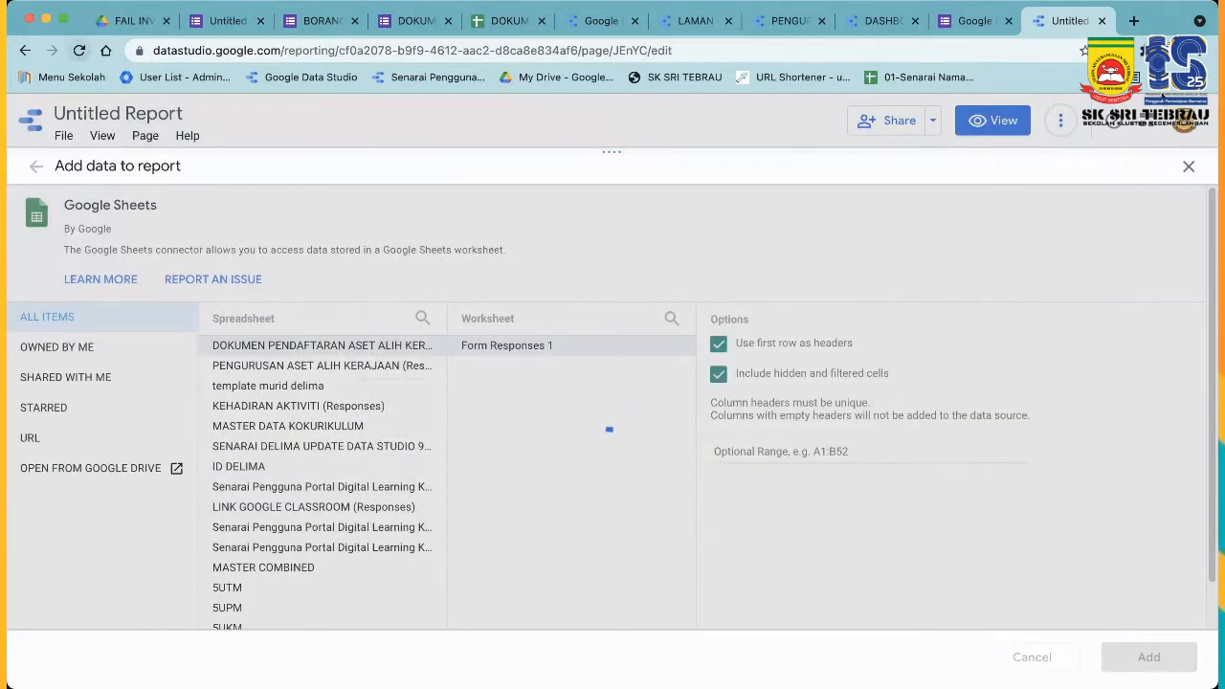
key("super+r")
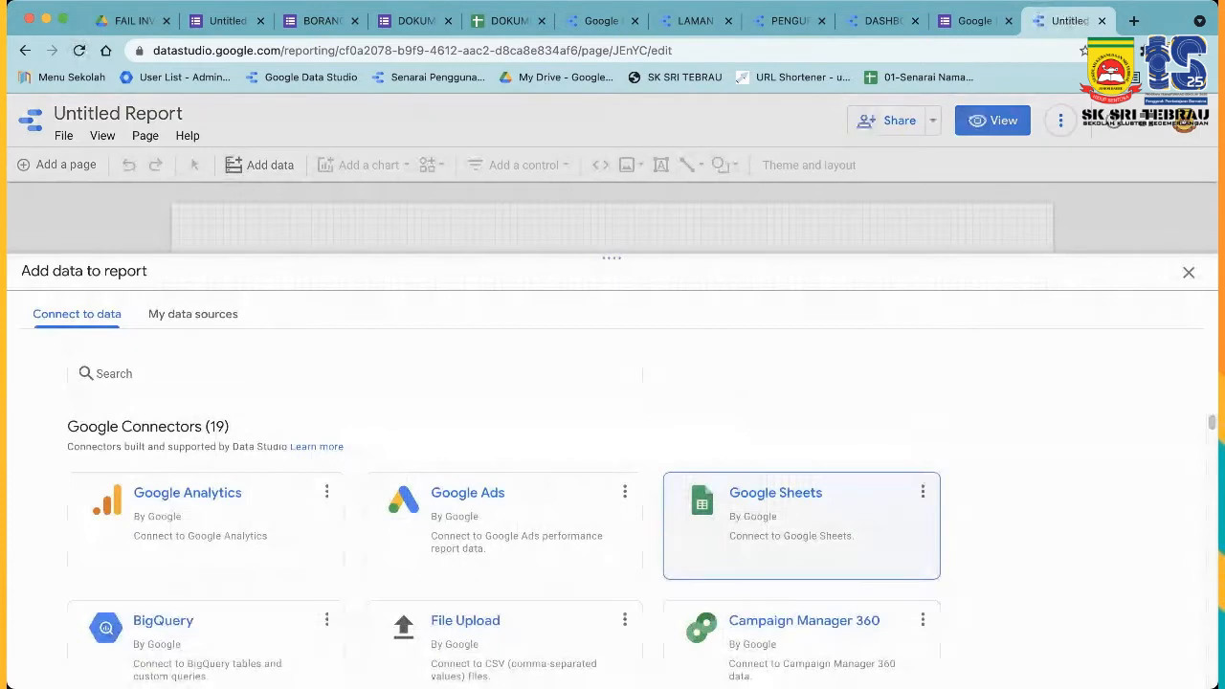
left_click(775, 507)
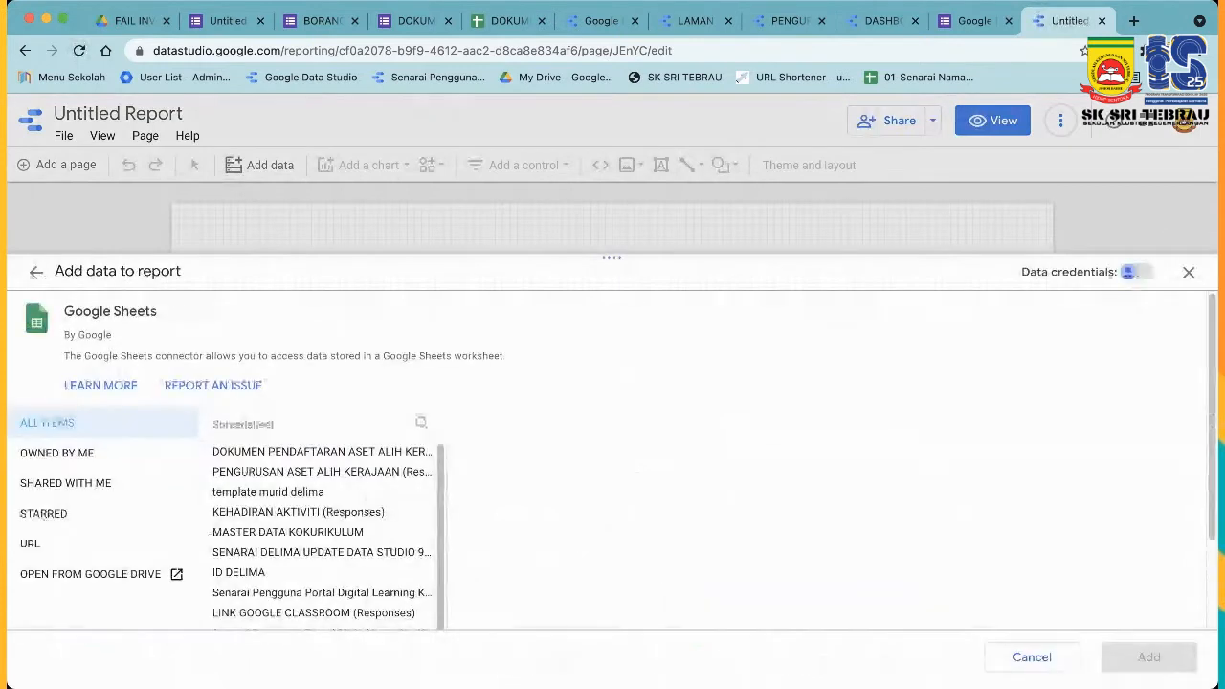
left_click(322, 451)
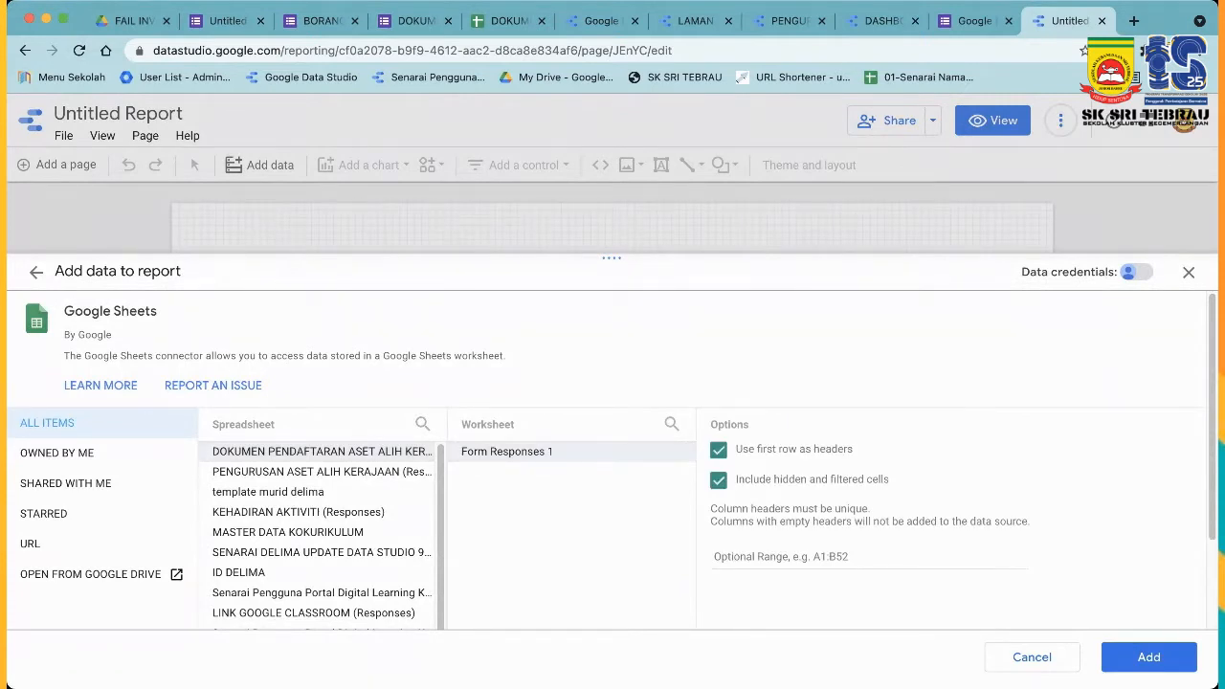
Turn off using the first row as headers and add the Form Responses 1 worksheet to the report.
left_click(719, 450)
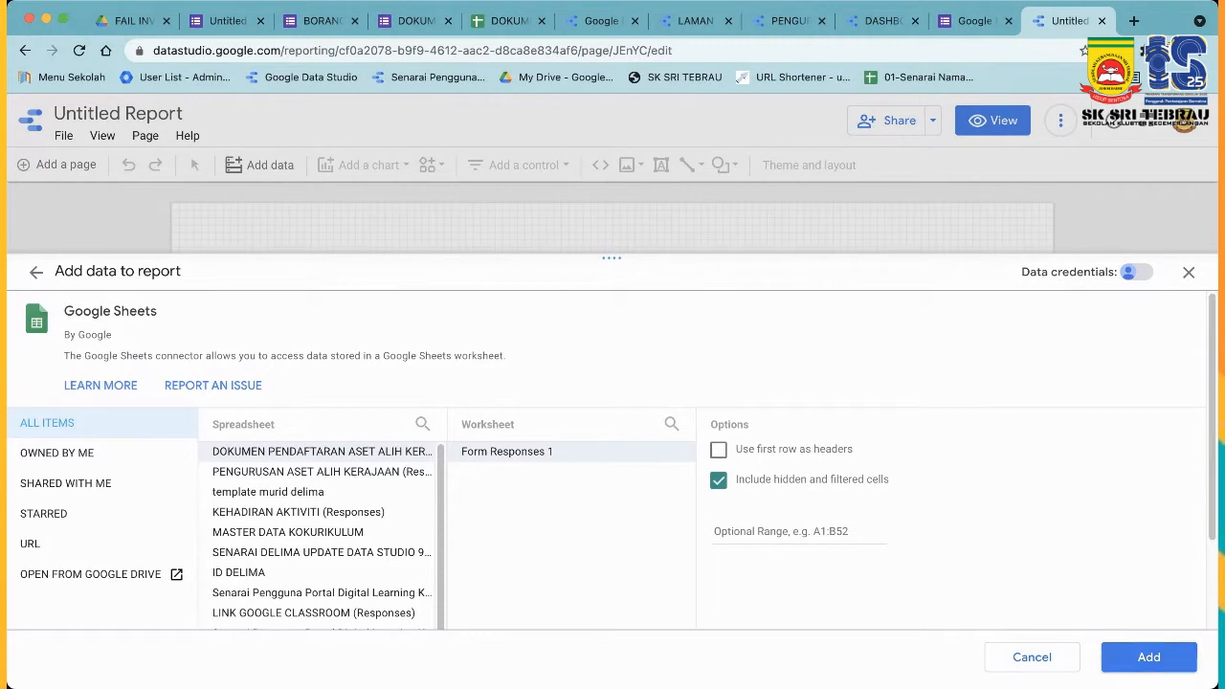
left_click(1149, 657)
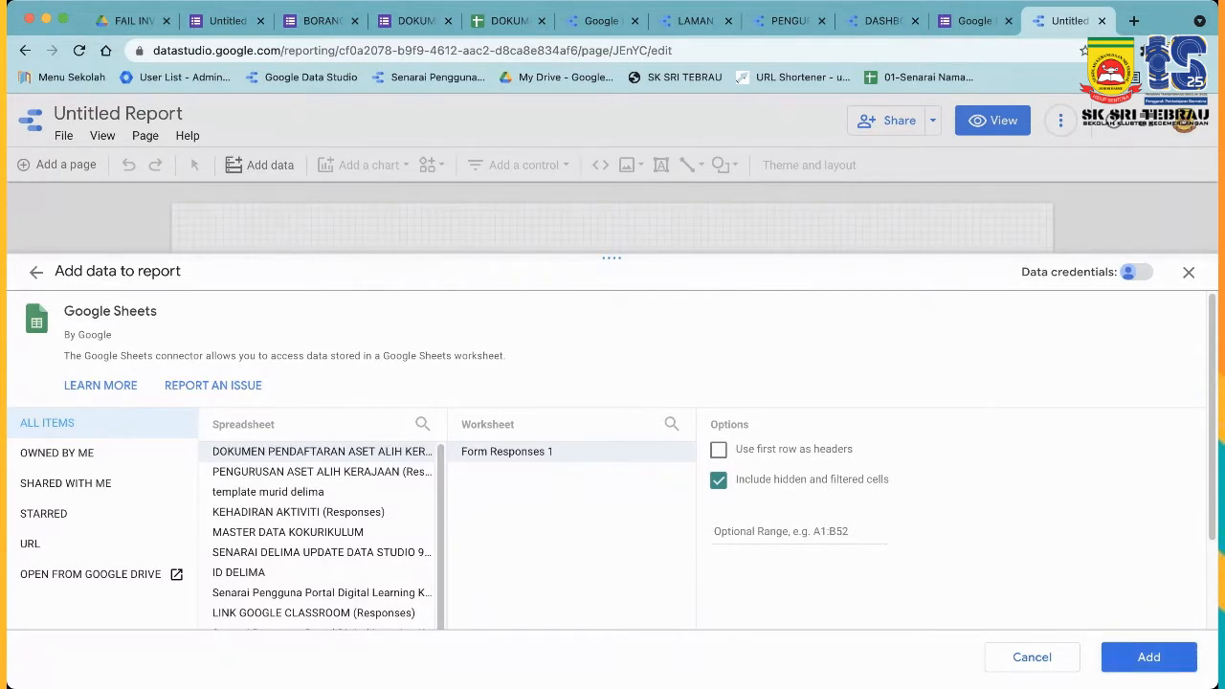
left_click(1149, 657)
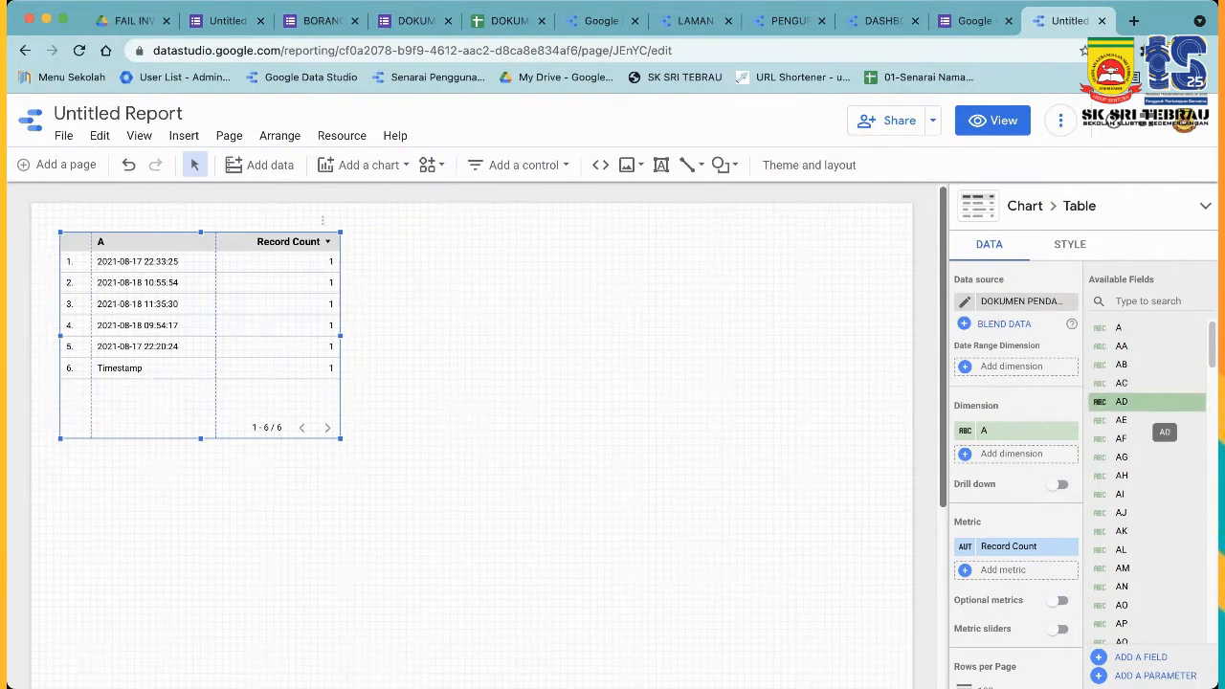
Look through the complete list of available fields for the new table chart.
scroll(1161, 426, "down", 3)
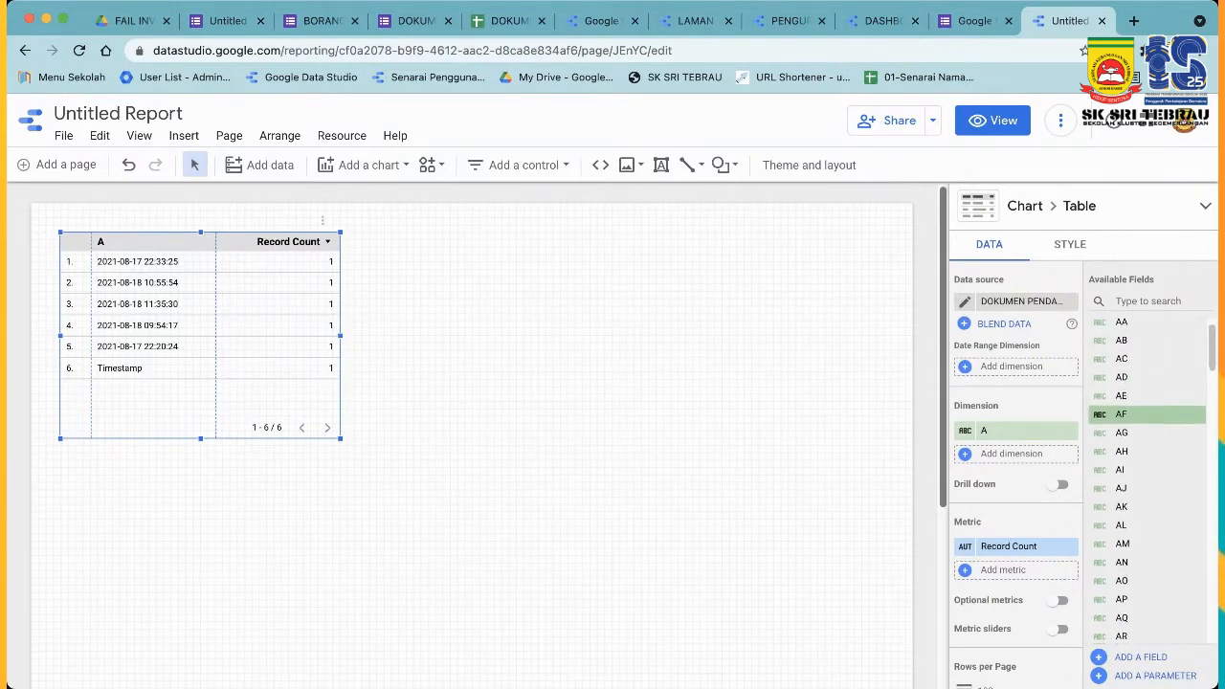
scroll(1148, 414, "down", 5)
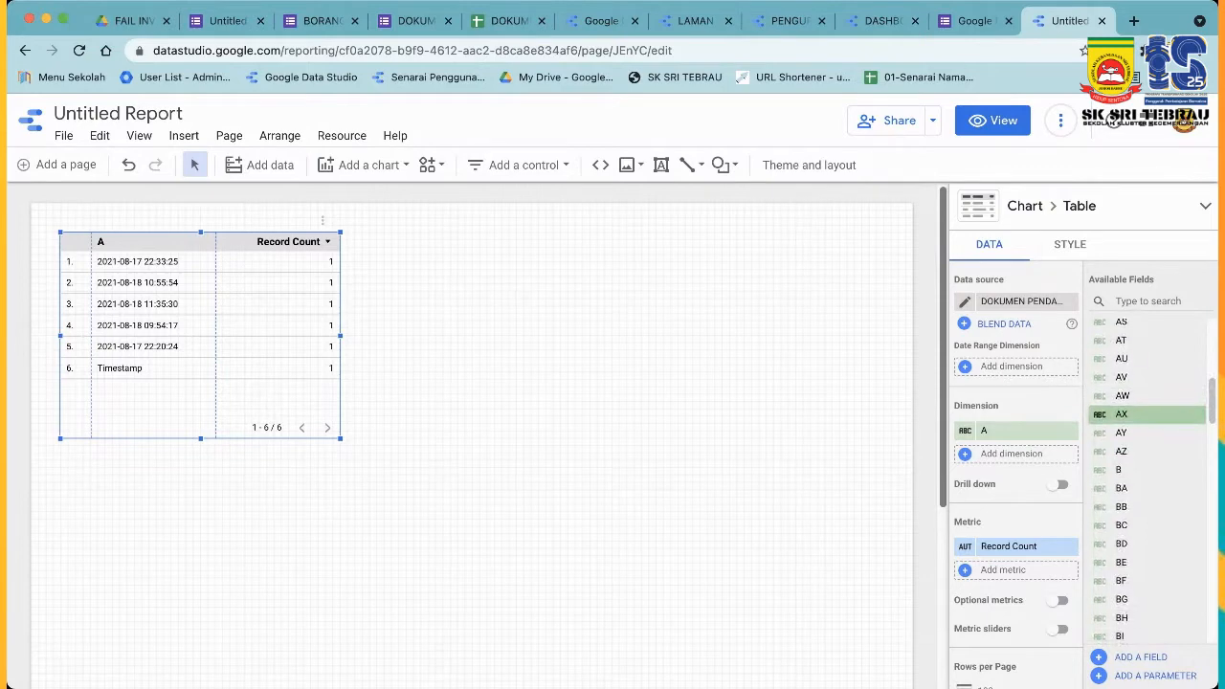
scroll(1149, 415, "down", 6)
scroll(1148, 409, "down", 8)
scroll(1148, 404, "down", 10)
scroll(1148, 409, "down", 8)
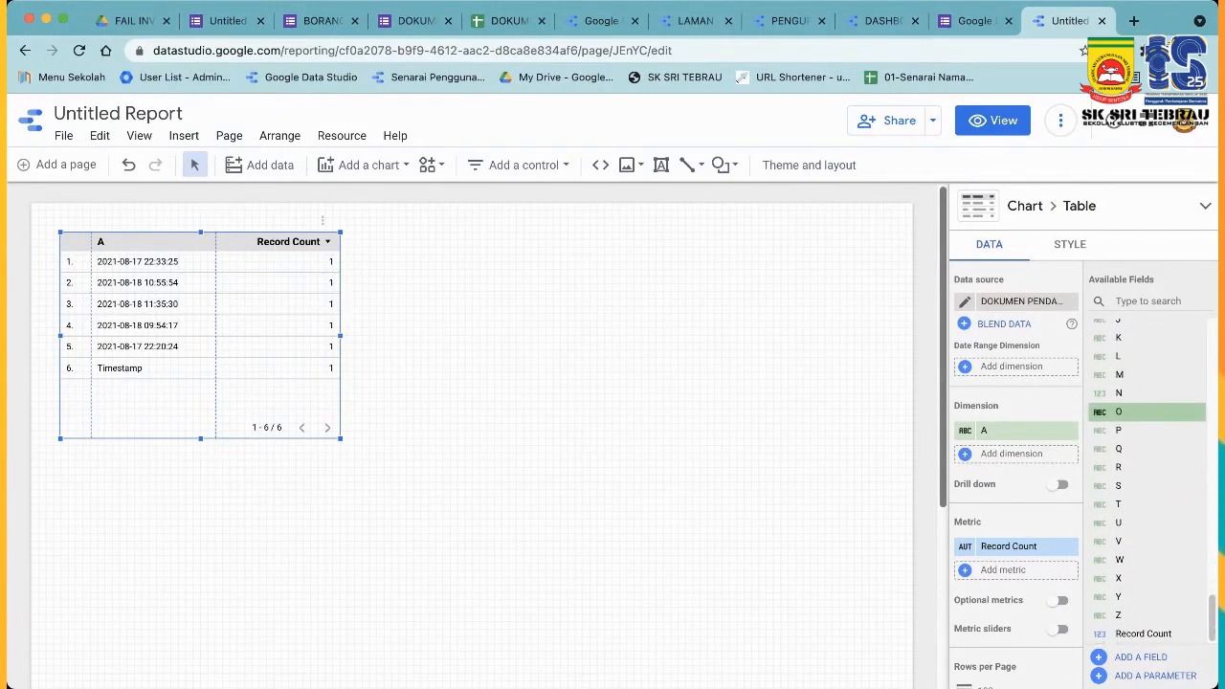
scroll(1148, 411, "up", 5)
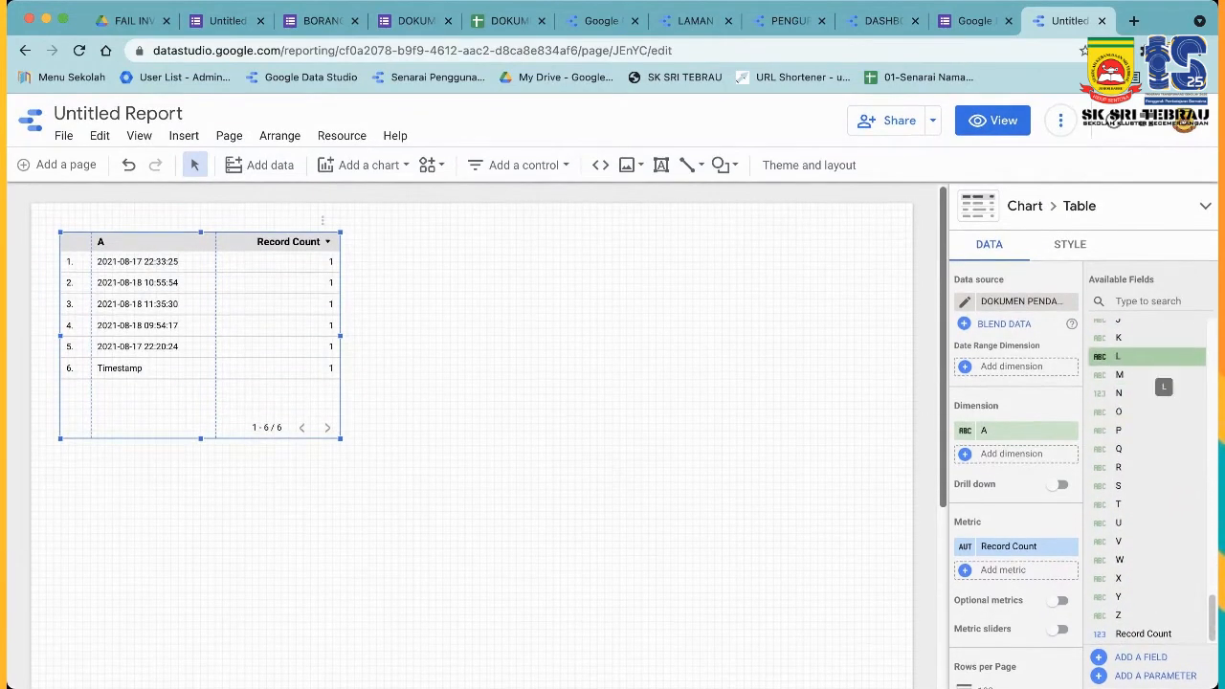
scroll(1149, 359, "up", 20)
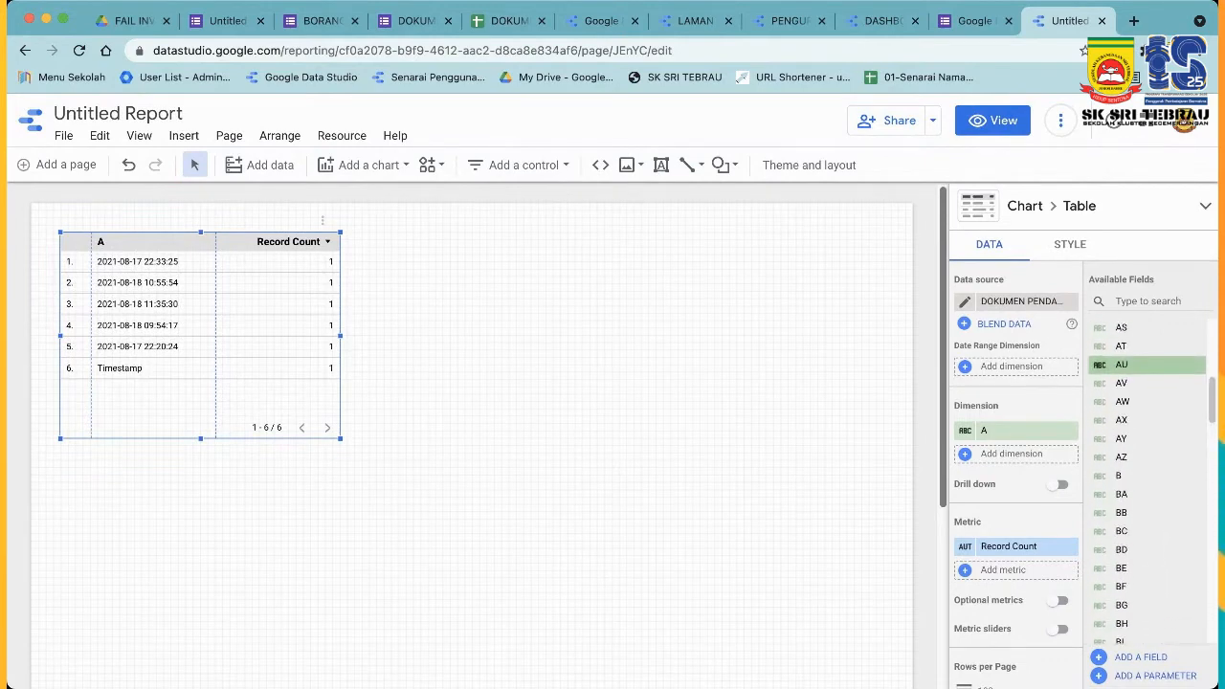
scroll(1148, 354, "up", 3)
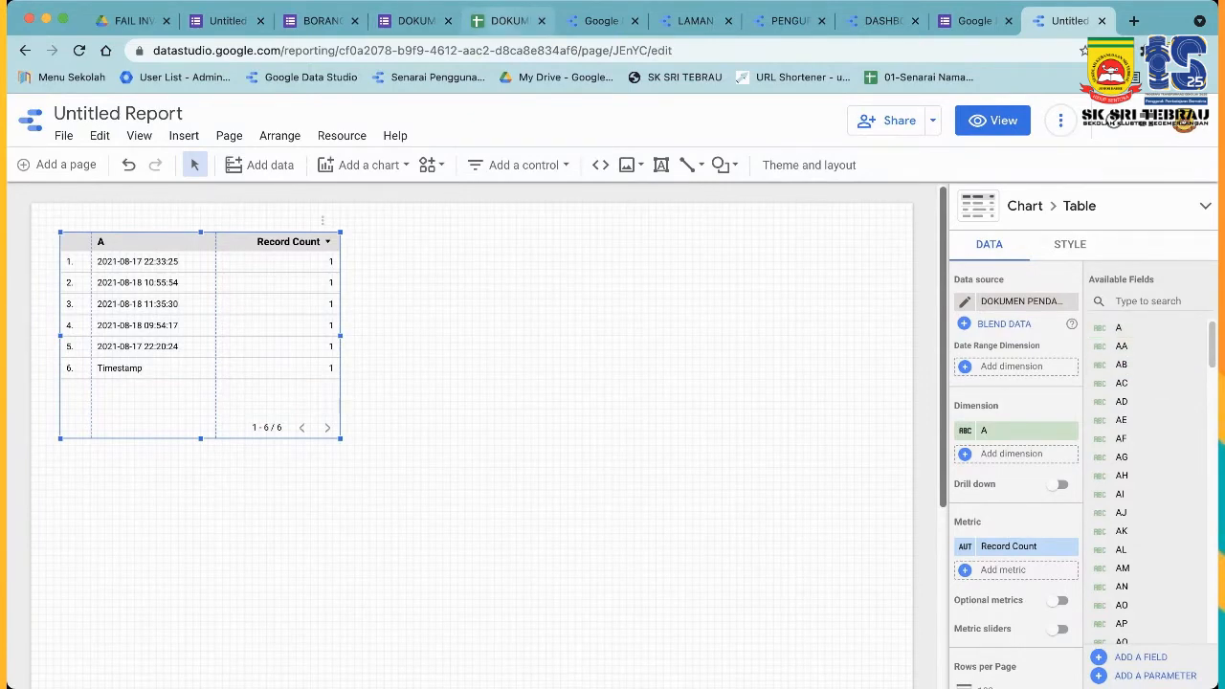
Check the response spreadsheet and close the browser tab with the Data Studio home page.
left_click(507, 20)
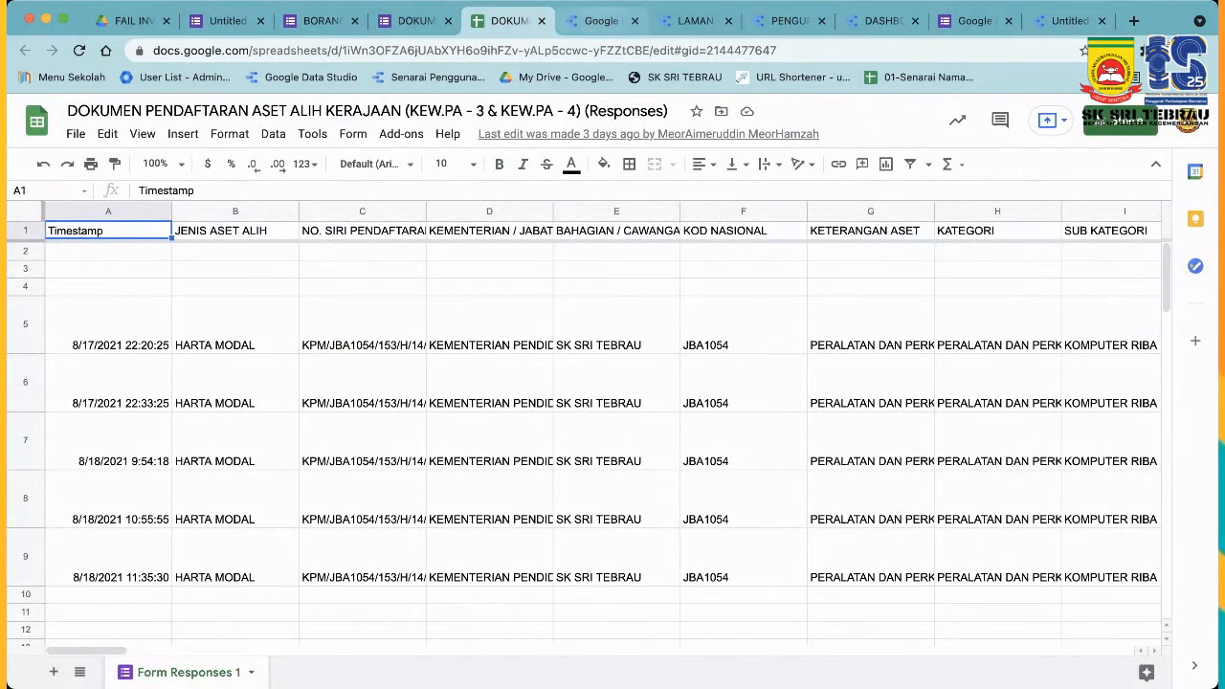
left_click(601, 20)
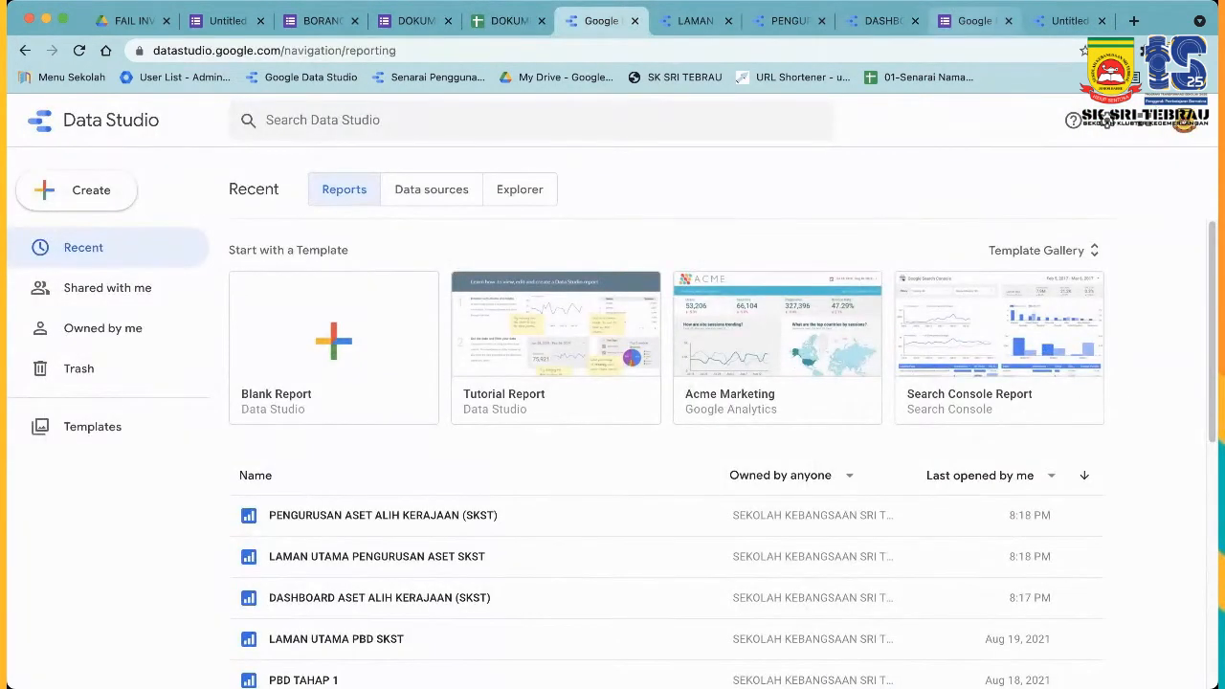
left_click(634, 20)
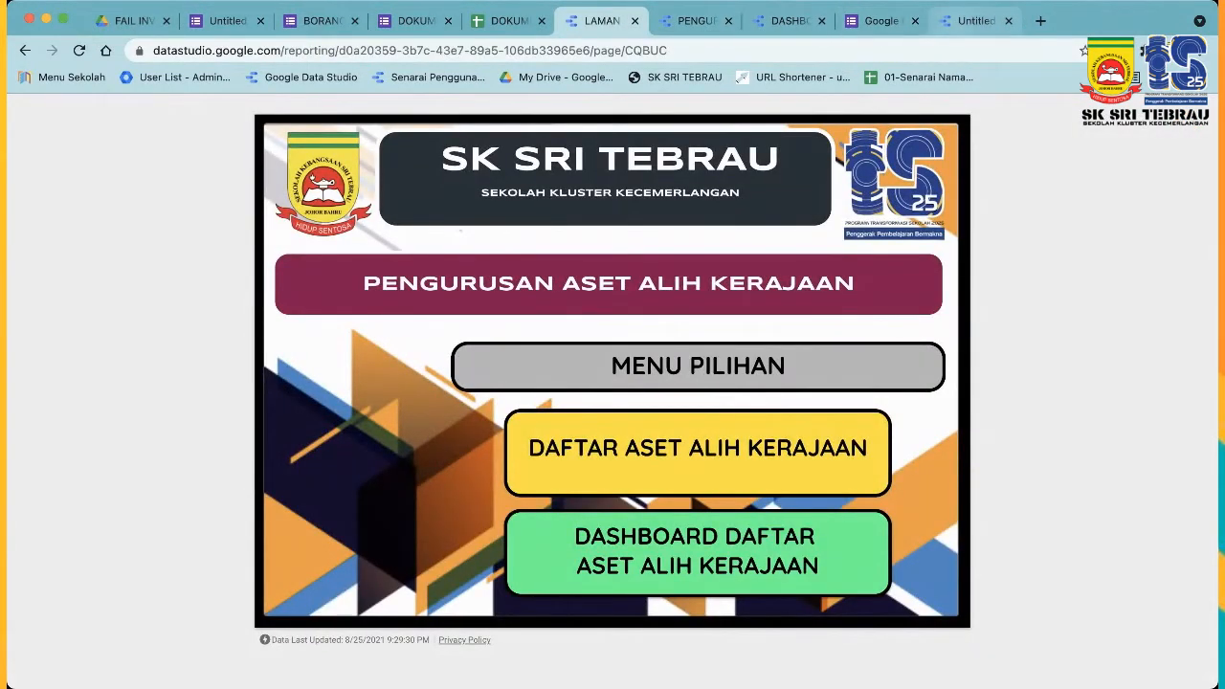
Return to the untitled report and rename it as DEMO DATASTUDIO (KEW.PA3).
left_click(971, 20)
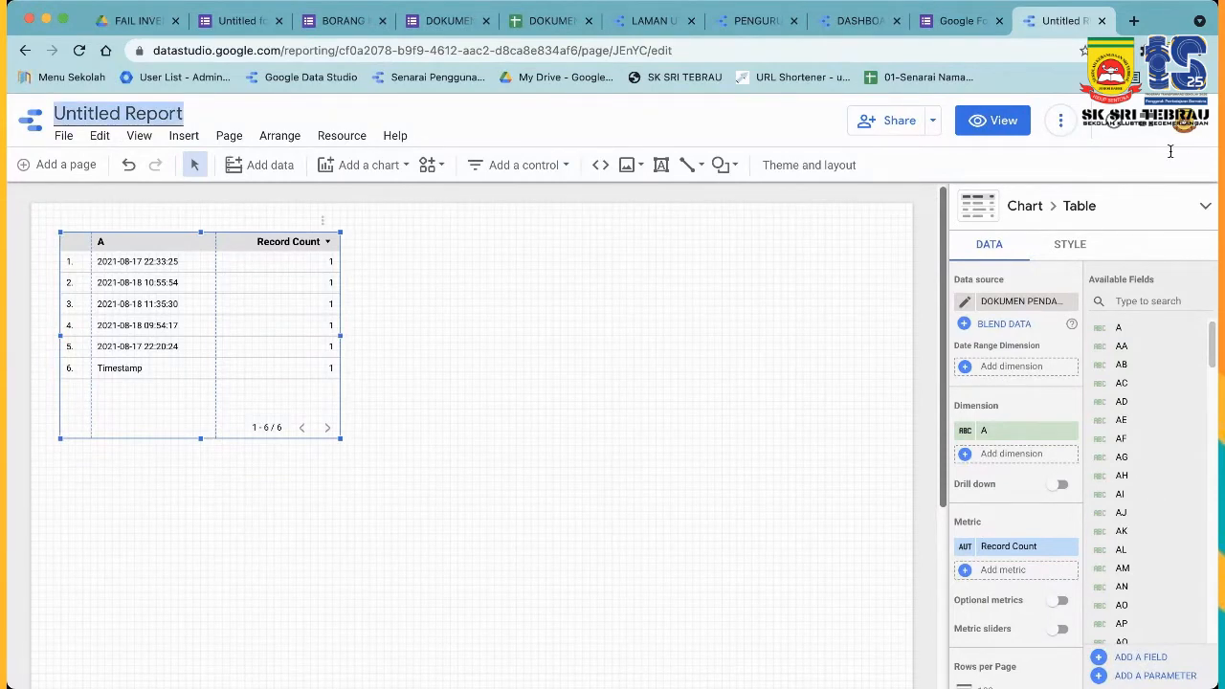
type("DEMO DATASTUDIO (KEW.PA3)")
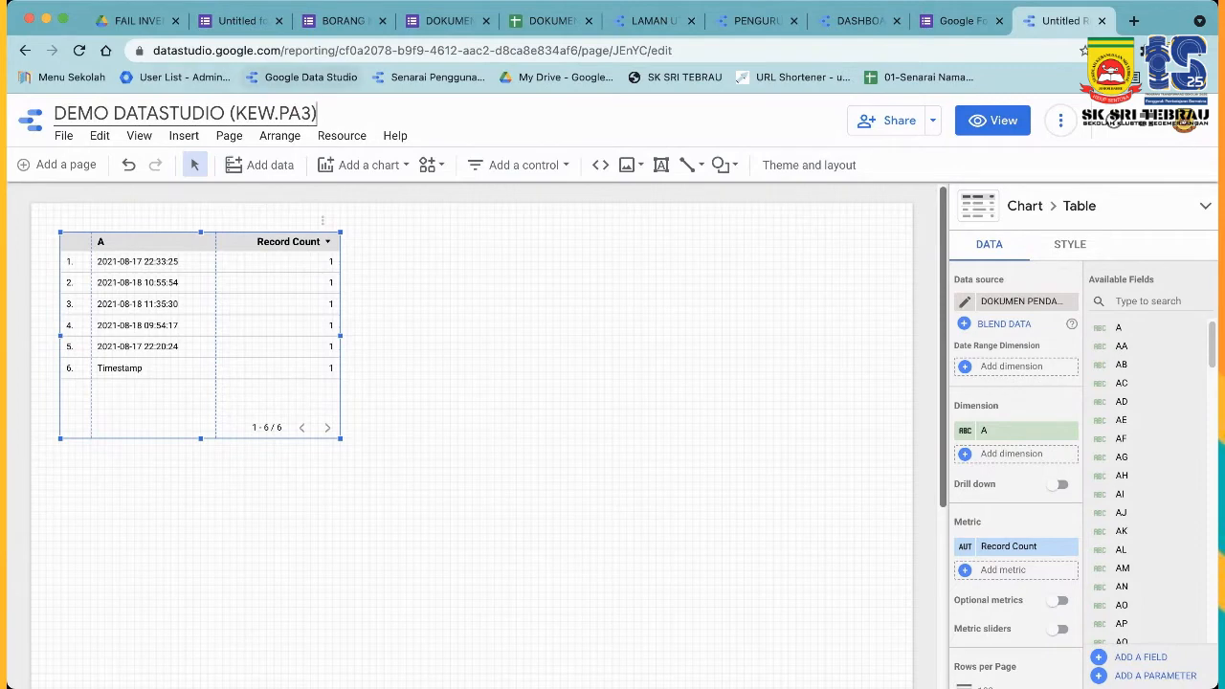
key("Return")
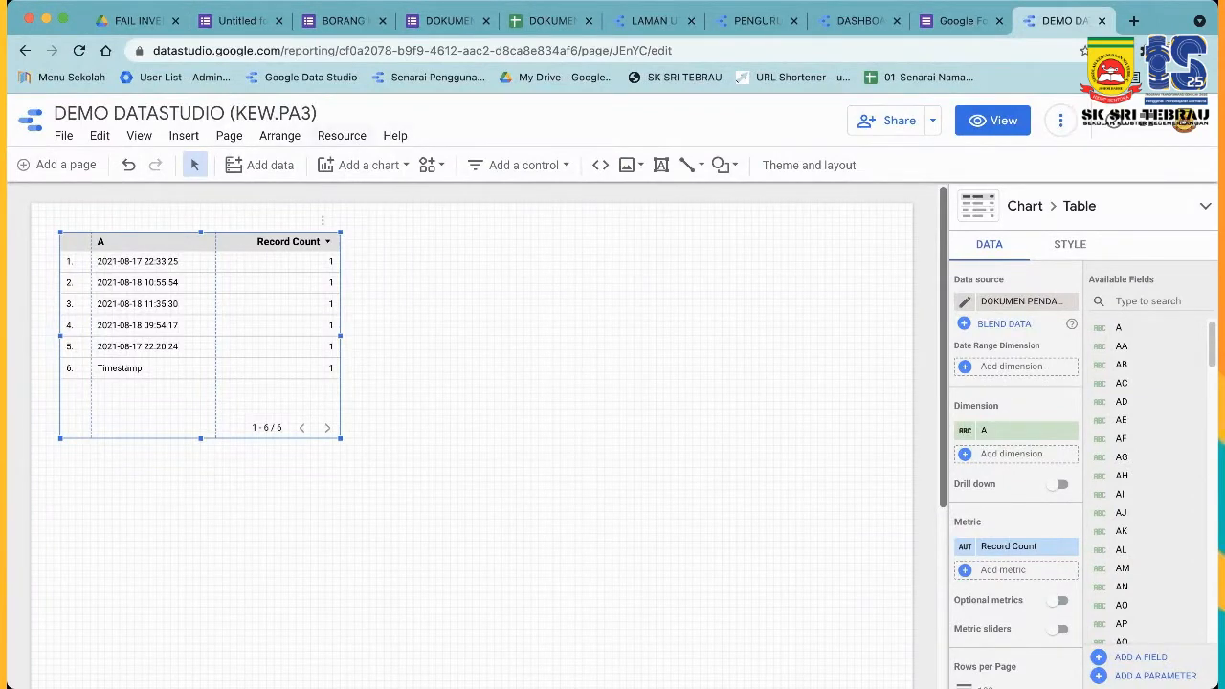
Open the added data source's field list for editing and check column A's header in the response spreadsheet.
left_click(342, 135)
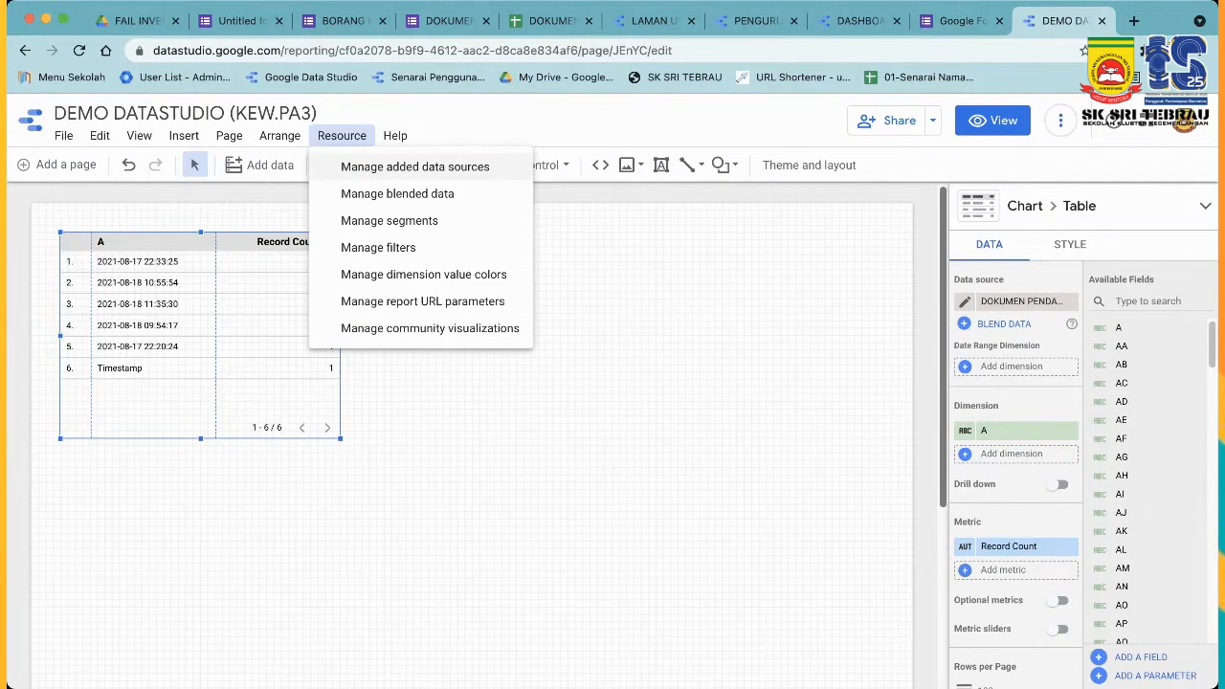
left_click(414, 167)
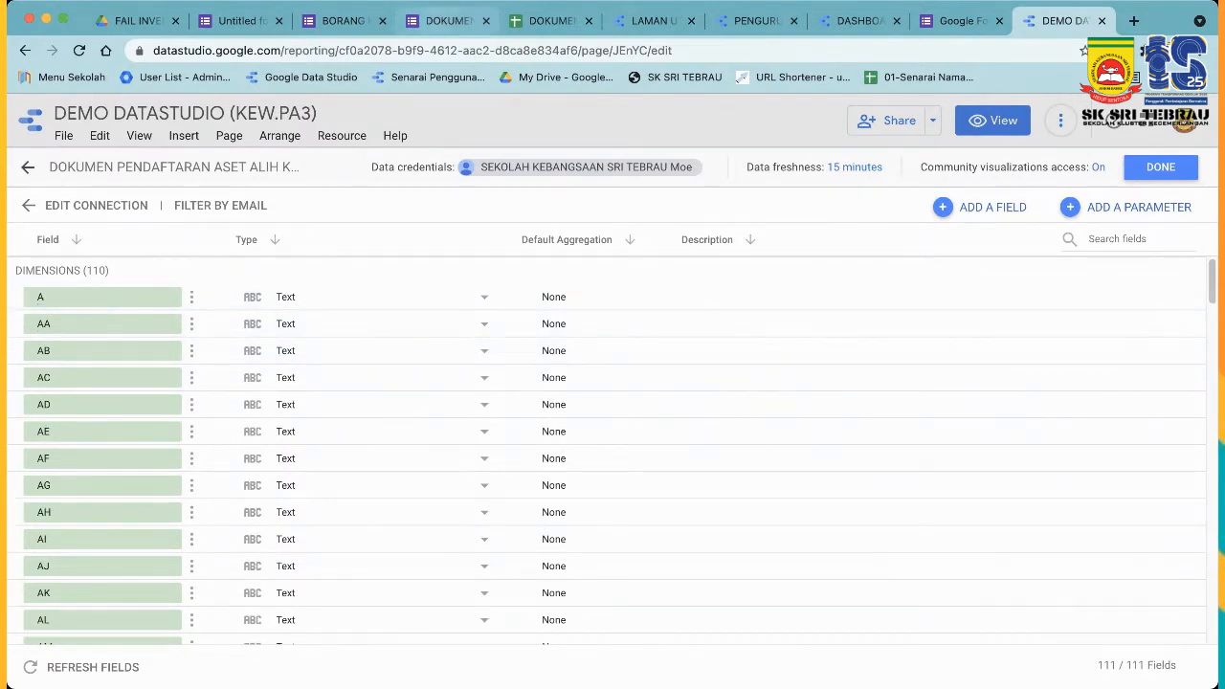
left_click(550, 20)
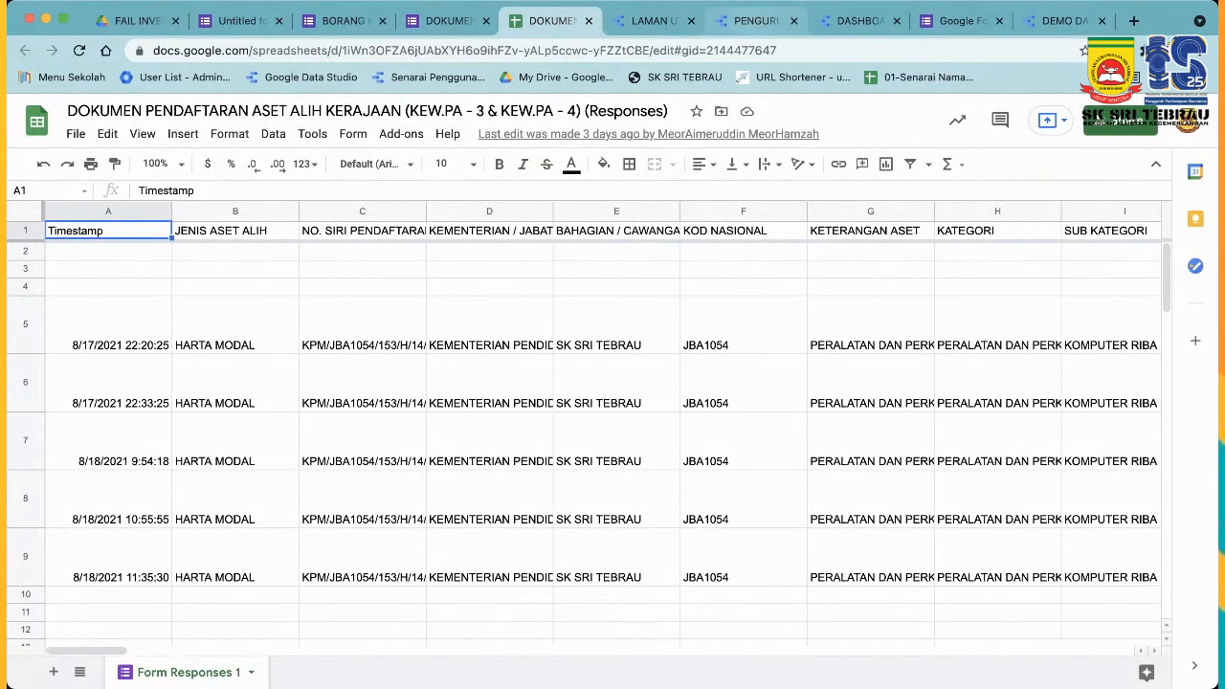
left_click(1063, 20)
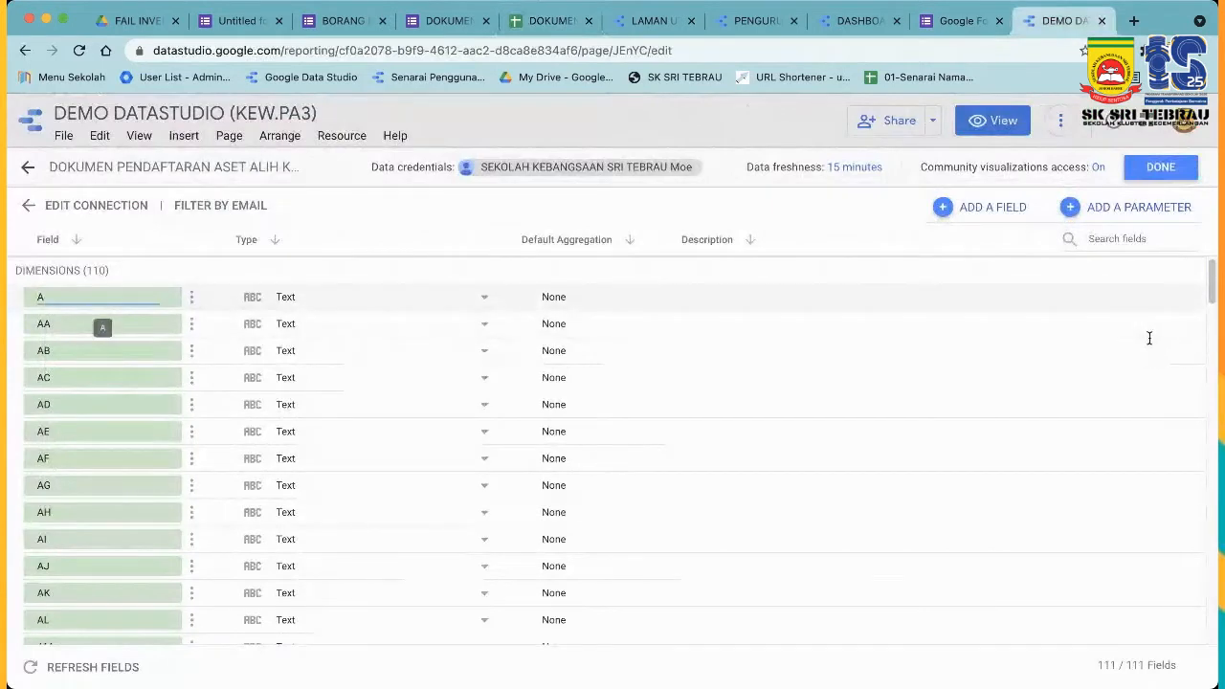
Rename field A of the data source as 1. TIMESTAMPS.
key("BackSpace")
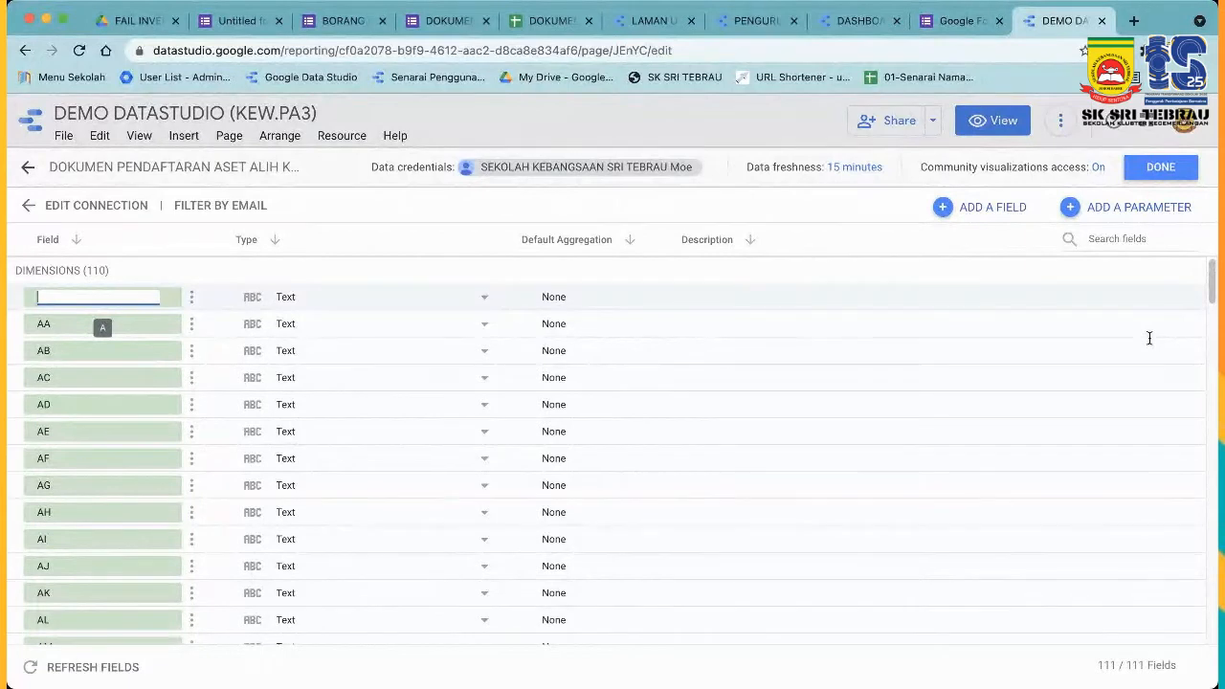
type("1. TIMESTAMPS")
key("Return")
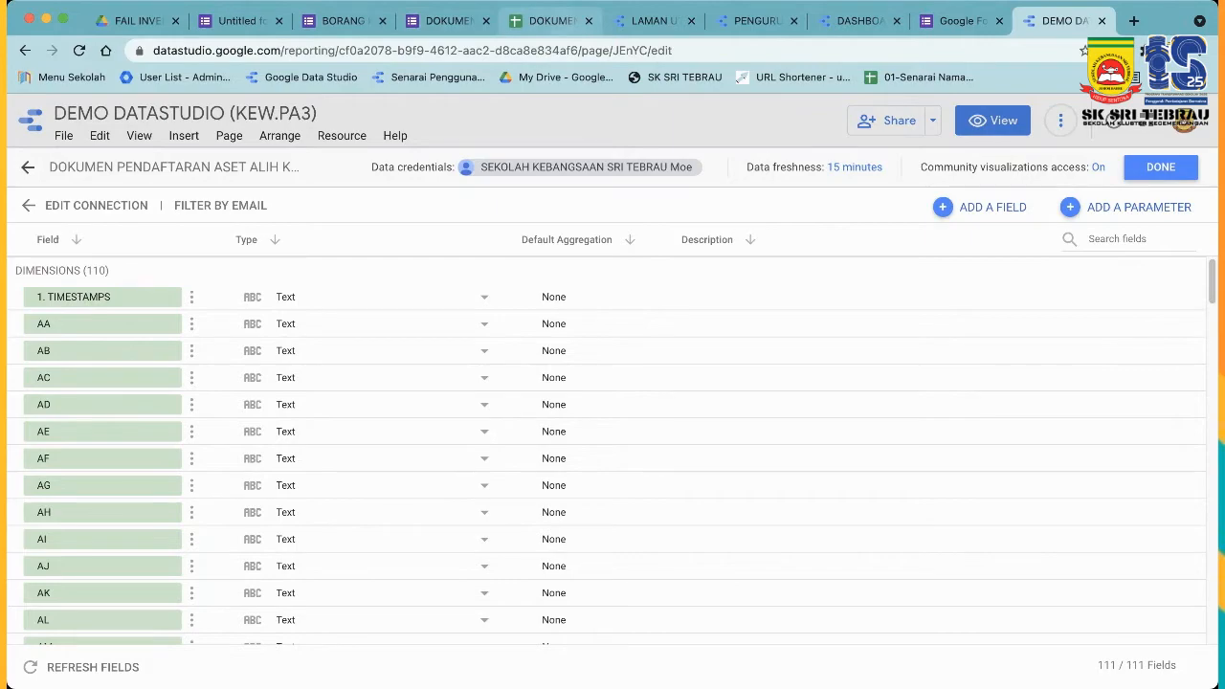
Look up column AA's header in the response spreadsheet and enter 2. NAMA PEMERIKSA as the name of field AA.
left_click(550, 21)
scroll(612, 431, "right", 10)
scroll(613, 431, "right", 15)
scroll(613, 430, "right", 5)
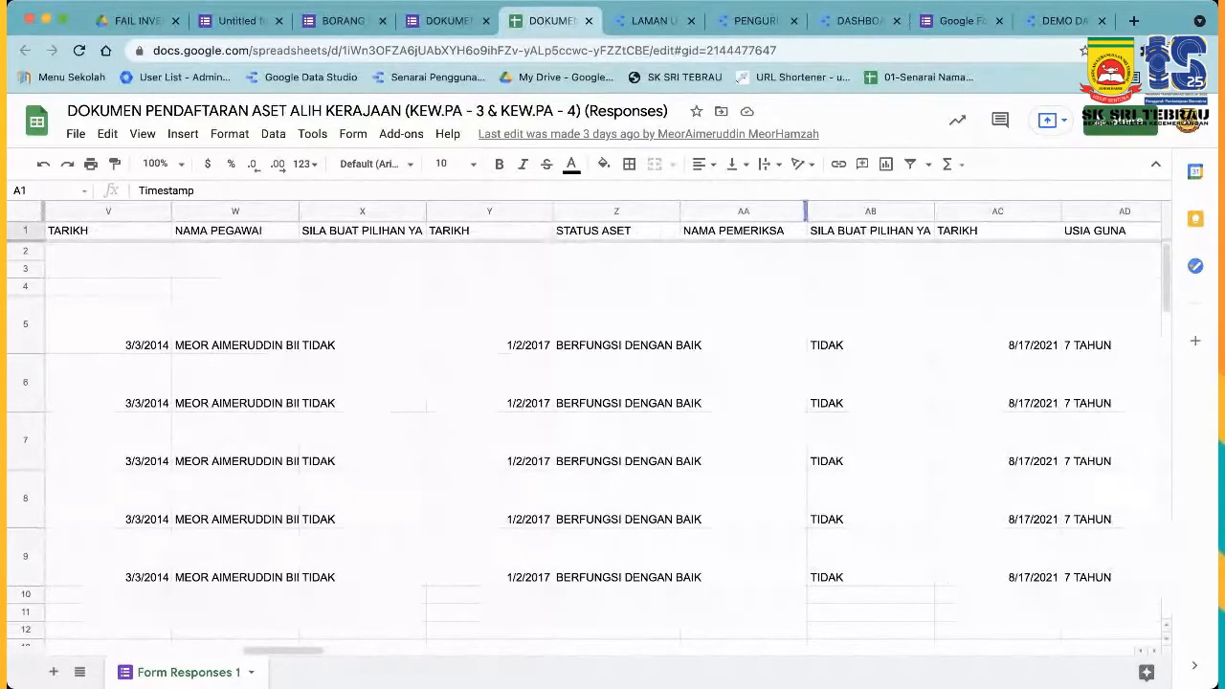
left_click(1062, 20)
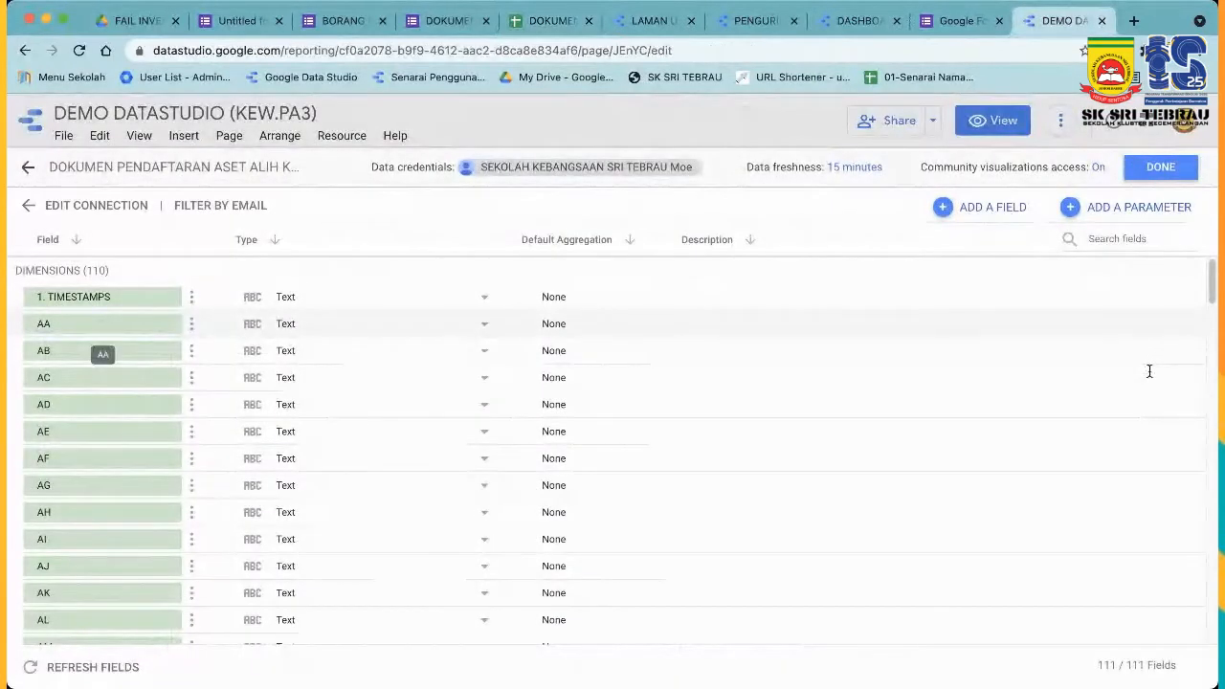
key("BackSpace")
key("BackSpace")
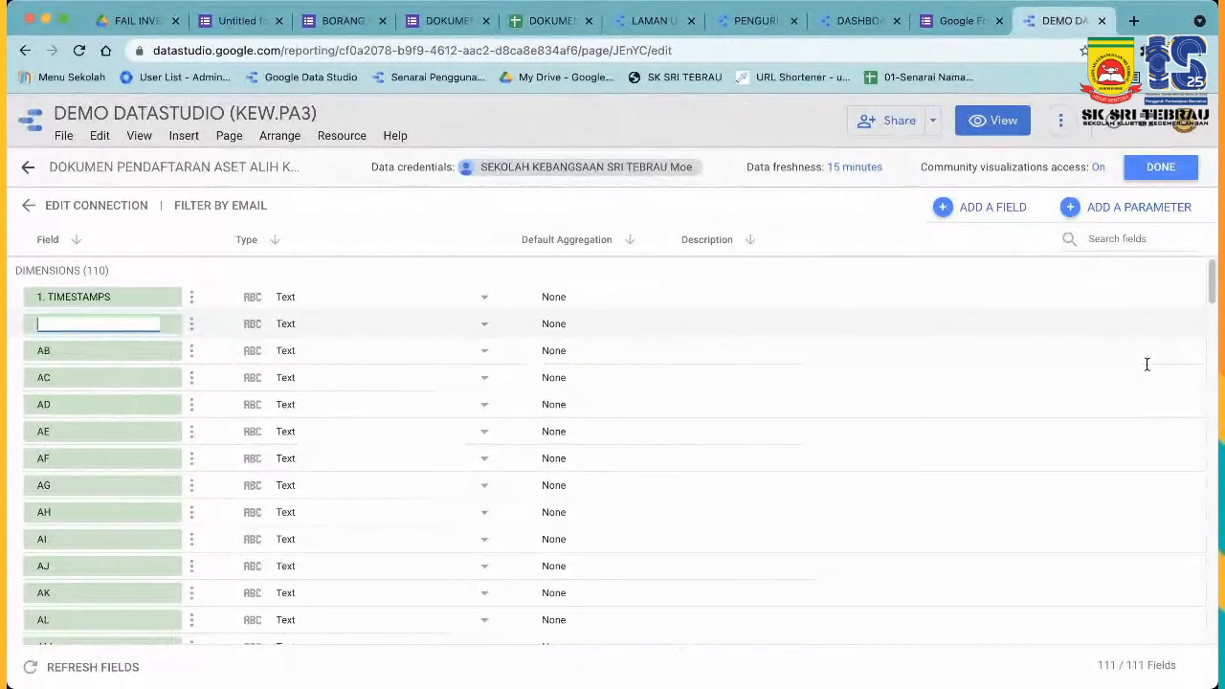
type("2. NAMA P")
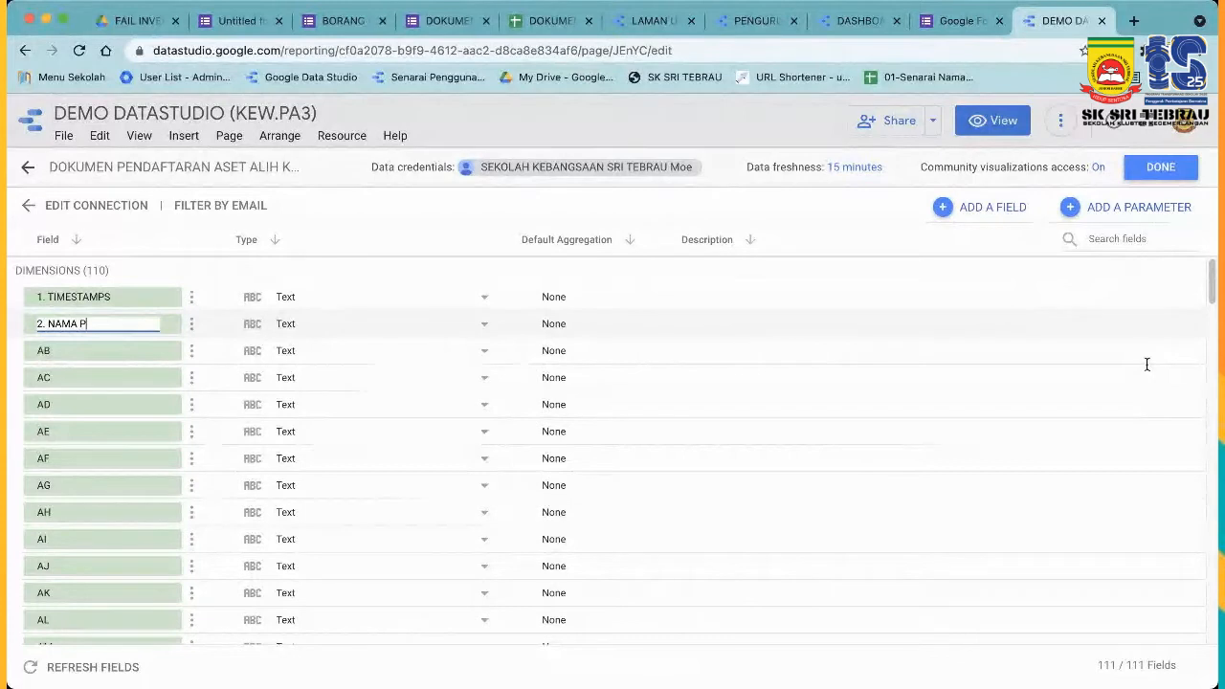
type("EMERIKSA")
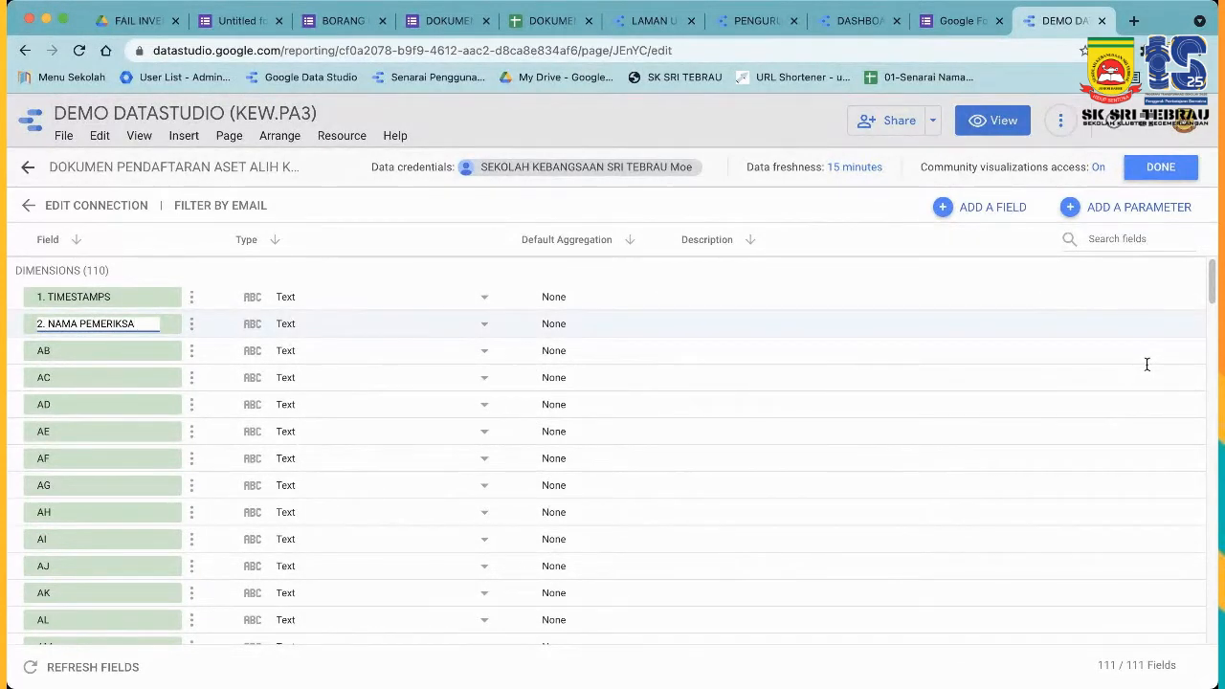
Remove the number prefix from the second field's name, leaving NAMA PEMERIKSA.
key("Left")
key("Left")
key("Left")
key("Left")
key("Left")
key("Left")
key("Left")
key("Left")
key("Left")
key("Left")
key("BackSpace")
key("BackSpace")
key("Return")
Check column B's header in the response spreadsheet and rename field B of the data source as 2. JENIS ASET ALIH.
left_click(95, 297)
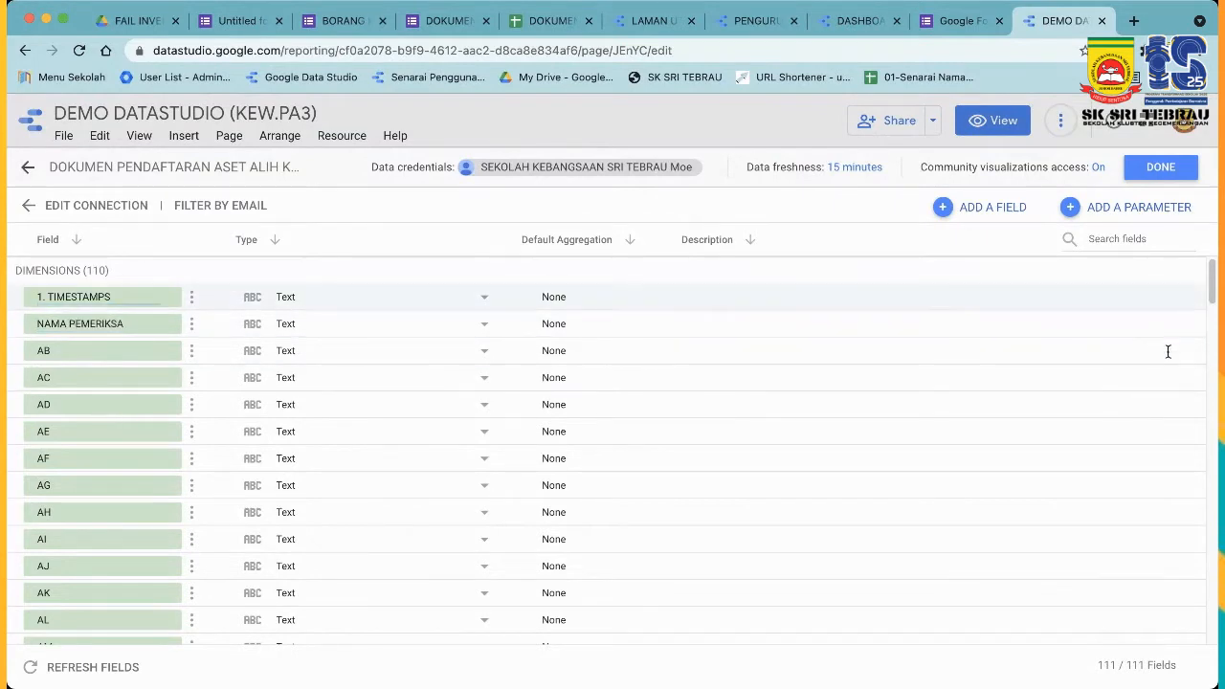
scroll(1166, 487, "down", 5)
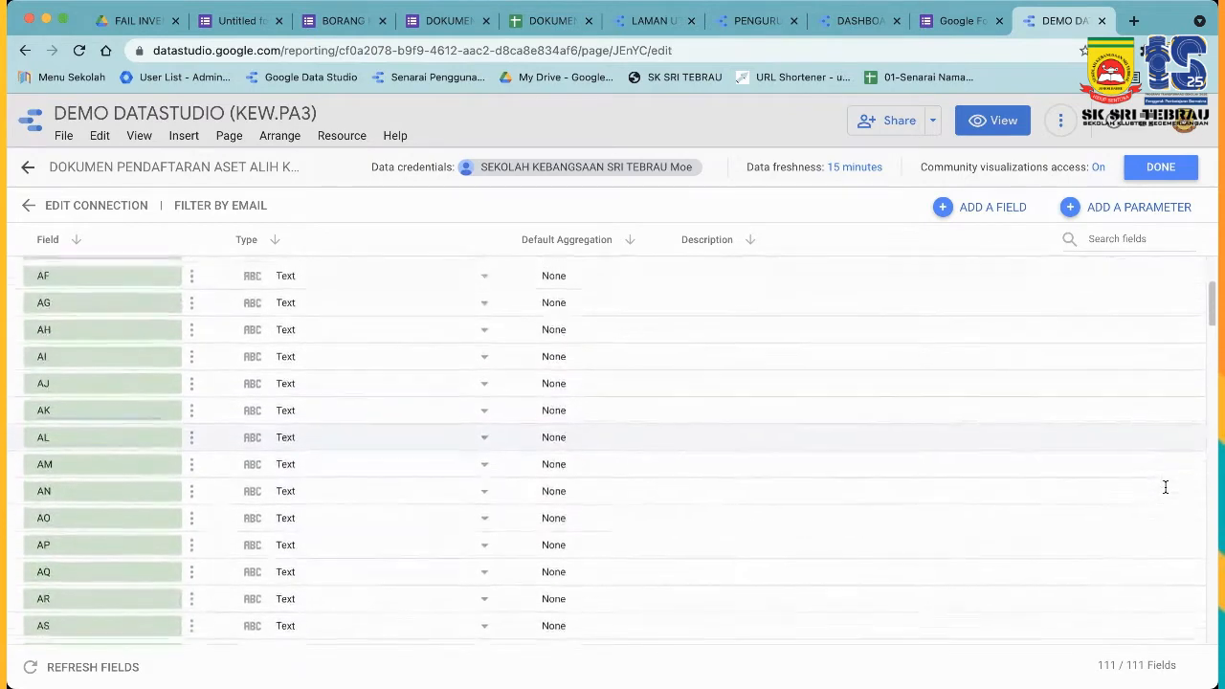
scroll(1166, 487, "down", 3)
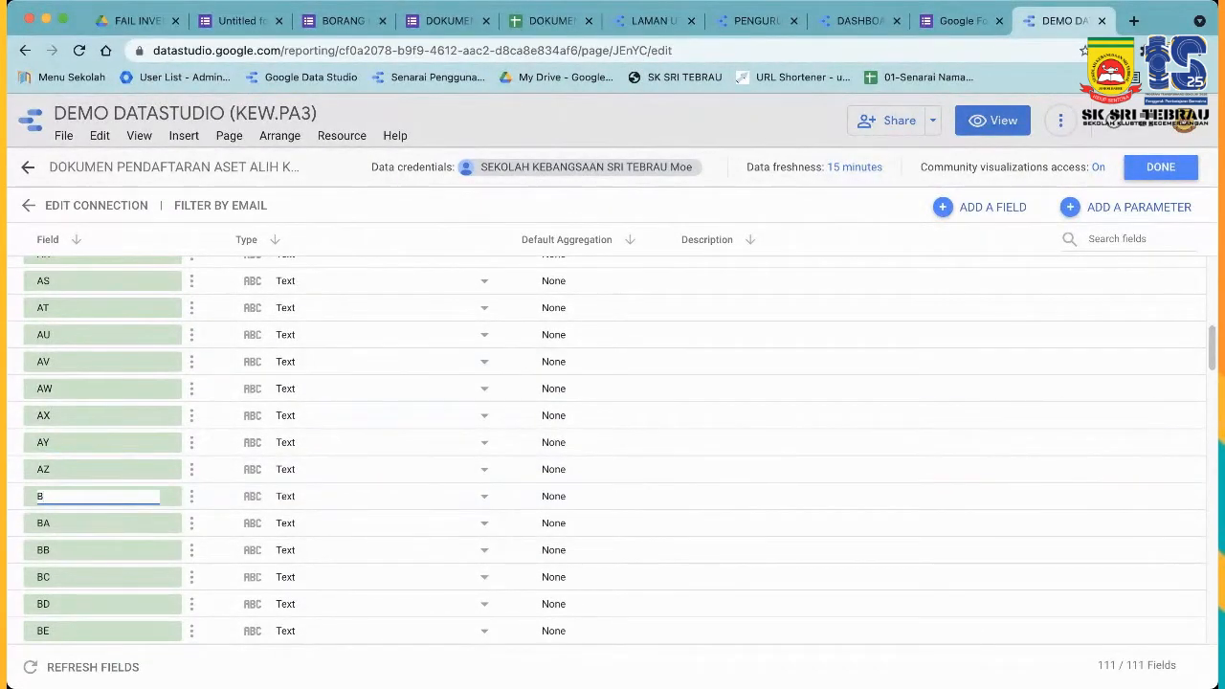
left_click(548, 21)
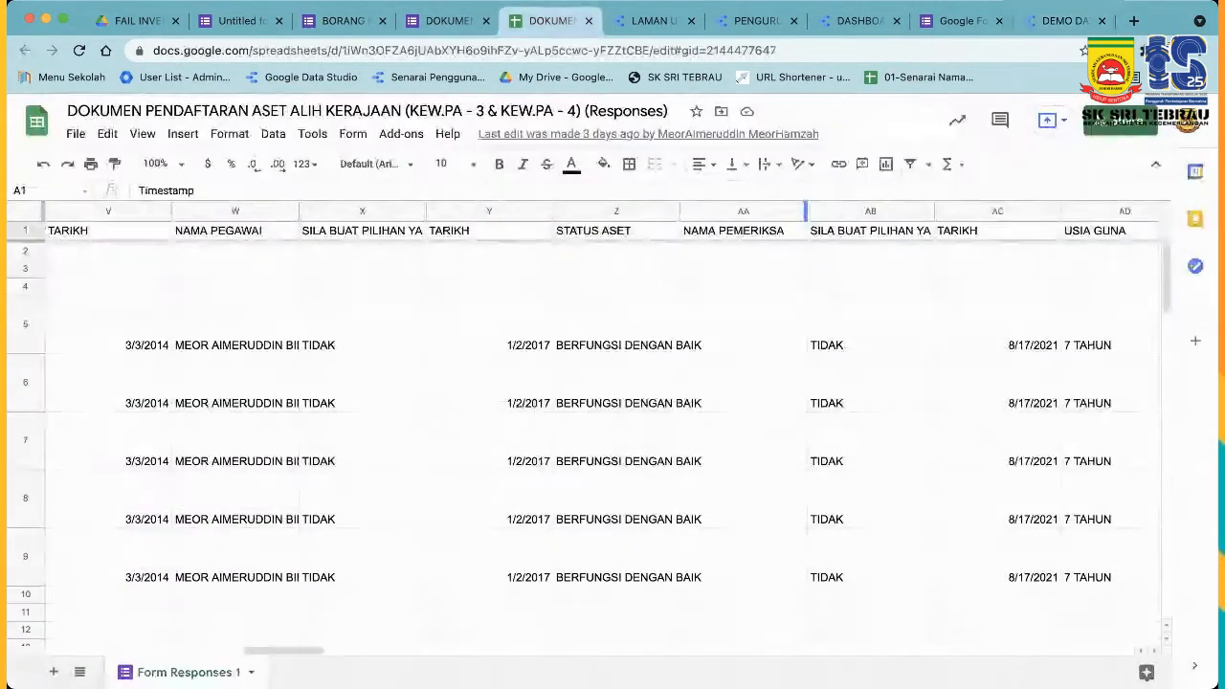
scroll(603, 431, "left", 20)
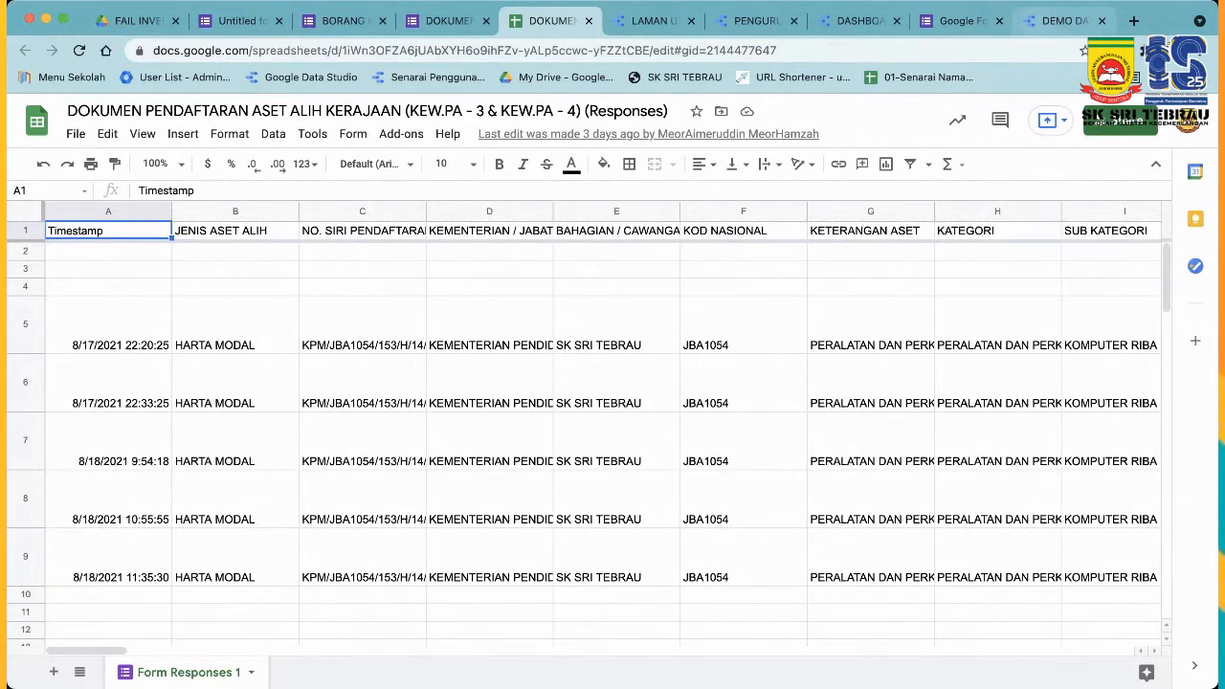
left_click(1060, 20)
key("BackSpace")
type("2.")
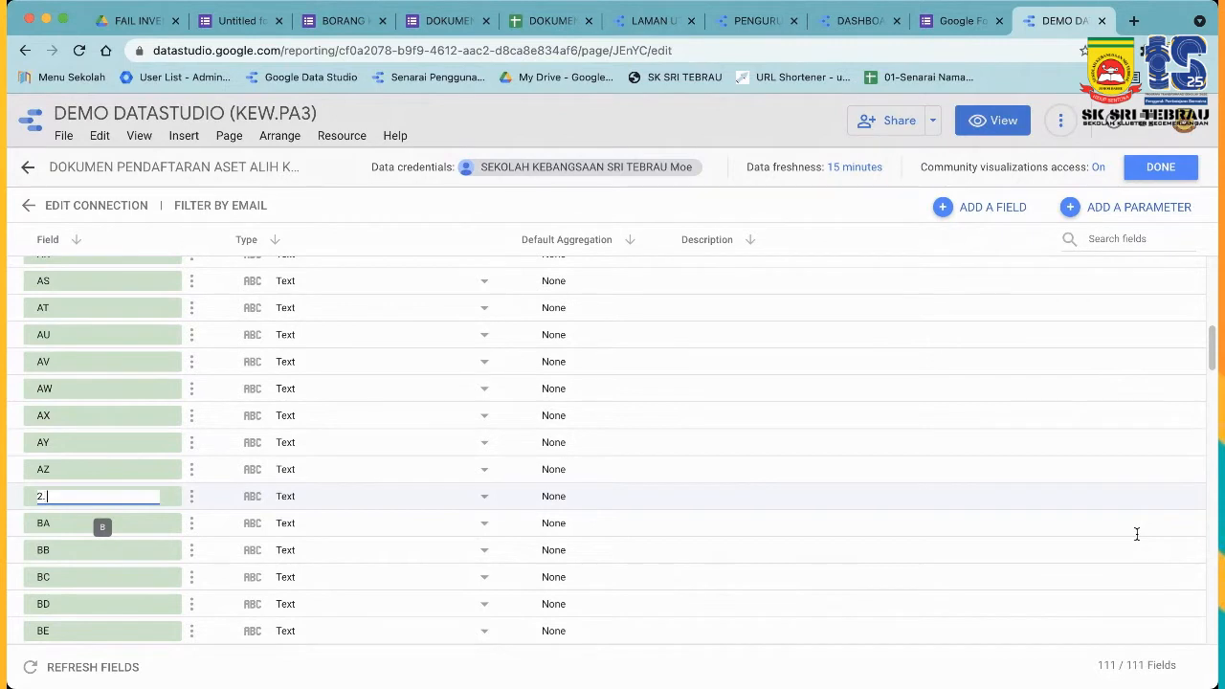
type(" JENIS ASET ALIH")
key("Return")
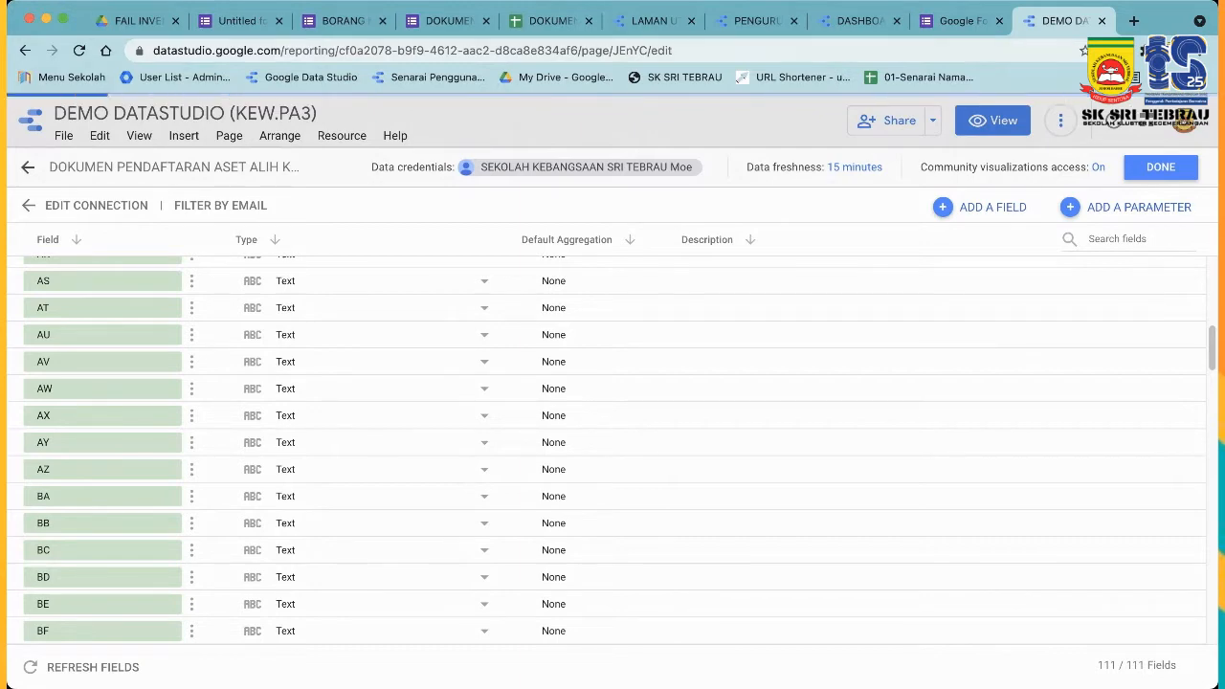
Check column C's header in the response spreadsheet and rename field C of the data source as 3. NO SIRI PENDAFTARAN.
left_click(550, 20)
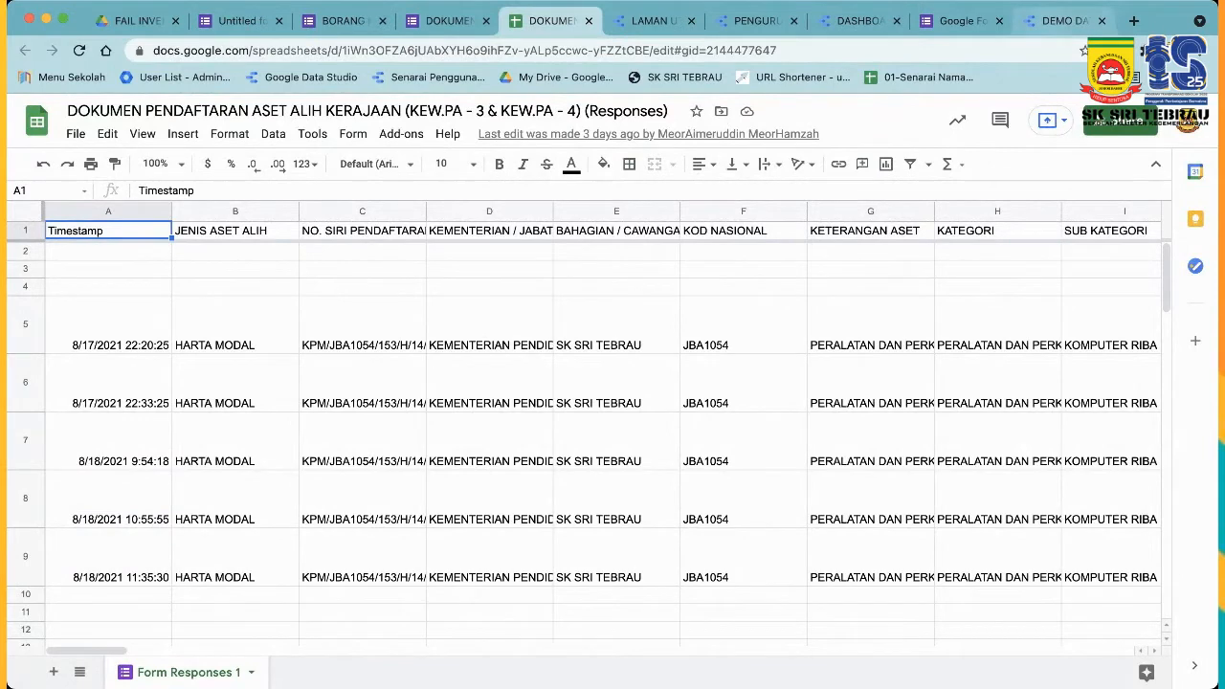
left_click(1062, 21)
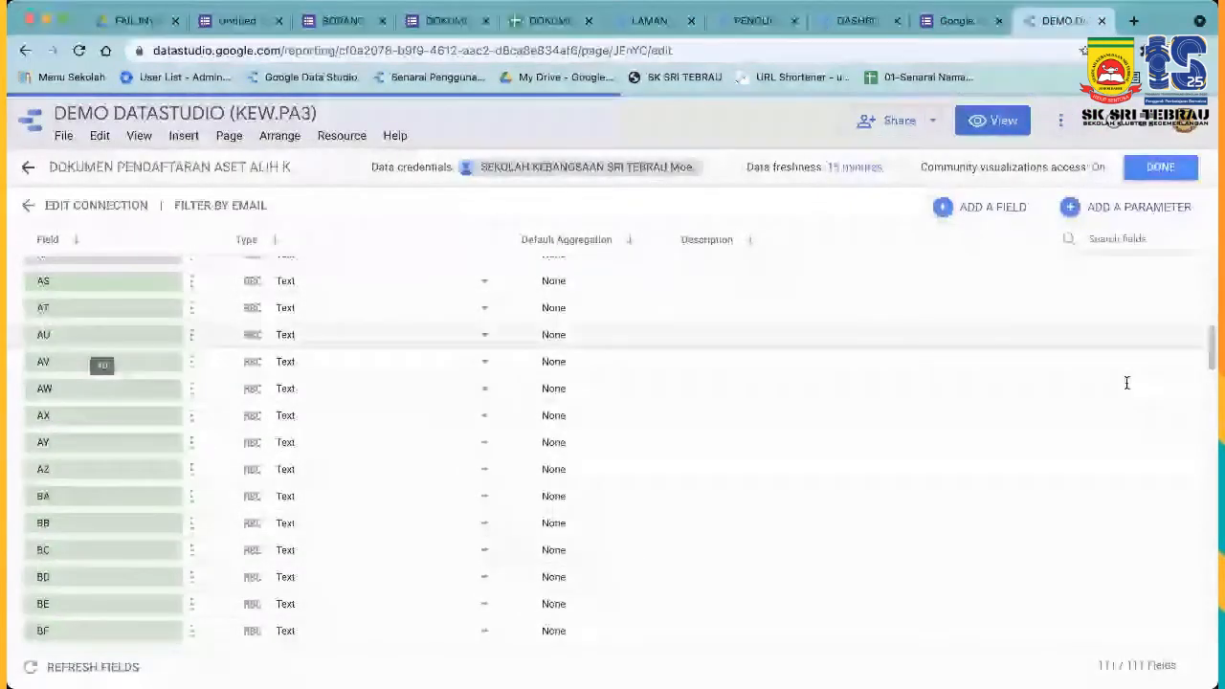
scroll(613, 449, "down", 10)
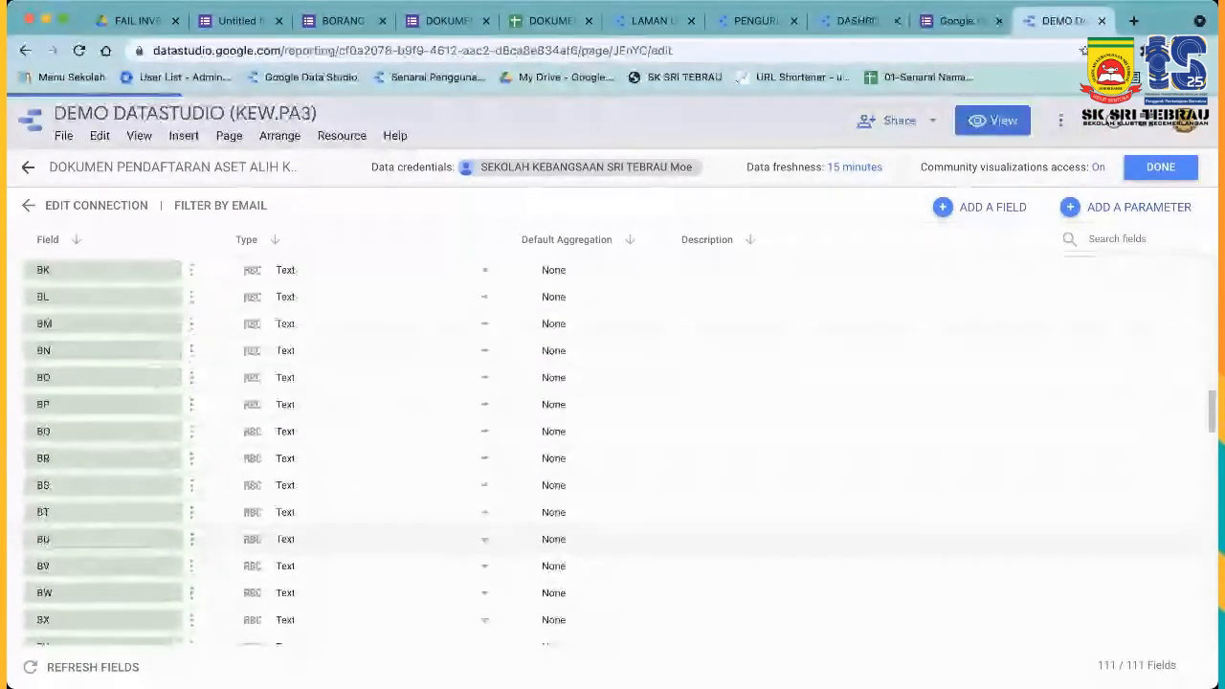
left_click(96, 558)
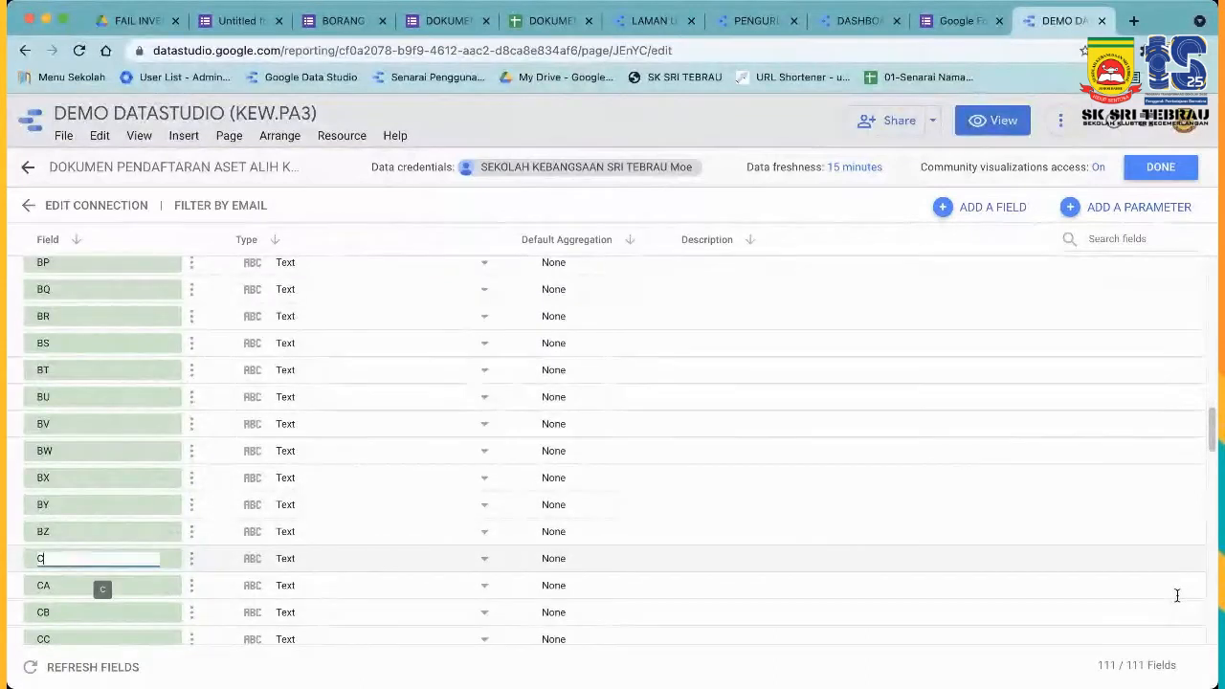
type("3. ")
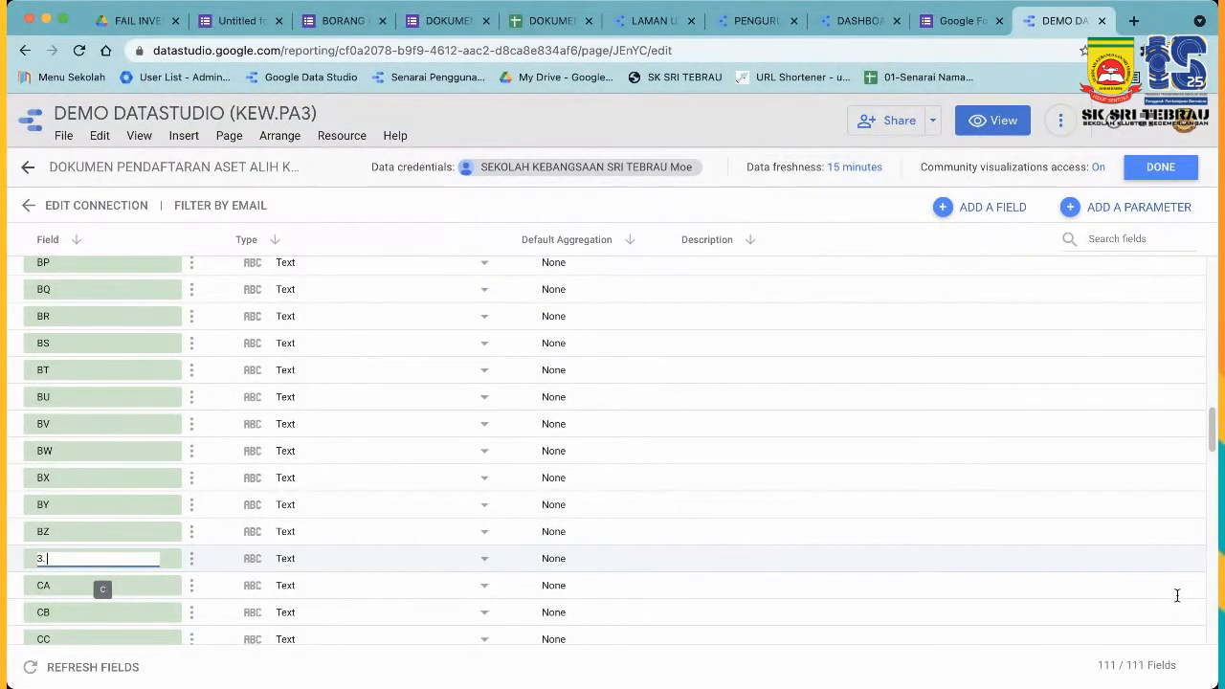
type("NO SIRI PENDAFTARAN")
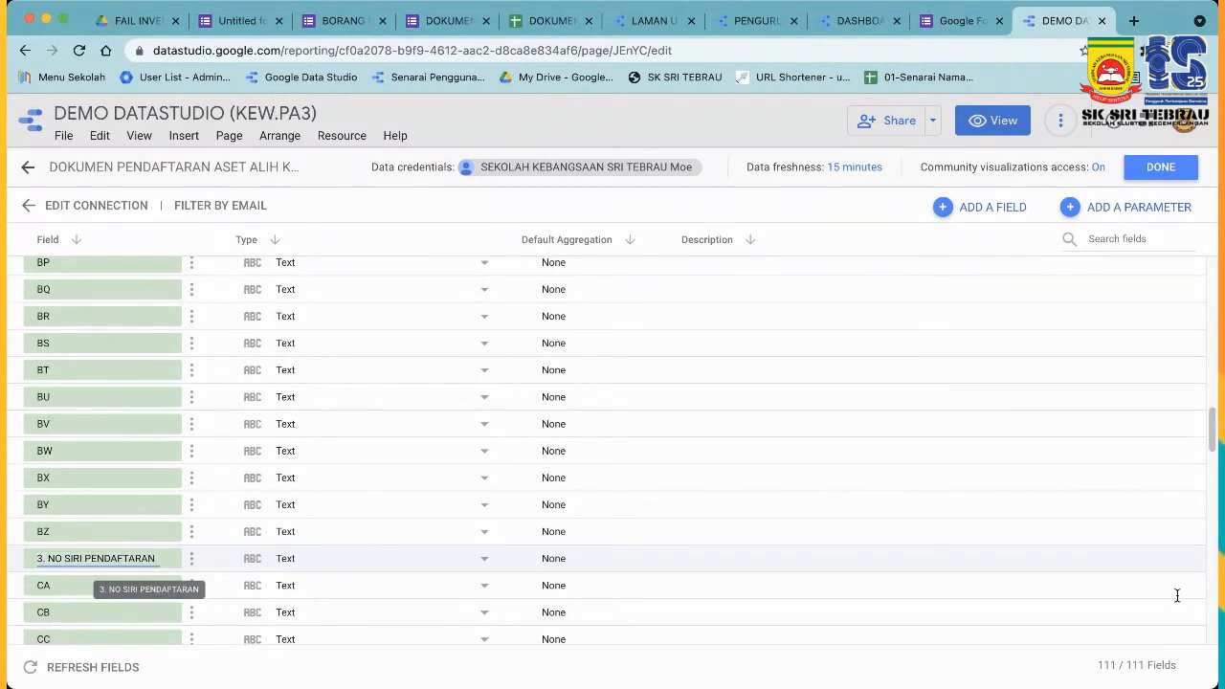
left_click(1177, 595)
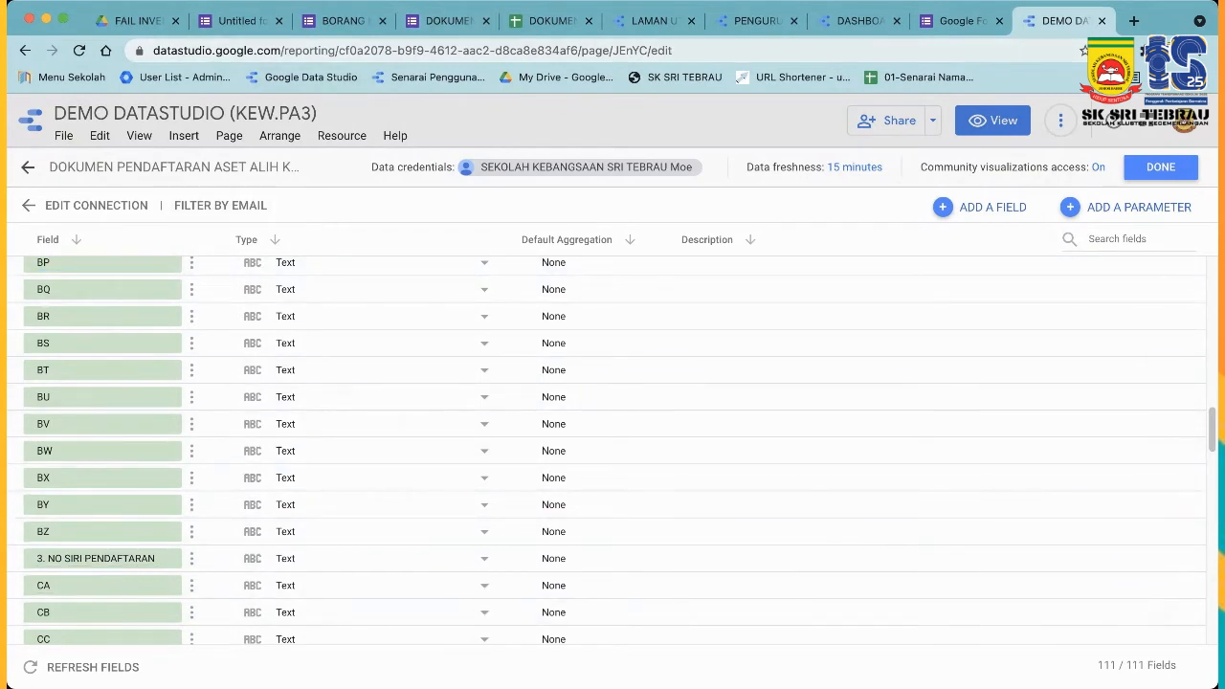
Finish editing the data source, return to the report page and delete its default table.
left_click(550, 21)
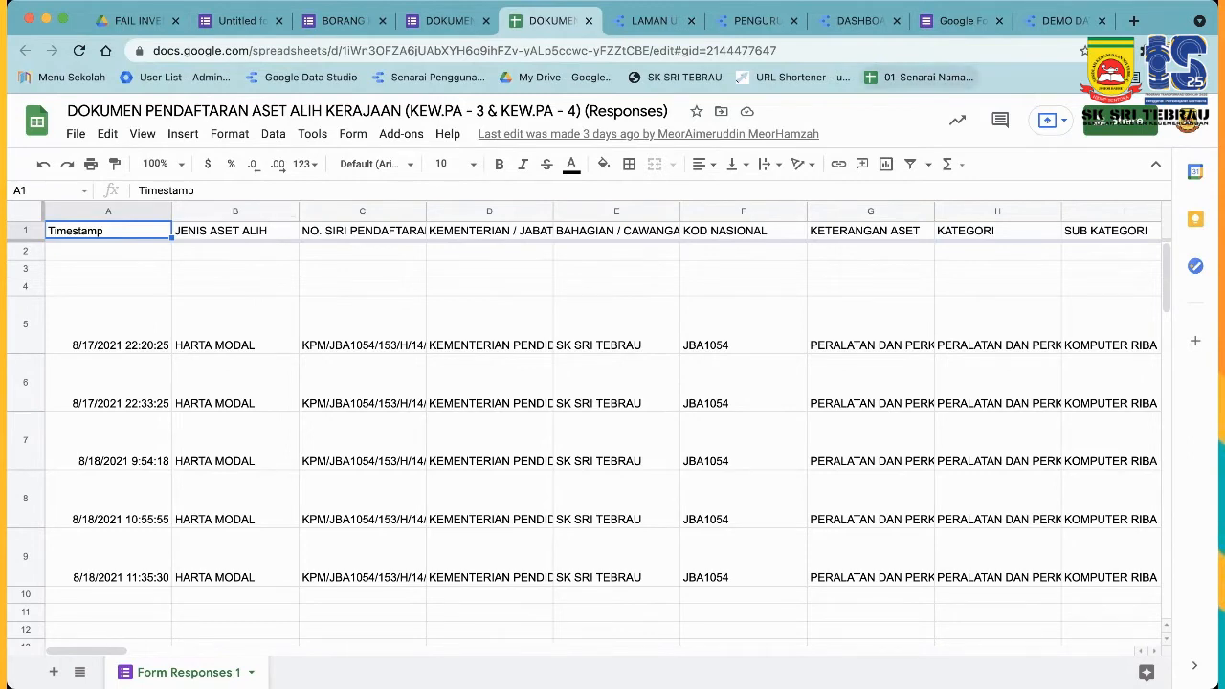
left_click(1062, 20)
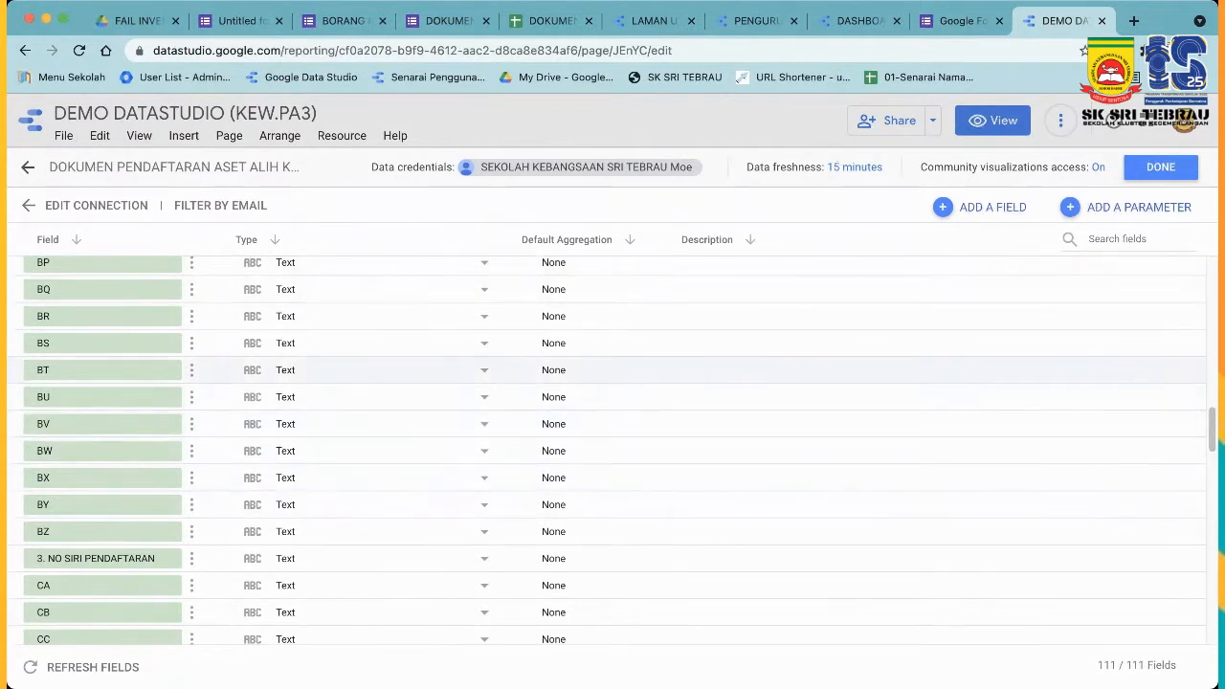
left_click(1160, 166)
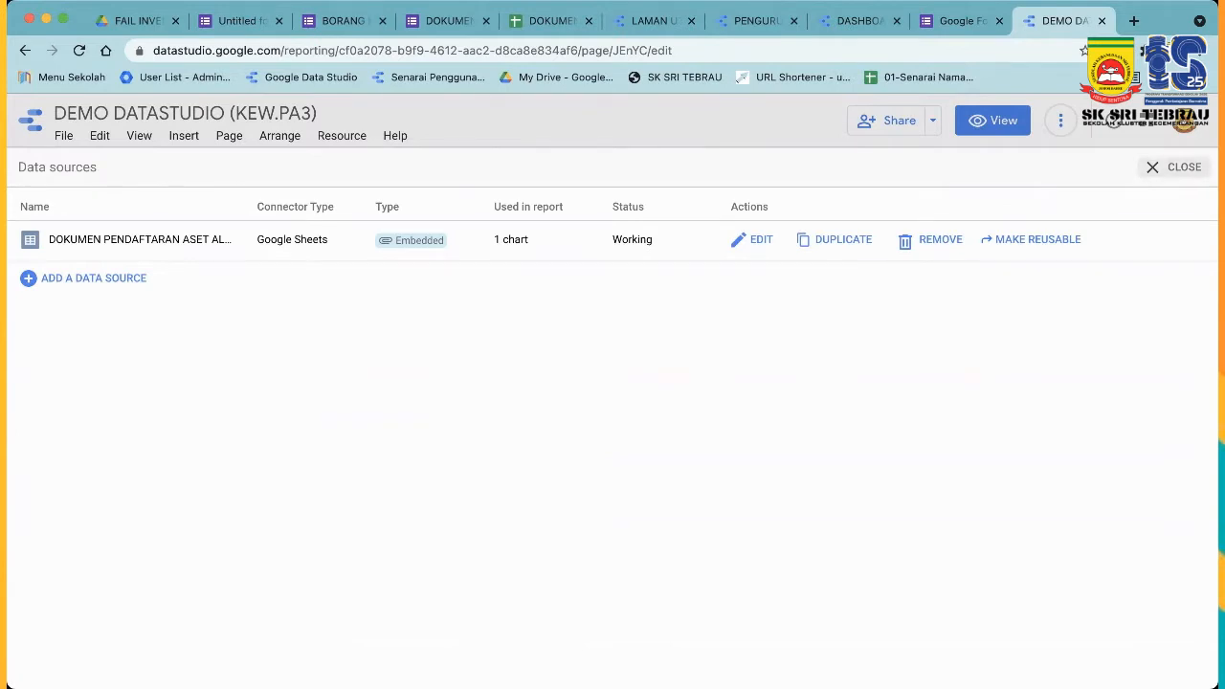
left_click(1175, 167)
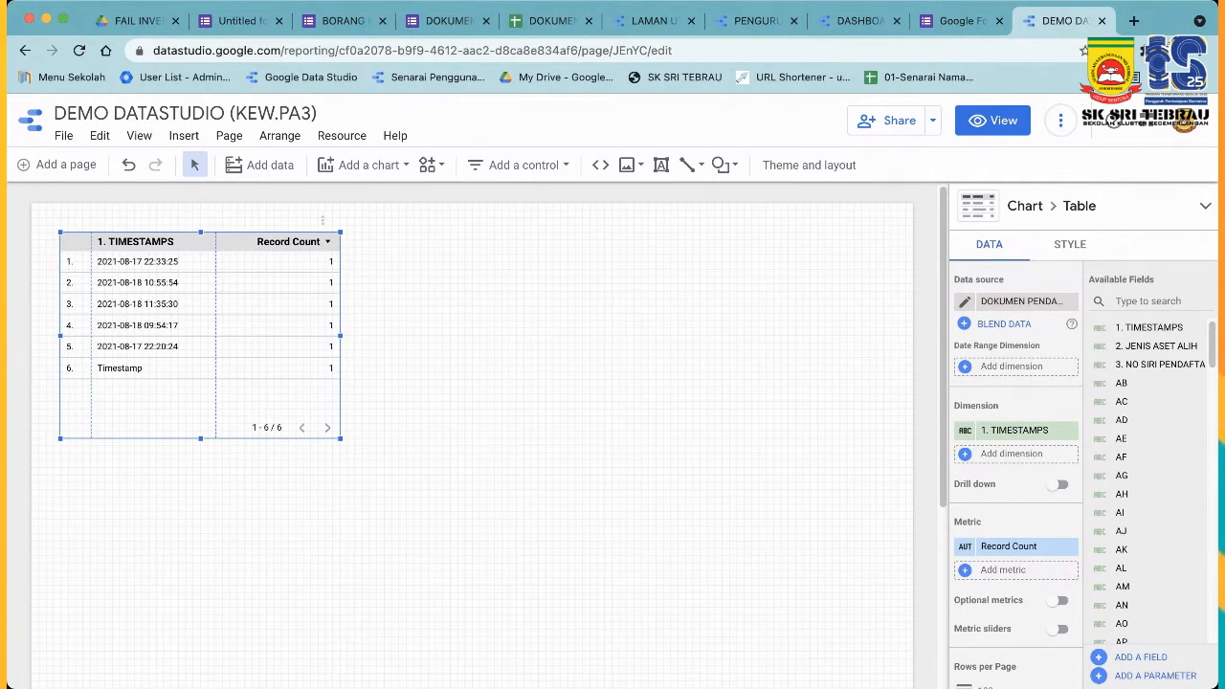
key("Delete")
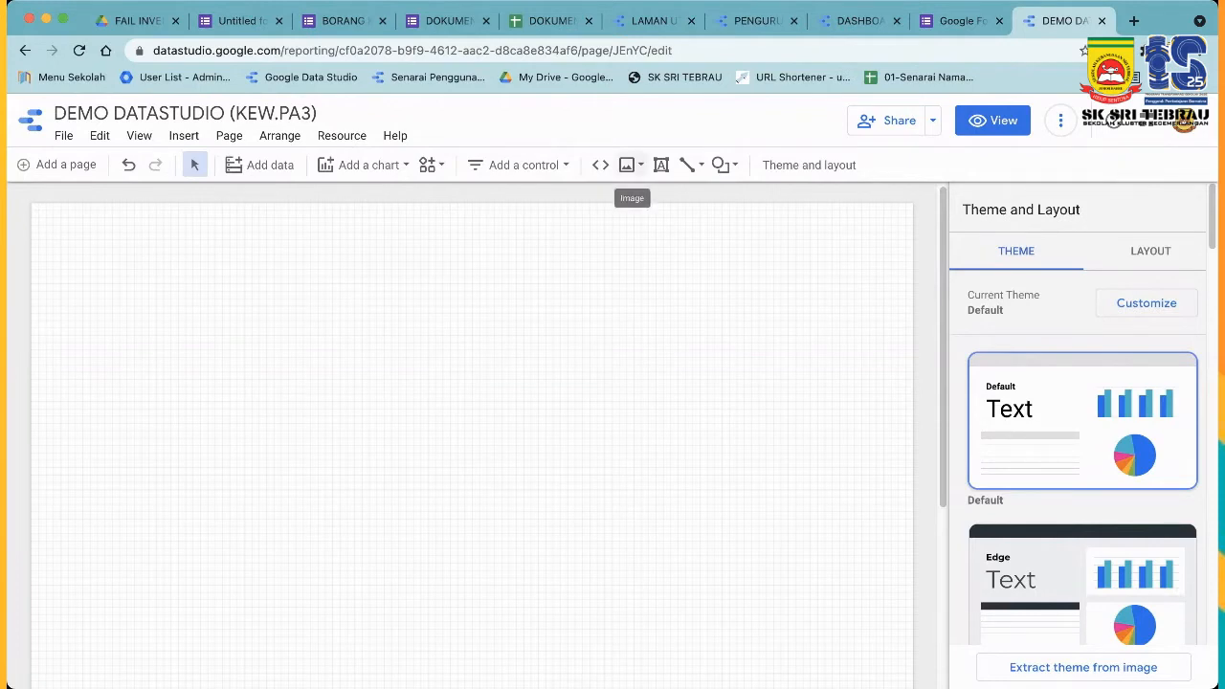
Open the options for adding an image to the report page.
left_click(628, 164)
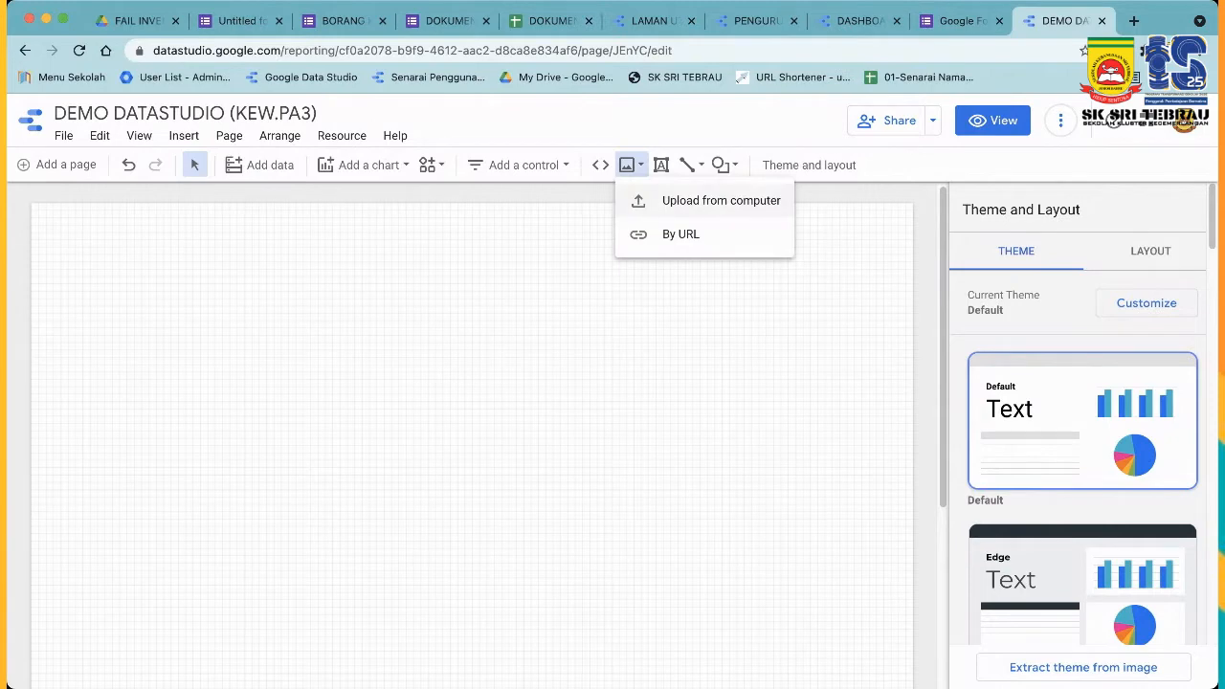
left_click(629, 165)
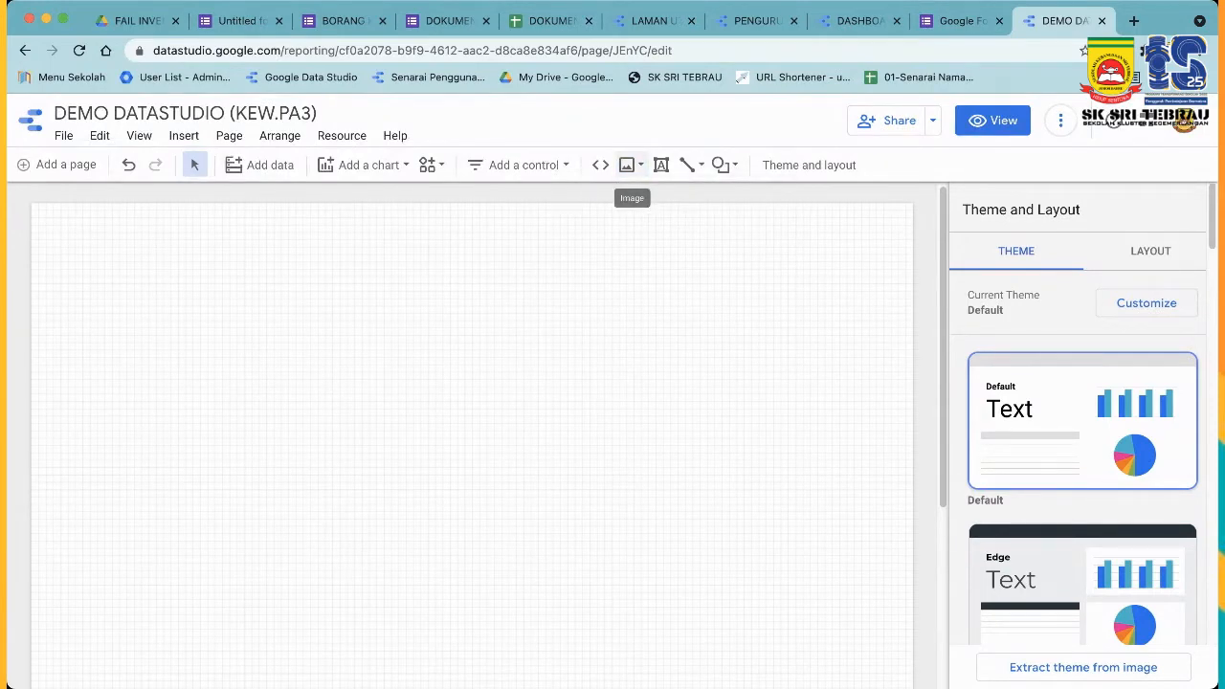
left_click(629, 164)
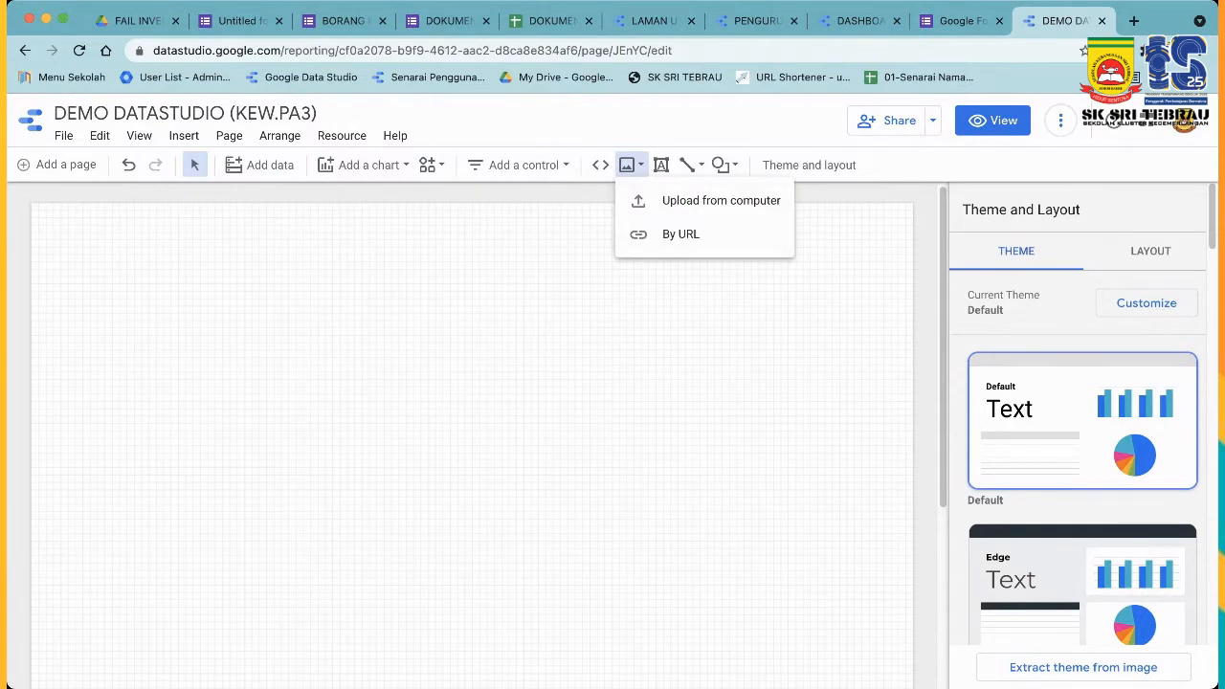
Search Google Images for WALLPAPER A4 in a new browser tab and open the preview of the blue and purple iPad wallpaper.
key("super+t")
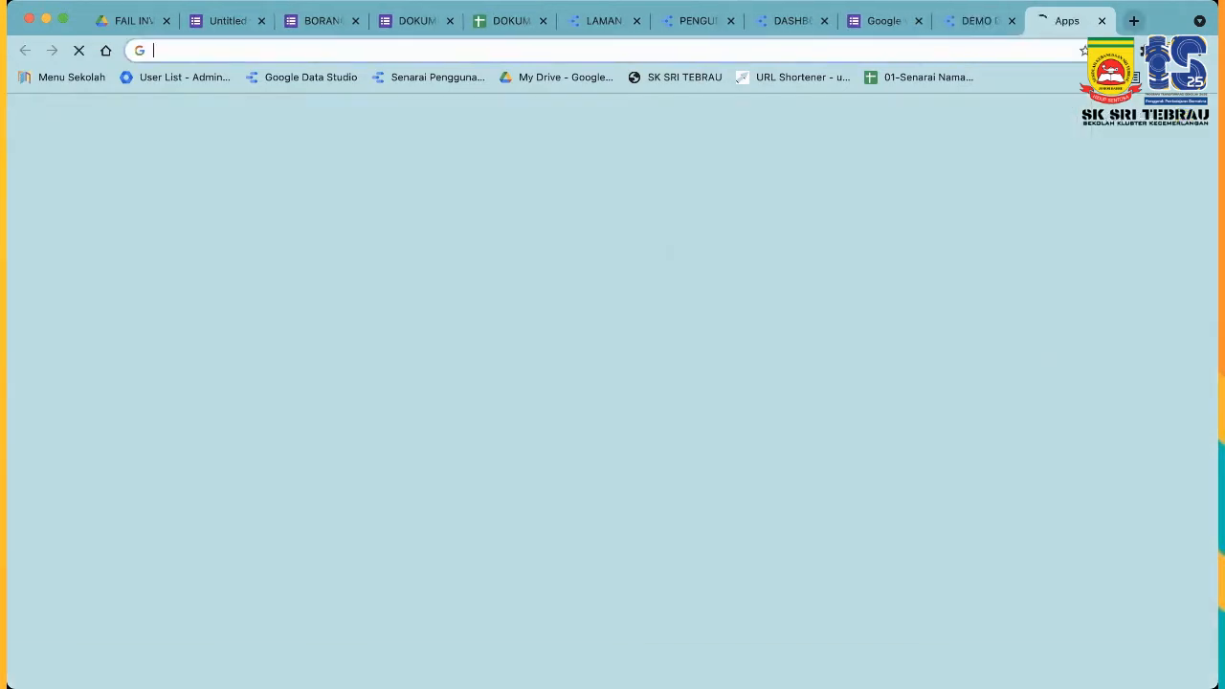
type("WALLPAP")
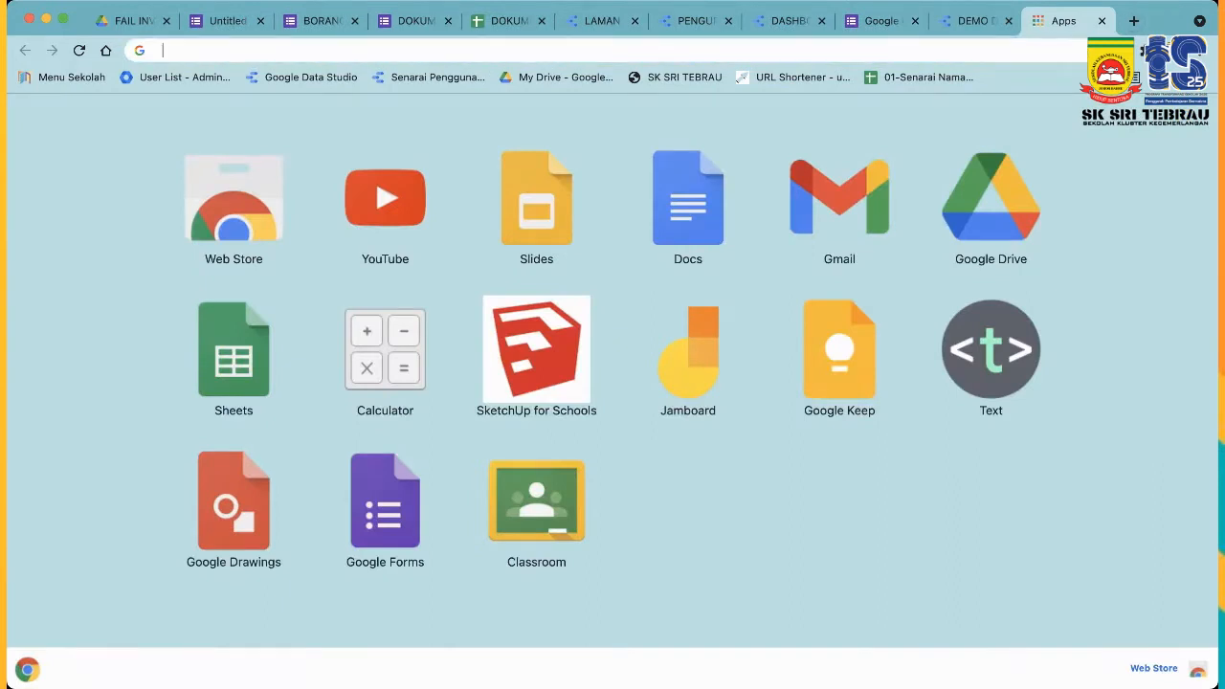
type("ER A 4")
key("Return")
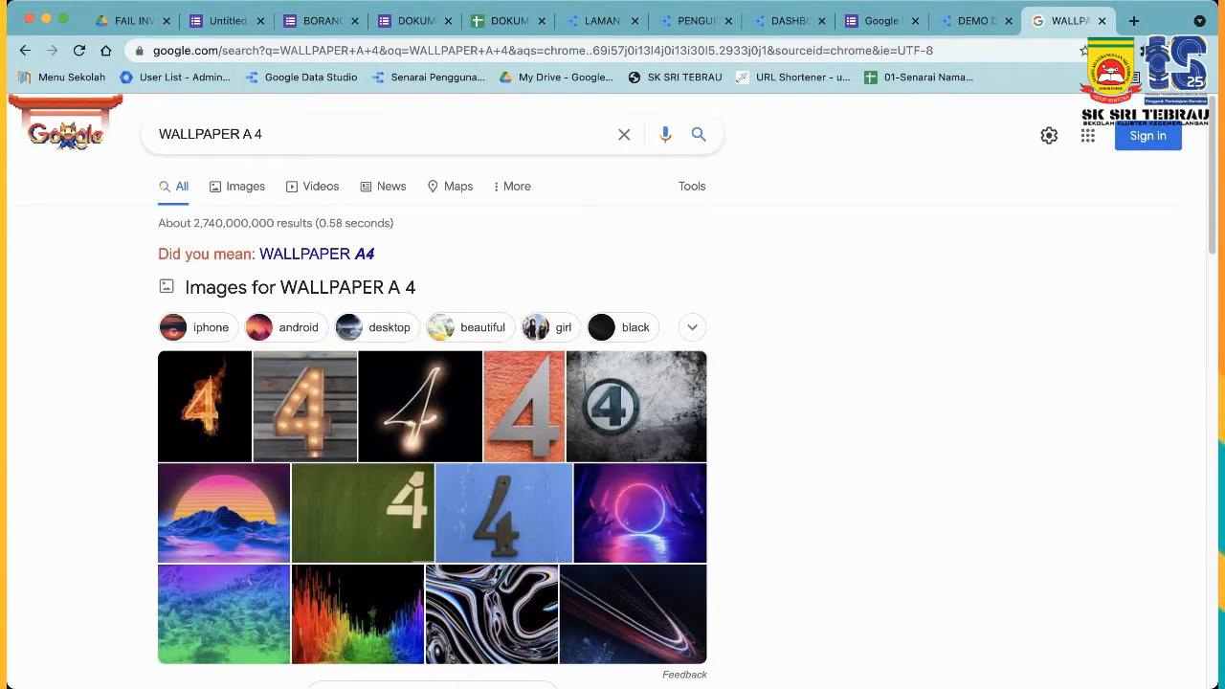
left_click(316, 254)
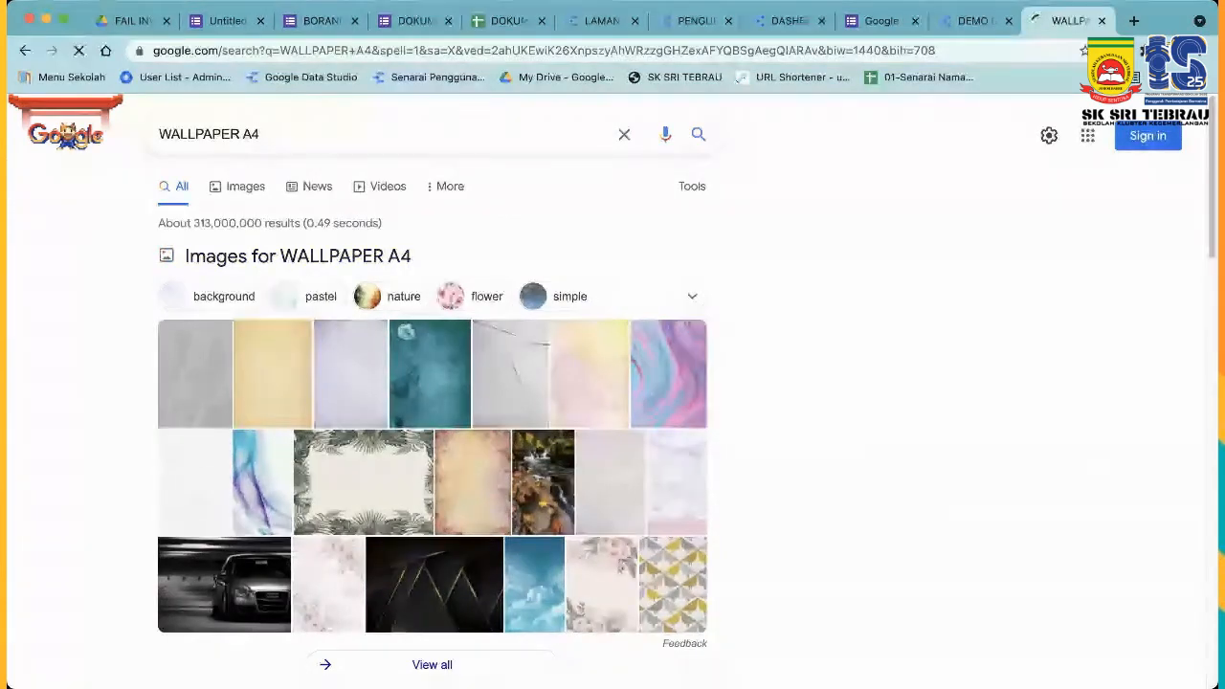
left_click(240, 186)
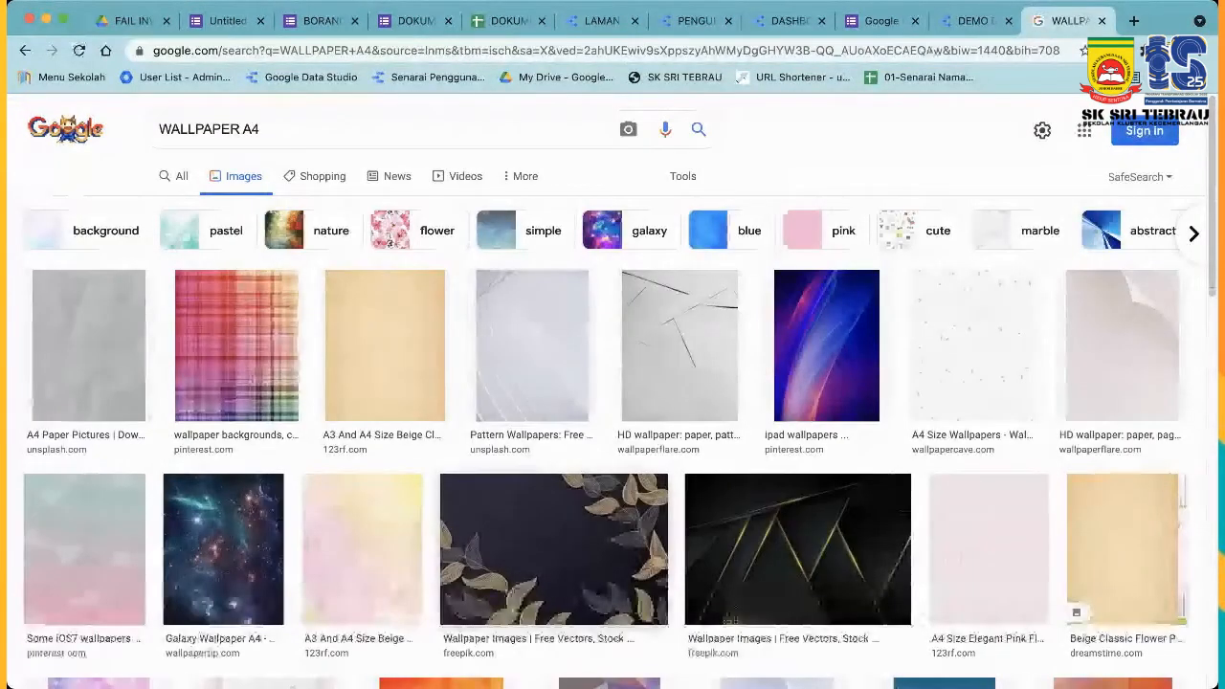
left_click(826, 345)
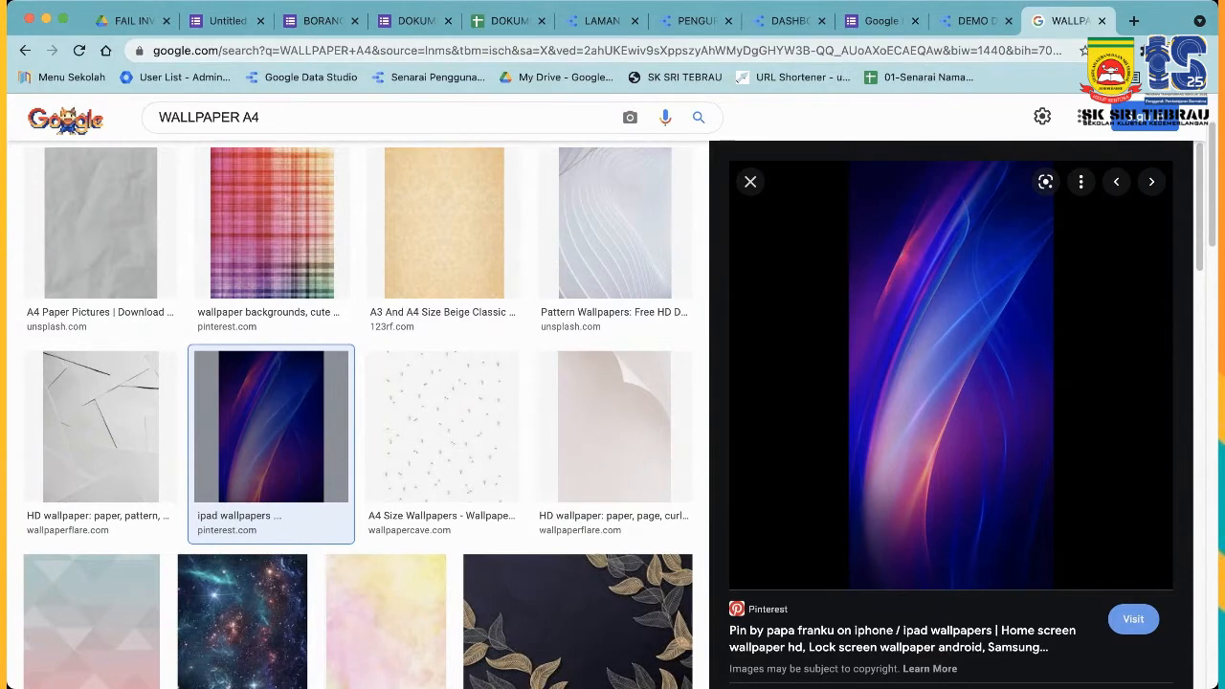
Return to the Data Studio report and insert the wallpaper image by its copied URL.
left_click(975, 20)
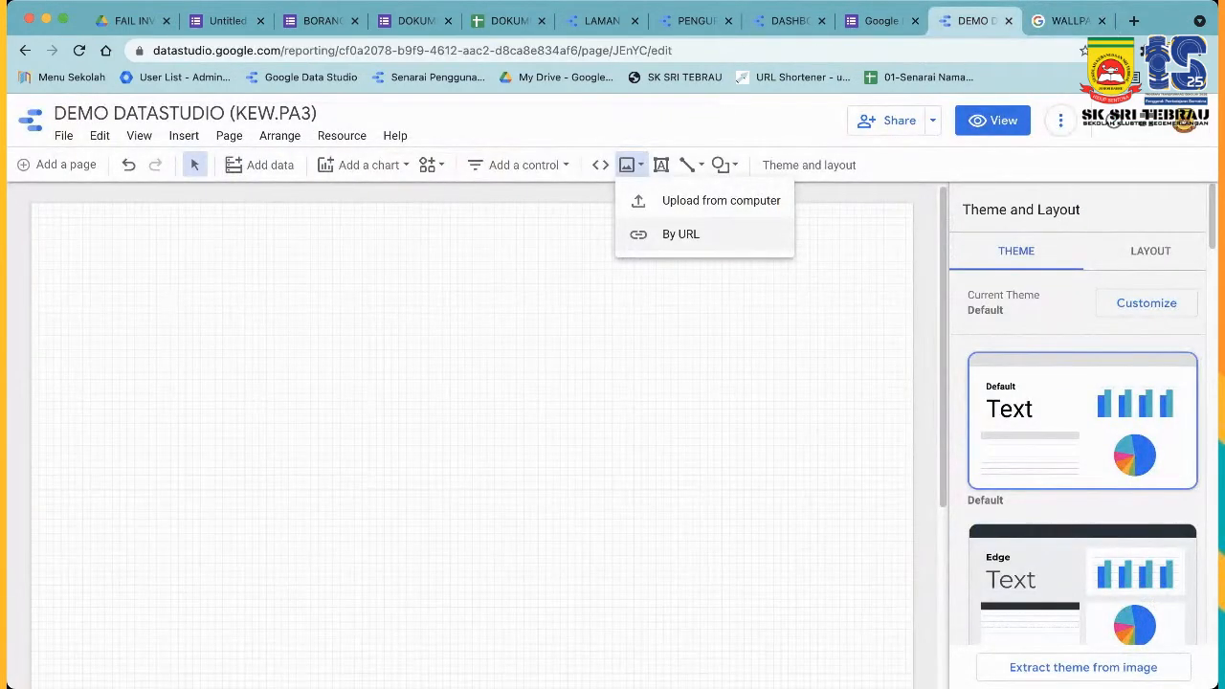
left_click(681, 233)
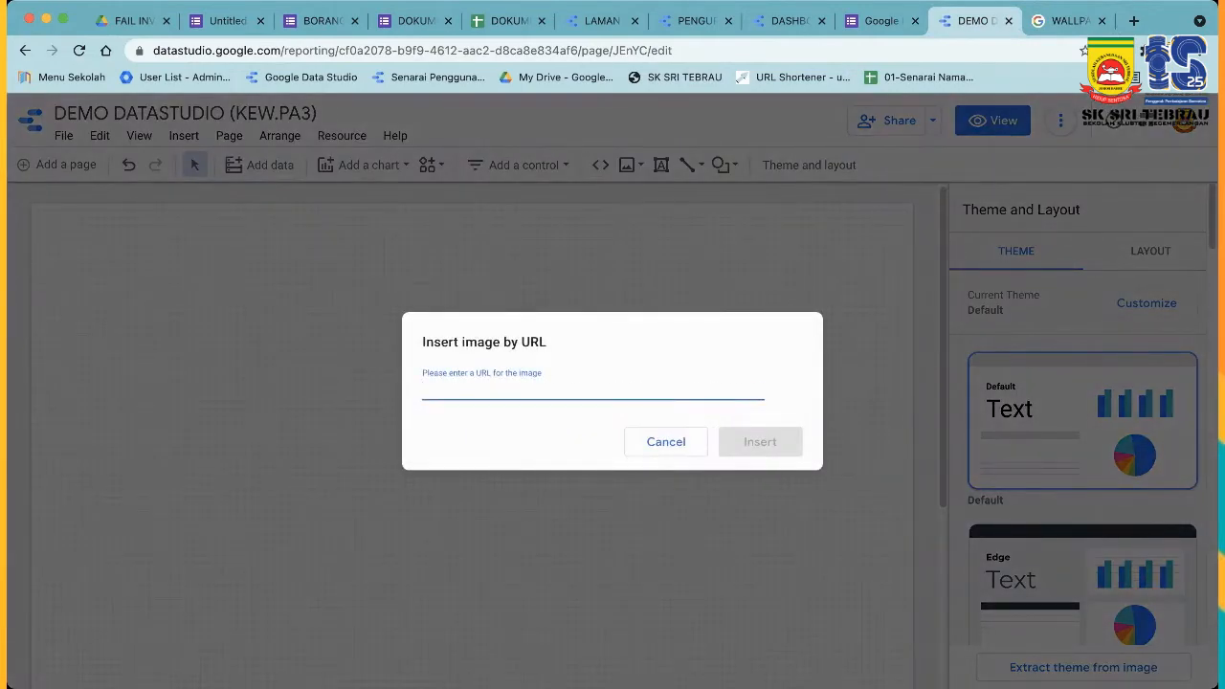
key("super+v")
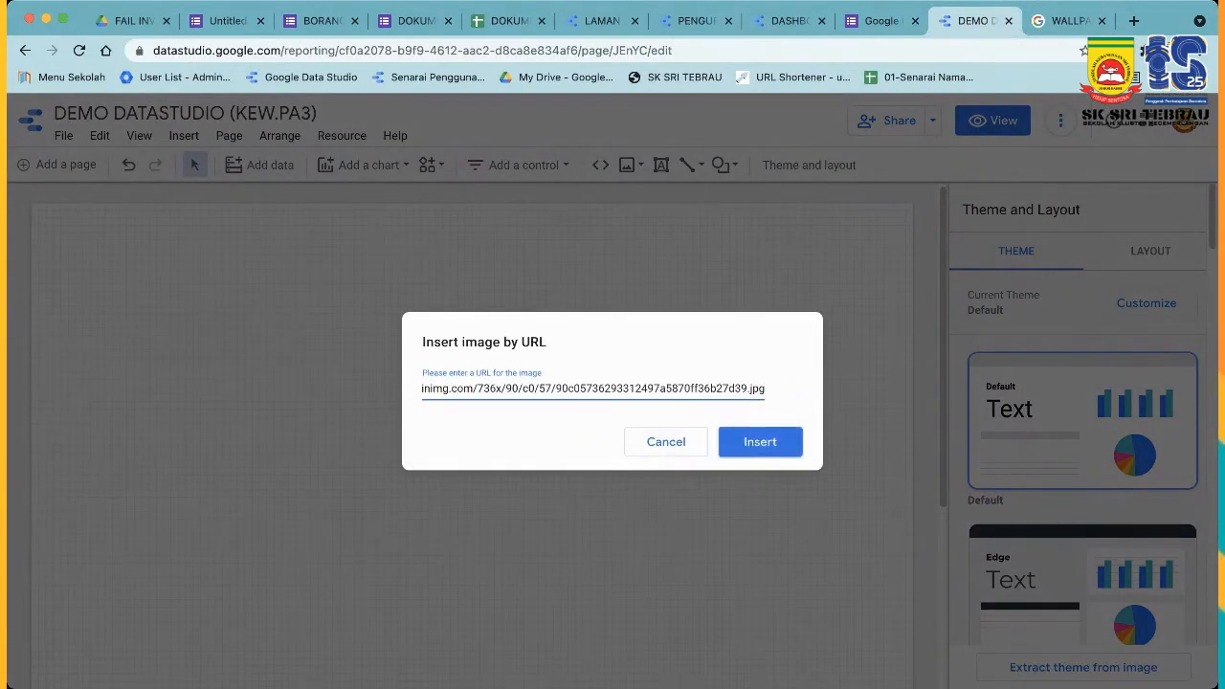
key("Return")
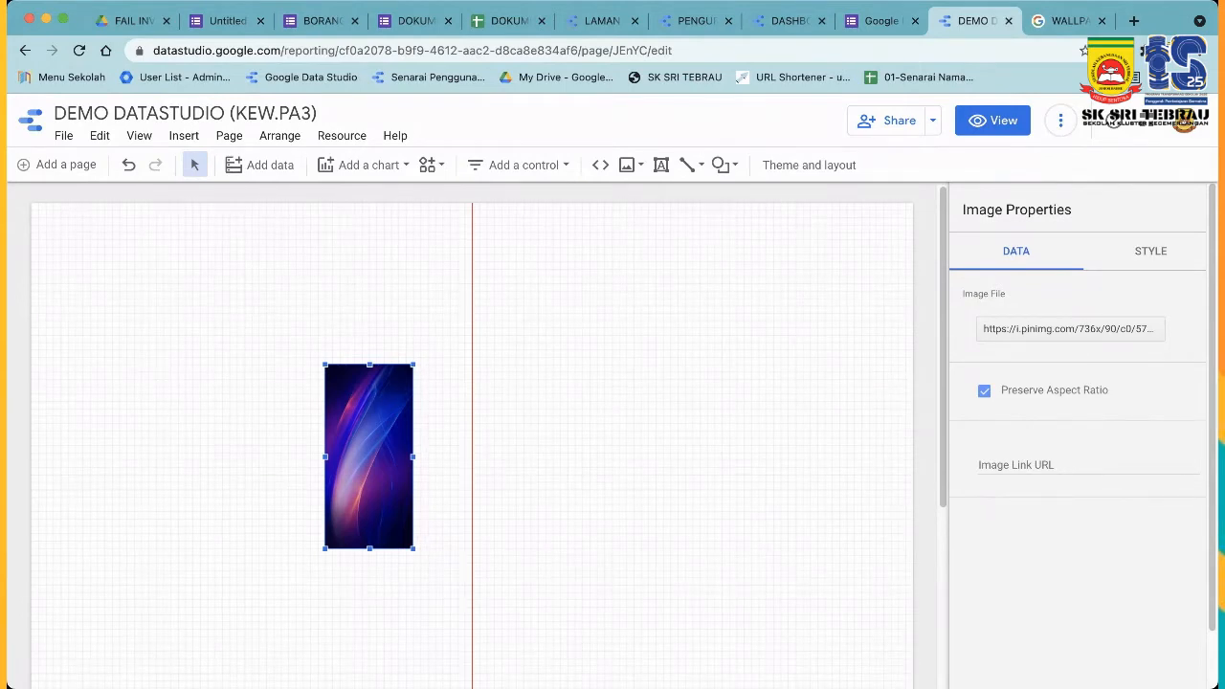
Enlarge the wallpaper image from the page's upper edge until it spans the report page's full width.
left_click_drag(414, 364, 490, 203)
left_click_drag(490, 548, 591, 688)
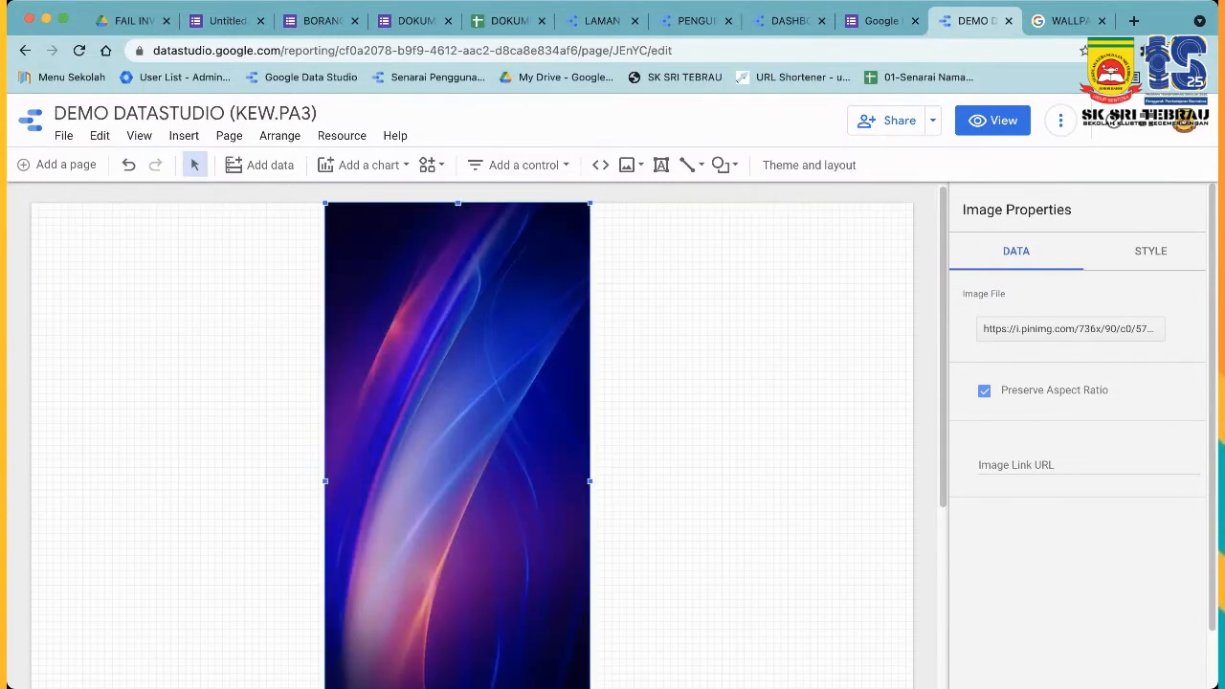
scroll(473, 430, "down", 3)
left_click_drag(591, 476, 913, 667)
left_click_drag(325, 253, 31, 252)
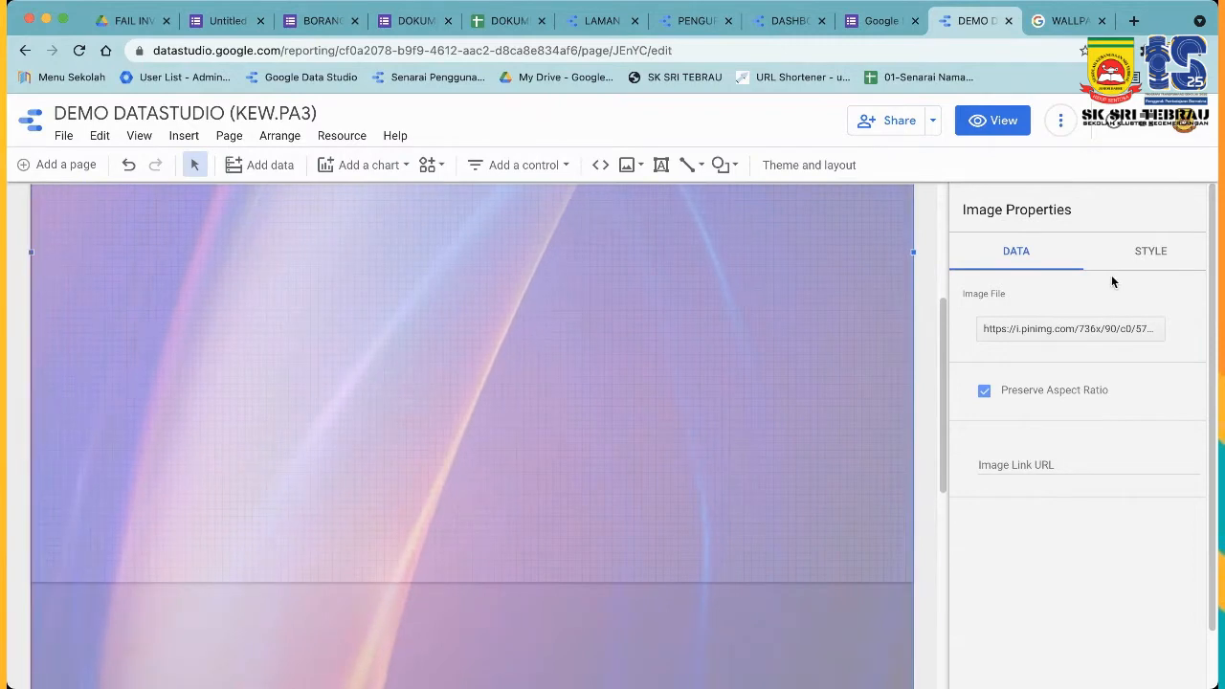
scroll(471, 436, "up", 3)
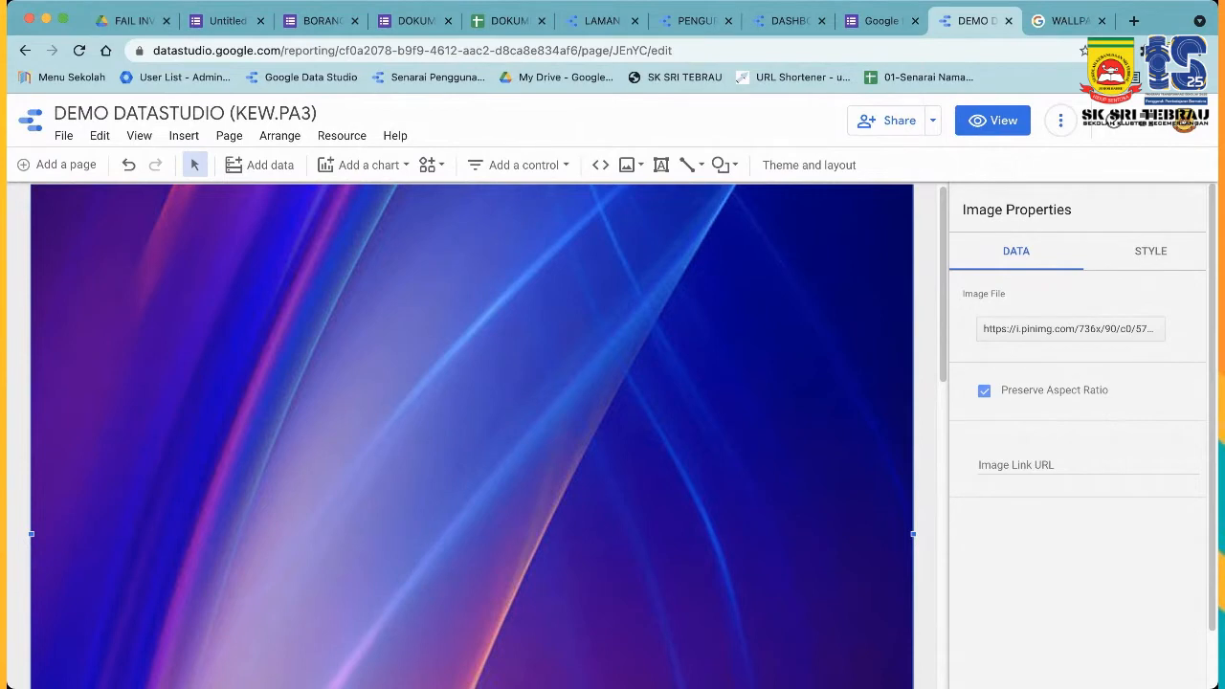
Add a text box reading DEMO DATASTUDIO over the wallpaper near the report page's upper-left corner.
key("Escape")
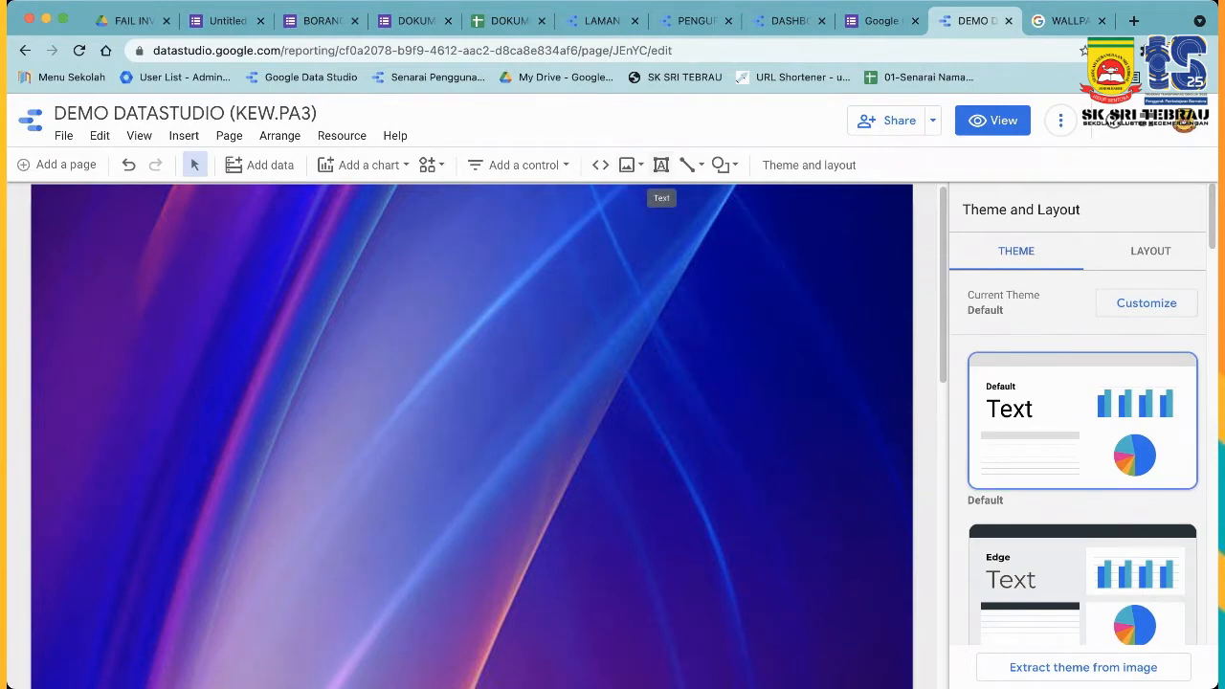
left_click(661, 165)
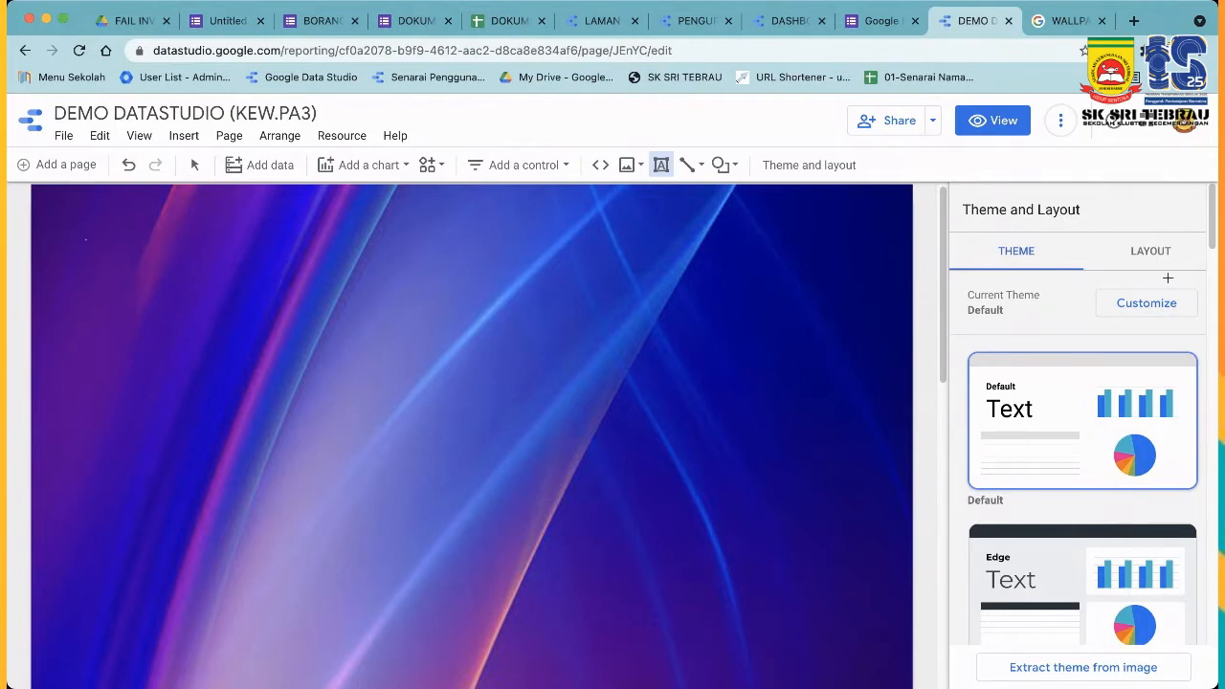
left_click_drag(84, 239, 490, 349)
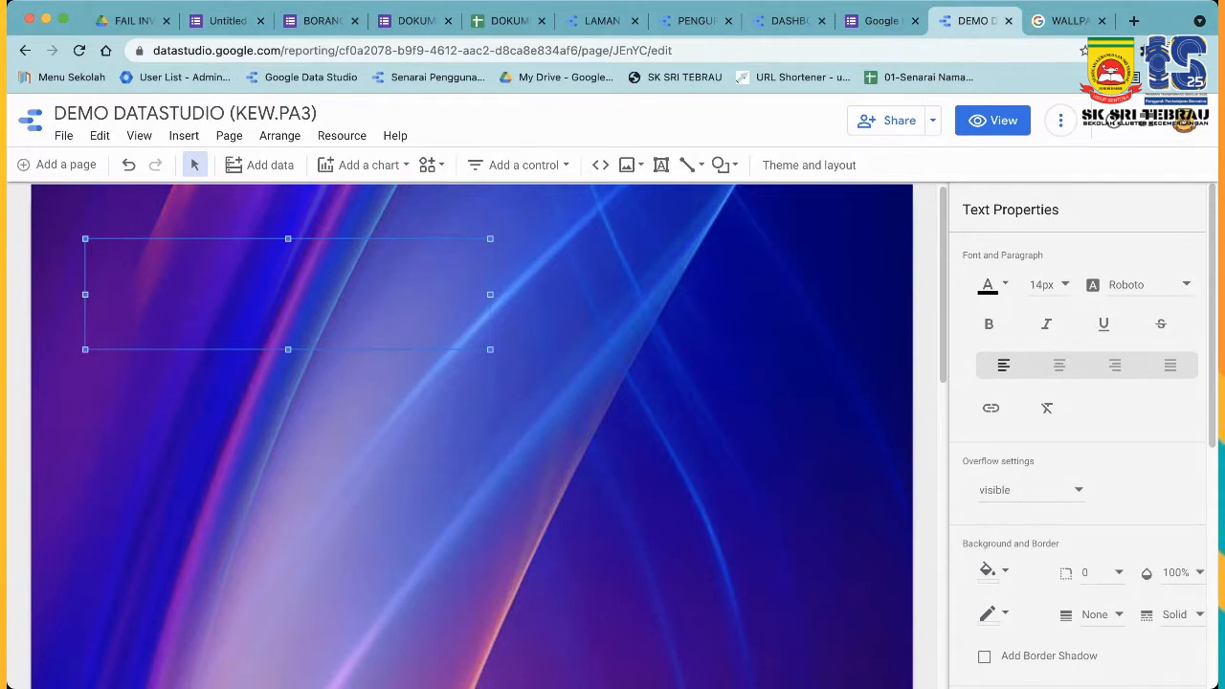
type("DATA")
type(" DATASTUDI")
Set the font size of the whole DEMO DATASTUDIO title to 36px.
key("ctrl+a")
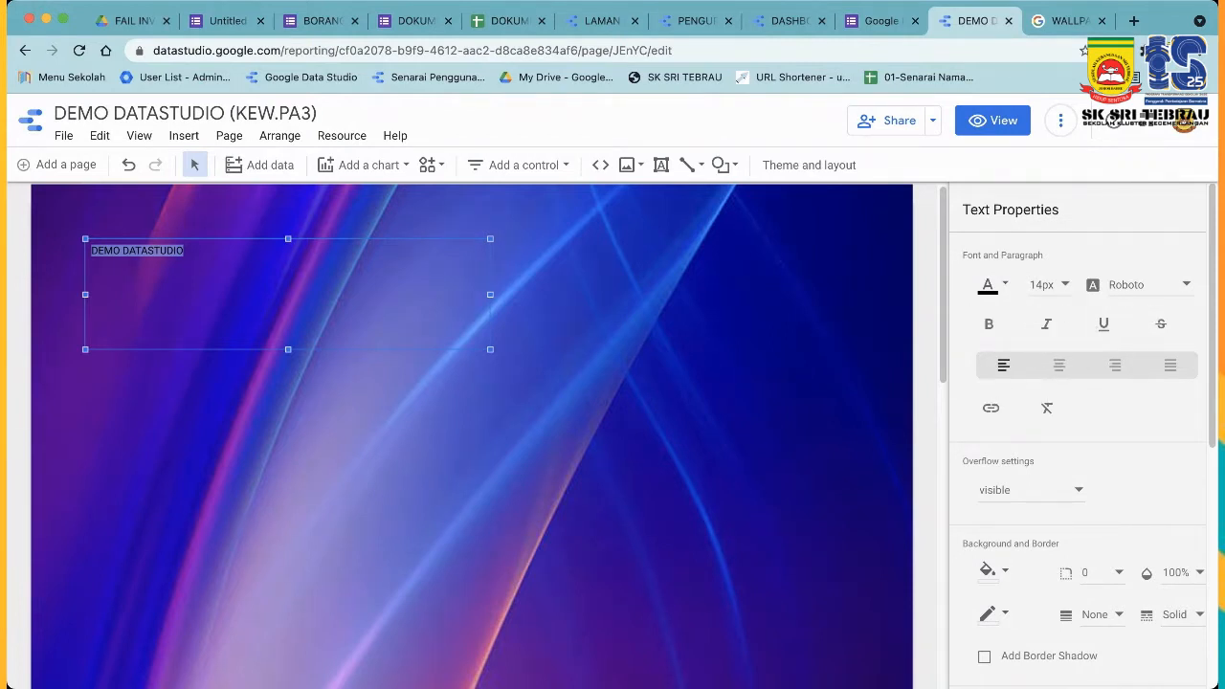
left_click(1046, 284)
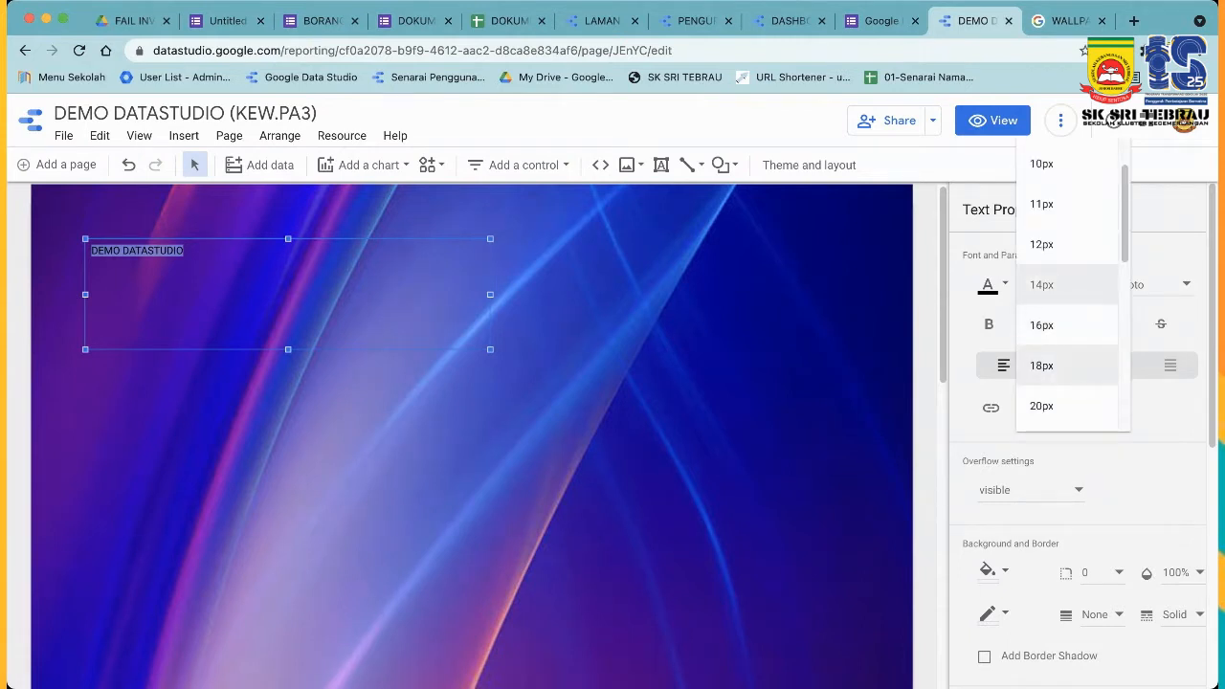
scroll(1067, 359, "down", 3)
left_click(1041, 351)
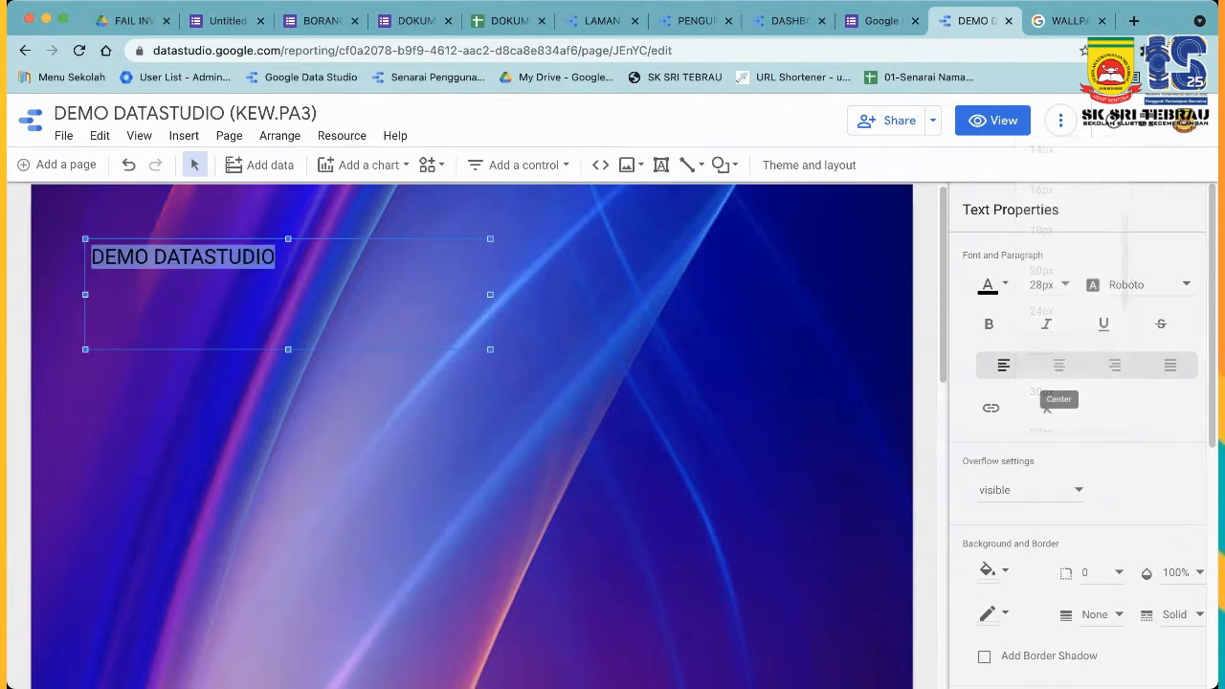
left_click(1046, 284)
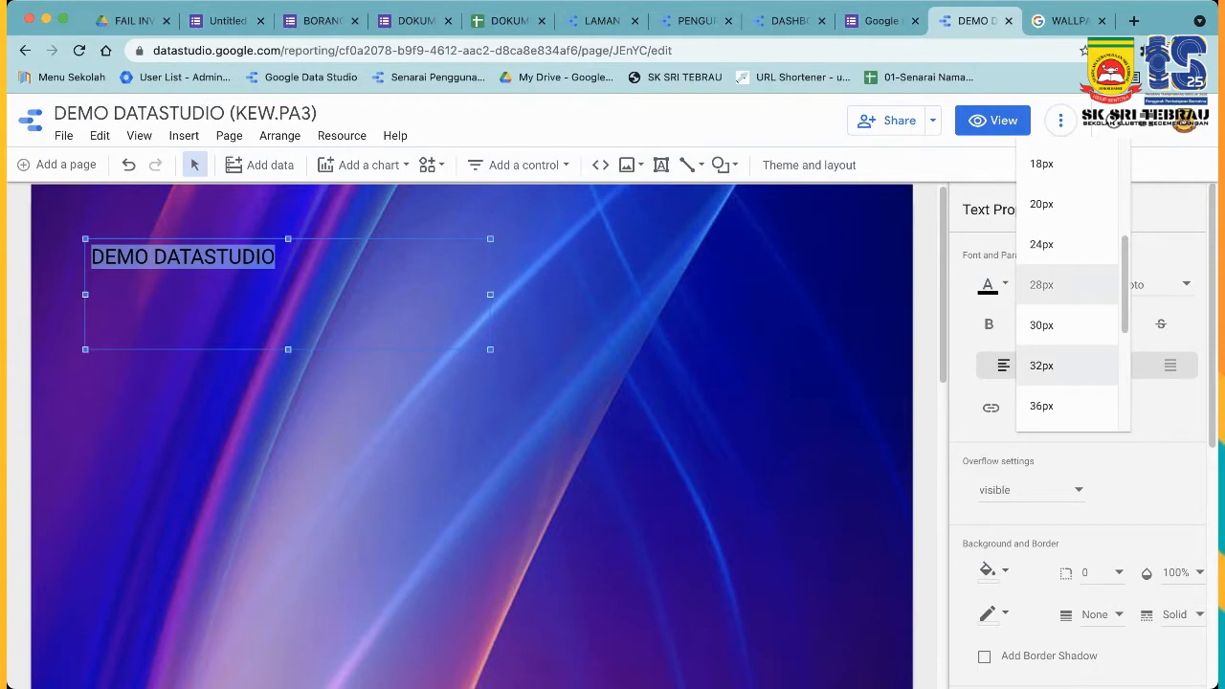
left_click(1042, 406)
Make the title text white and change its font to Syncopate.
left_click(988, 285)
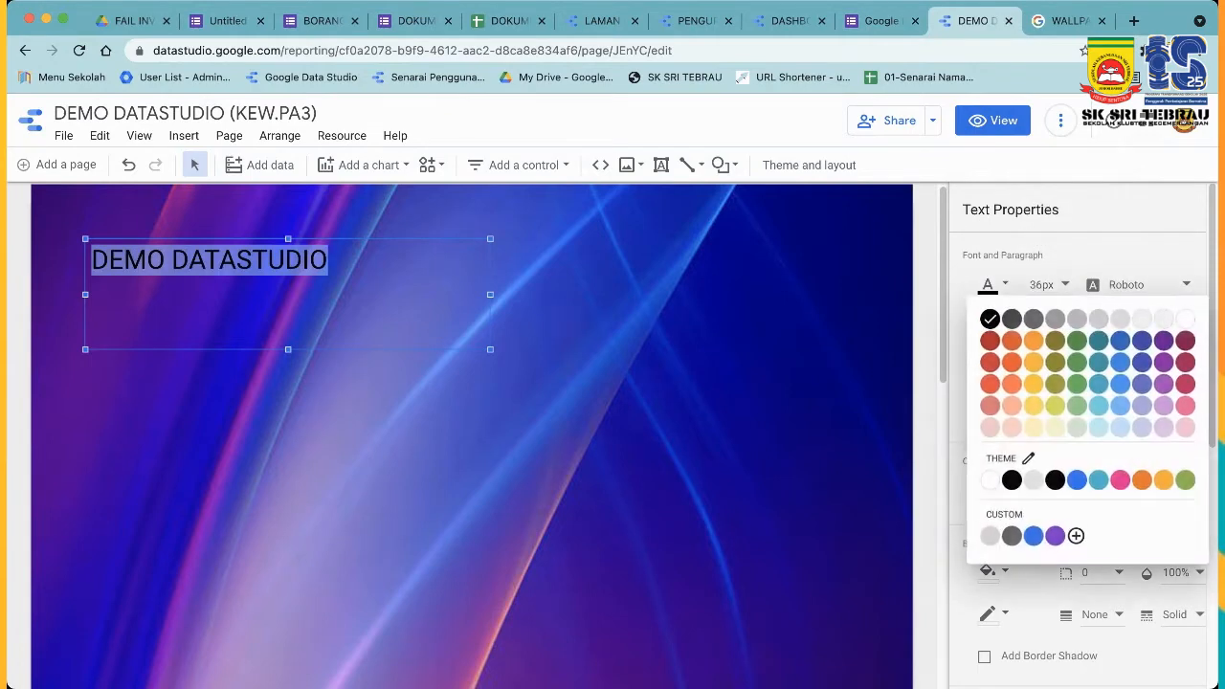
left_click(1134, 284)
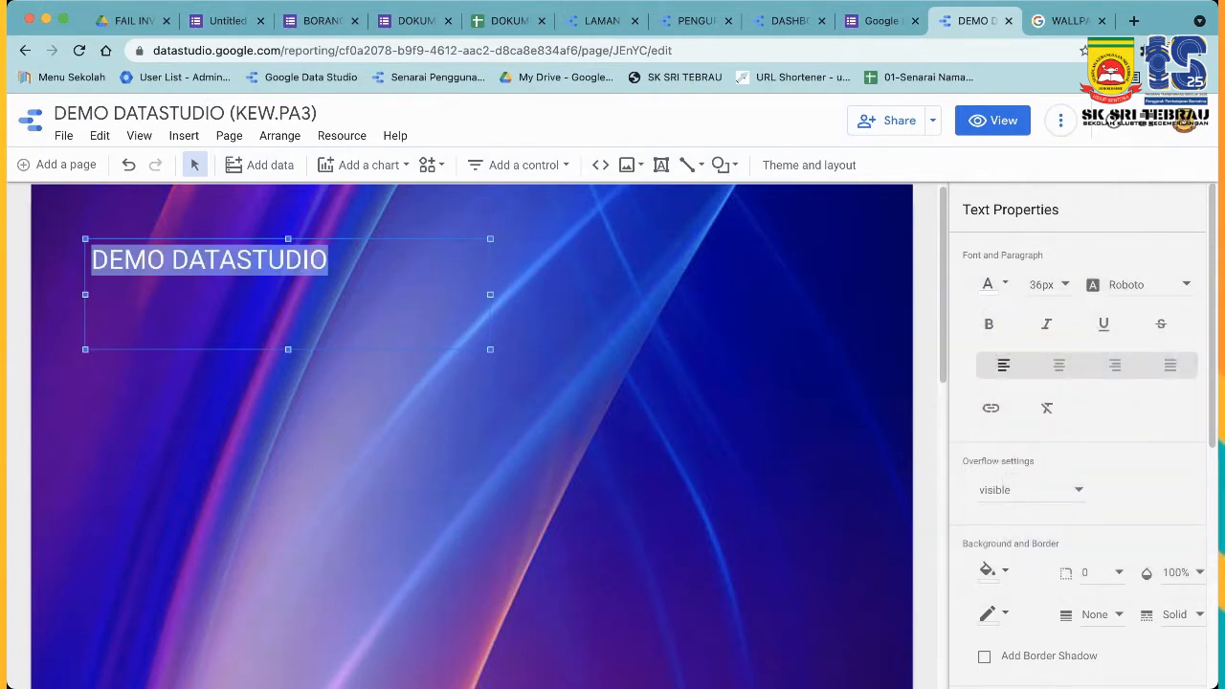
left_click(1135, 284)
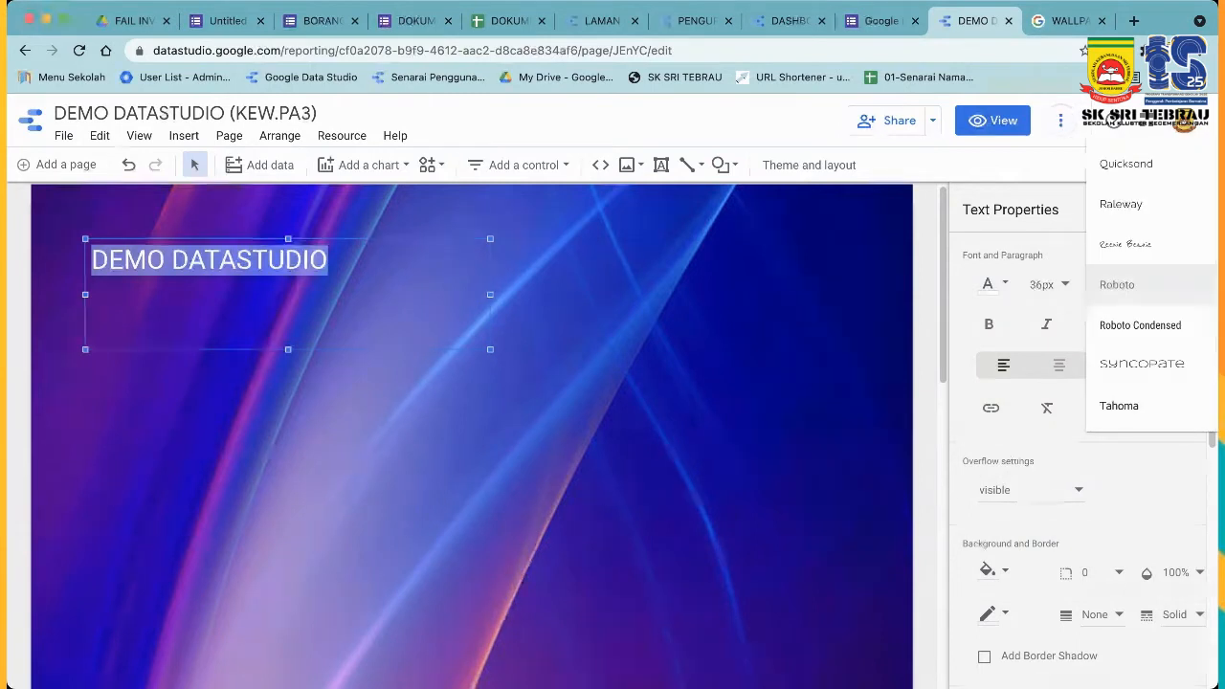
left_click(1141, 364)
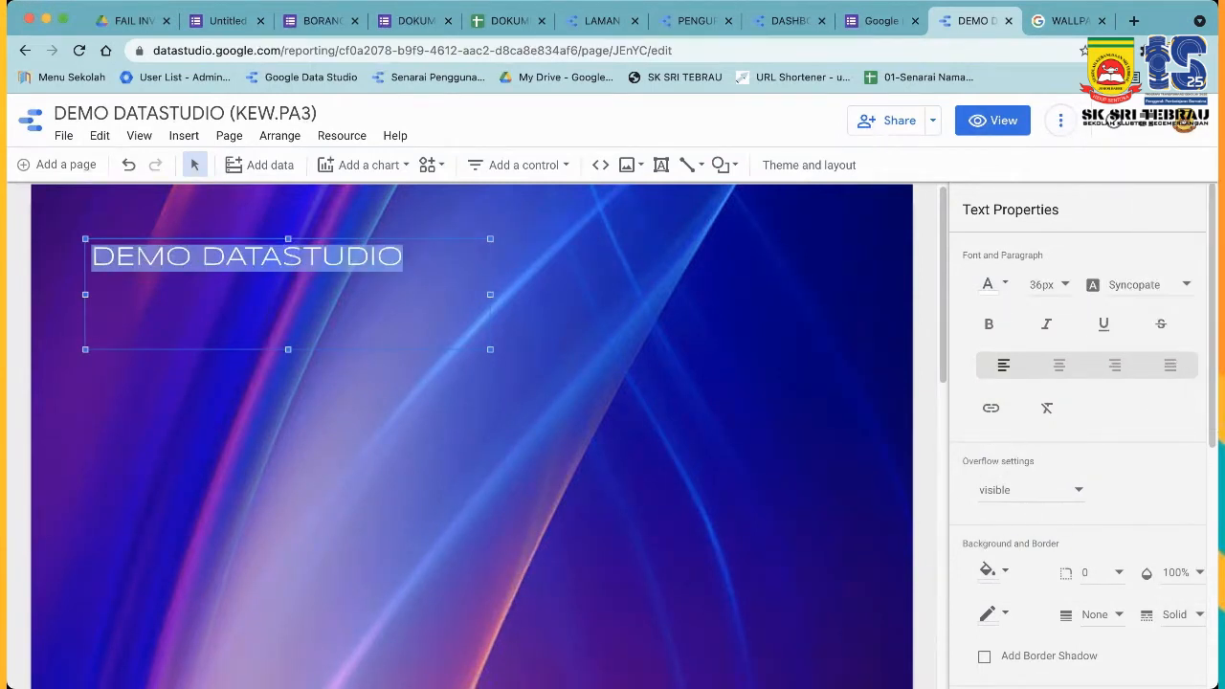
Fill the title's text box with white and make the title text red, bold and centred.
left_click(992, 572)
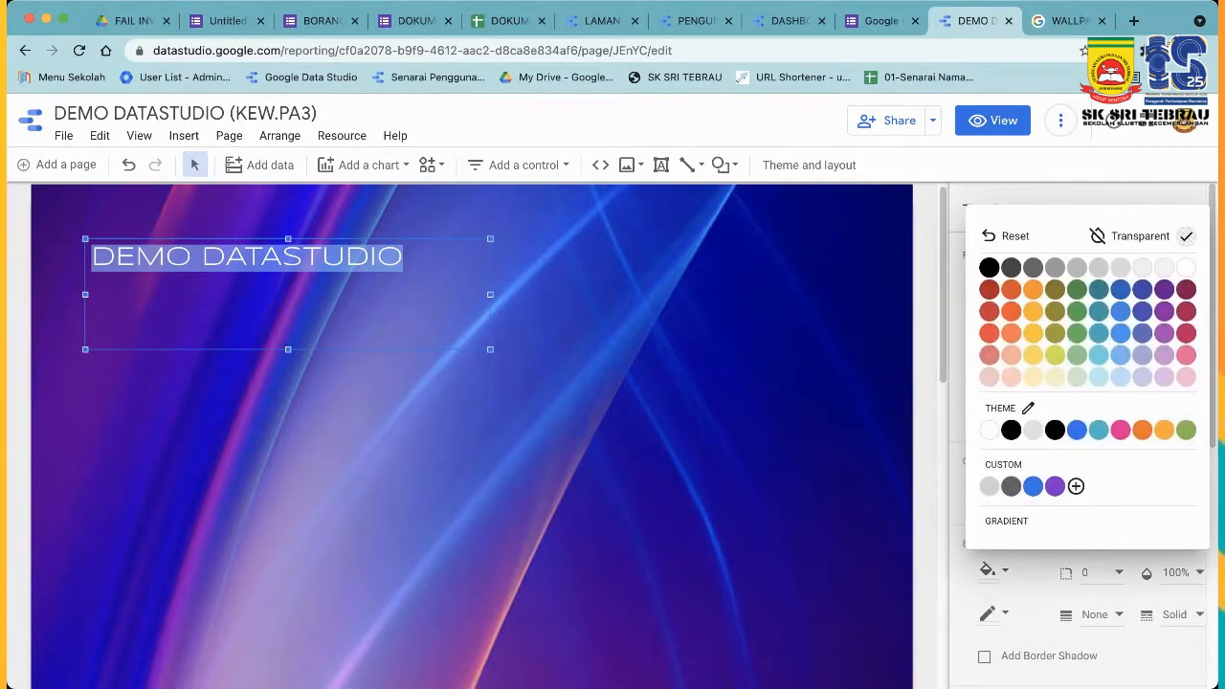
left_click(1186, 267)
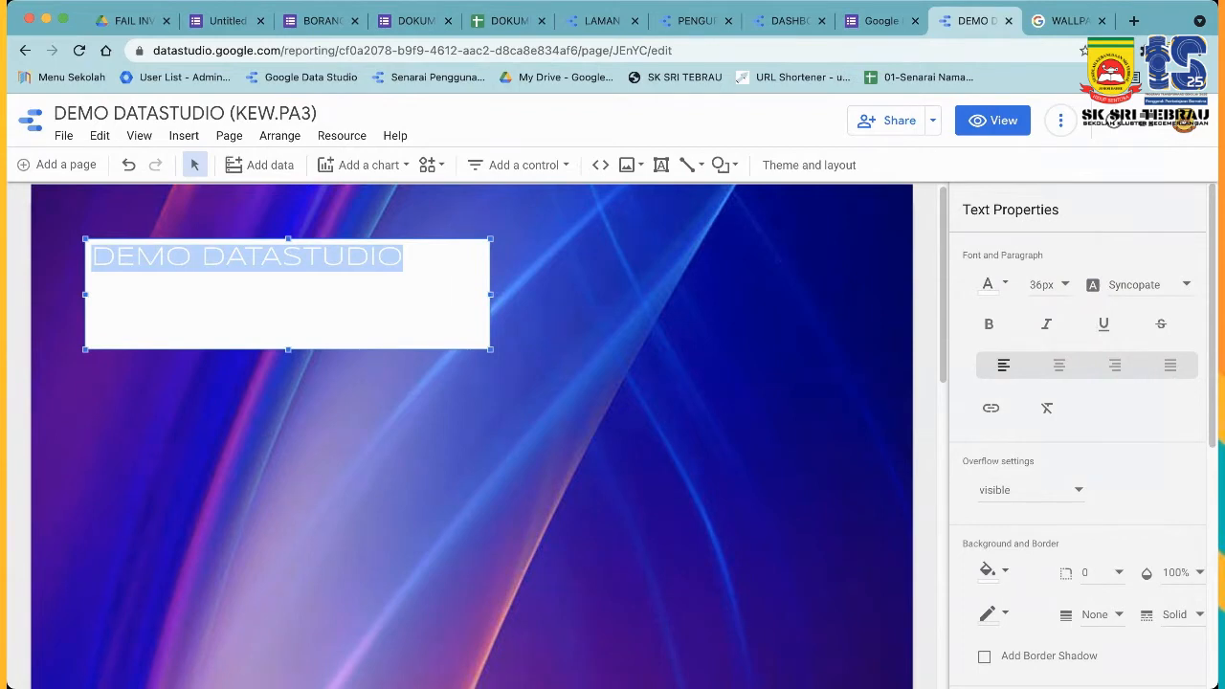
left_click(992, 285)
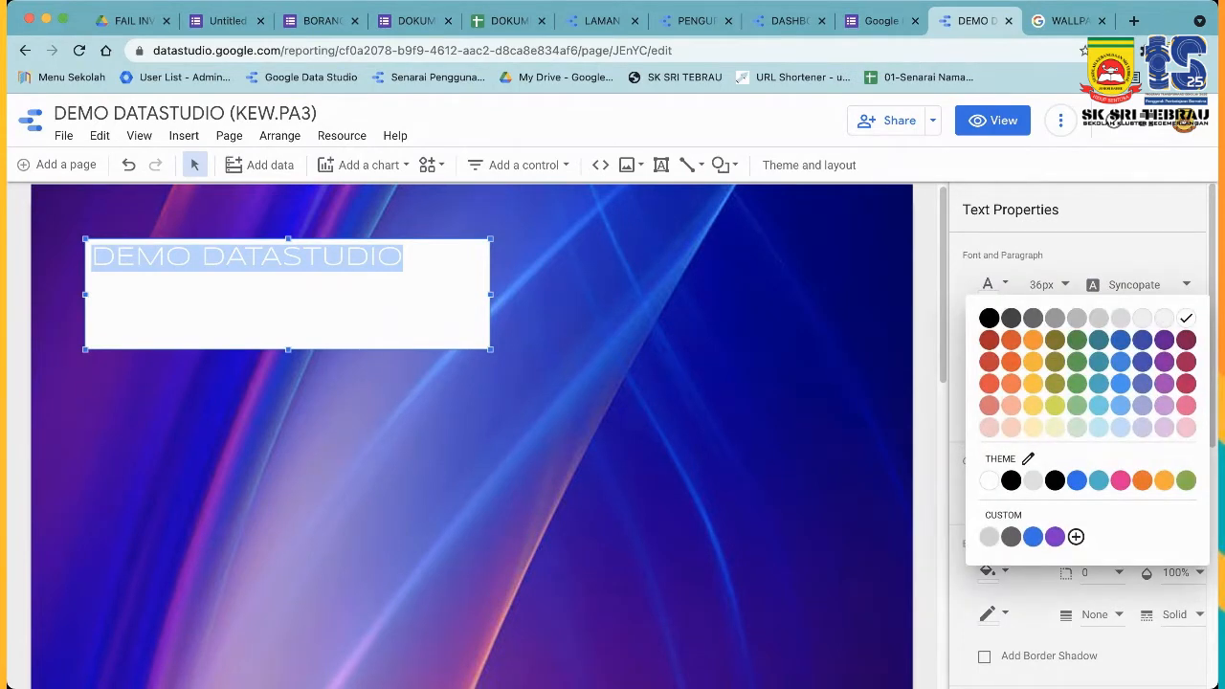
left_click(989, 404)
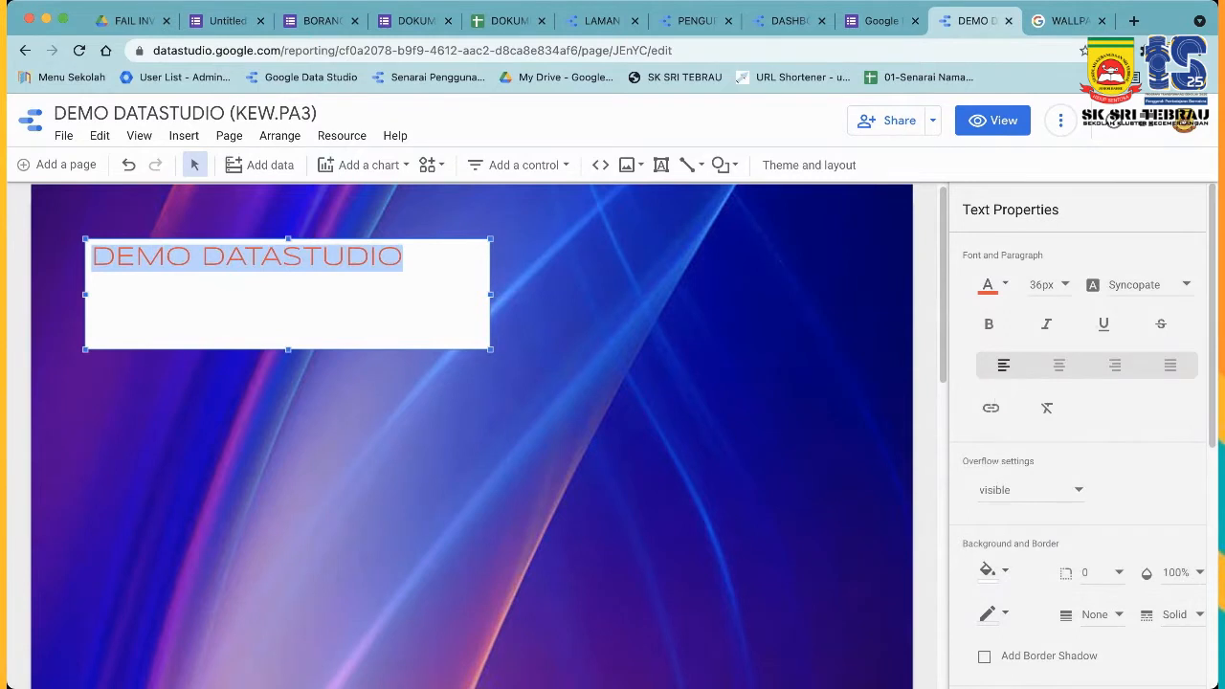
left_click(989, 323)
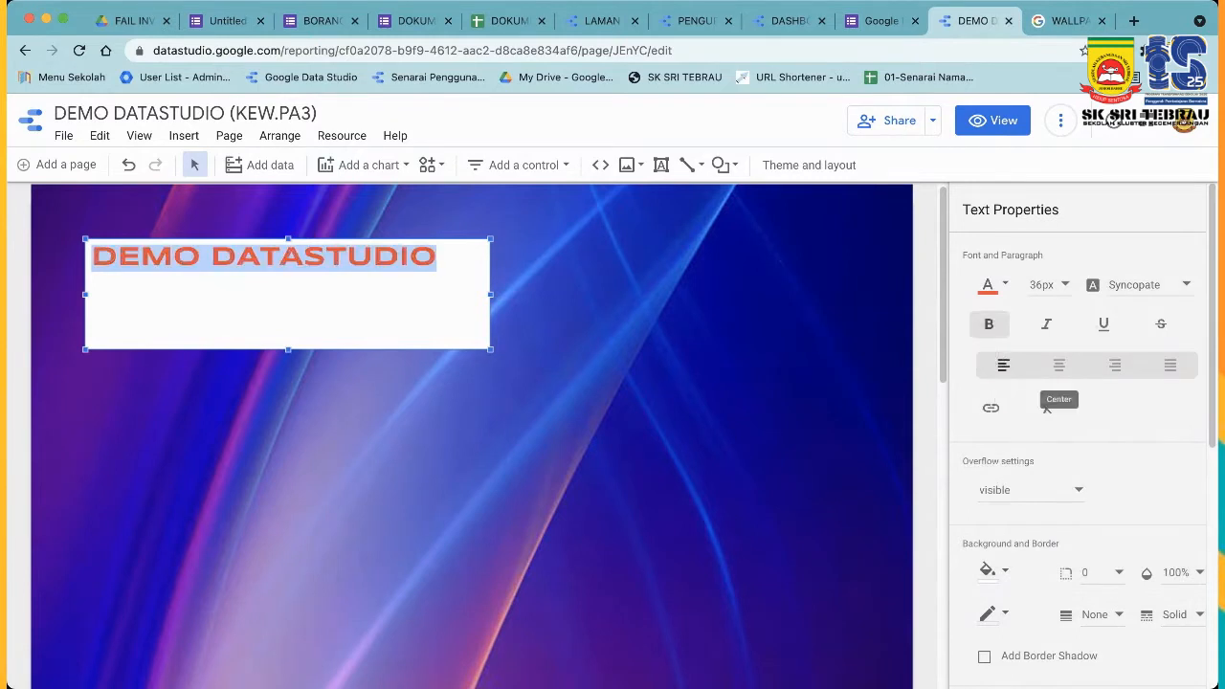
left_click(1059, 365)
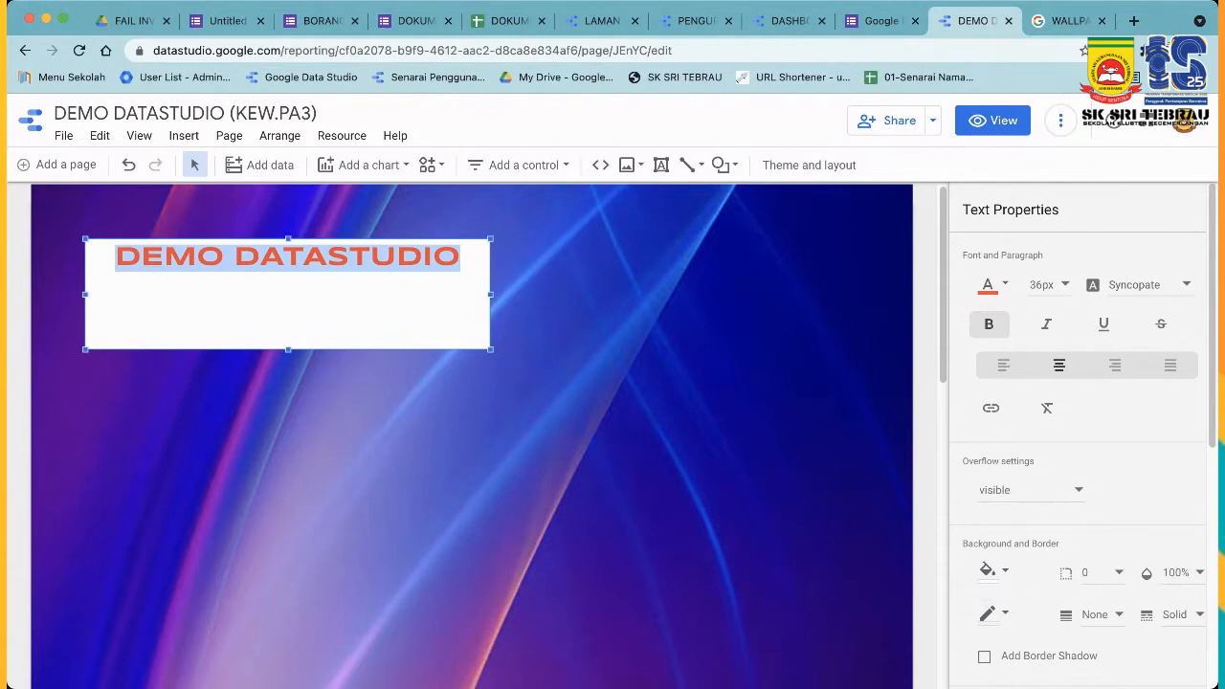
Set the title text box's top padding to 36px.
scroll(1082, 431, "down", 4)
scroll(1082, 431, "down", 4)
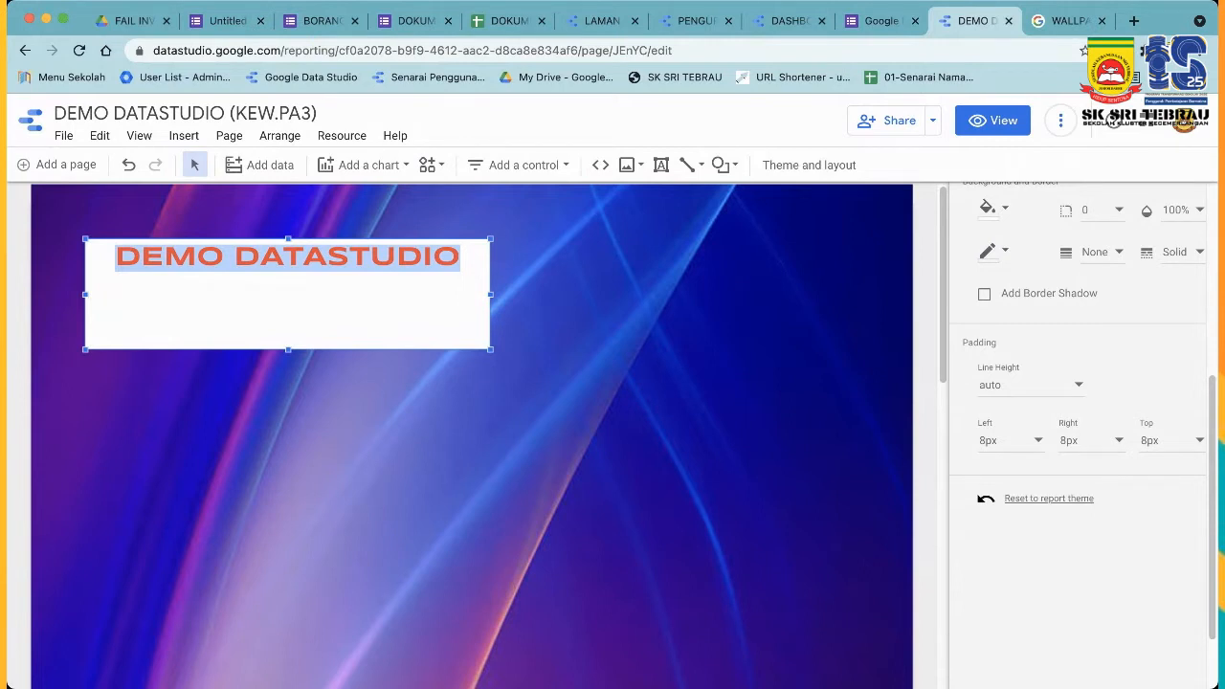
left_click(1170, 440)
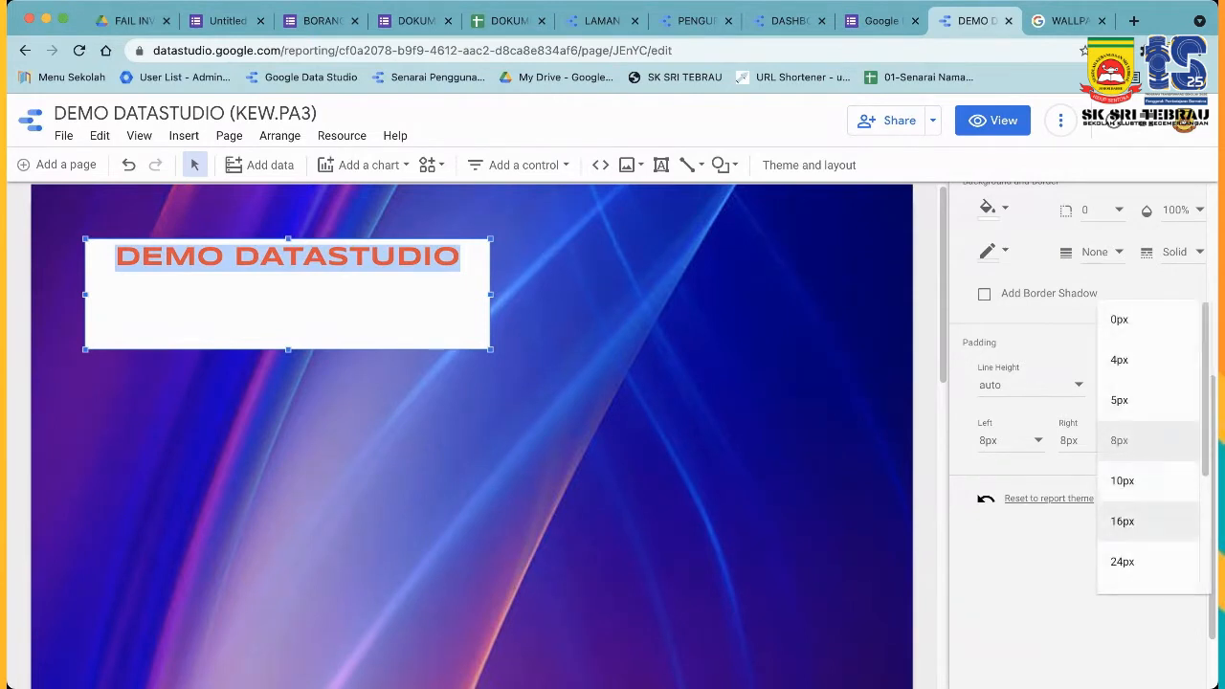
scroll(1148, 449, "down", 3)
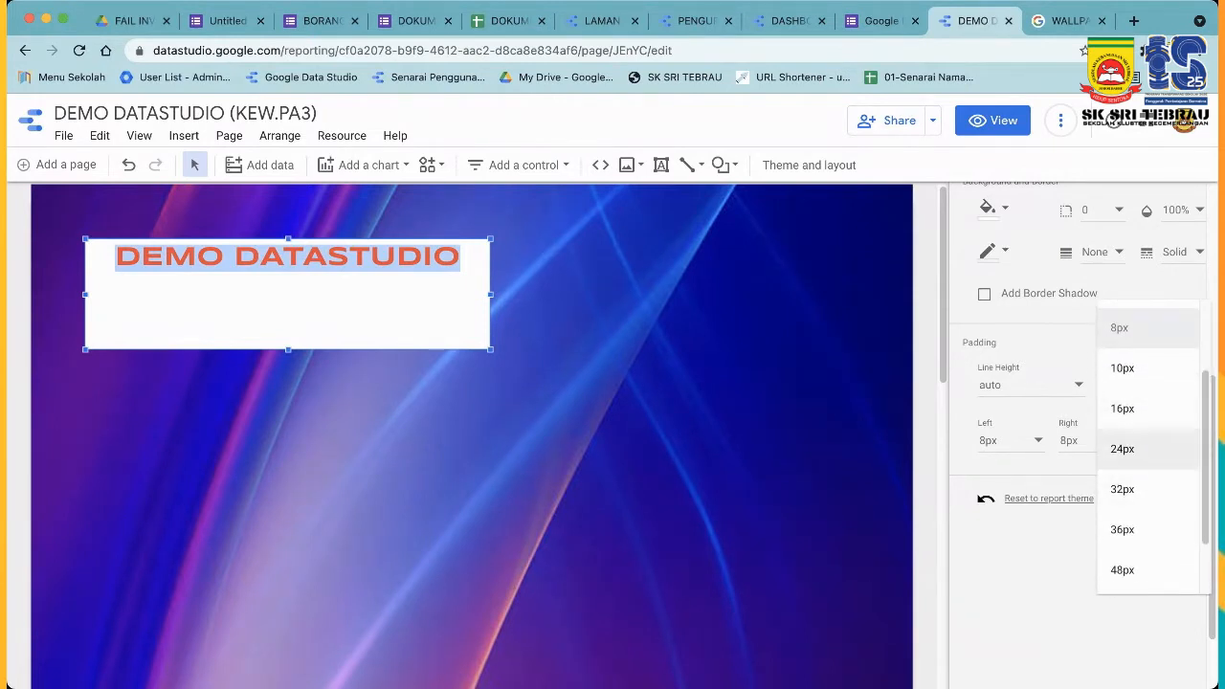
left_click(1149, 449)
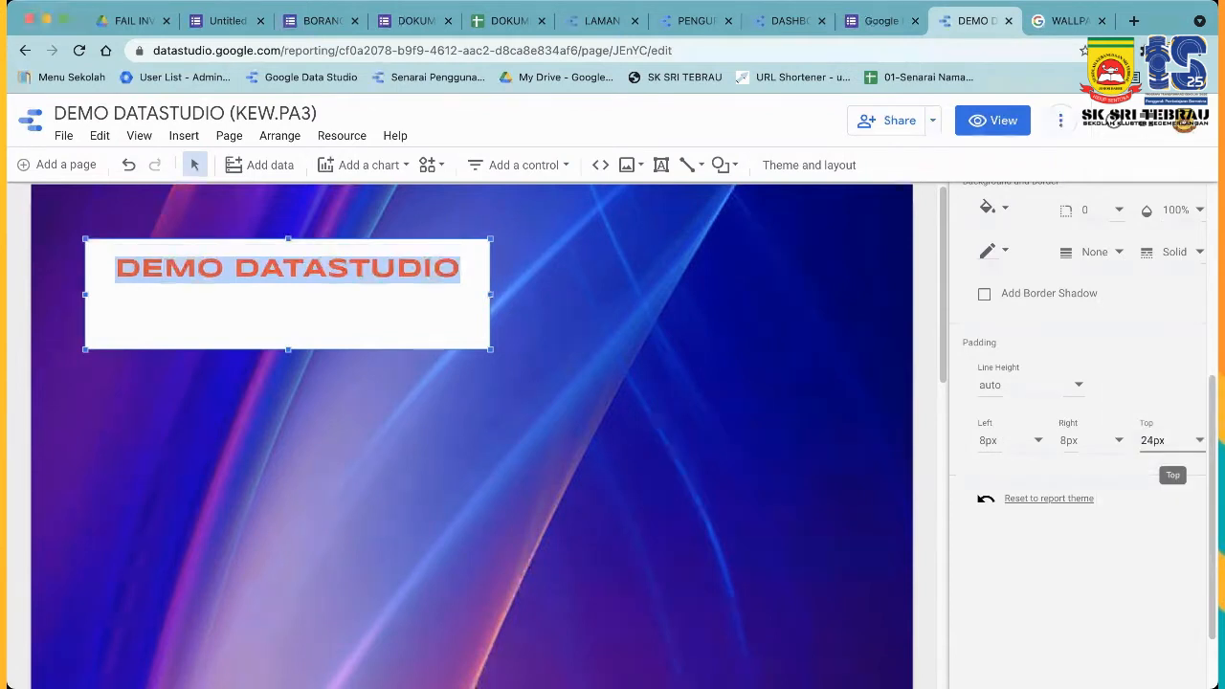
left_click(1170, 441)
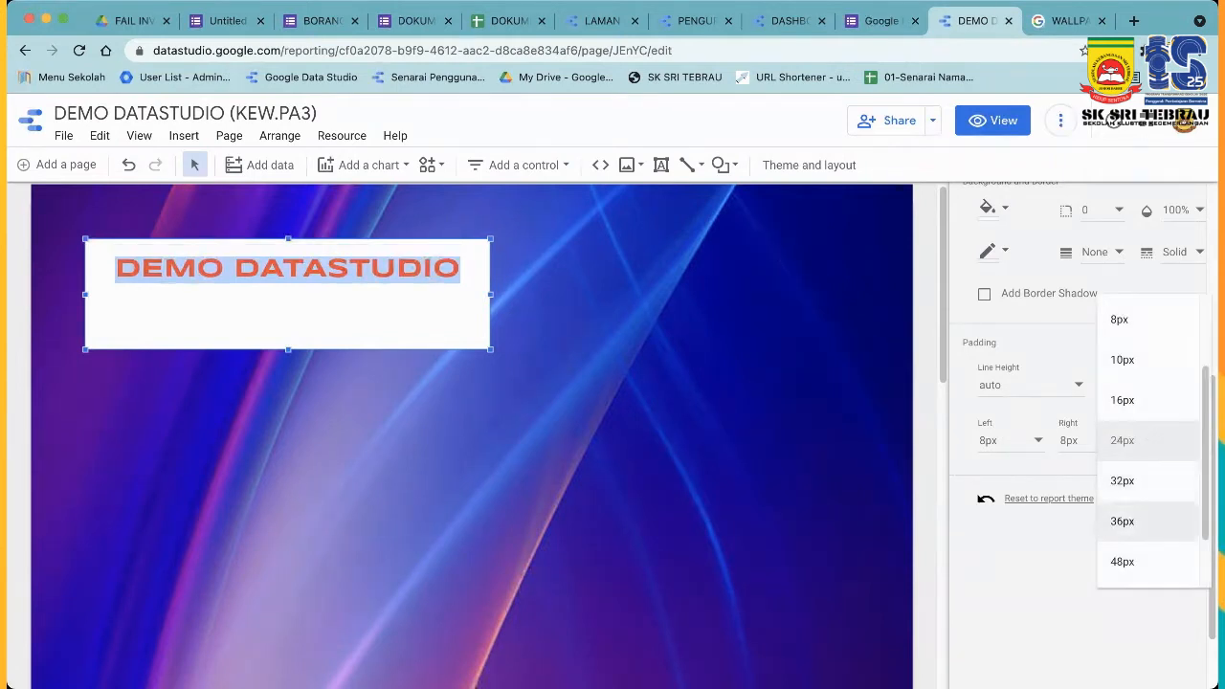
left_click(1148, 521)
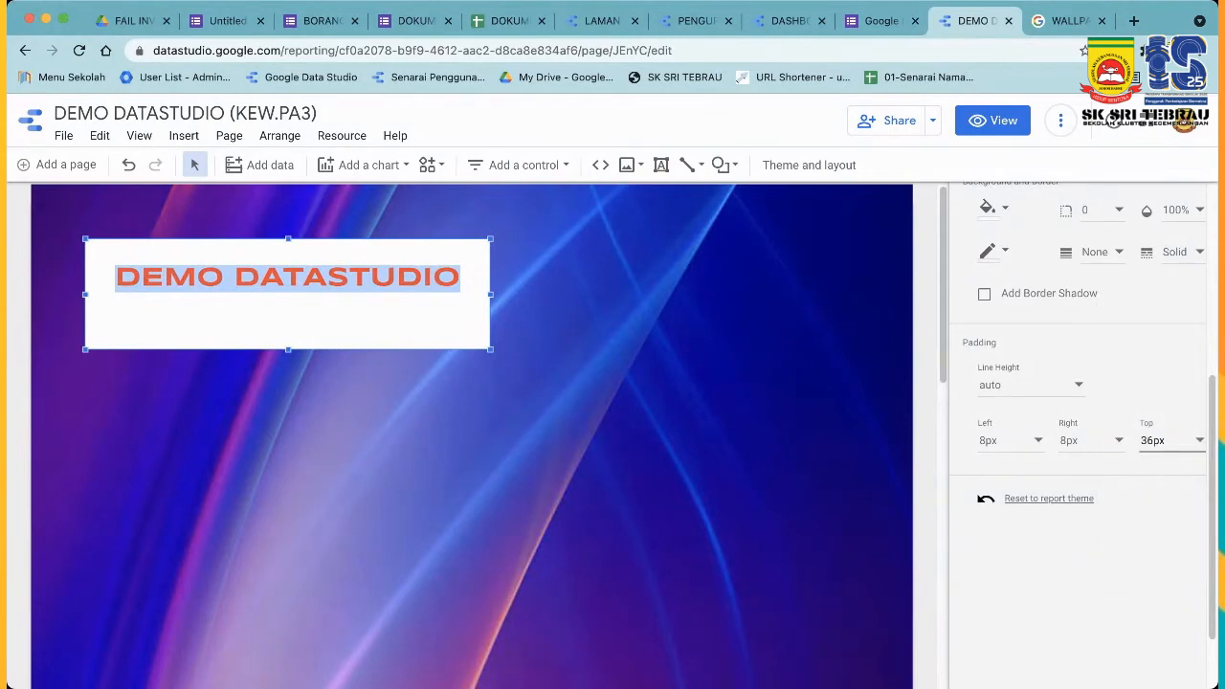
Resize the DEMO DATASTUDIO text box to be wider and slightly shorter, extending it from its lower-right corner.
left_click(575, 431)
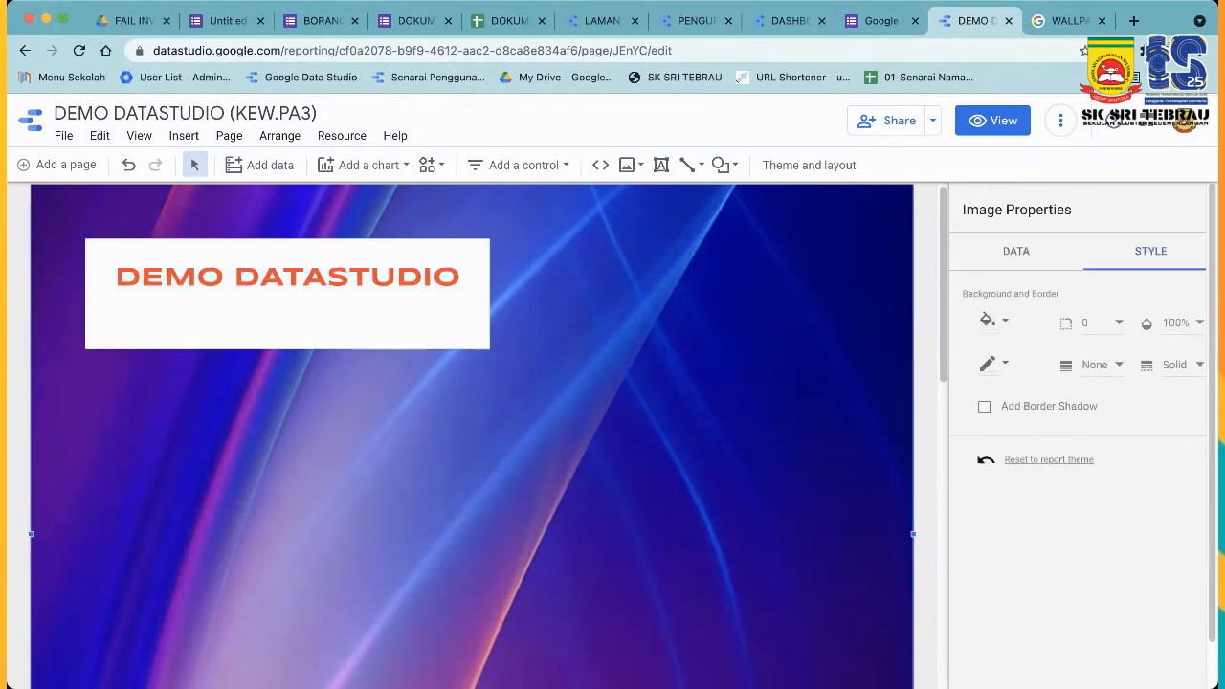
left_click(287, 316)
left_click_drag(490, 349, 563, 343)
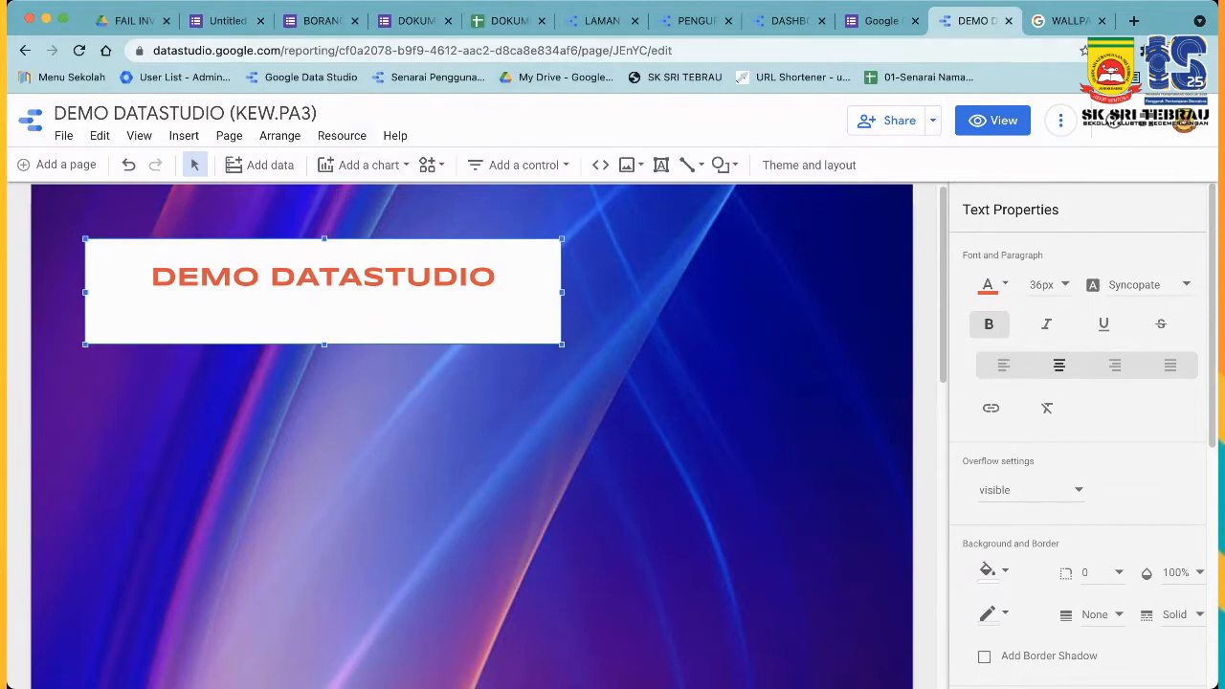
Review the fields of the report's added DOKUMEN PENDAFTARAN ASET data source, then return to the report page.
left_click(341, 135)
left_click(414, 167)
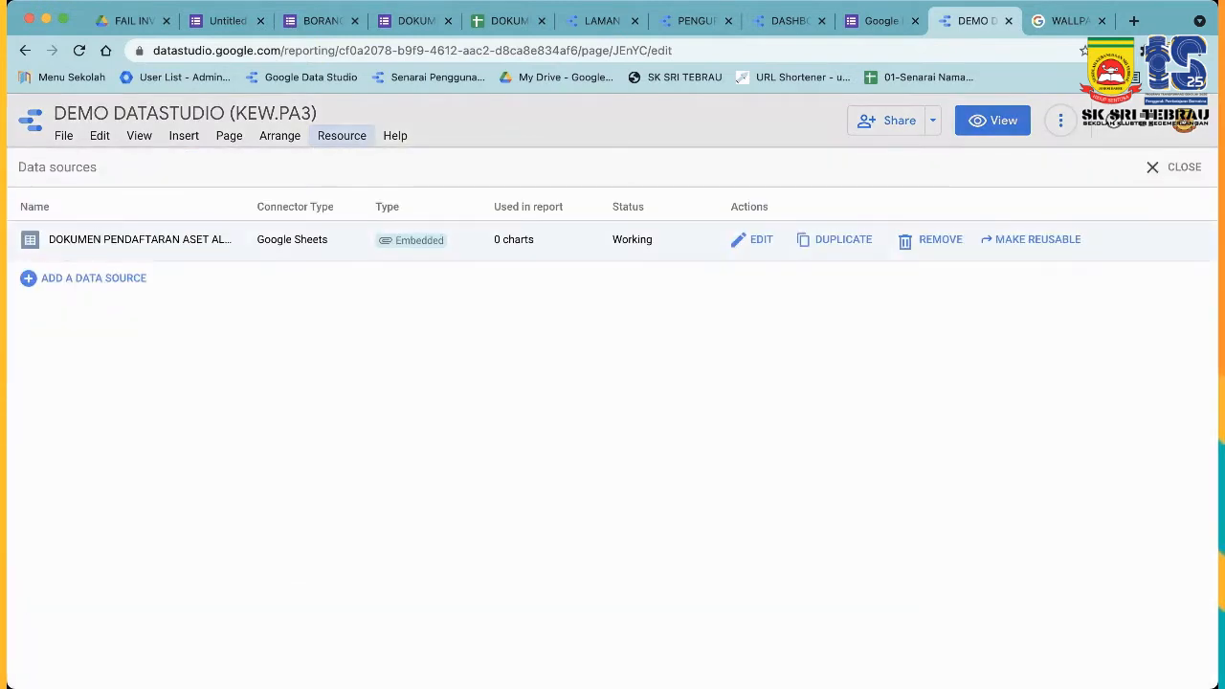
left_click(751, 239)
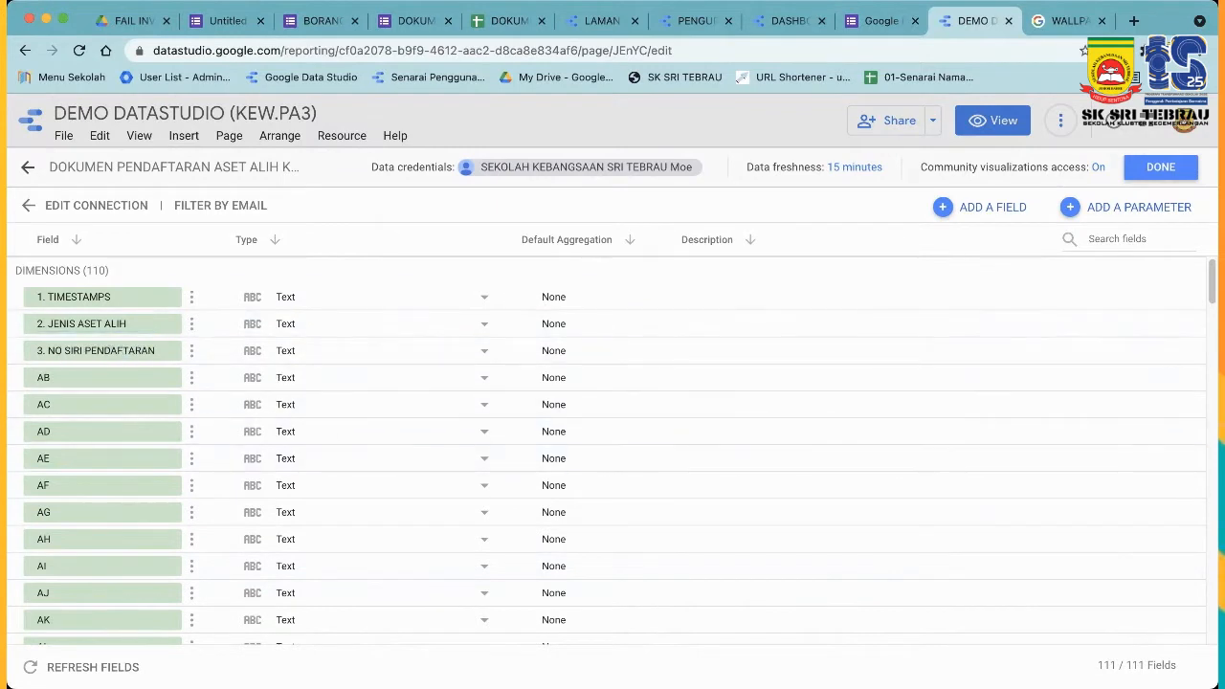
left_click(1161, 167)
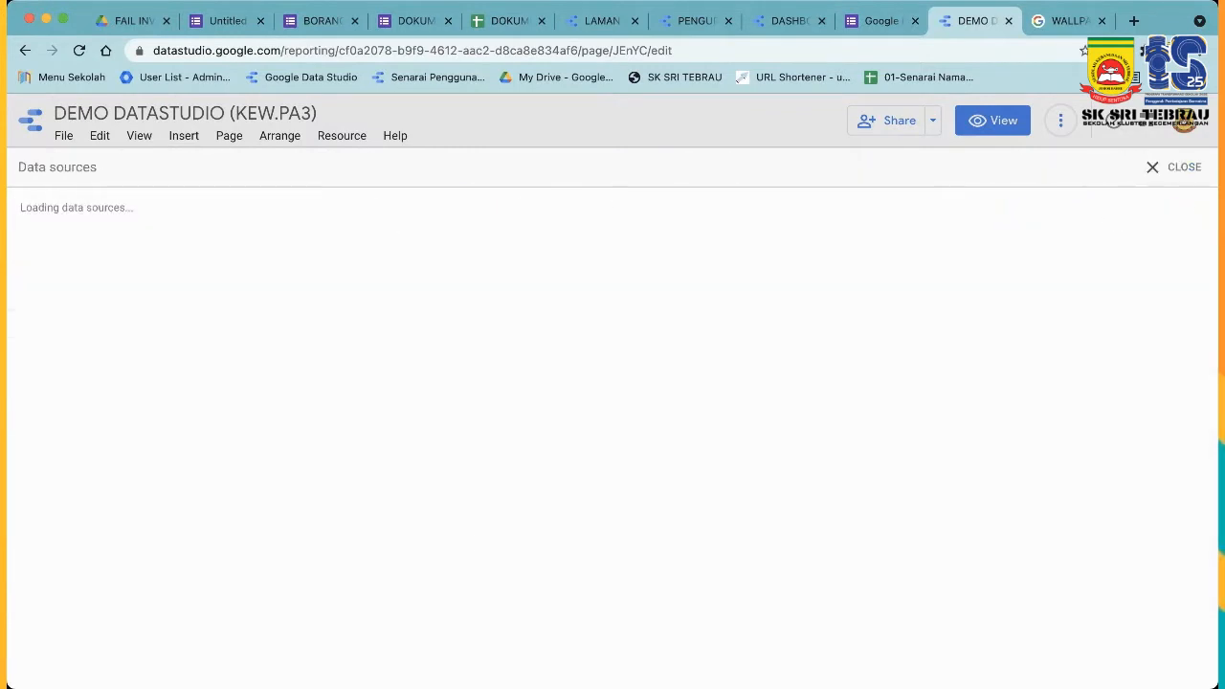
left_click(1161, 167)
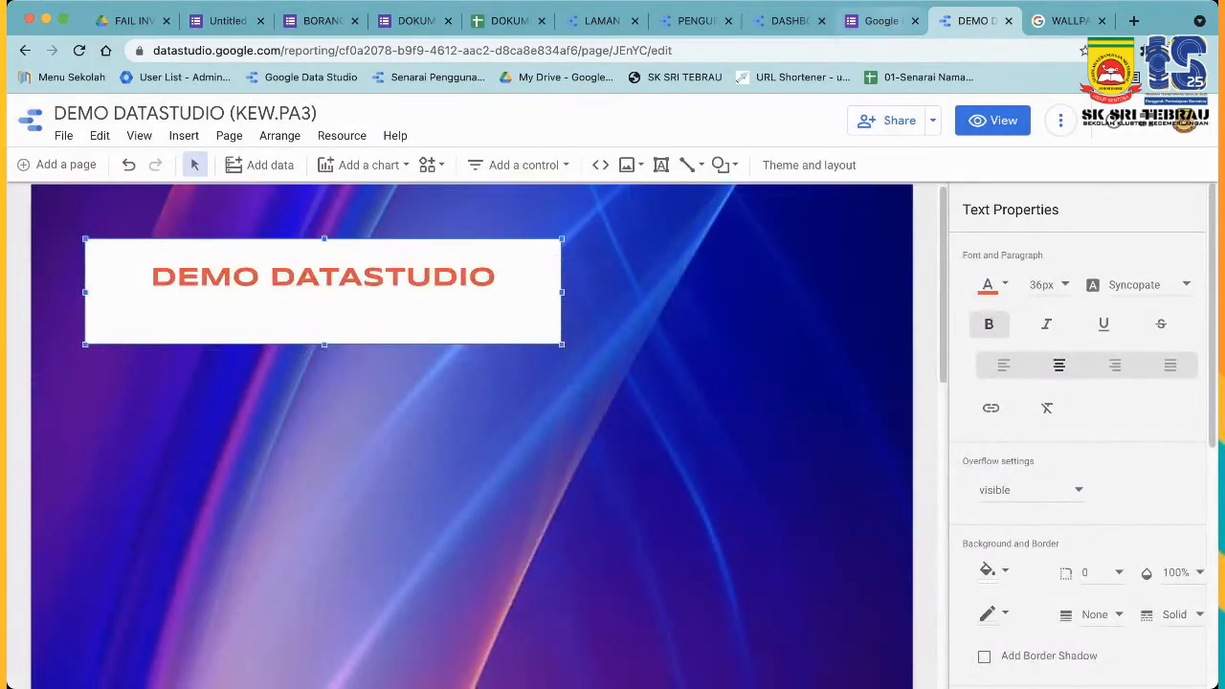
Switch to the DASHBOARD ASET ALIH KERAJAAN (SKST) report, copy it with the preselected data source, and compare the original with the copy.
left_click(785, 20)
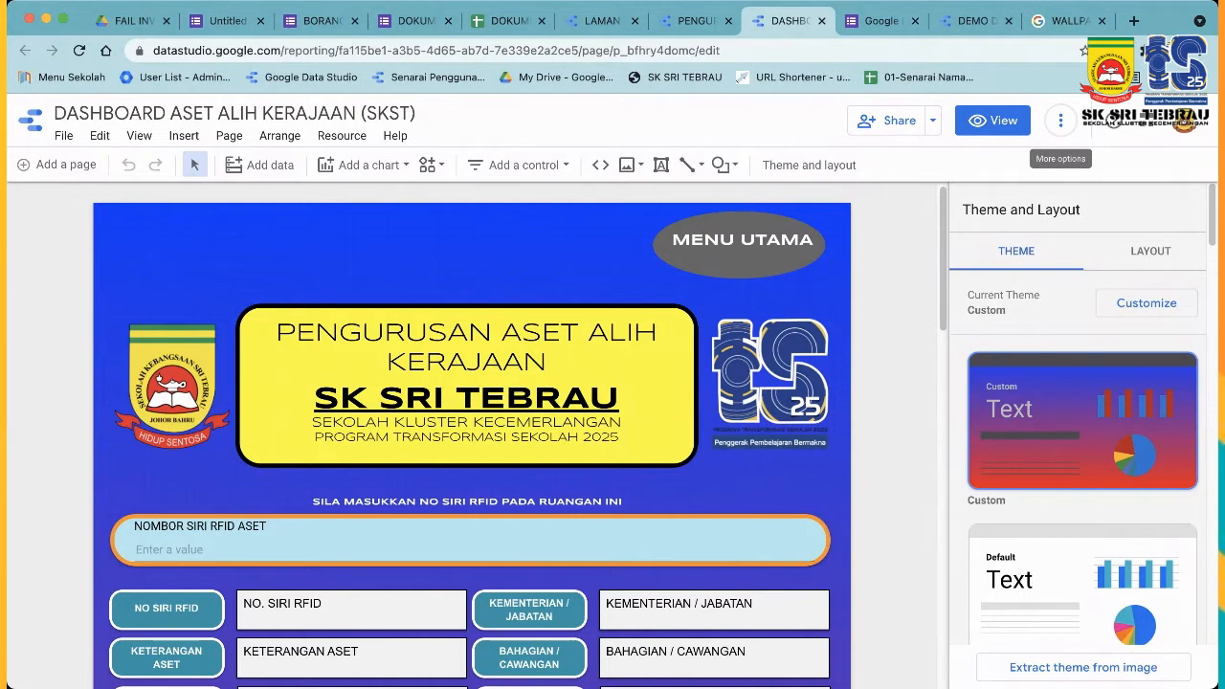
left_click(1060, 120)
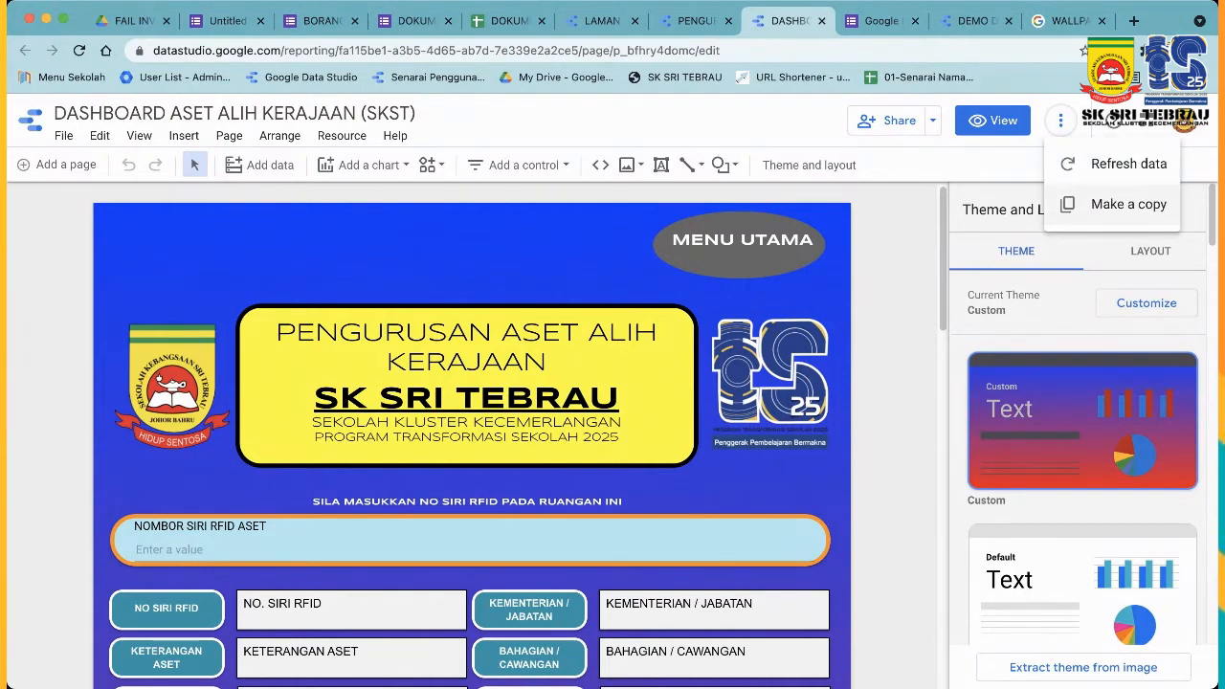
left_click(1120, 204)
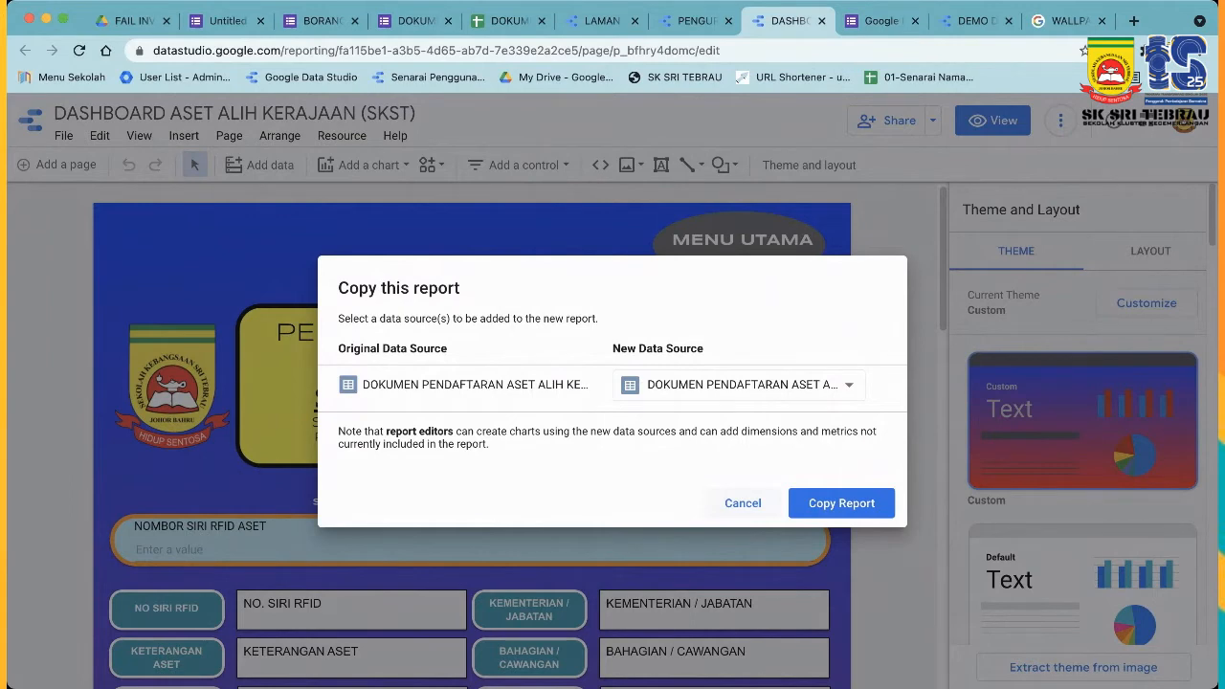
left_click(842, 504)
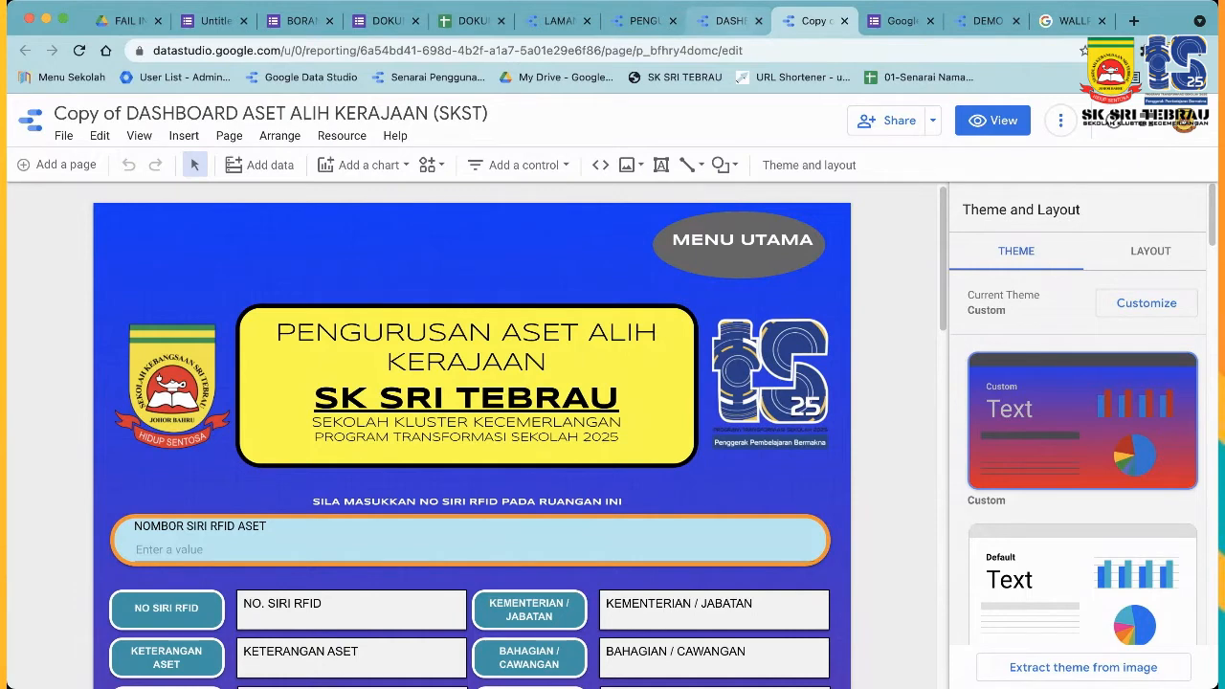
left_click(728, 20)
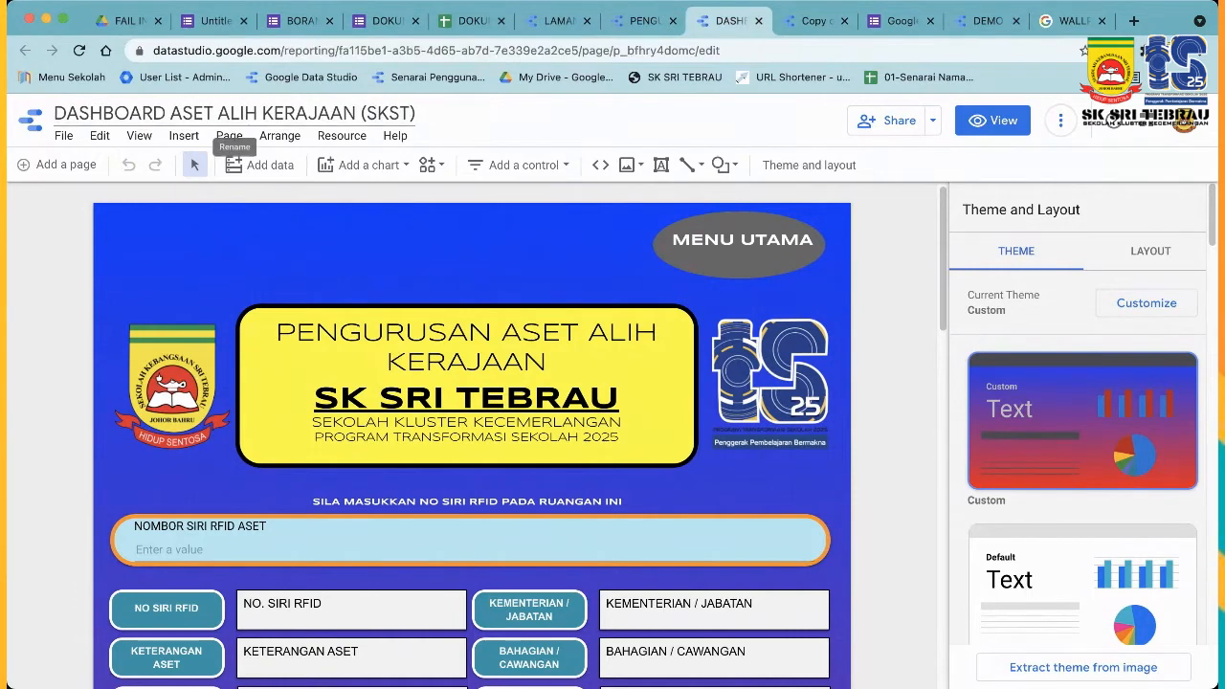
left_click(814, 20)
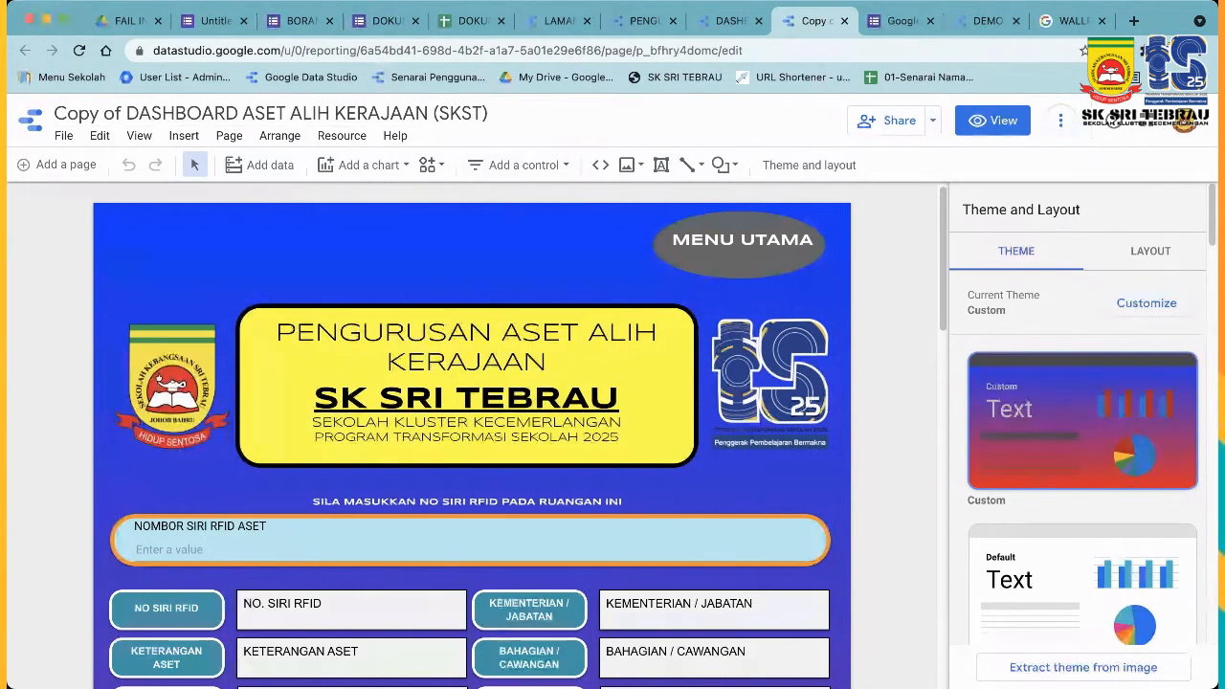
Reconnect the copied report's DOKUMEN PENDAFTARAN ASET data source to its Form Responses 1 worksheet and apply the connection changes.
scroll(522, 437, "down", 2)
scroll(472, 437, "up", 2)
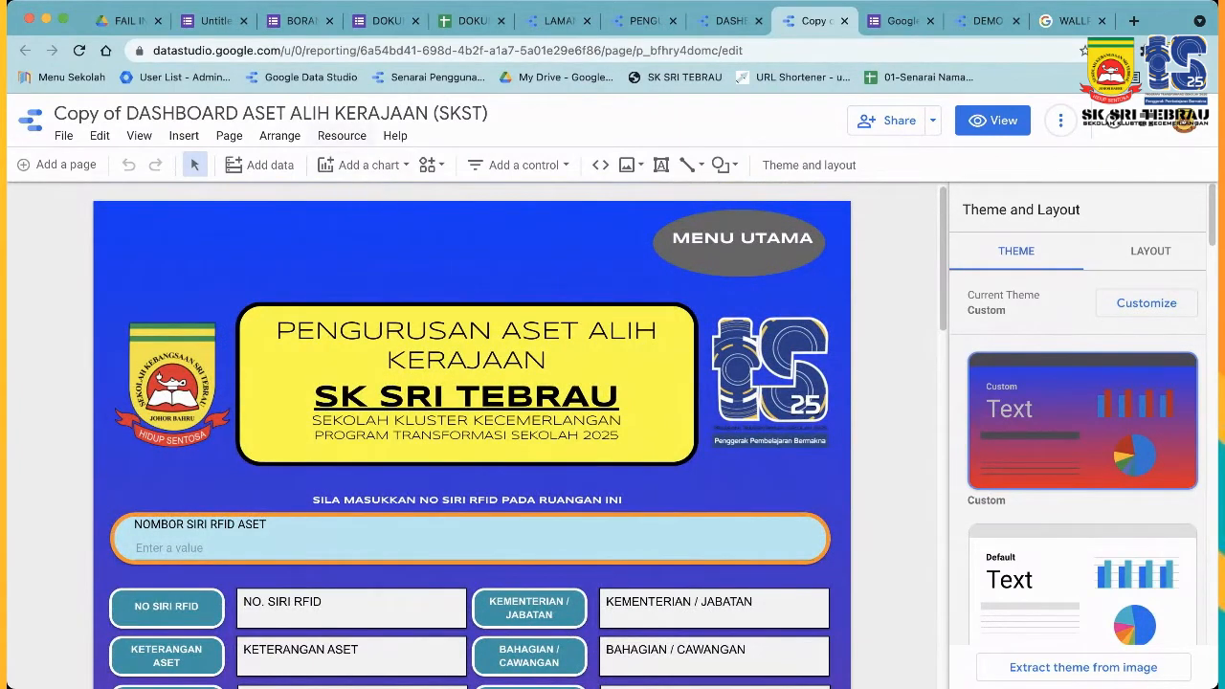
left_click(342, 135)
left_click(414, 166)
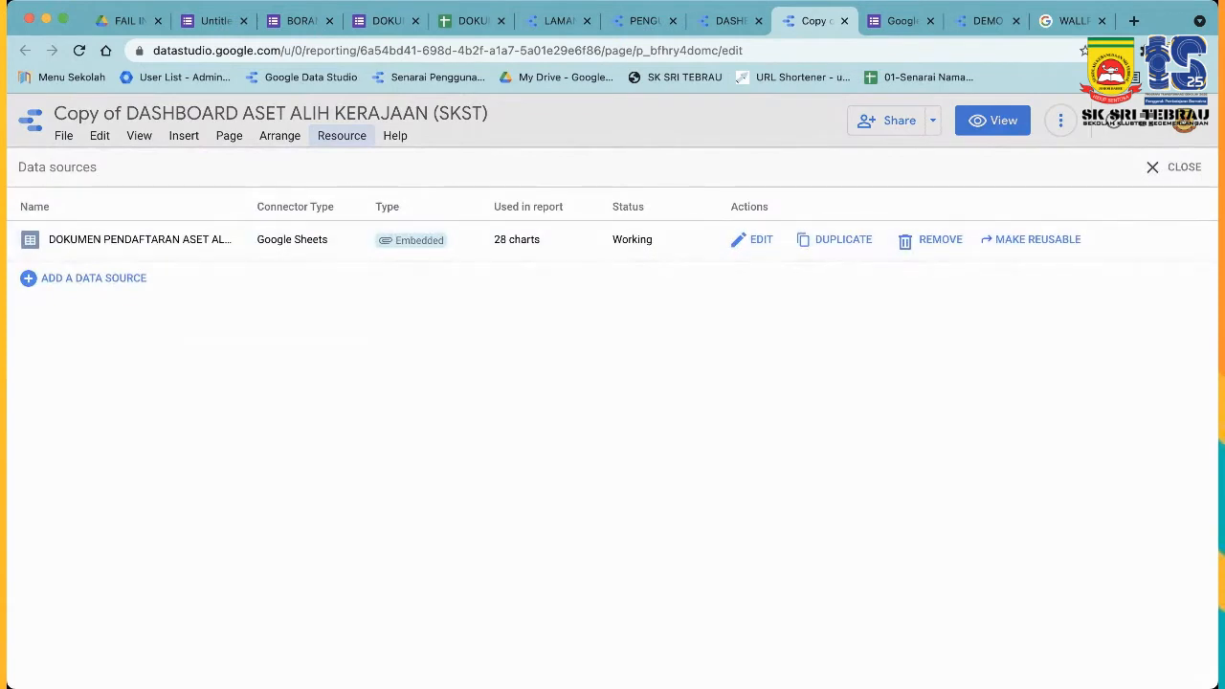
left_click(753, 240)
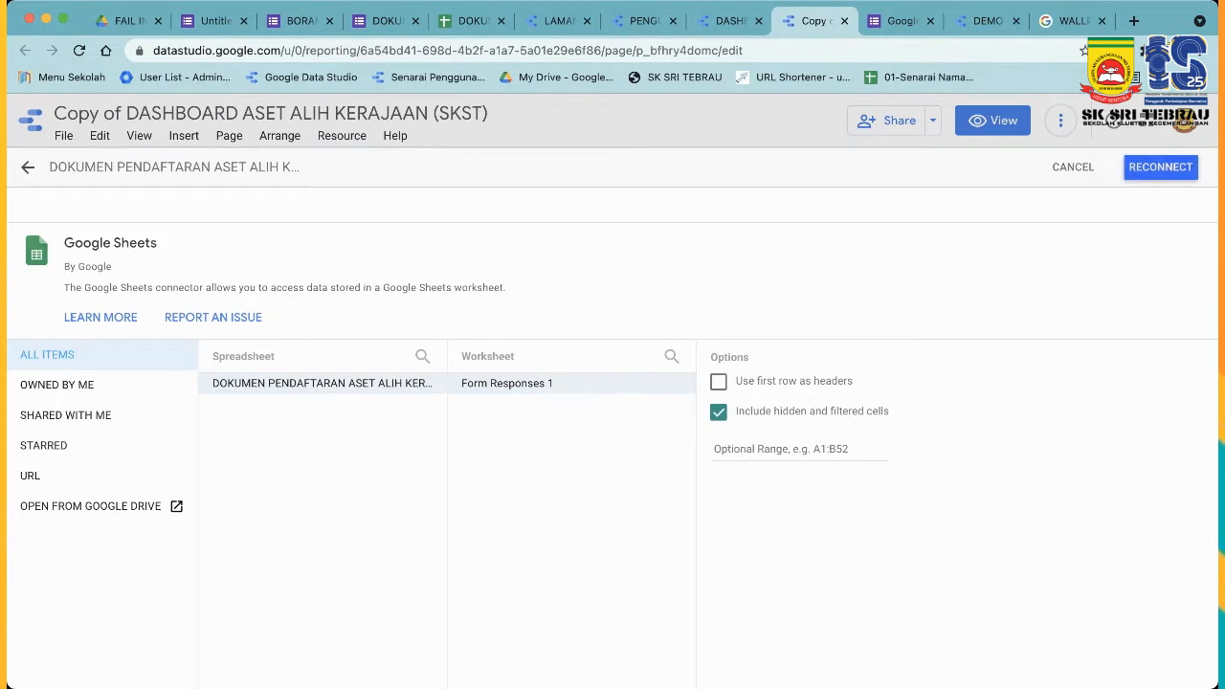
left_click(1160, 167)
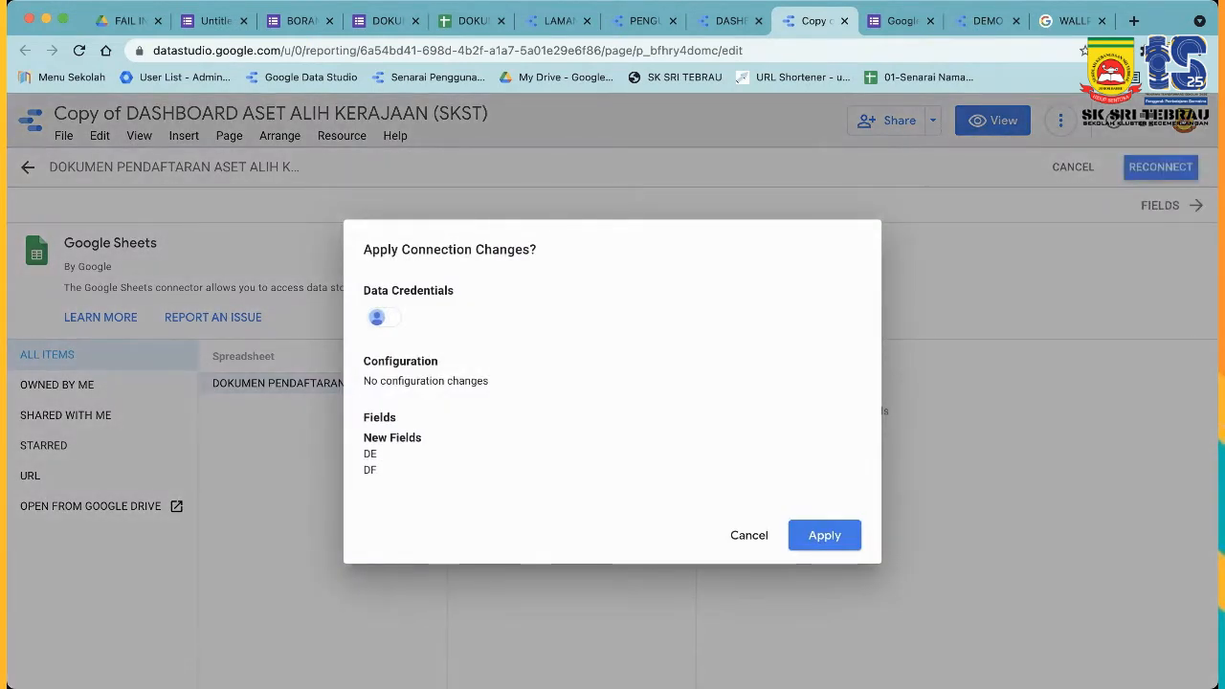
left_click(824, 536)
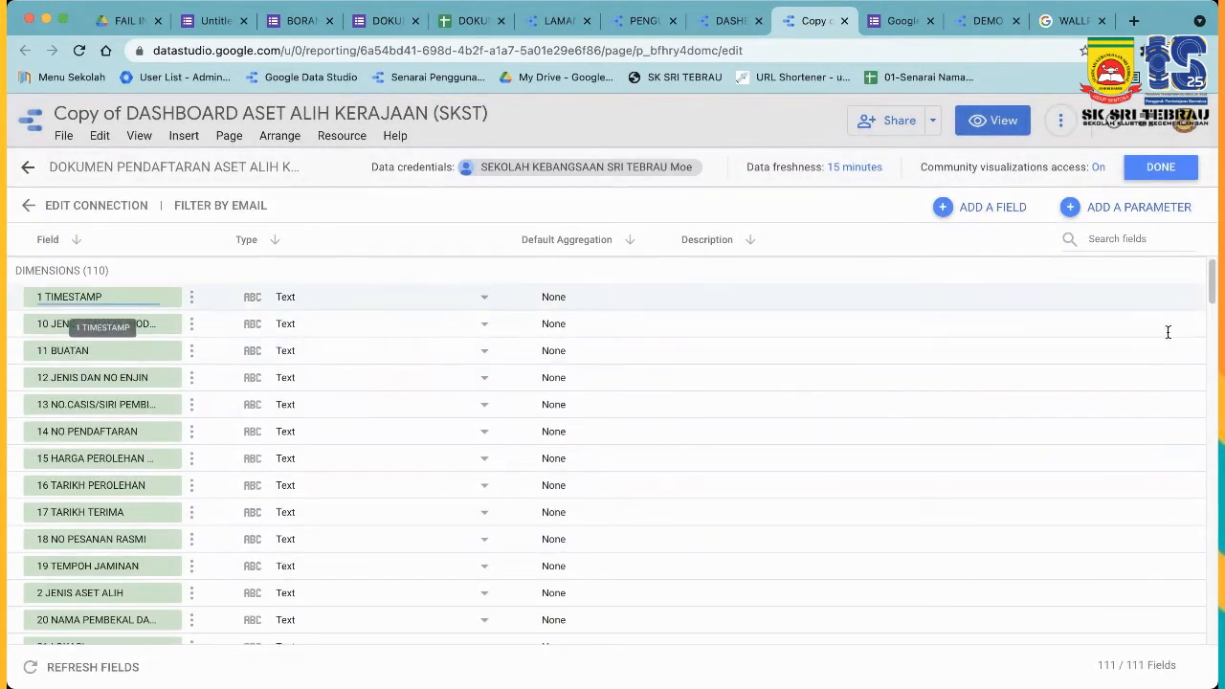
Review the field list of the reconnected data source, and return to the copied report page.
scroll(1187, 512, "down", 4)
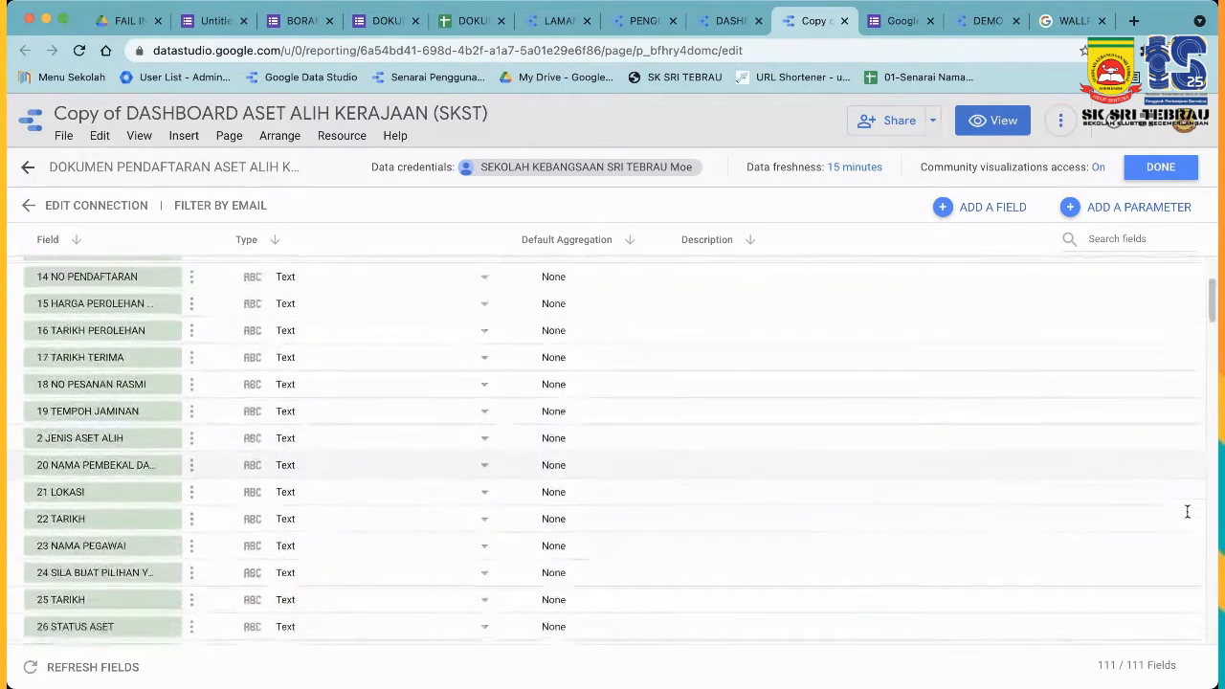
scroll(1187, 512, "down", 3)
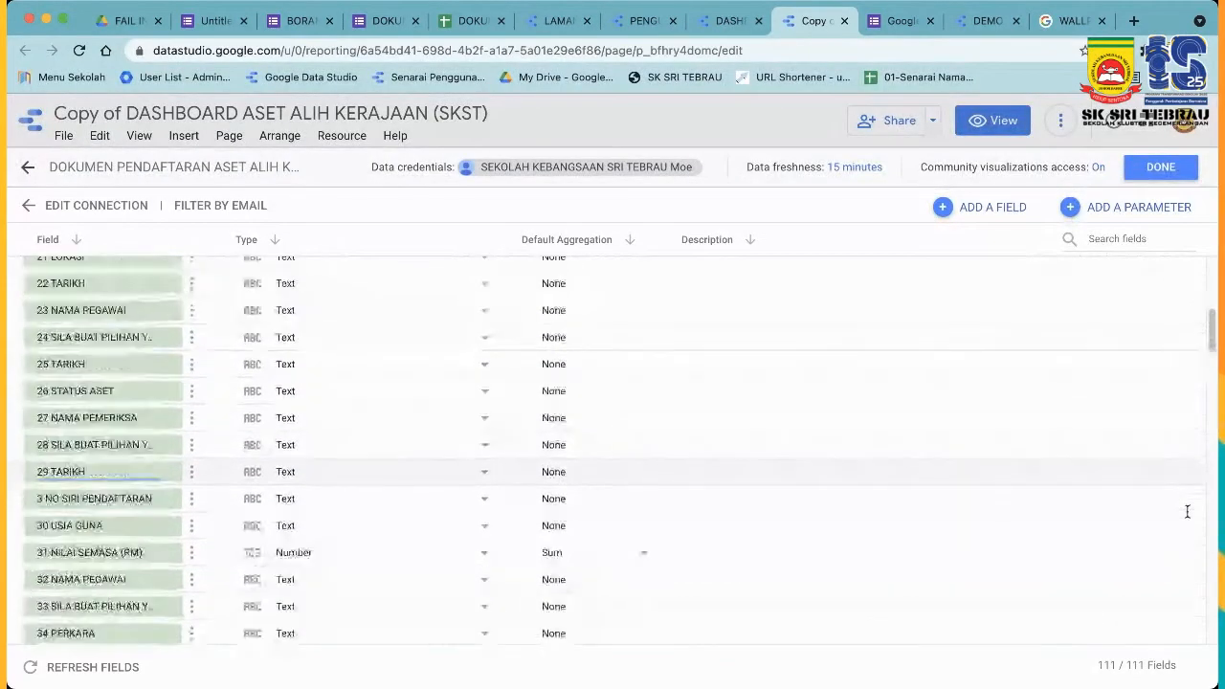
scroll(1186, 512, "down", 6)
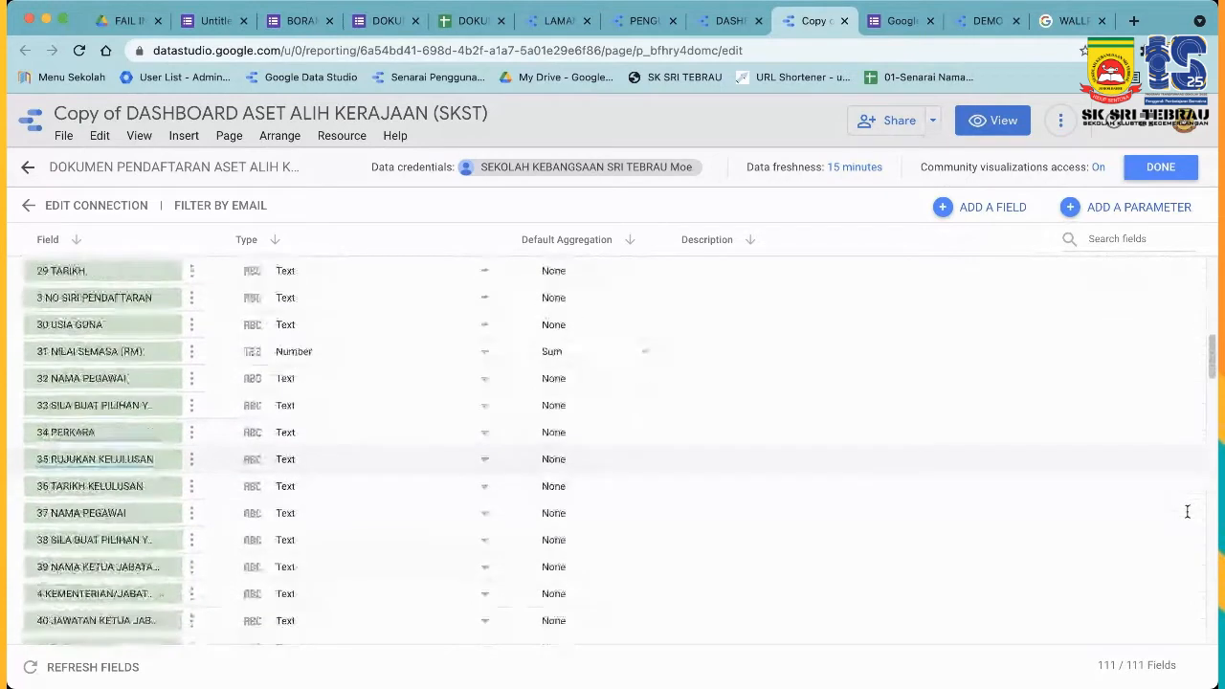
scroll(1187, 512, "down", 5)
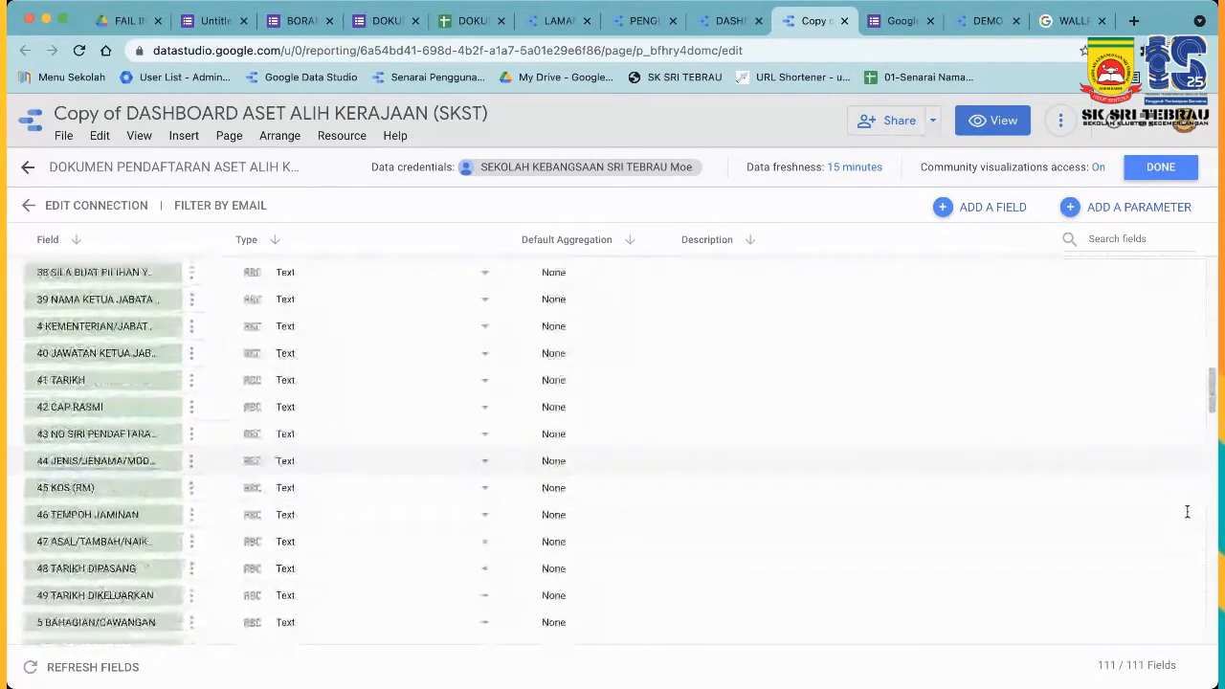
scroll(1186, 512, "down", 4)
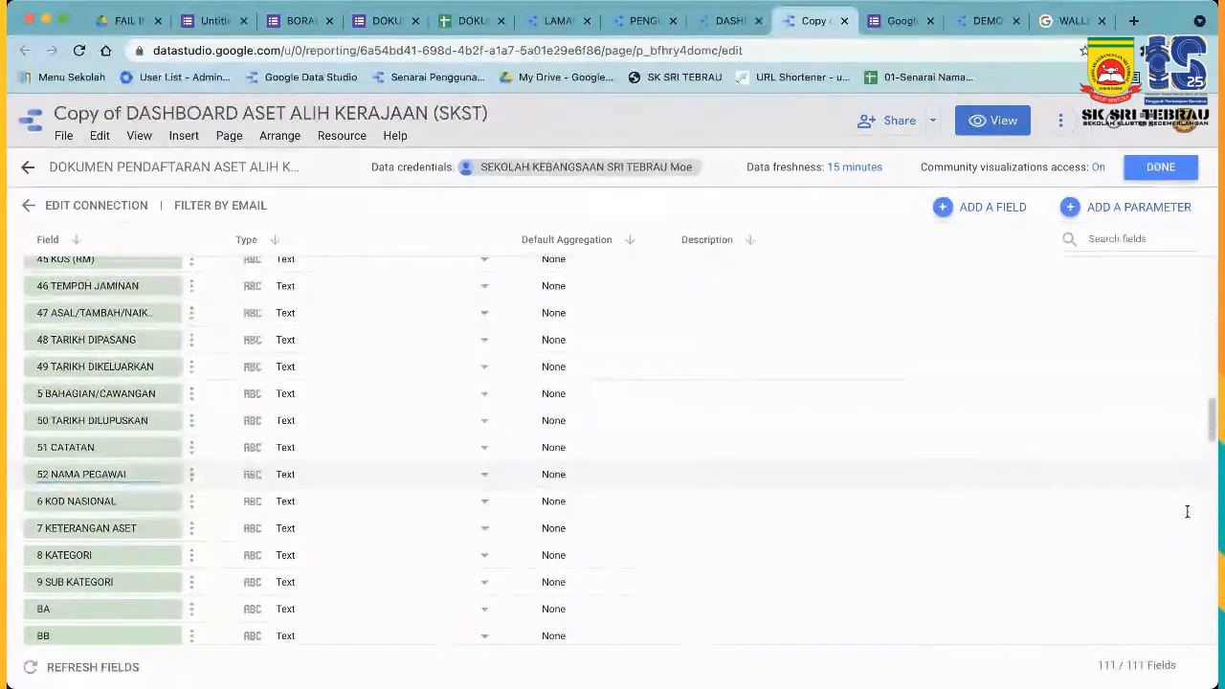
scroll(1187, 512, "down", 1)
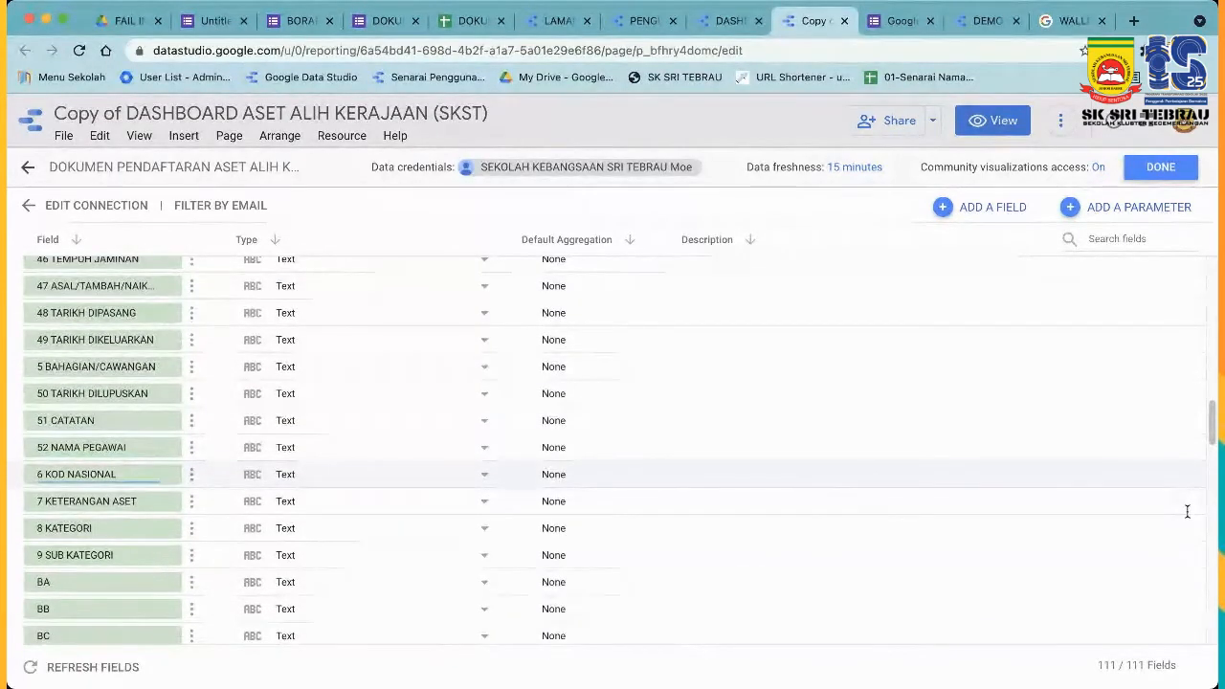
scroll(1194, 478, "up", 1)
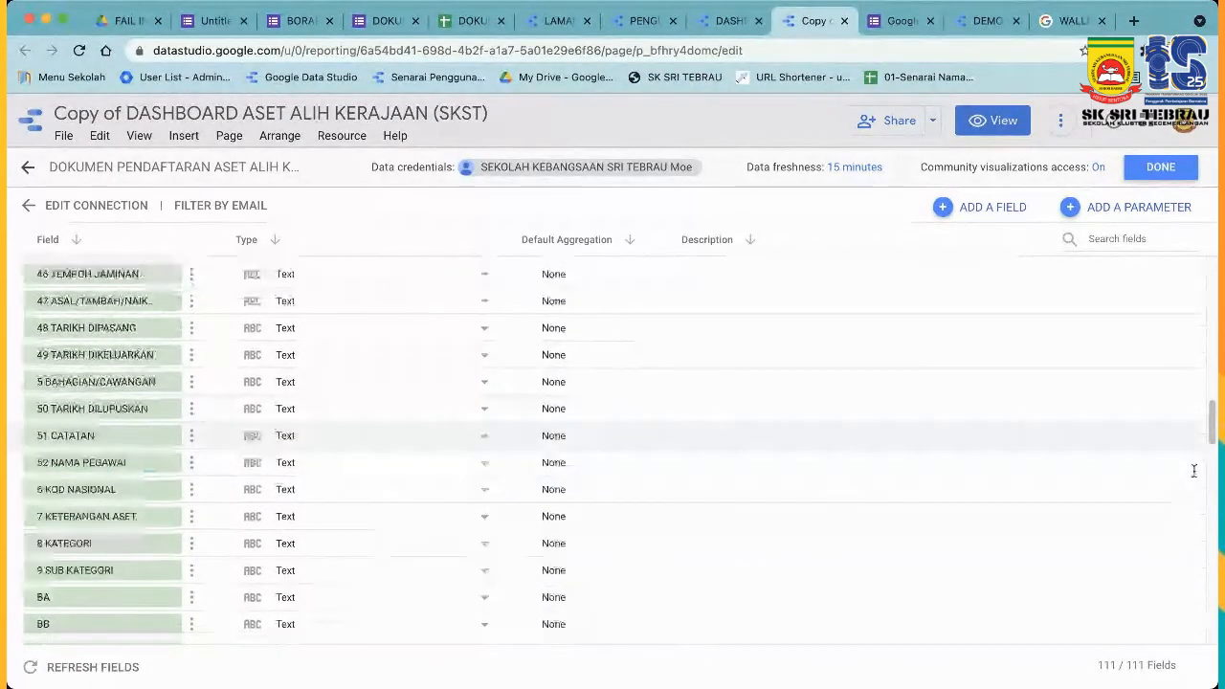
scroll(1193, 470, "up", 8)
scroll(1194, 470, "up", 6)
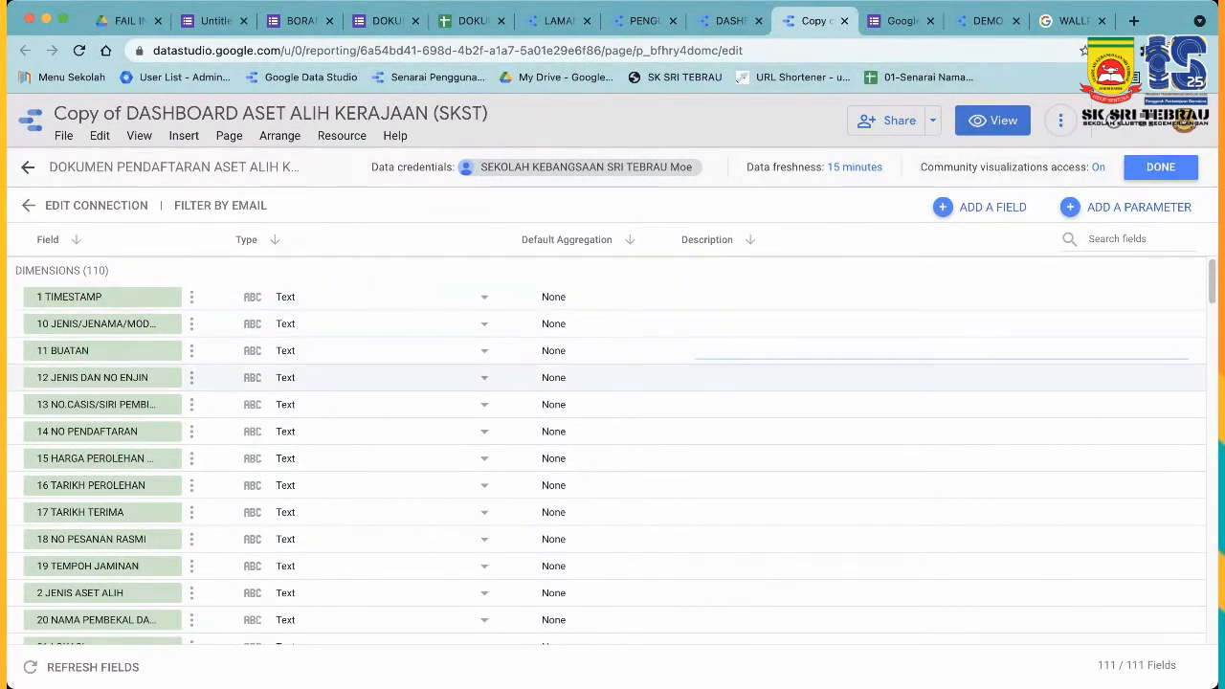
left_click(941, 328)
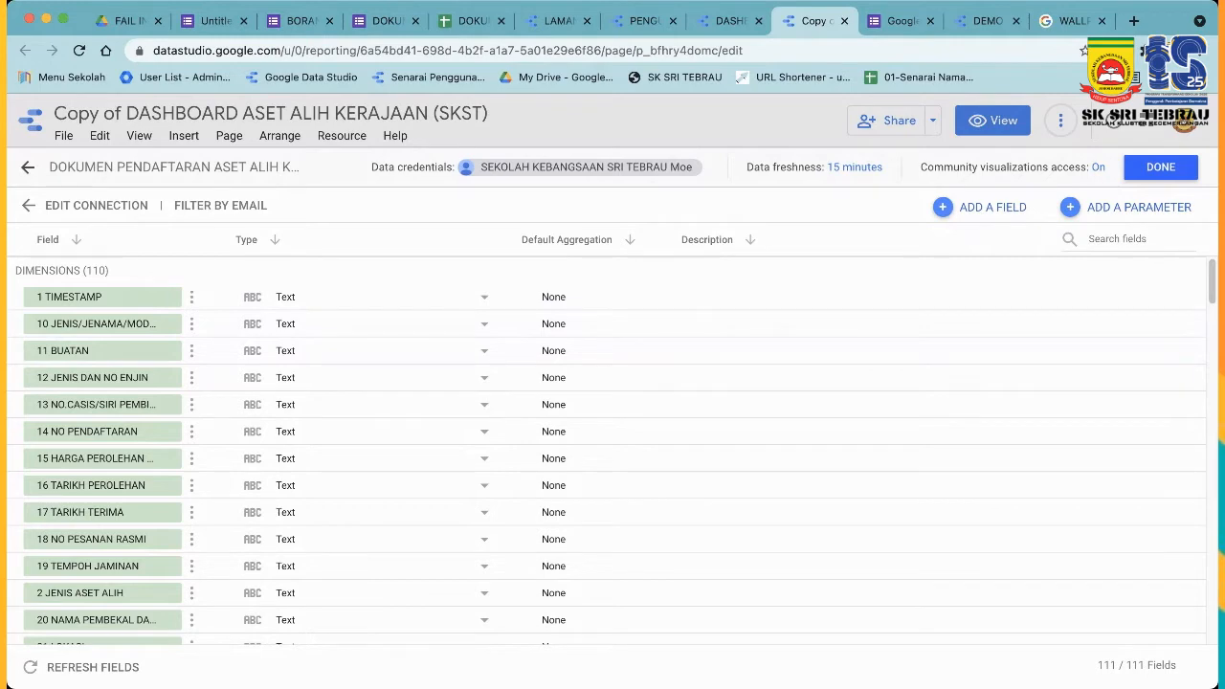
left_click(1160, 166)
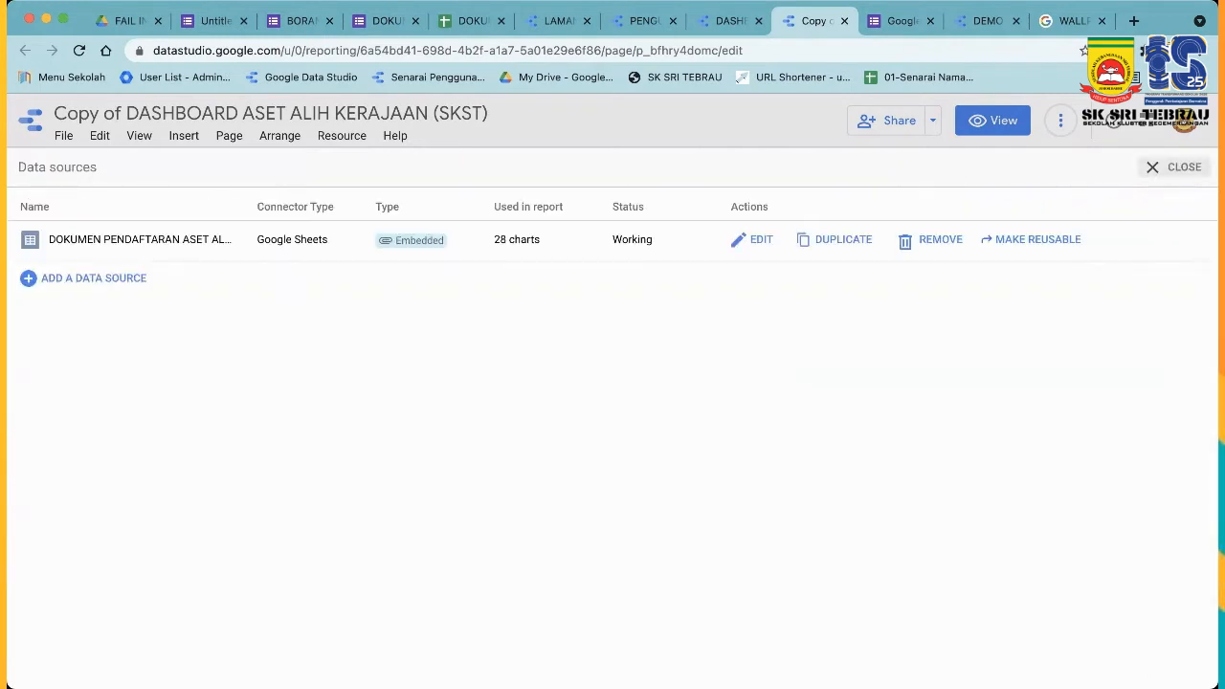
left_click(1160, 167)
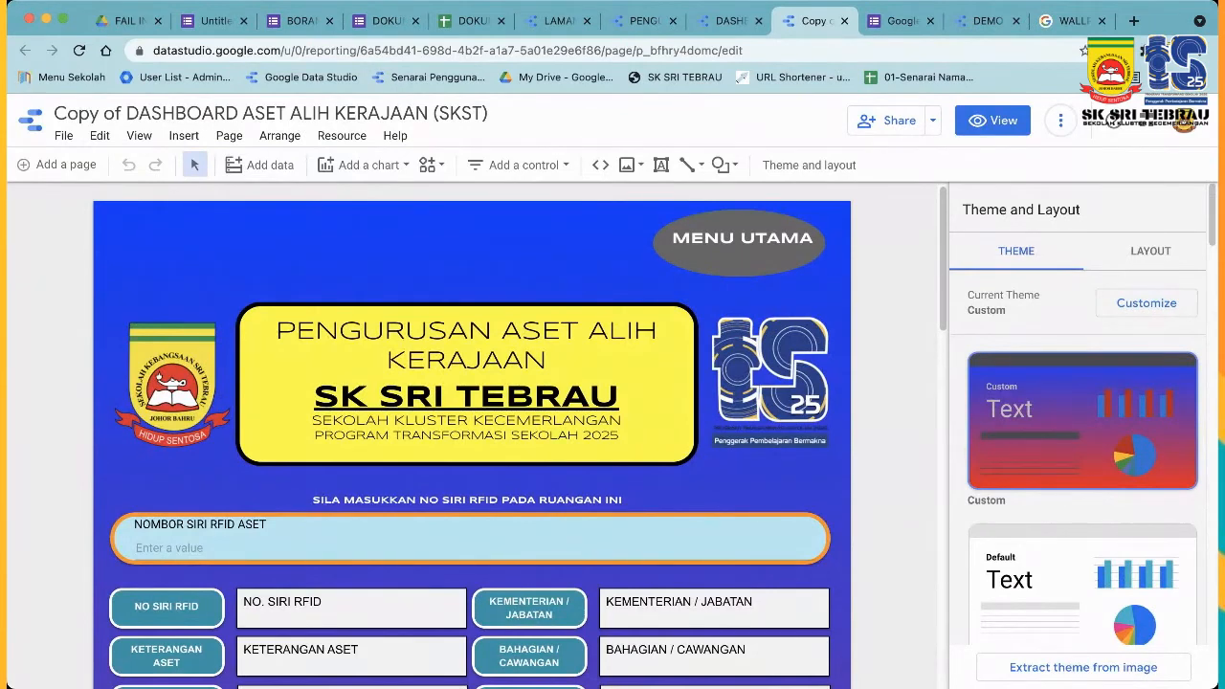
Examine the copied dashboard's layout, from the RFID input box through the asset details to the PEMERIKSAAN ASET section.
scroll(469, 431, "down", 1)
scroll(469, 431, "down", 3)
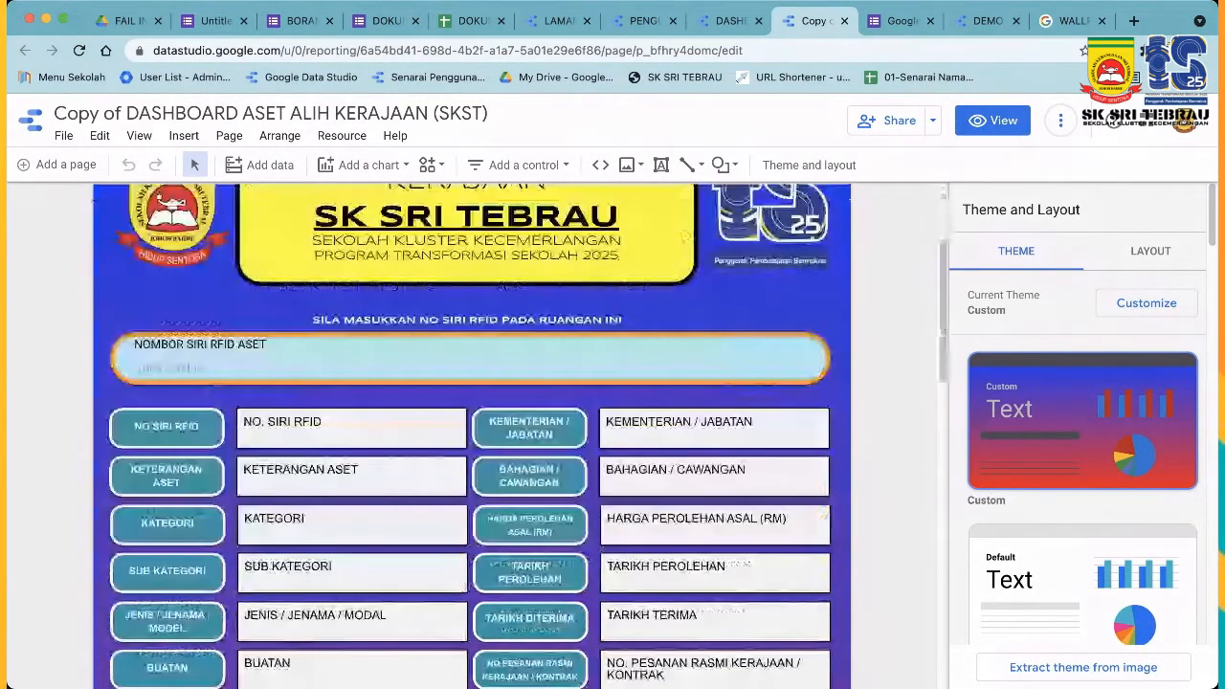
scroll(469, 430, "down", 5)
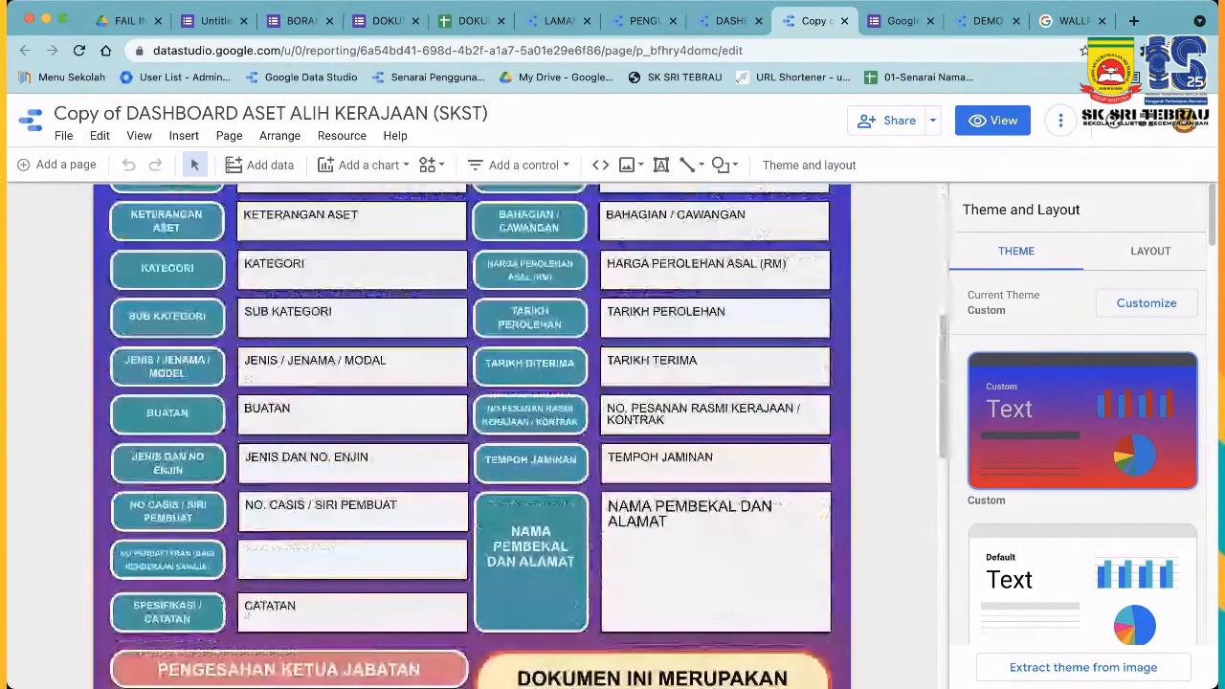
scroll(469, 431, "down", 5)
scroll(469, 431, "down", 10)
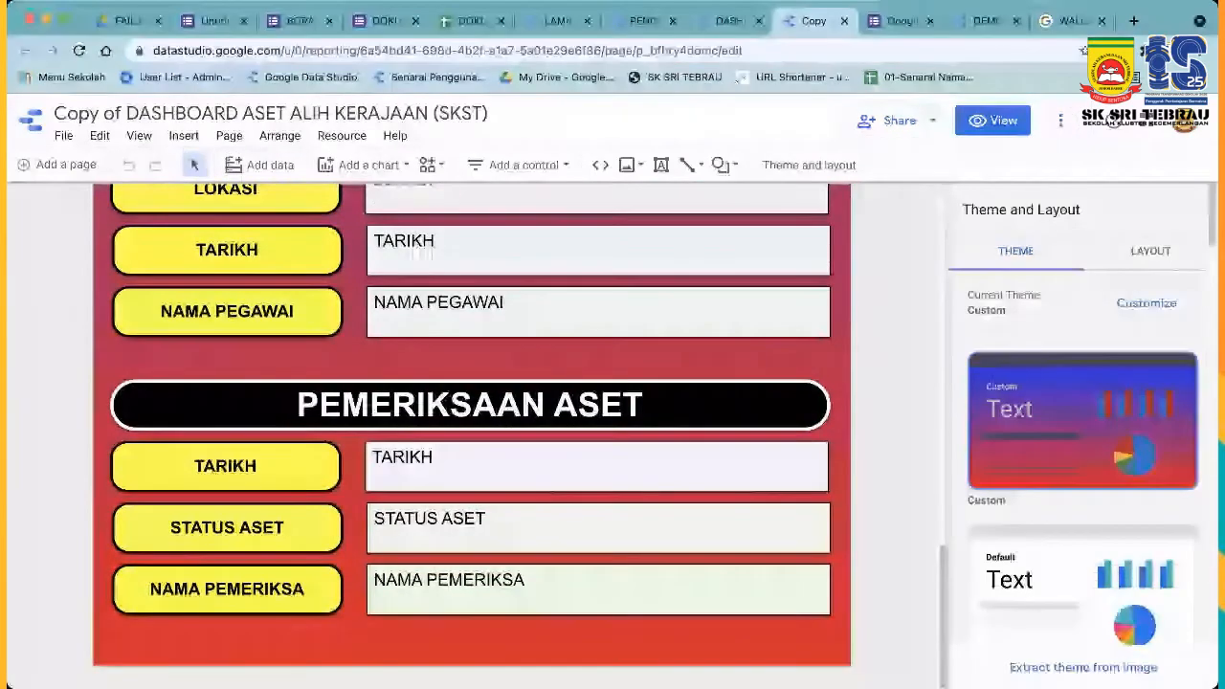
scroll(469, 431, "up", 7)
scroll(469, 430, "up", 15)
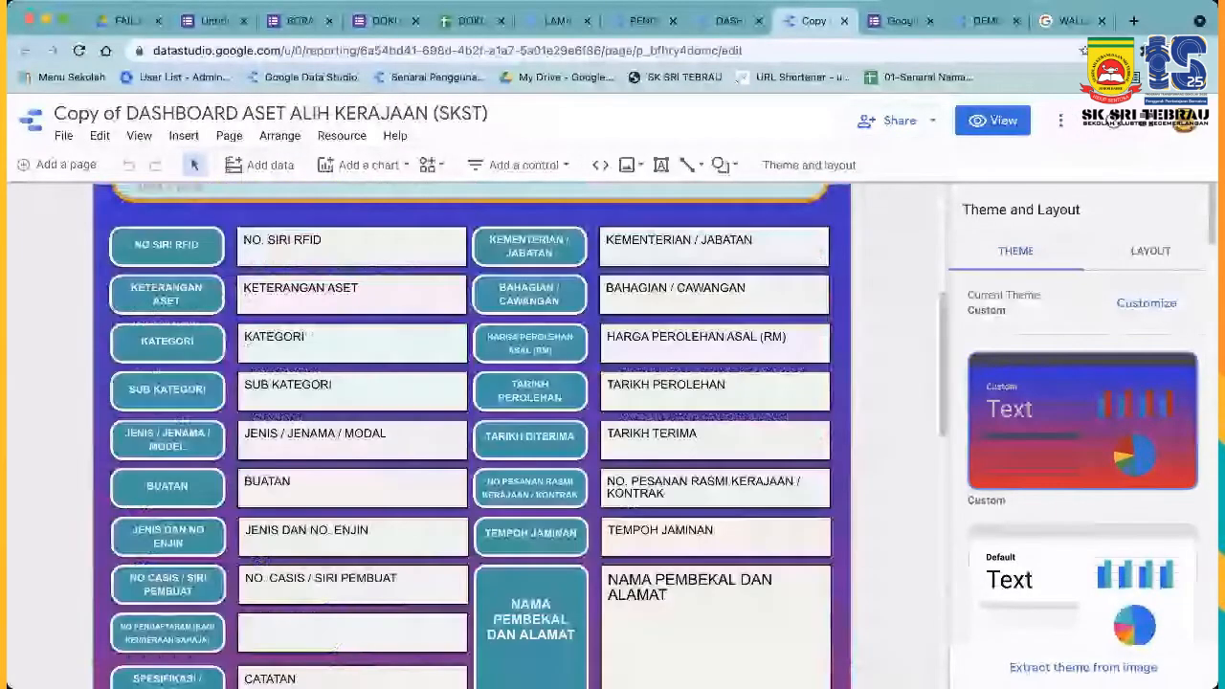
scroll(469, 431, "down", 2)
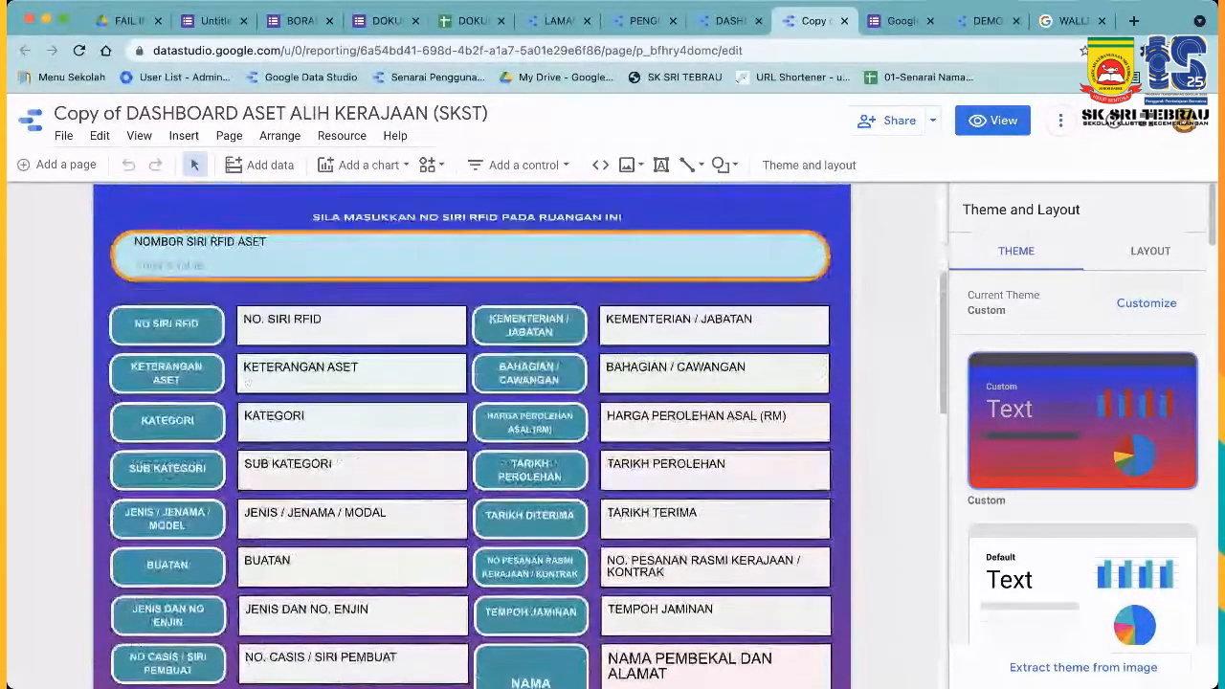
scroll(469, 431, "up", 2)
scroll(469, 431, "down", 3)
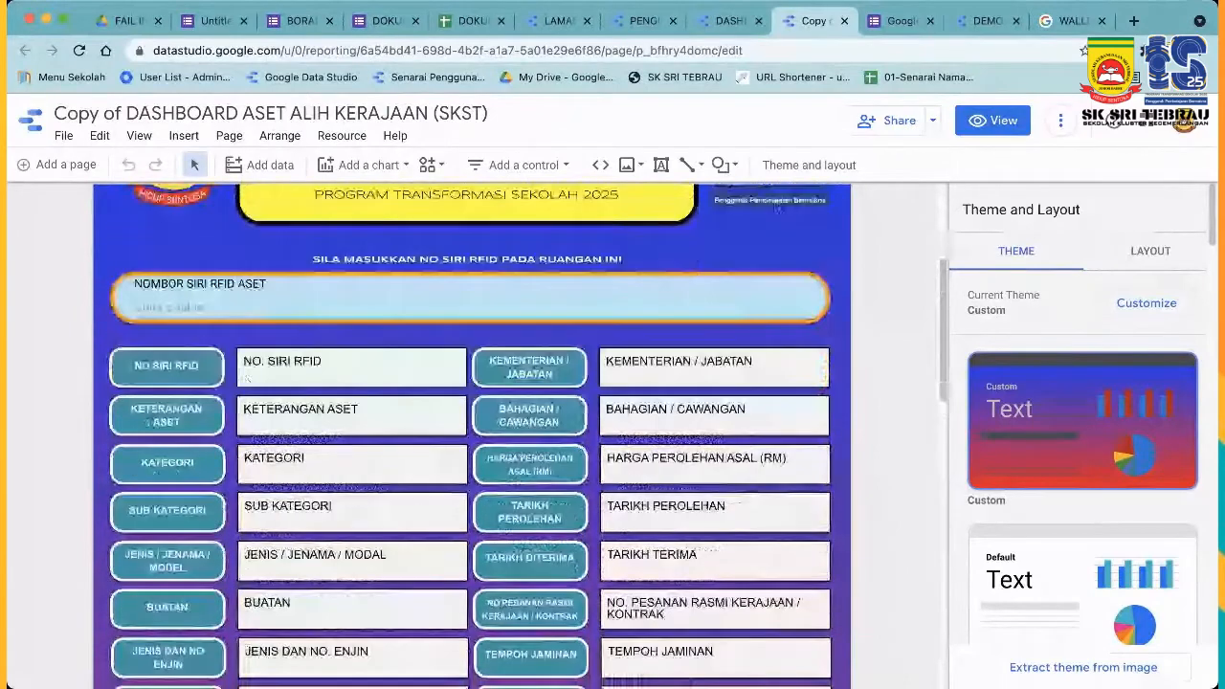
scroll(469, 431, "down", 2)
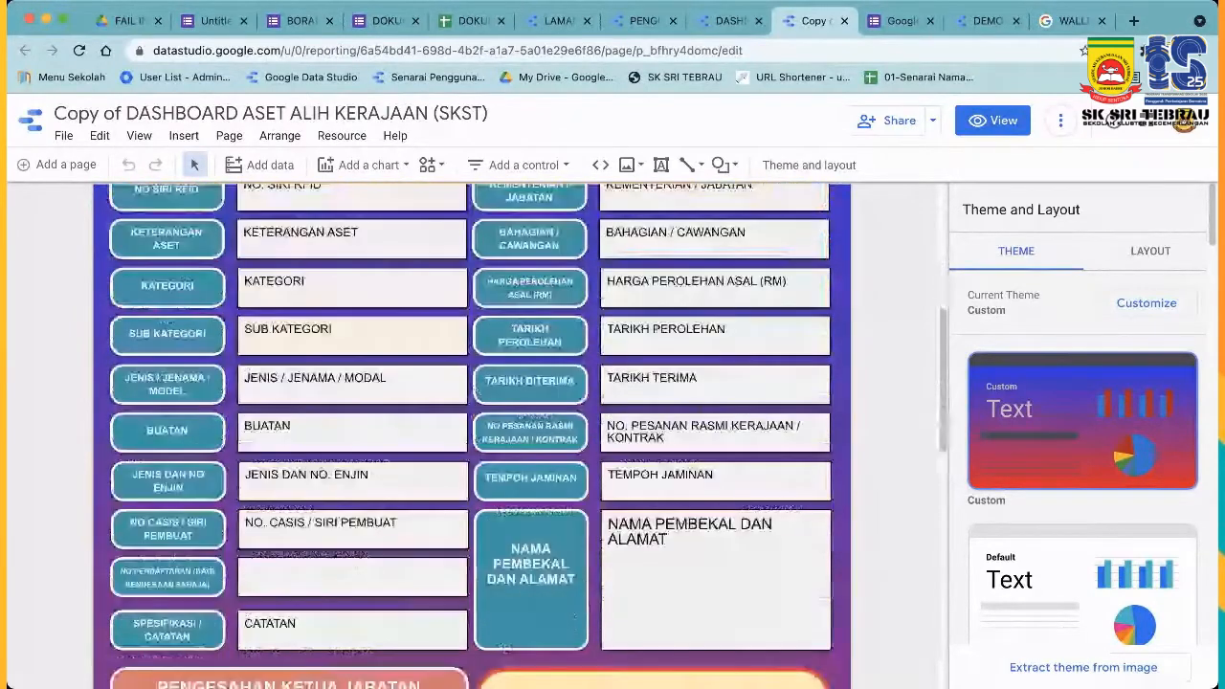
scroll(469, 431, "up", 3)
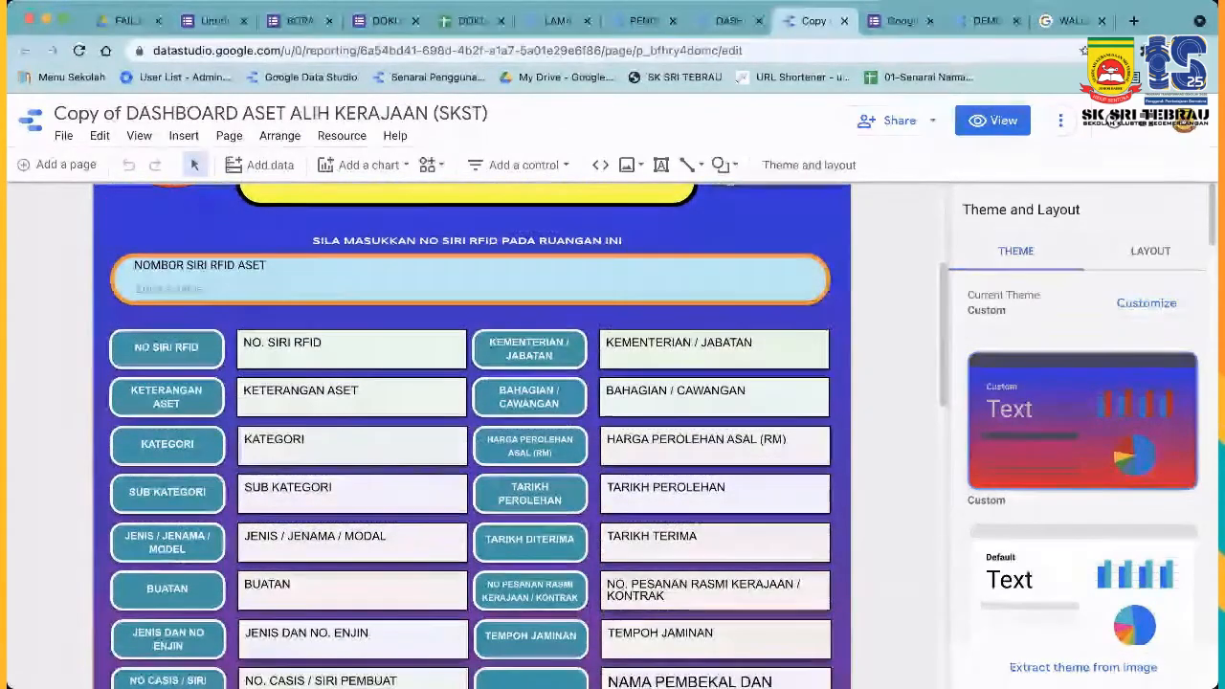
Select the NOMBOR SIRI RFID ASET input box and examine its control field, the available fields and the page sections below it.
left_click(469, 278)
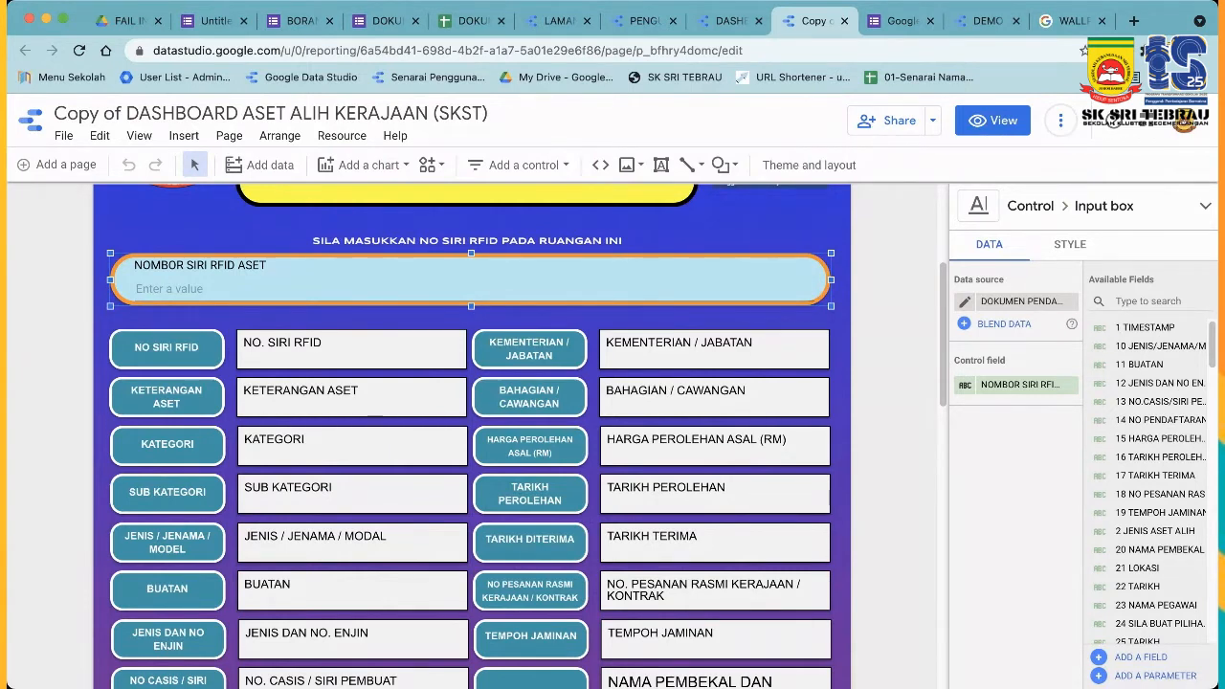
scroll(469, 435, "up", 2)
scroll(469, 436, "down", 3)
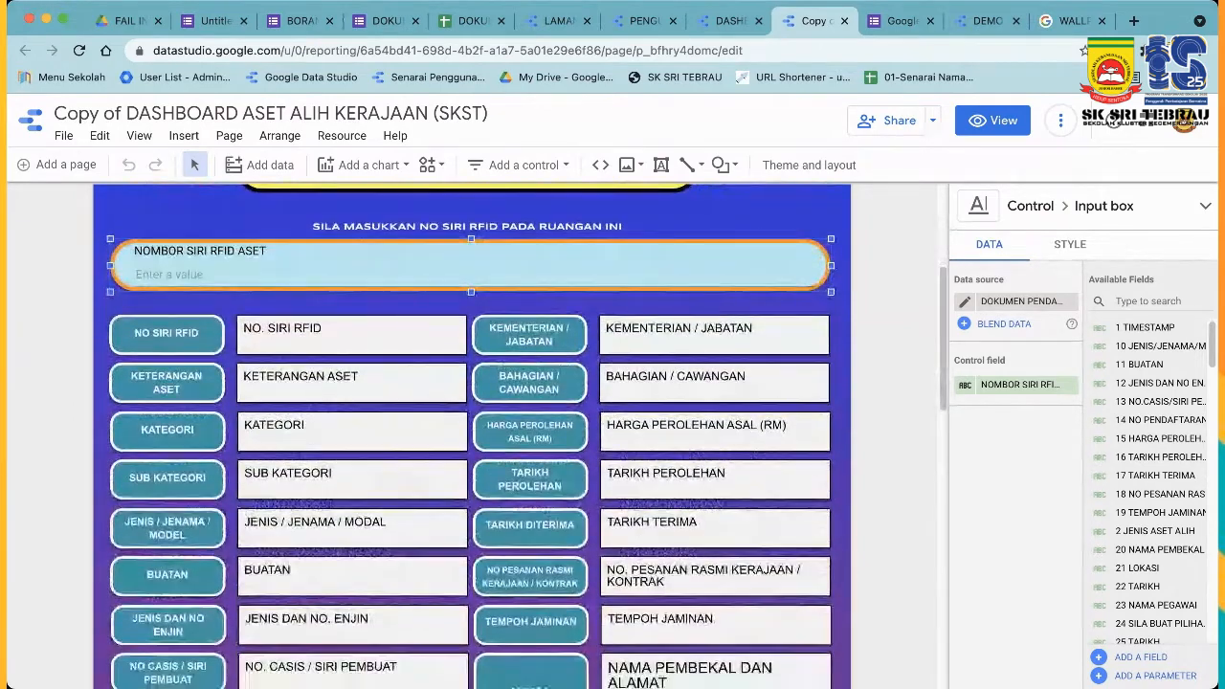
scroll(469, 435, "down", 3)
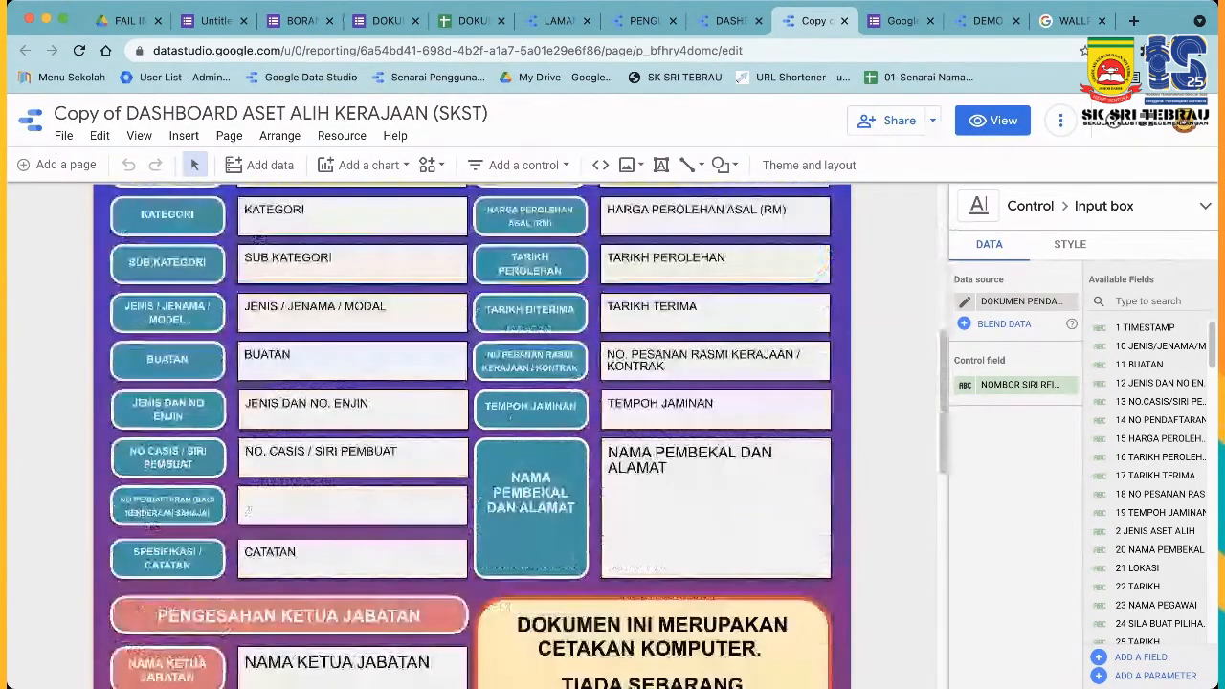
scroll(469, 435, "down", 5)
scroll(469, 435, "down", 6)
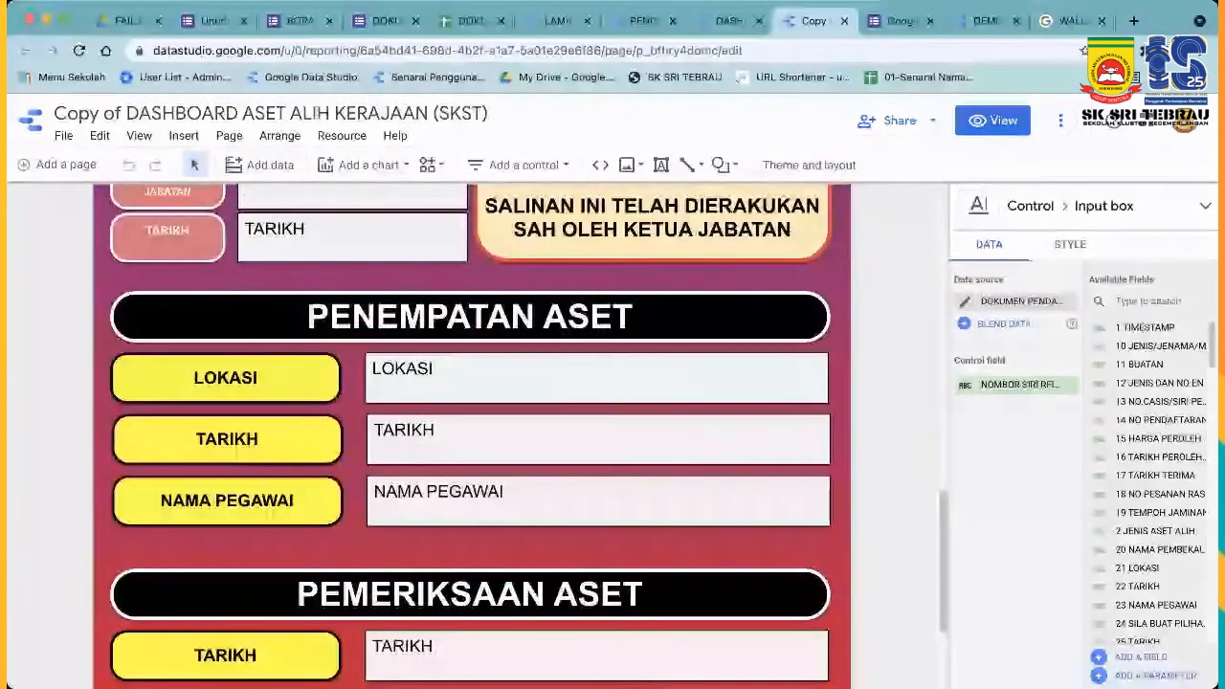
scroll(469, 436, "up", 20)
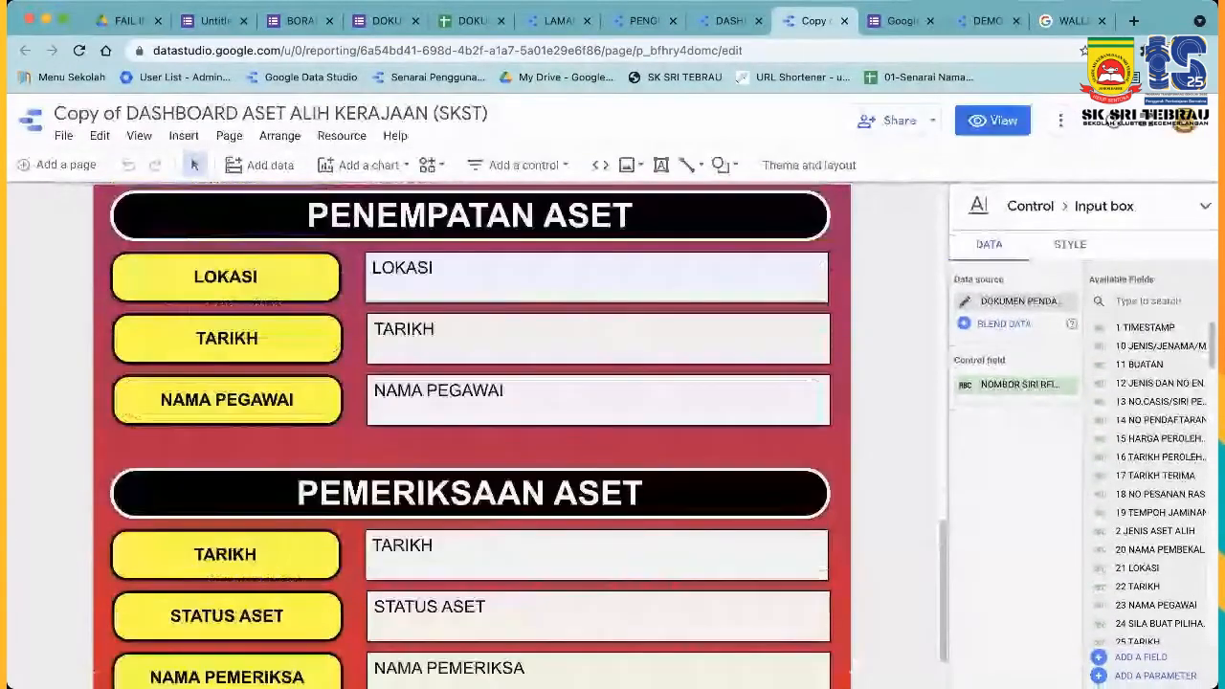
scroll(469, 436, "down", 3)
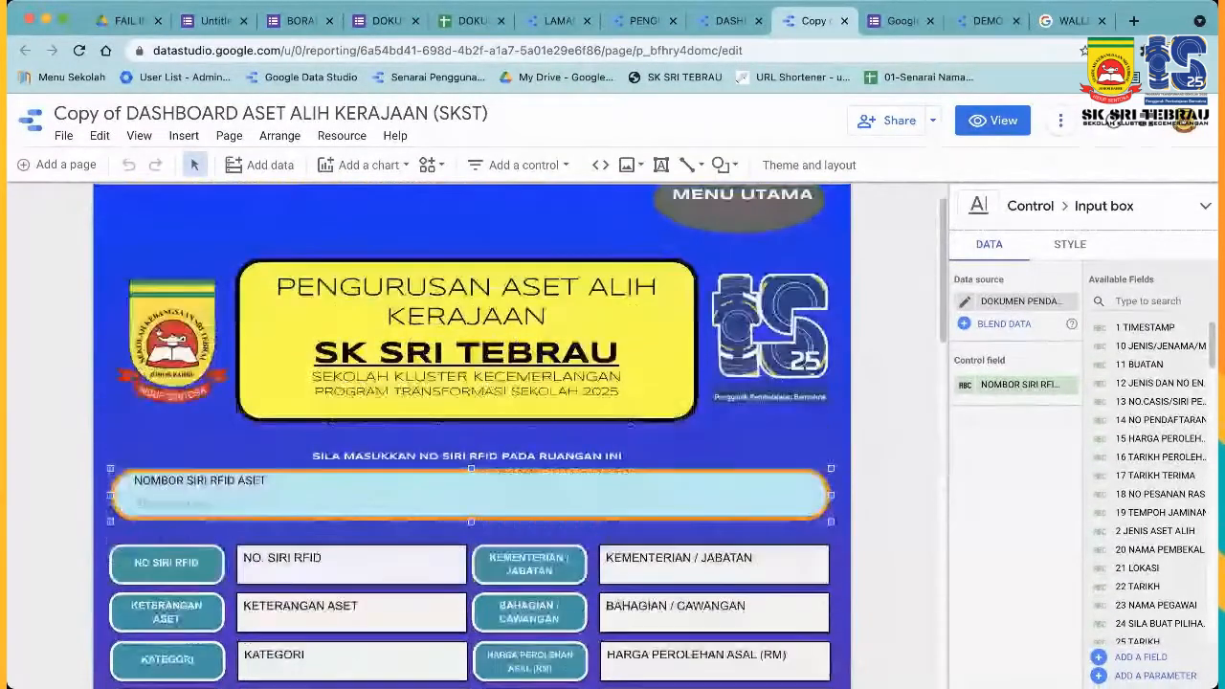
scroll(469, 435, "up", 1)
scroll(469, 436, "up", 2)
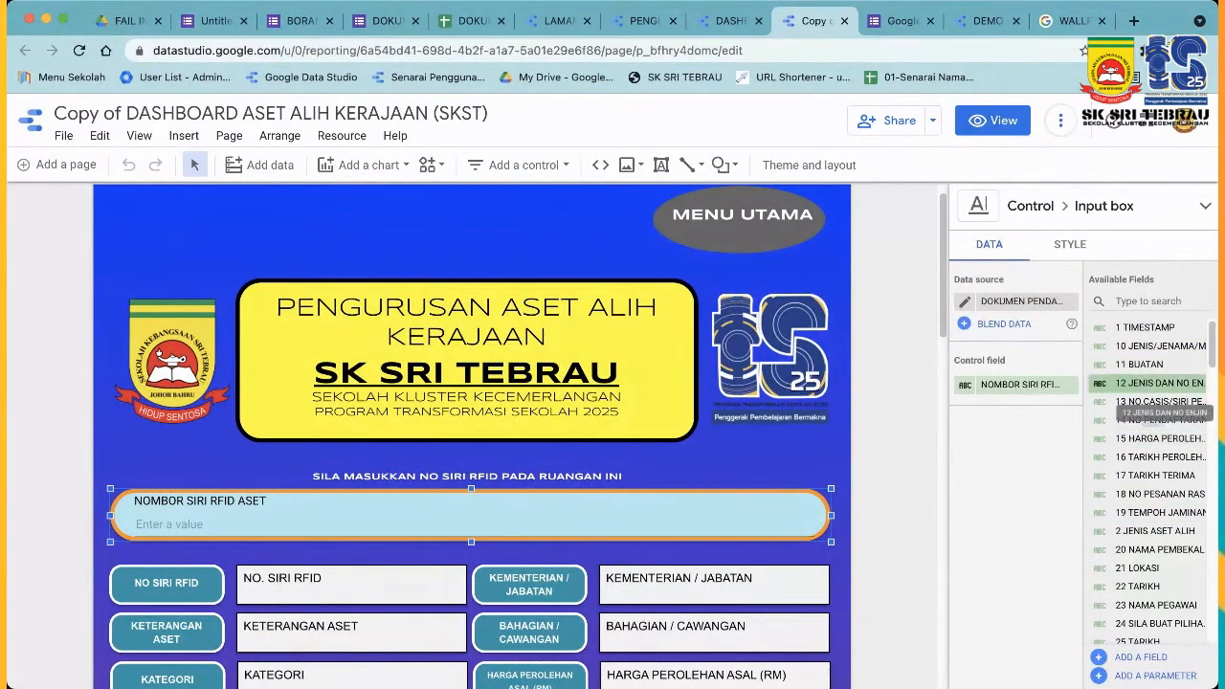
scroll(1149, 474, "down", 5)
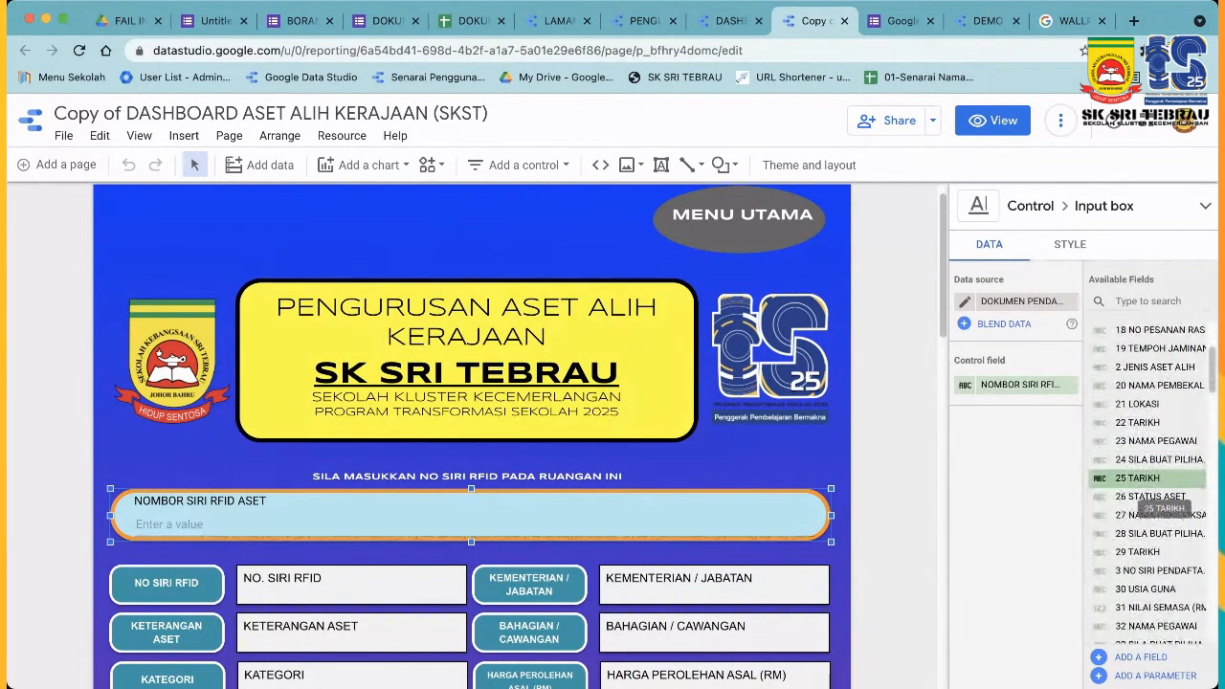
scroll(1149, 475, "up", 5)
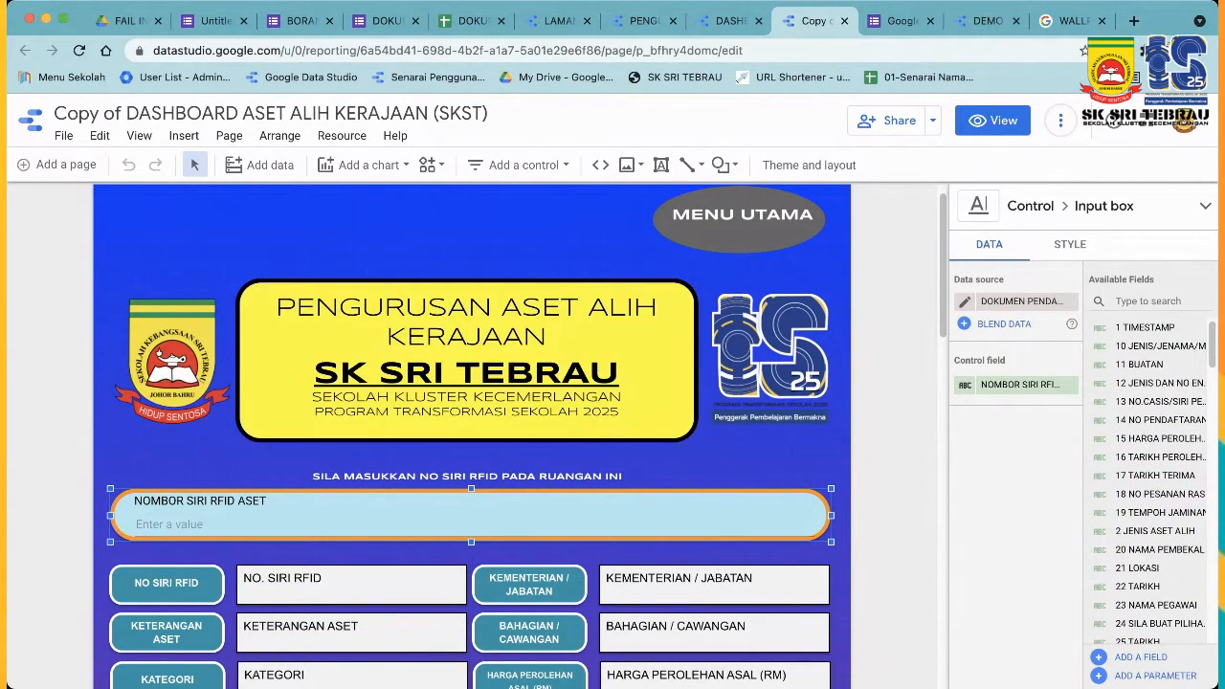
Try deleting the SILA MASUKKAN NO SIRI RFID PADA RUANGAN INI caption above the input box, and undo the deletion.
left_click(467, 475)
key("Delete")
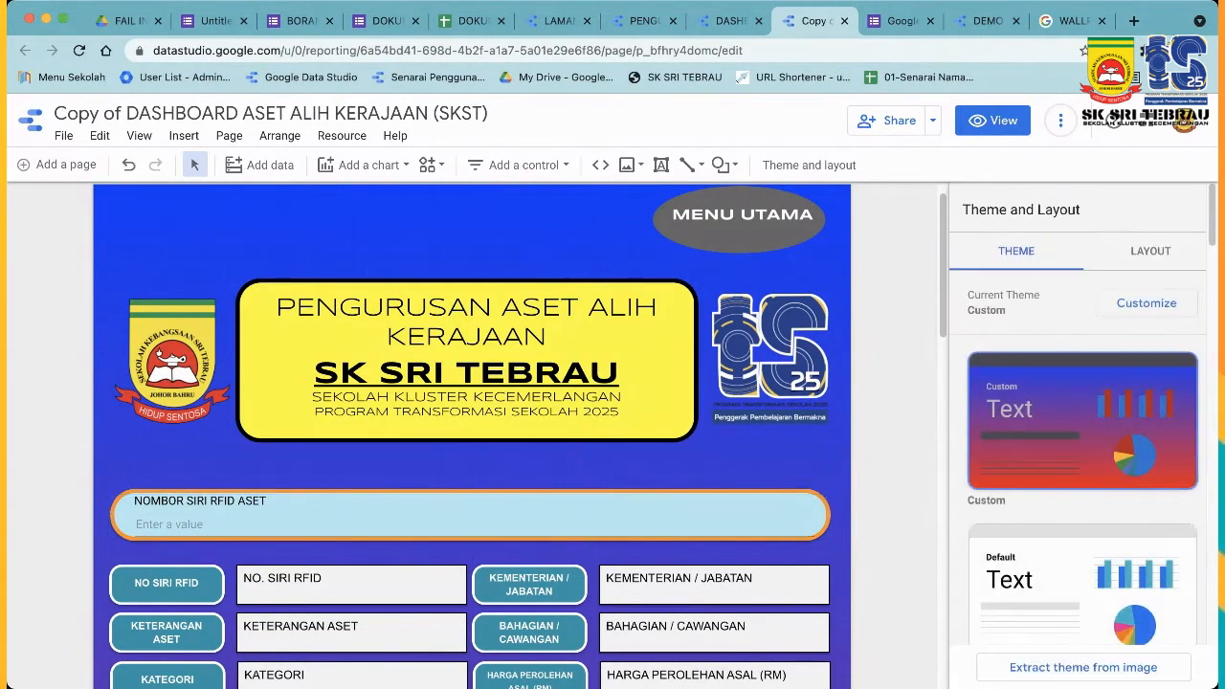
key("super+z")
Delete the NOMBOR SIRI RFID ASET input box below the SILA MASUKKAN NO SIRI RFID PADA RUANGAN INI caption.
left_click(469, 517)
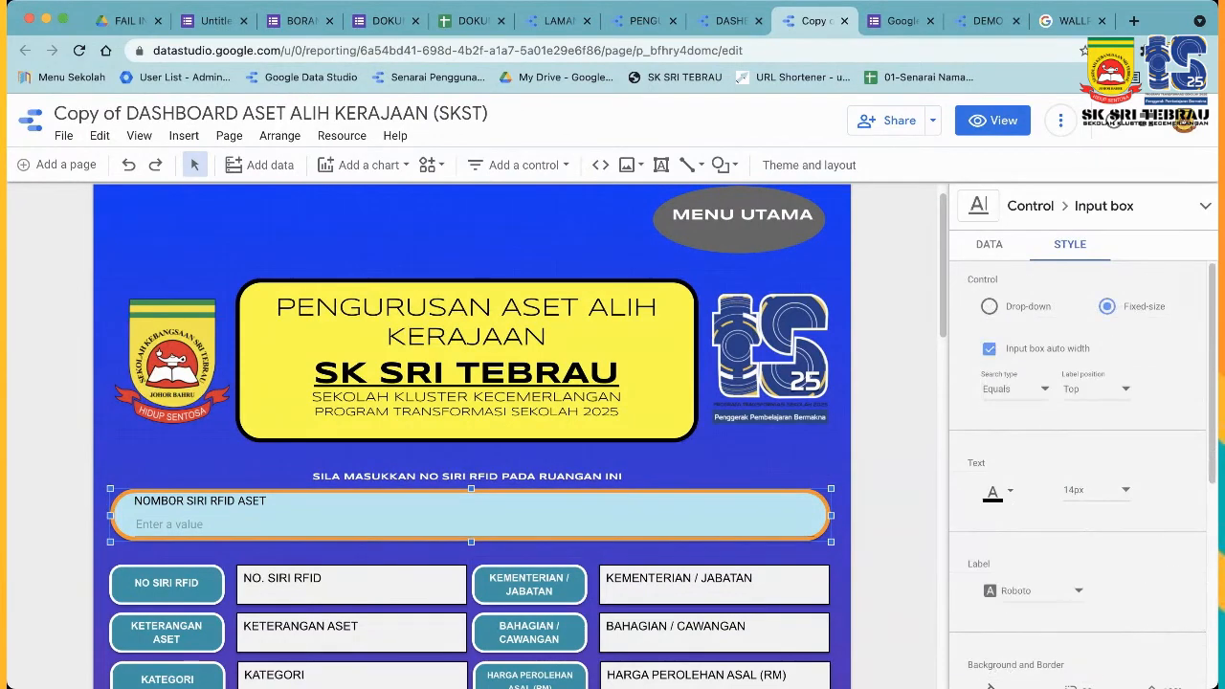
key("Delete")
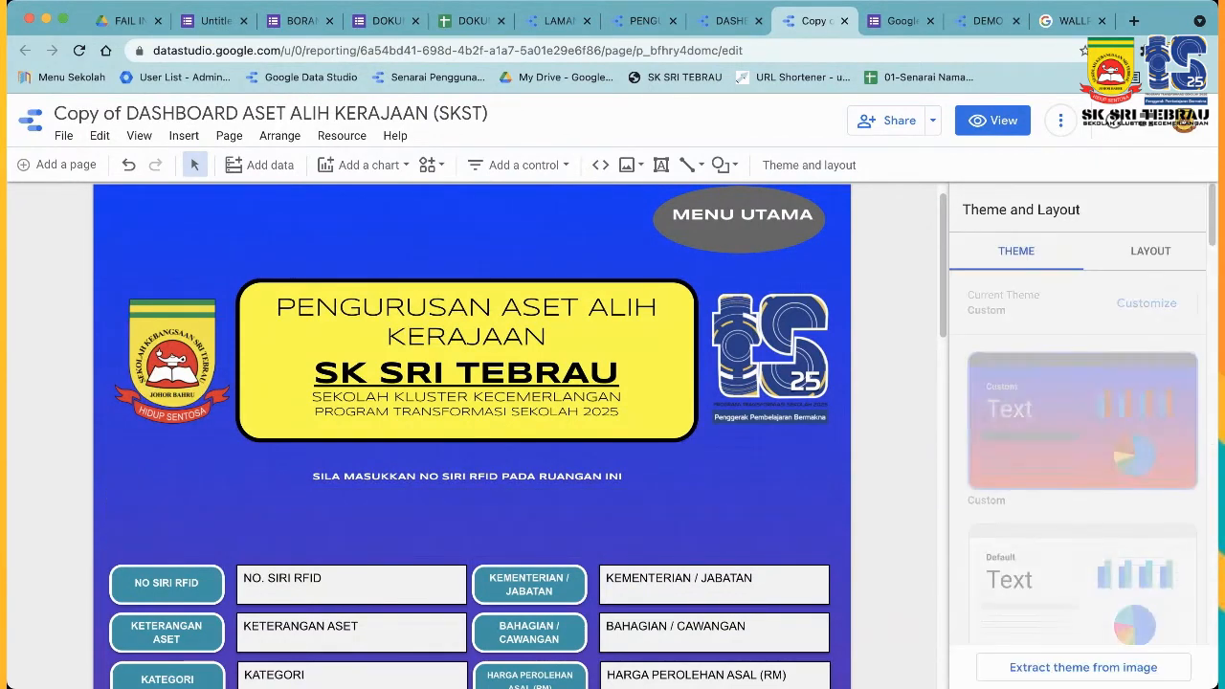
Select the nine value tables beside the labels from NO SIRI RFID down to NO PENDAFTARAN and delete them together.
scroll(469, 431, "down", 3)
scroll(469, 430, "down", 2)
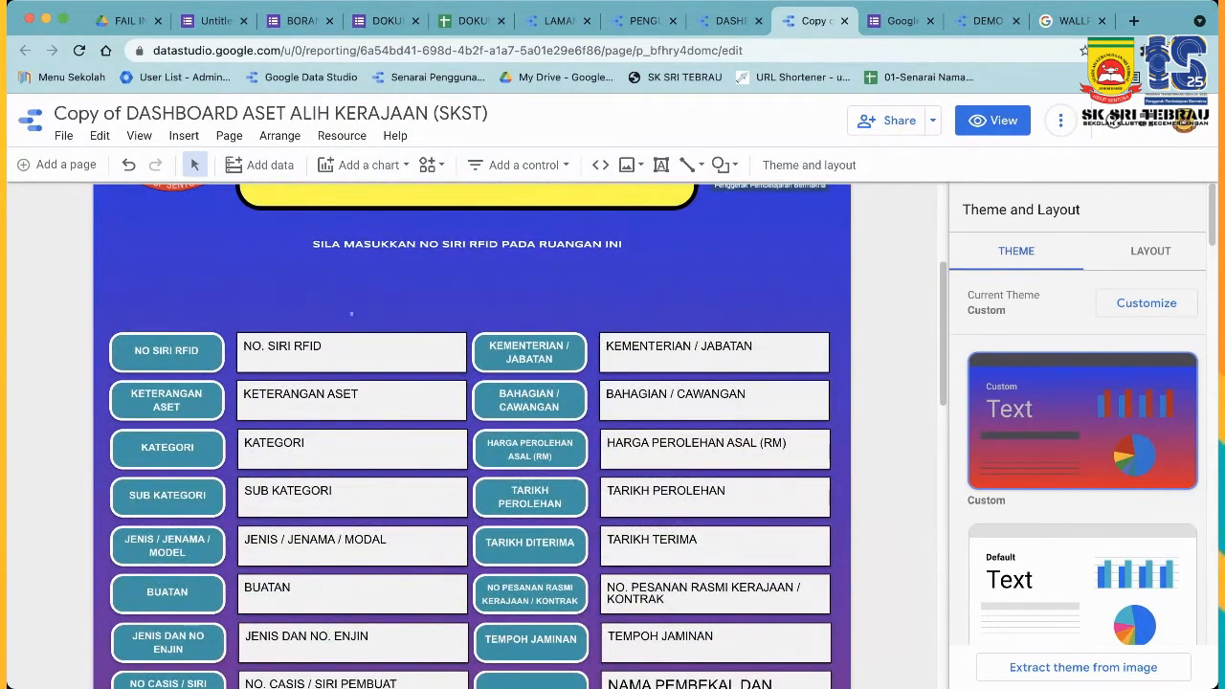
left_click_drag(329, 583, 325, 580)
scroll(325, 431, "down", 3)
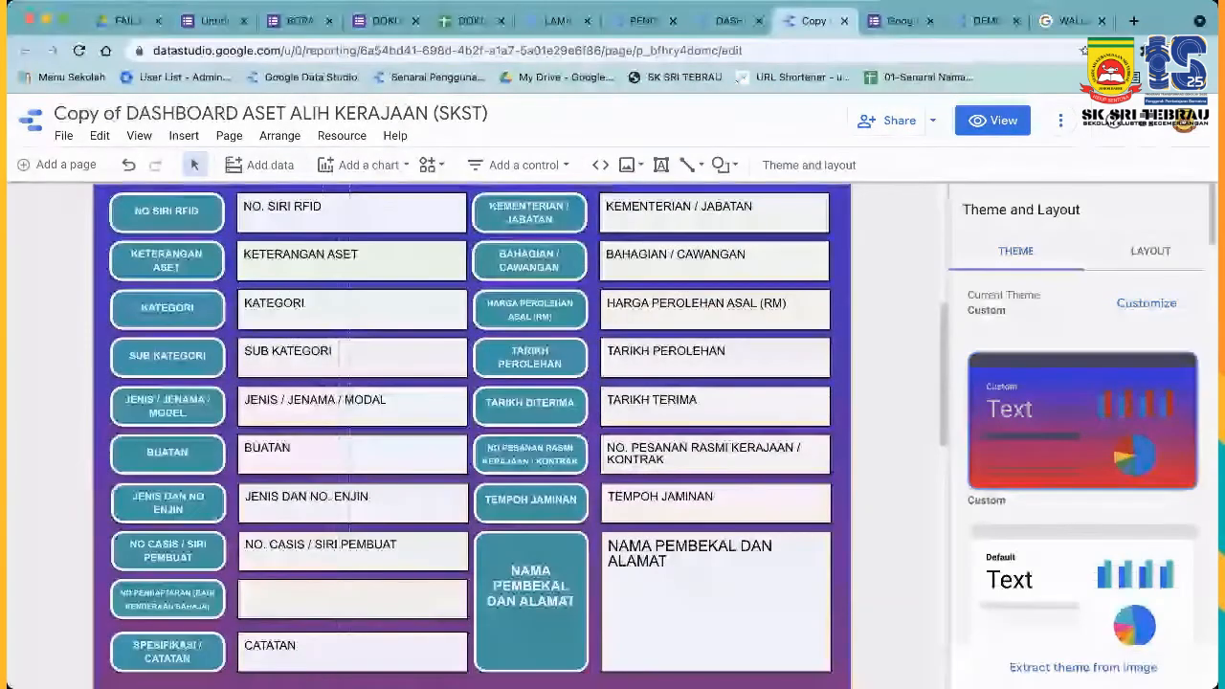
left_click(323, 215)
scroll(344, 268, "up", 2)
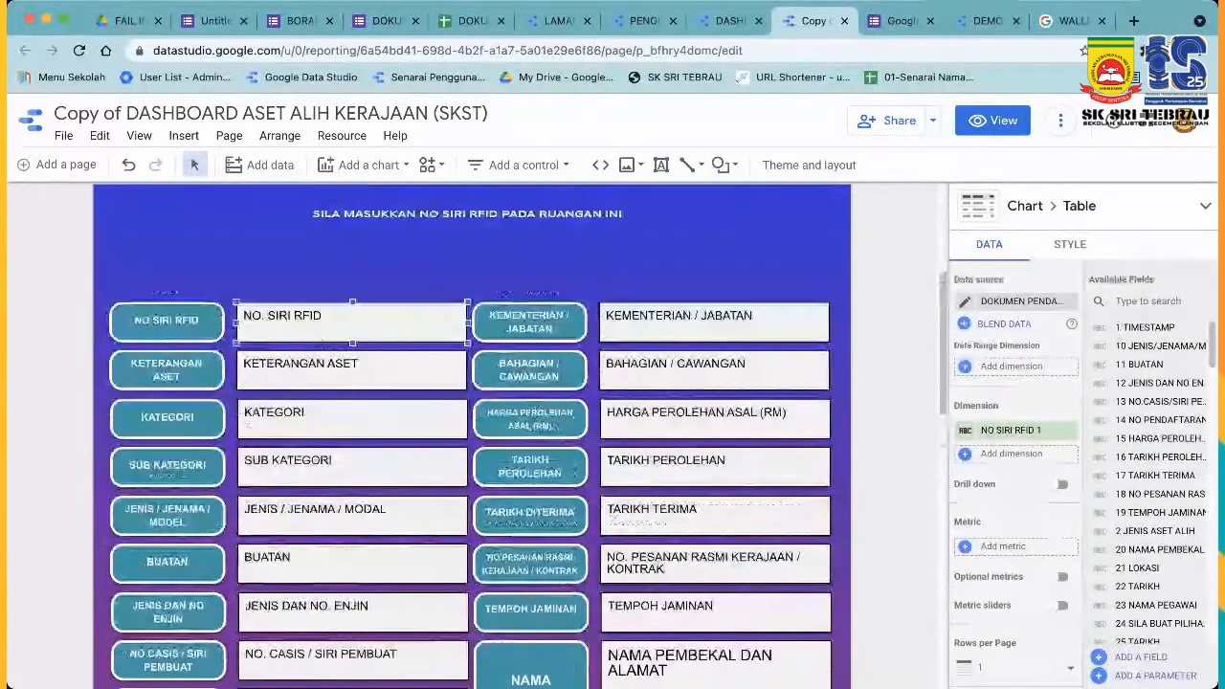
left_click(383, 263)
left_click_drag(306, 278, 364, 540)
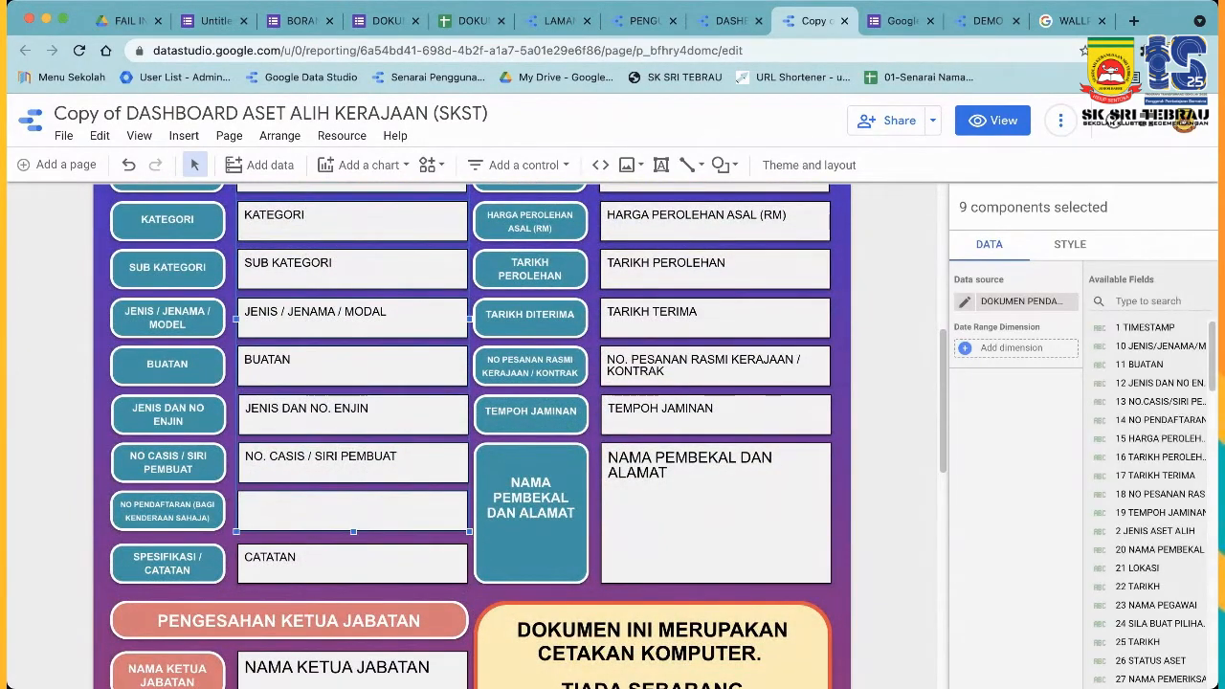
scroll(469, 436, "up", 4)
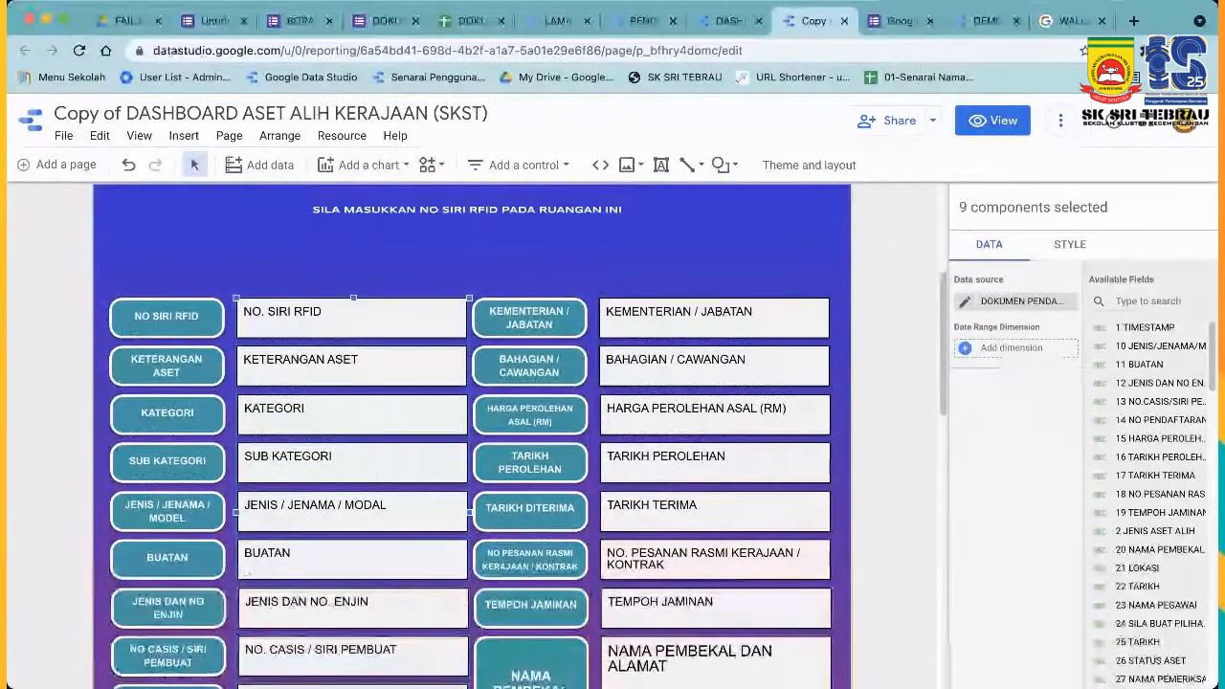
key("Delete")
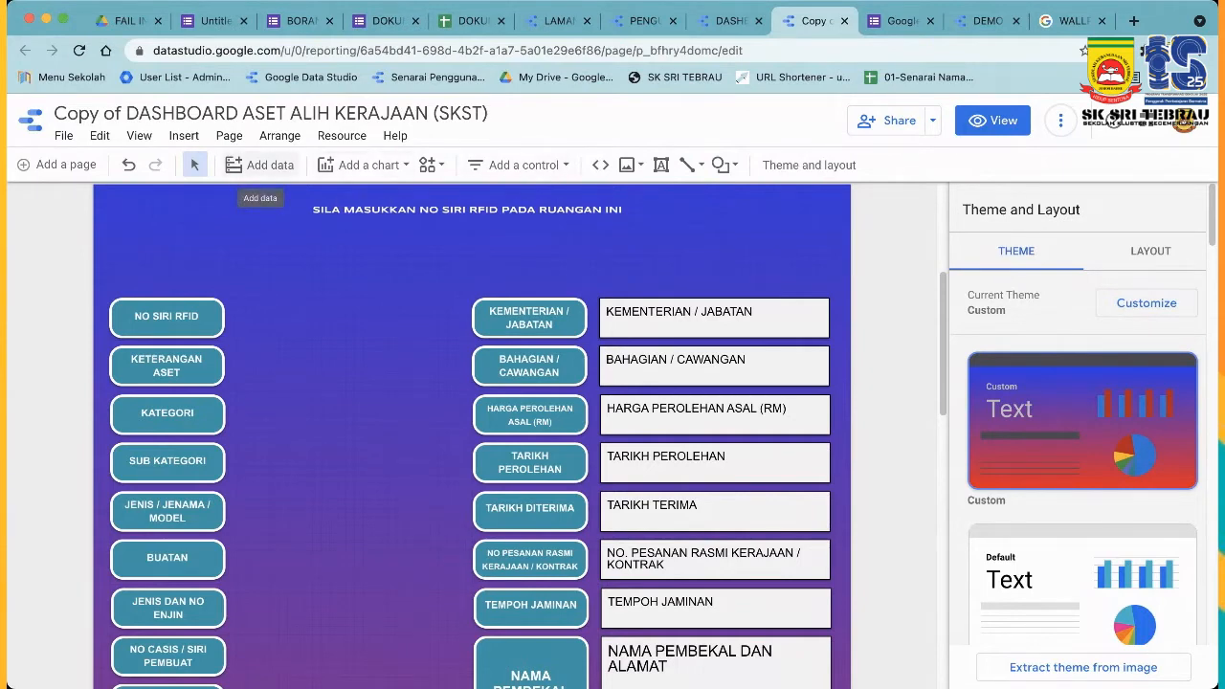
Start adding a data source to the copied report by opening the list of available data connectors.
left_click(259, 165)
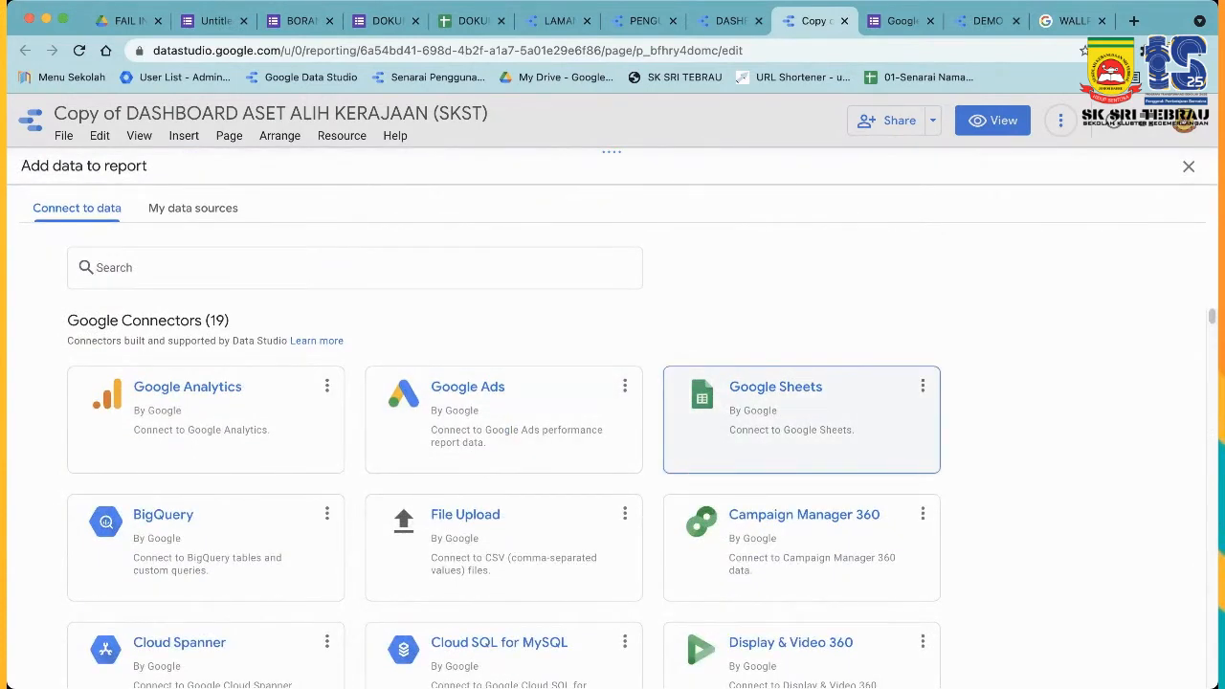
left_click(801, 419)
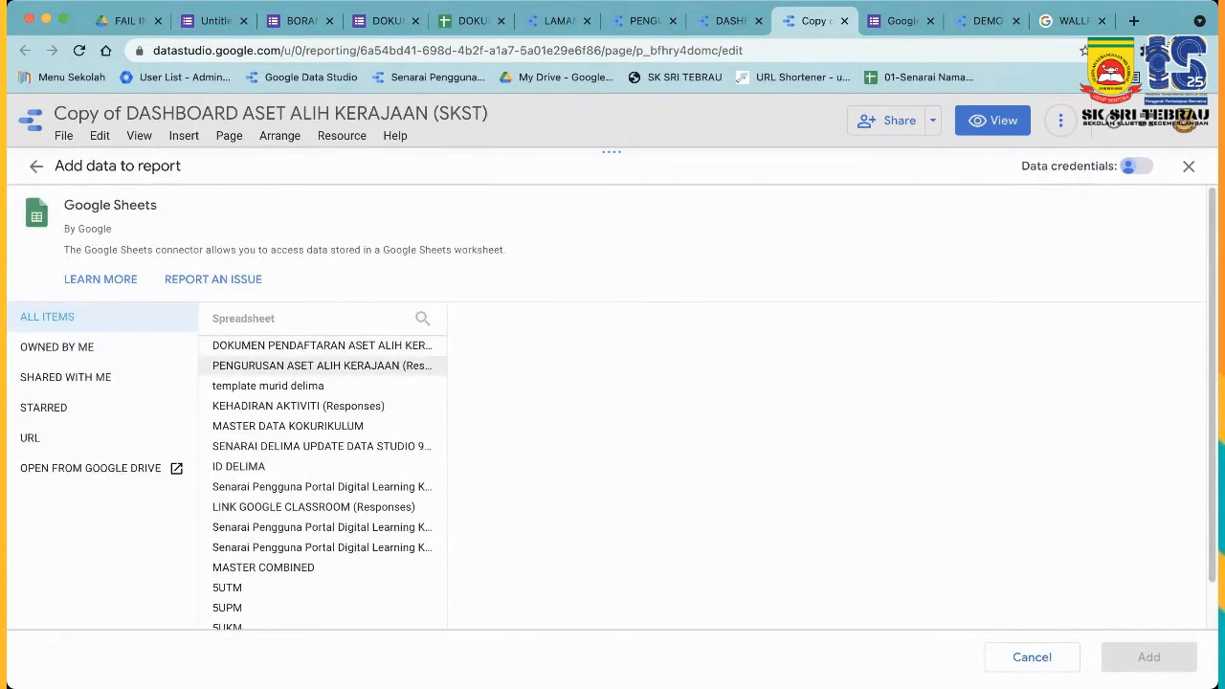
left_click(321, 346)
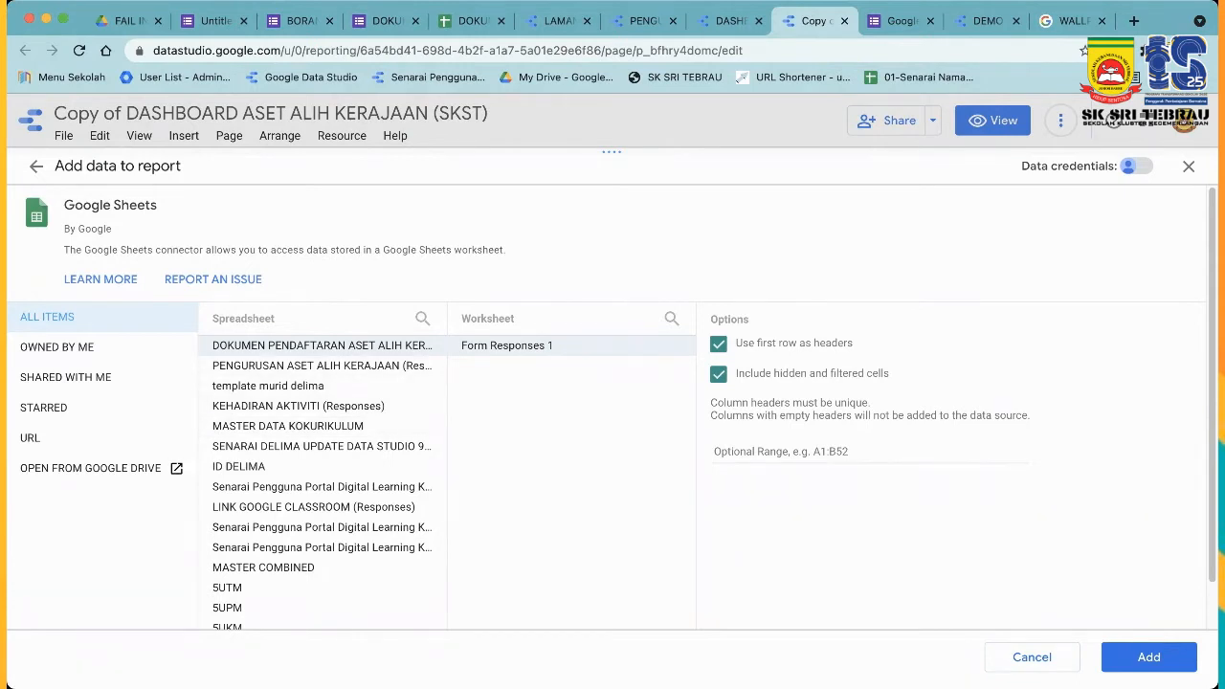
left_click(35, 166)
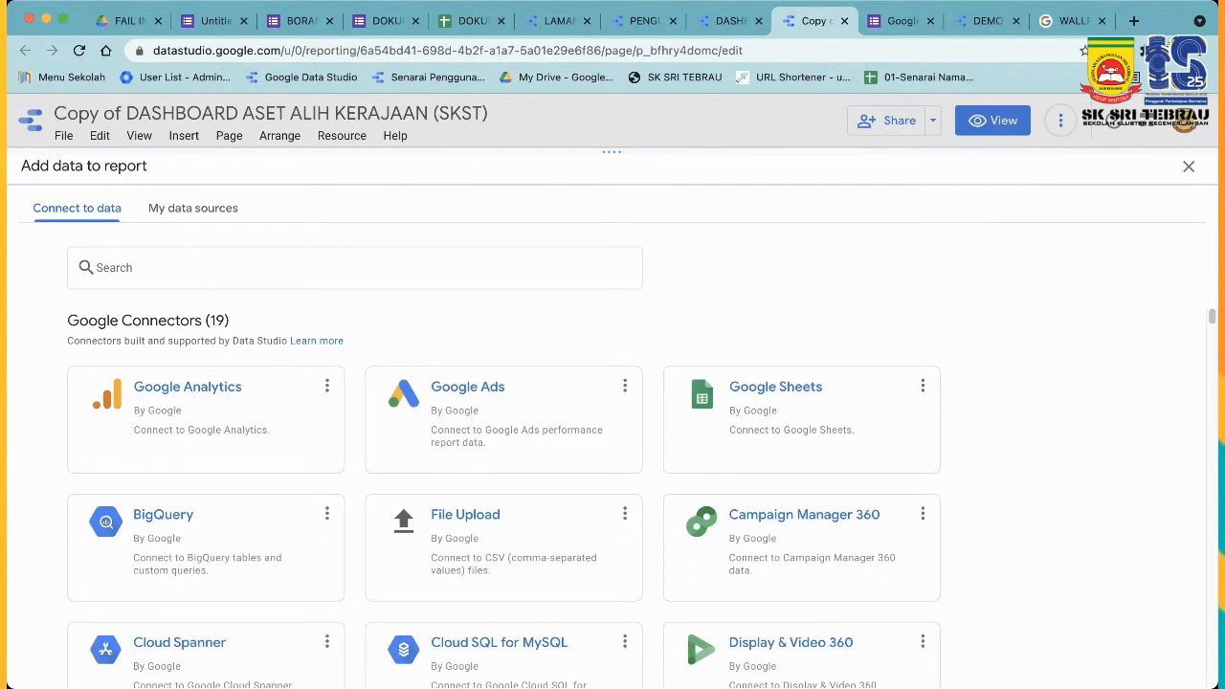
key("Escape")
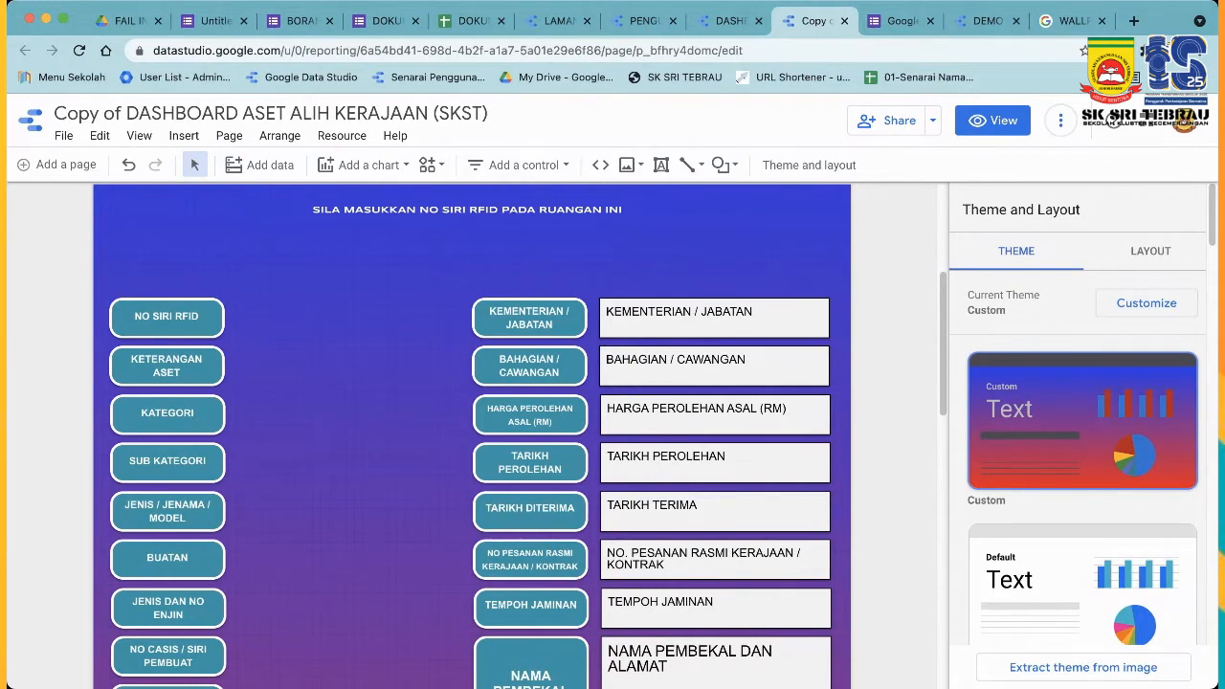
Add an input box control spanning the form's width beneath the heading "SILA MASUKKAN NO SIRI RFID PADA RUANGAN INI".
scroll(526, 435, "up", 1)
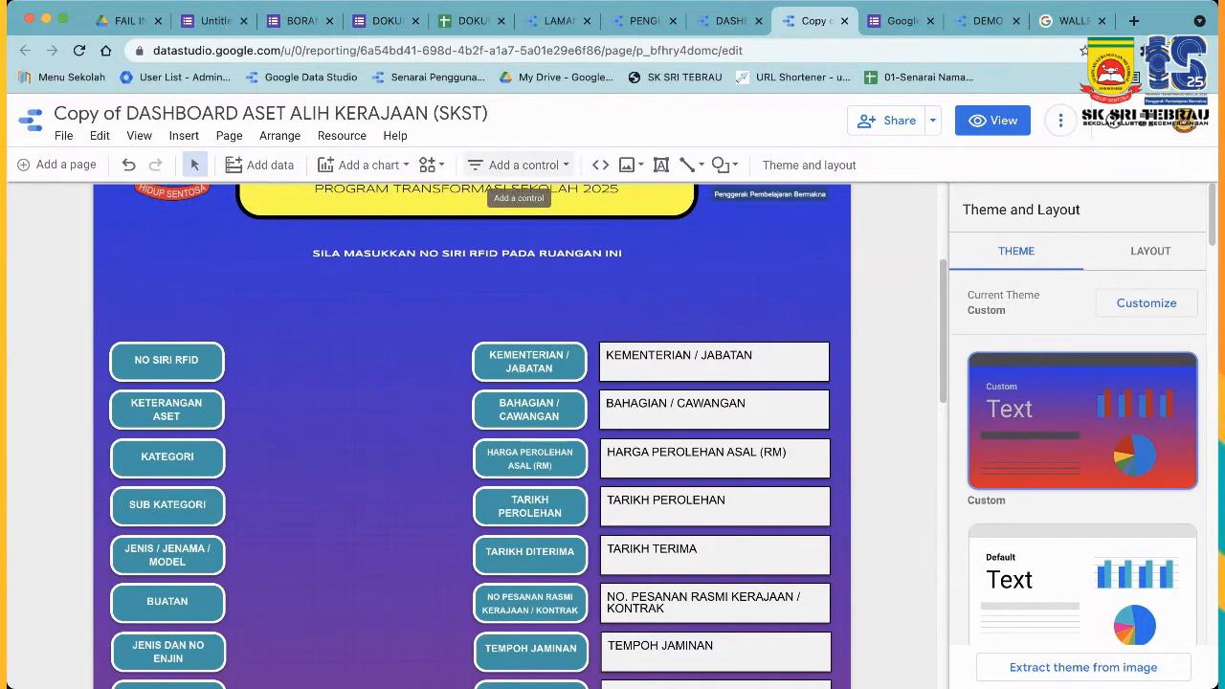
left_click(517, 165)
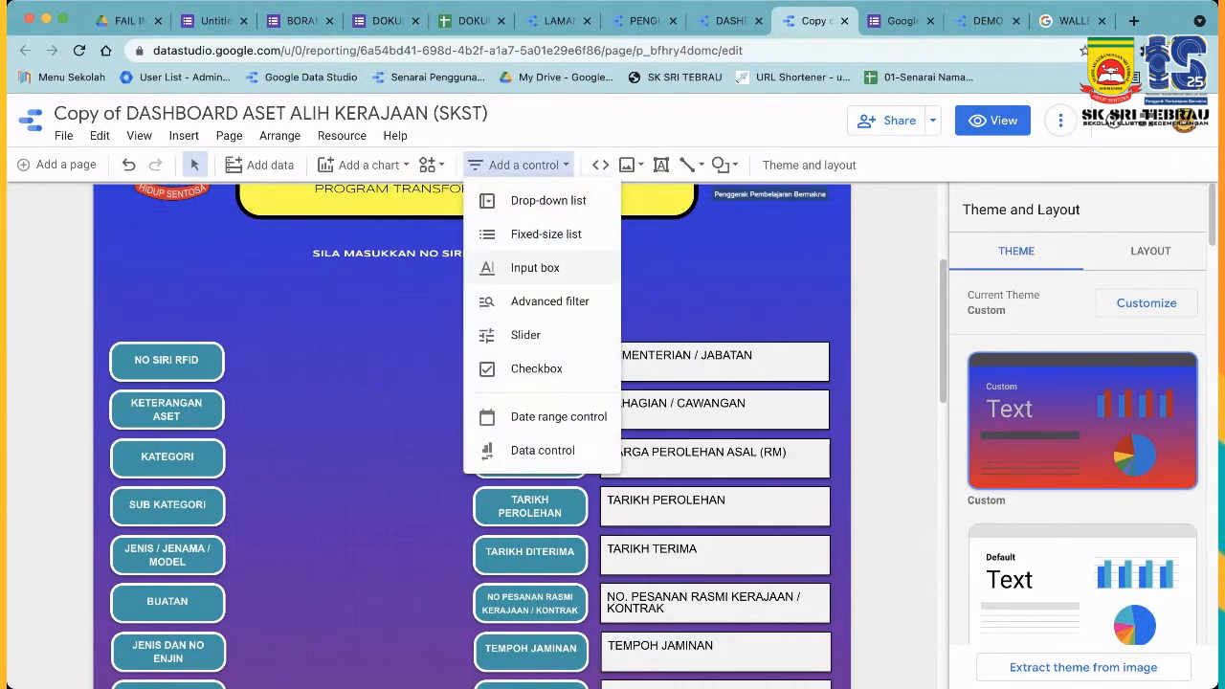
left_click(535, 268)
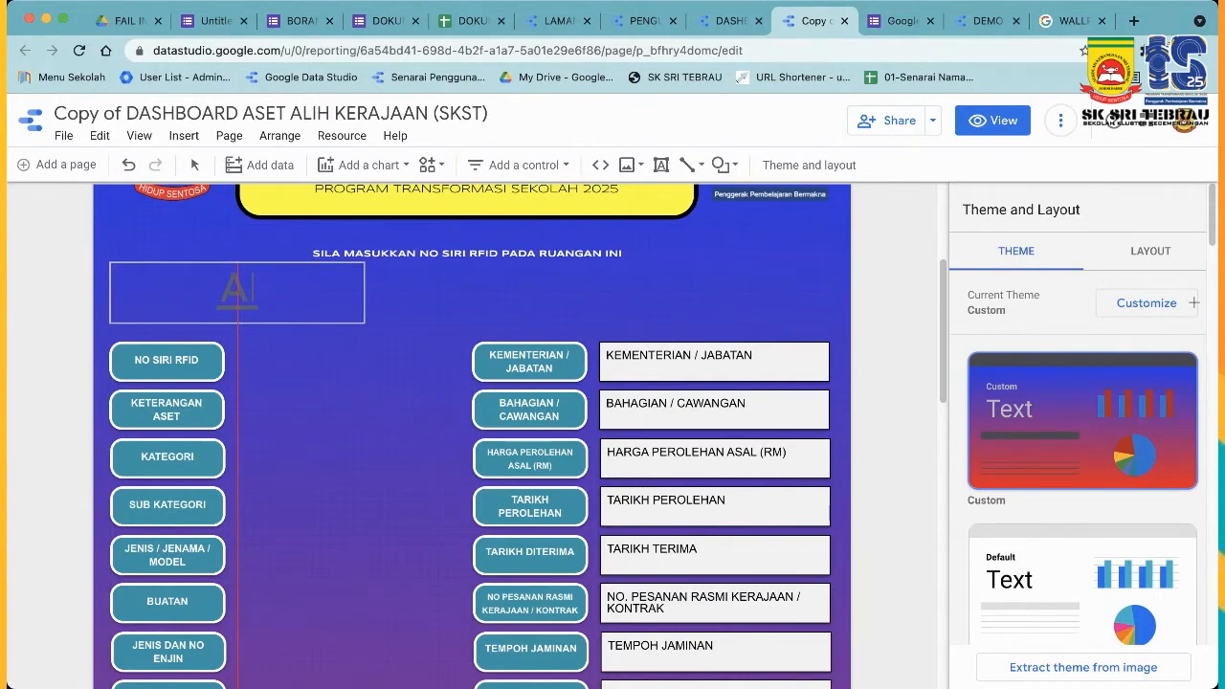
mouse_move(111, 262)
left_mouse_down()
mouse_move(446, 314)
mouse_move(784, 295)
mouse_move(829, 308)
mouse_move(829, 320)
left_mouse_up()
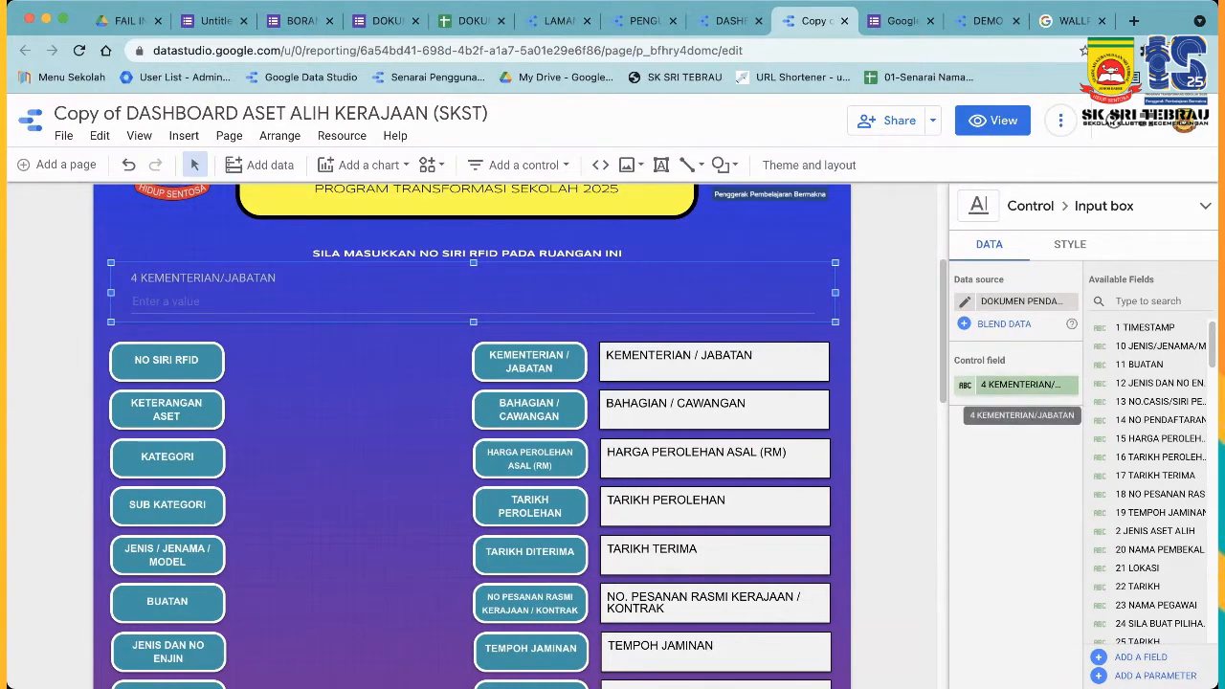
Search the available fields for RFID and set the input box's control field to NO SIRI RFID 1.
left_click(1019, 384)
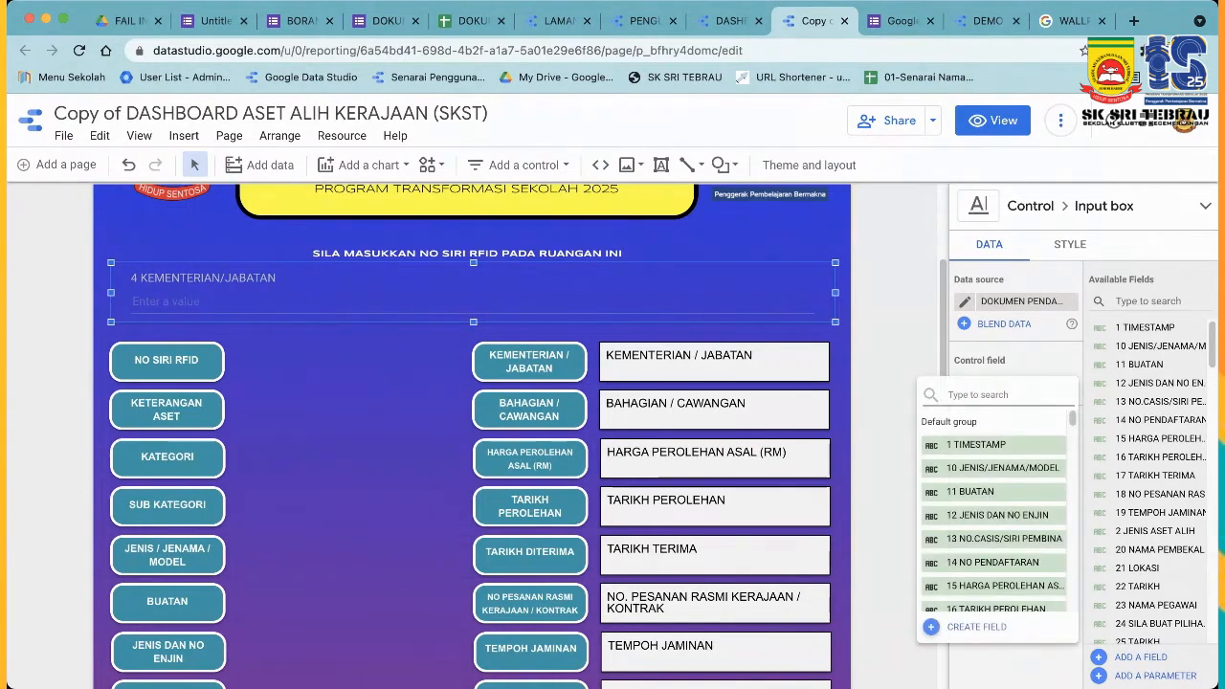
scroll(1000, 517, "down", 3)
scroll(1001, 517, "down", 5)
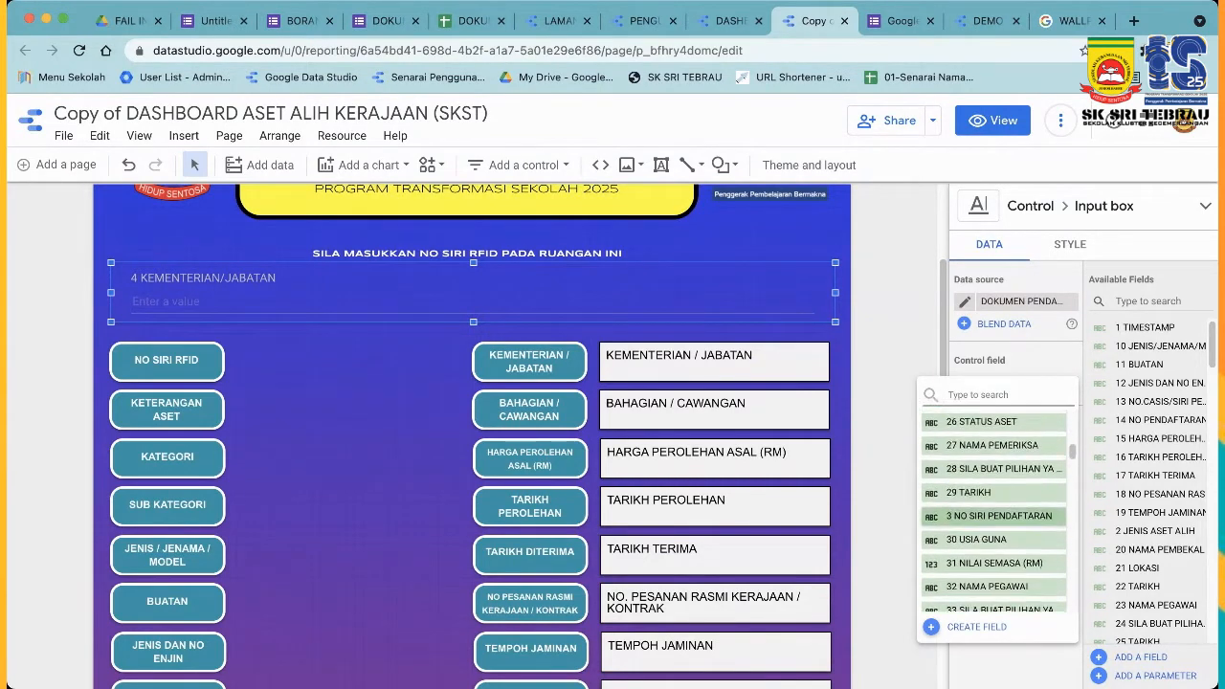
scroll(995, 512, "down", 5)
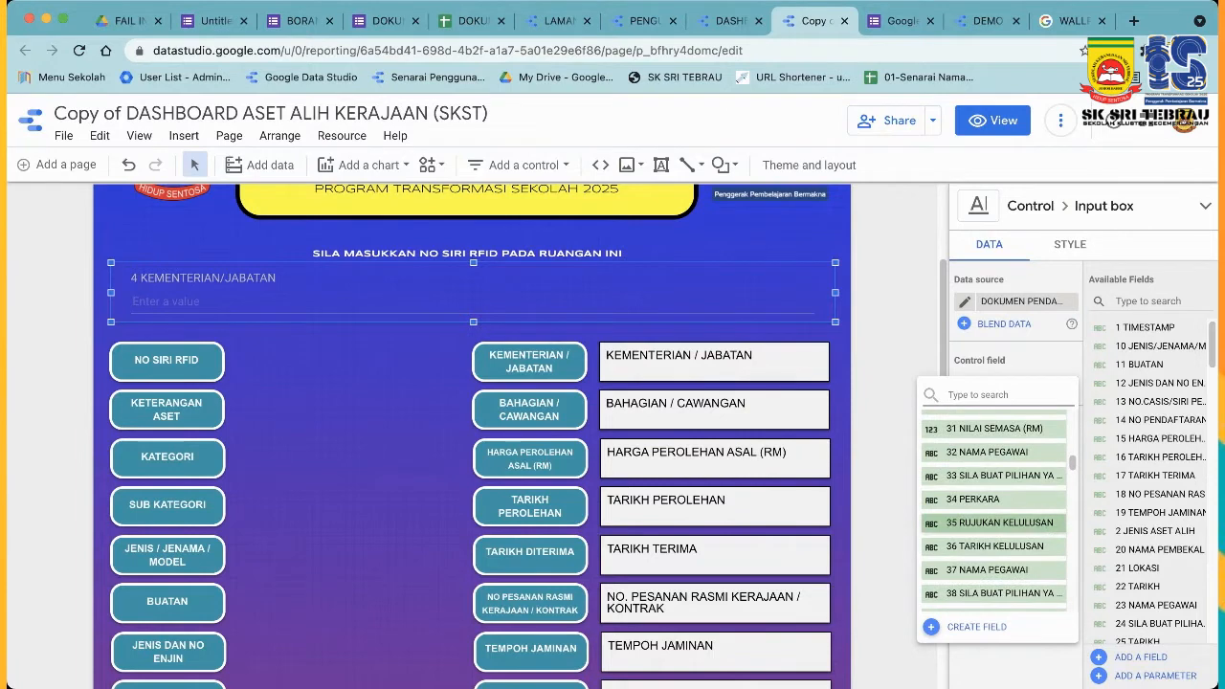
scroll(996, 512, "down", 4)
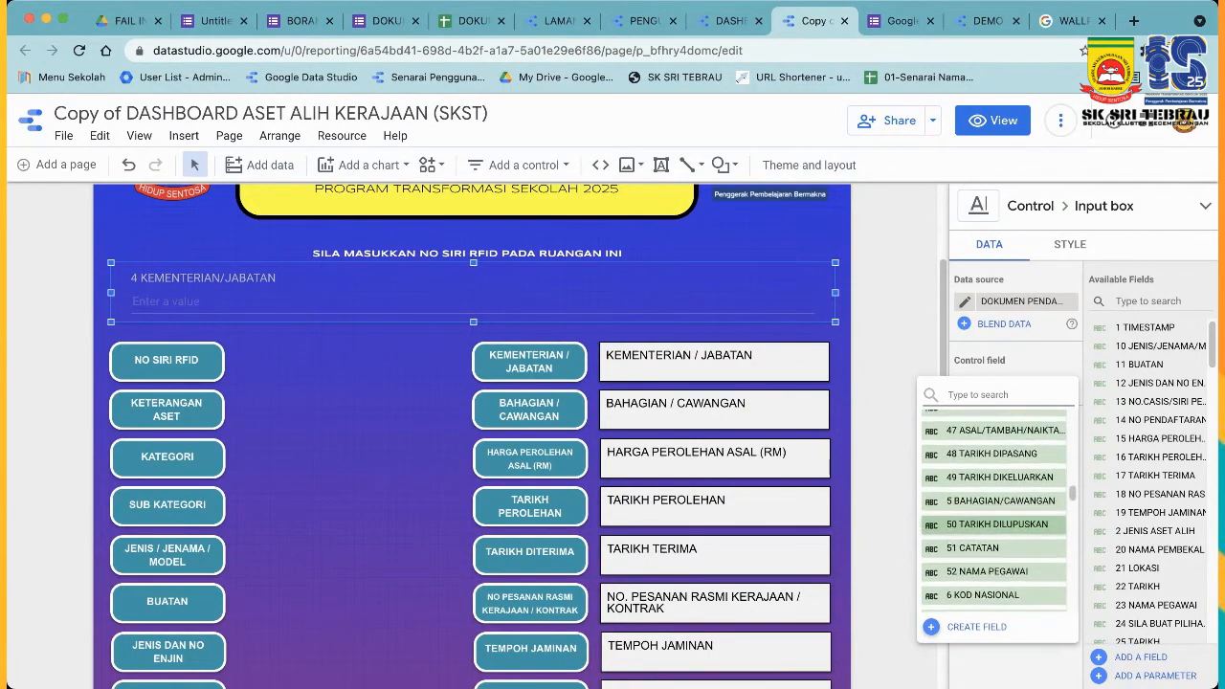
scroll(996, 531, "down", 10)
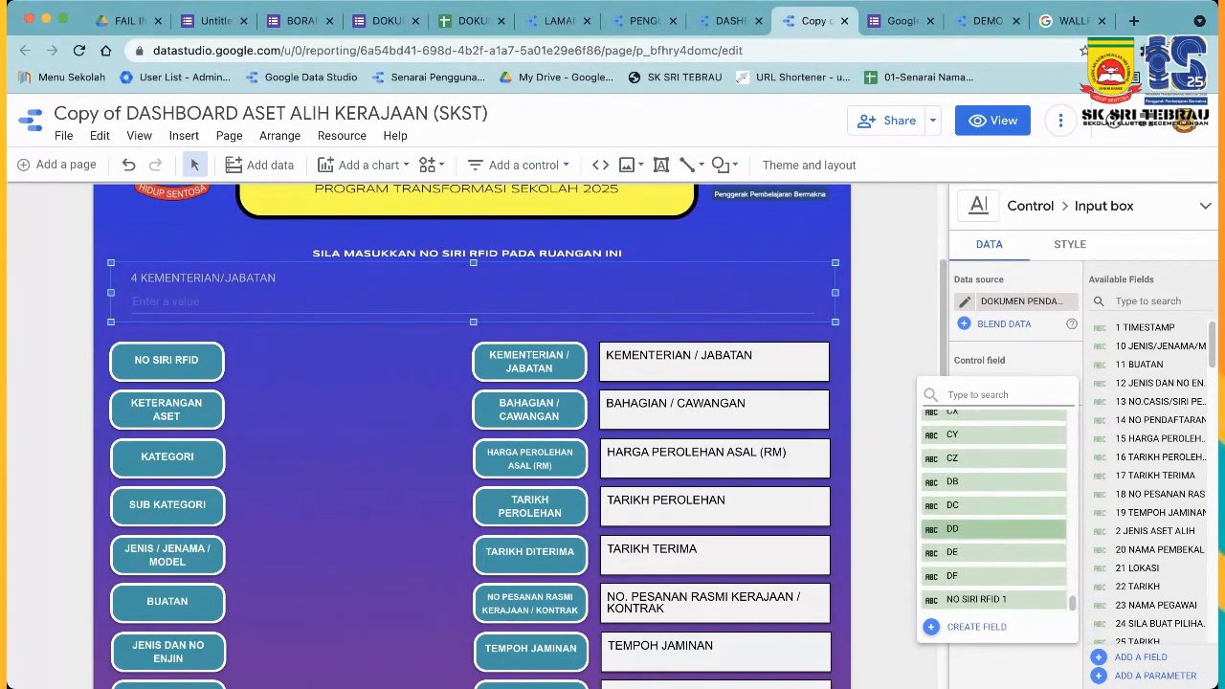
scroll(995, 517, "up", 10)
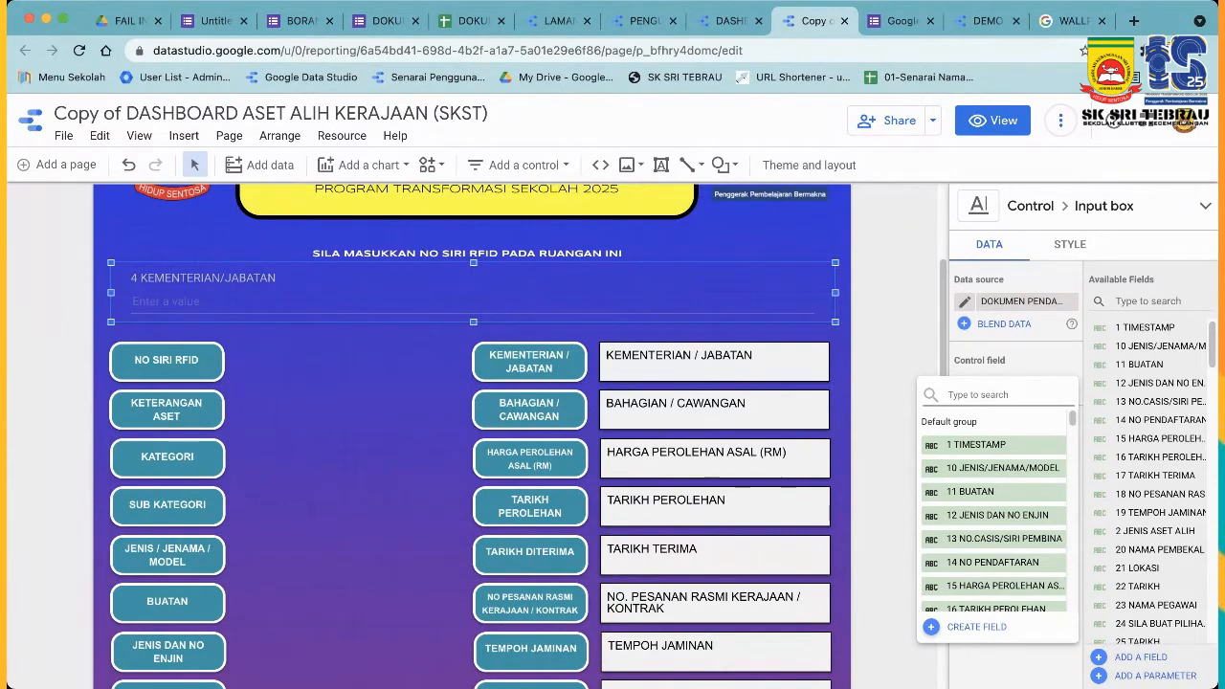
type("RFID")
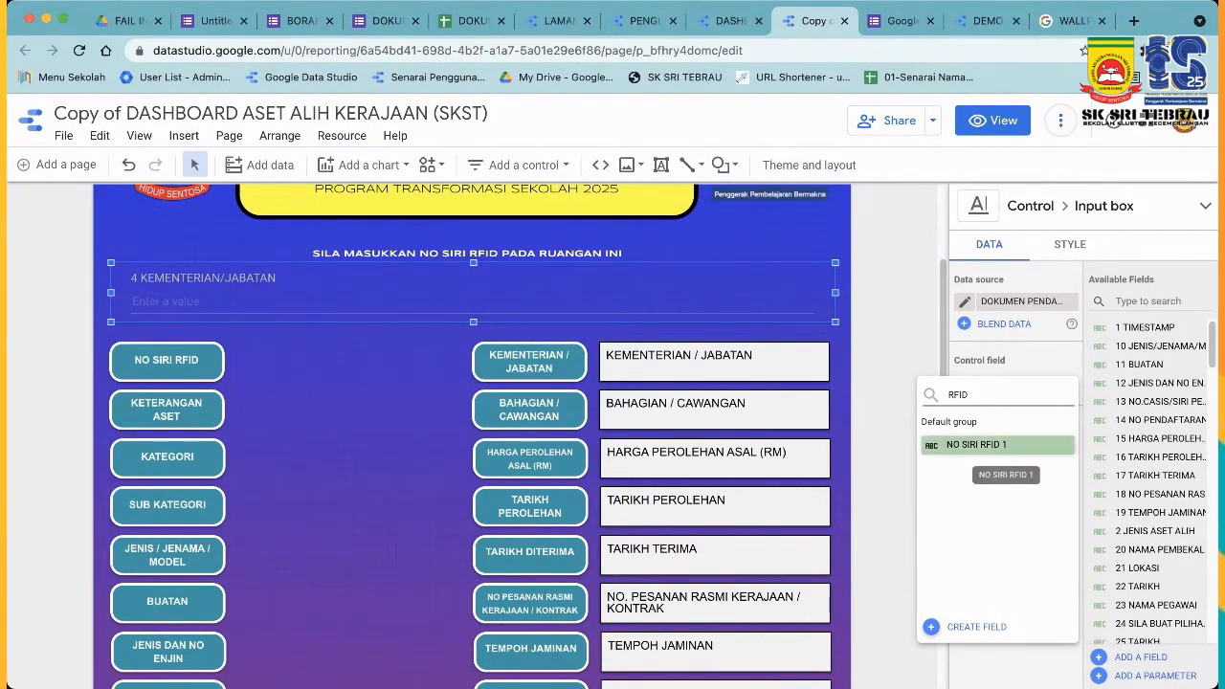
left_click(995, 444)
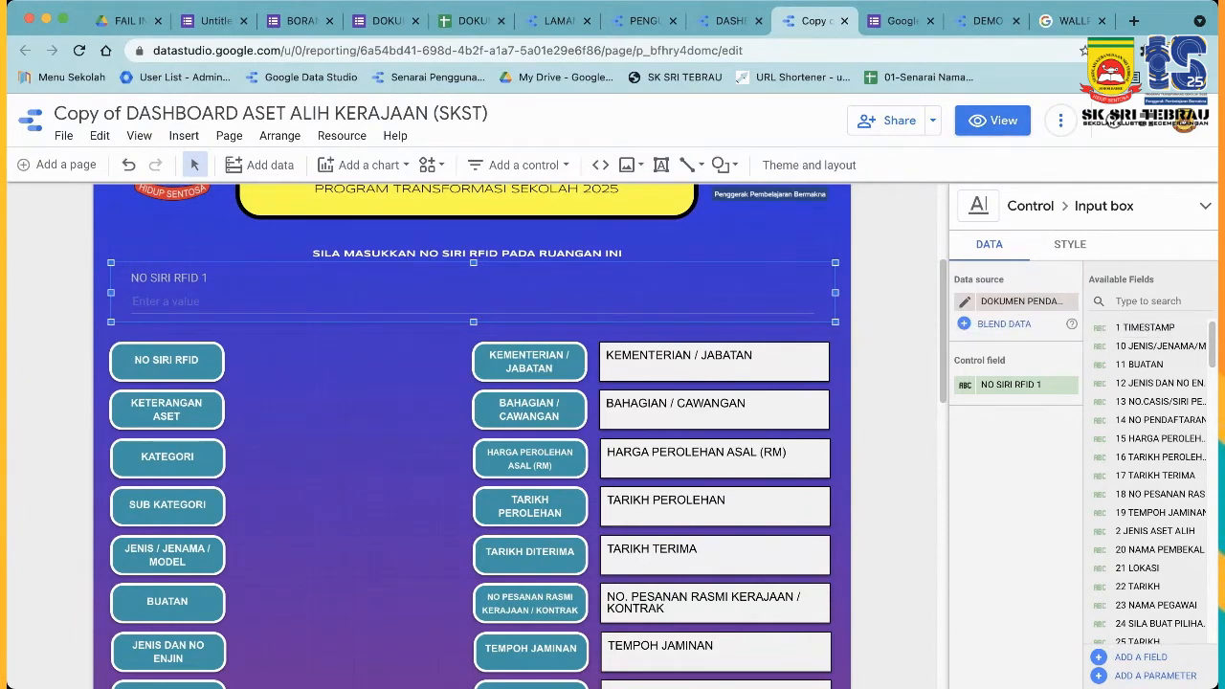
left_click(992, 120)
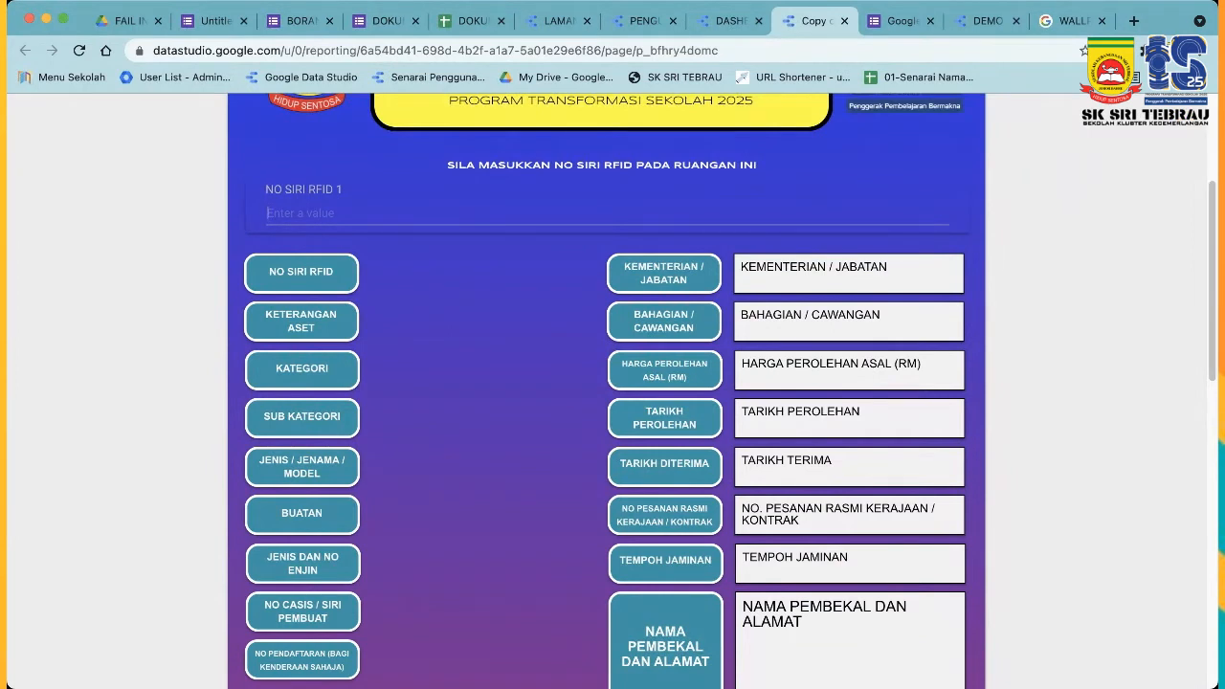
type("0000005200")
key("Return")
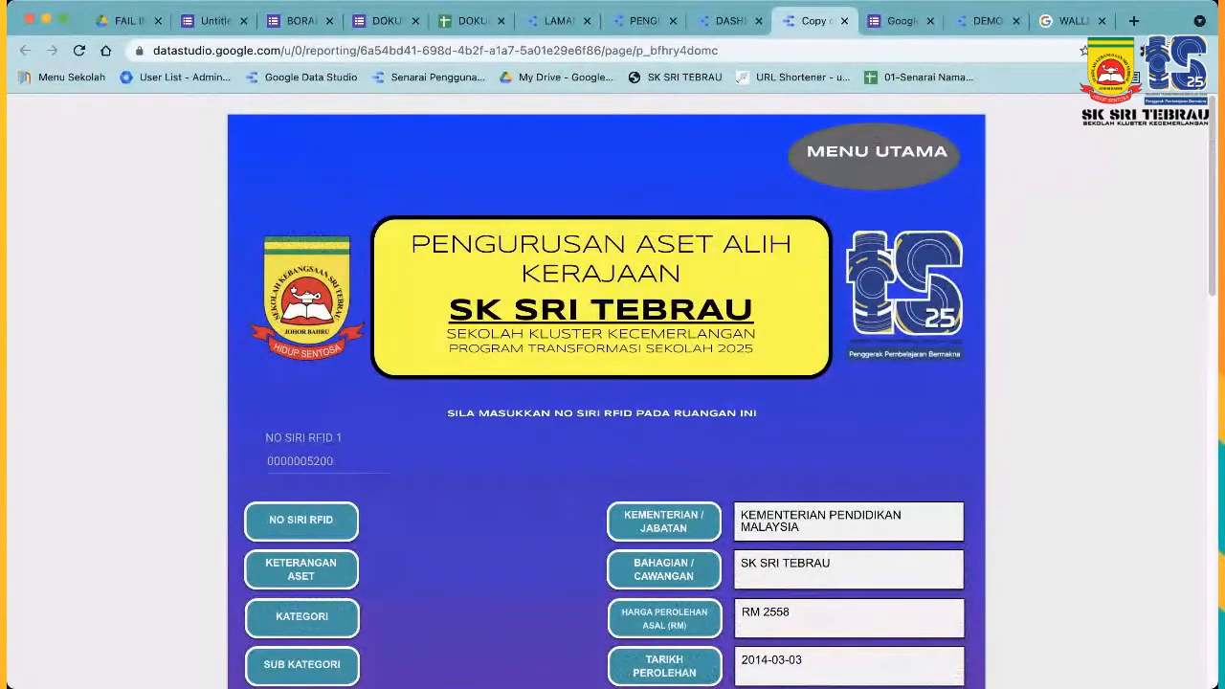
scroll(606, 402, "down", 5)
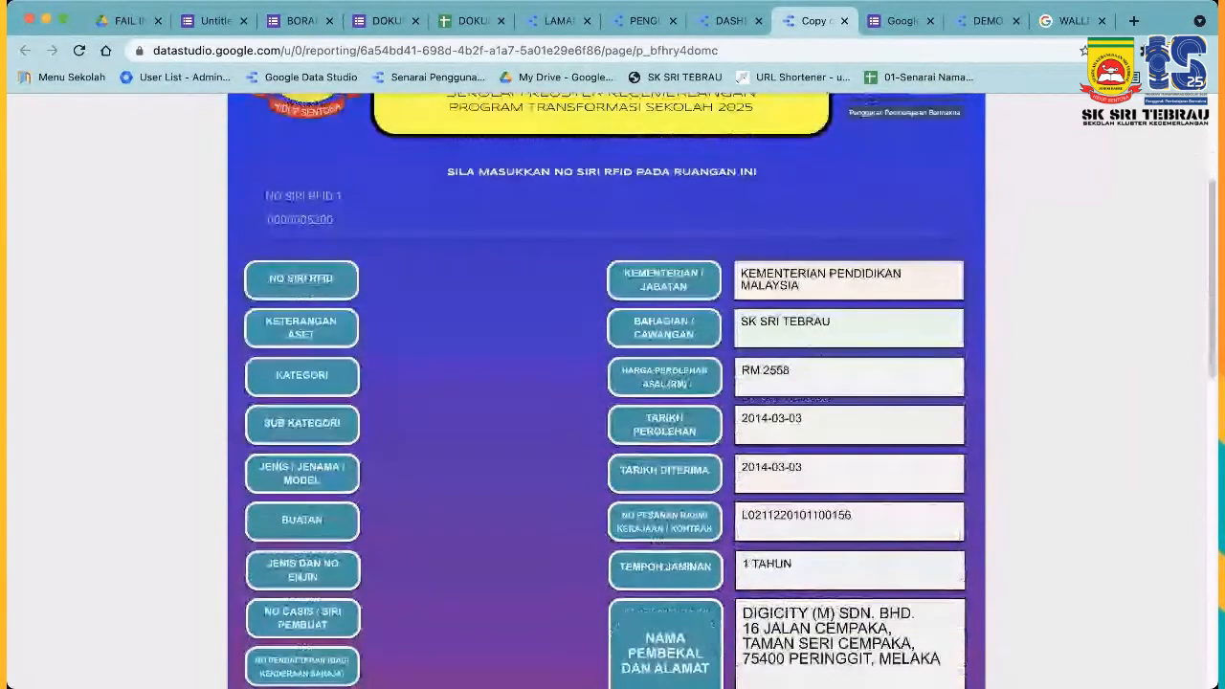
scroll(605, 402, "down", 2)
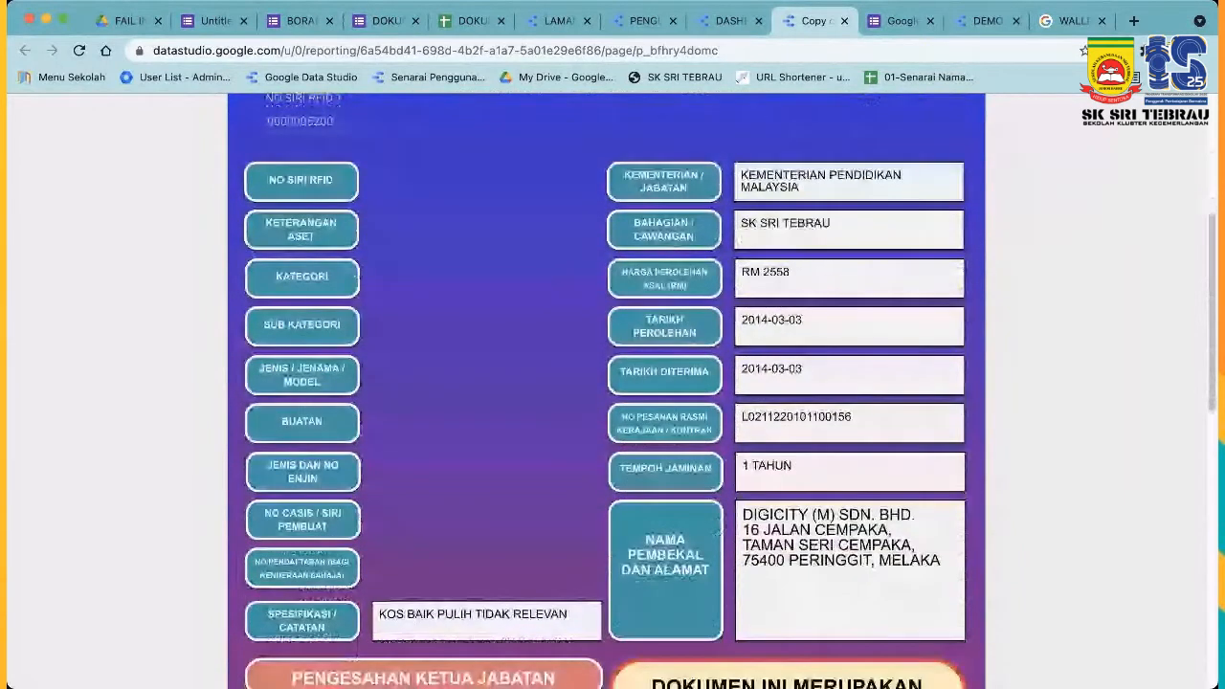
scroll(605, 402, "up", 1)
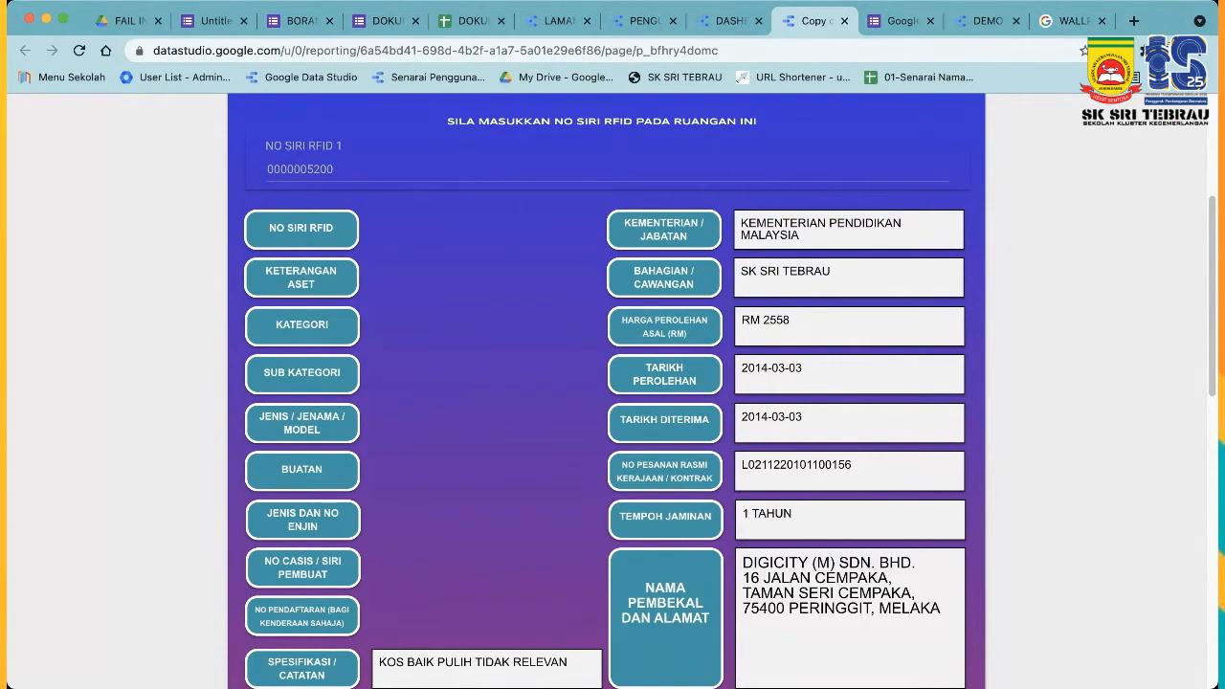
scroll(612, 383, "down", 3)
scroll(613, 383, "up", 4)
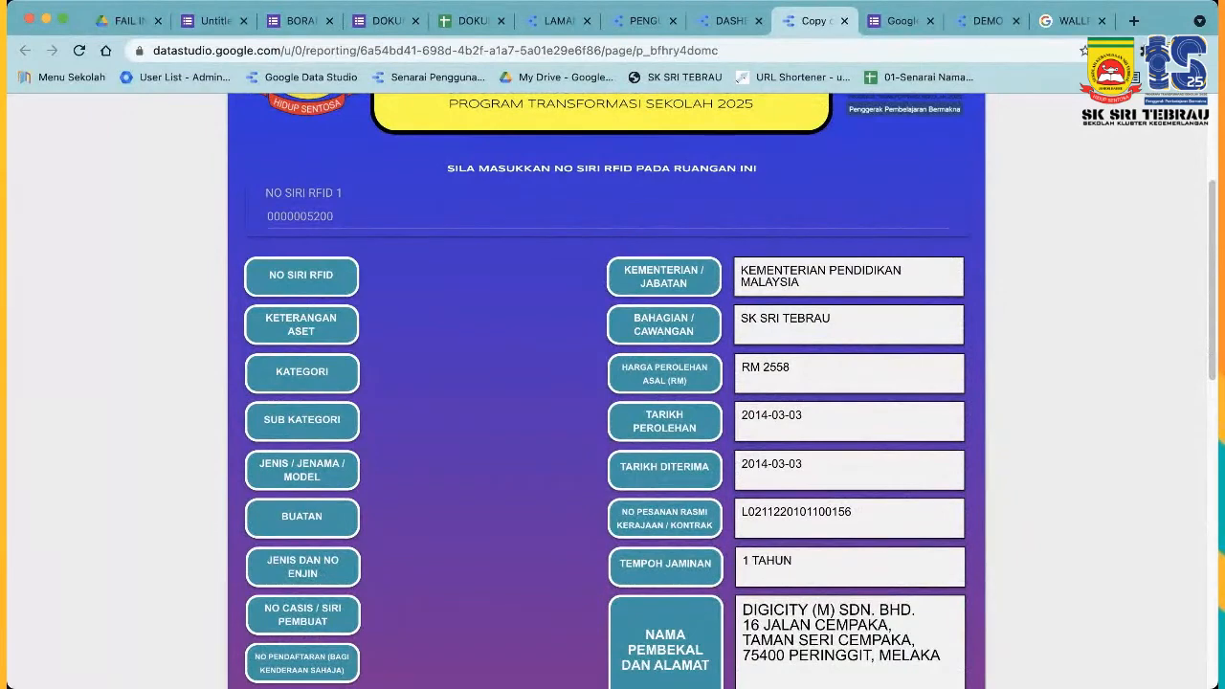
left_click(319, 216)
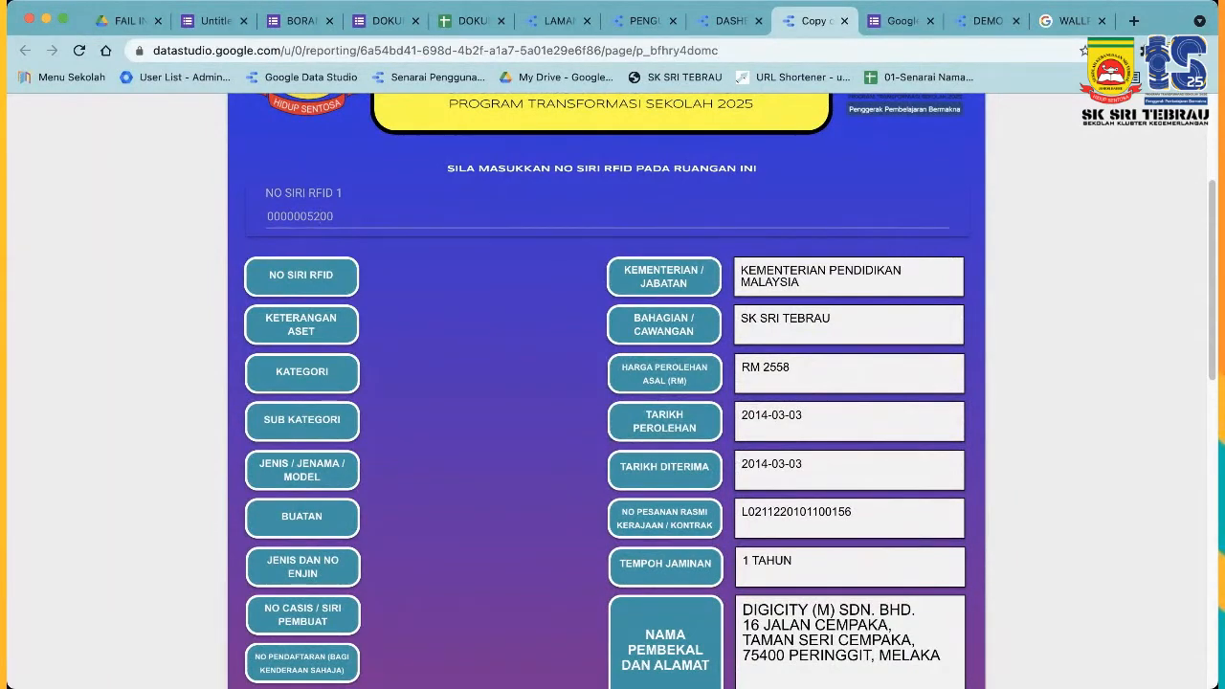
type("3")
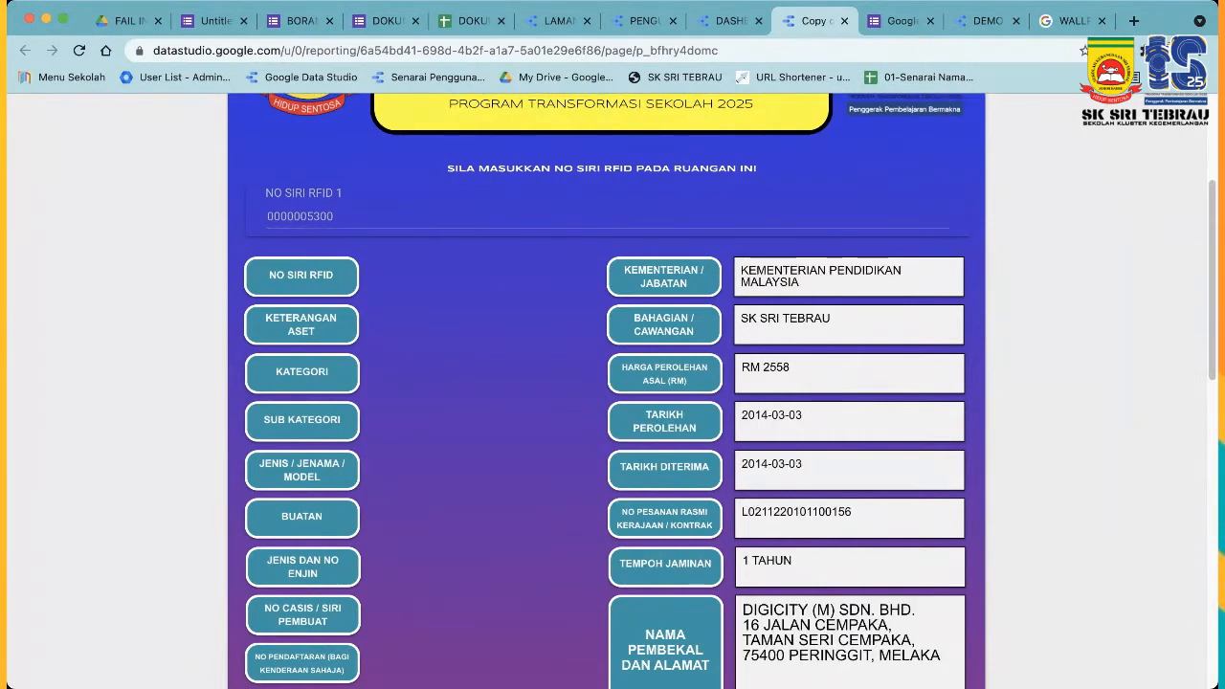
scroll(612, 402, "down", 2)
scroll(613, 402, "up", 1)
scroll(613, 402, "down", 3)
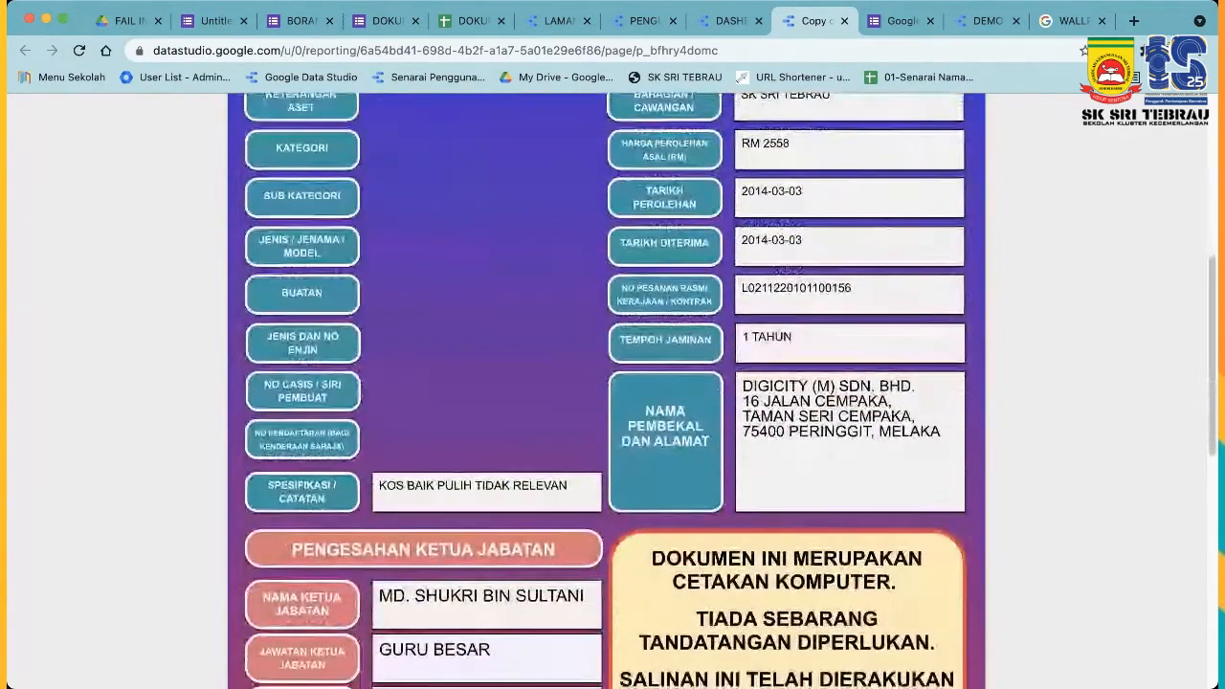
scroll(613, 402, "up", 3)
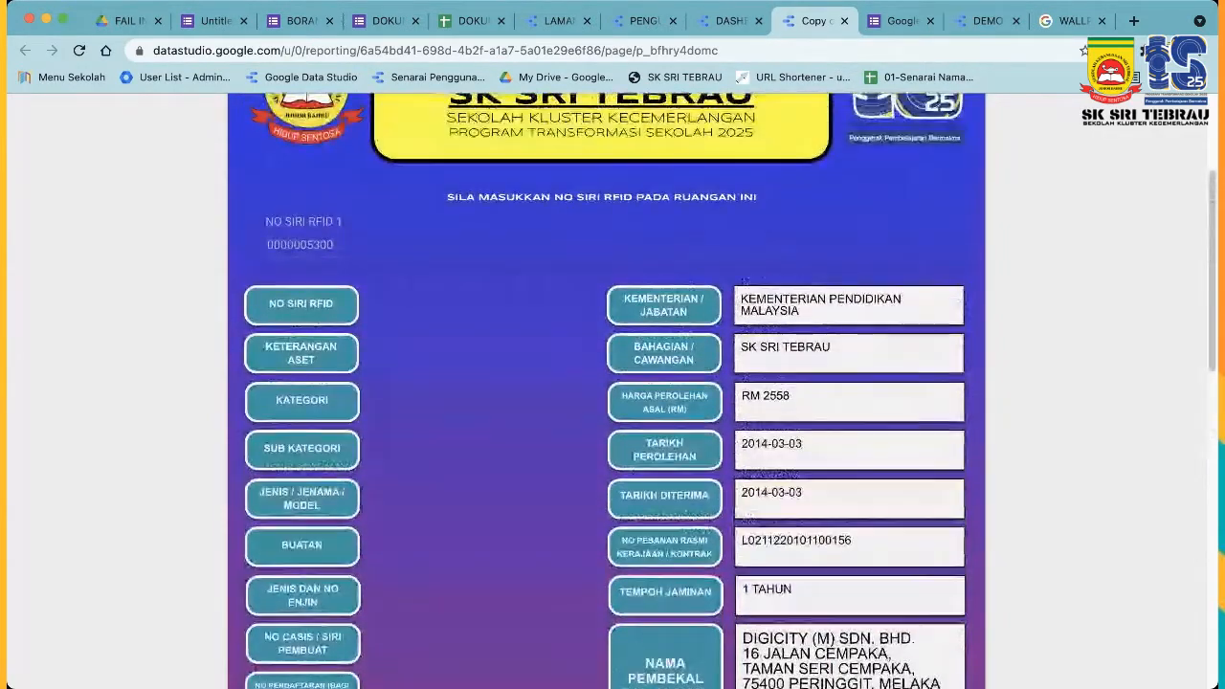
scroll(612, 402, "up", 1)
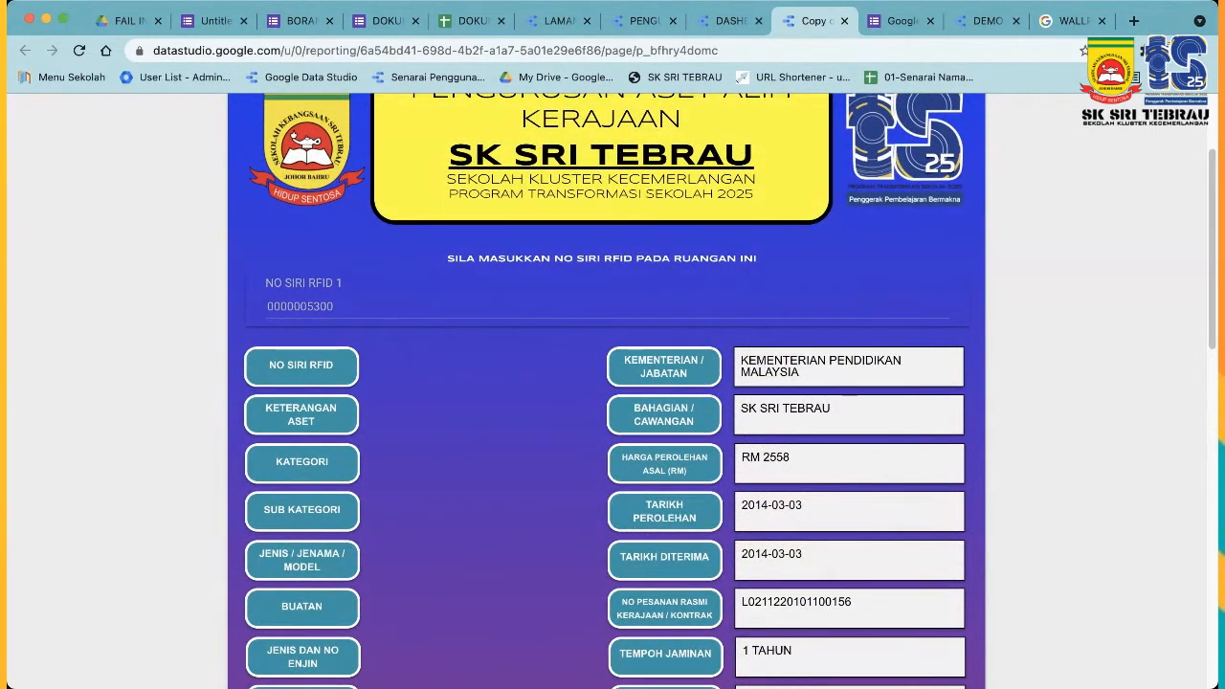
scroll(612, 383, "up", 3)
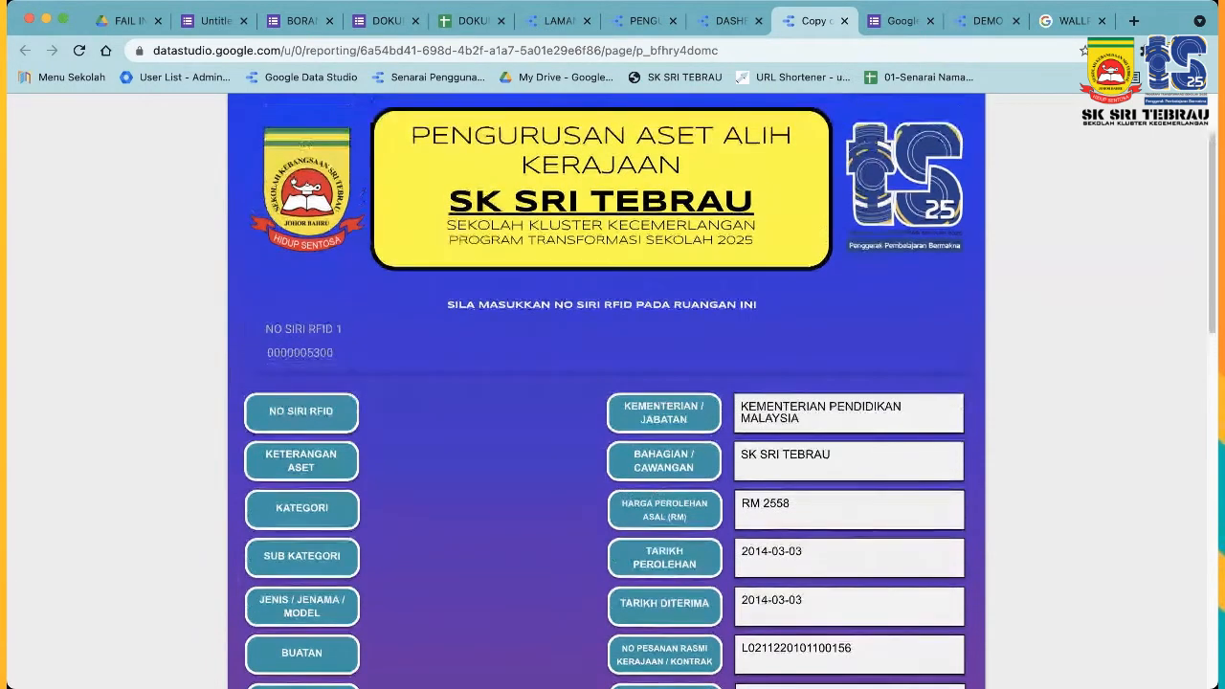
scroll(613, 383, "down", 1)
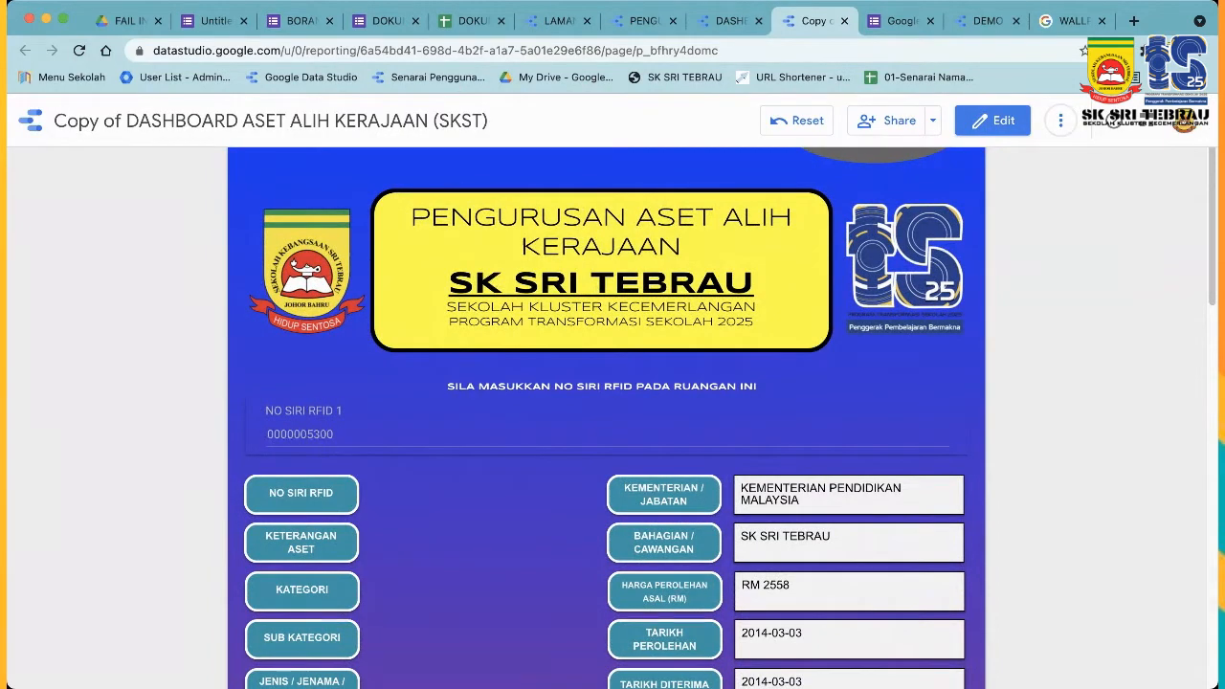
Return the report to edit mode and set the NO SIRI RFID 1 input box's text size to 18px.
left_click(993, 119)
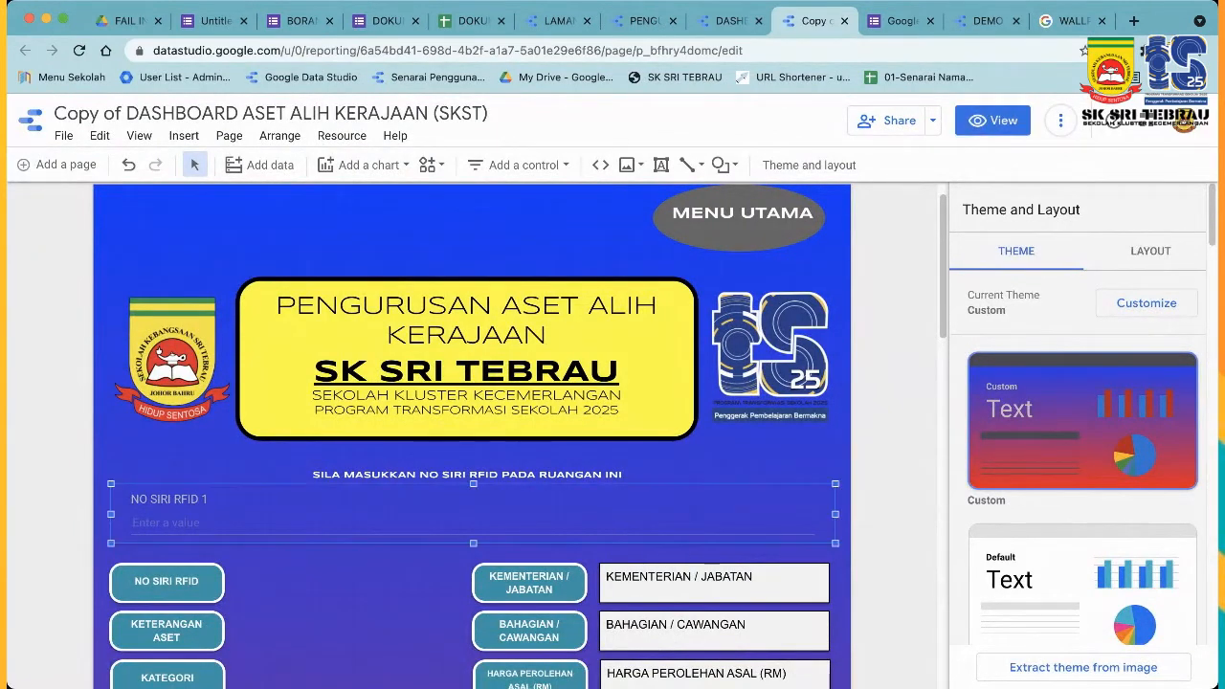
left_click(383, 513)
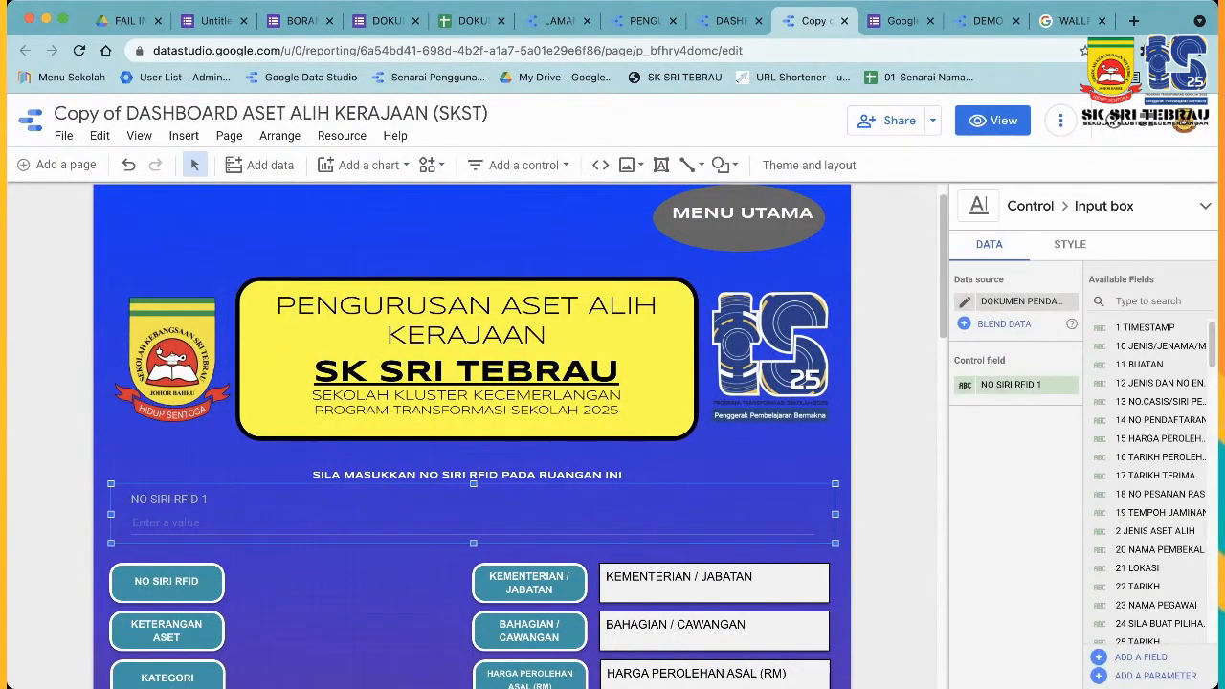
key("Escape")
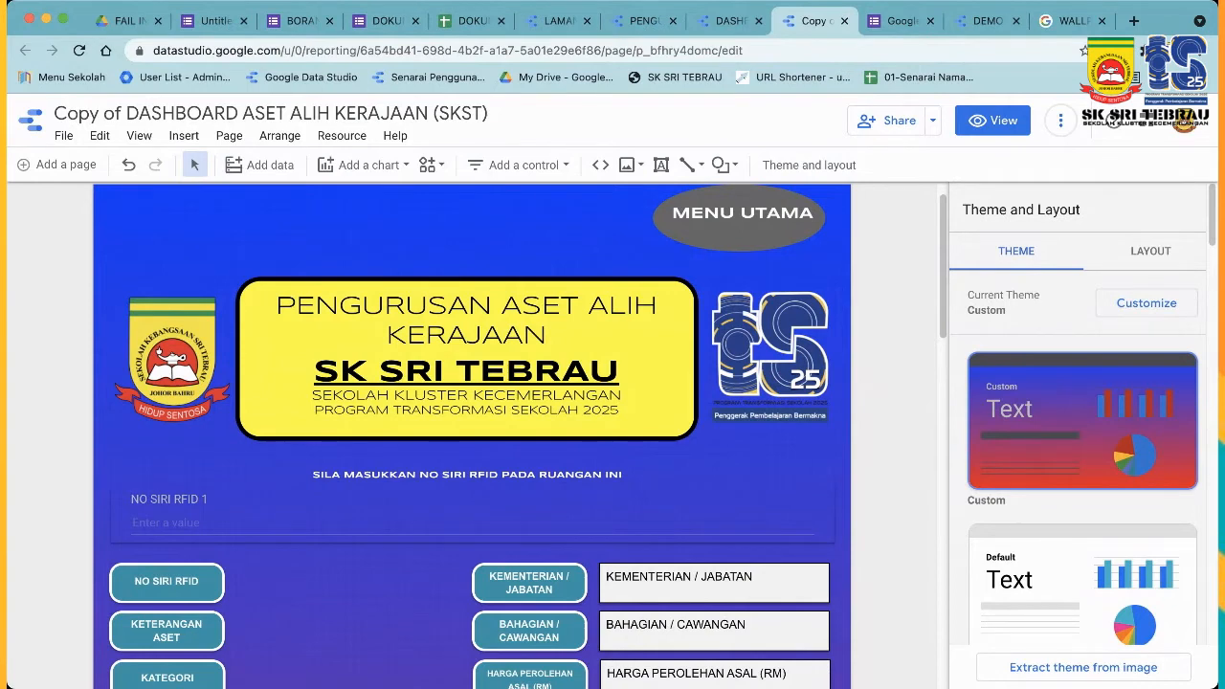
left_click(473, 514)
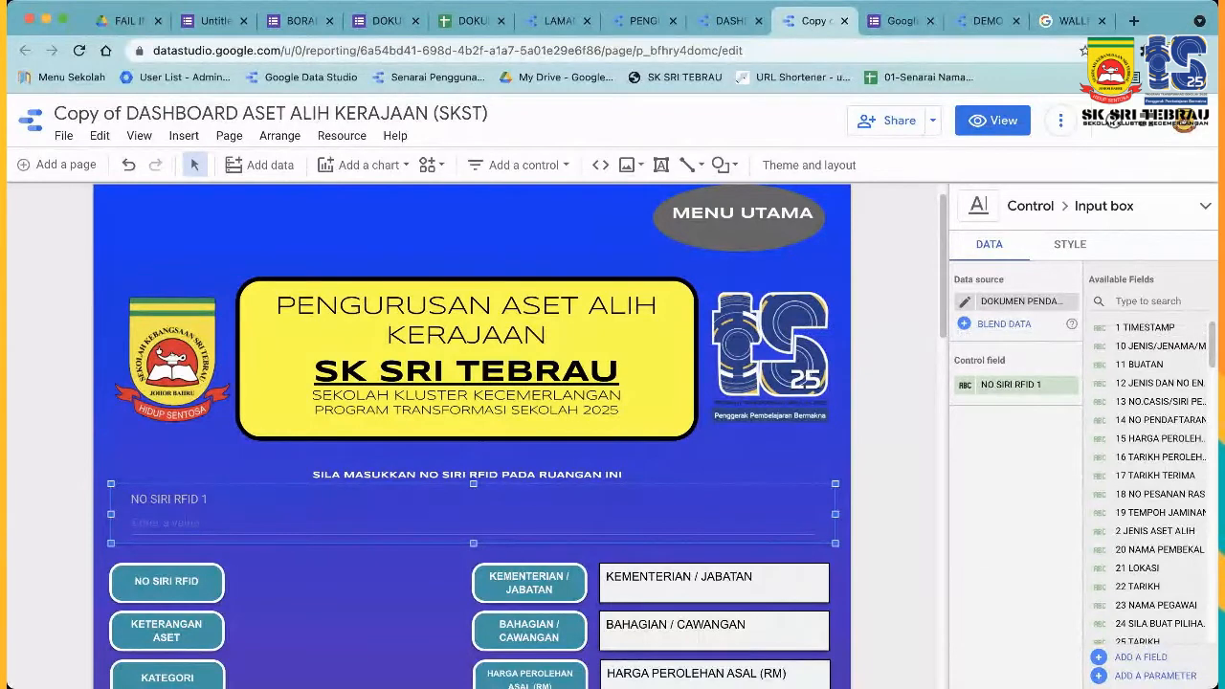
left_click(1070, 244)
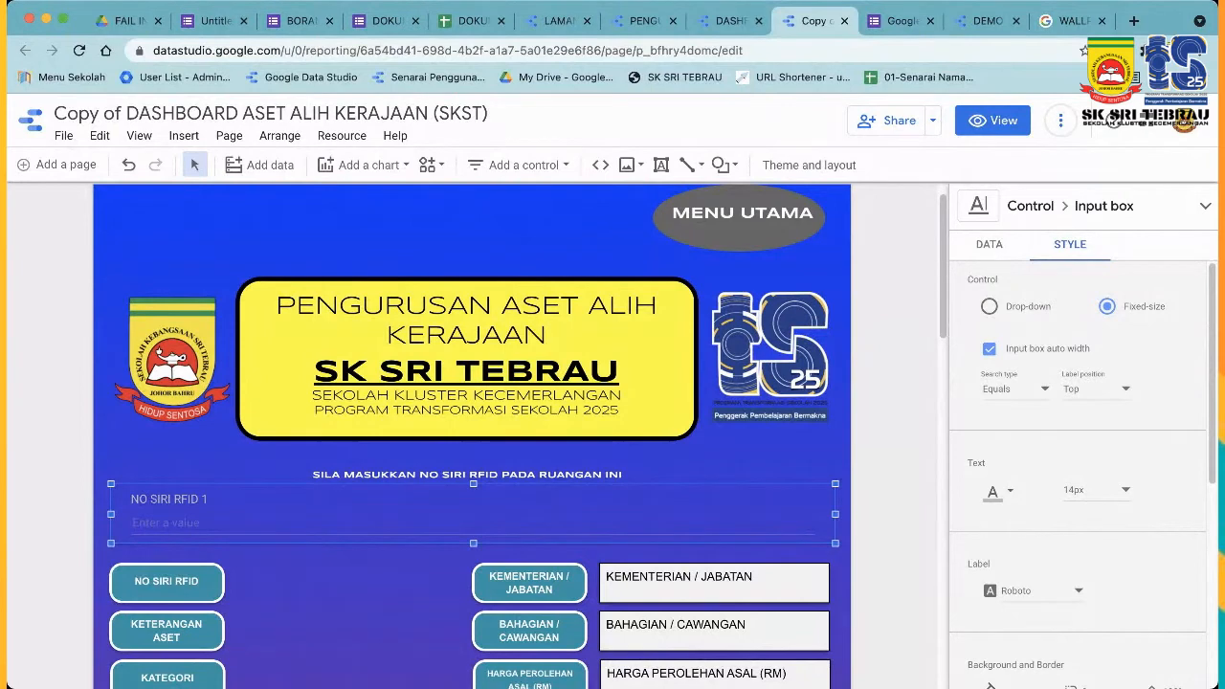
left_click(1096, 489)
left_click(1092, 525)
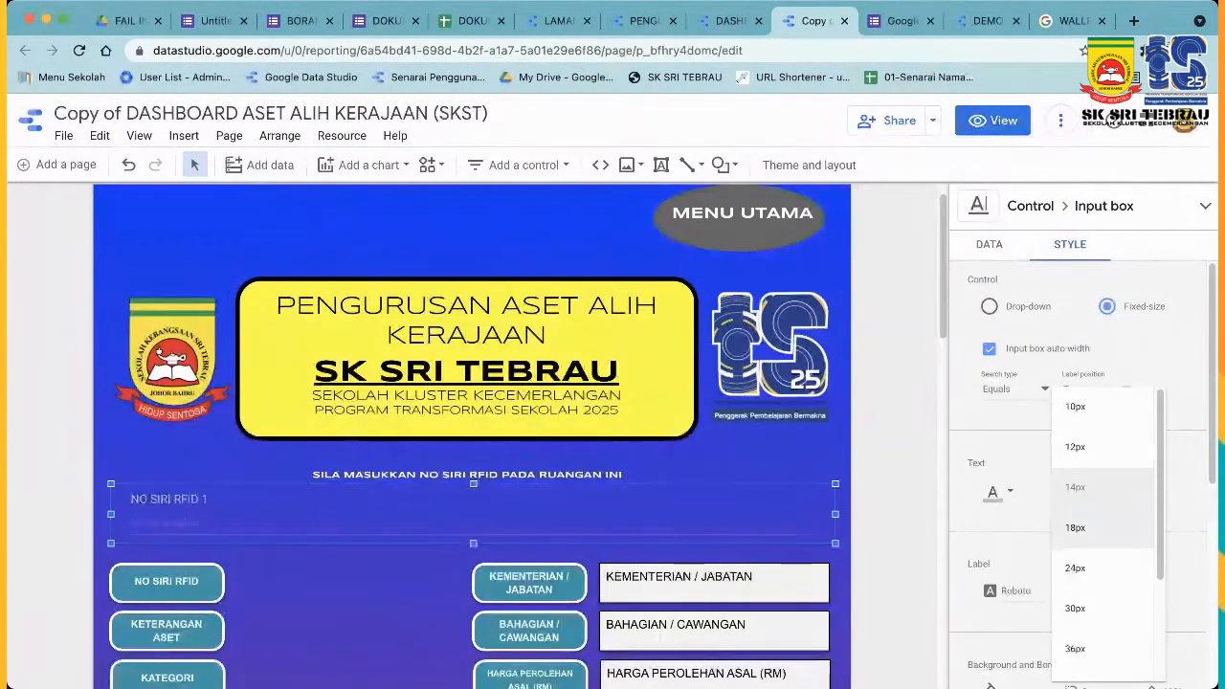
Change the NO SIRI RFID 1 input box's label font to Syncopate.
scroll(1081, 478, "down", 3)
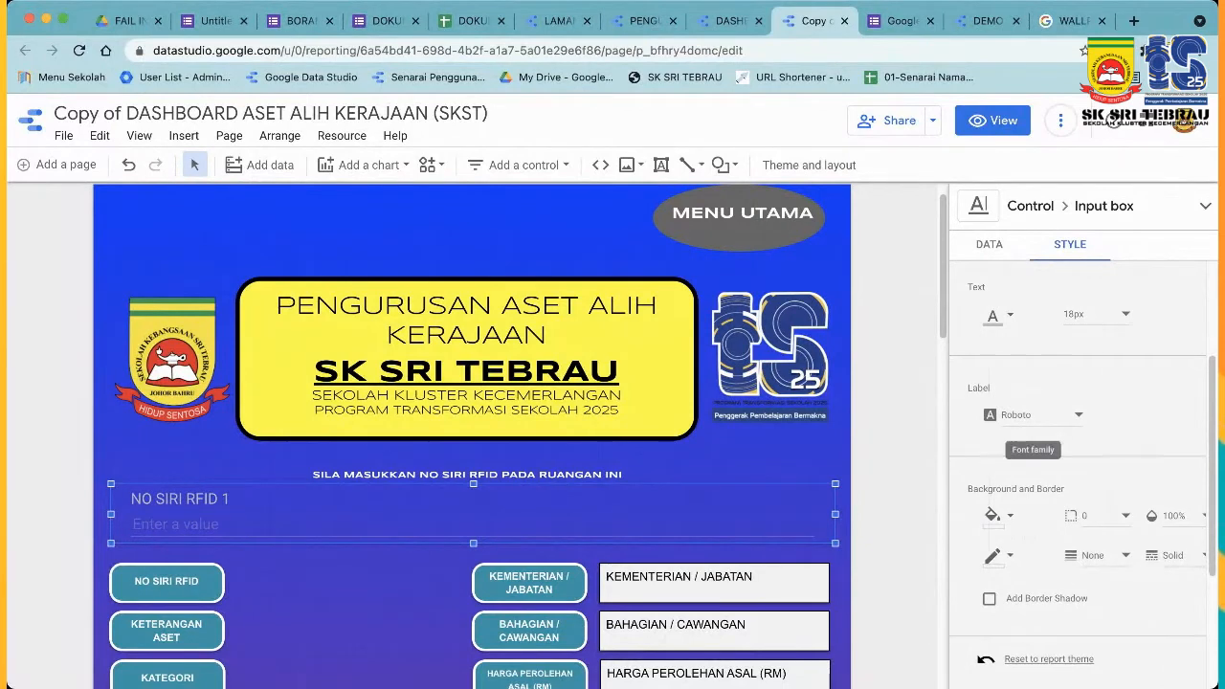
left_click(1033, 416)
left_click(1039, 496)
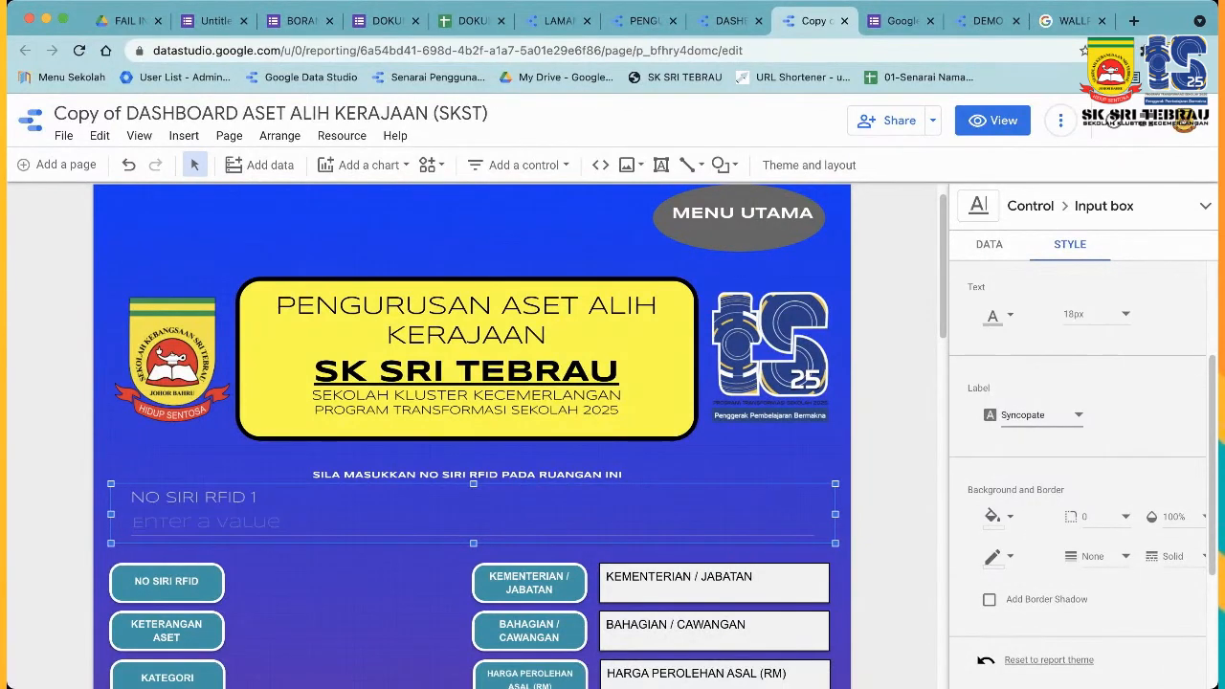
Fill the NO SIRI RFID 1 input box with a teal background and set its text colour to black.
left_click(999, 516)
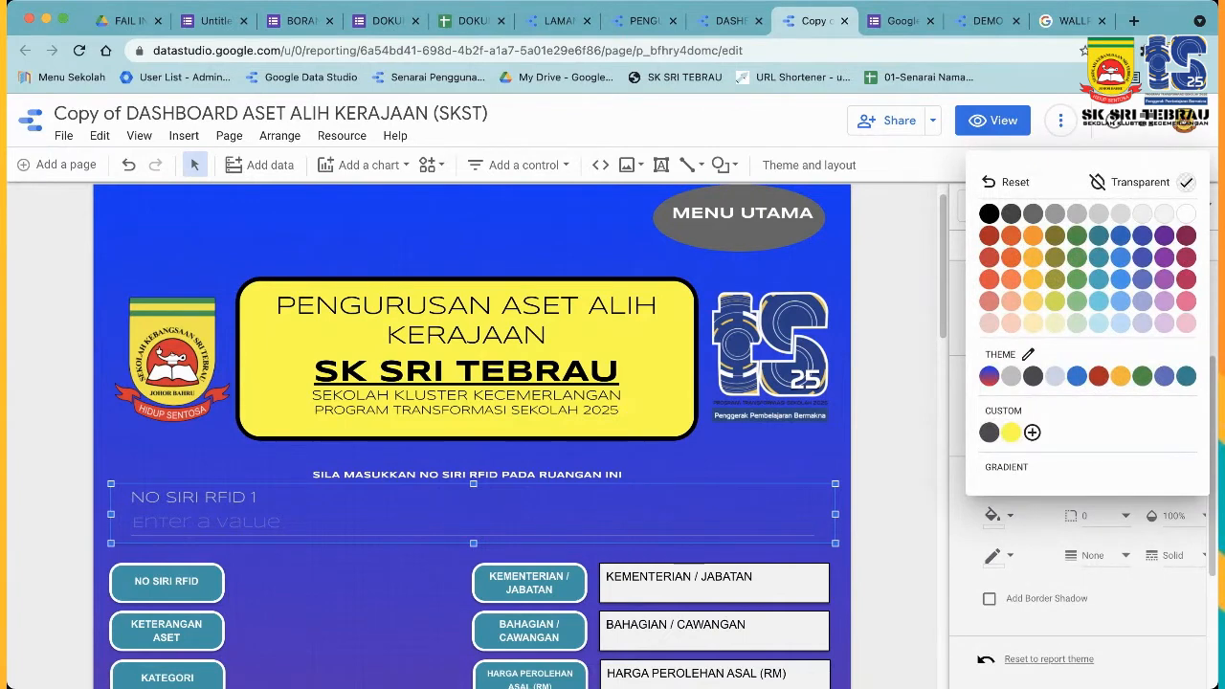
left_click(1186, 214)
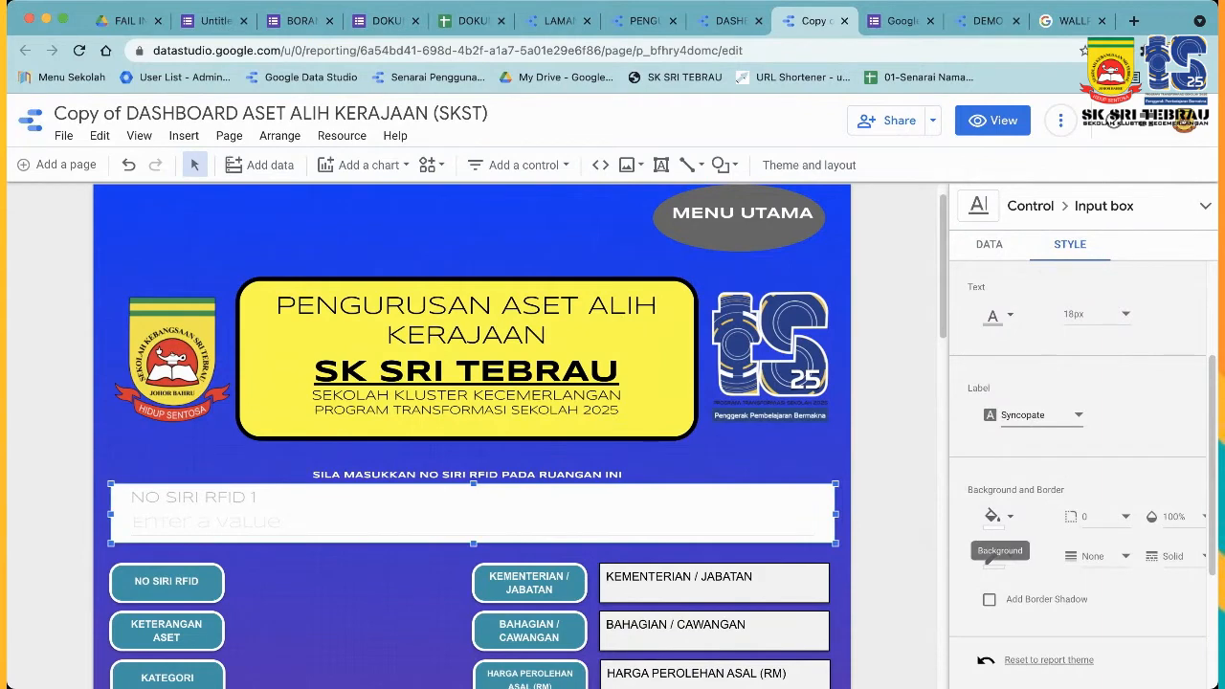
left_click(991, 517)
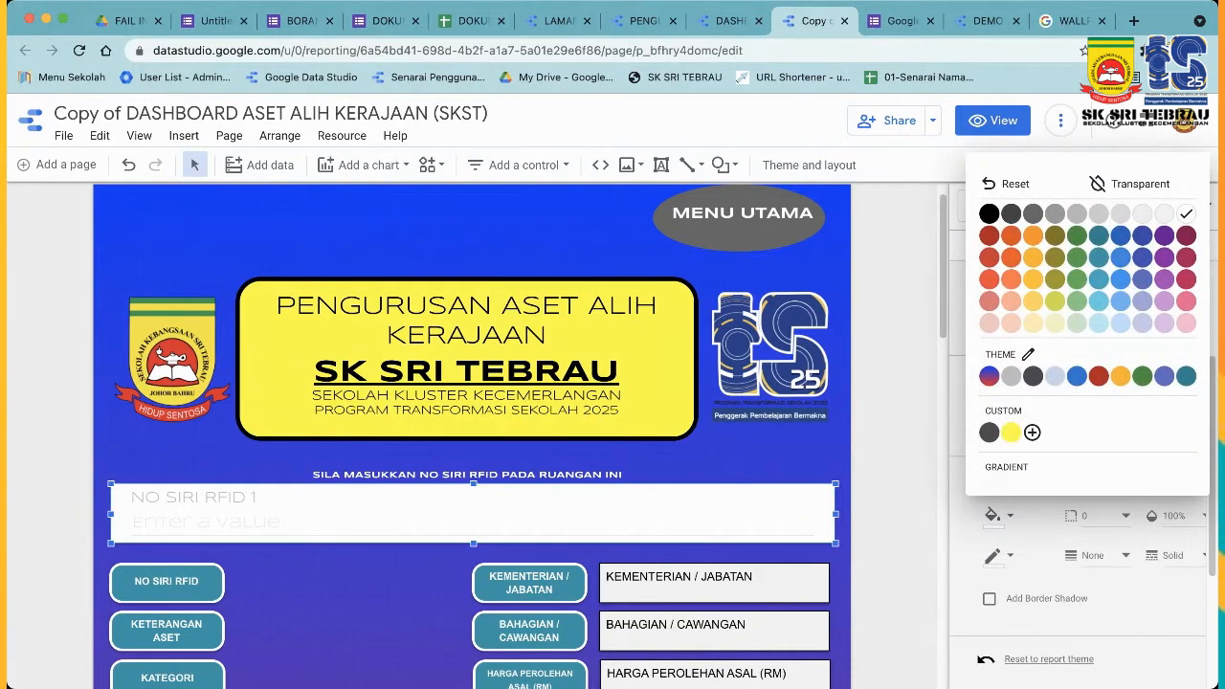
left_click(1099, 279)
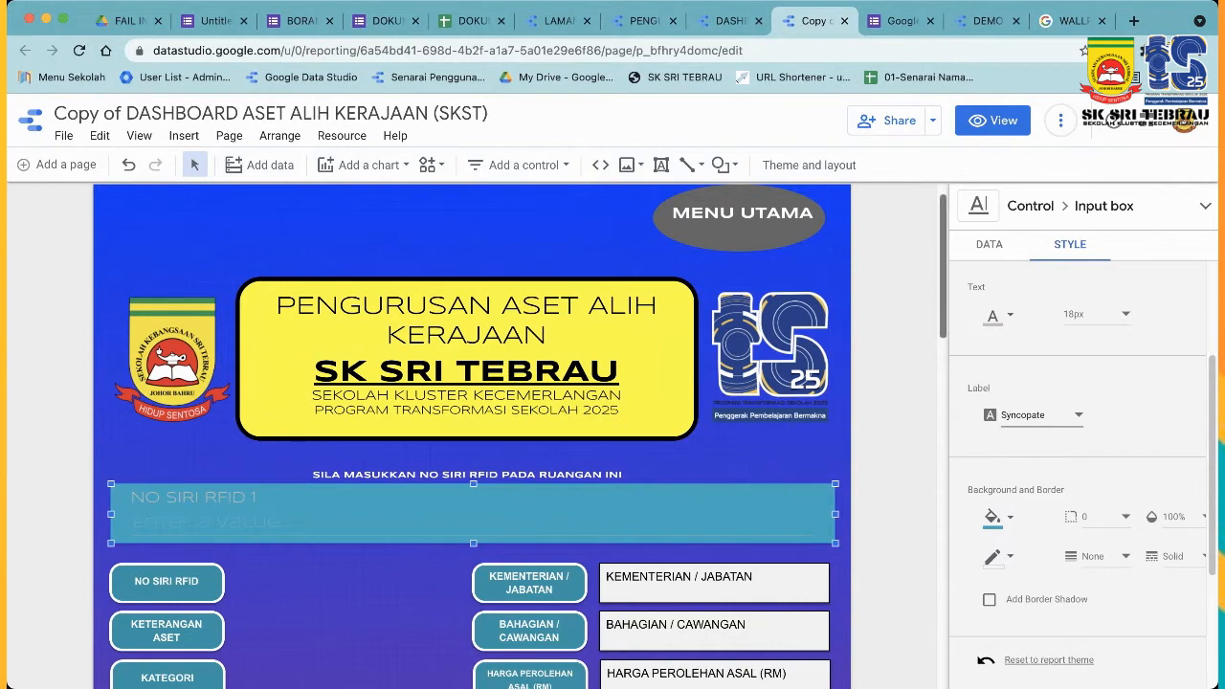
left_click(993, 316)
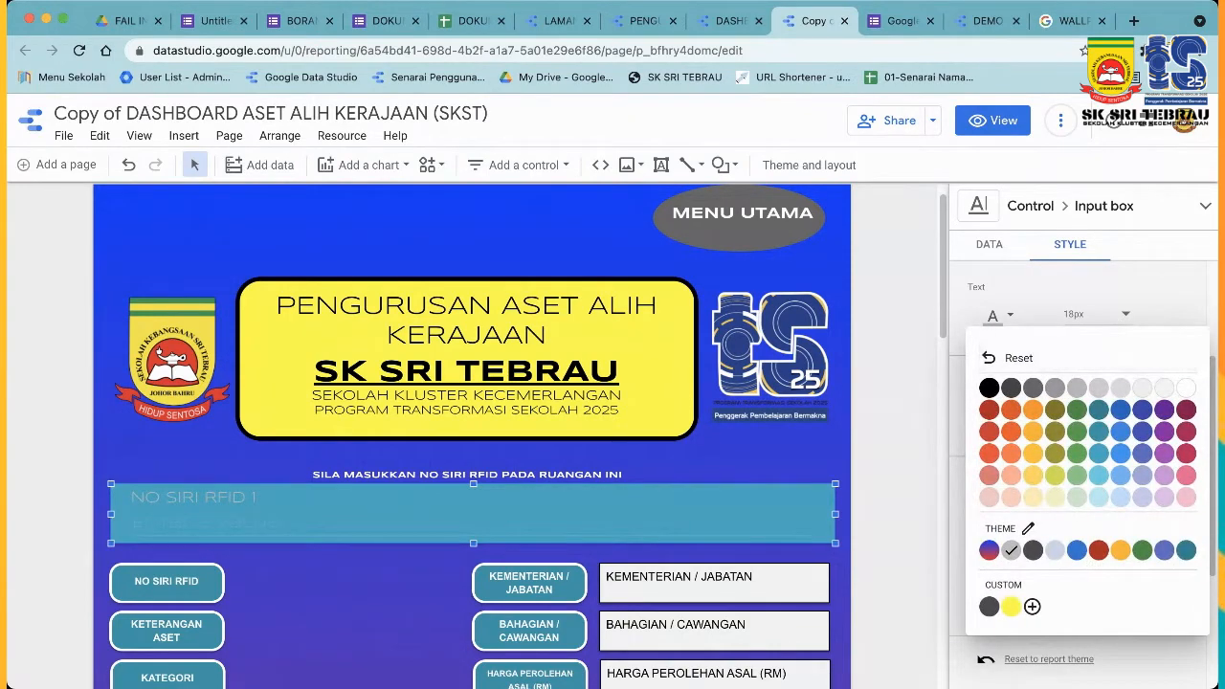
left_click(990, 388)
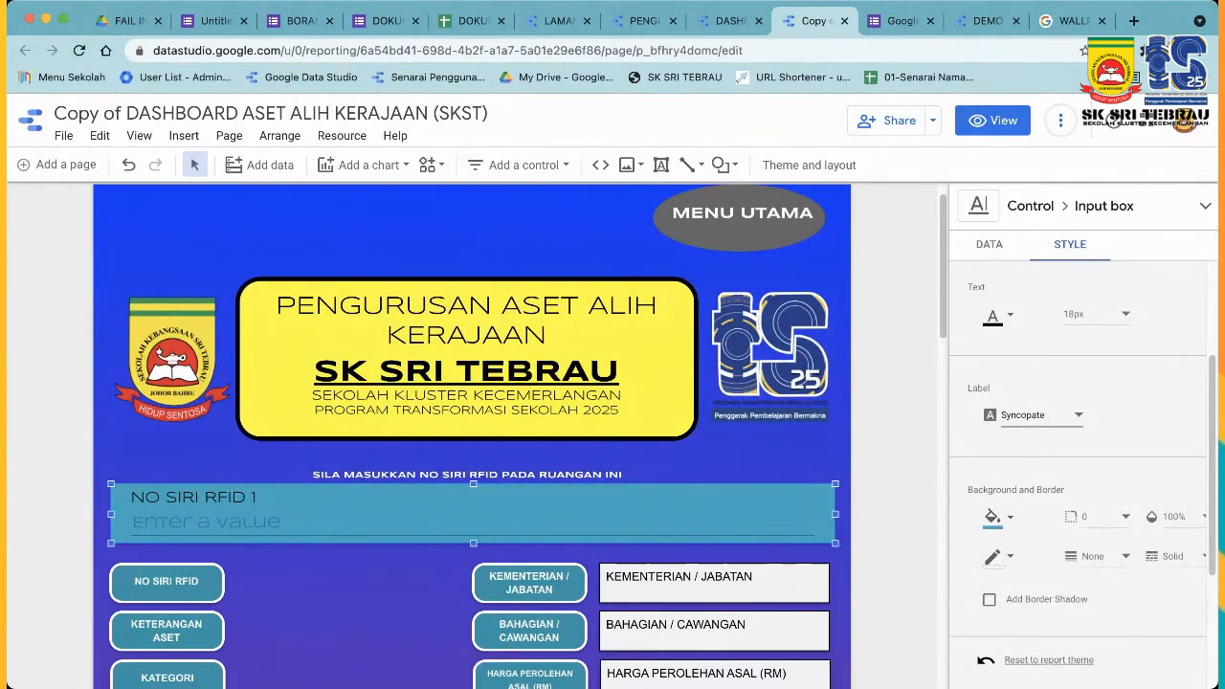
scroll(1082, 469, "down", 5)
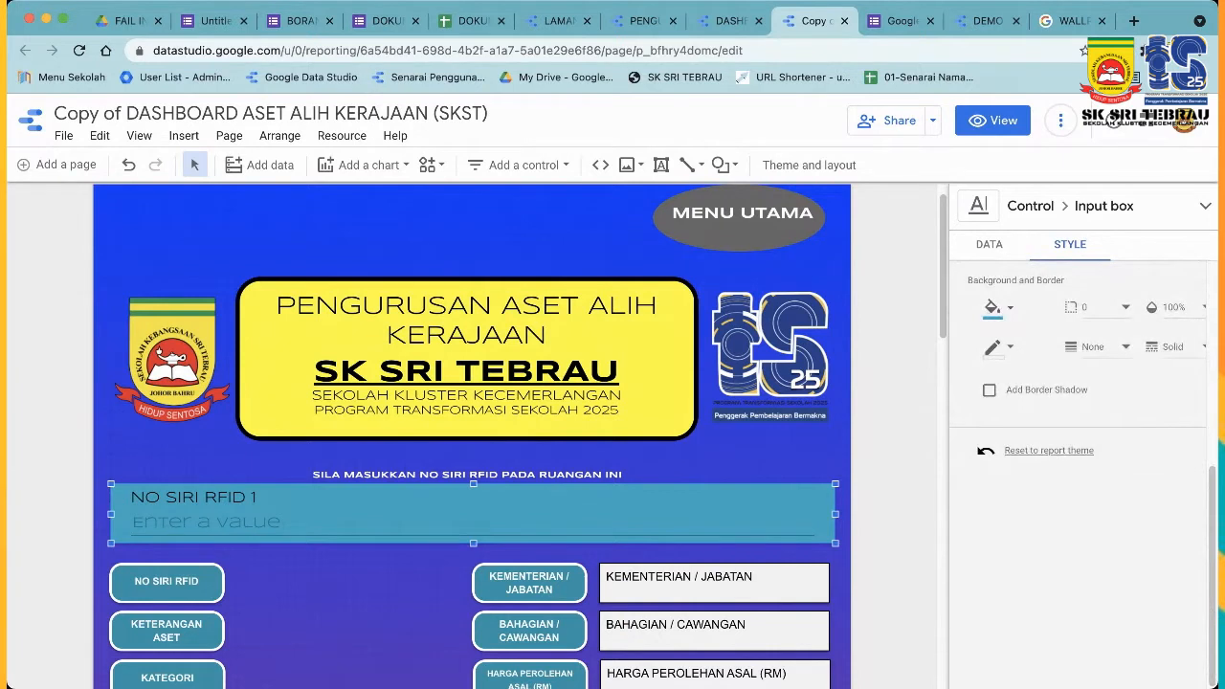
scroll(1081, 469, "up", 5)
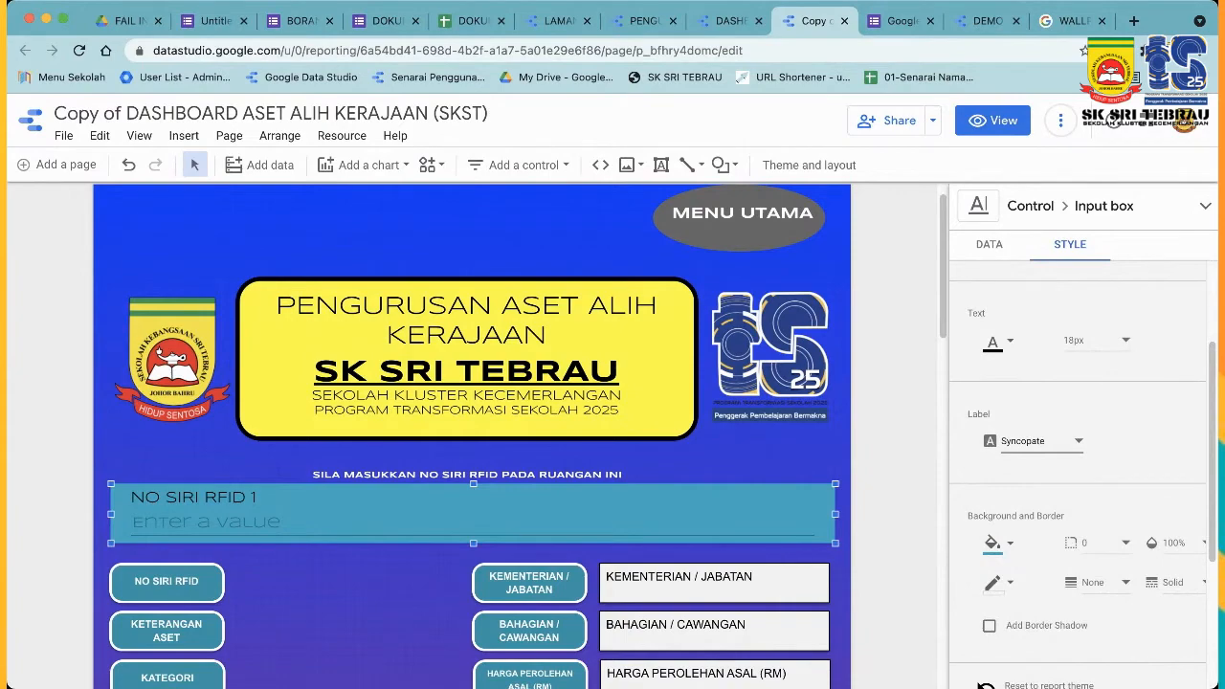
Insert a plain table chart beside the NO SIRI RFID label, aligned with that label's upper edge.
scroll(469, 437, "down", 3)
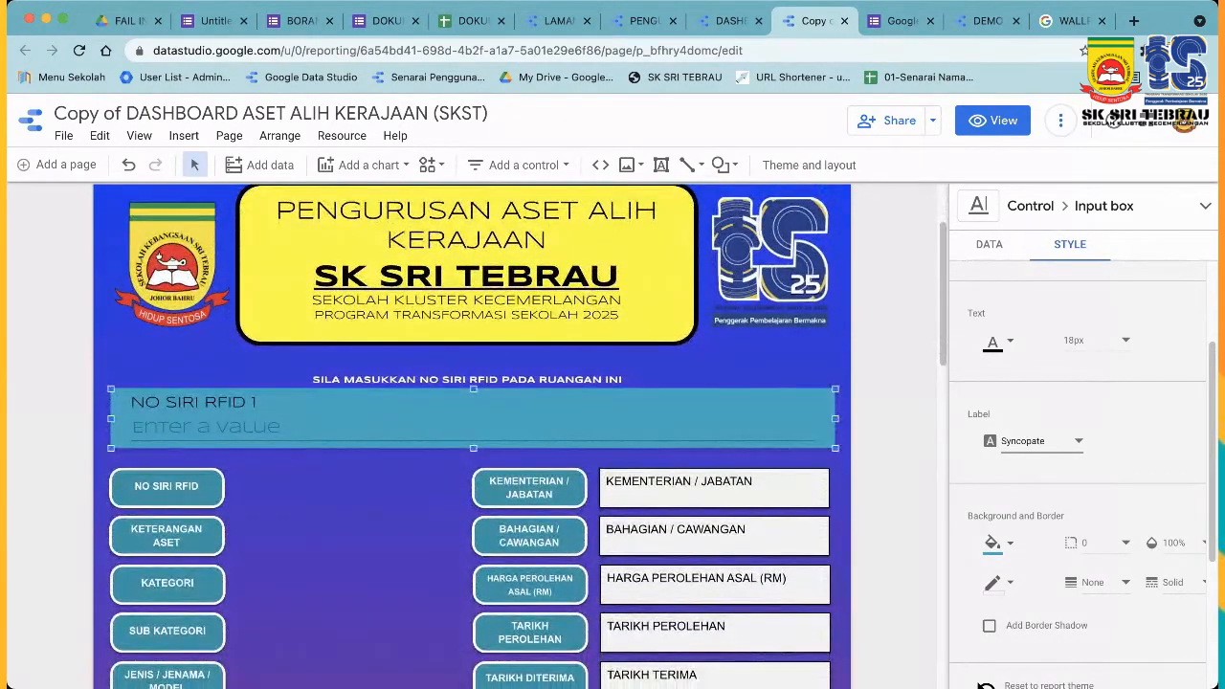
scroll(469, 437, "down", 4)
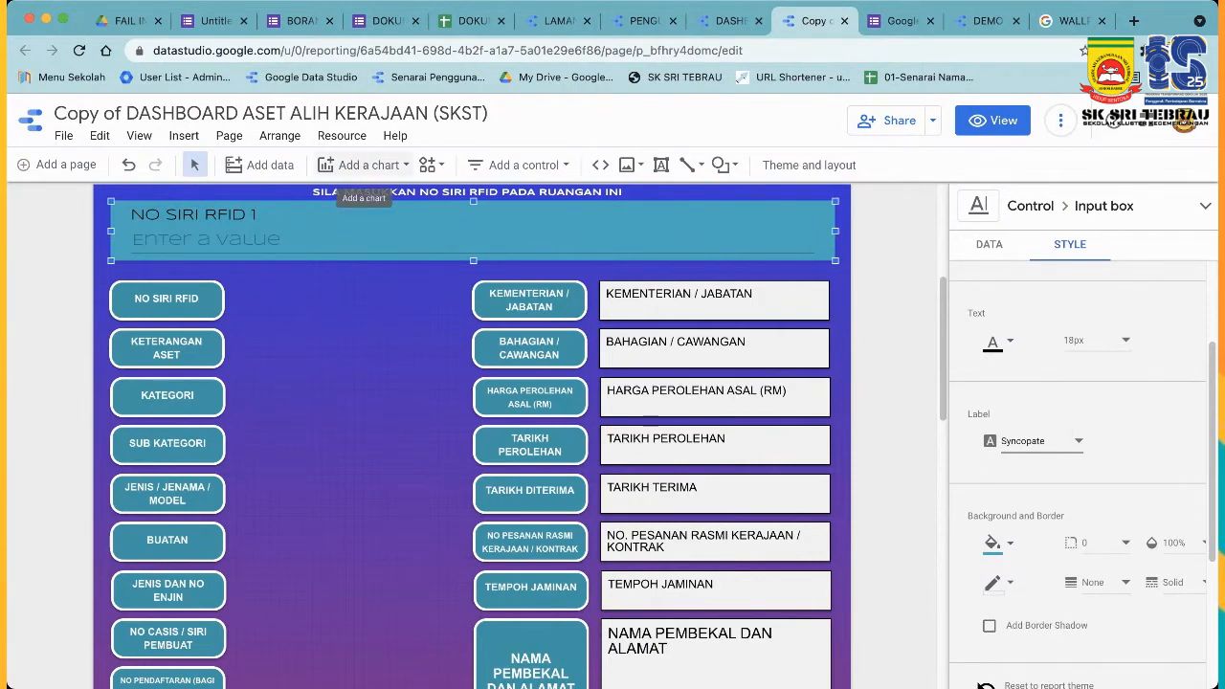
left_click(363, 165)
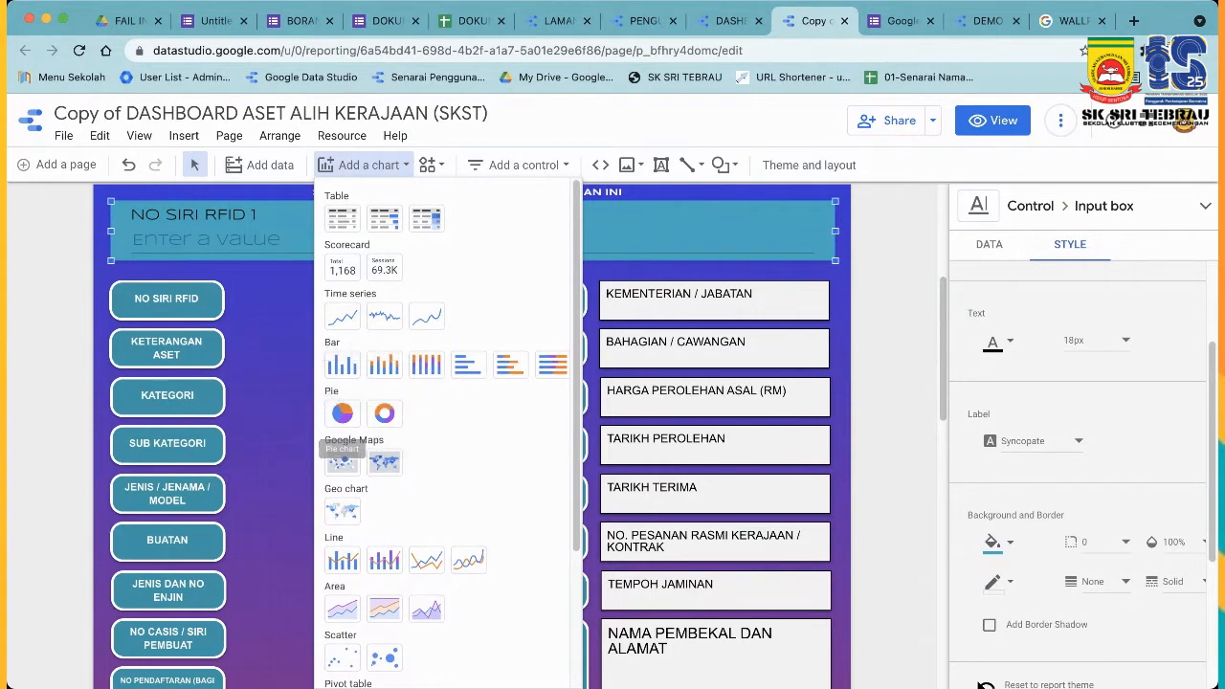
scroll(384, 490, "down", 4)
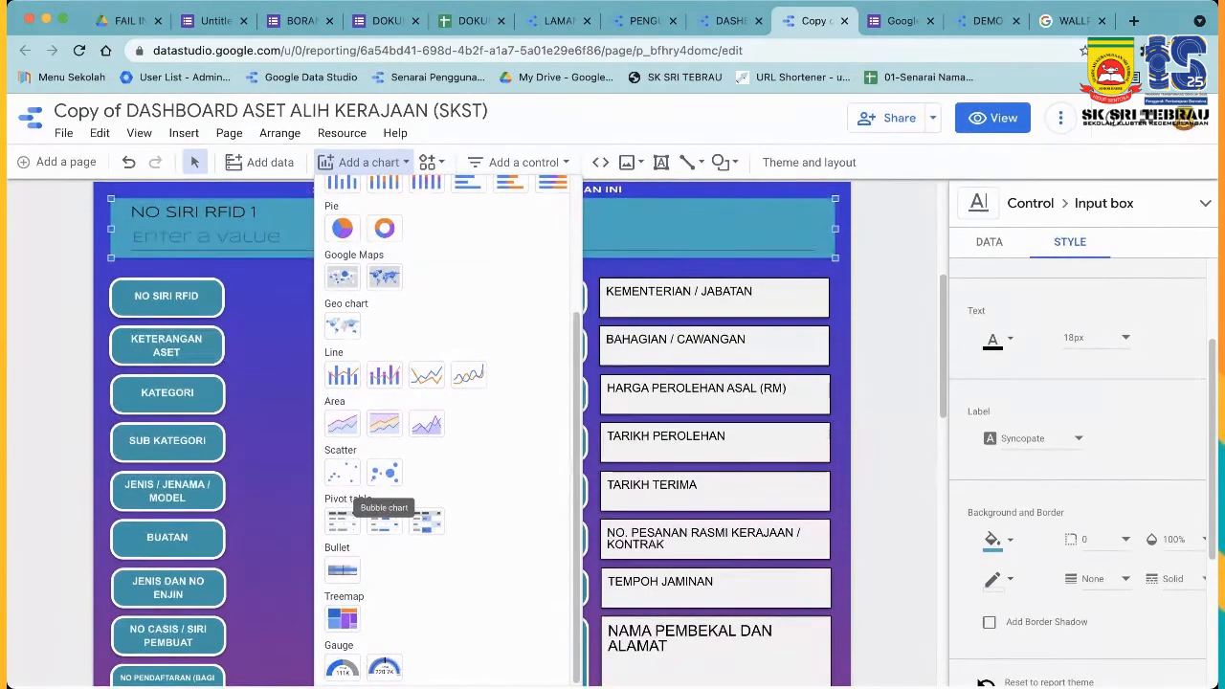
scroll(384, 491, "up", 4)
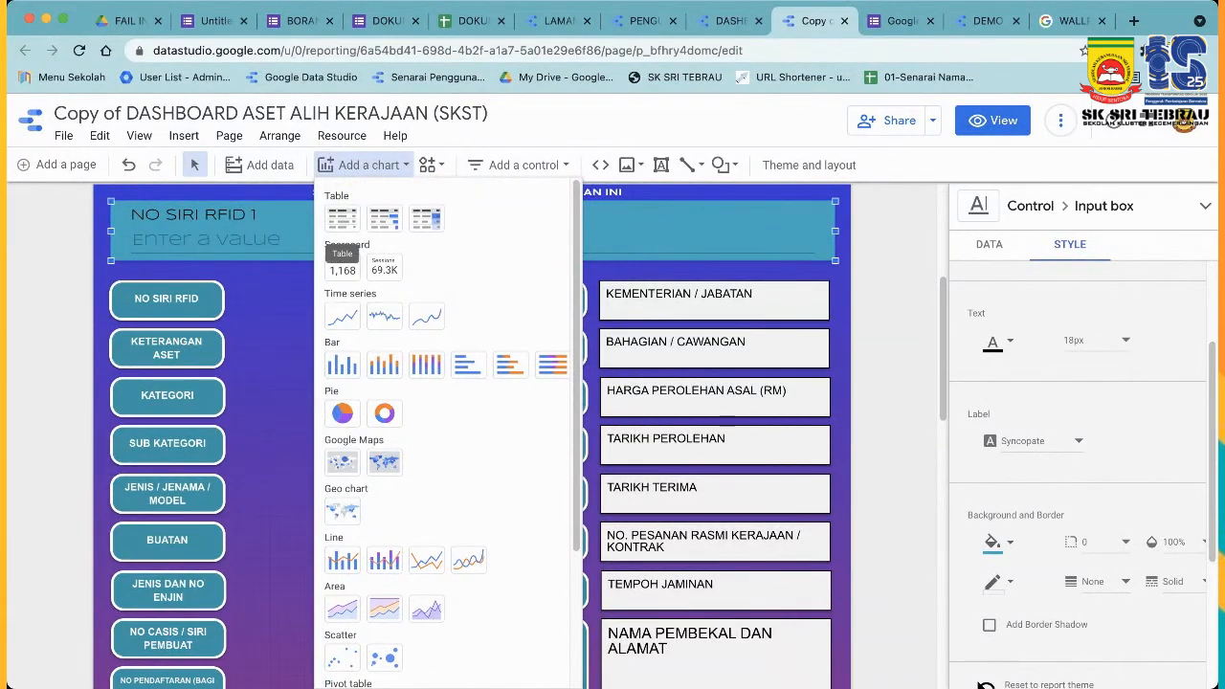
left_click(342, 218)
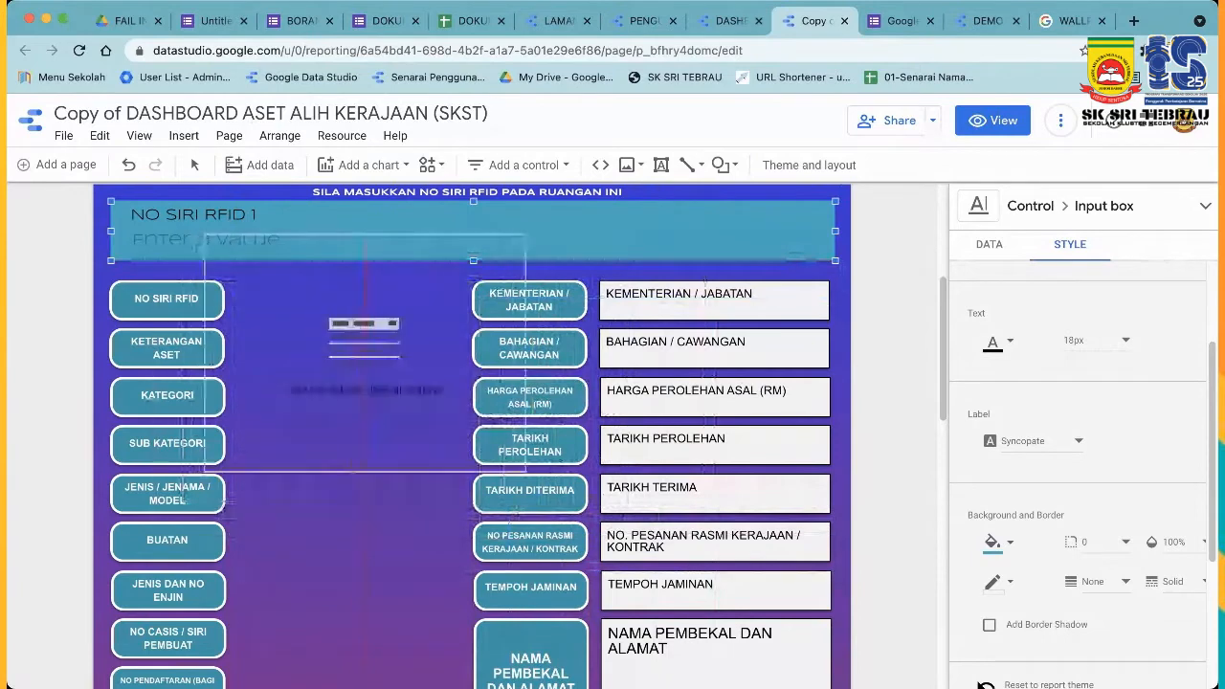
mouse_move(252, 259)
left_mouse_down()
mouse_move(555, 497)
mouse_move(575, 496)
left_mouse_up()
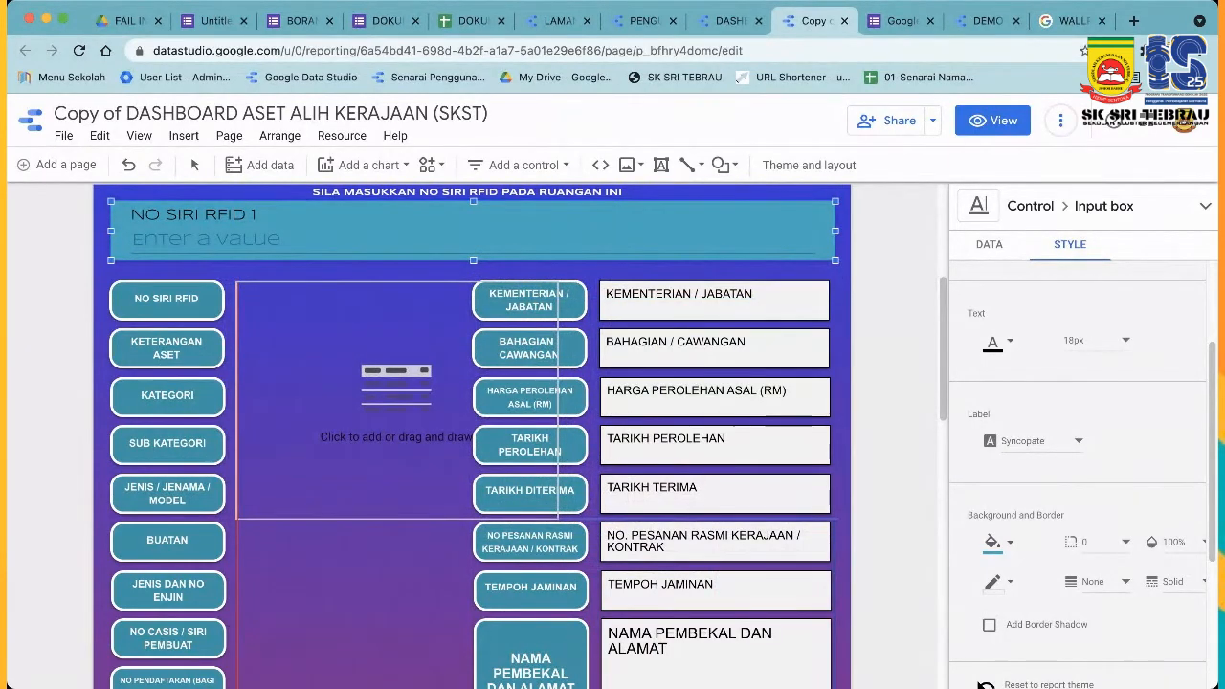
left_click(237, 282)
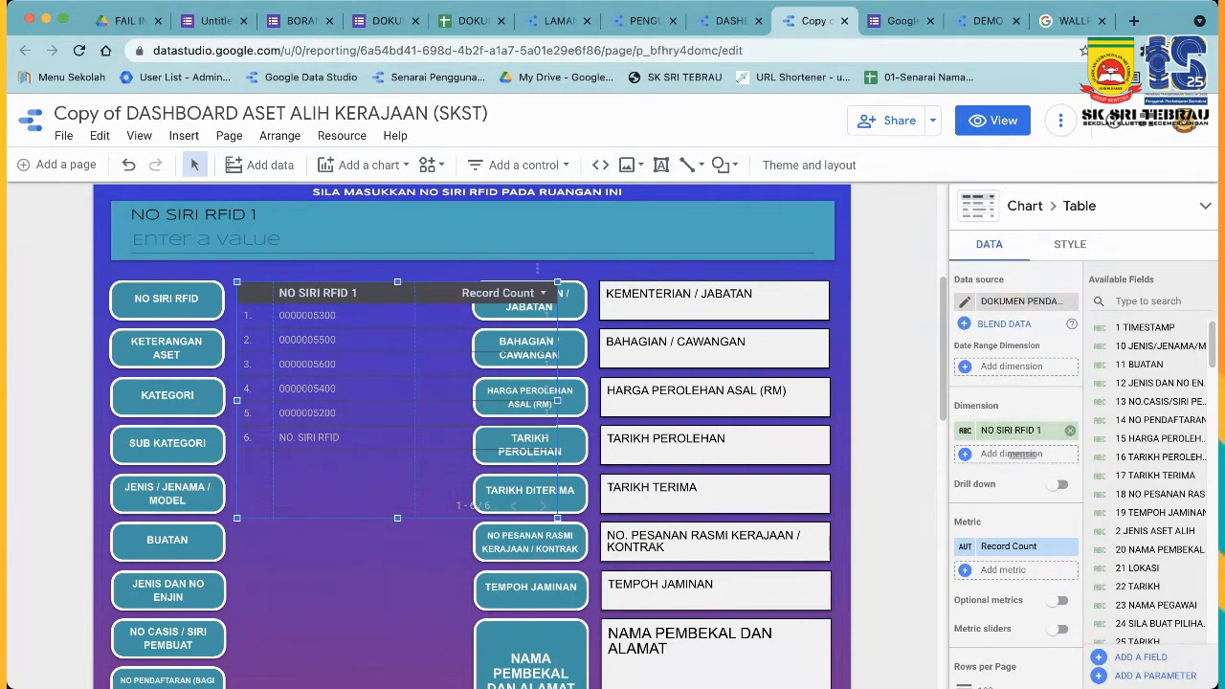
Examine the new table's data settings and compare them with the input box and the existing asset detail tables.
scroll(1015, 430, "down", 1)
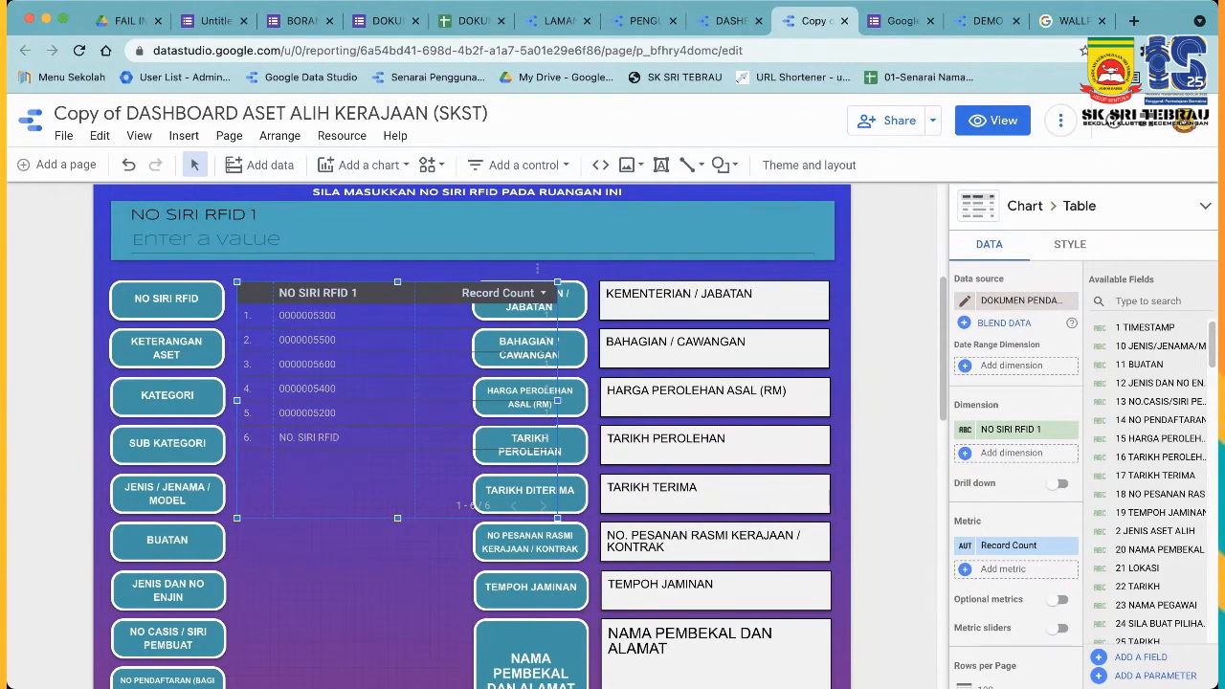
scroll(1014, 475, "down", 8)
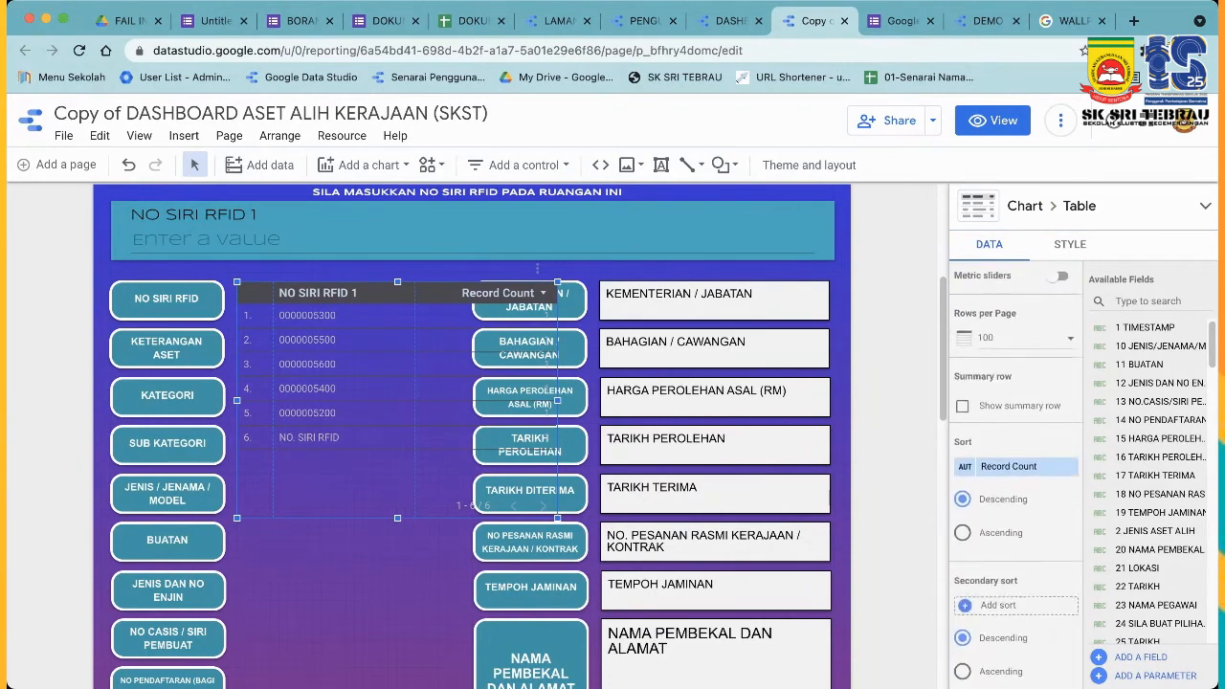
scroll(1015, 430, "up", 8)
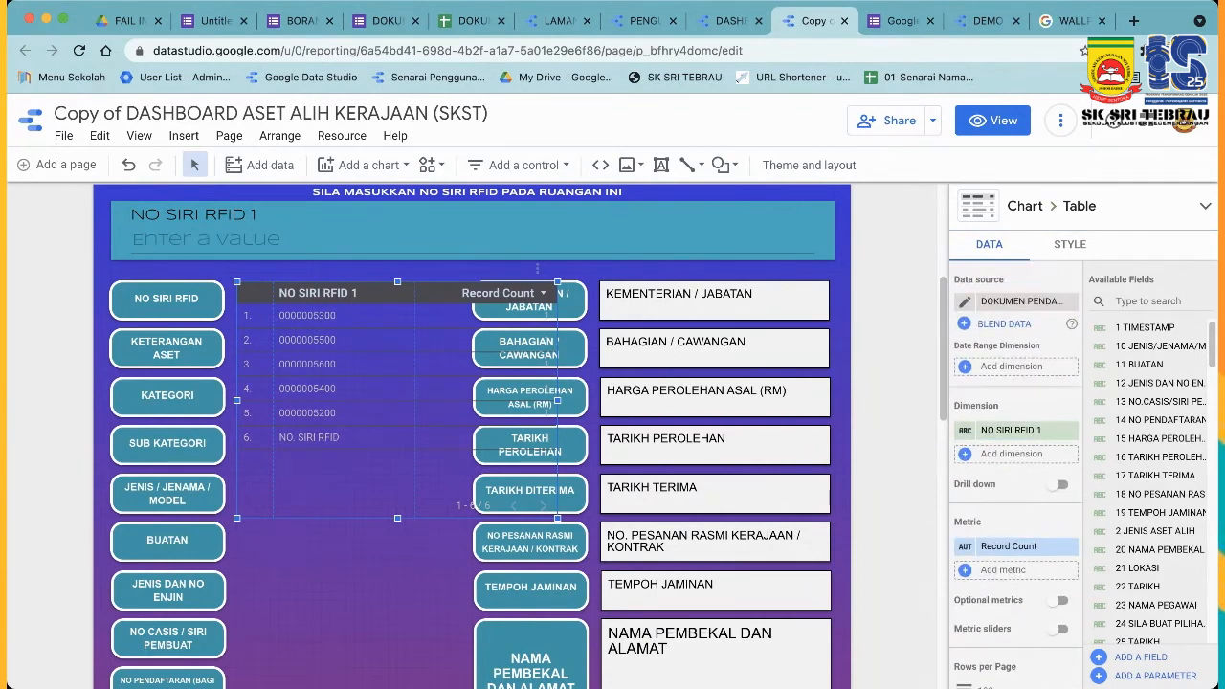
left_click(473, 229)
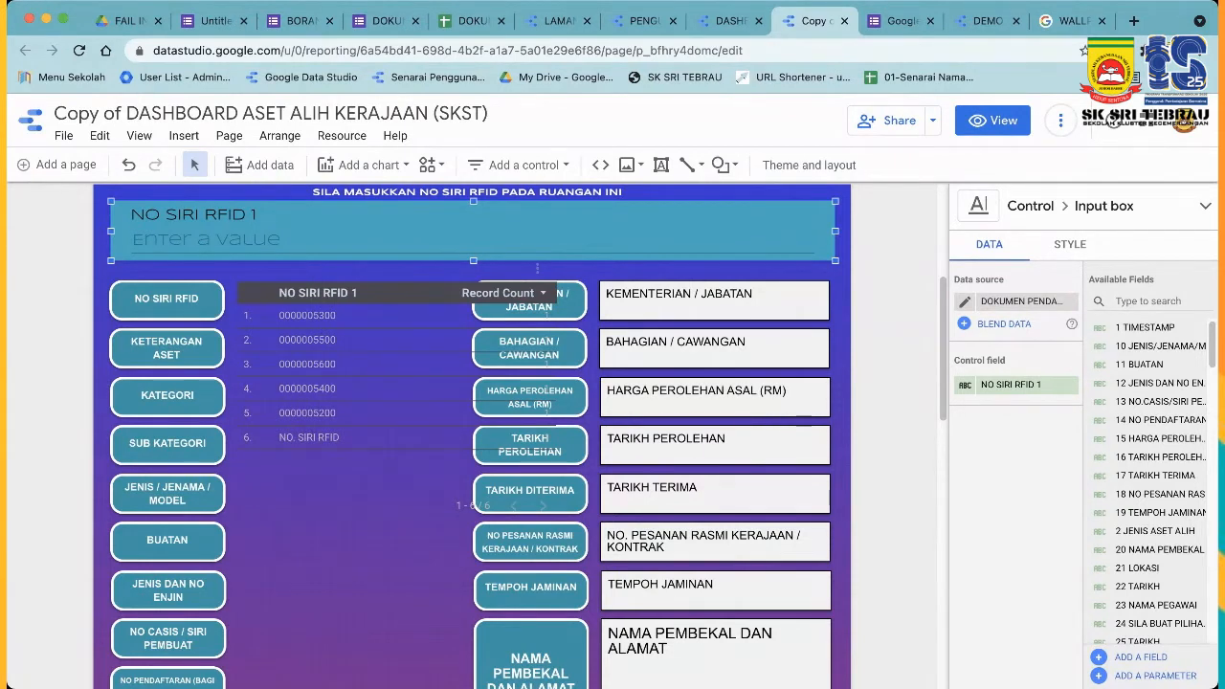
left_click(545, 360)
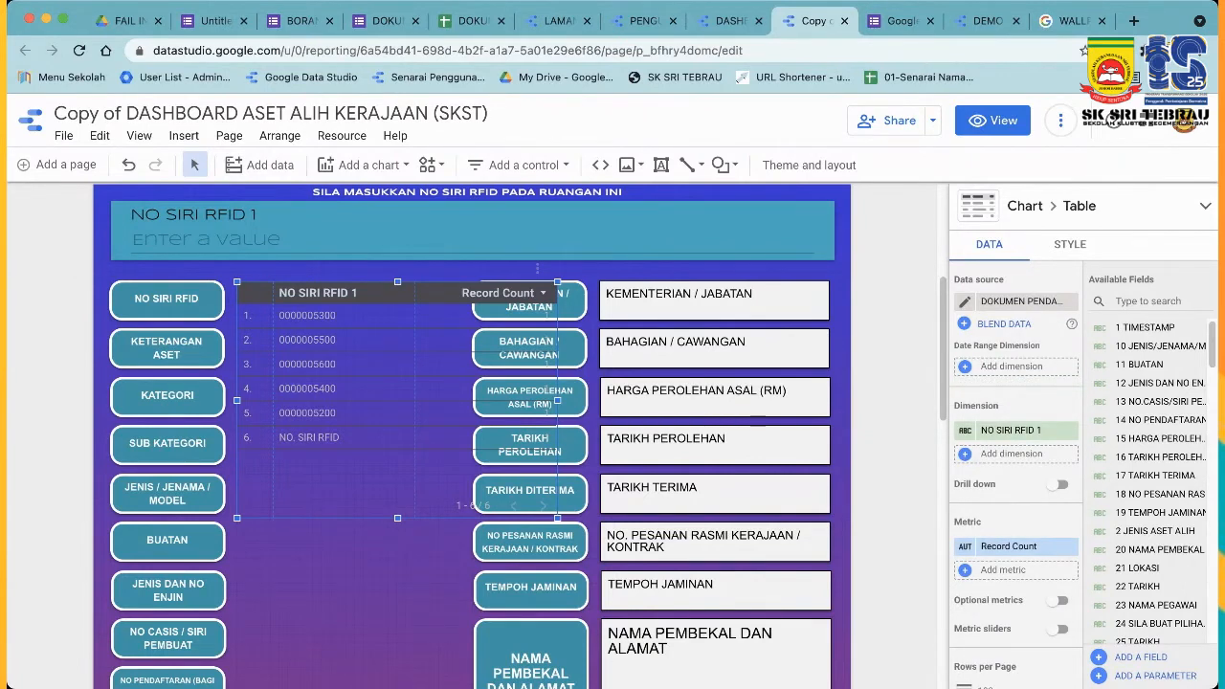
left_click(714, 300)
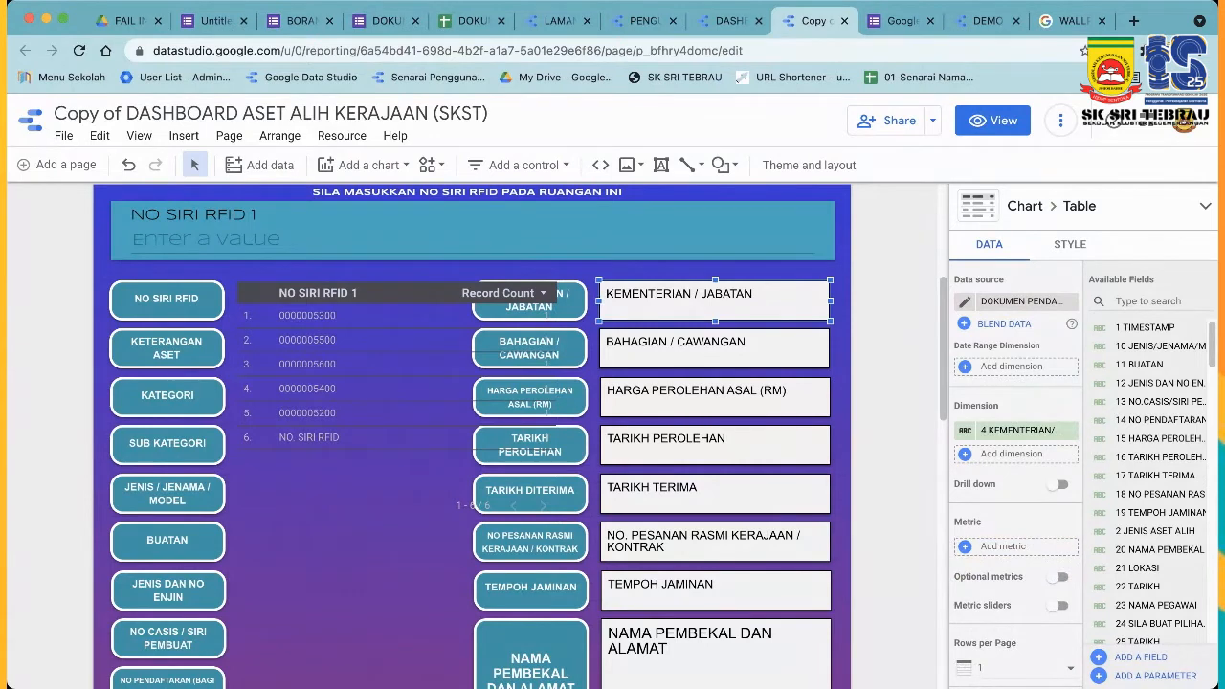
left_click(714, 397)
left_click(714, 445)
left_click(714, 494)
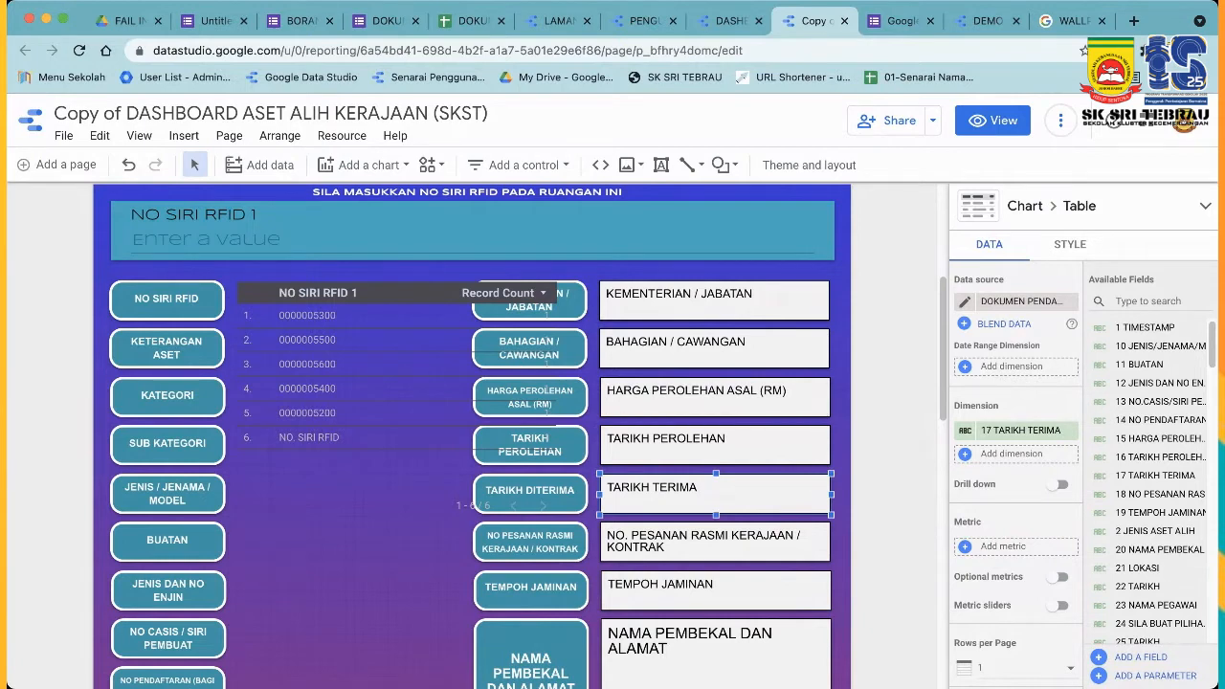
left_click(547, 356)
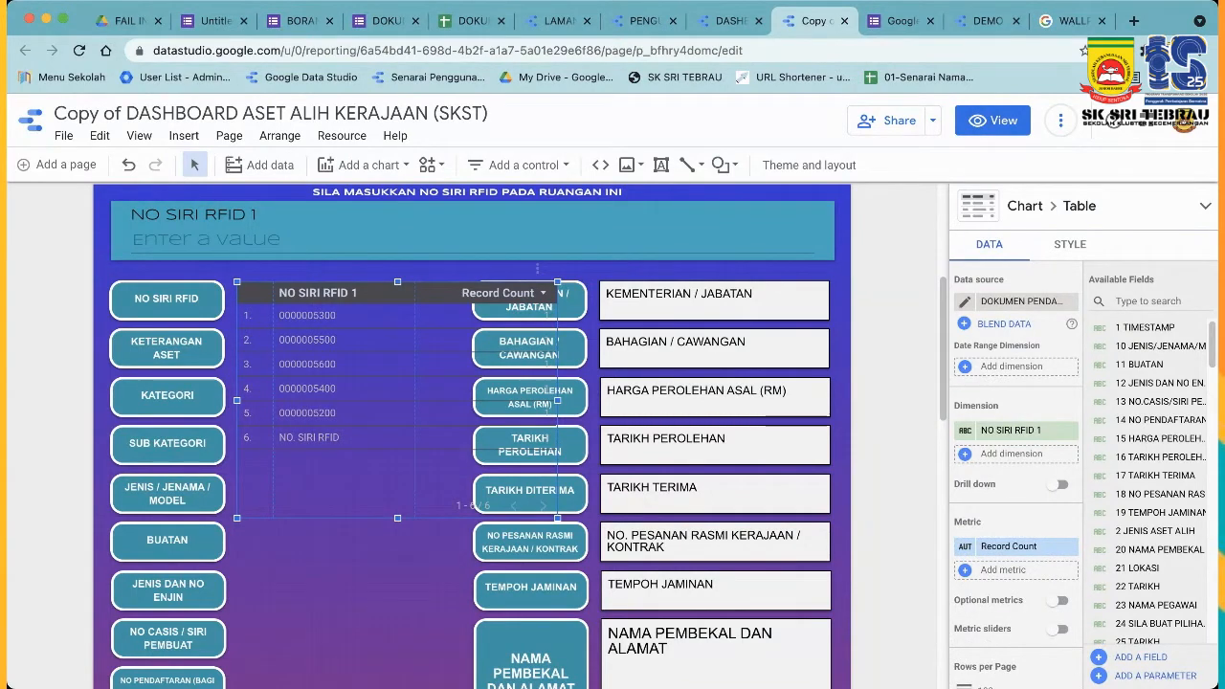
Set the new NO SIRI RFID 1 table's background to white and deselect it.
left_click(1070, 244)
scroll(1078, 459, "down", 10)
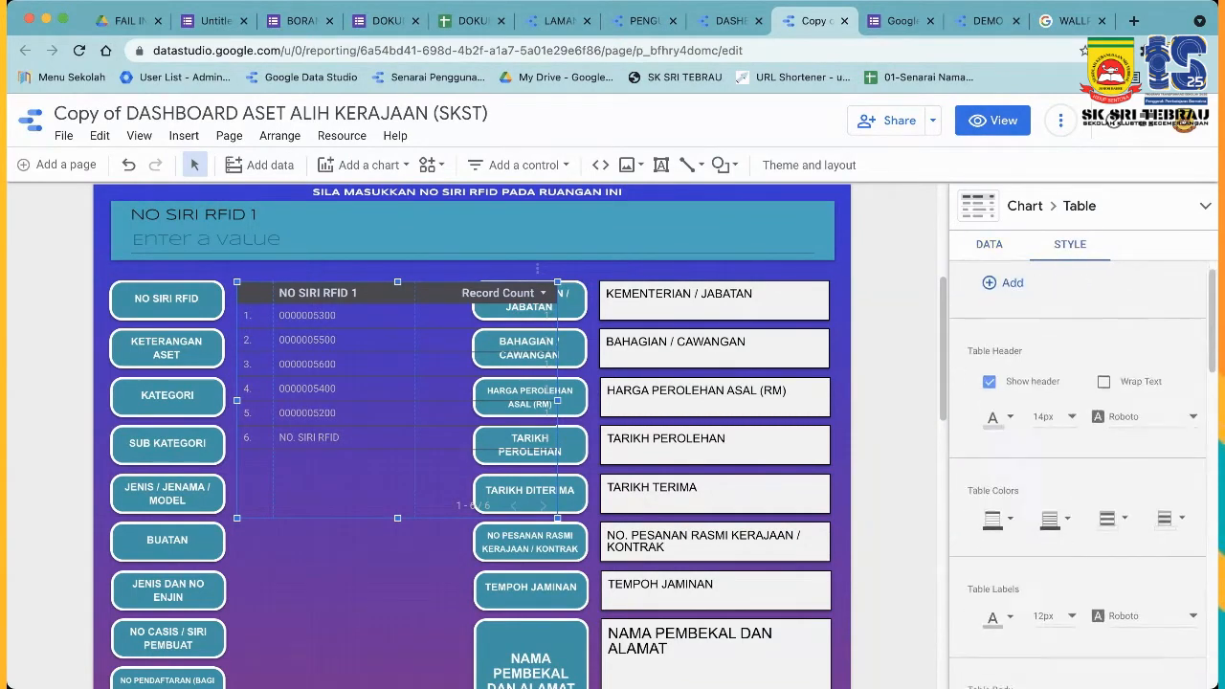
scroll(991, 538, "down", 5)
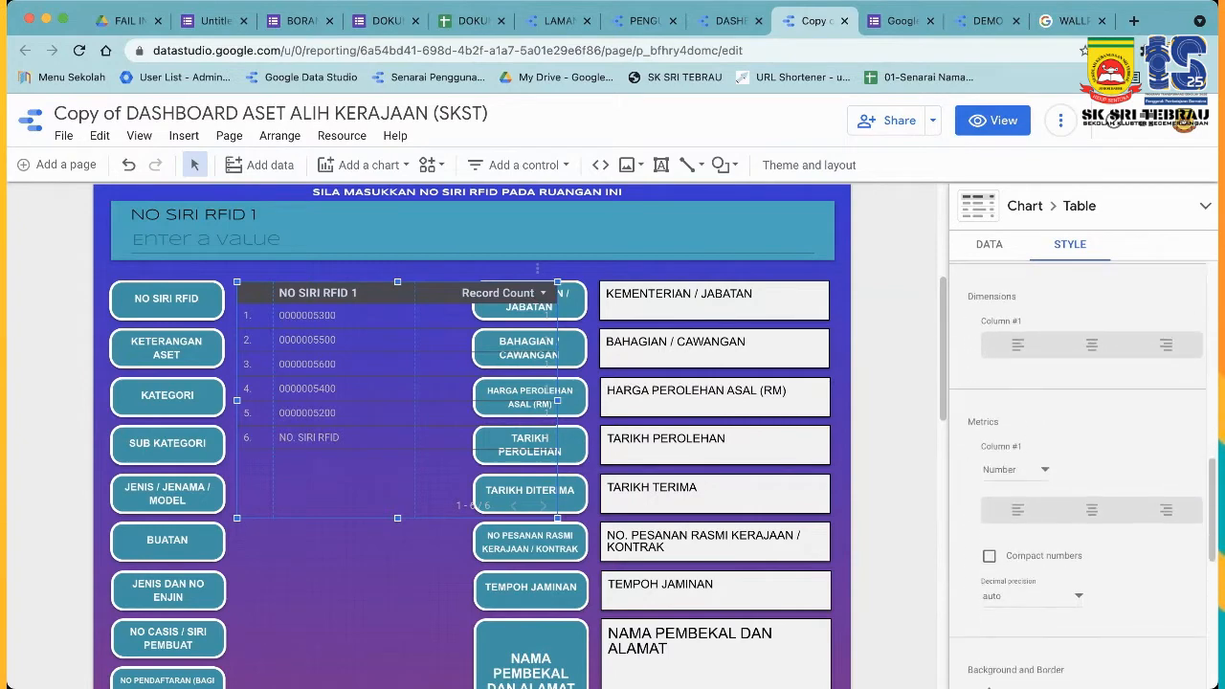
left_click(995, 496)
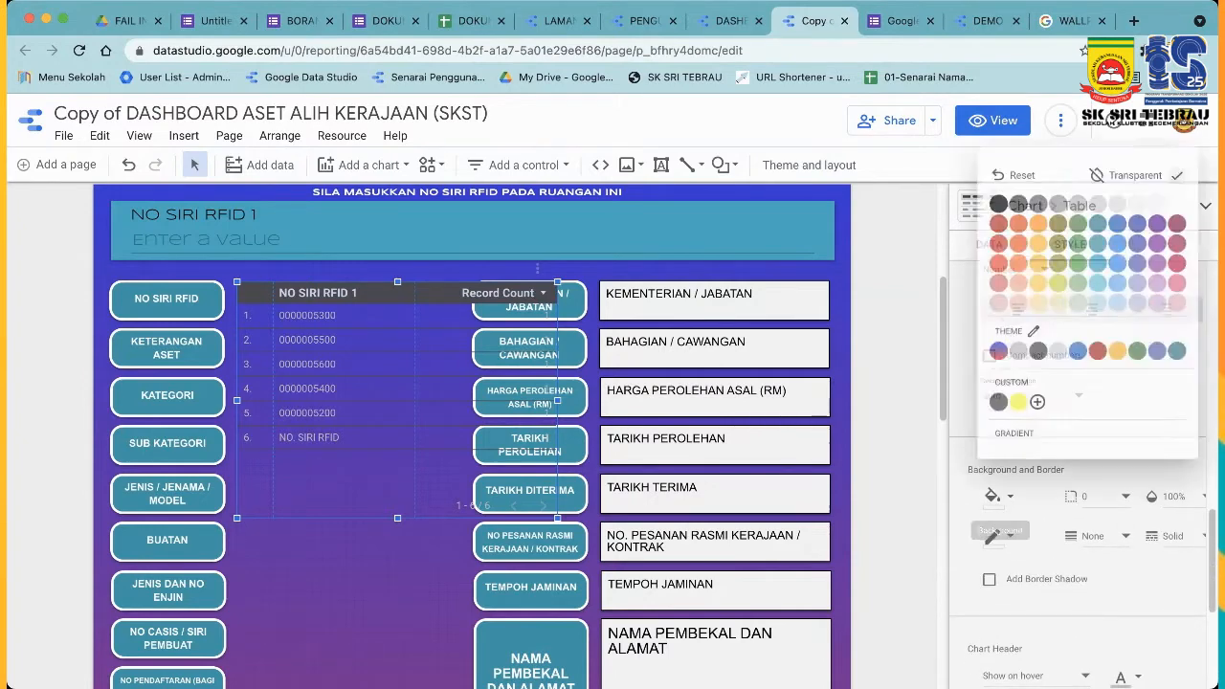
left_click(1186, 193)
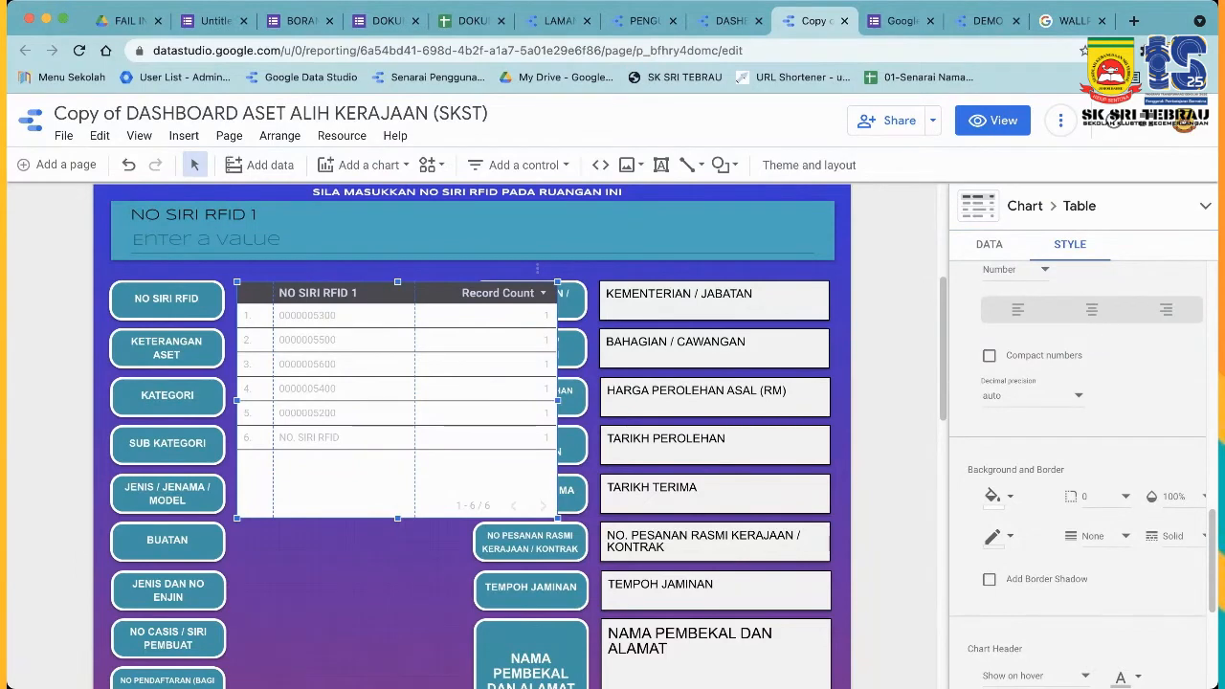
key("Escape")
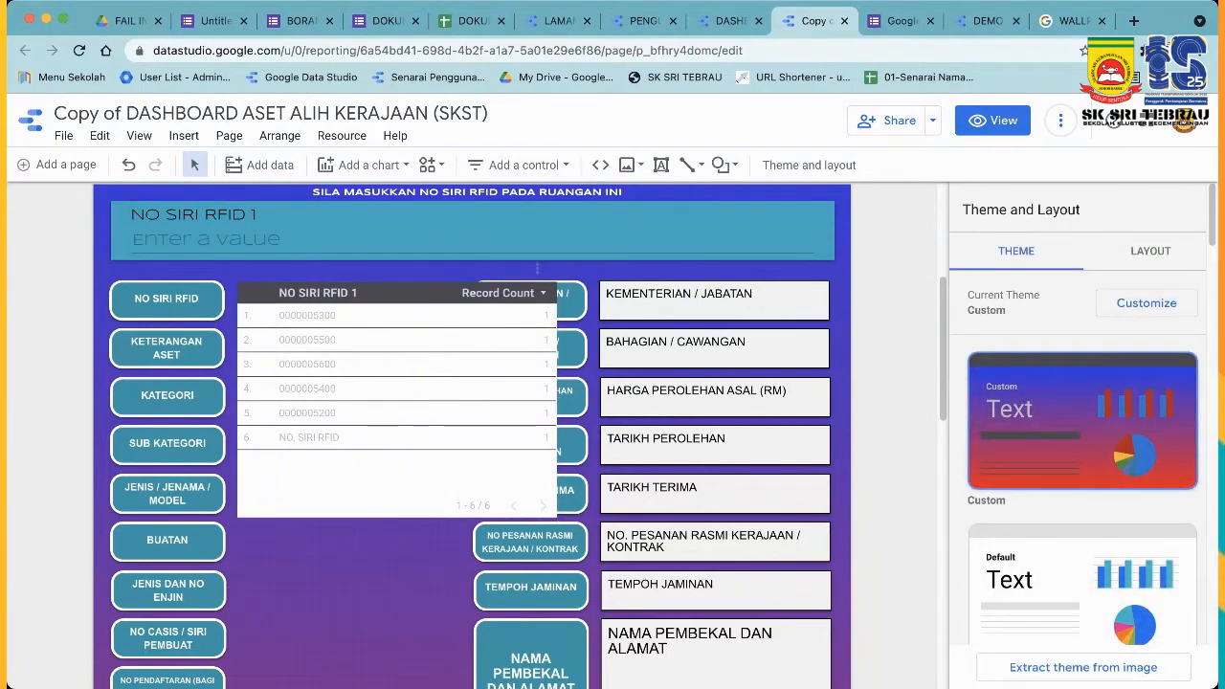
Compare the new table's dimension and metric with the KEMENTERIAN / JABATAN, BAHAGIAN / CAWANGAN and HARGA PEROLEHAN ASAL (RM) tables.
left_click(397, 402)
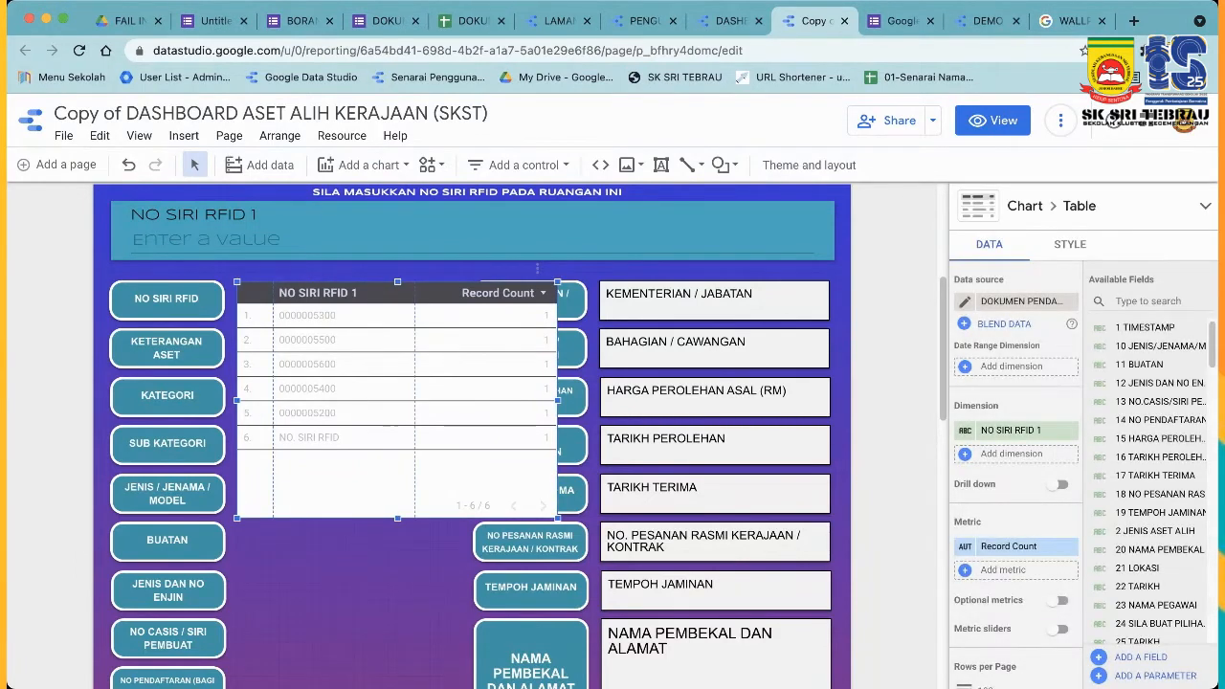
left_click(714, 299)
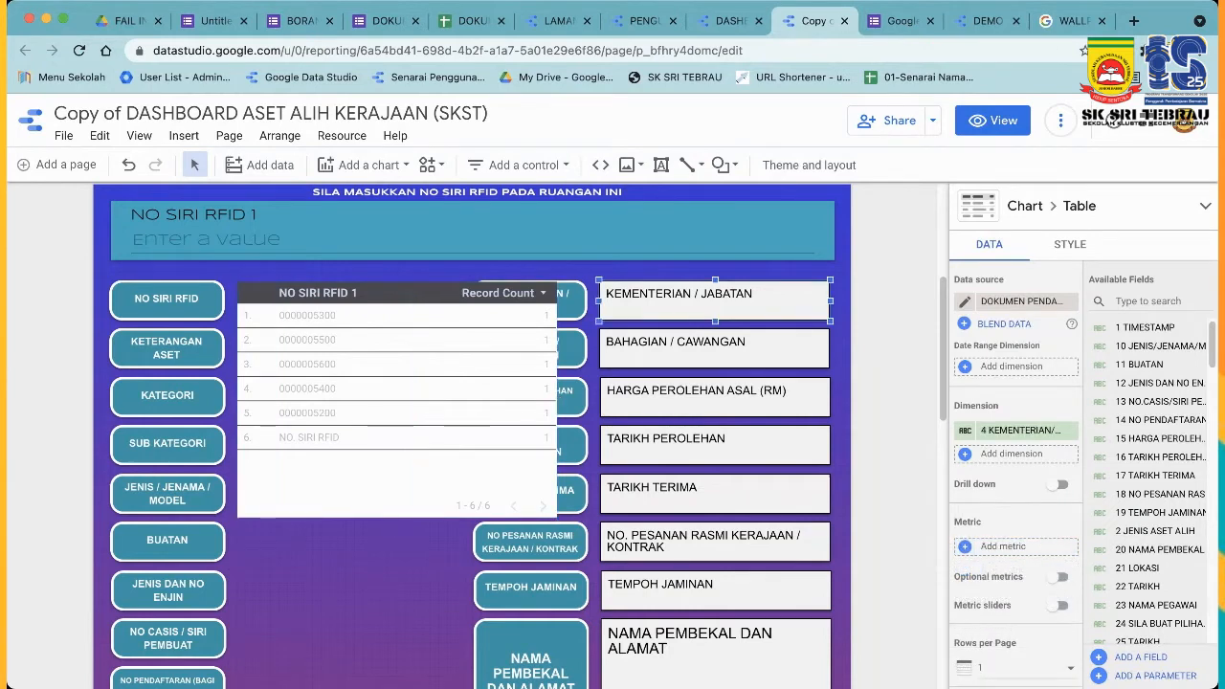
left_click(714, 348)
left_click(714, 397)
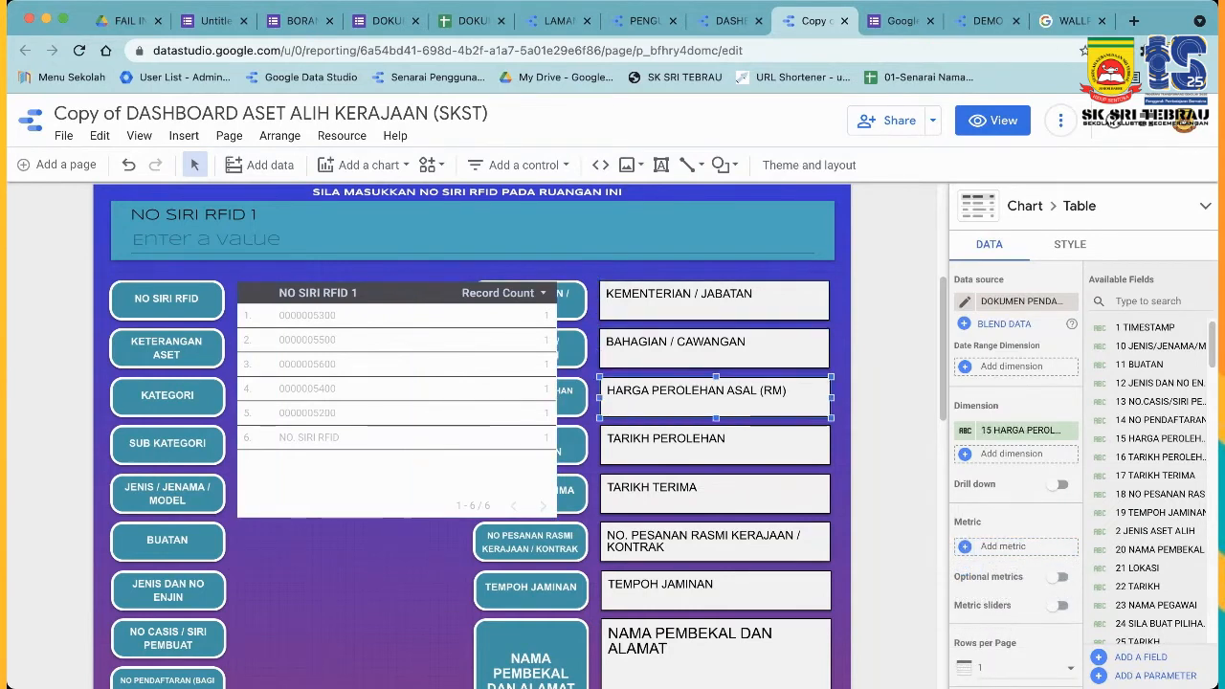
scroll(516, 431, "down", 1)
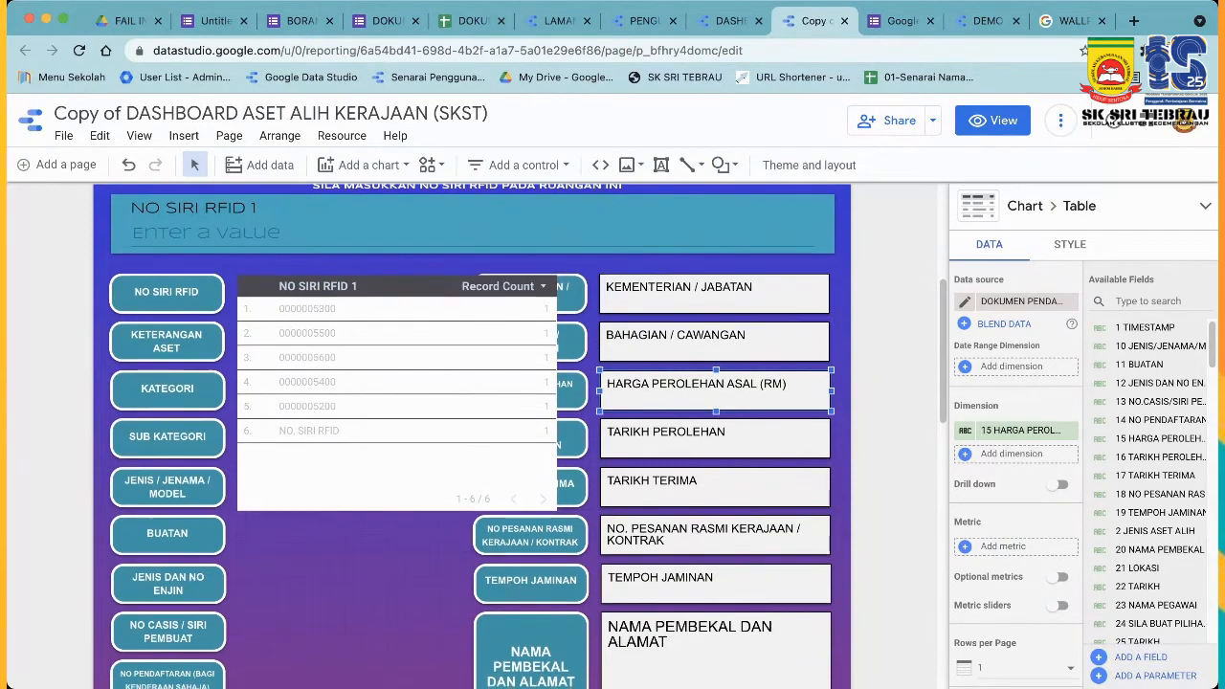
Add 10 JENIS/JENAMA/MODEL as a second dimension of the NO SIRI RFID 1 table and widen its column.
scroll(517, 430, "up", 2)
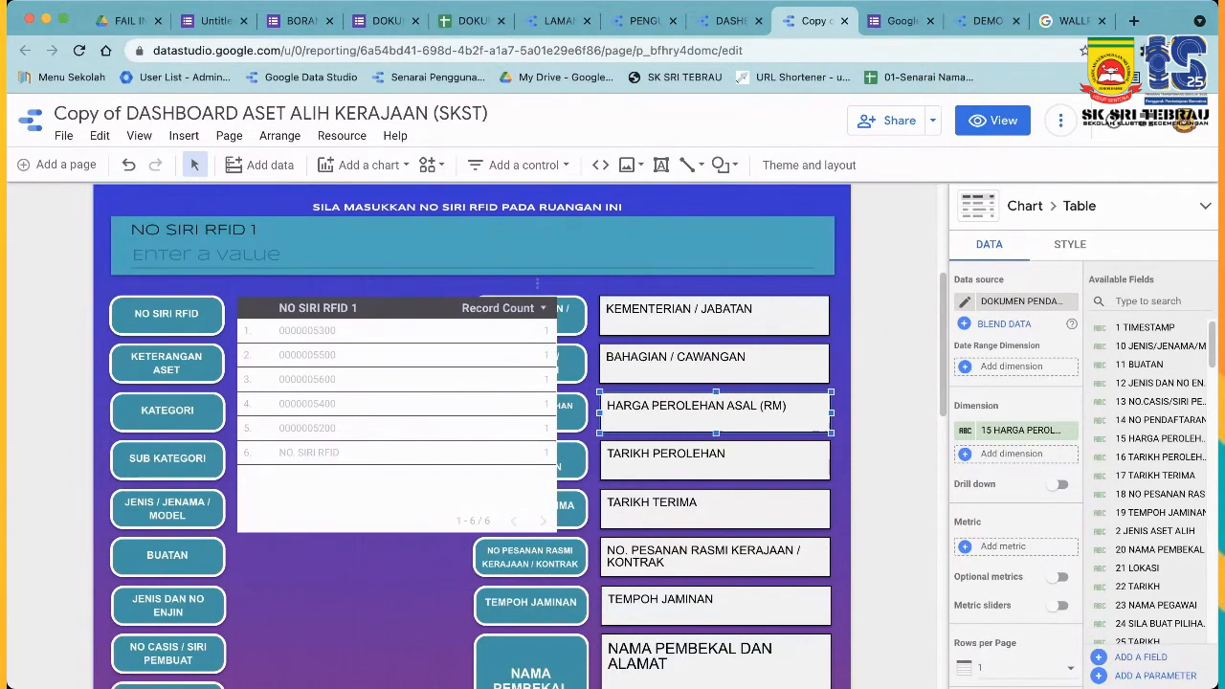
left_click(397, 412)
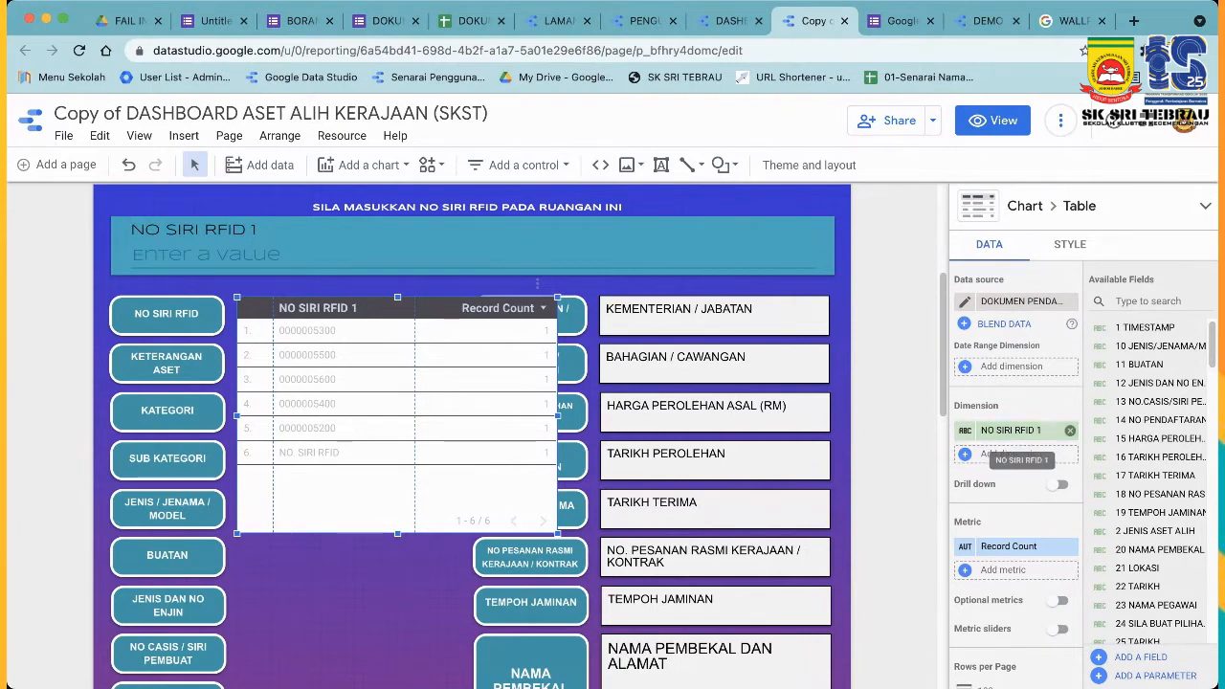
left_click(1010, 430)
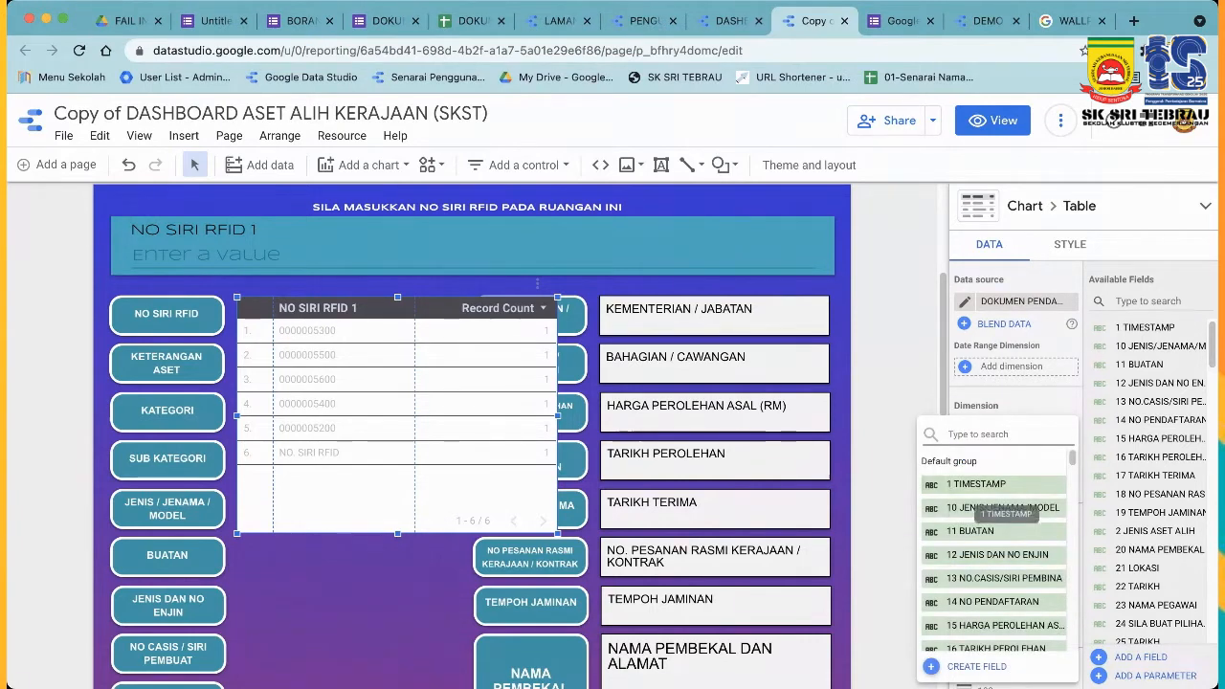
left_click(1004, 508)
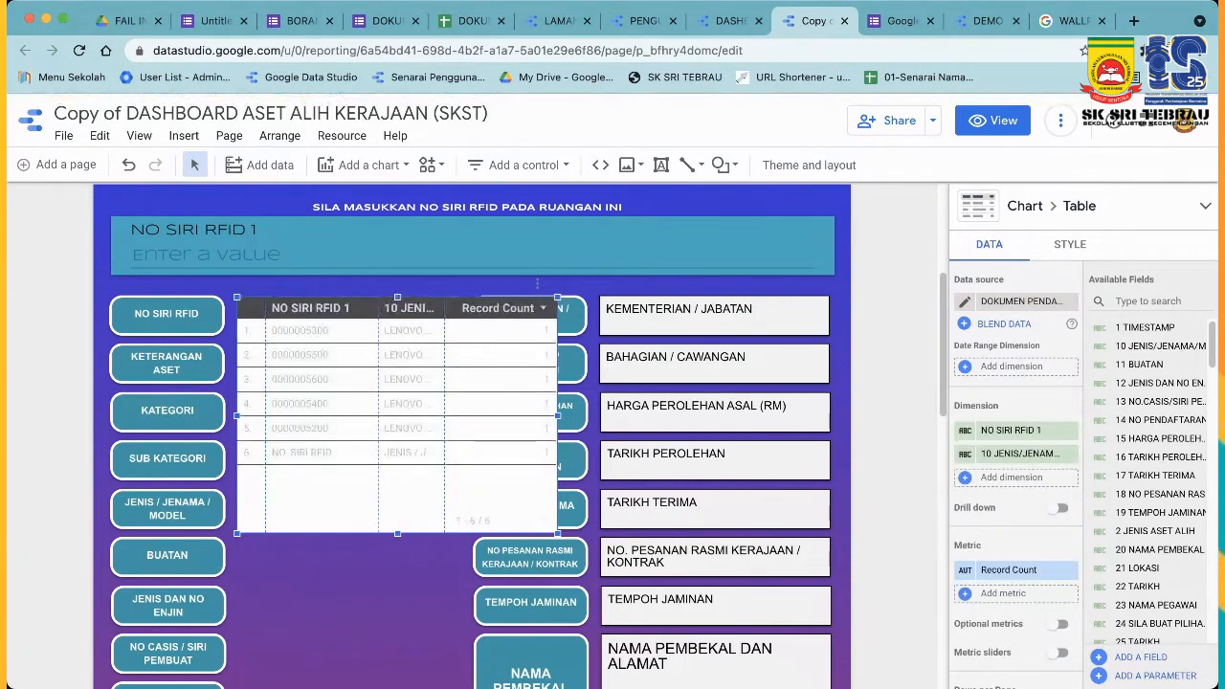
left_click_drag(444, 379, 491, 379)
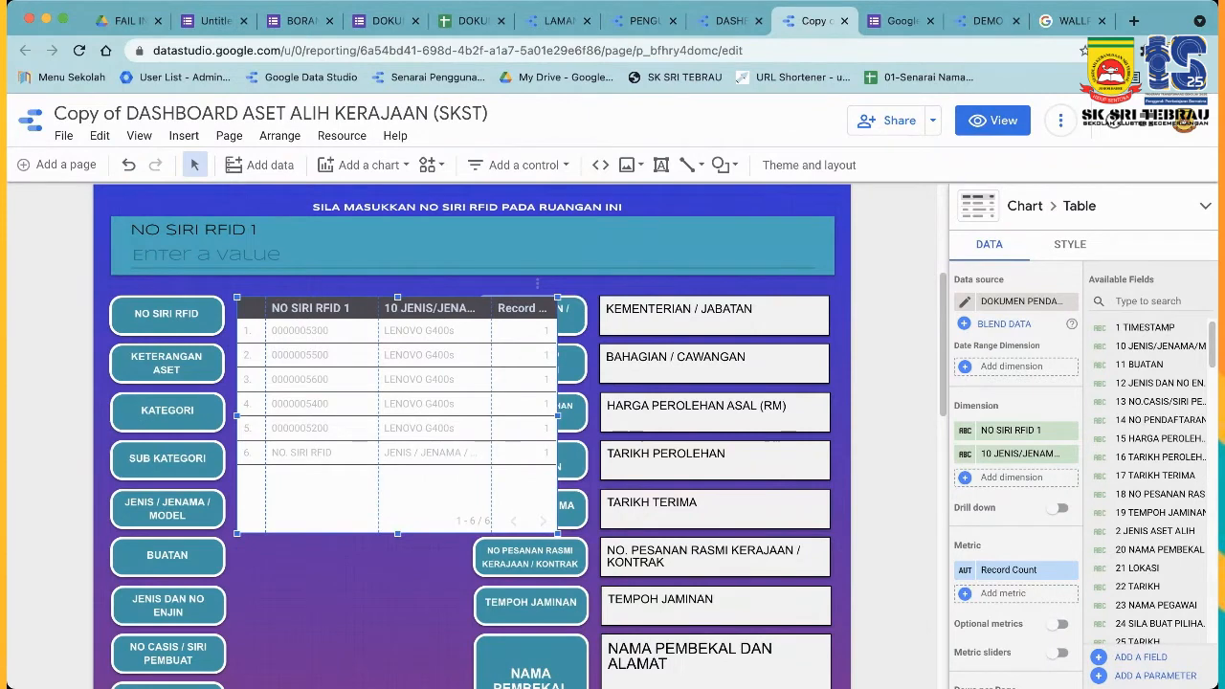
Set the table's header font colour to white and its label font colour to black.
left_click(1070, 245)
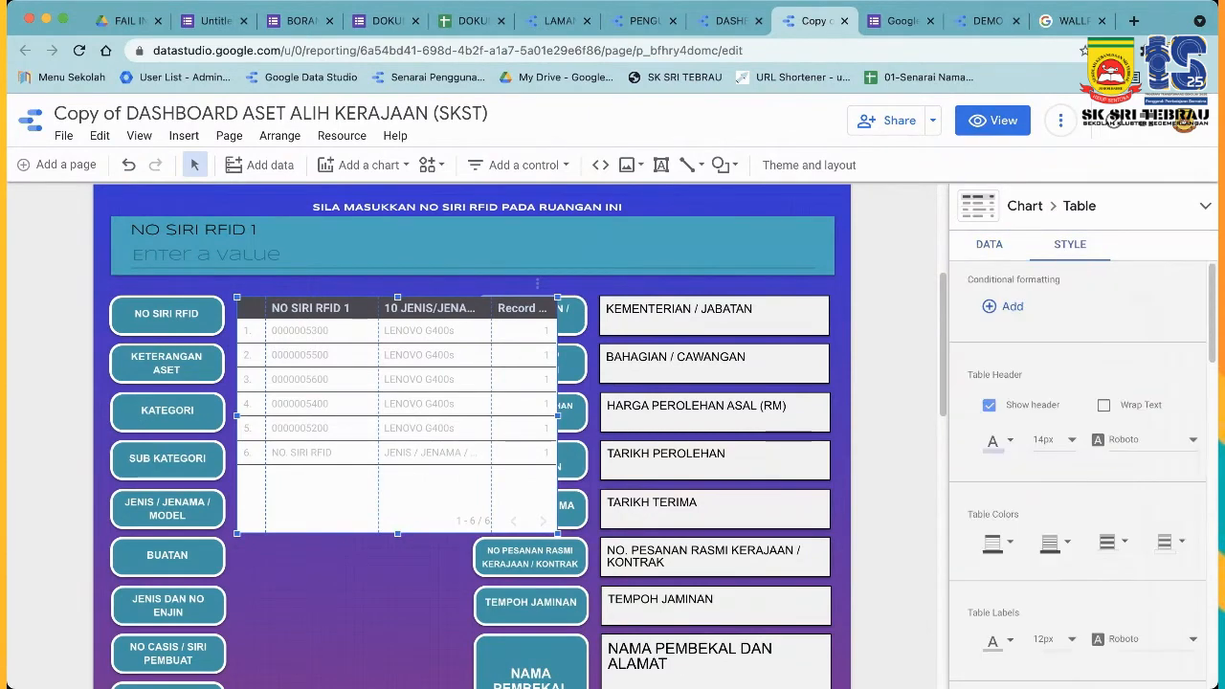
left_click(995, 441)
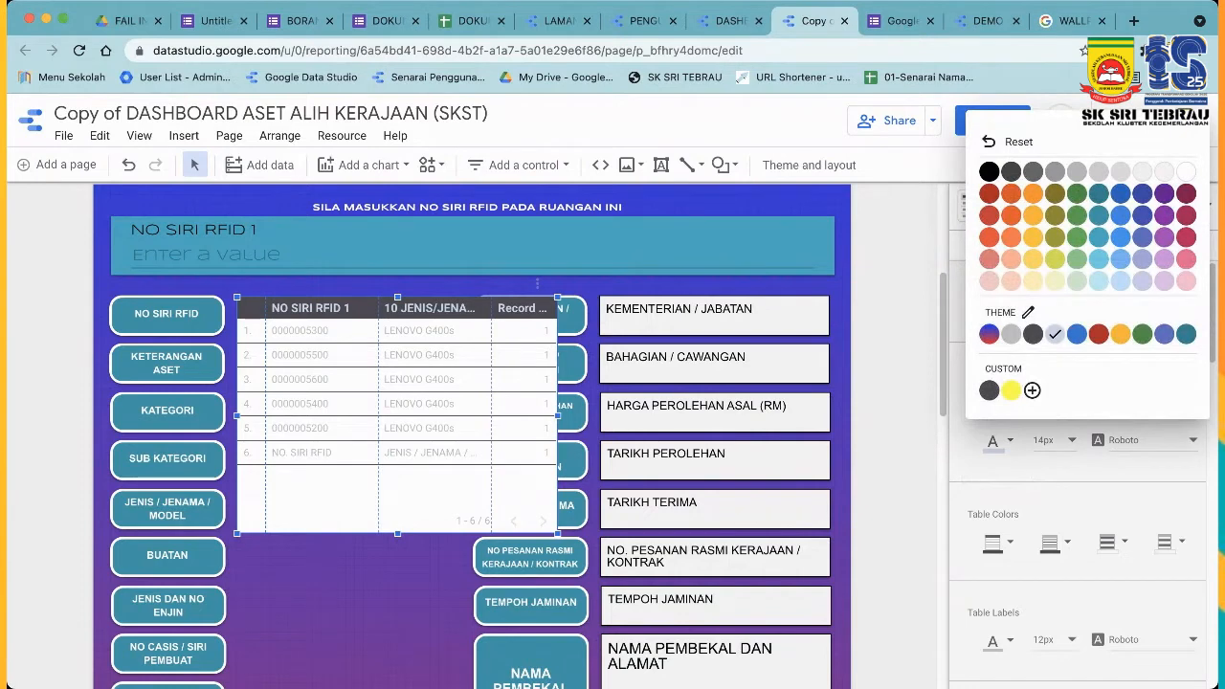
left_click(990, 172)
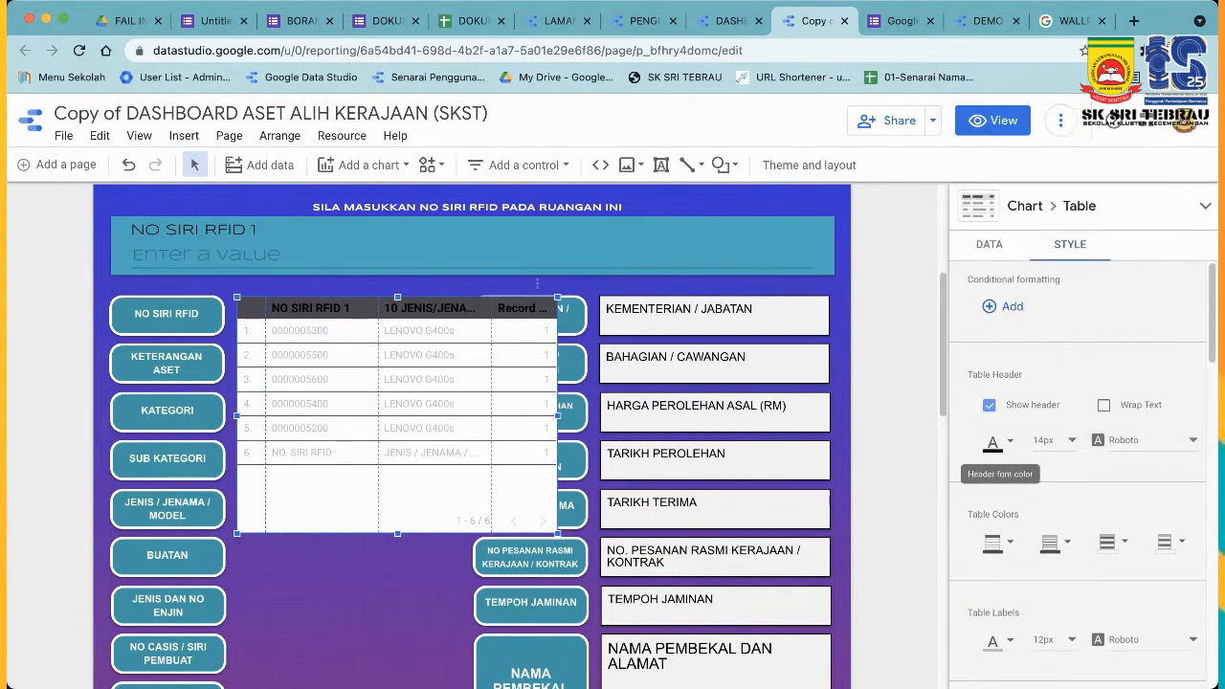
left_click(995, 441)
left_click(1185, 170)
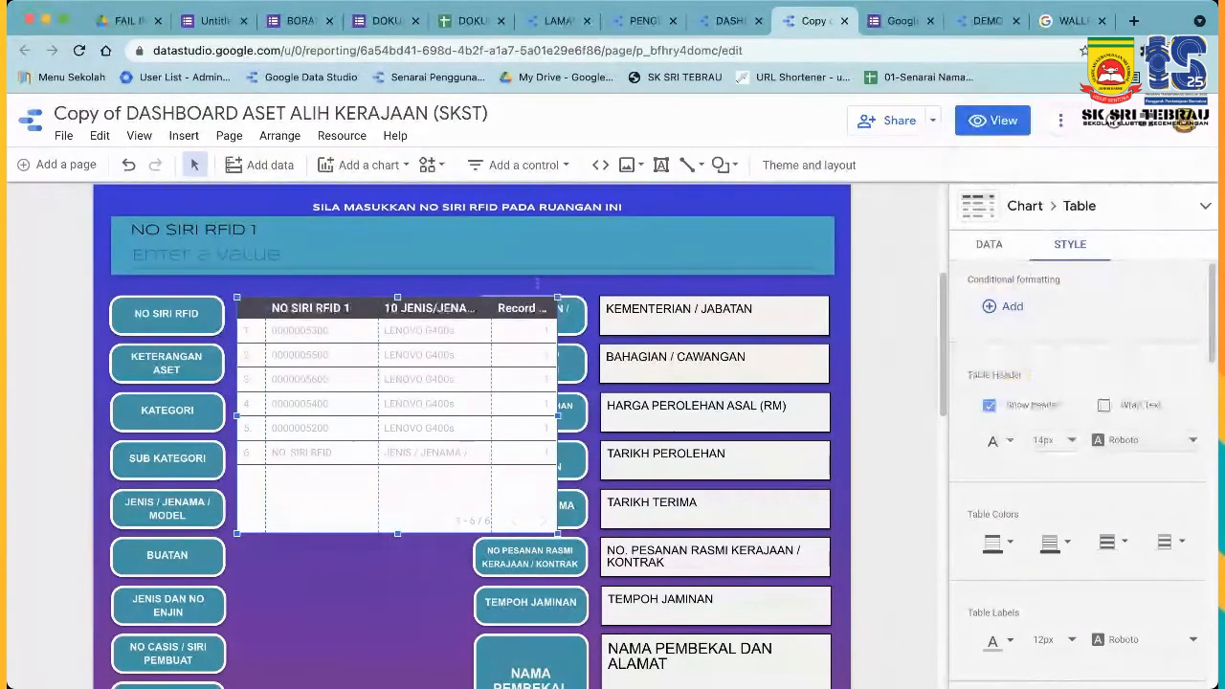
scroll(1081, 431, "down", 2)
left_click(995, 522)
left_click(989, 250)
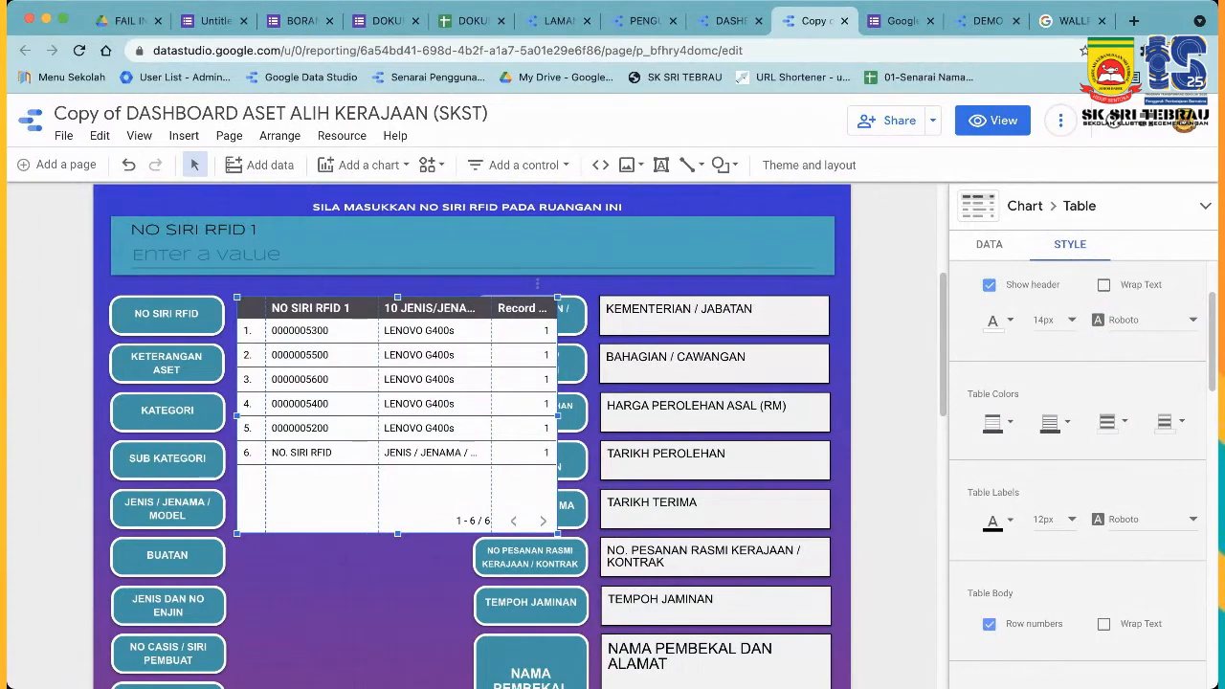
Remove the 10 JENIS/JENAMA/MODEL dimension and the Record Count metric from the table, keeping only NO SIRI RFID 1.
left_click(989, 245)
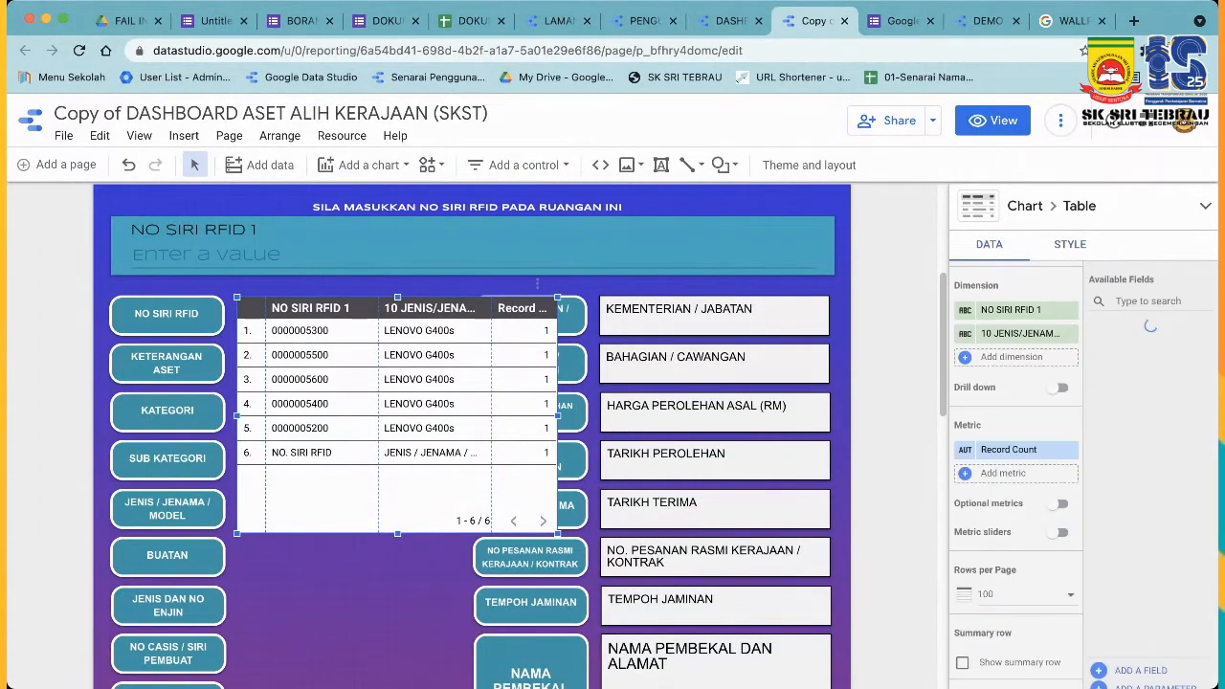
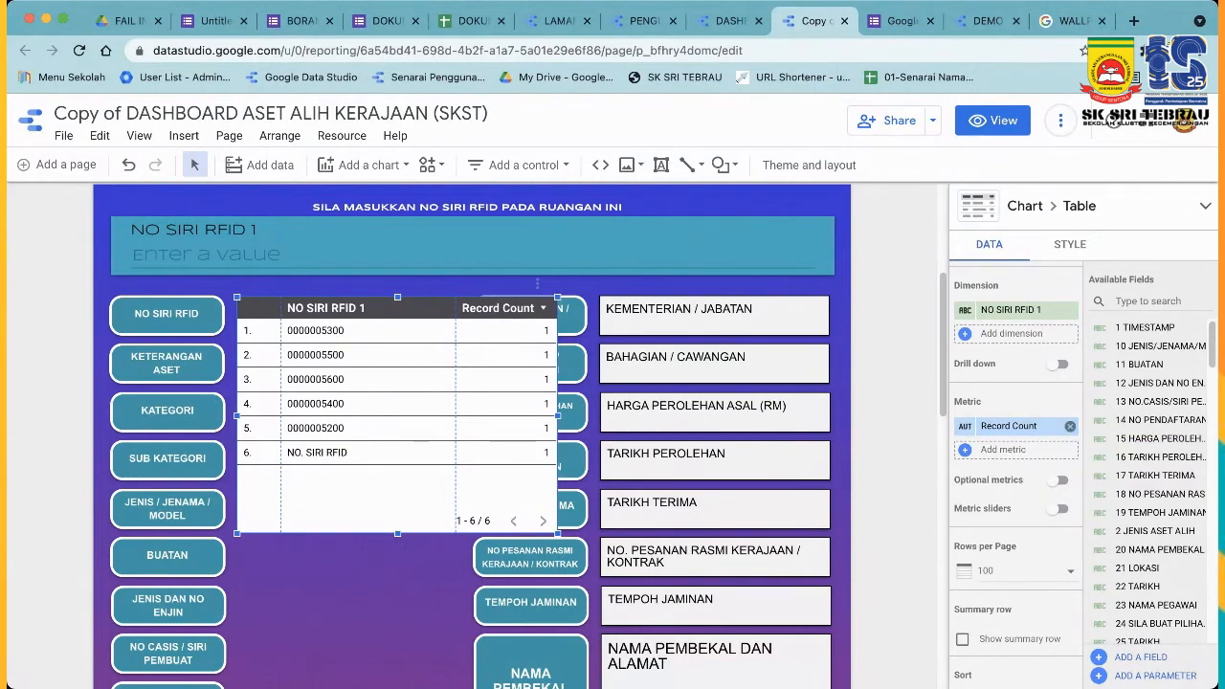
left_click(1070, 426)
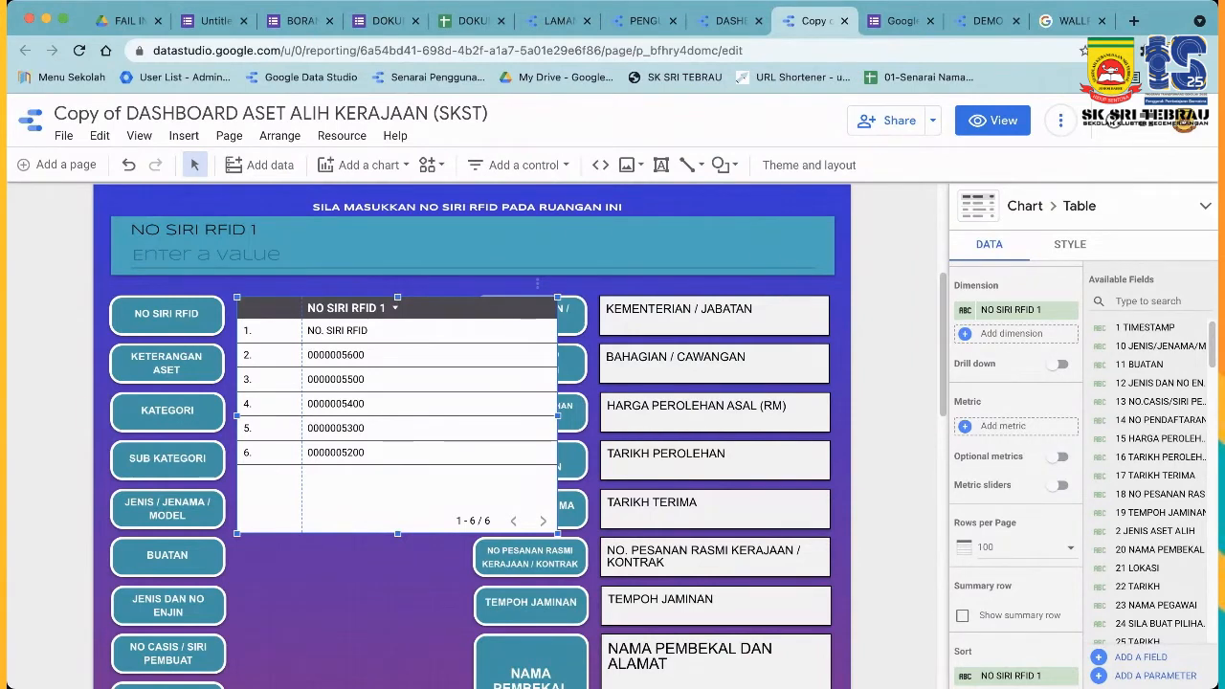
scroll(1017, 479, "up", 3)
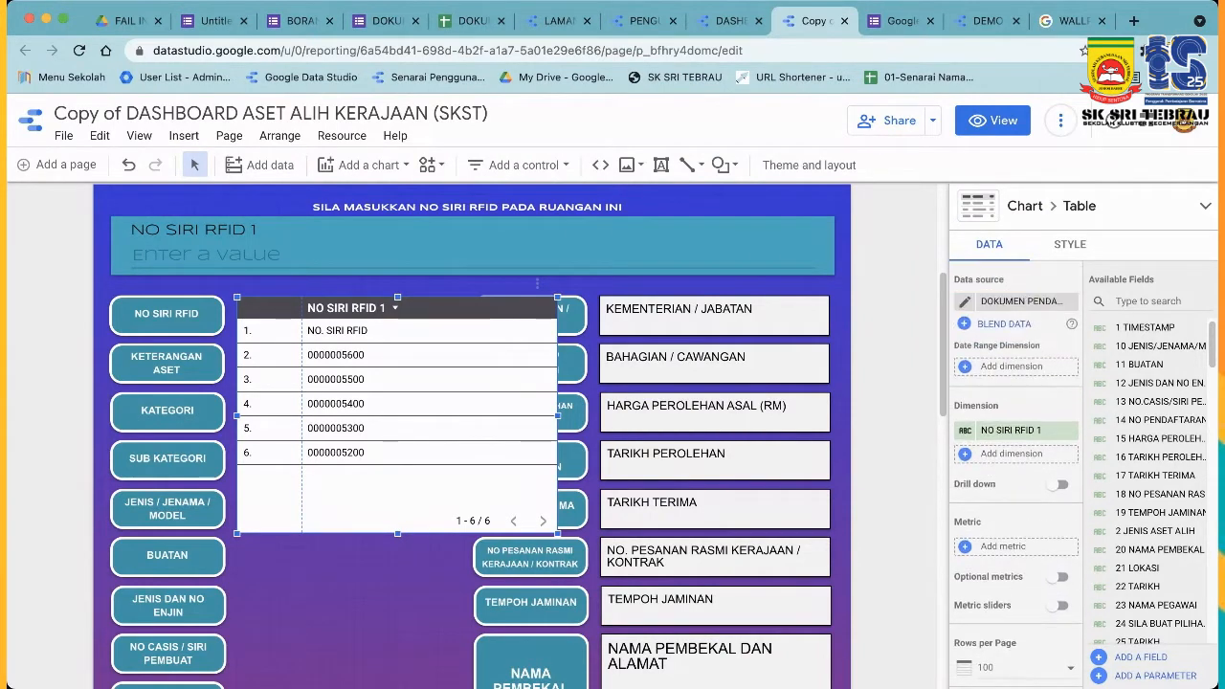
Limit the NO SIRI RFID 1 table to 1 row per page.
scroll(1017, 475, "down", 4)
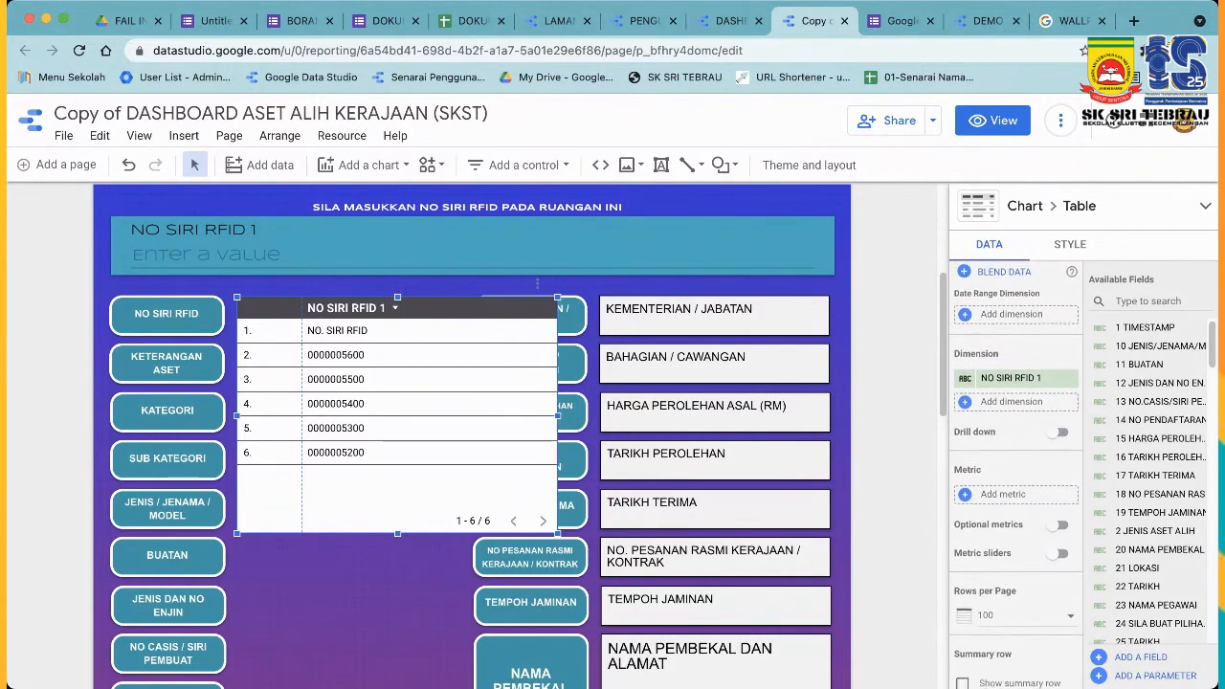
scroll(1017, 475, "down", 3)
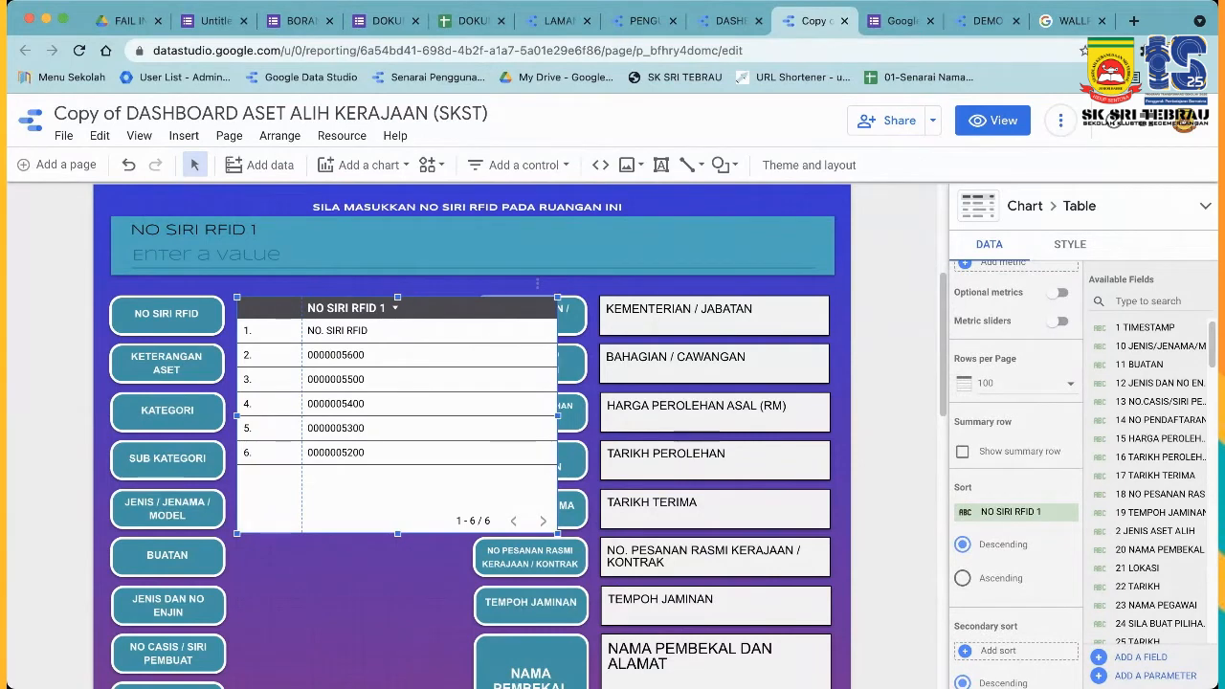
left_click(1026, 384)
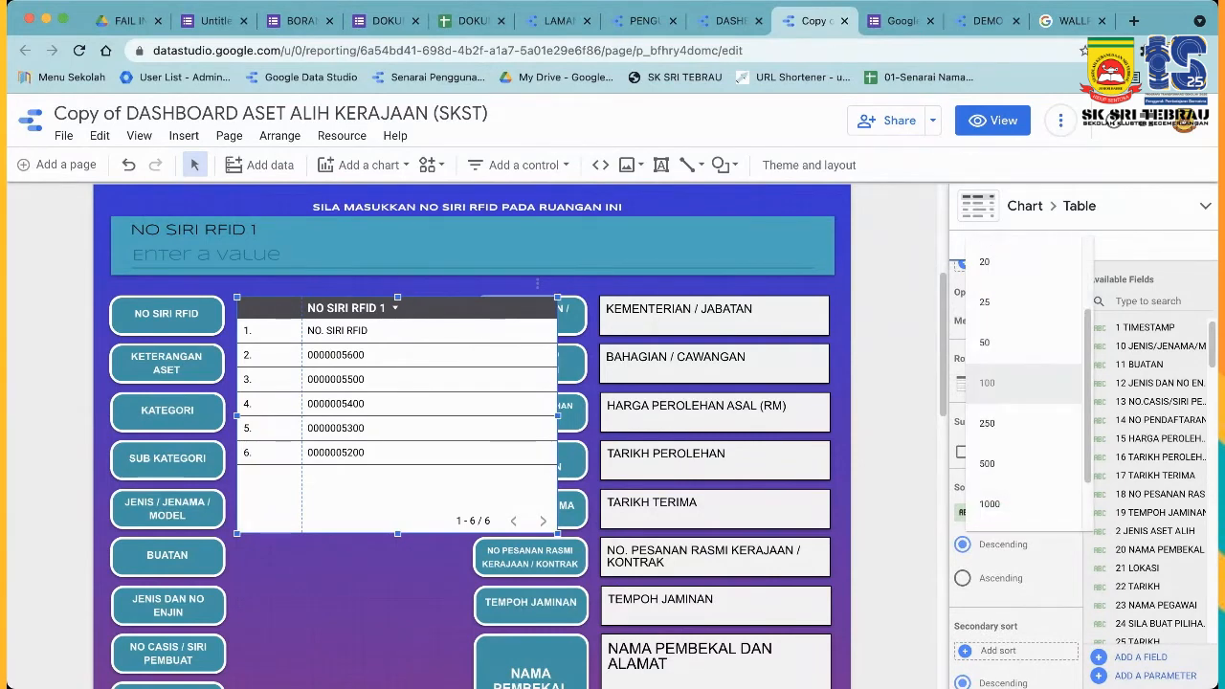
scroll(1024, 382, "up", 3)
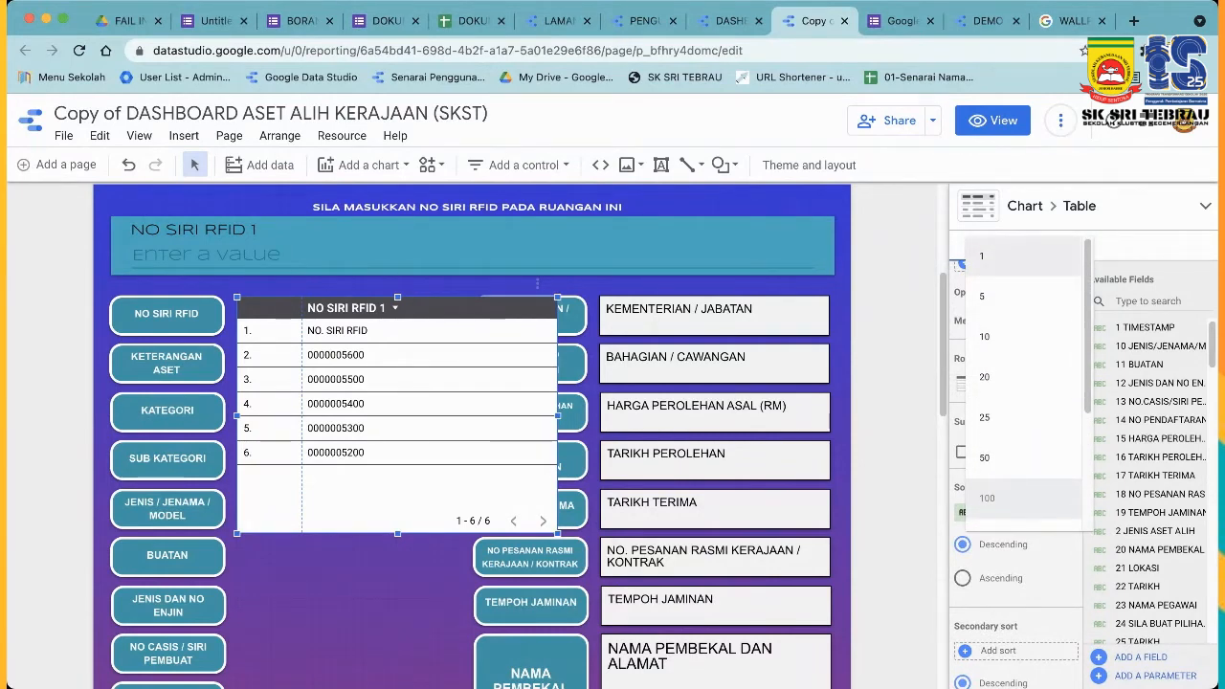
left_click(1024, 256)
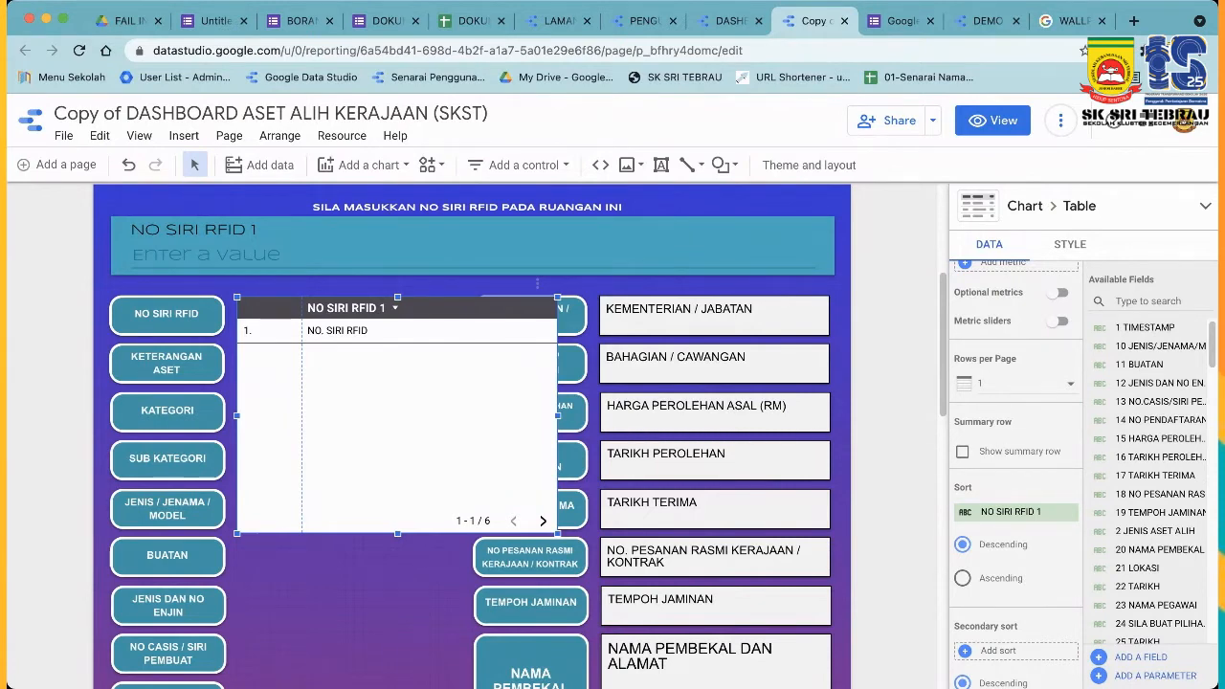
Try 1 TIMESTAMP as a second dimension of the table with a wider column, and remove it again.
scroll(1016, 474, "up", 4)
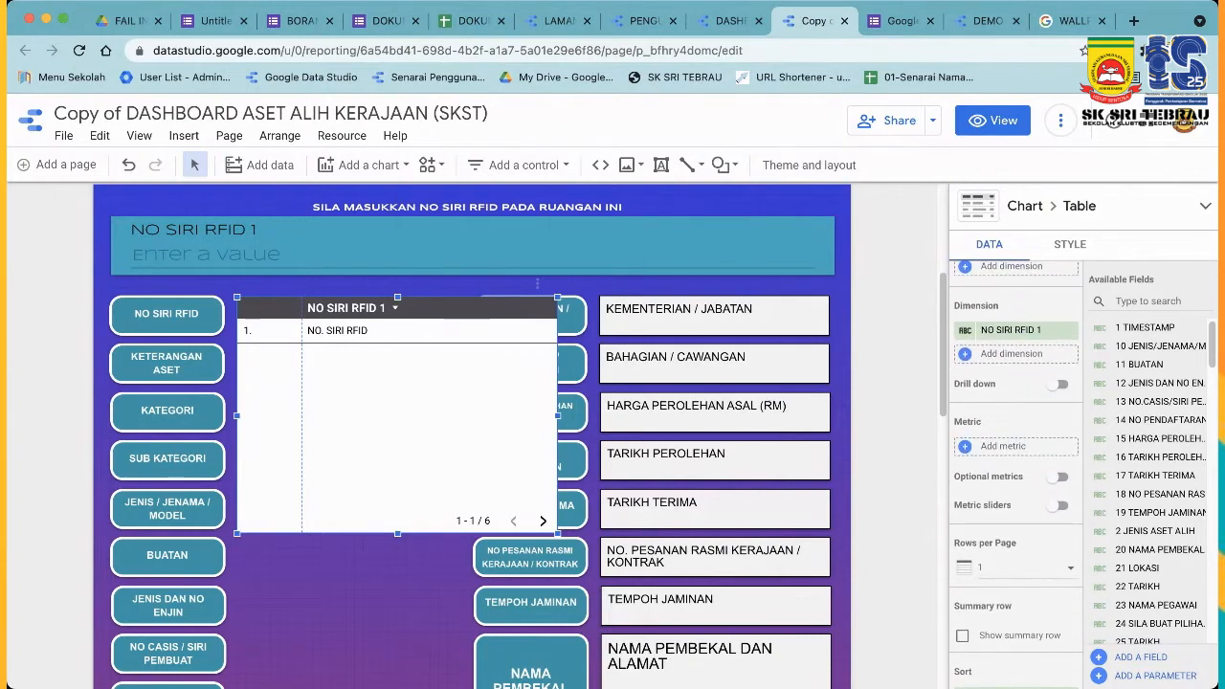
scroll(1017, 474, "up", 1)
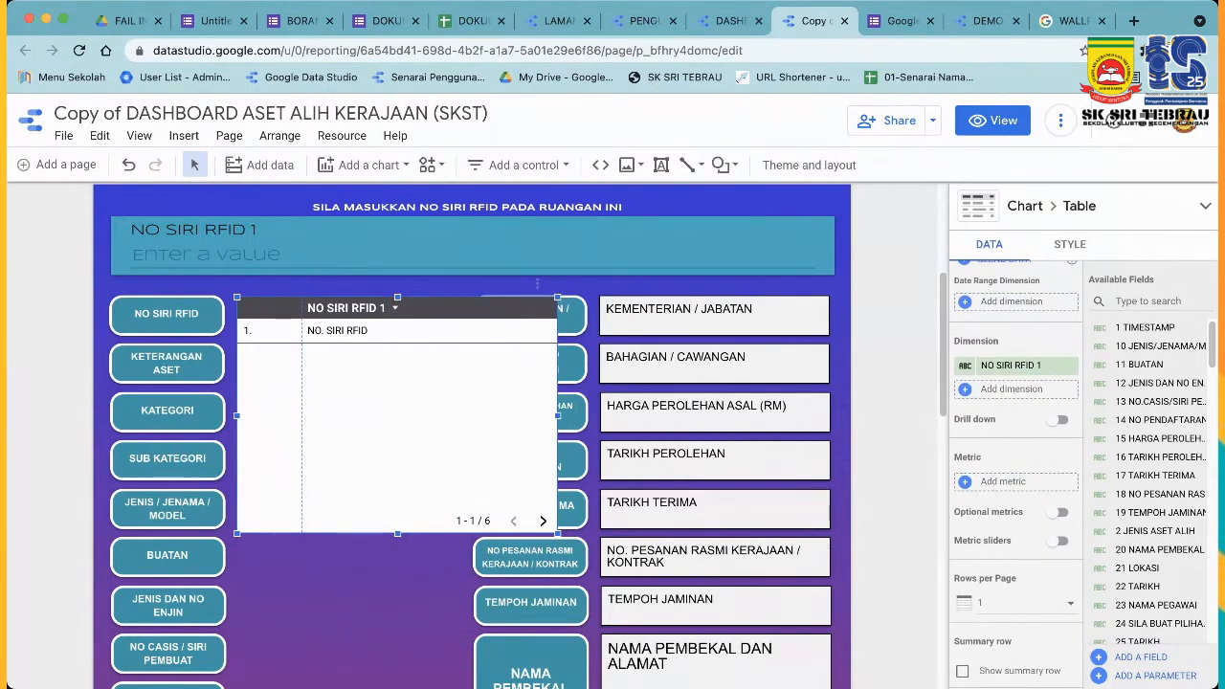
left_click(1012, 388)
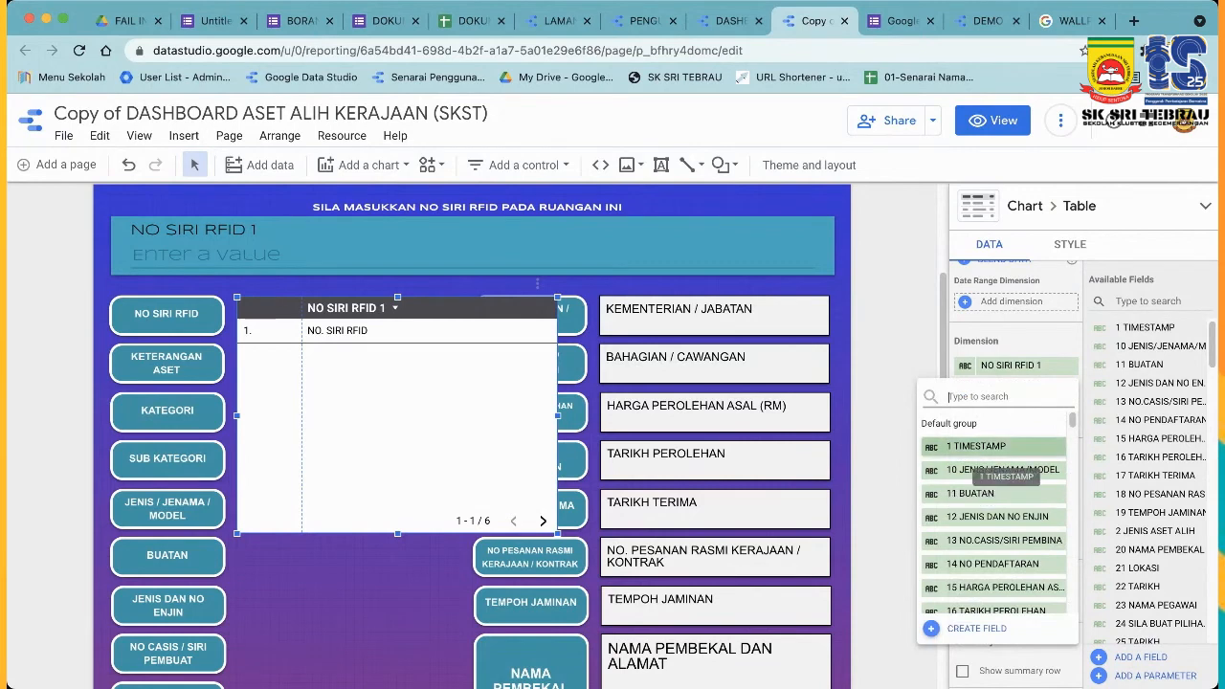
left_click(976, 446)
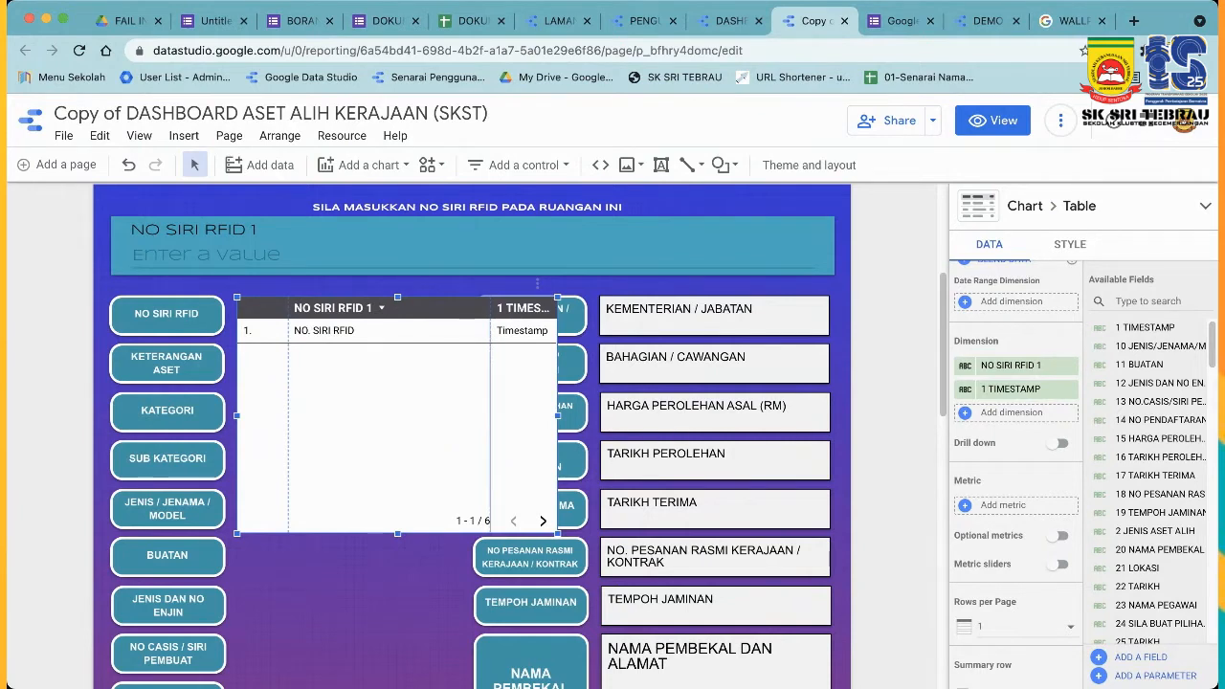
left_click_drag(490, 421, 429, 421)
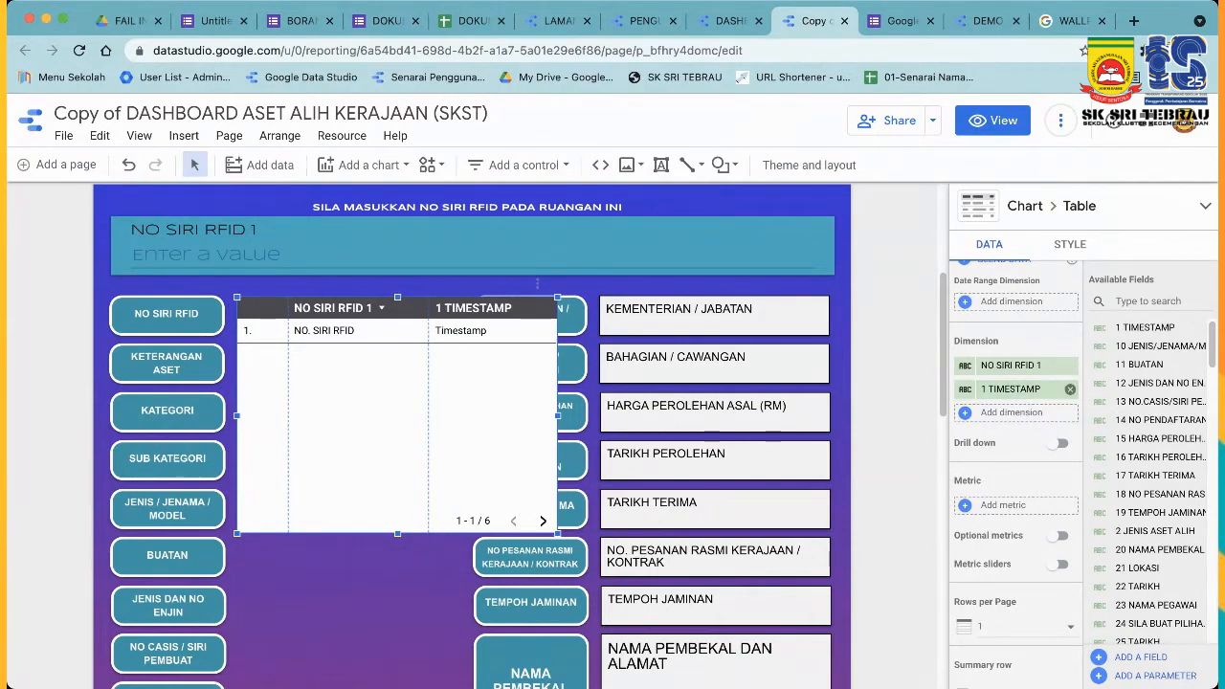
left_click(1070, 390)
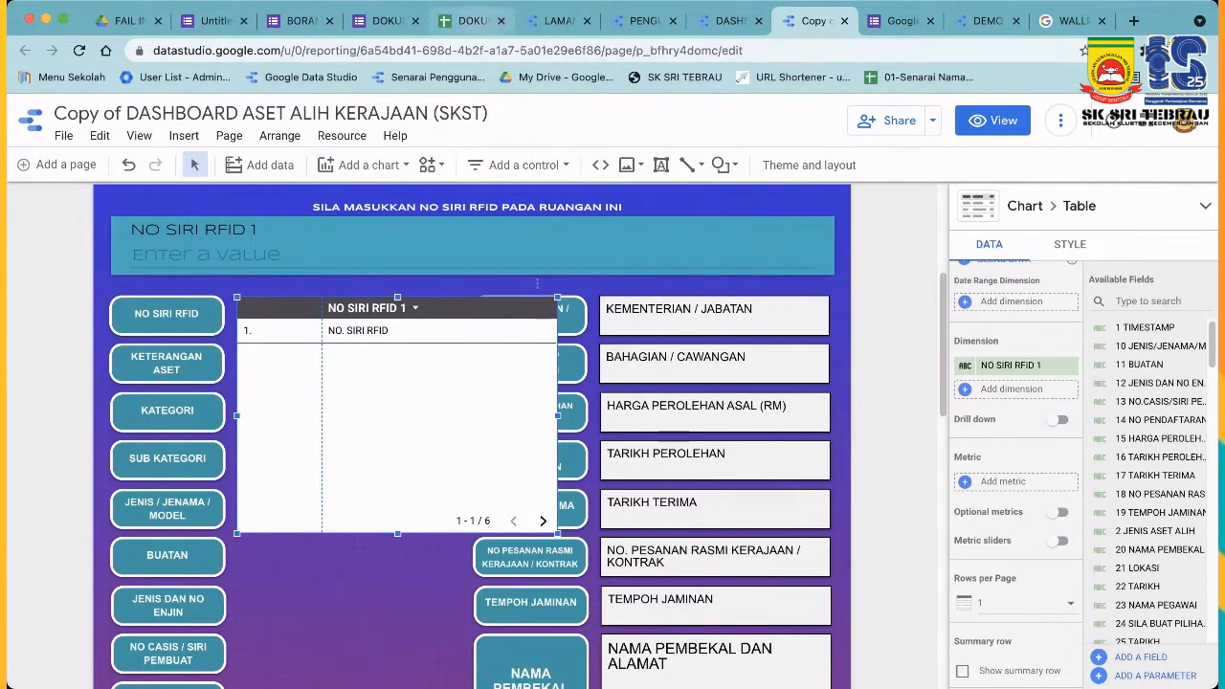
Examine the JENIS ASET ALIH, NO. SIRI PENDAFTARAN and KEMENTERIAN / JABATAN headings in the responses spreadsheet and return to the copied dashboard.
left_click(474, 20)
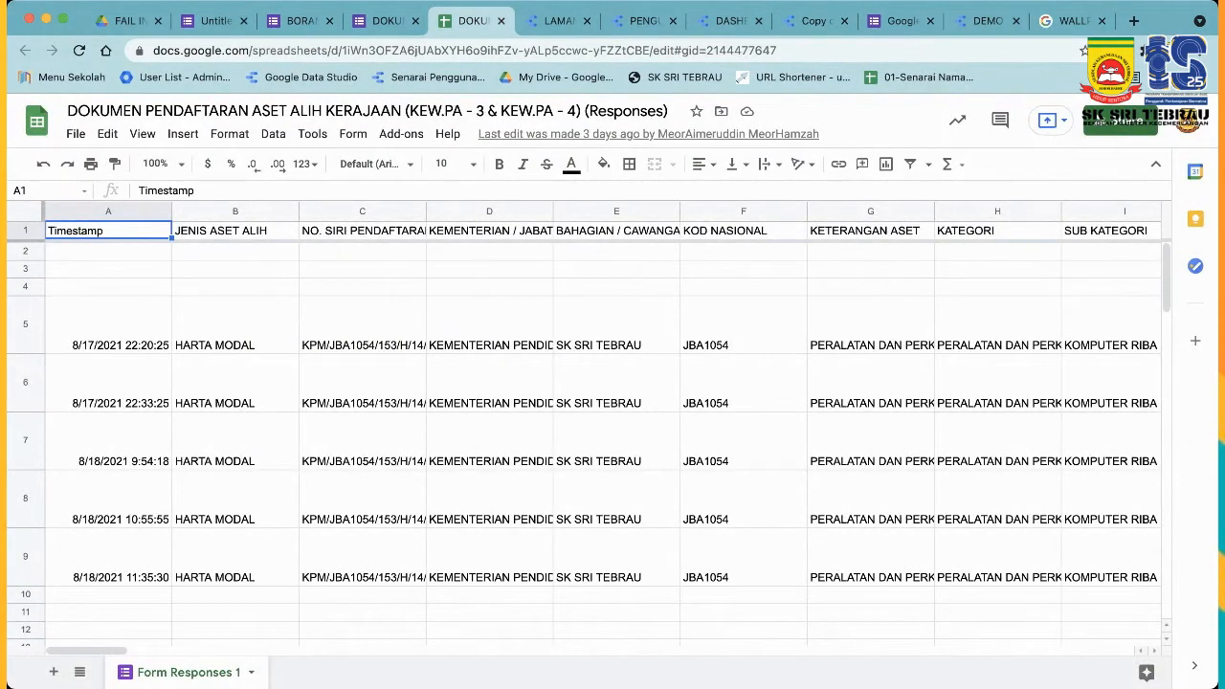
left_click(234, 231)
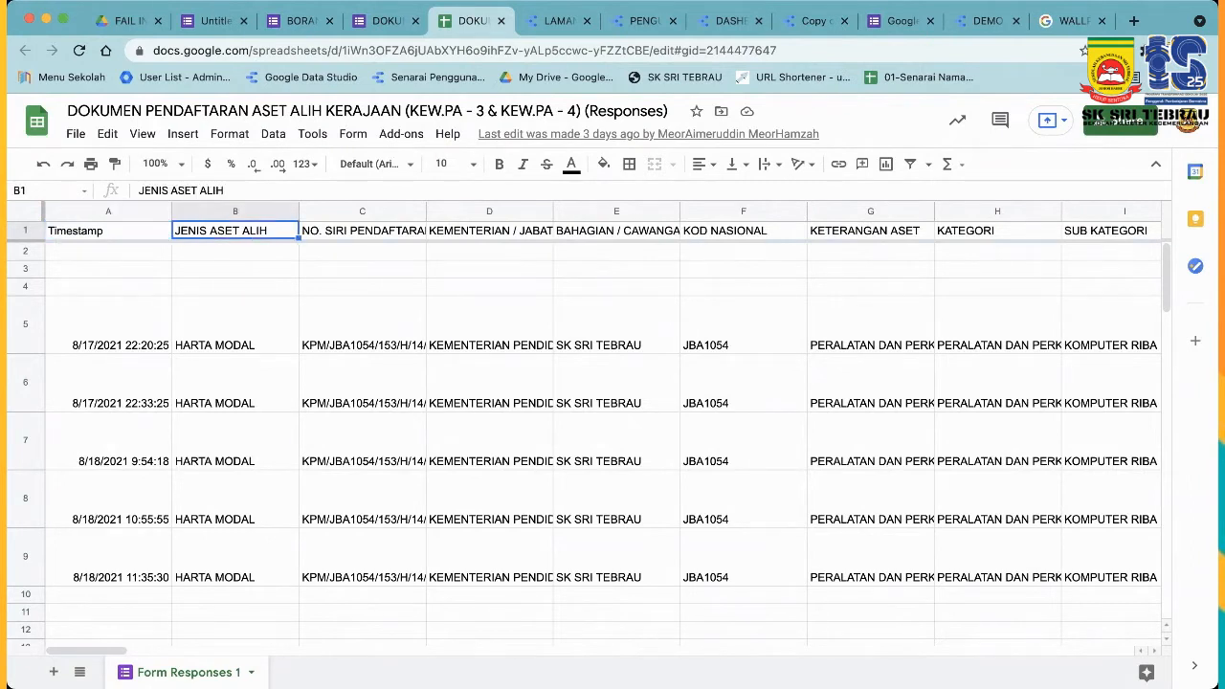
left_click(362, 231)
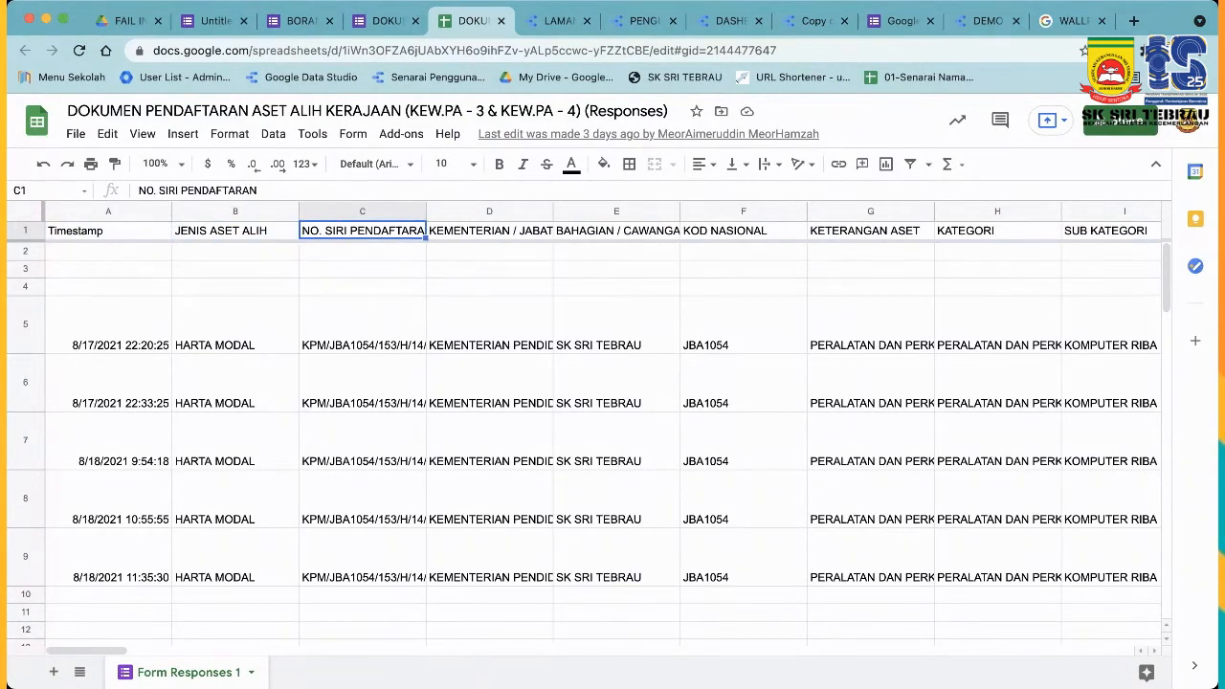
left_click(489, 230)
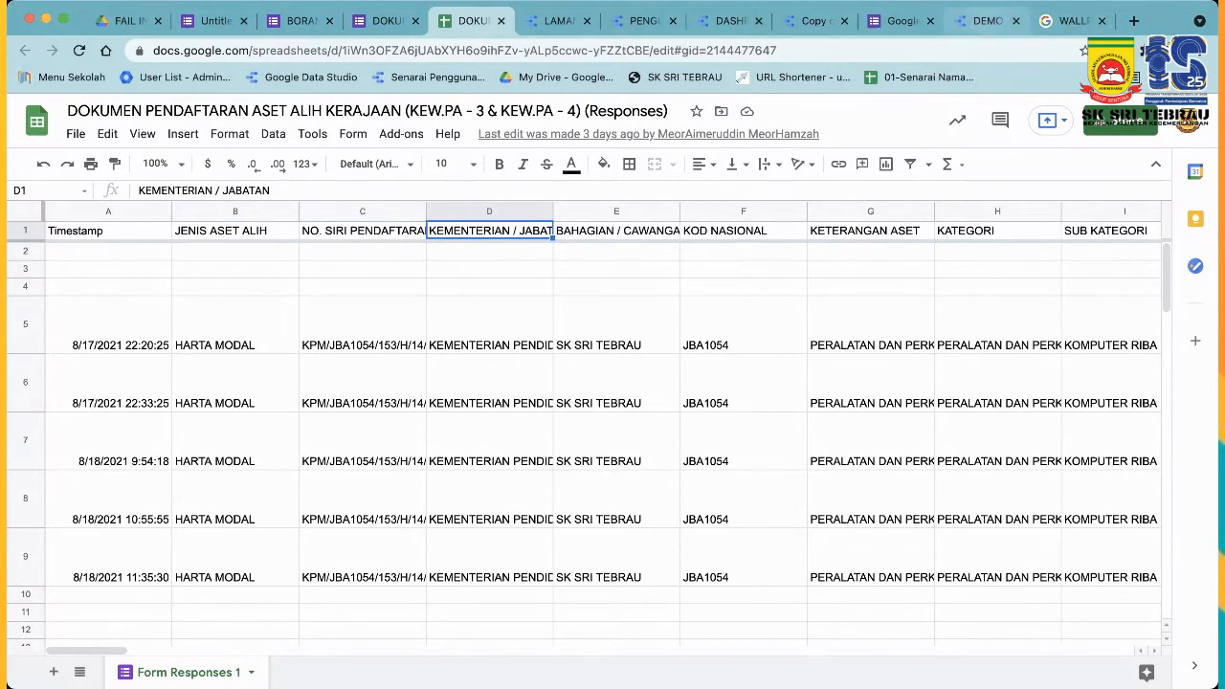
left_click(986, 20)
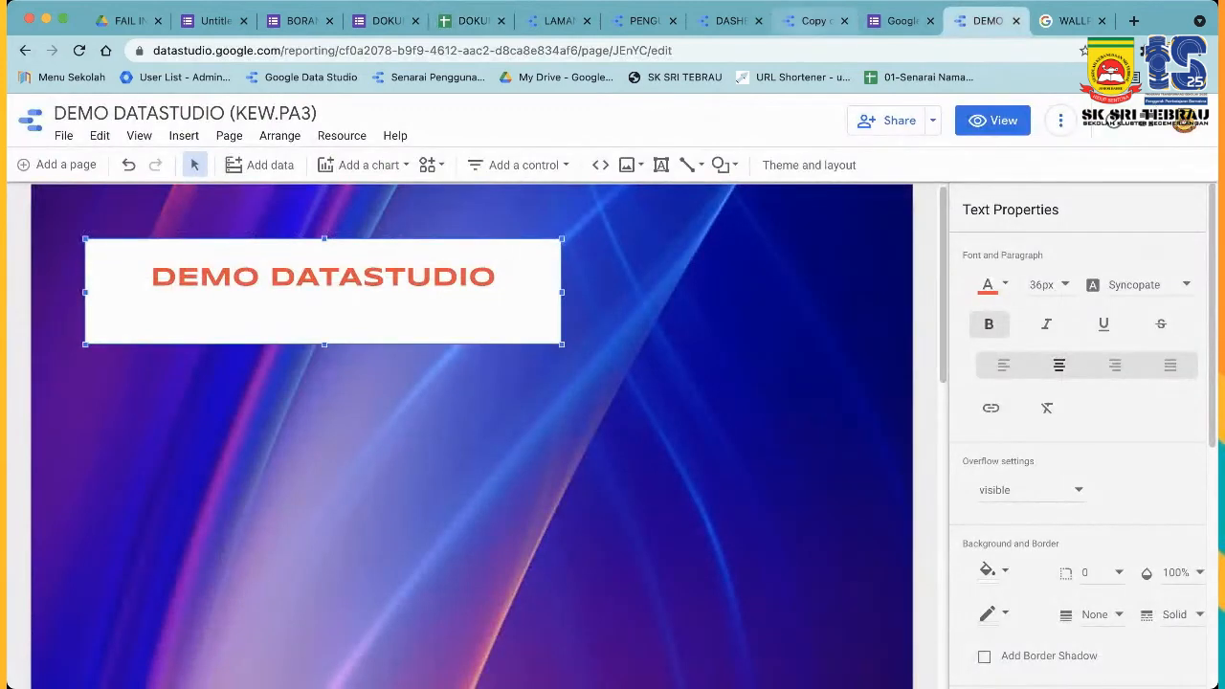
left_click(813, 20)
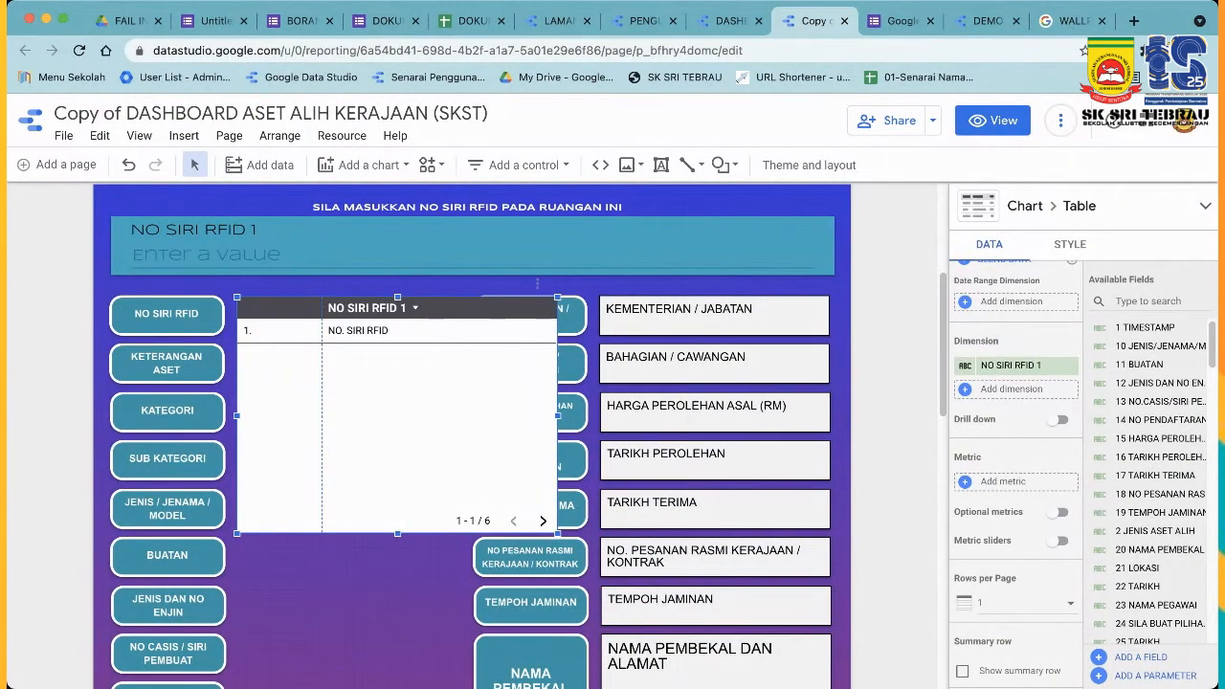
Try sorting the table by NO SIRI RFID 1 in ascending order and restore the descending order.
scroll(1016, 474, "down", 5)
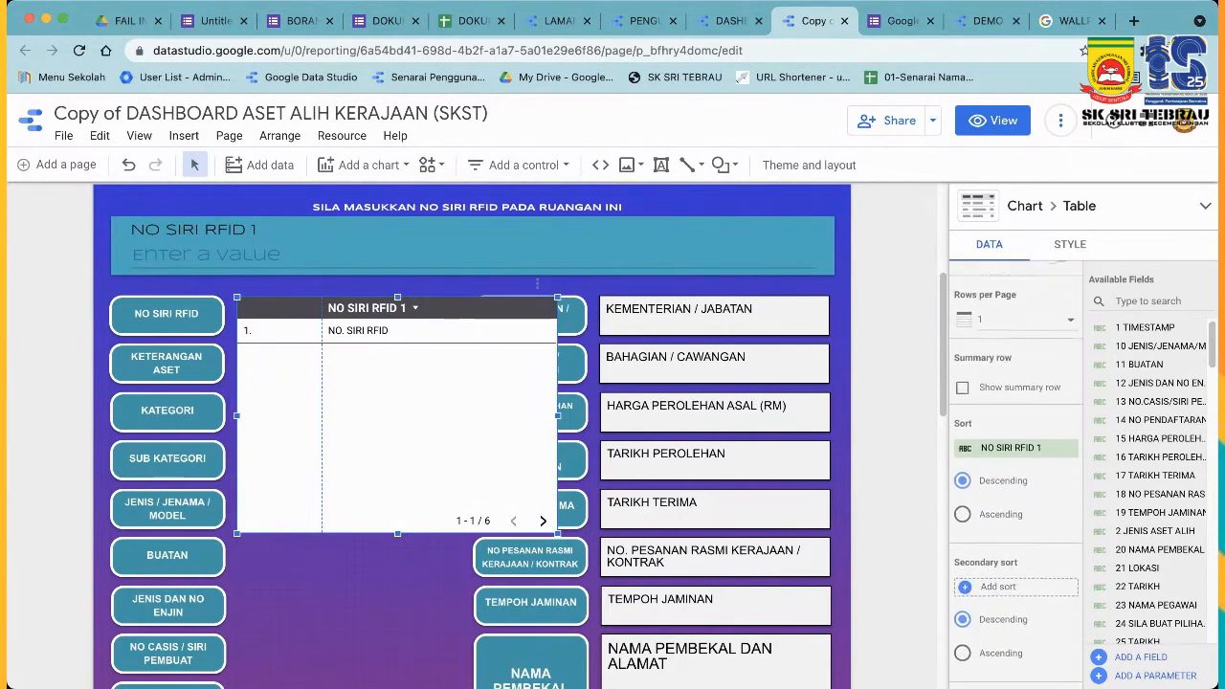
scroll(1016, 475, "down", 1)
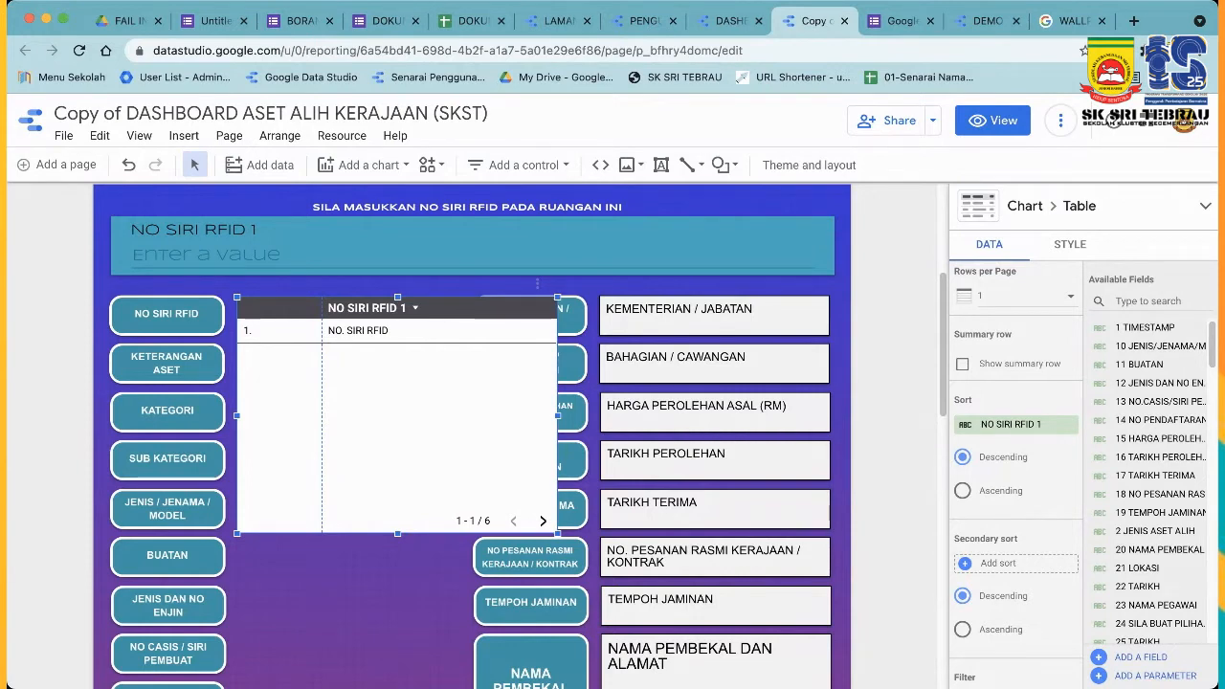
left_click(962, 491)
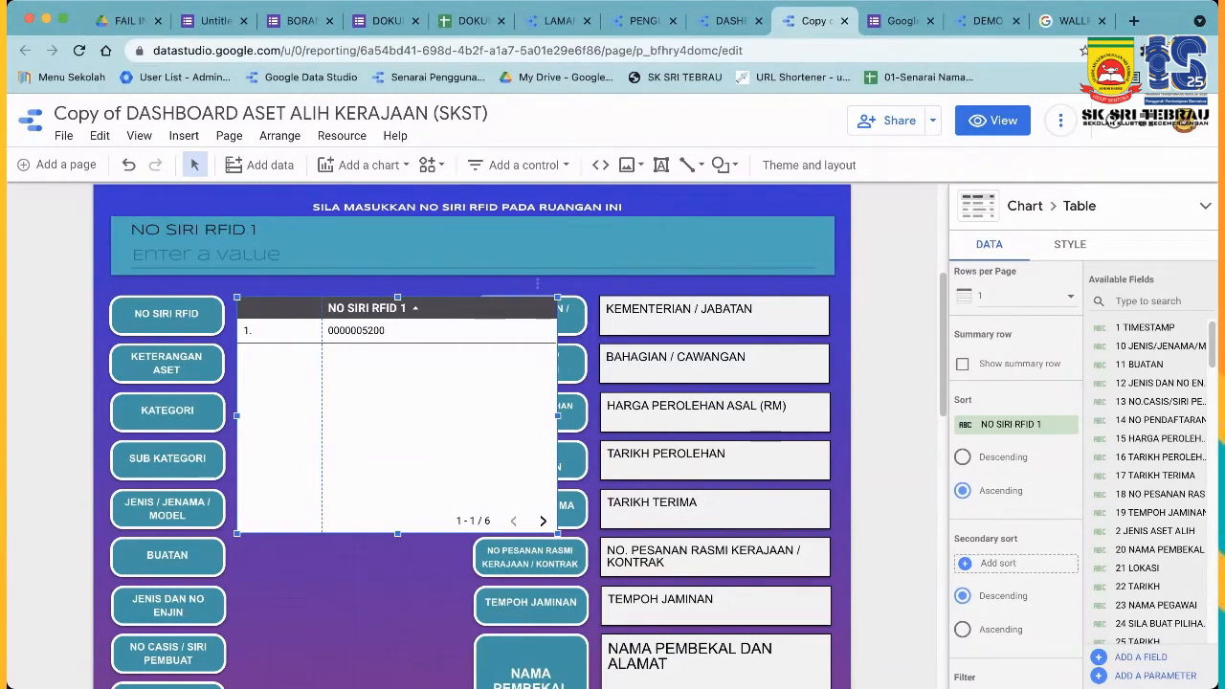
left_click(963, 457)
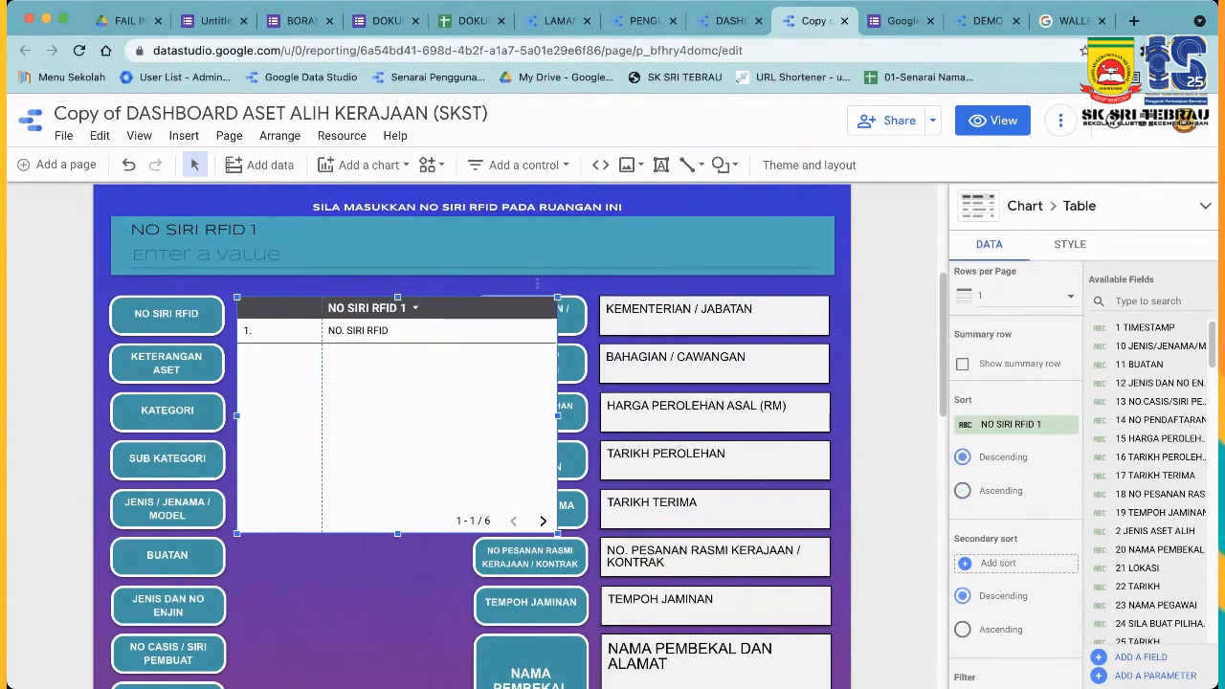
Hide the header and the row numbers of the NO SIRI RFID 1 table.
scroll(1014, 431, "down", 5)
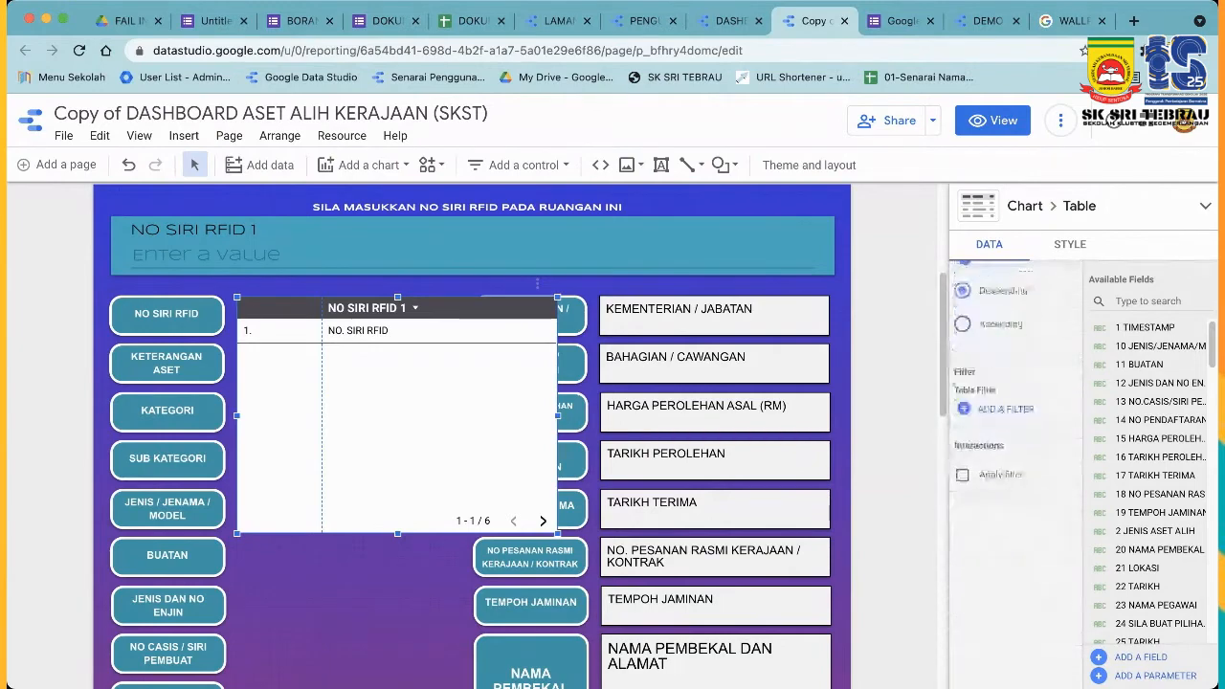
scroll(1014, 430, "up", 1)
scroll(1014, 431, "up", 3)
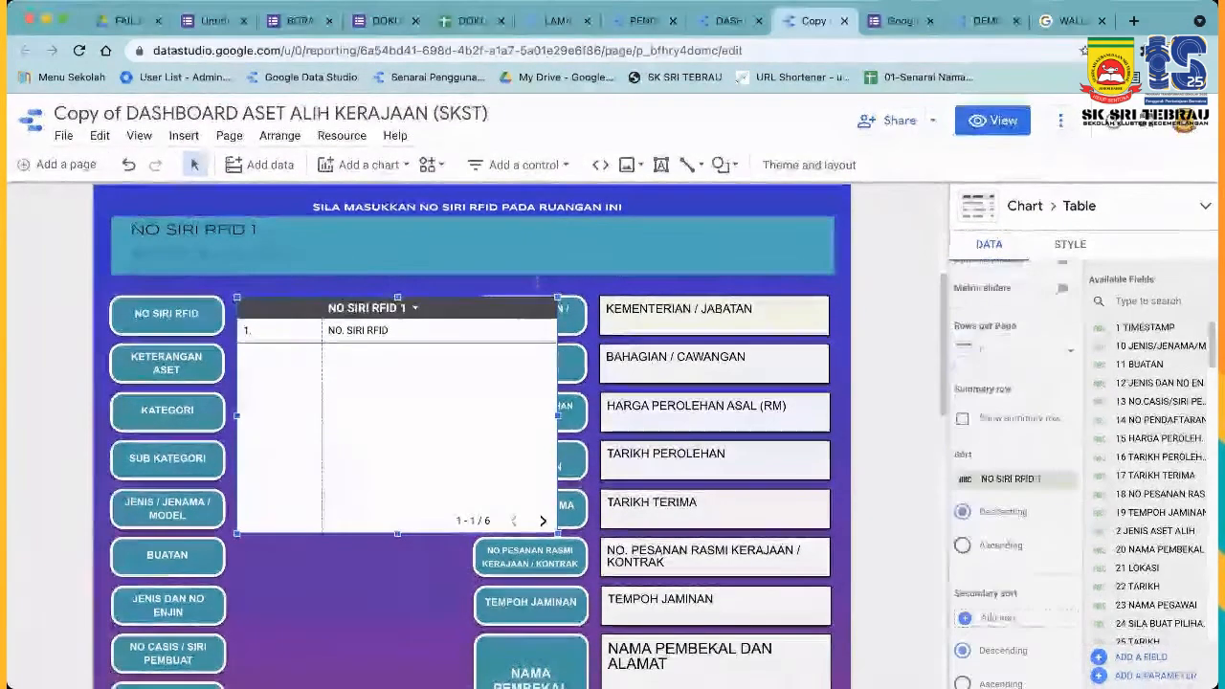
scroll(1015, 431, "up", 3)
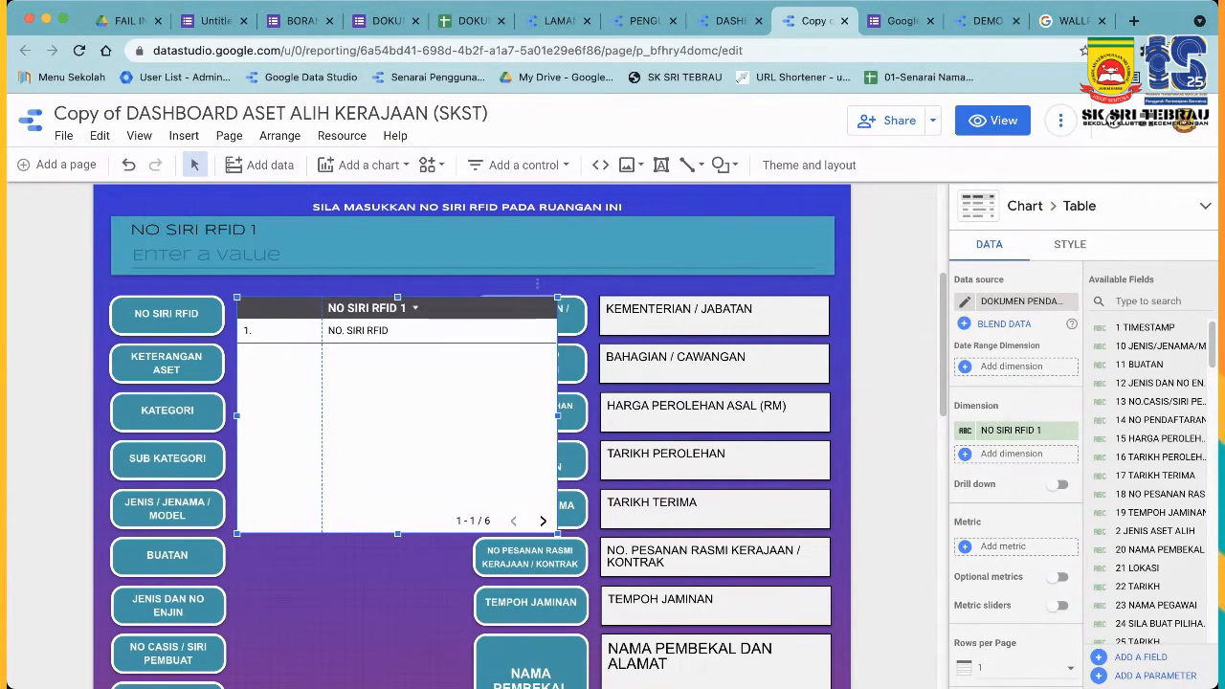
left_click(1070, 244)
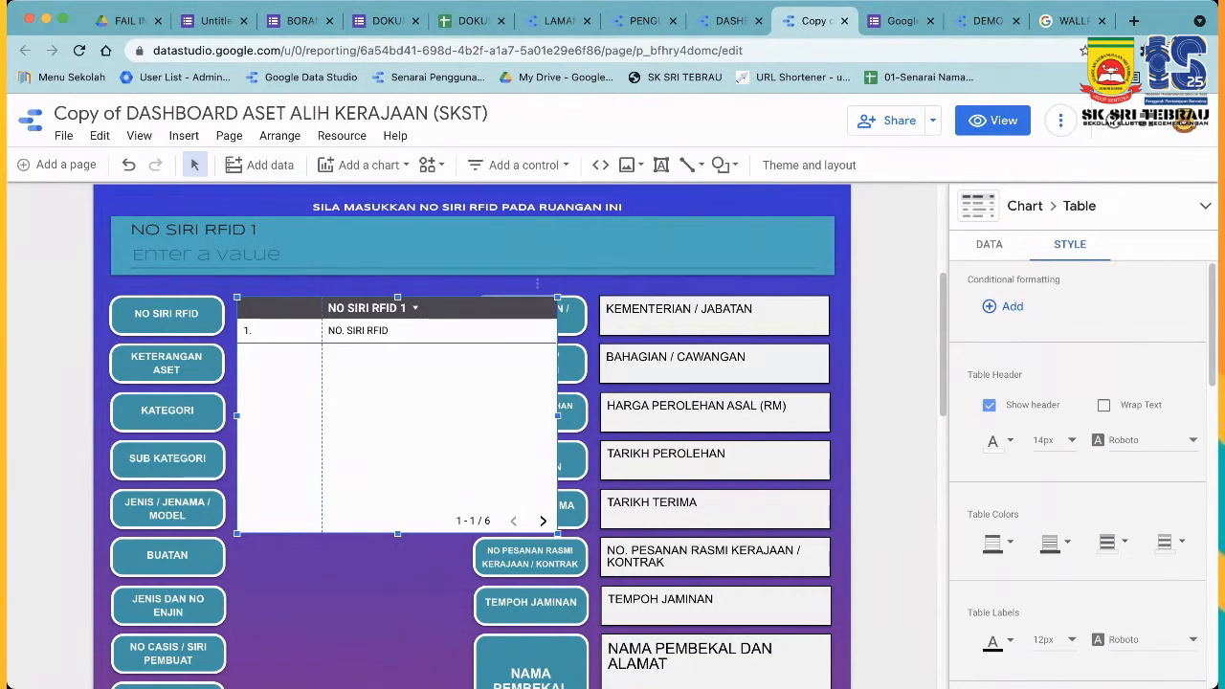
left_click(989, 404)
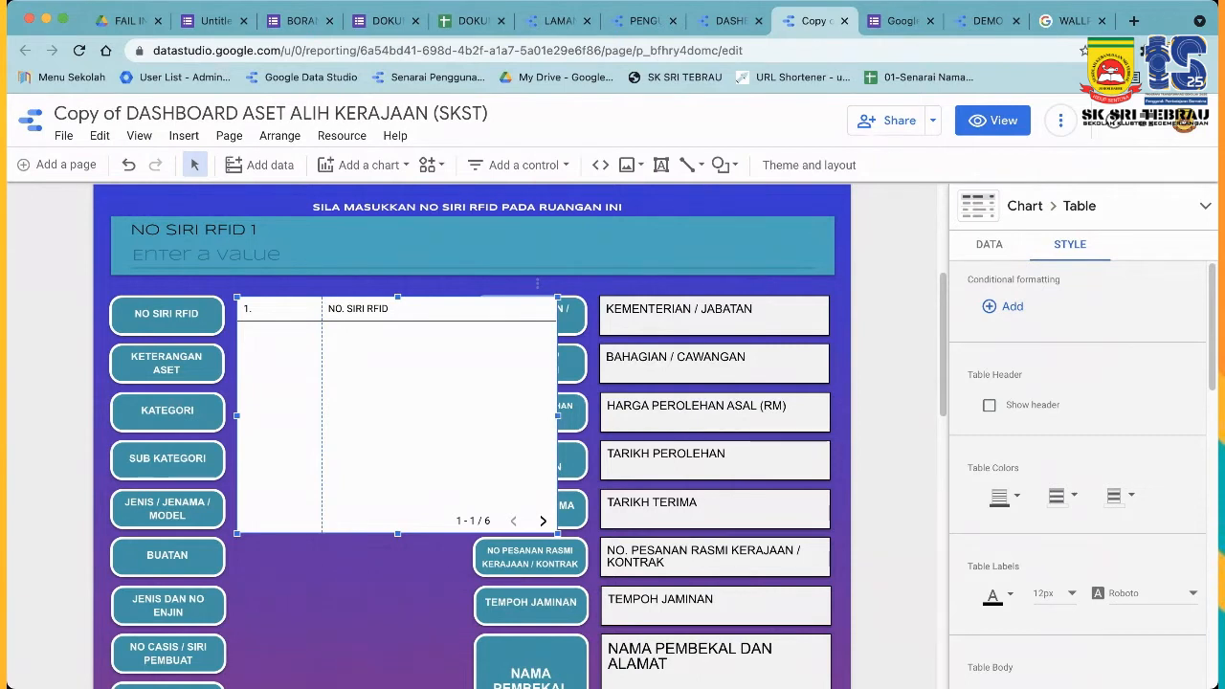
scroll(992, 421, "down", 3)
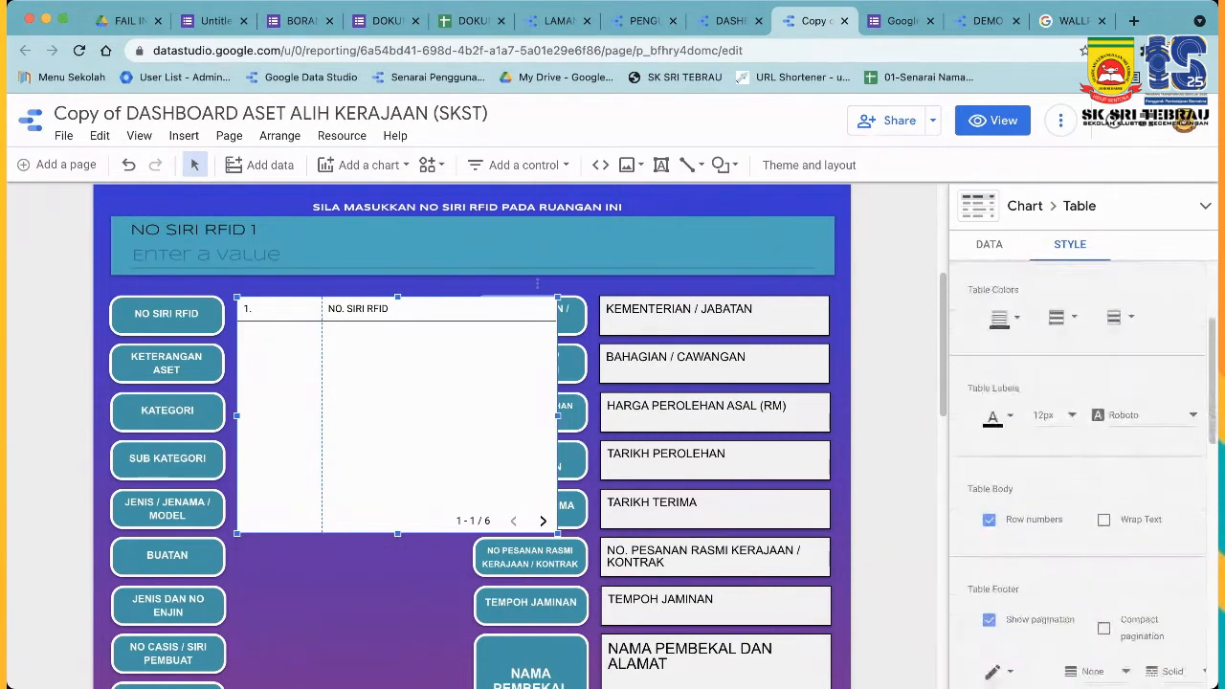
scroll(992, 421, "down", 2)
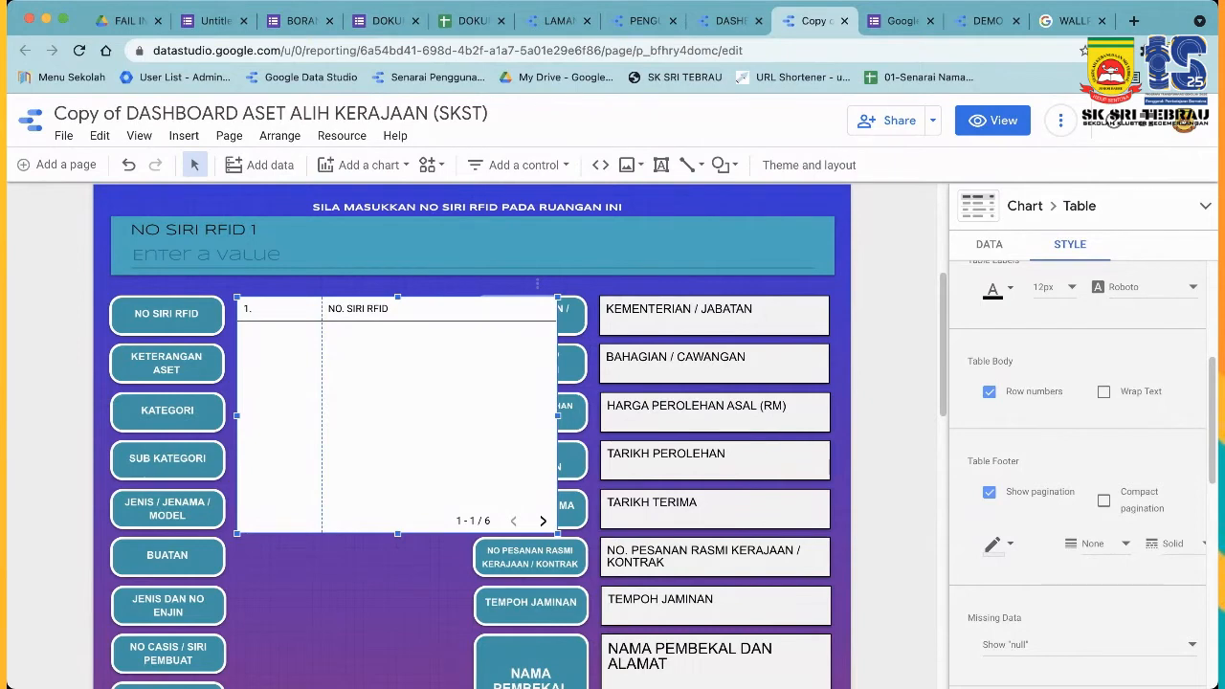
left_click(988, 391)
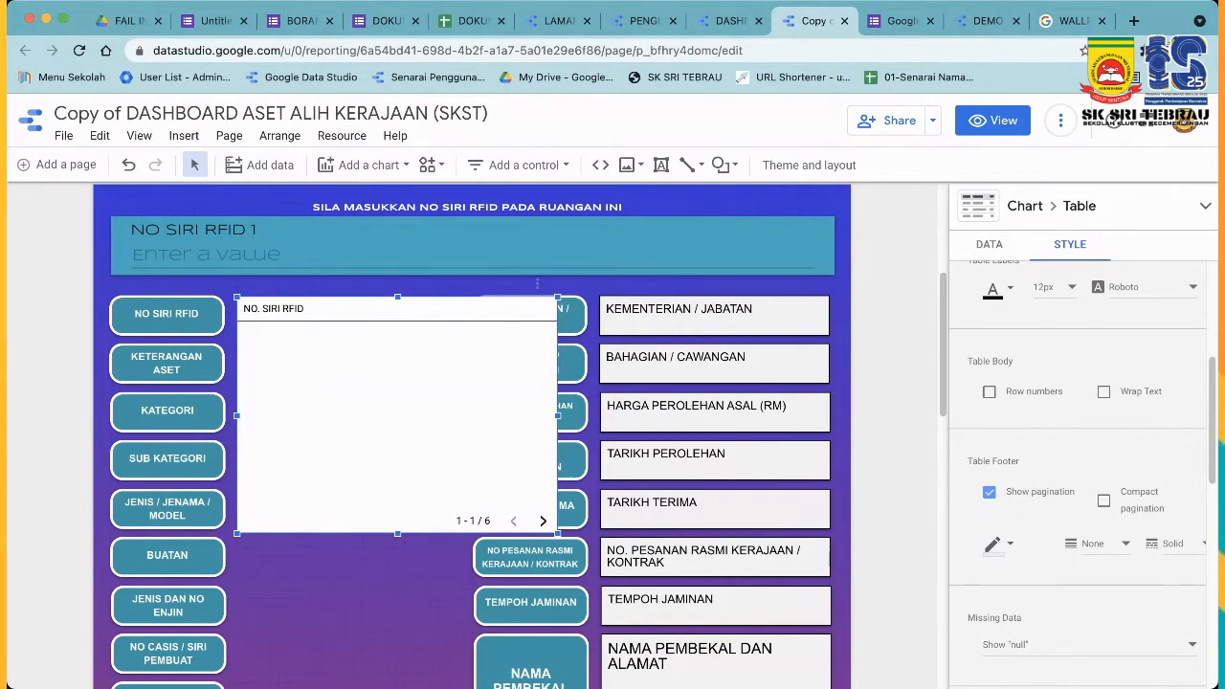
Turn off pagination in the footer of the NO SIRI RFID 1 table.
scroll(1077, 474, "down", 3)
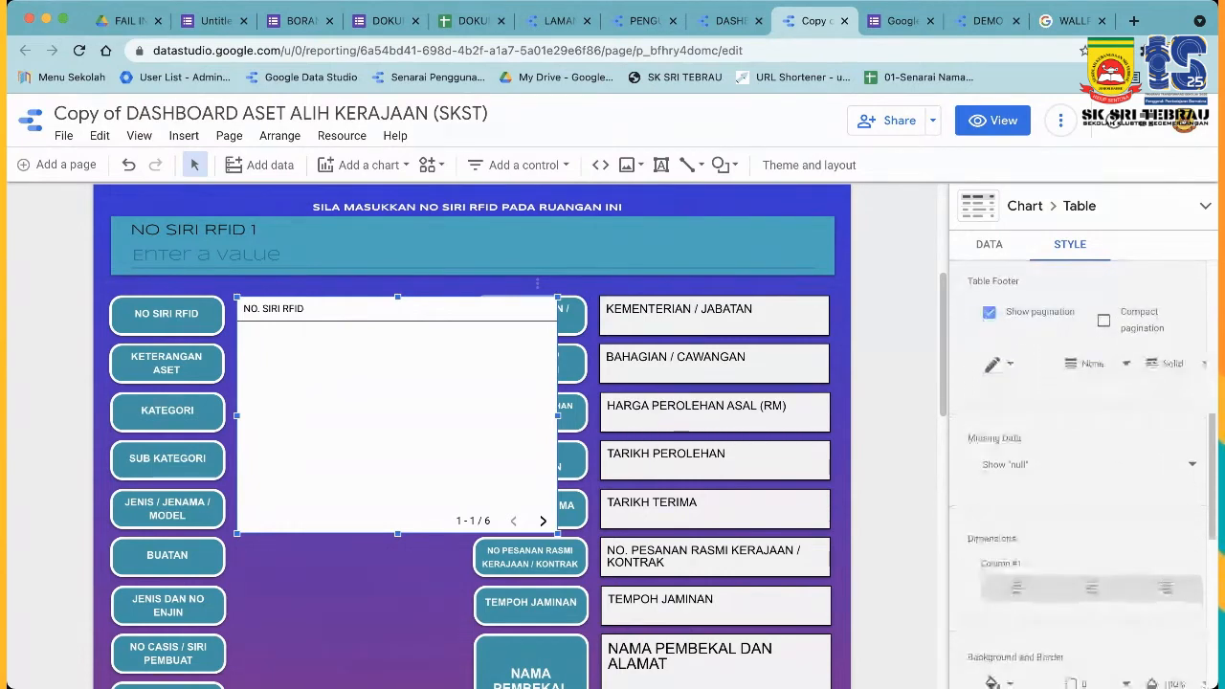
scroll(1078, 474, "down", 2)
scroll(1078, 474, "down", 3)
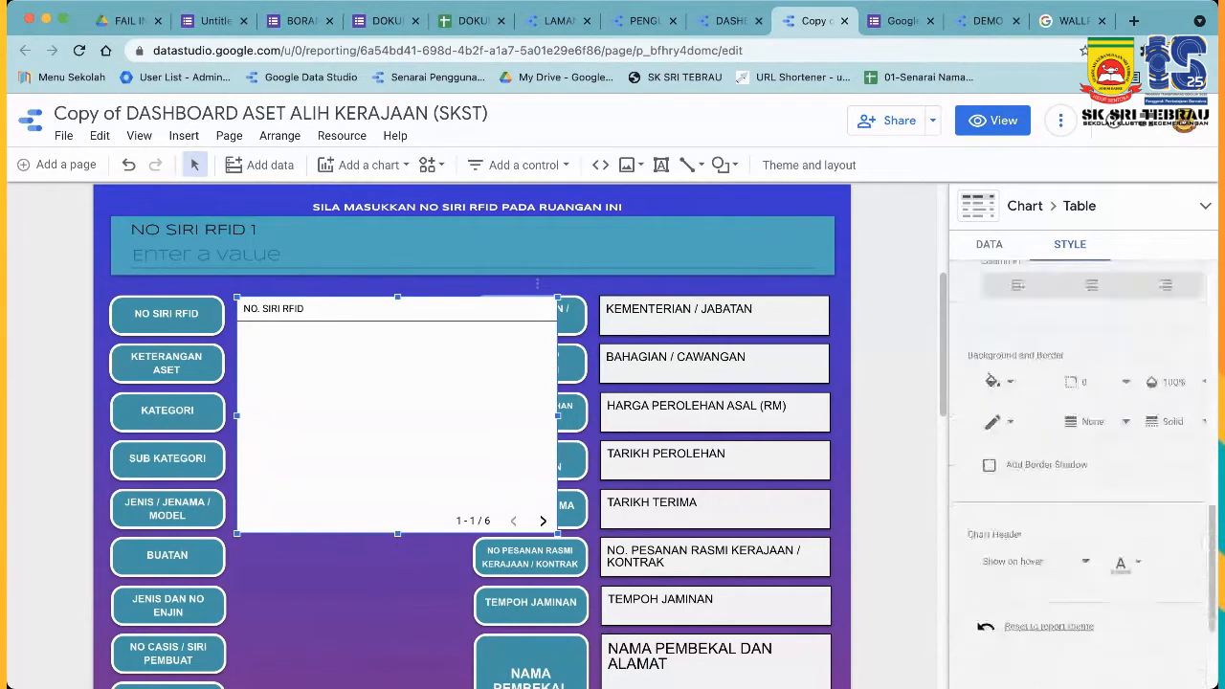
scroll(1078, 473, "up", 5)
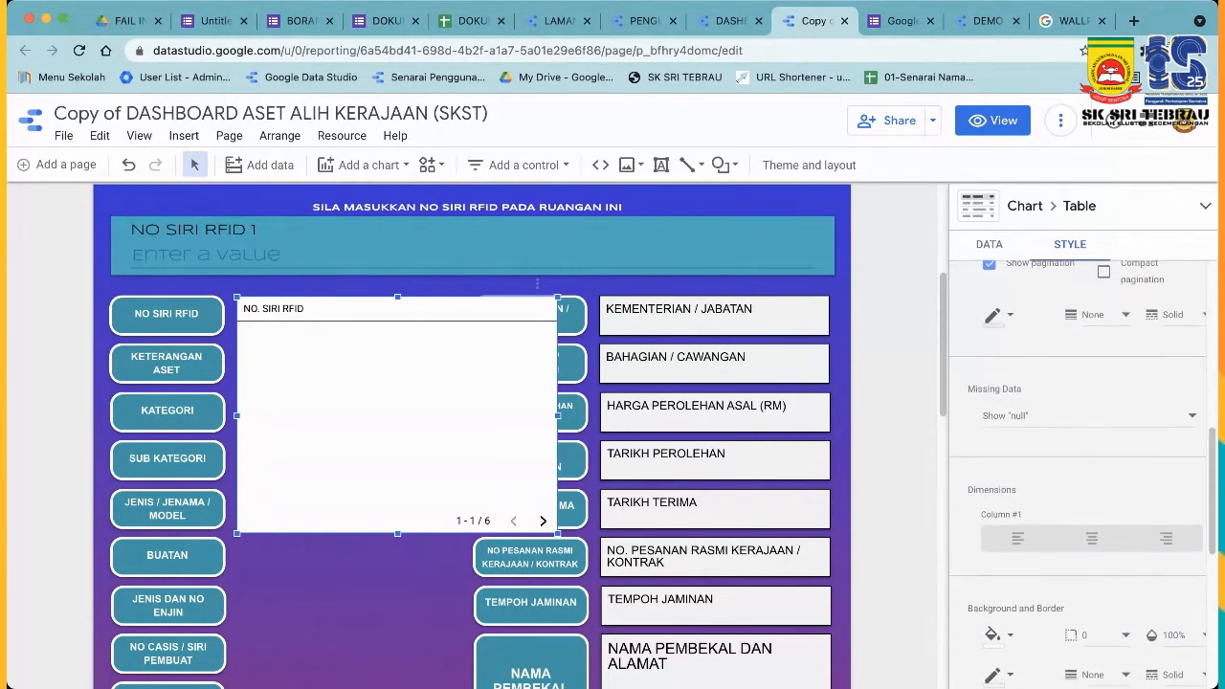
scroll(1077, 474, "up", 2)
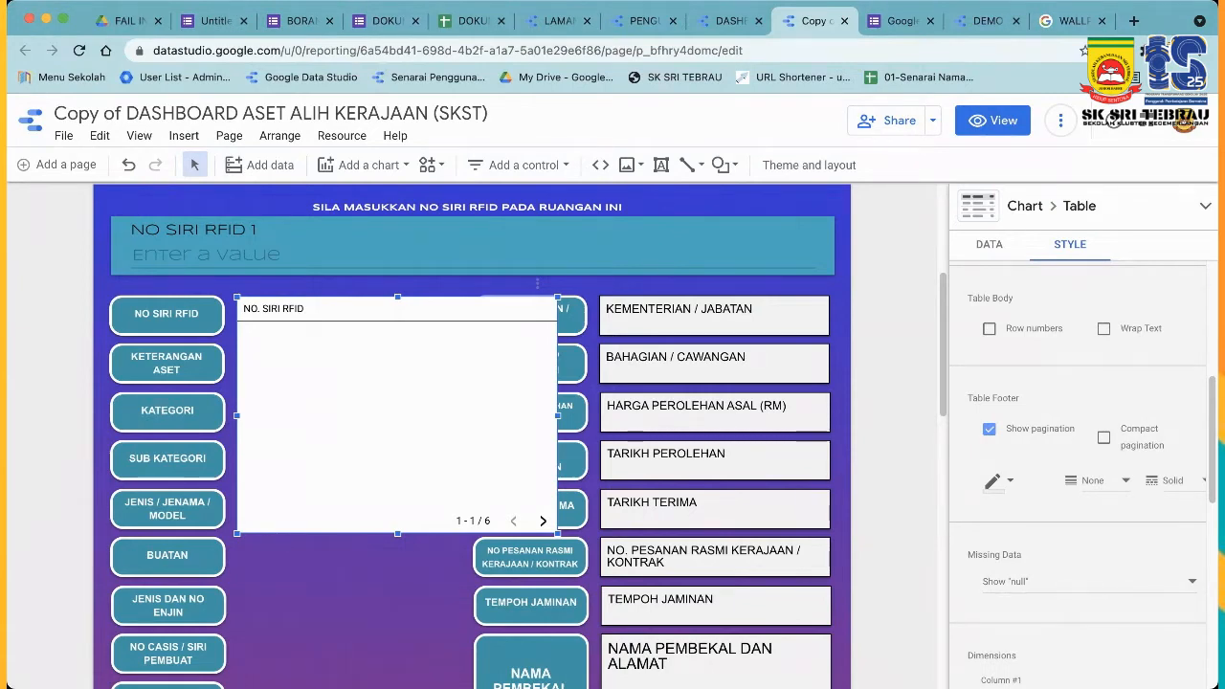
left_click(989, 429)
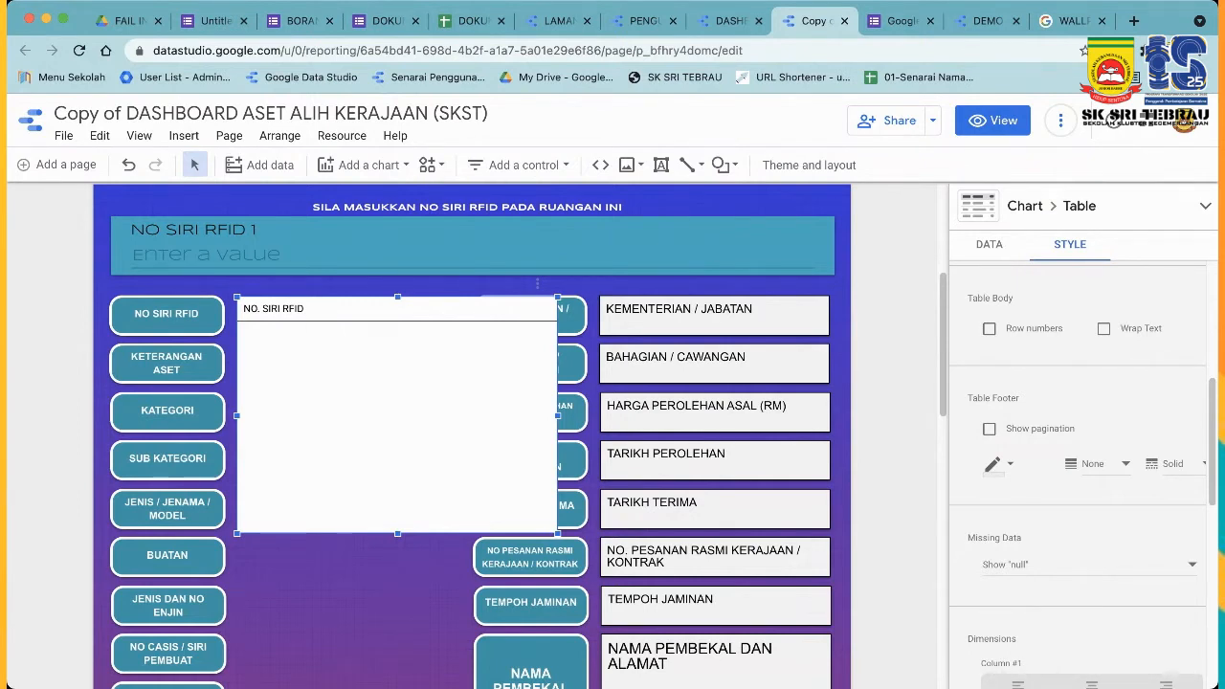
Make the table's cell border line invisible and shrink the table to fit between the NO SIRI RFID and KEMENTERIAN / JABATAN labels.
scroll(1082, 479, "up", 3)
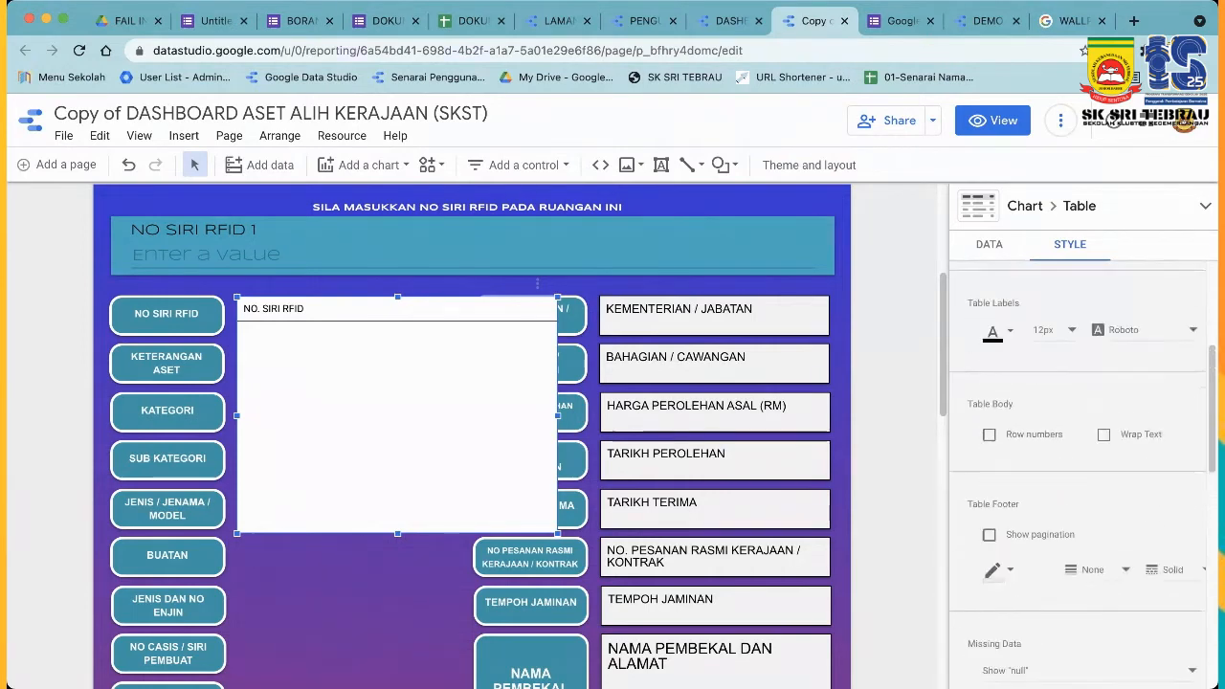
scroll(1081, 478, "up", 2)
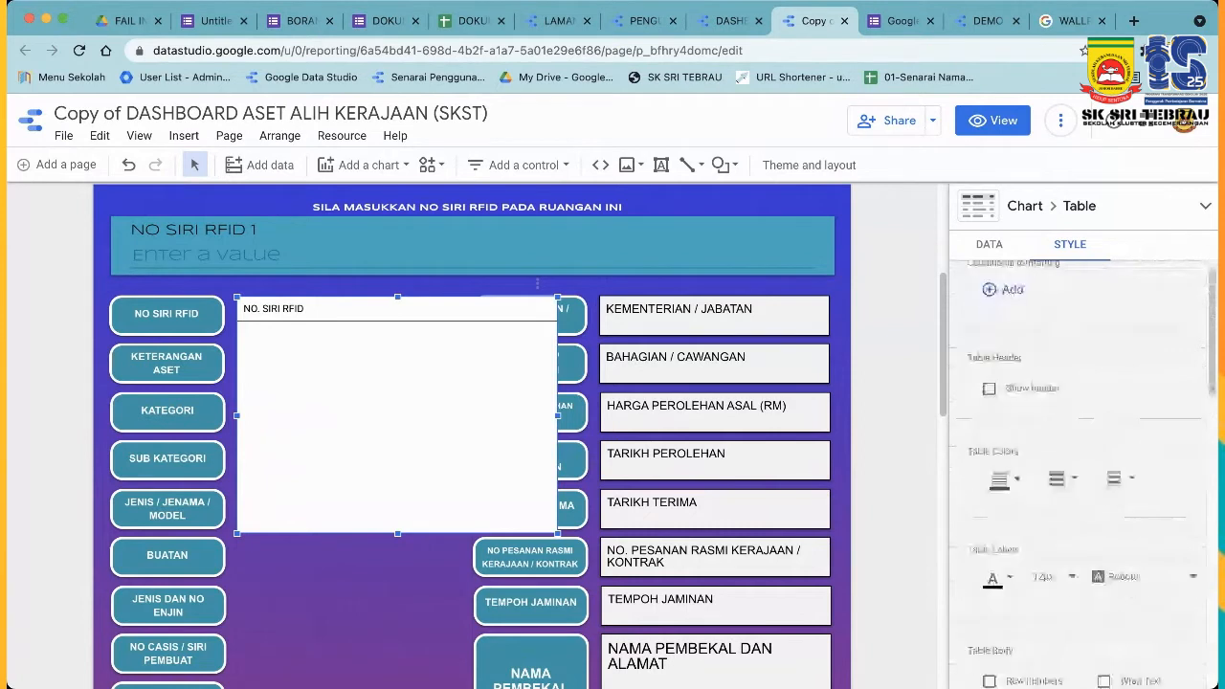
scroll(1000, 352, "down", 1)
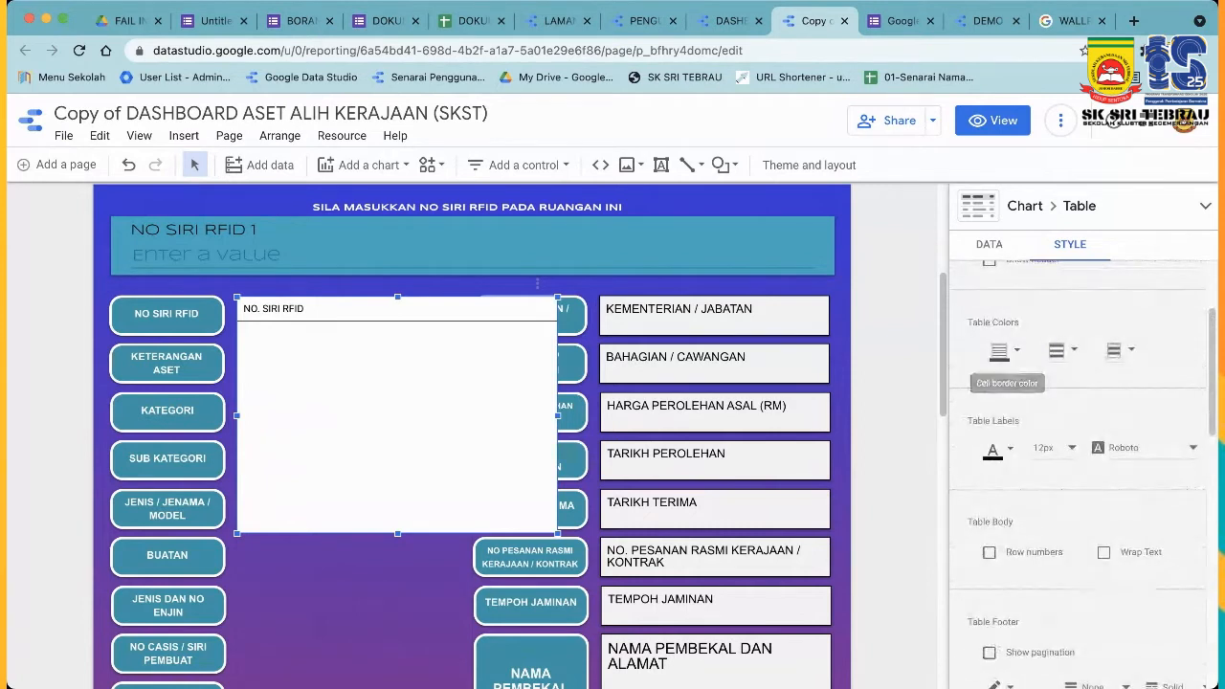
left_click(1000, 351)
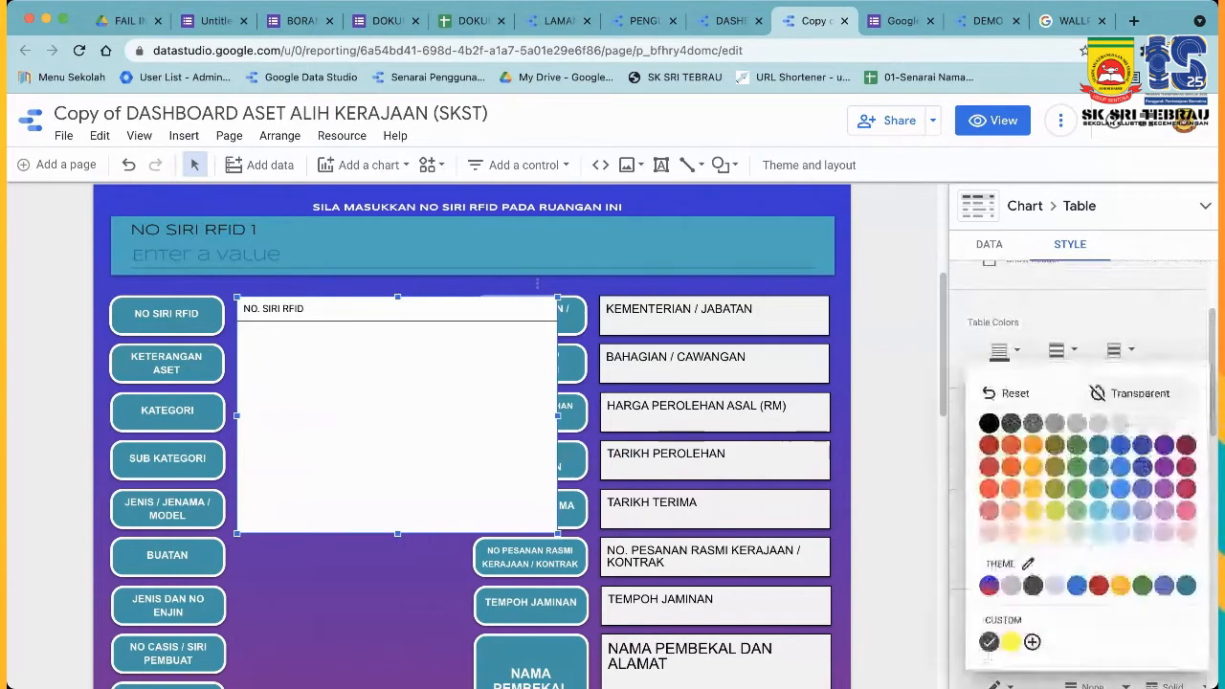
key("Escape")
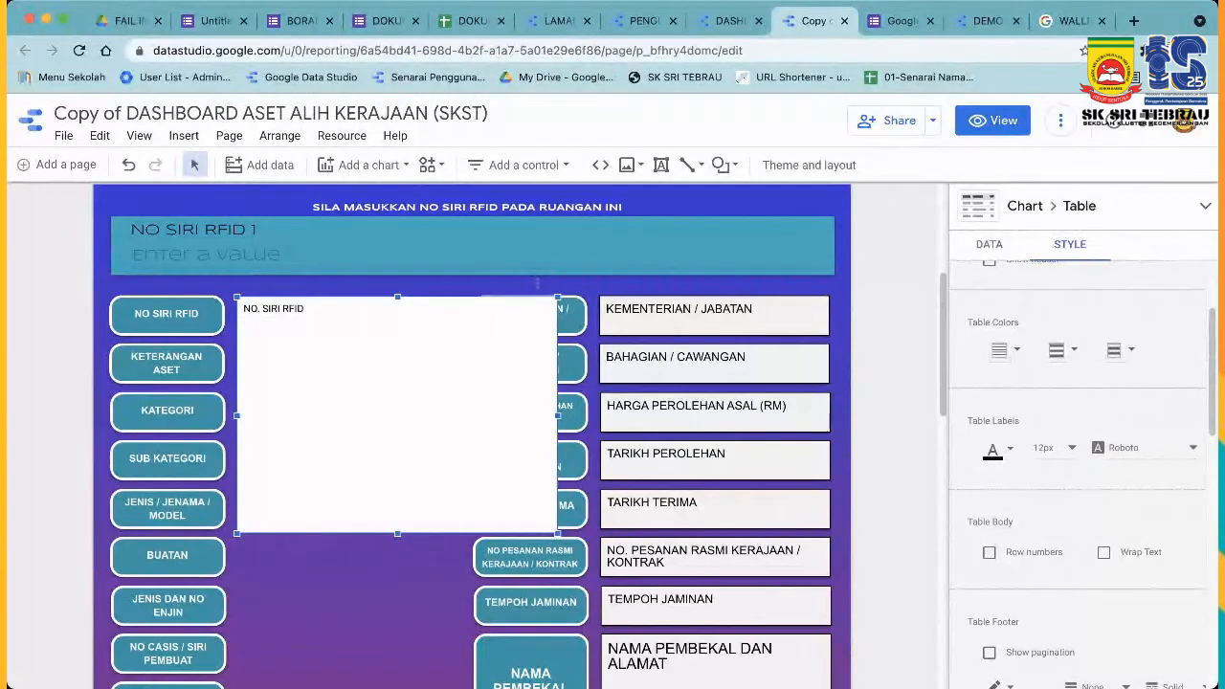
left_click_drag(397, 533, 397, 336)
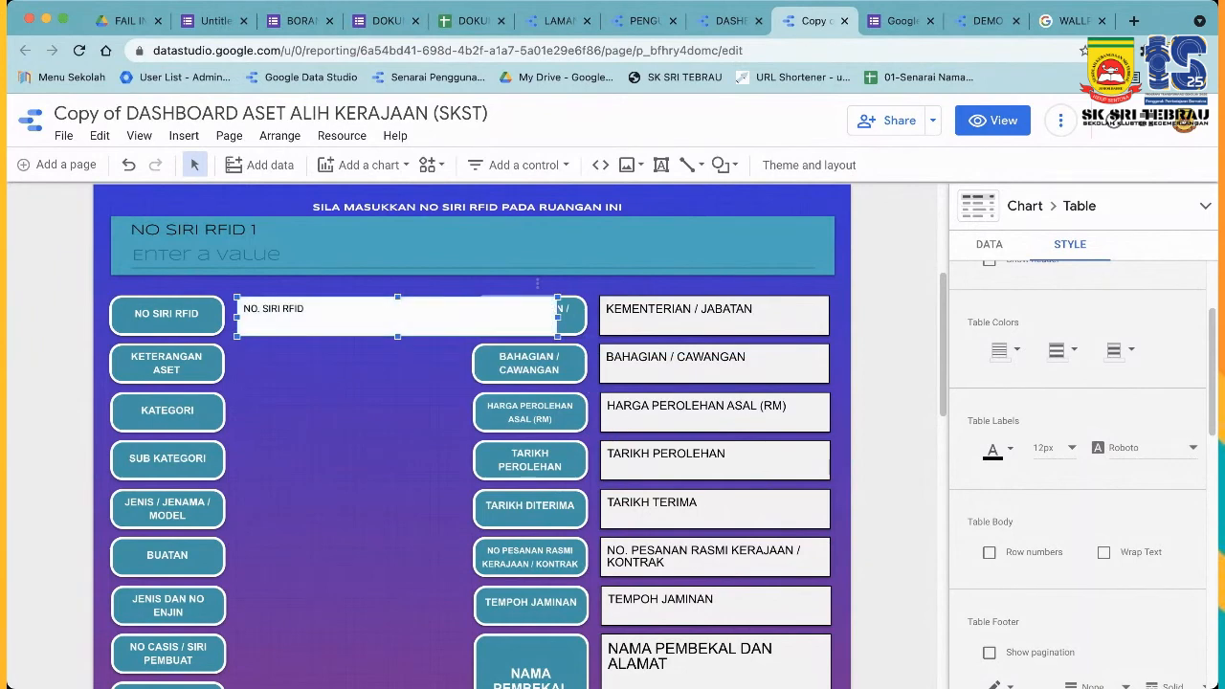
left_click_drag(559, 316, 461, 316)
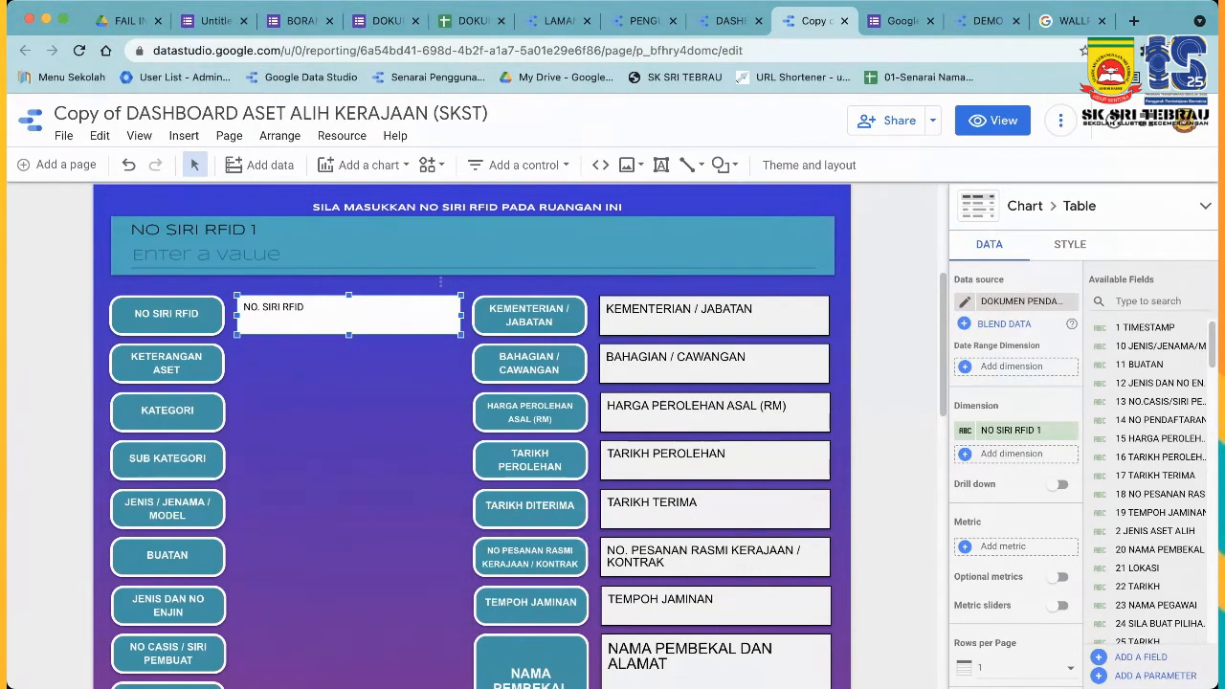
Try an 18px font size for the table labels and settle on 14px.
scroll(1082, 479, "down", 5)
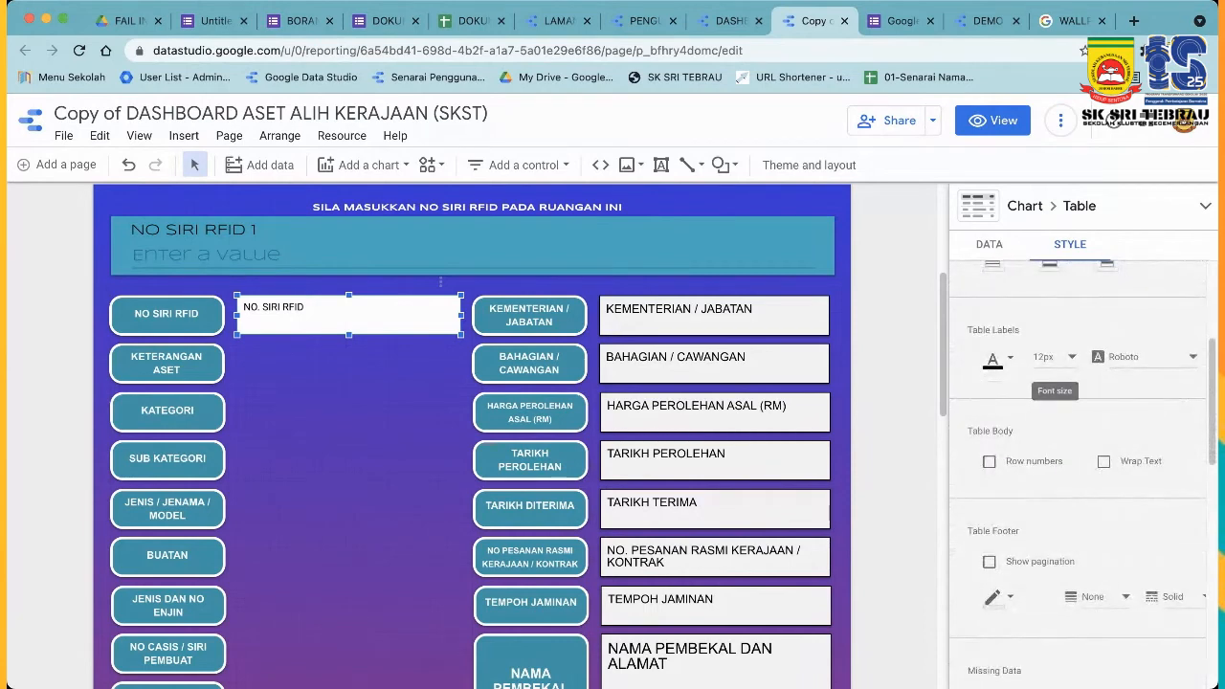
left_click(1052, 356)
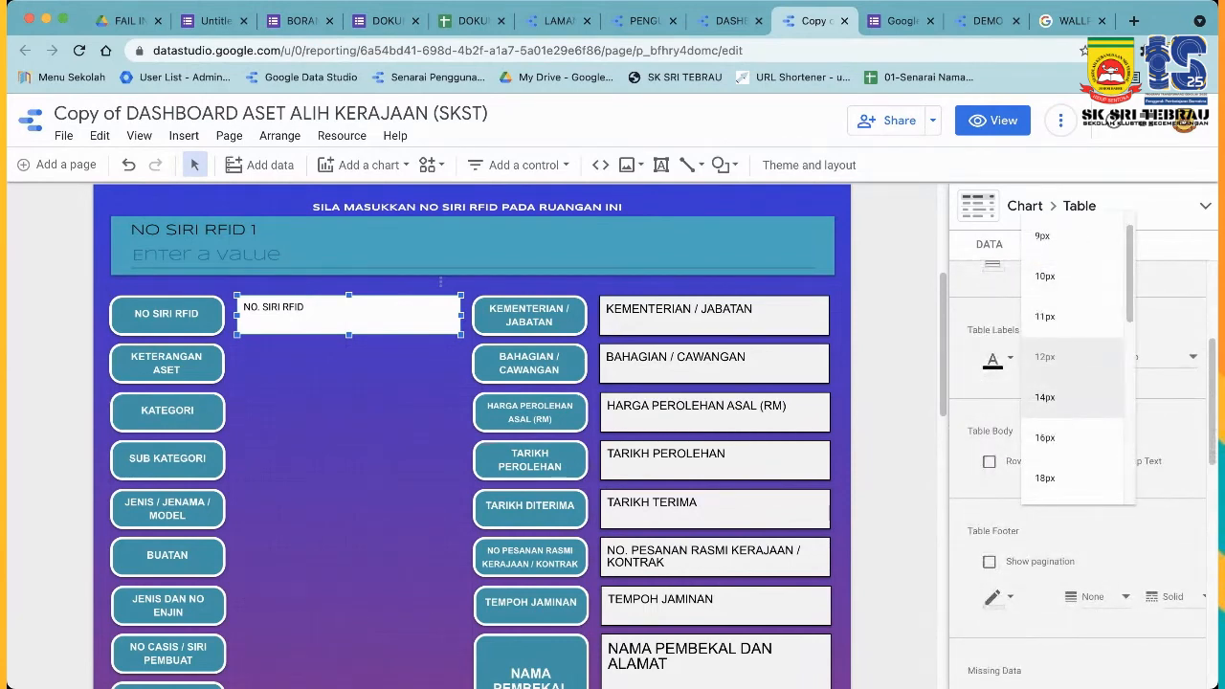
left_click(1045, 396)
left_click(1048, 359)
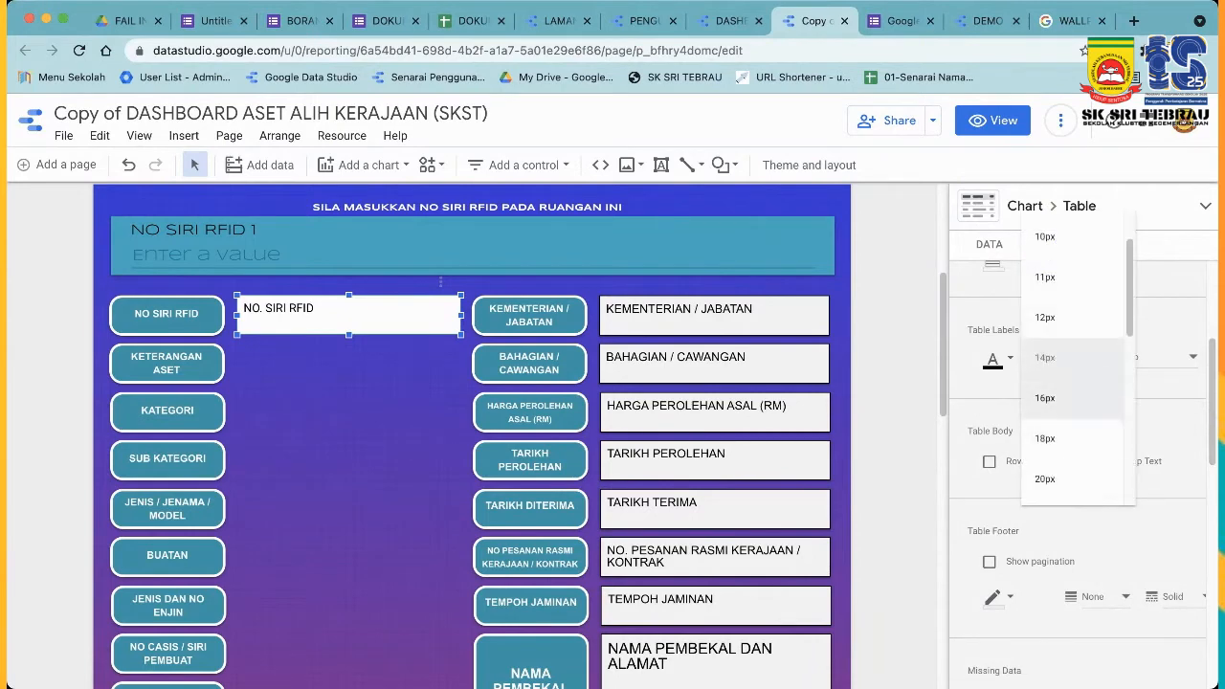
left_click(1045, 439)
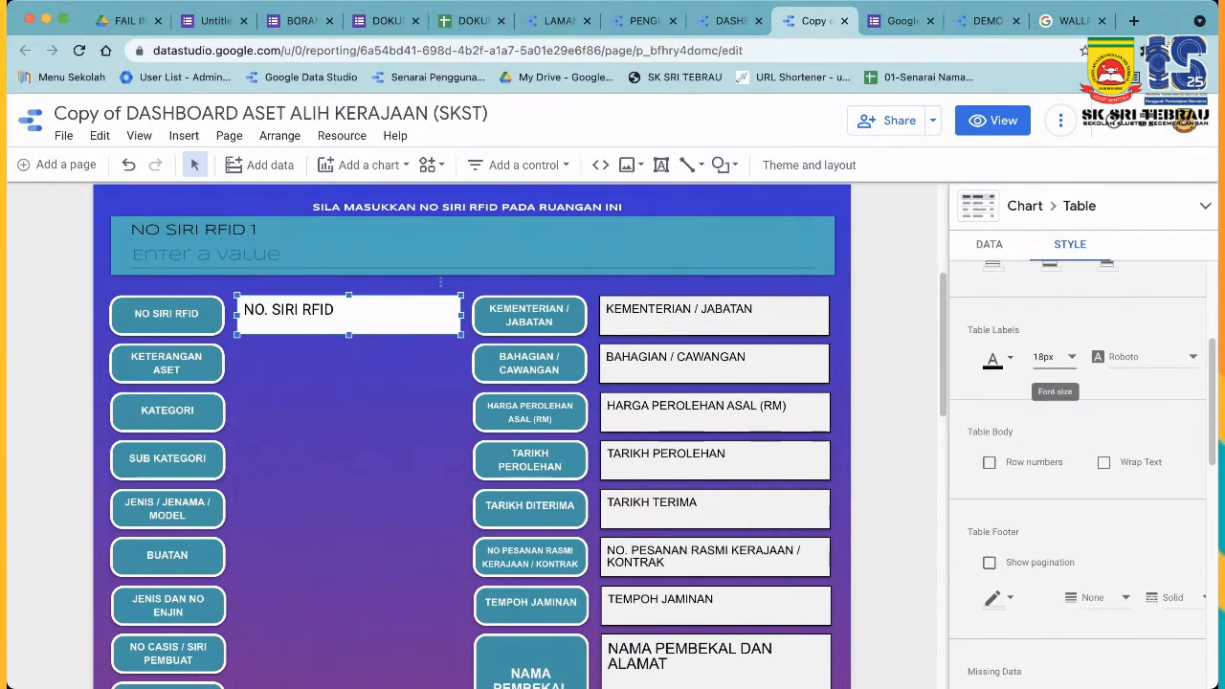
left_click(1053, 357)
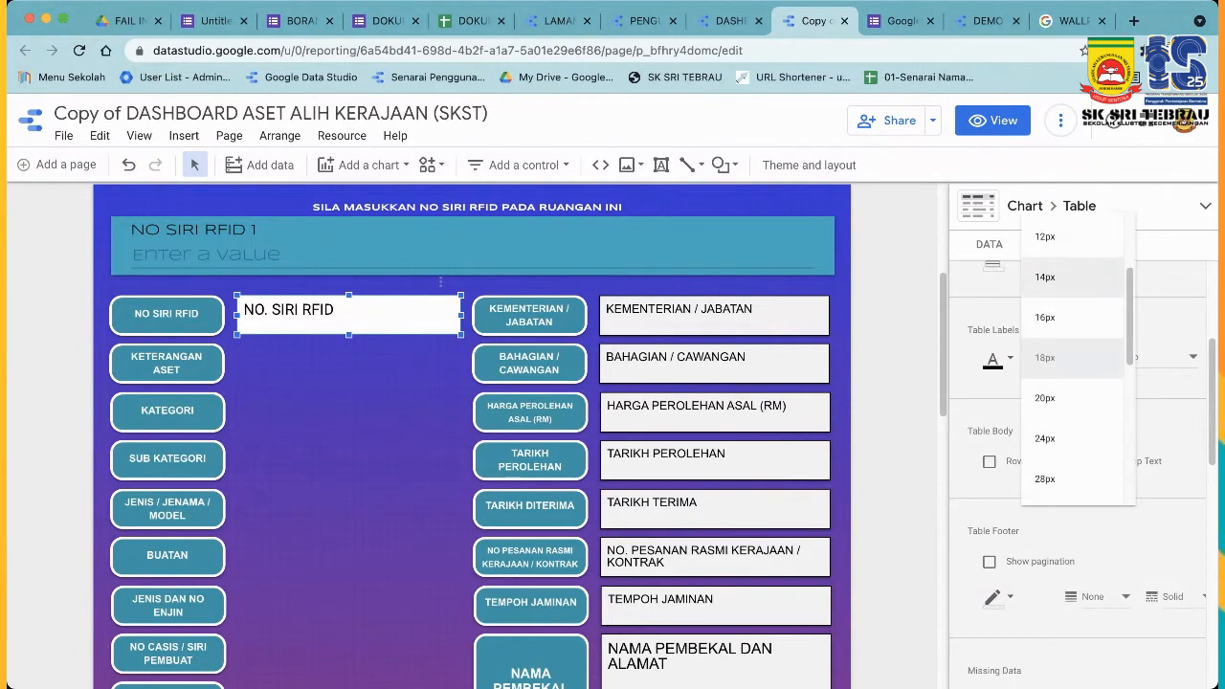
left_click(1045, 277)
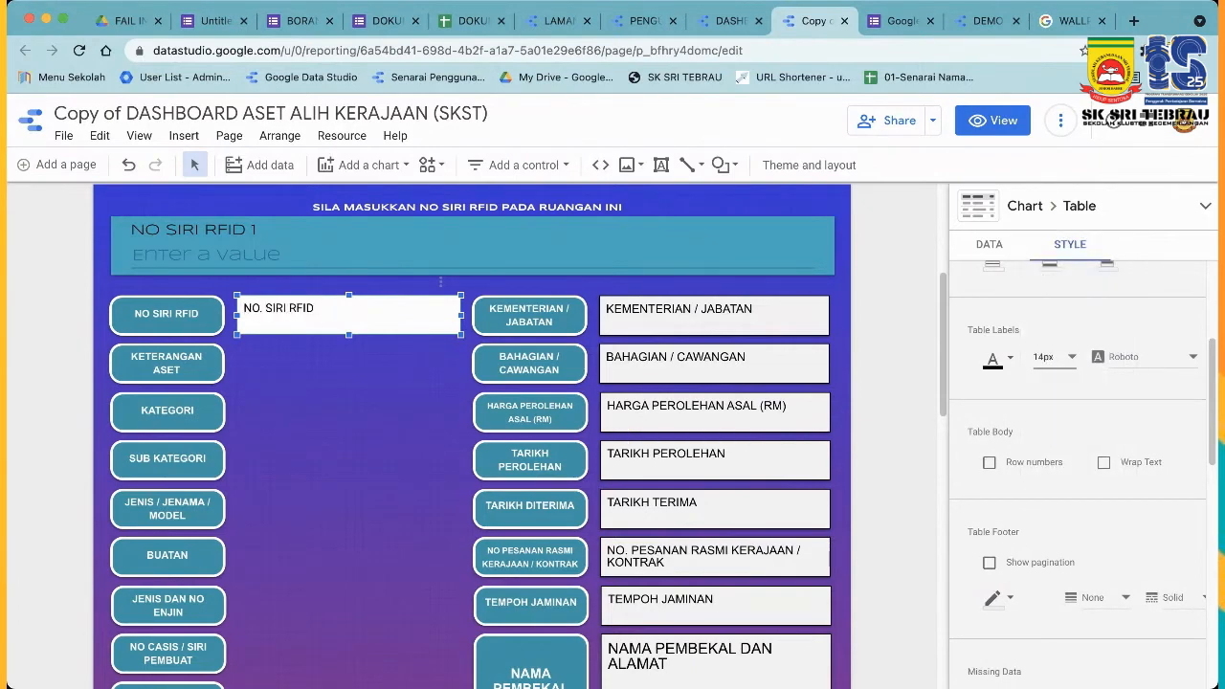
scroll(469, 430, "down", 1)
scroll(469, 431, "up", 1)
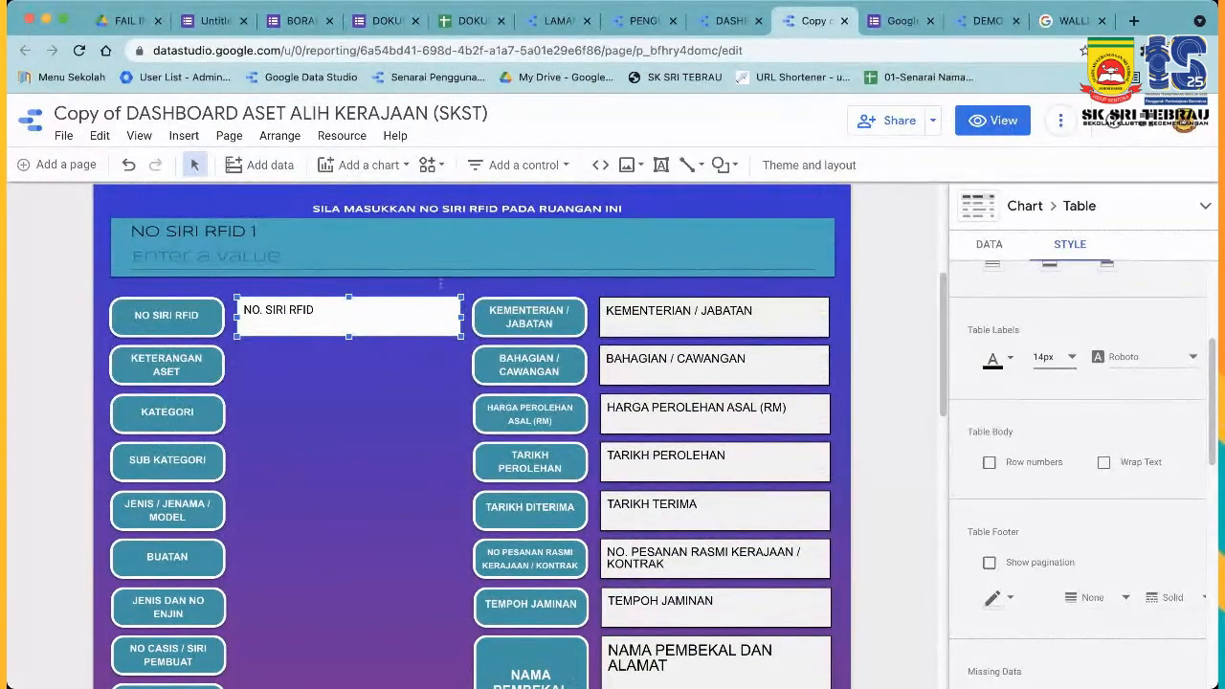
scroll(469, 431, "down", 1)
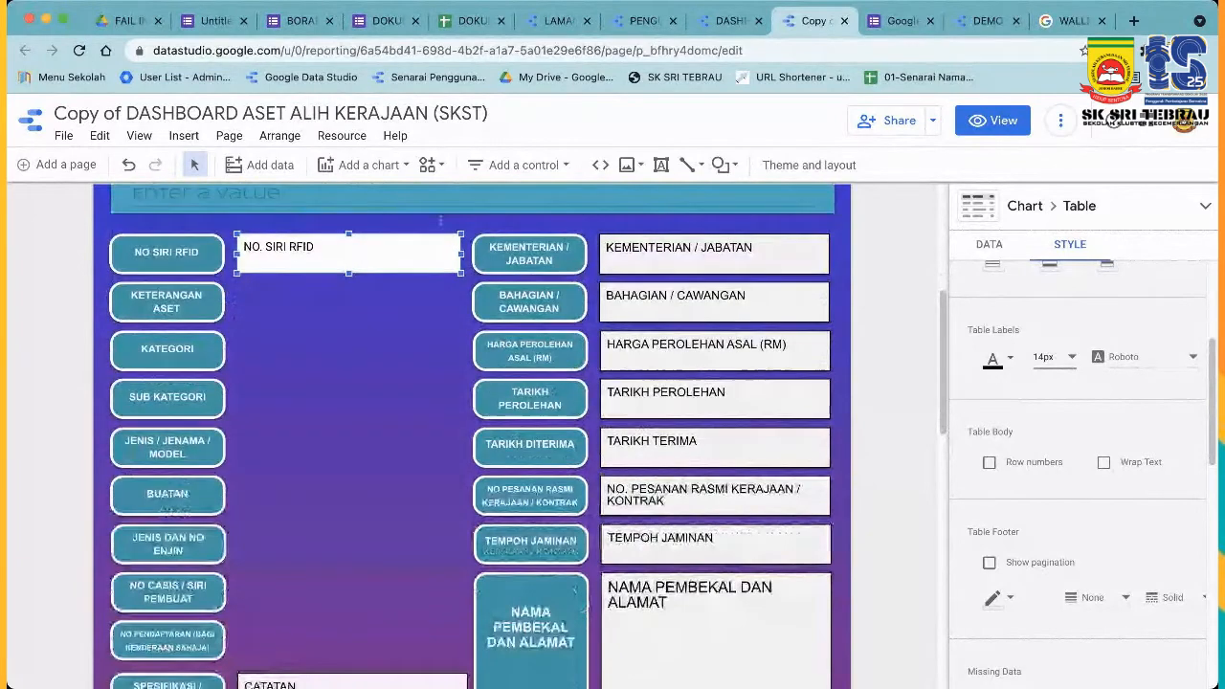
scroll(469, 430, "down", 2)
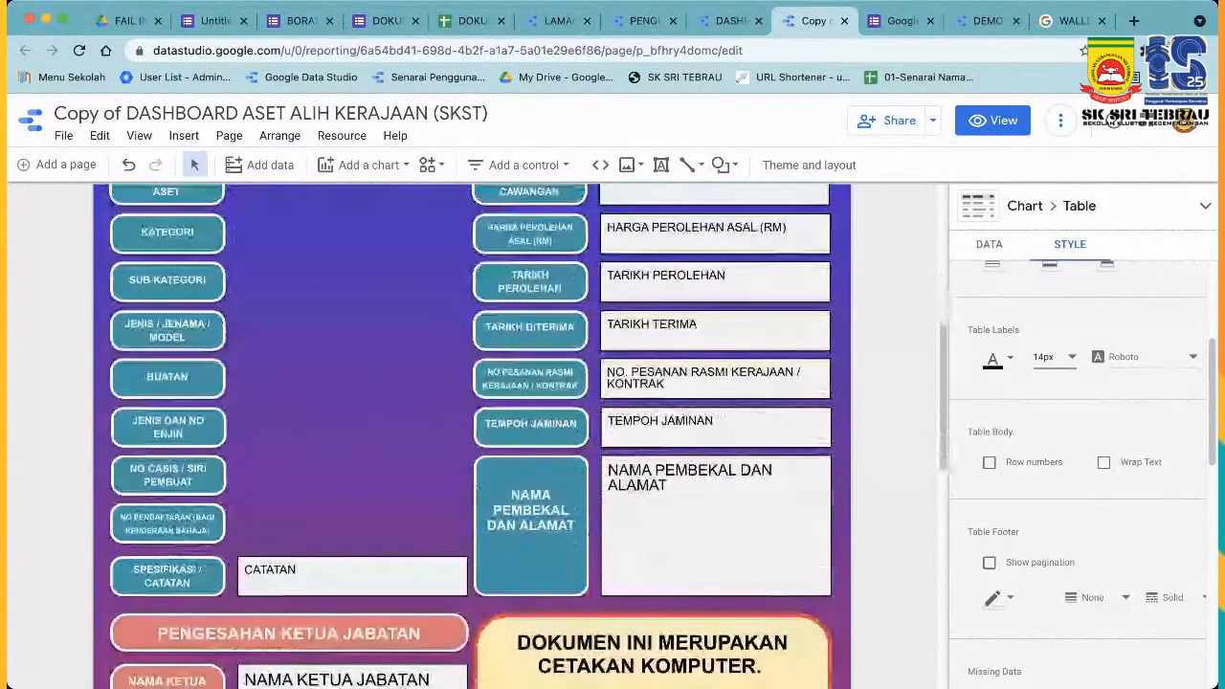
scroll(469, 431, "up", 2)
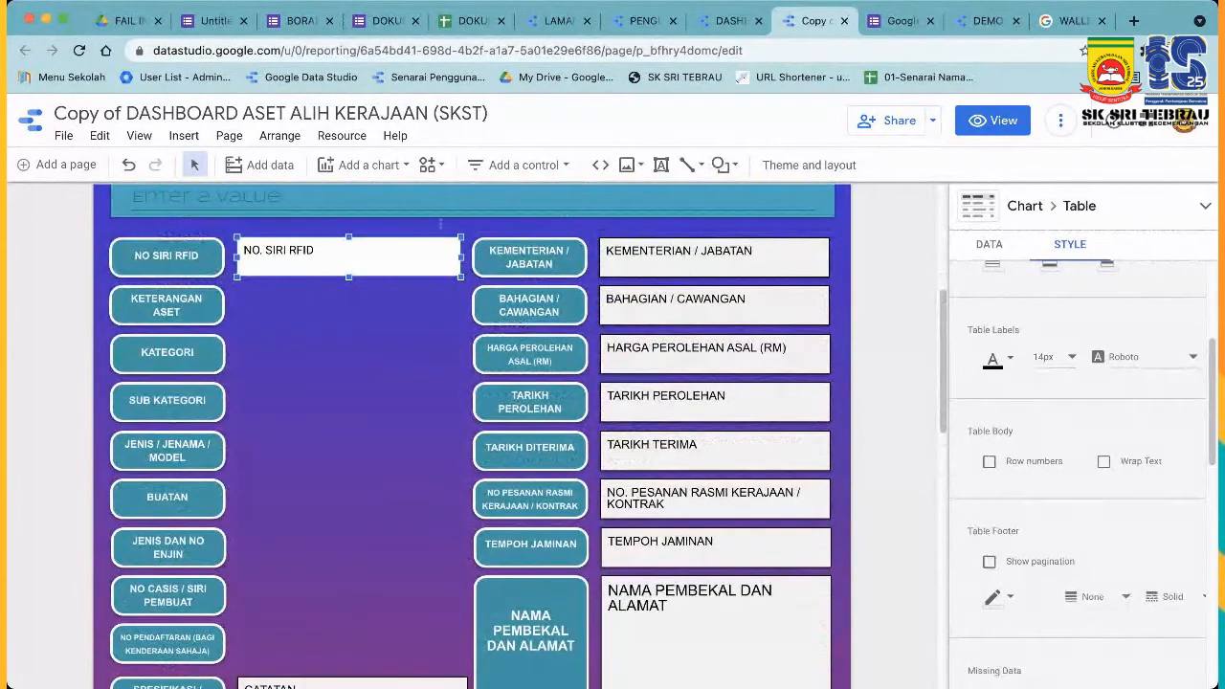
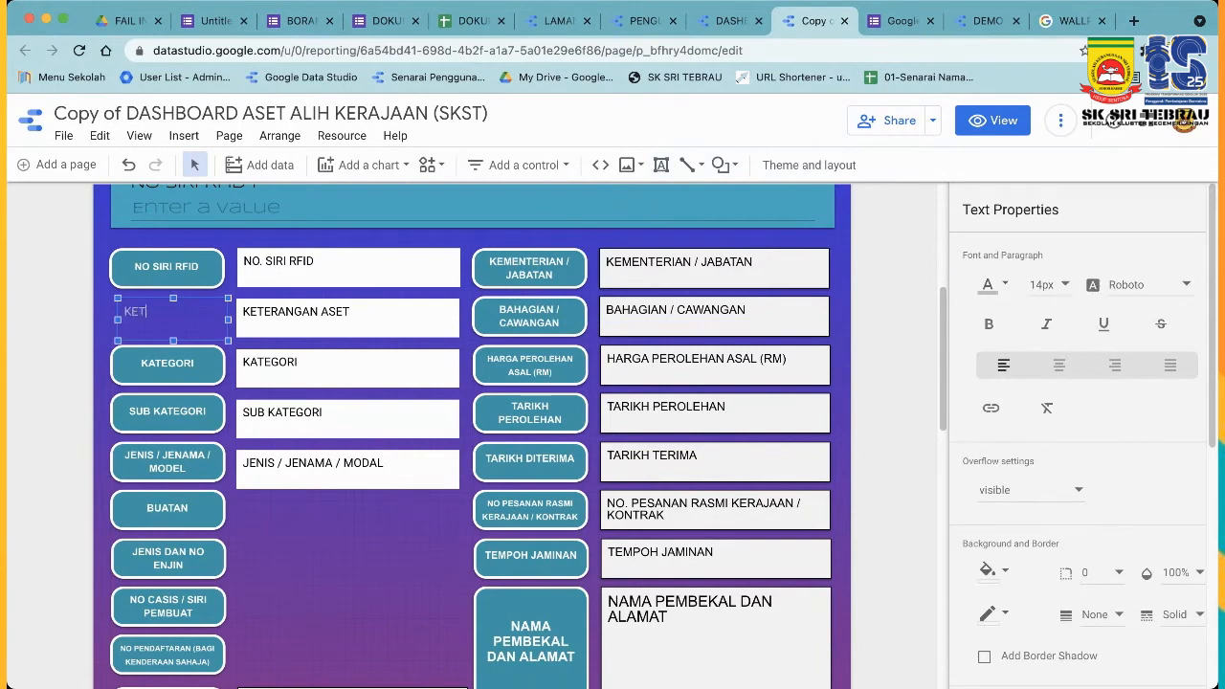
Complete the text KETERANGAN ASET in the text box, centered on the blue Chart palette 1 background.
type("GAN ASET")
key("super+a")
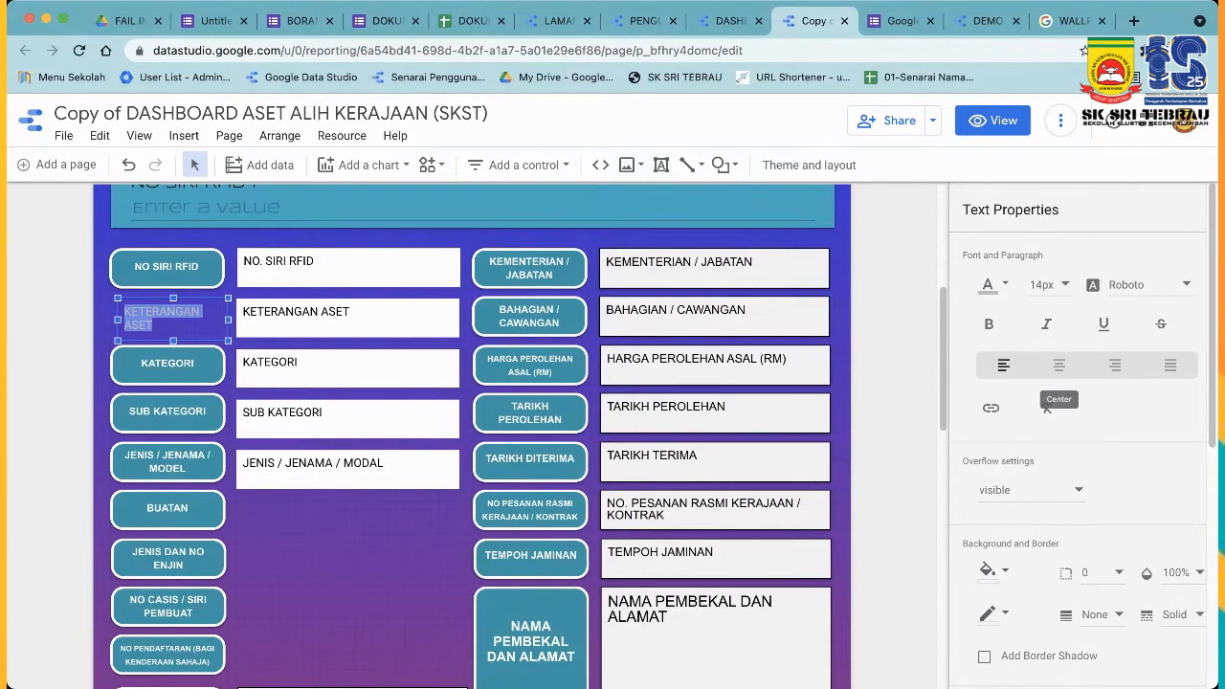
left_click(1059, 364)
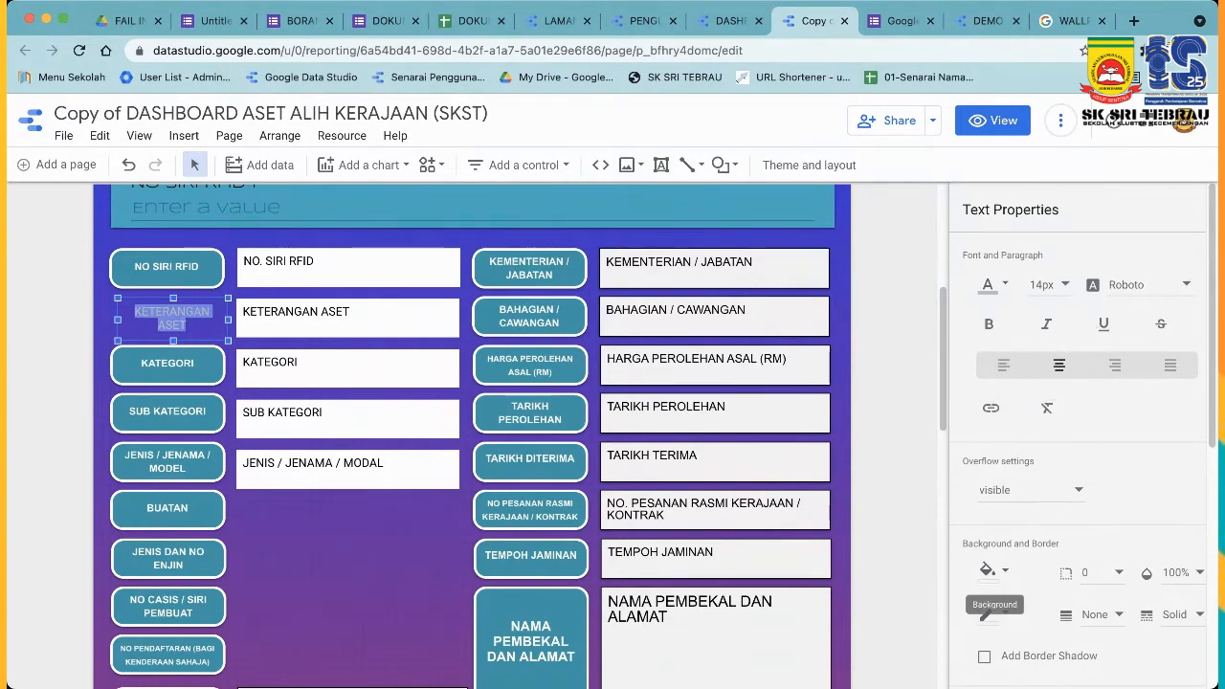
left_click(992, 570)
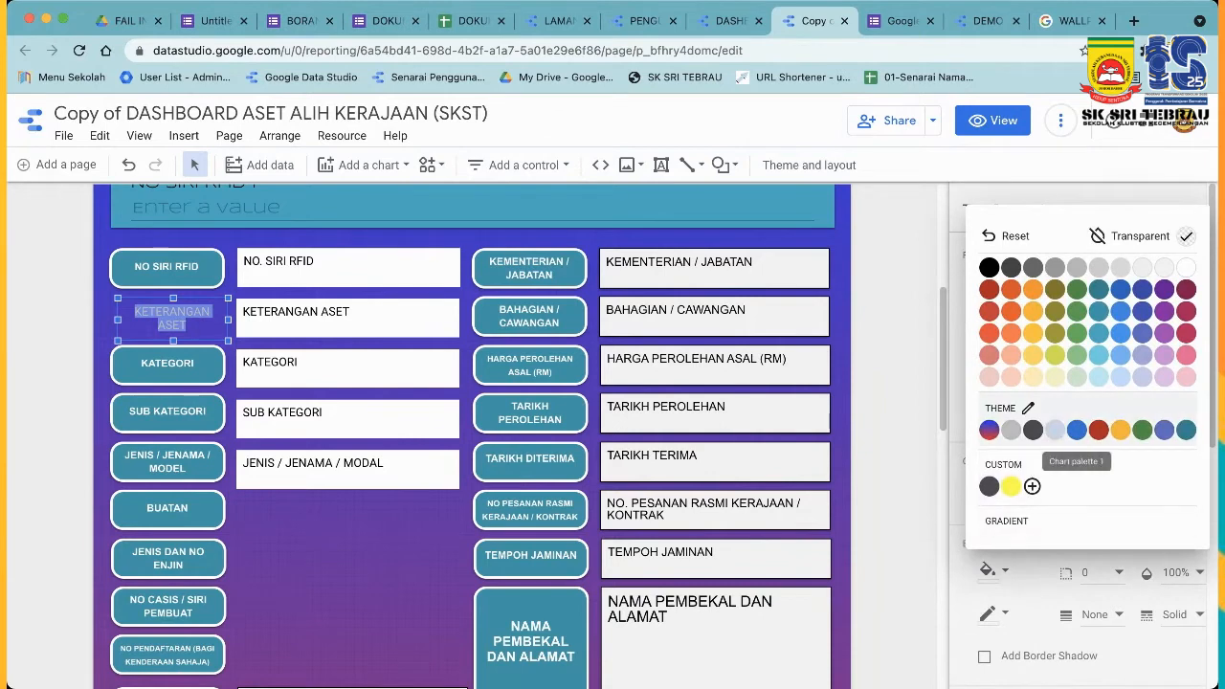
left_click(1077, 429)
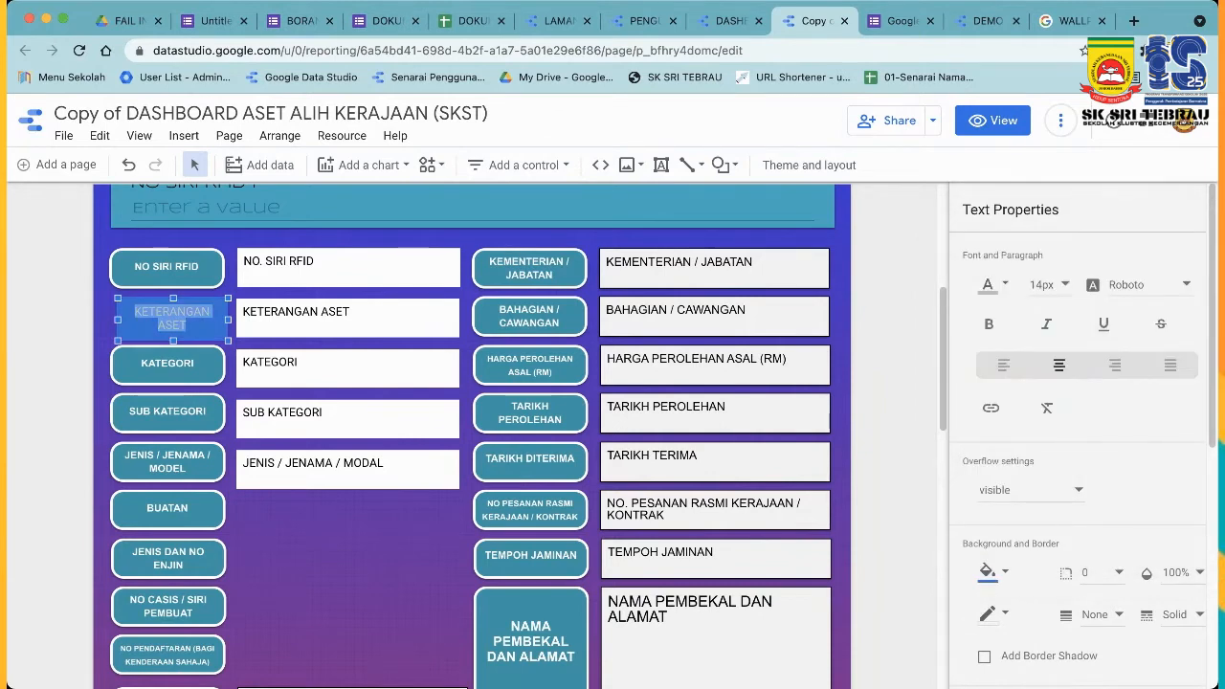
Give the KETERANGAN ASET label a white border and a green background.
left_click(991, 613)
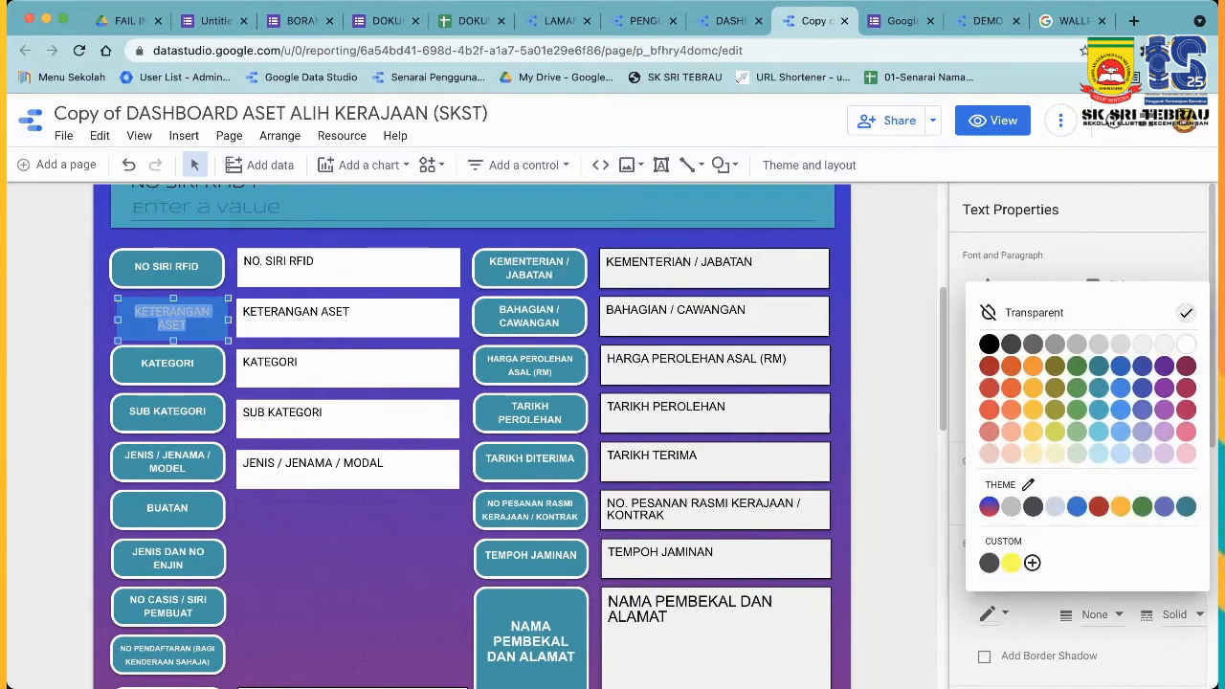
left_click(1186, 344)
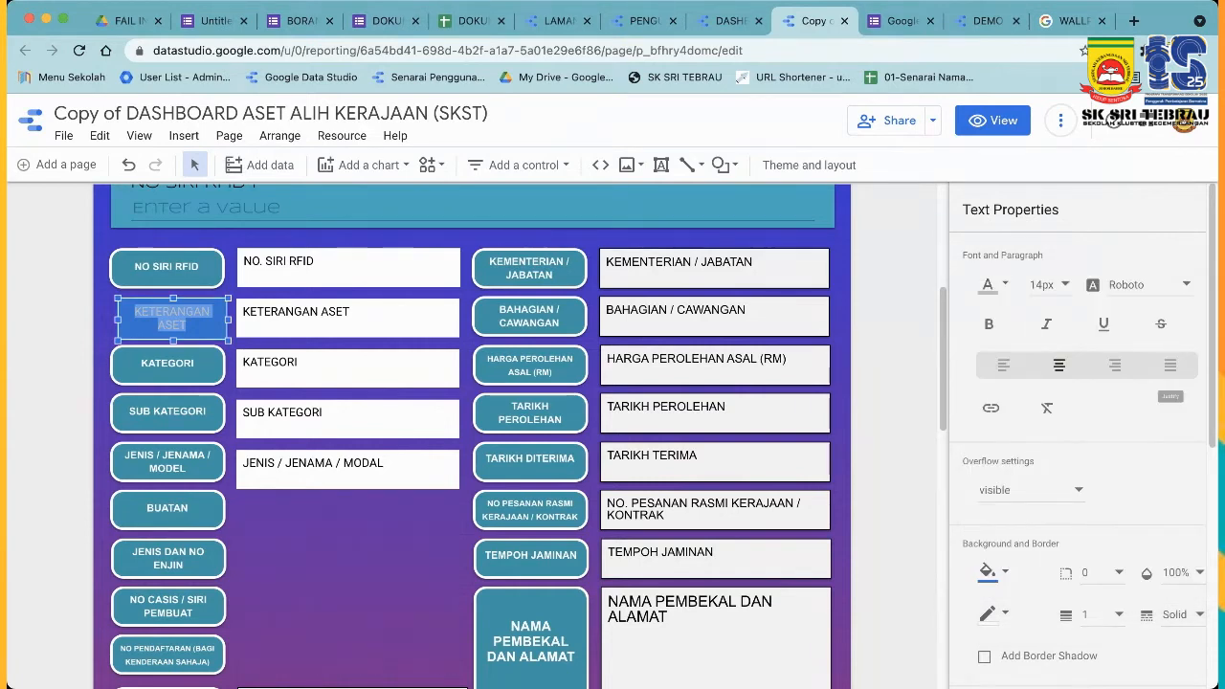
left_click(992, 572)
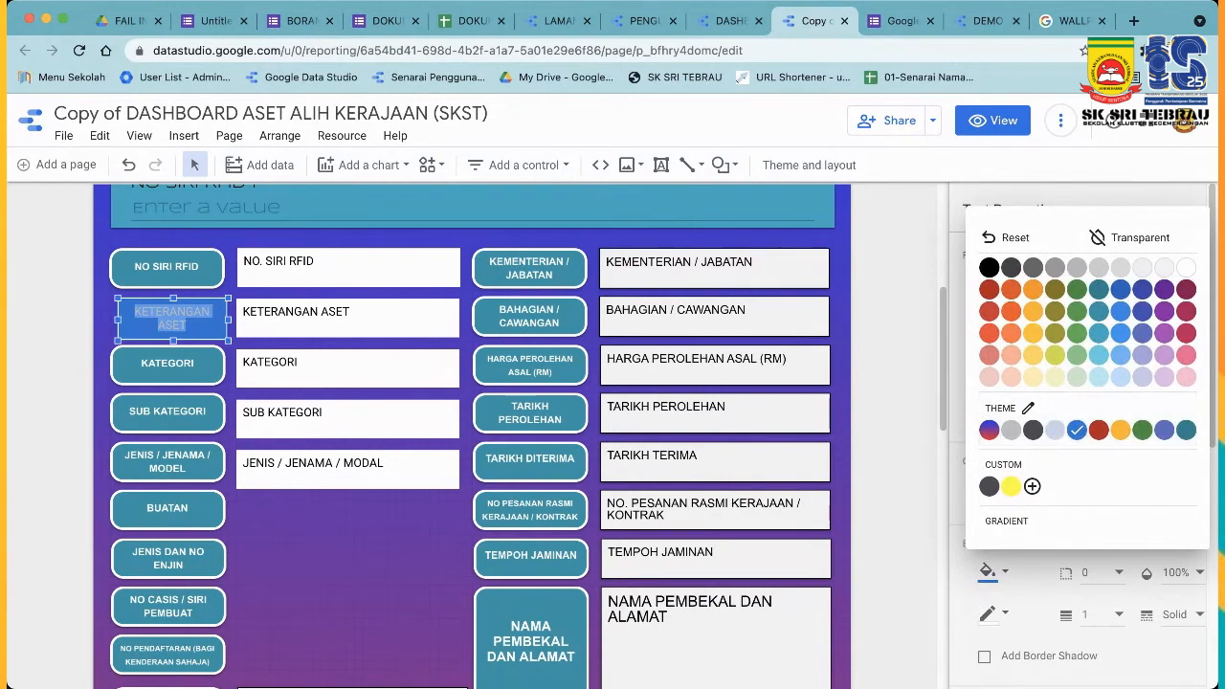
left_click(1077, 333)
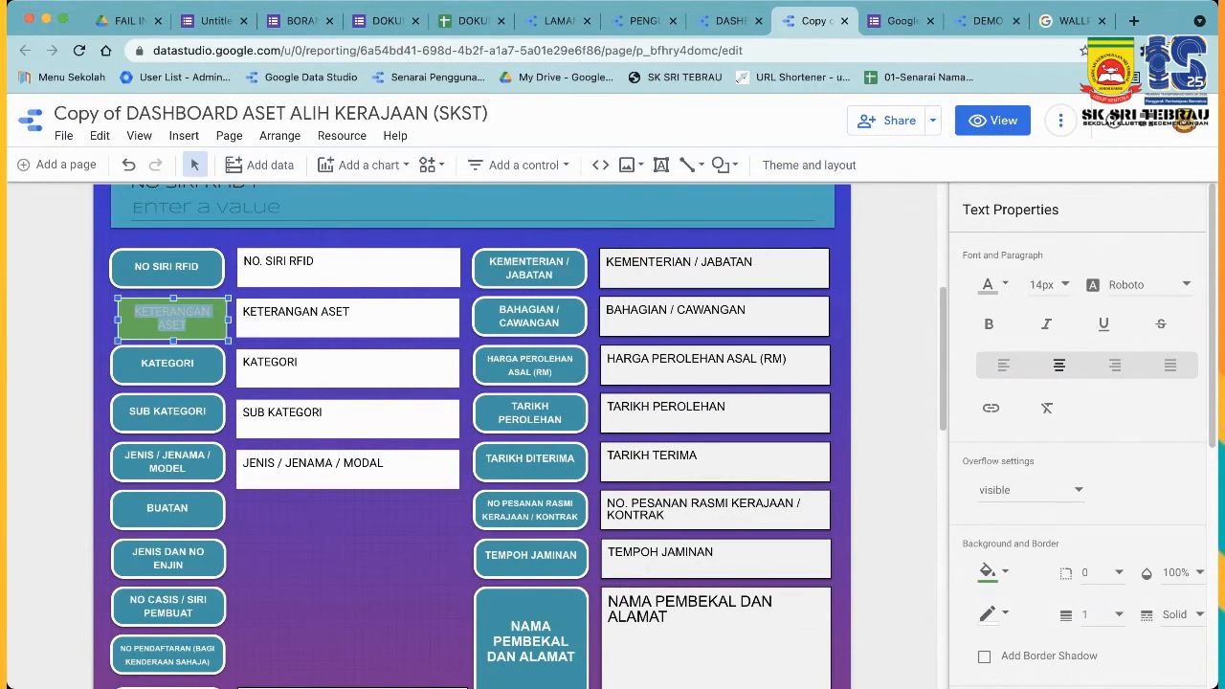
Set the font color of the KETERANGAN ASET label text to white.
left_click(181, 326)
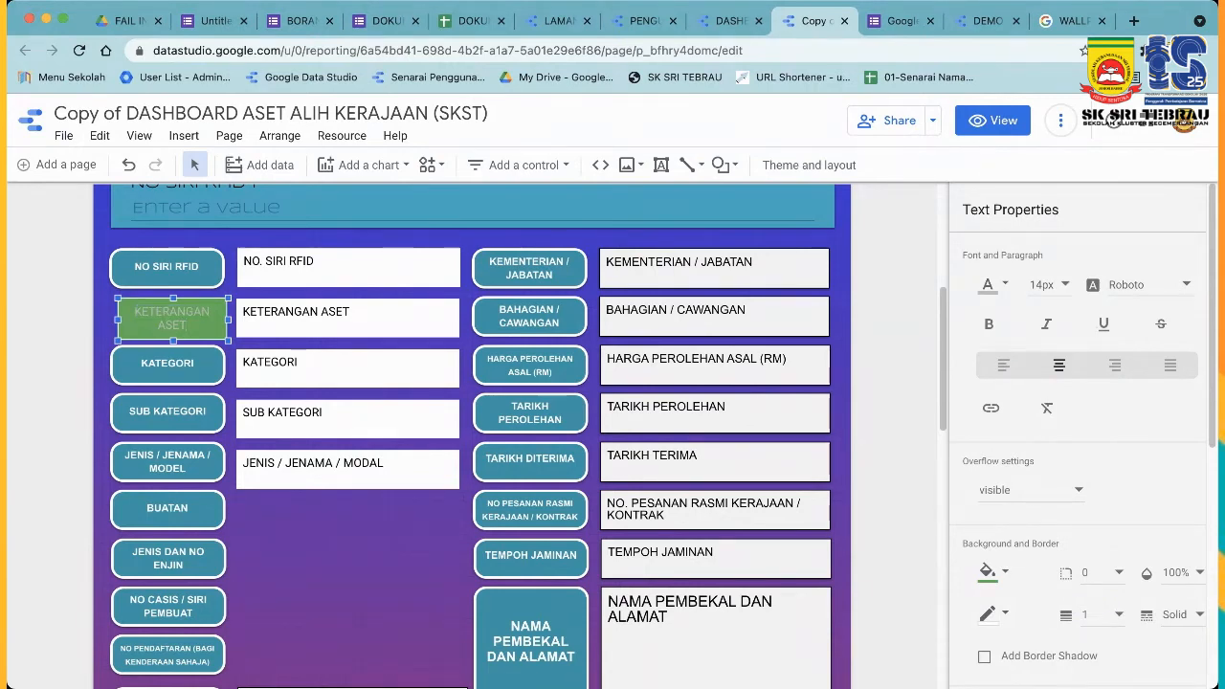
triple_click(185, 325)
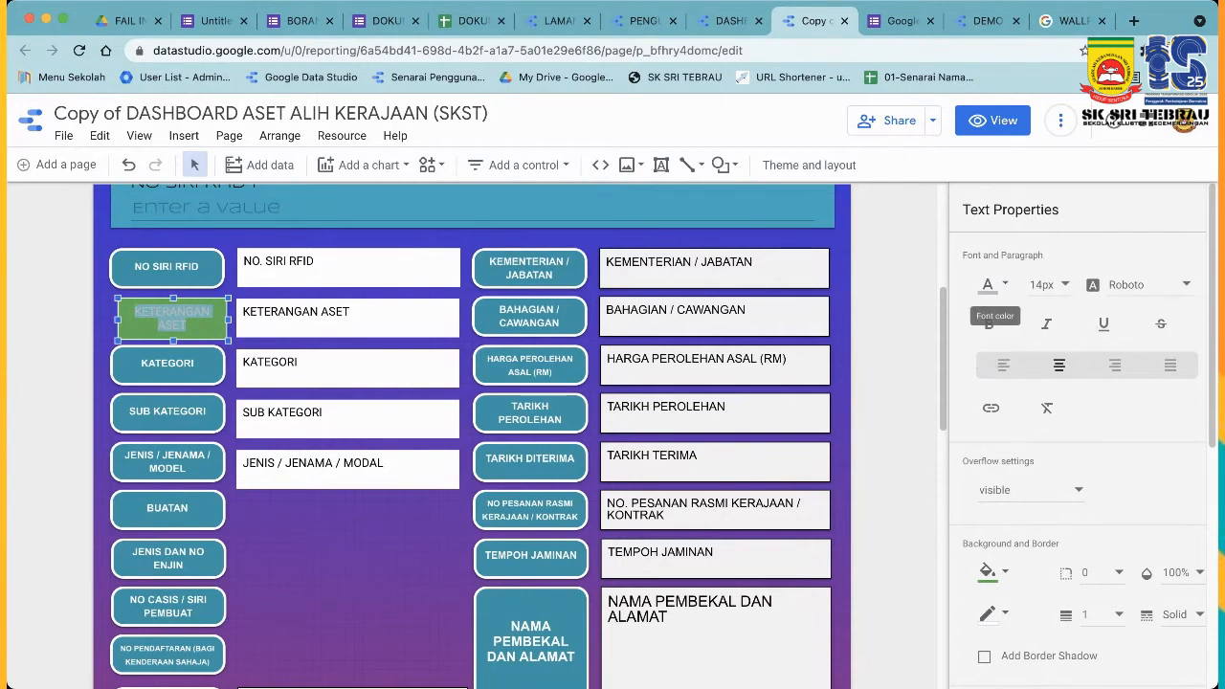
left_click(991, 286)
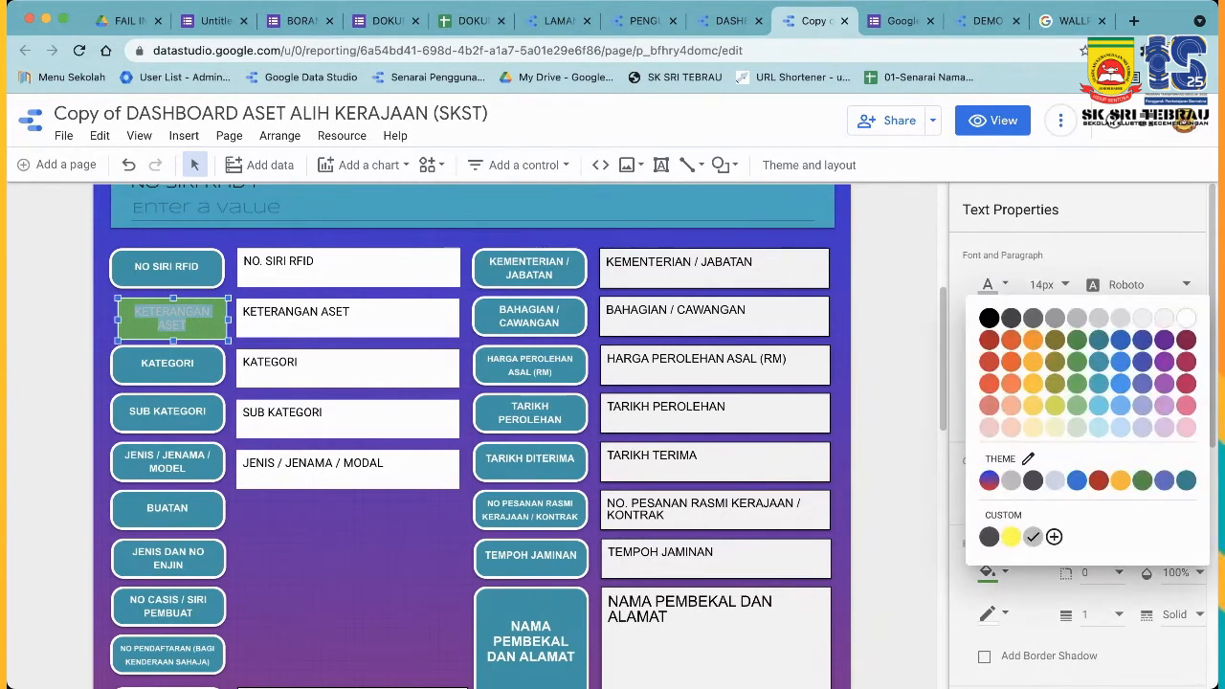
left_click(1186, 318)
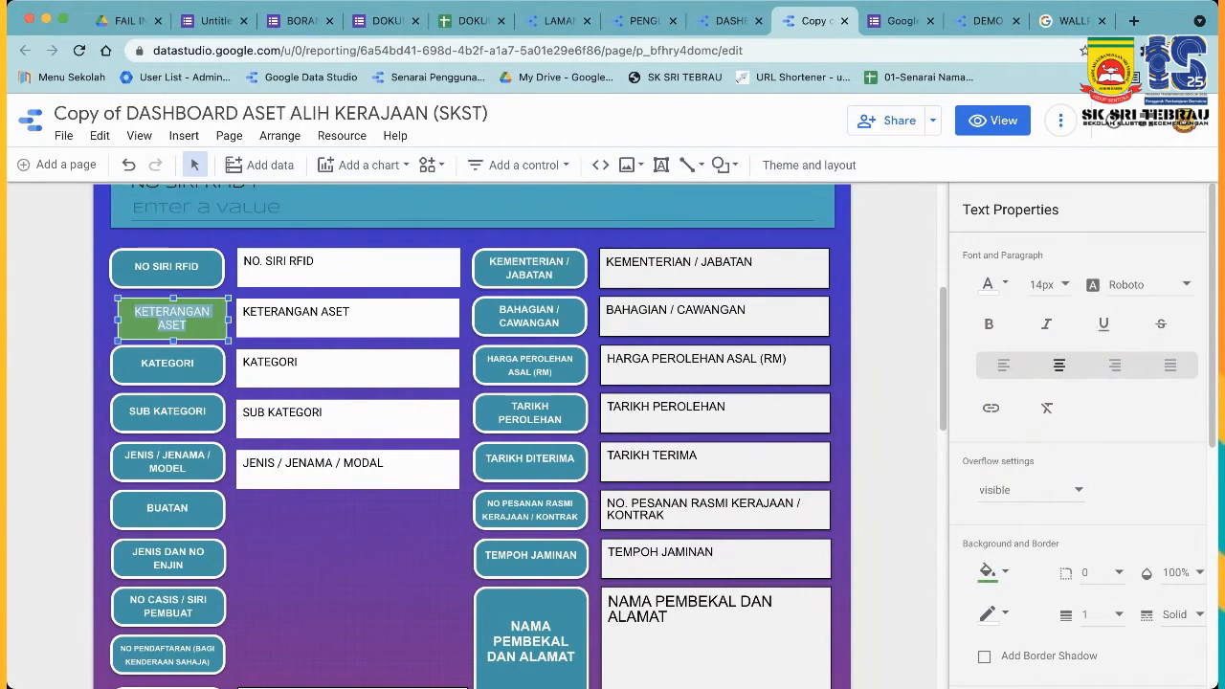
Try a border radius of 10 on the KETERANGAN ASET label and settle on 100.
scroll(986, 551, "down", 2)
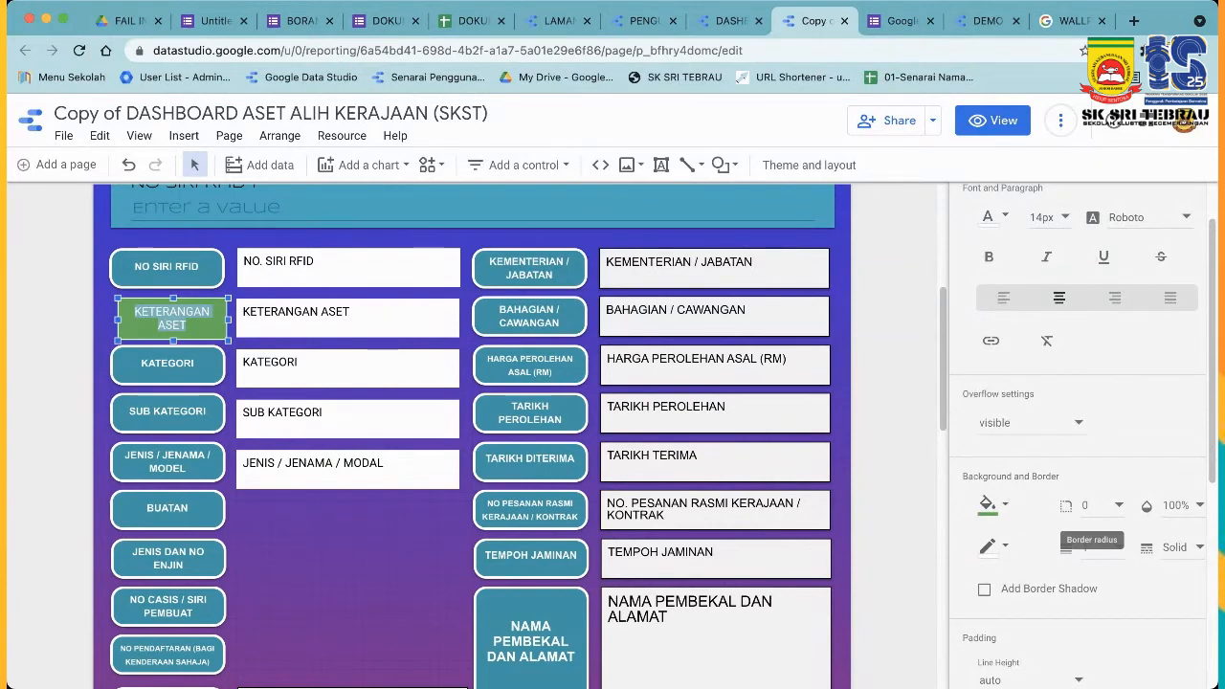
left_click(1095, 506)
scroll(1115, 536, "down", 2)
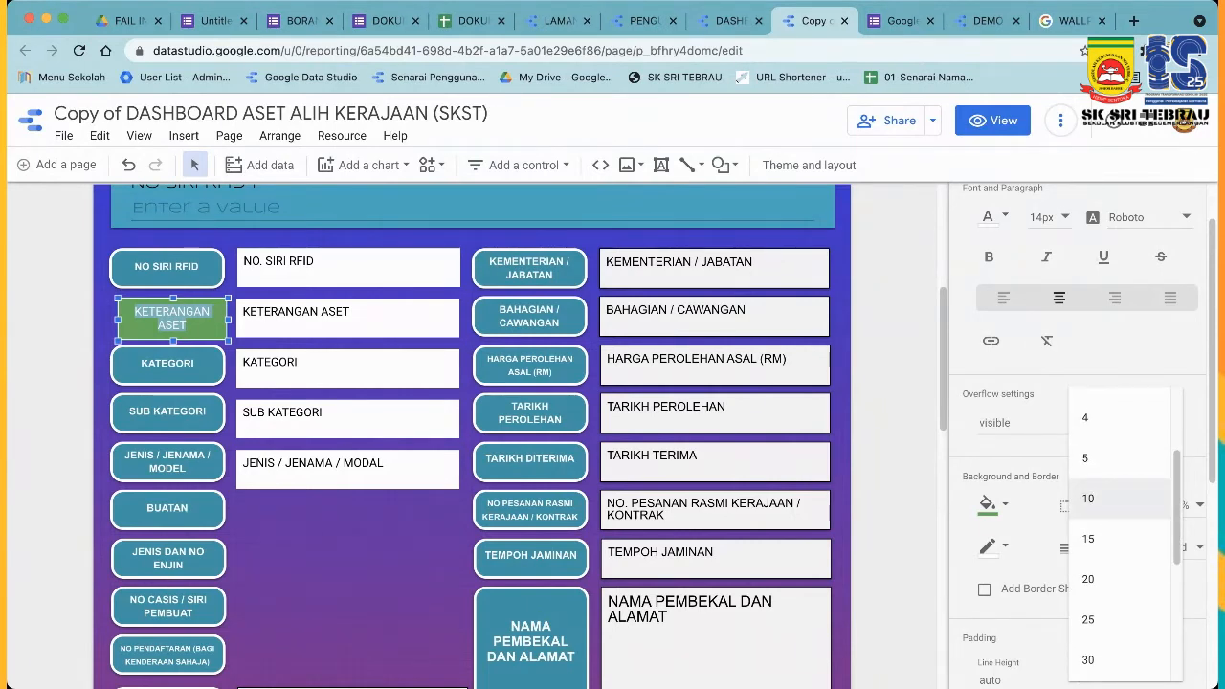
left_click(1110, 498)
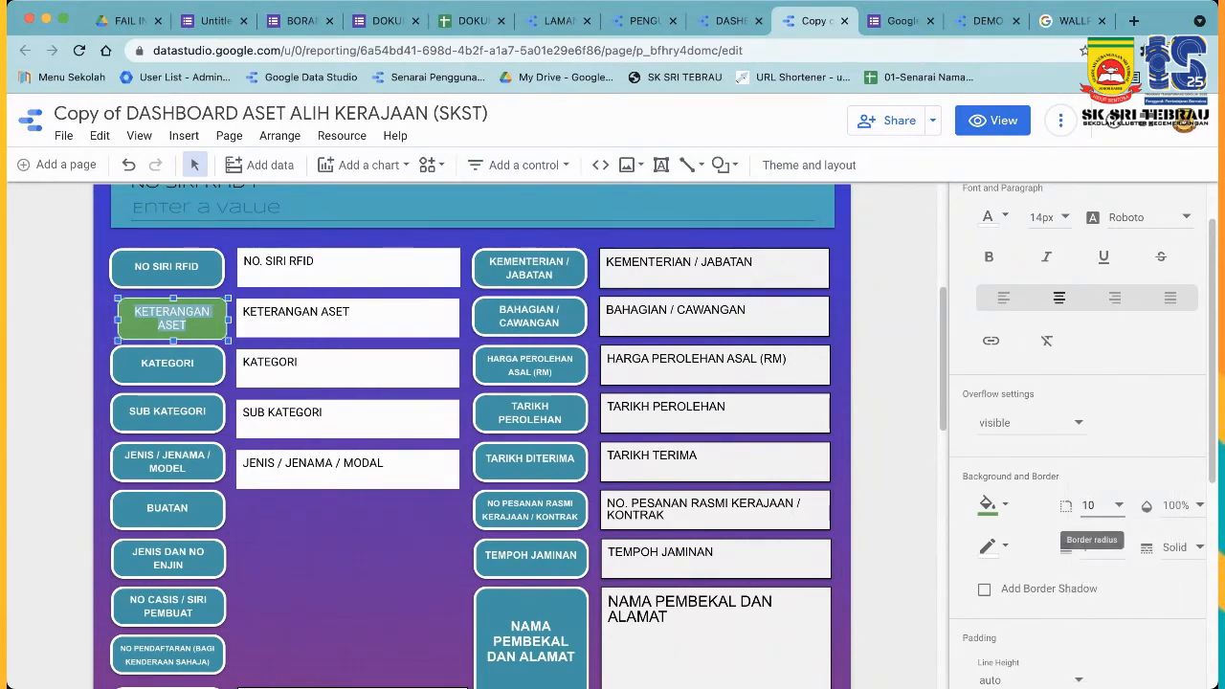
left_click(1101, 505)
scroll(1120, 507, "down", 3)
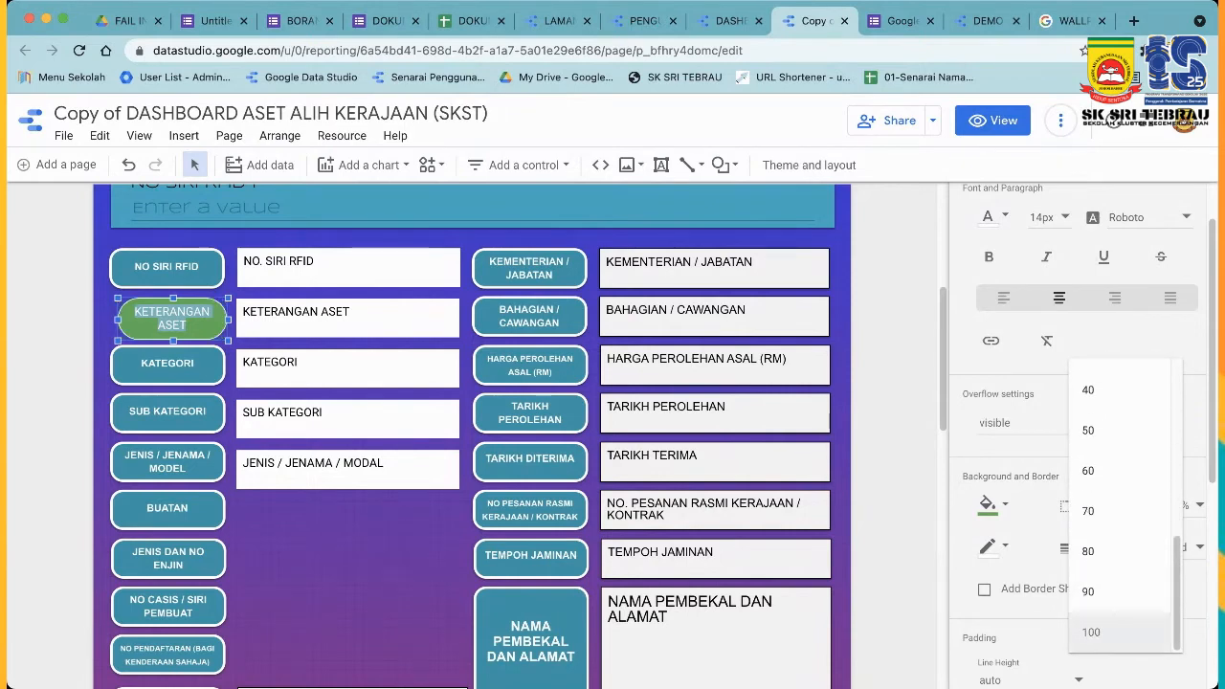
left_click(1096, 632)
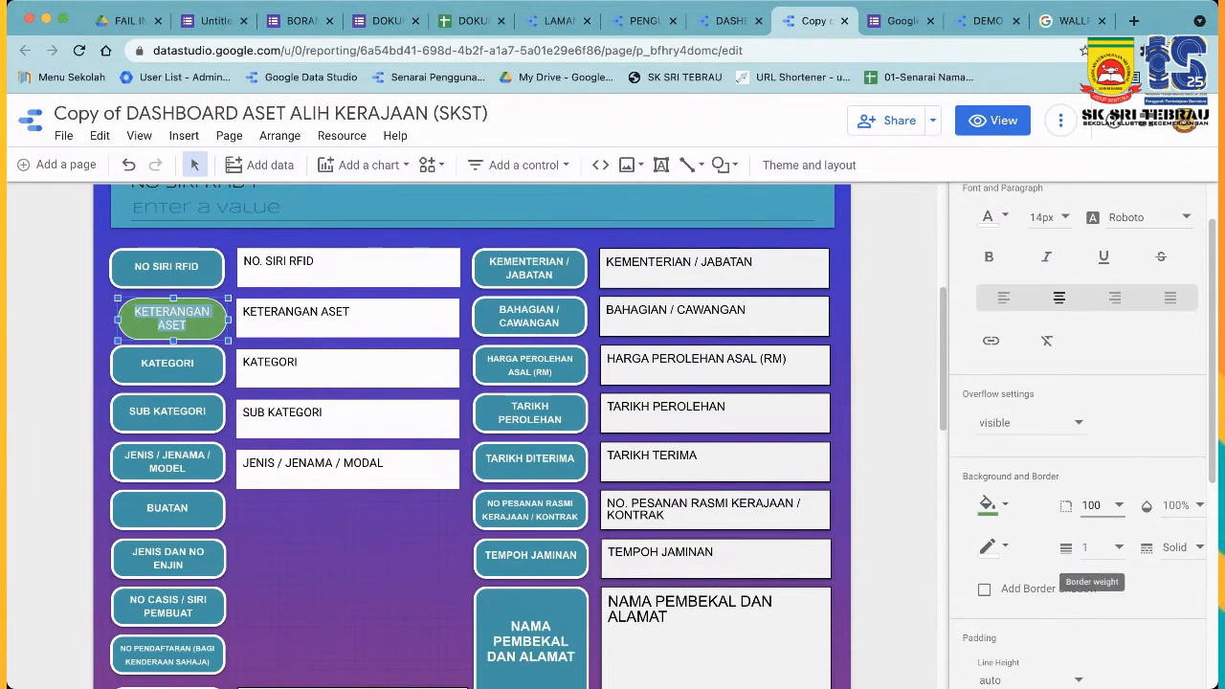
Try a border weight of 5 on the KETERANGAN ASET label, settle on 3, and deselect the label.
left_click(1101, 548)
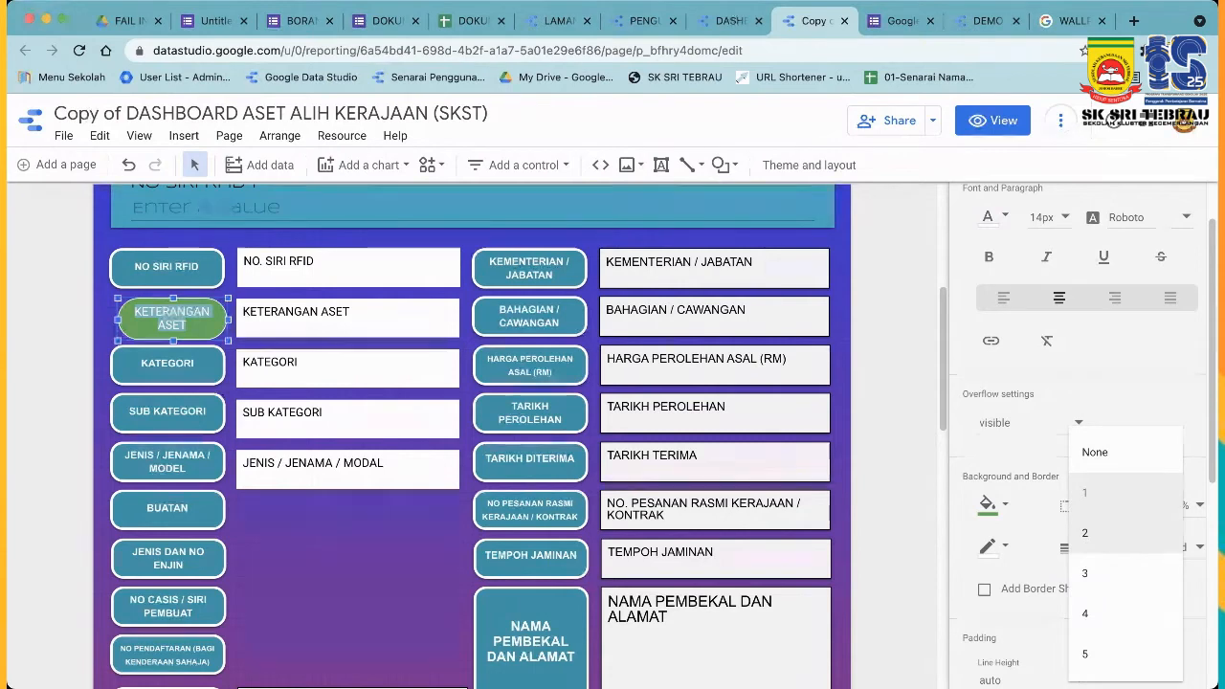
left_click(1091, 651)
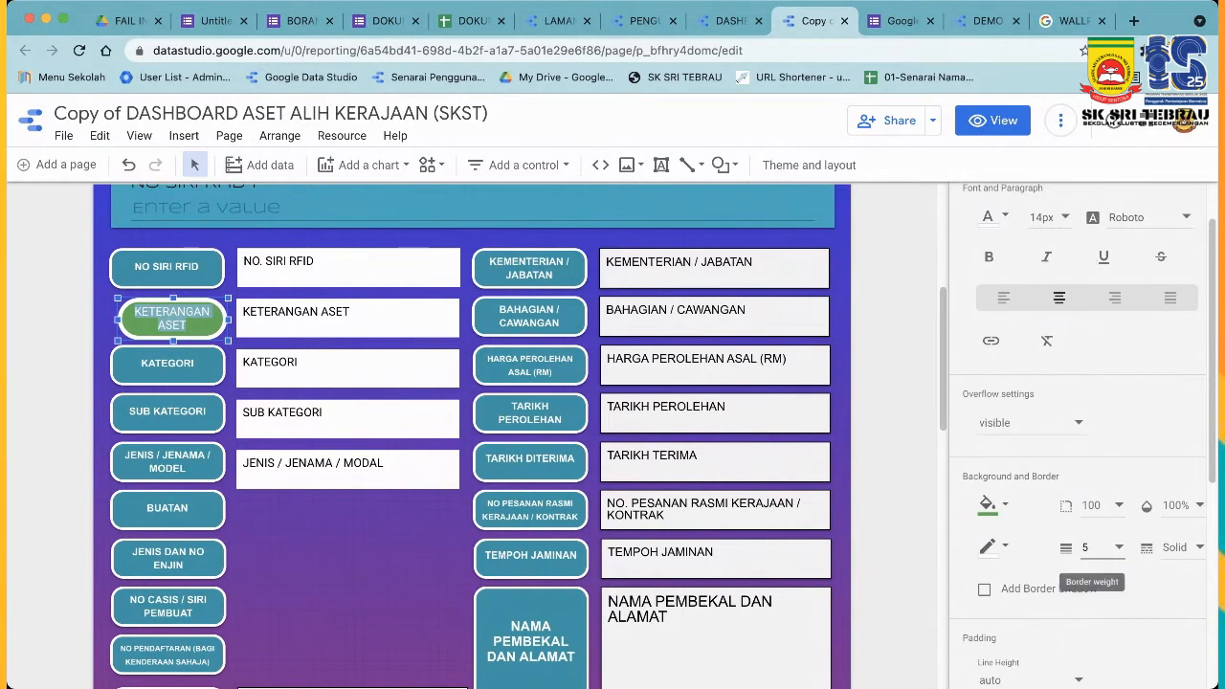
left_click(1096, 547)
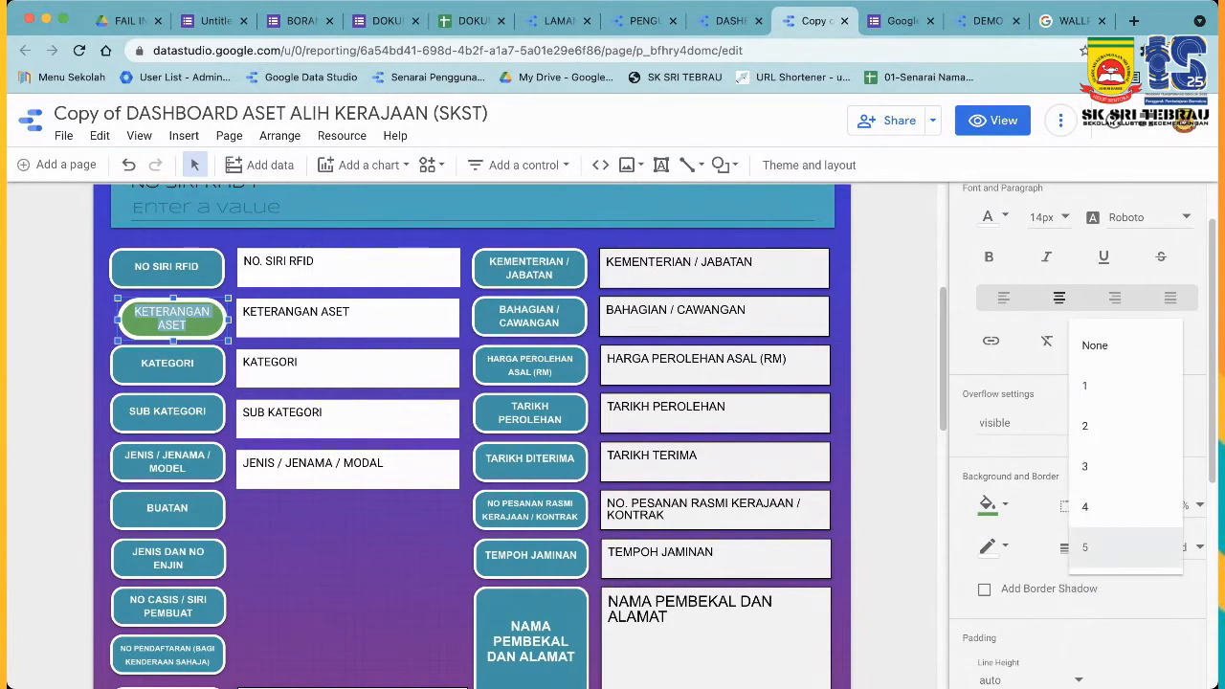
left_click(1110, 466)
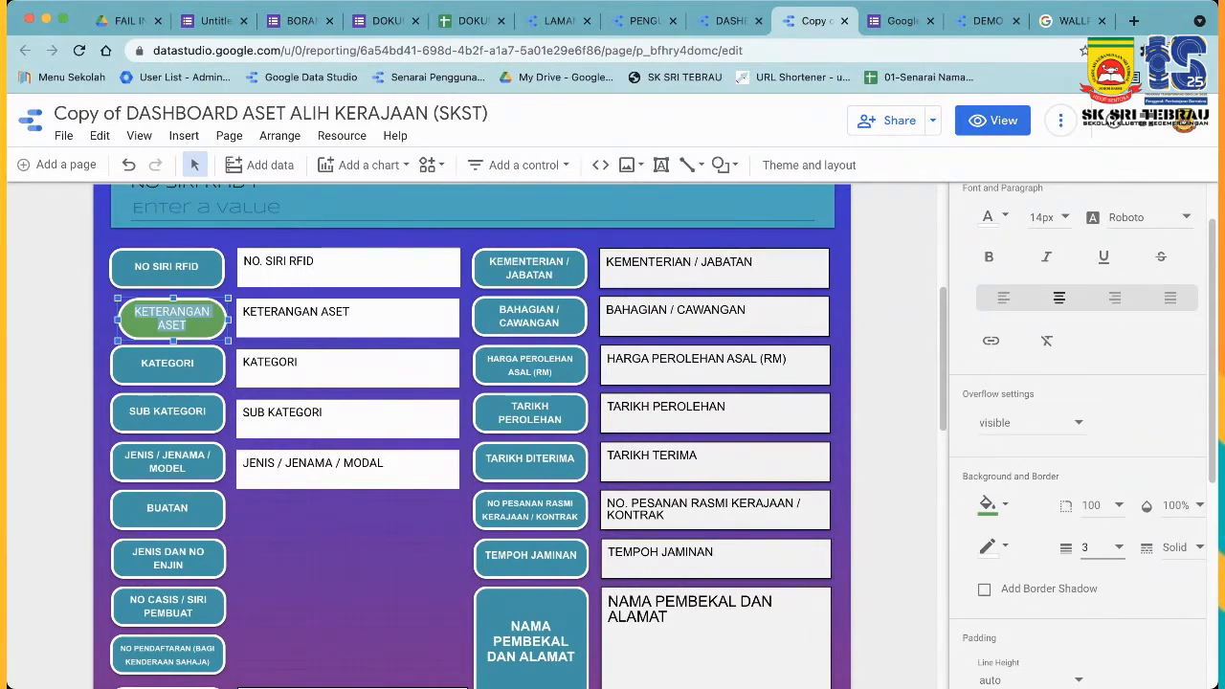
key("Escape")
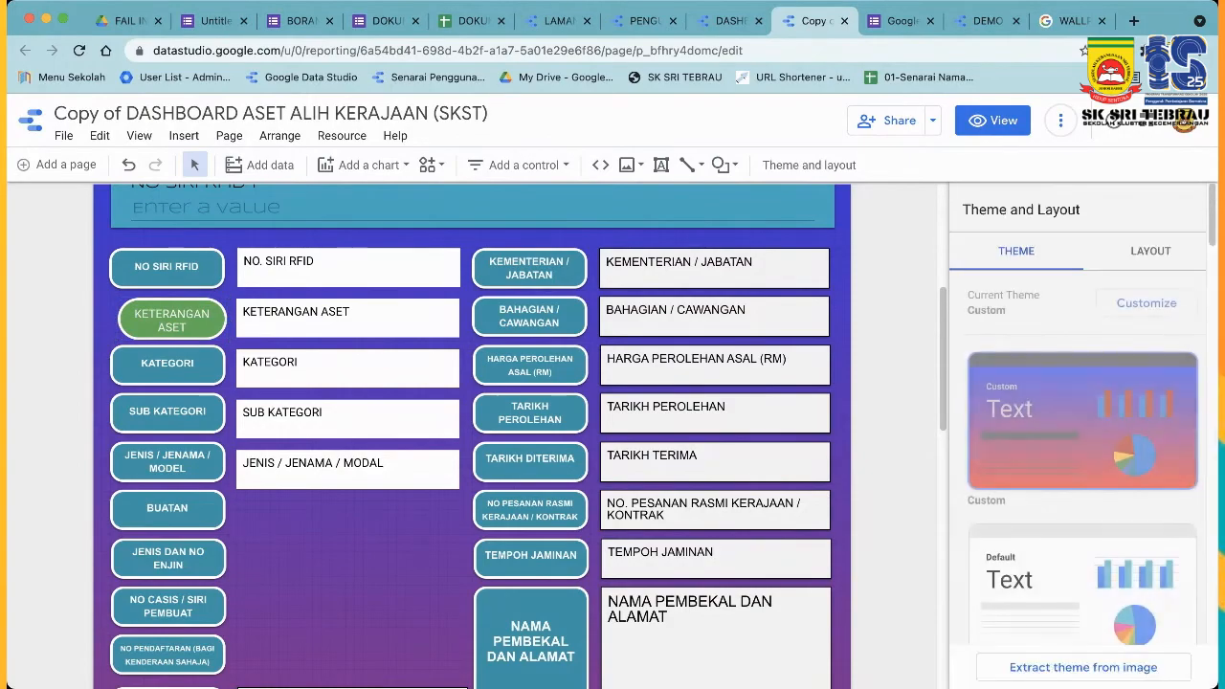
Review the whole dashboard page, from the asset details through PENEMPATAN ASET and PEMERIKSAAN ASET and back to the header.
scroll(469, 431, "up", 3)
scroll(469, 430, "down", 3)
scroll(469, 435, "down", 10)
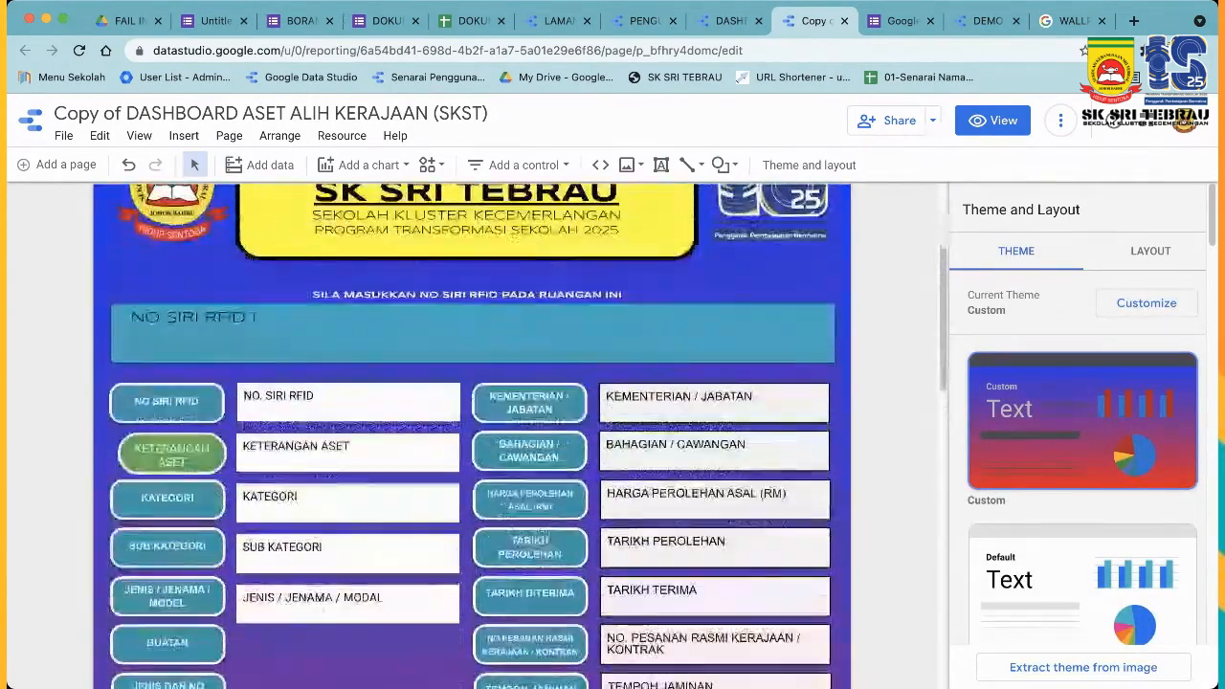
scroll(469, 435, "down", 8)
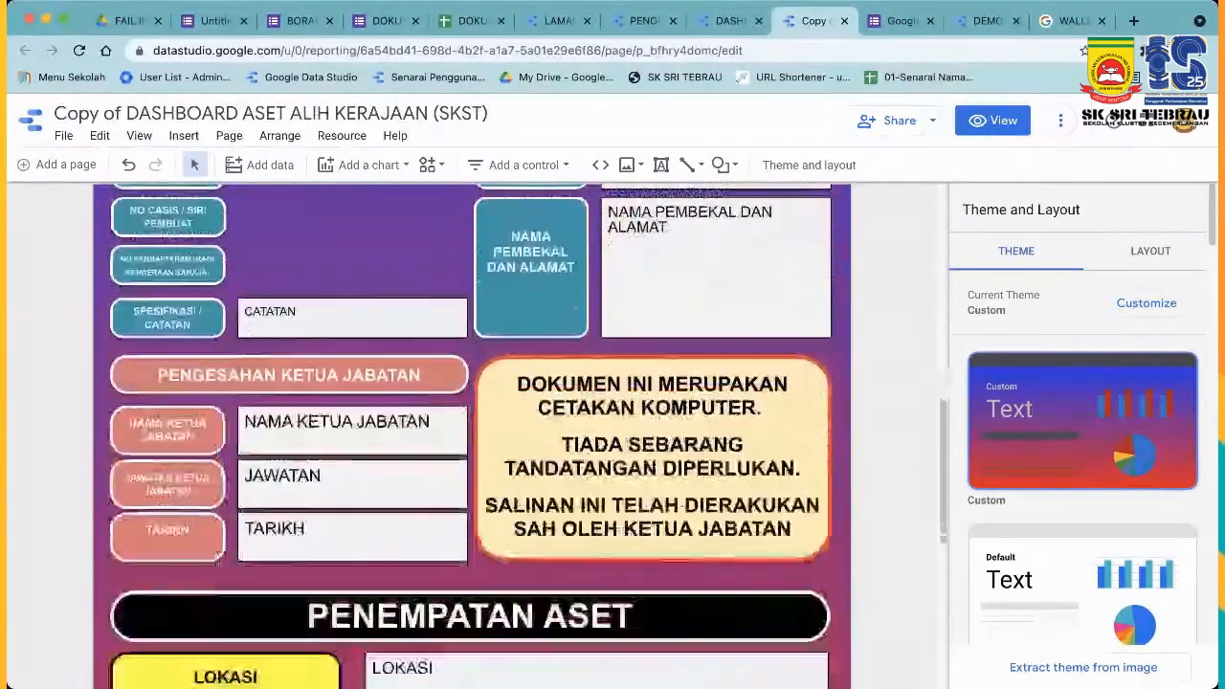
scroll(469, 436, "down", 3)
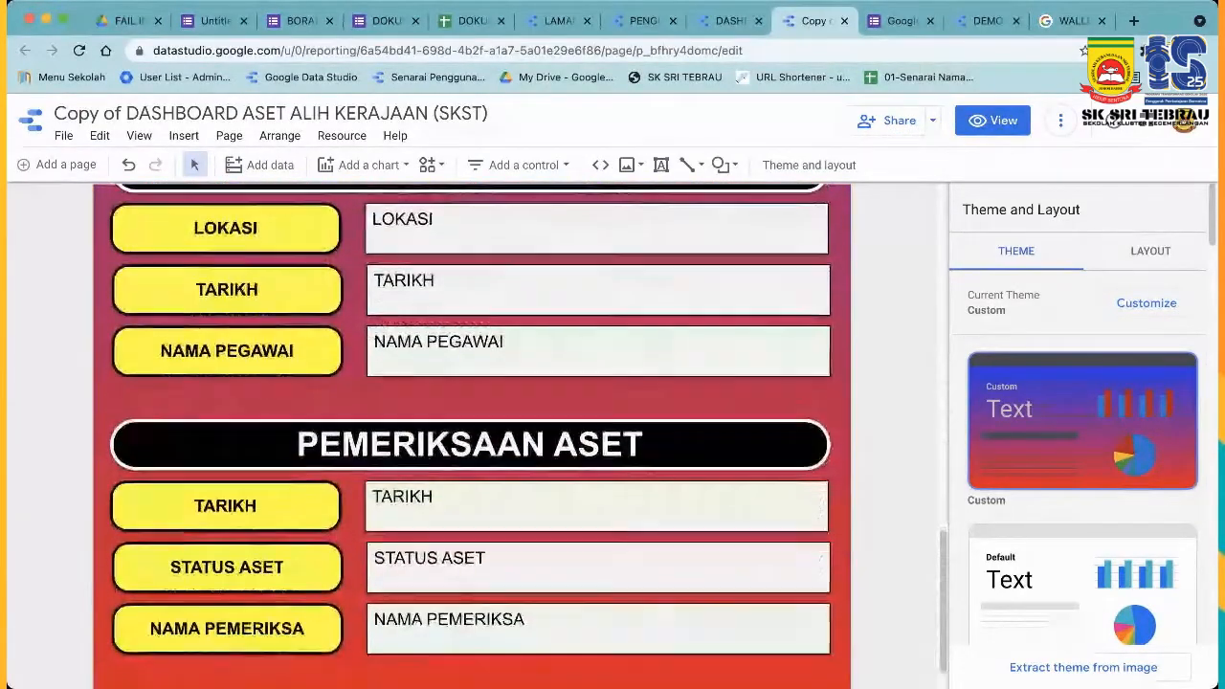
scroll(469, 436, "up", 2)
scroll(469, 435, "down", 2)
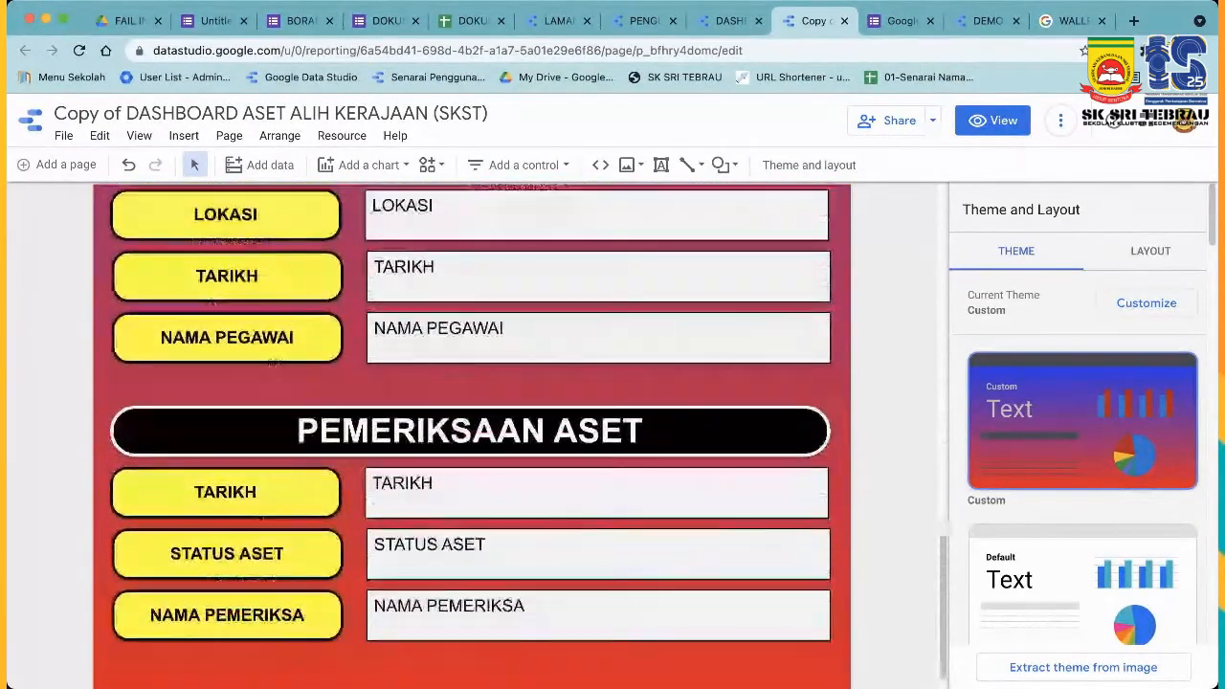
scroll(469, 435, "up", 3)
scroll(469, 435, "up", 15)
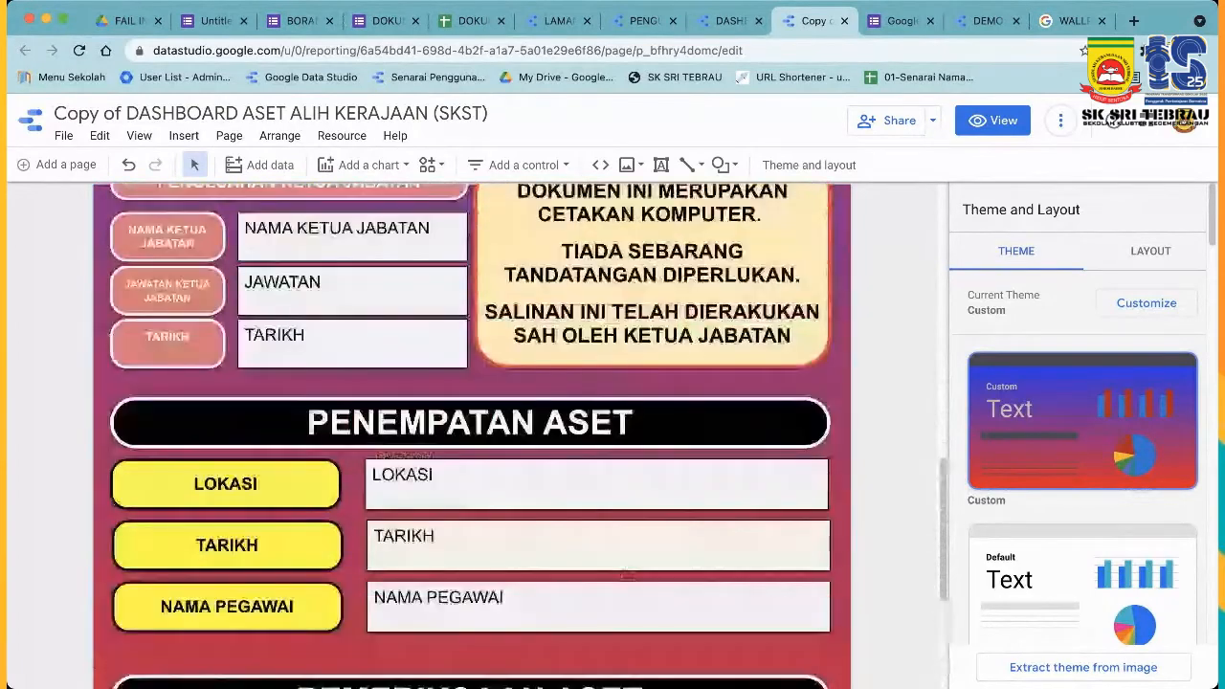
scroll(469, 435, "up", 2)
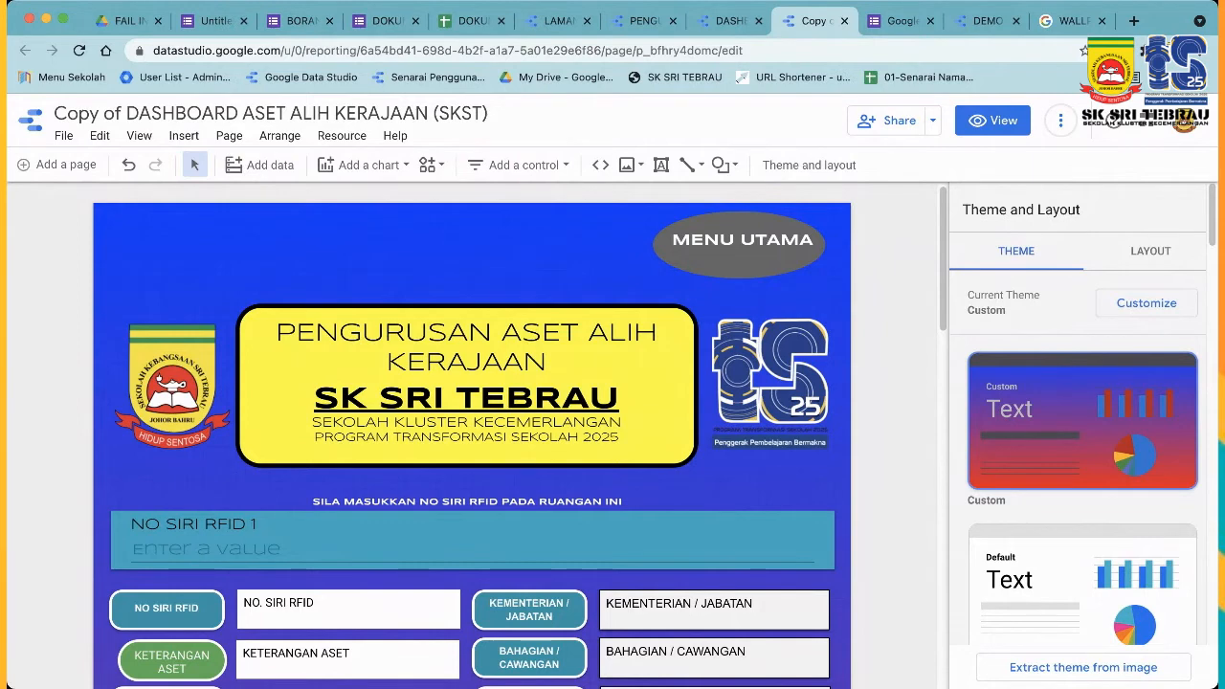
Preview the original DASHBOARD ASET ALIH KERAJAAN (SKST) report and its linked main menu page, and return to the copied report.
key("ctrl+shift+Tab")
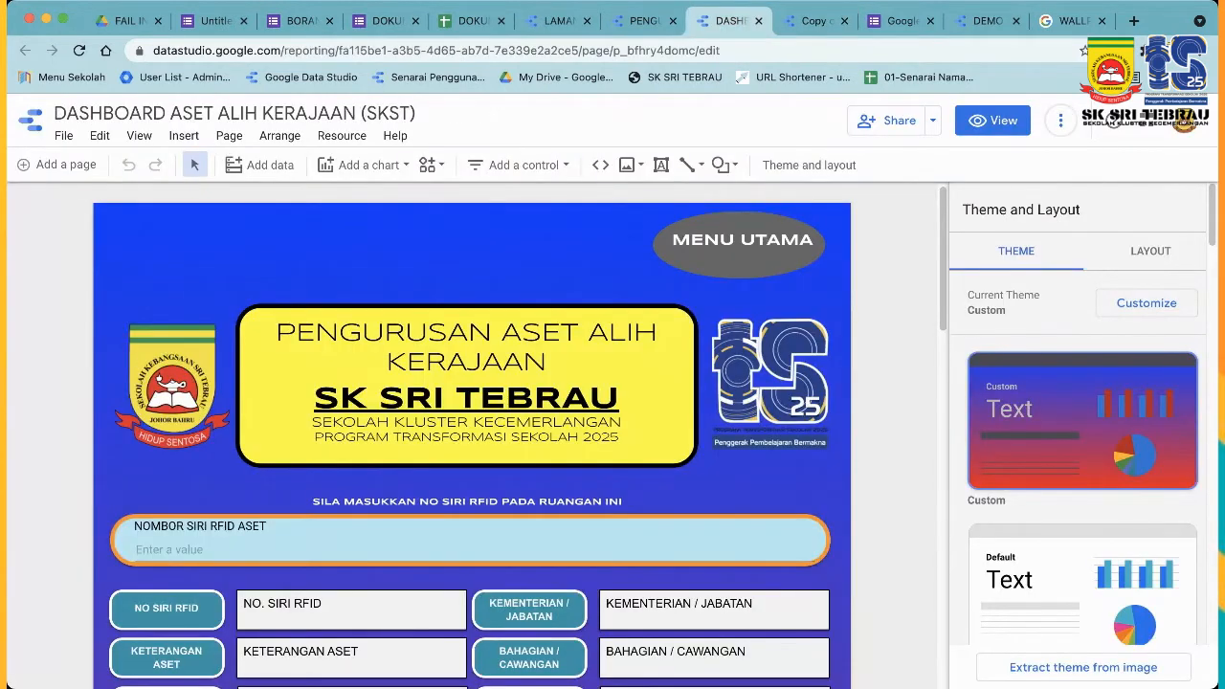
left_click(993, 120)
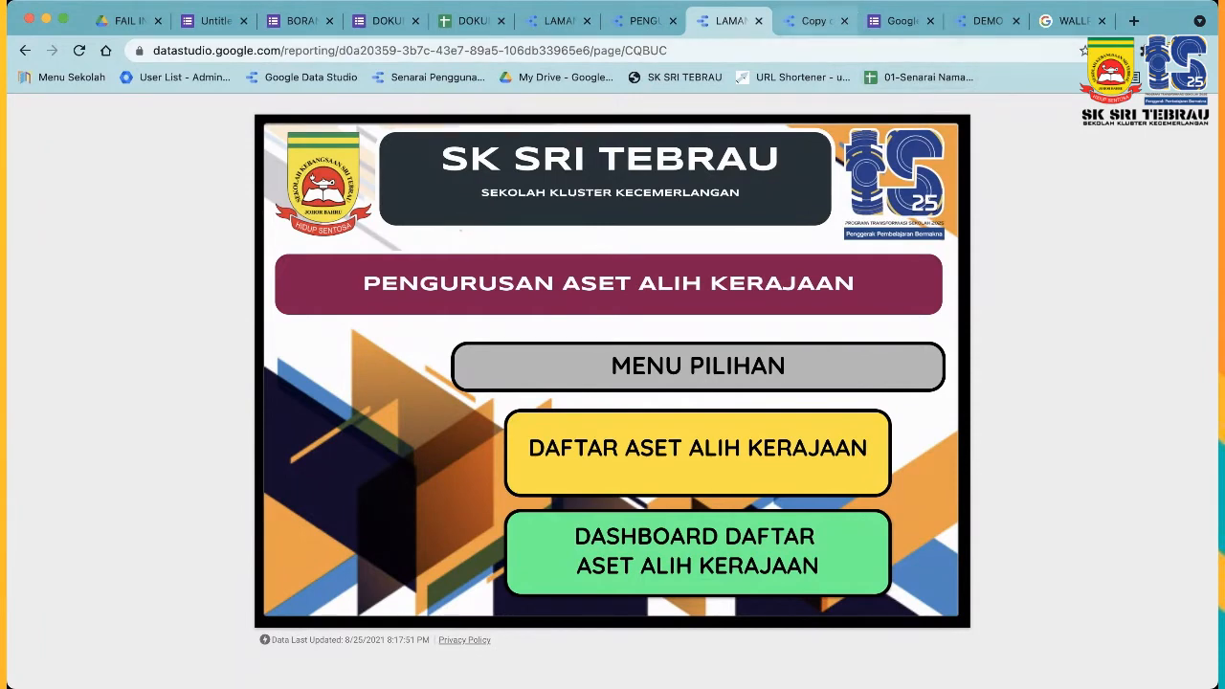
left_click(814, 20)
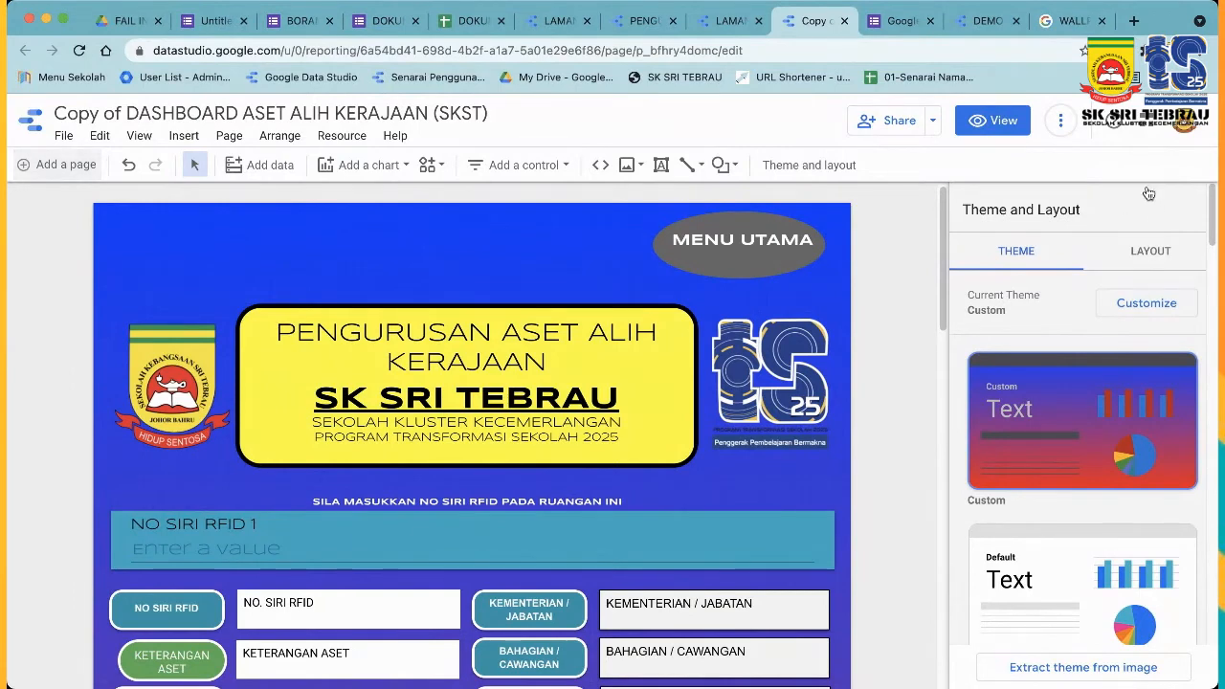
Add a new blank page to the copied report and look over its full length.
key("ctrl+m")
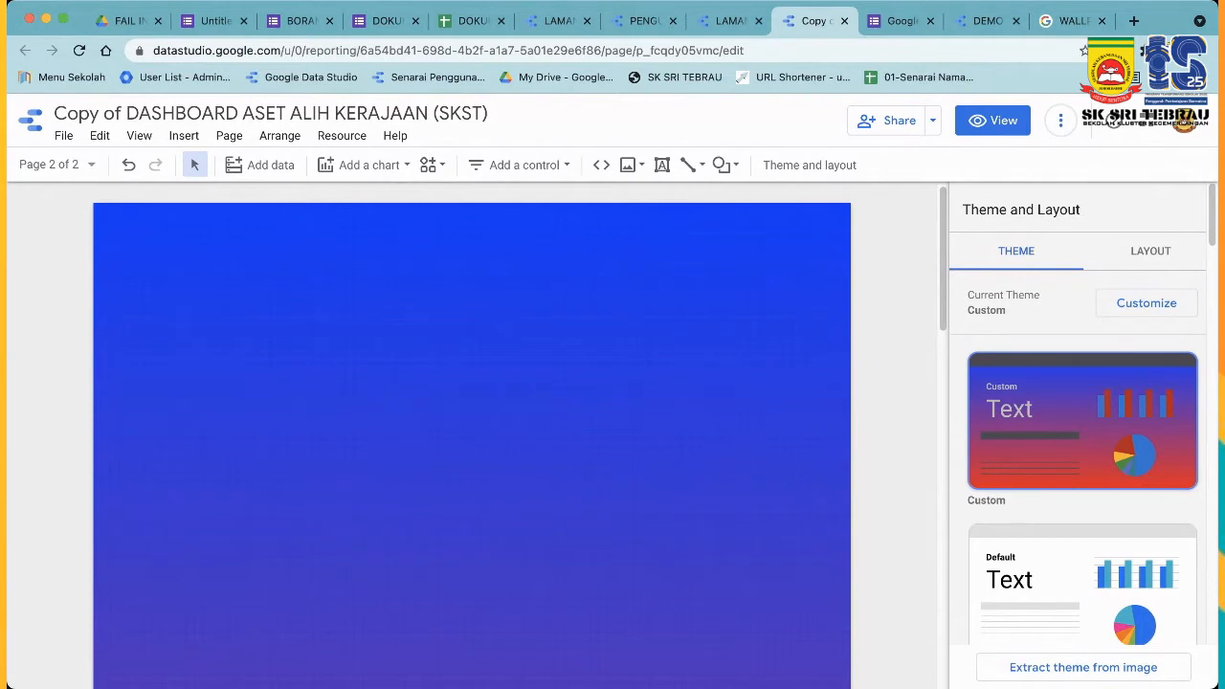
scroll(472, 435, "down", 10)
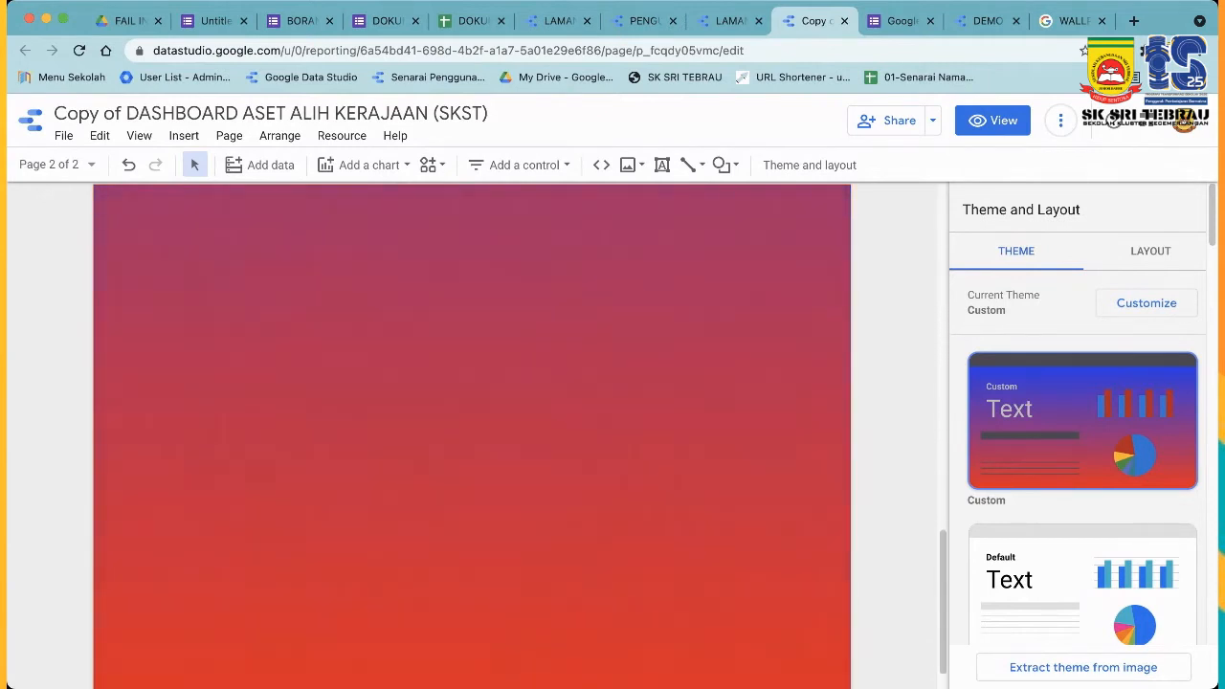
scroll(472, 435, "up", 10)
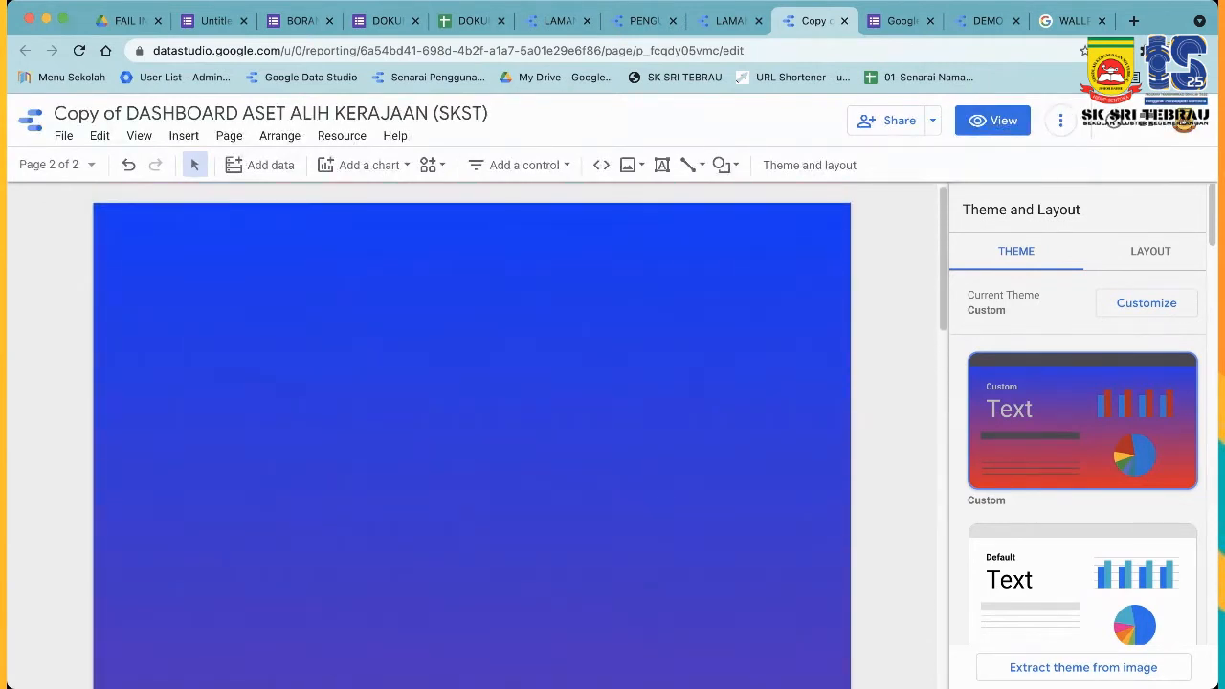
scroll(472, 436, "down", 10)
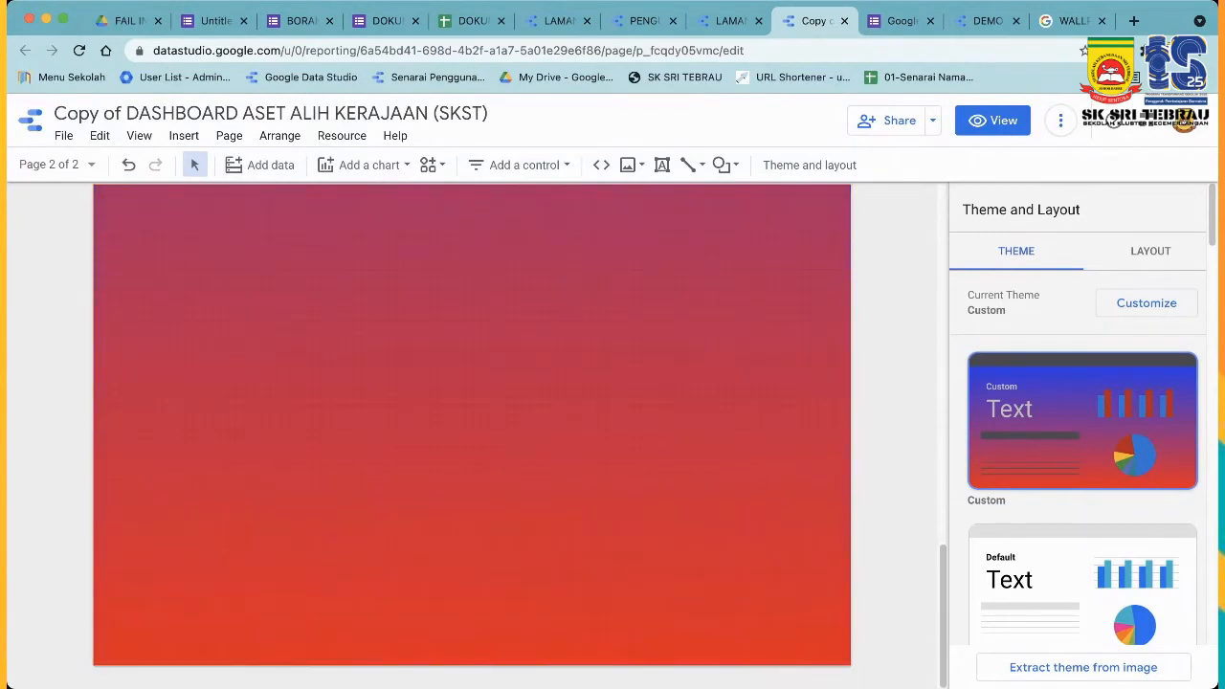
scroll(472, 436, "up", 10)
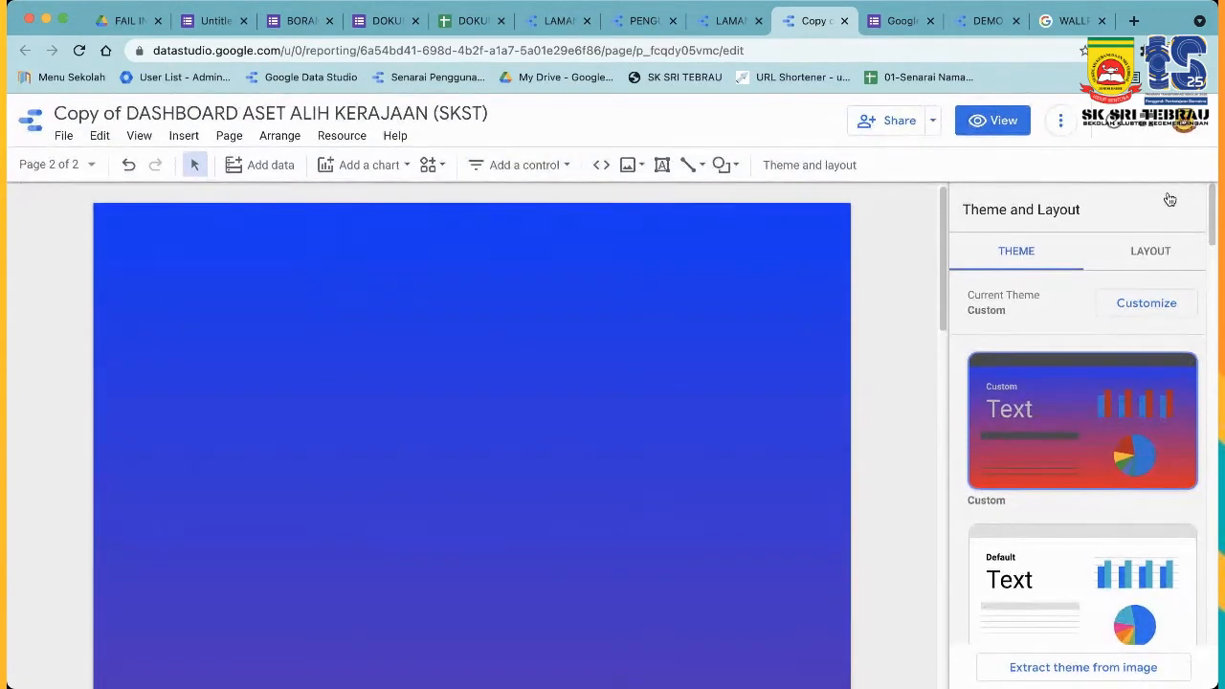
Return to the DASHBOARD MAKLUMAT page and examine its PENGESAHAN KETUA JABATAN and PENEMPATAN ASET sections.
left_click(134, 240)
left_click(173, 394)
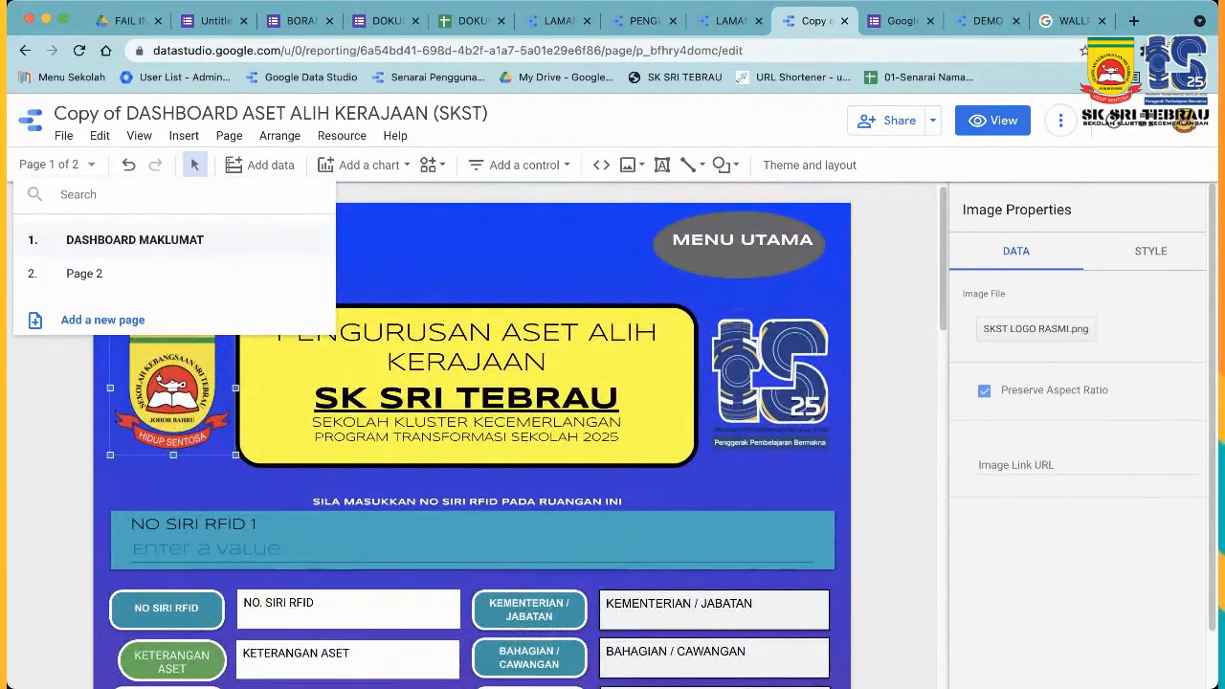
key("Escape")
scroll(471, 436, "down", 10)
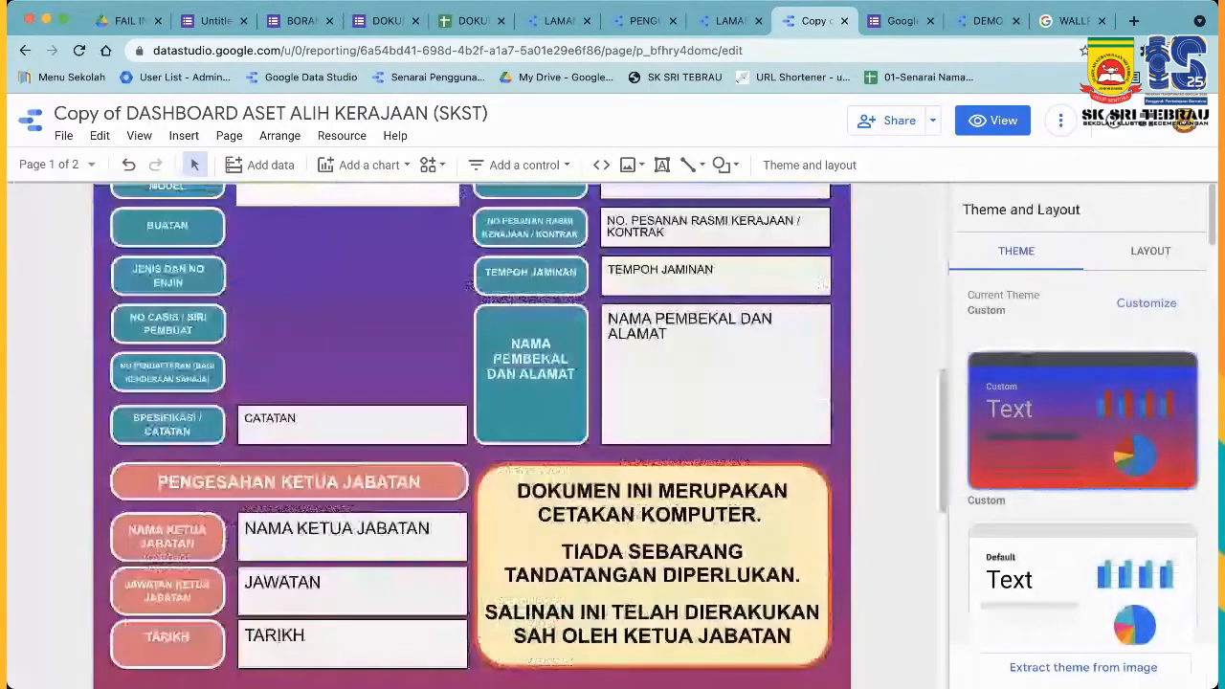
scroll(470, 436, "down", 6)
scroll(471, 435, "up", 5)
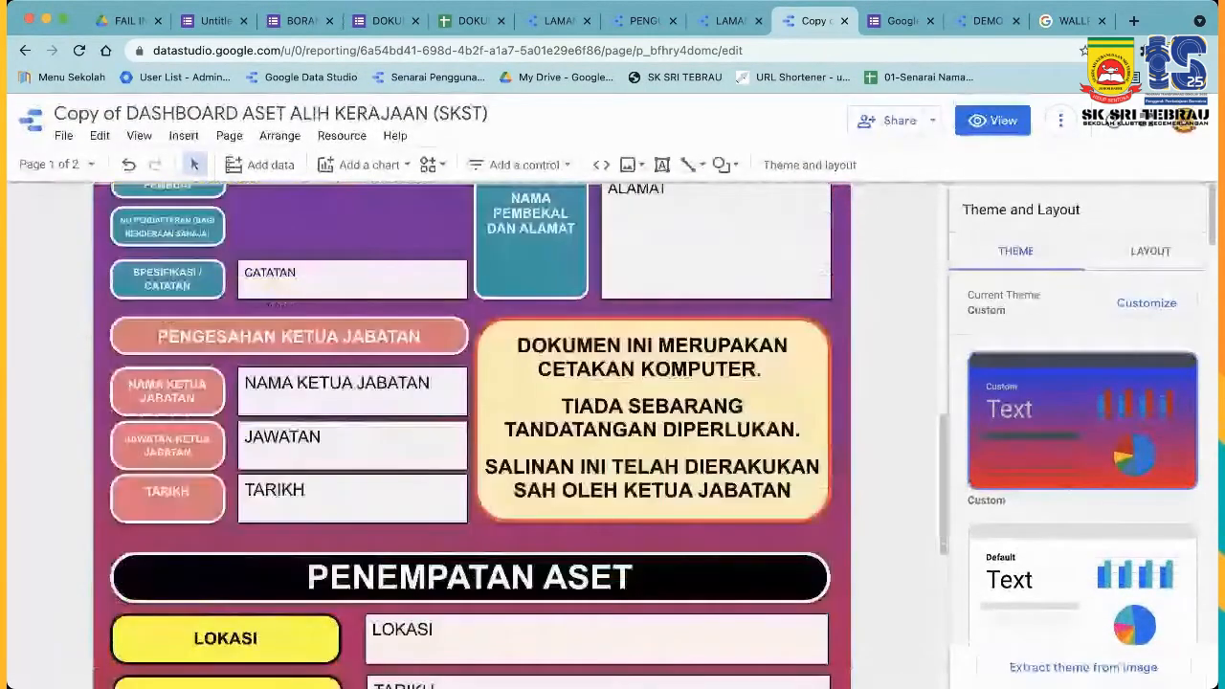
Open the blank Page 2 of the copied report and look over its length.
scroll(471, 436, "up", 10)
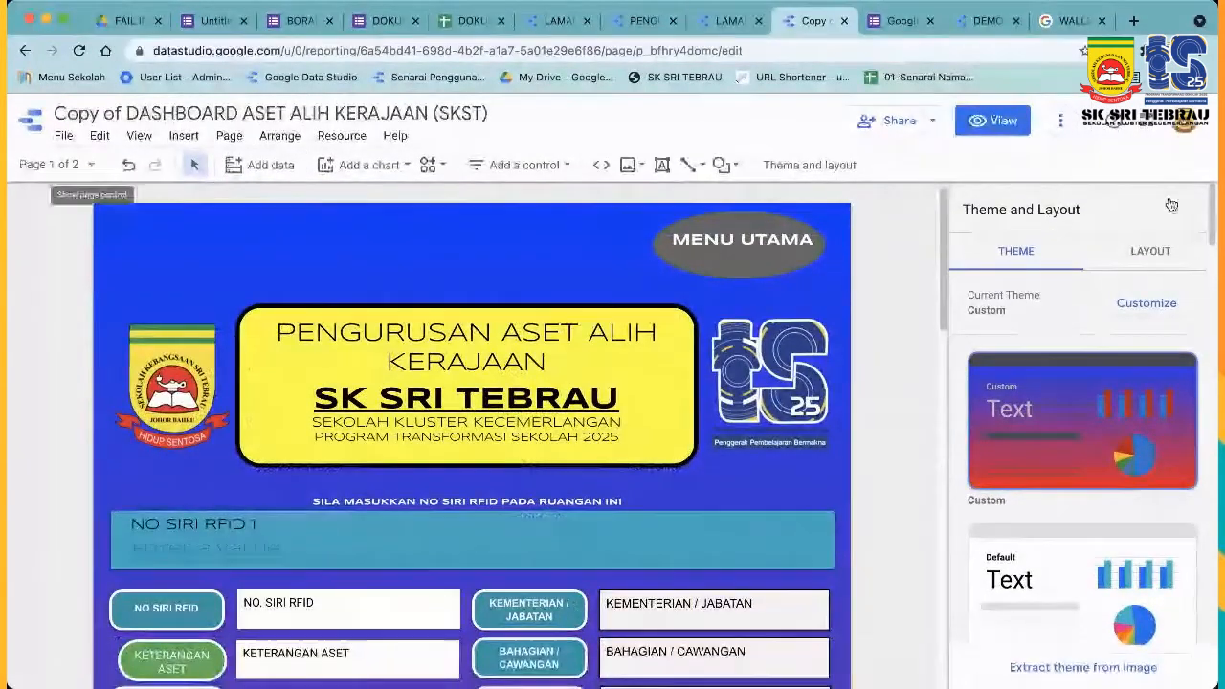
left_click(58, 165)
left_click(84, 274)
scroll(470, 435, "down", 4)
scroll(471, 436, "down", 5)
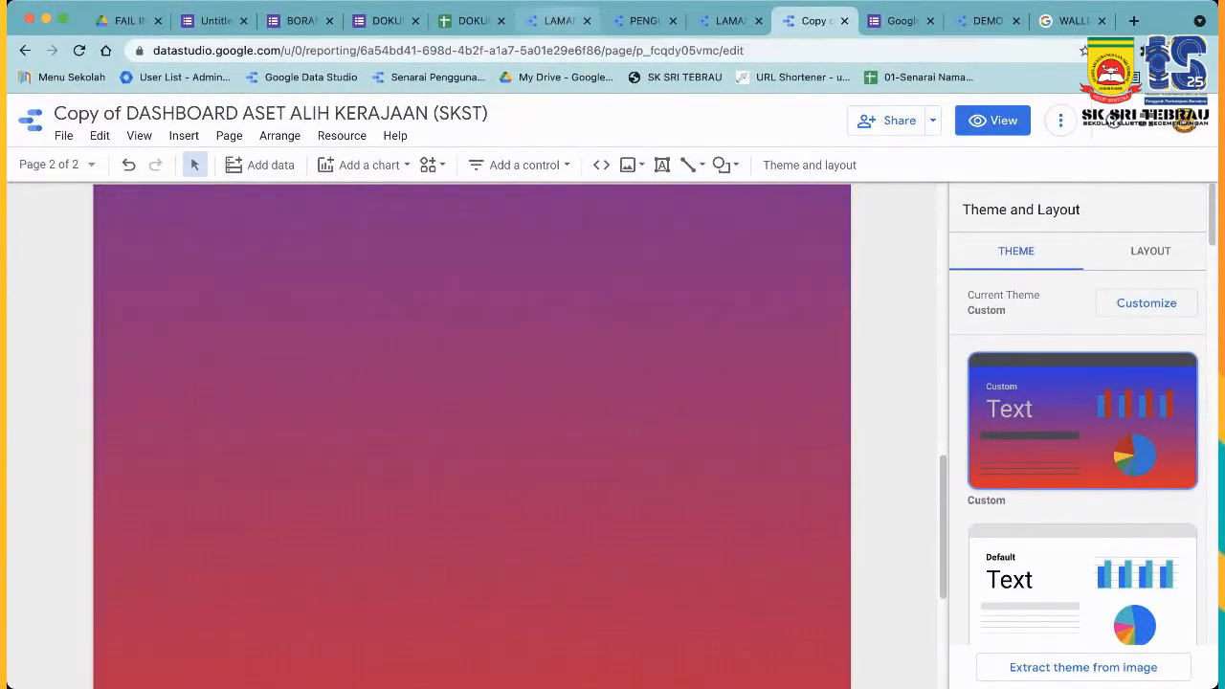
Open the LAMAN UTAMA PENGURUSAN ASET SKST report for editing and copy all components of its menu page.
left_click(644, 20)
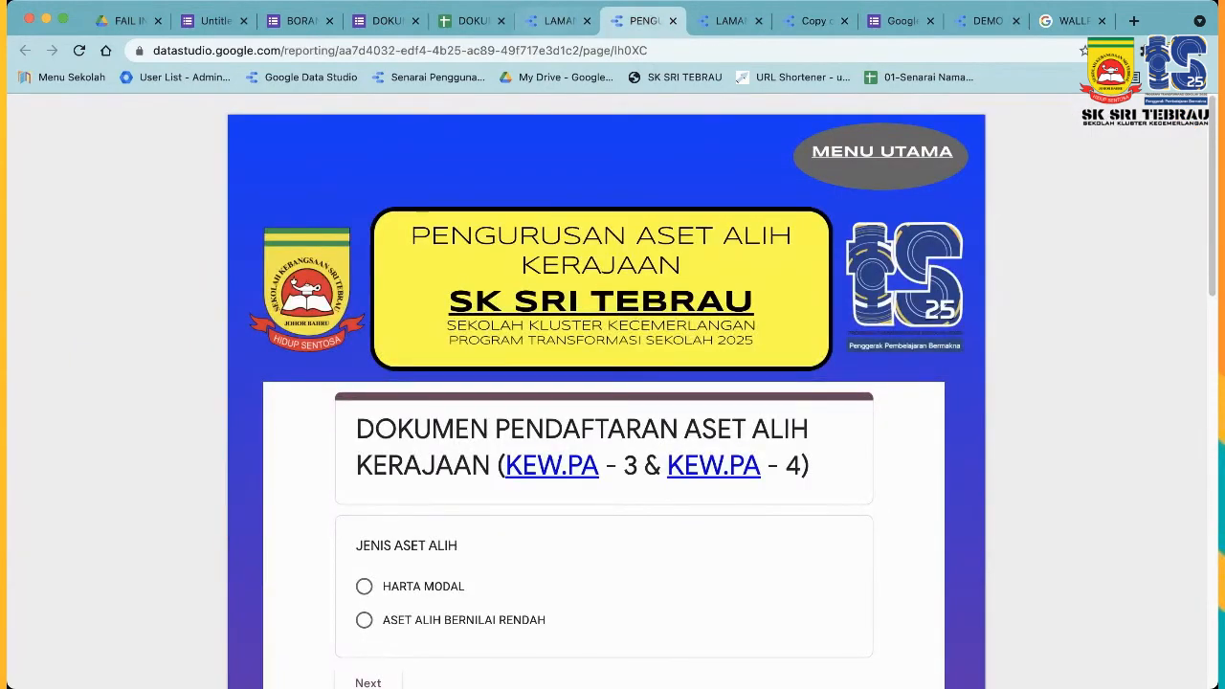
left_click(557, 20)
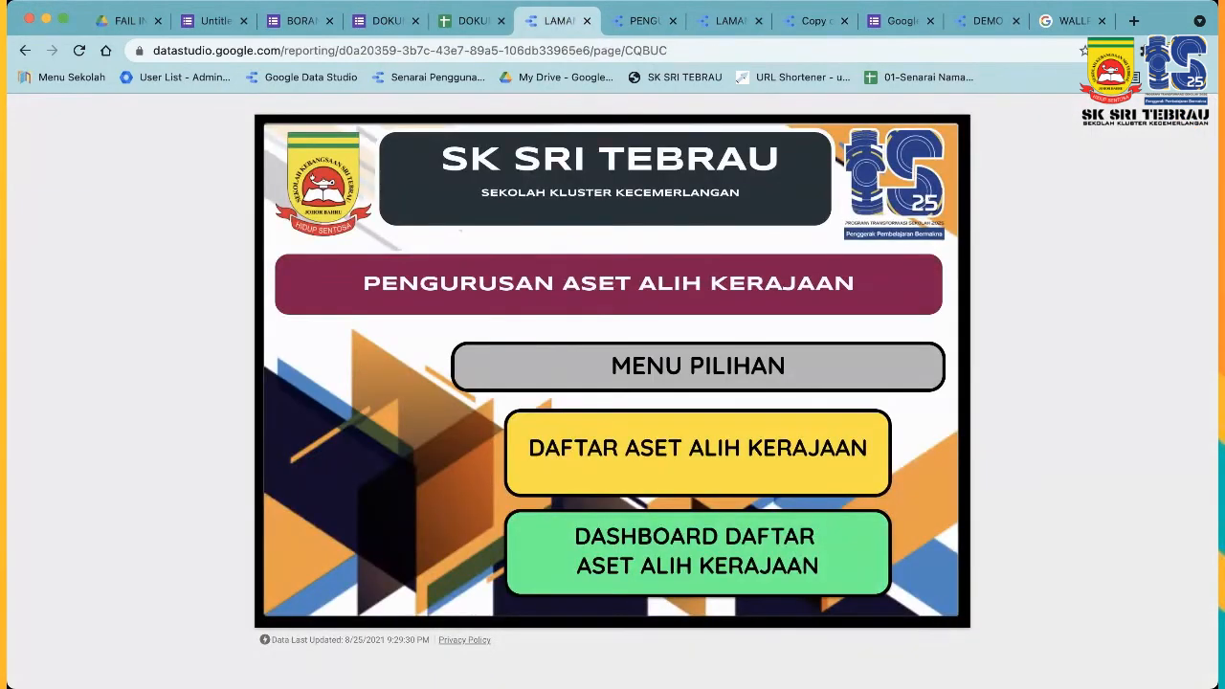
left_click(992, 121)
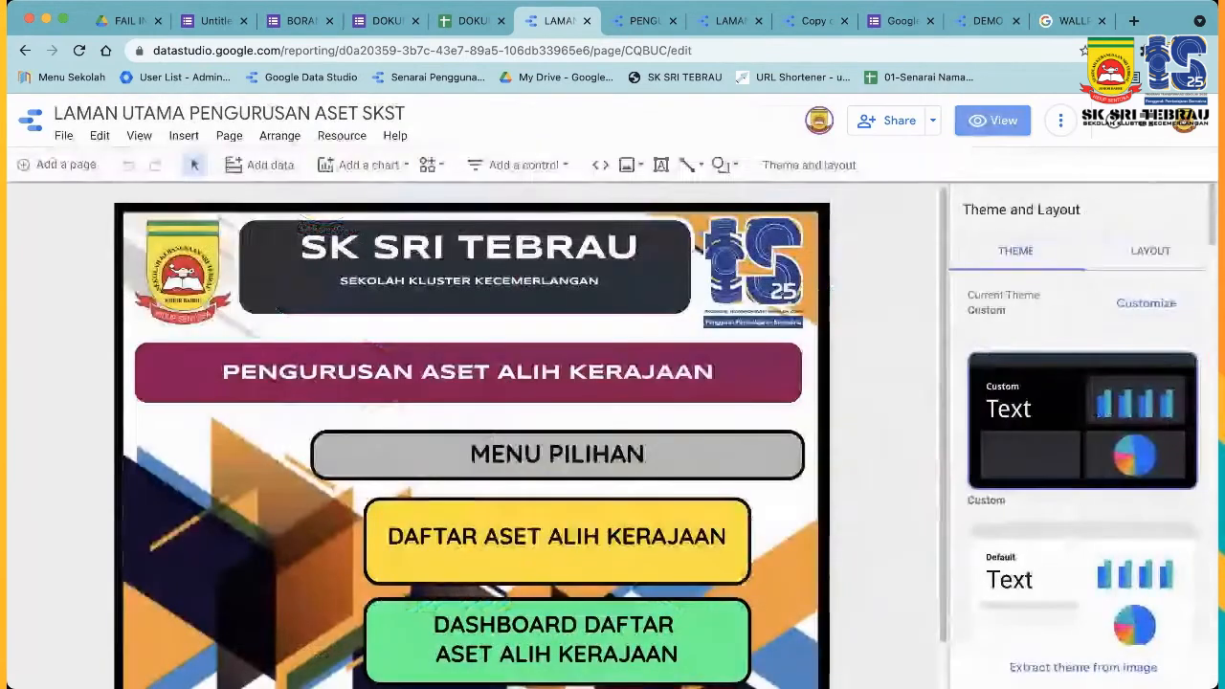
left_click(183, 274)
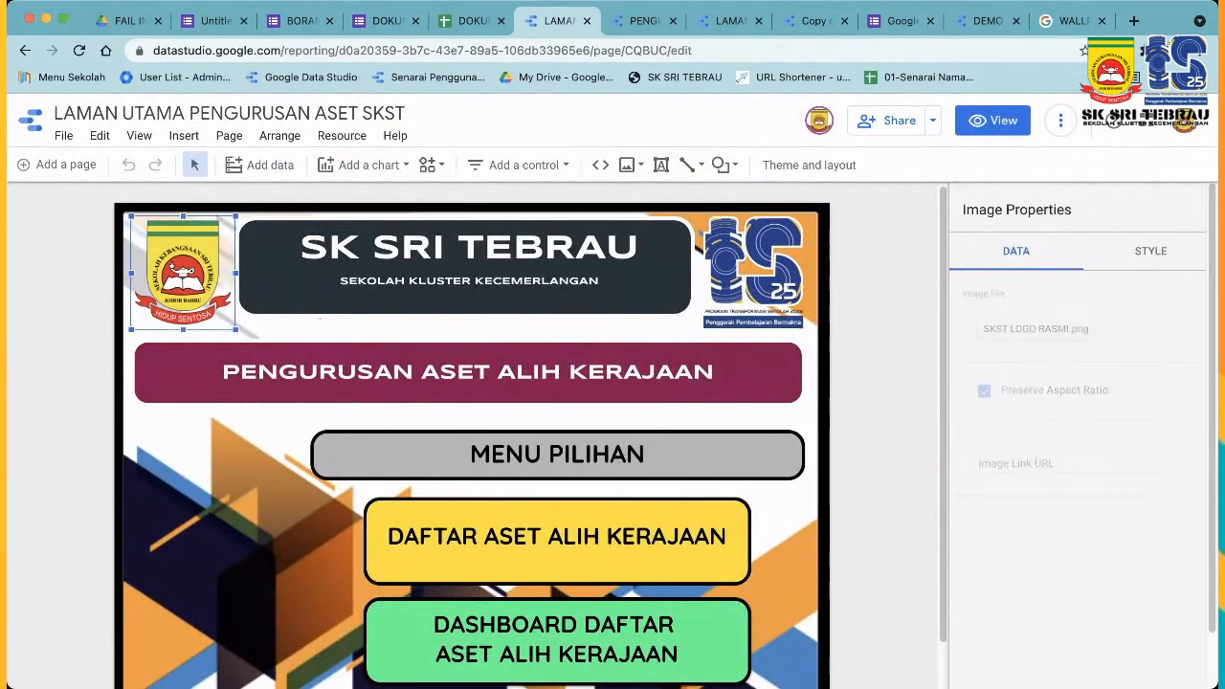
key("super+a")
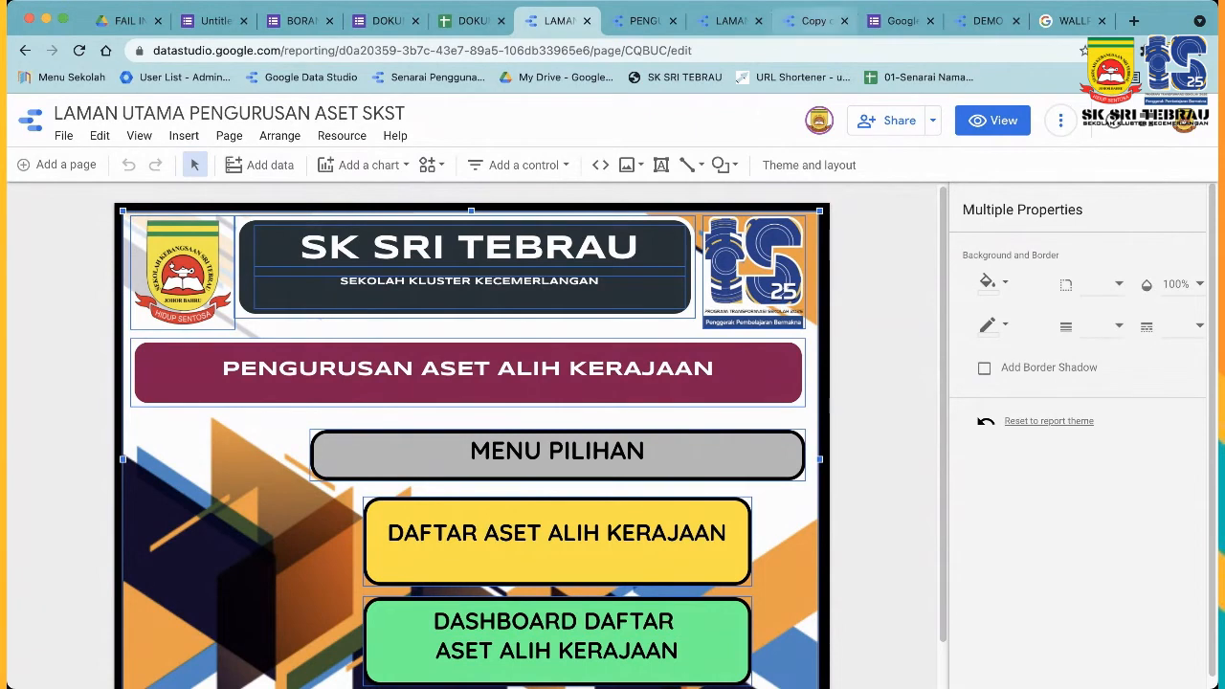
Paste the copied main menu components onto Page 2 of the copied DASHBOARD ASET ALIH KERAJAAN (SKST) report.
left_click(814, 20)
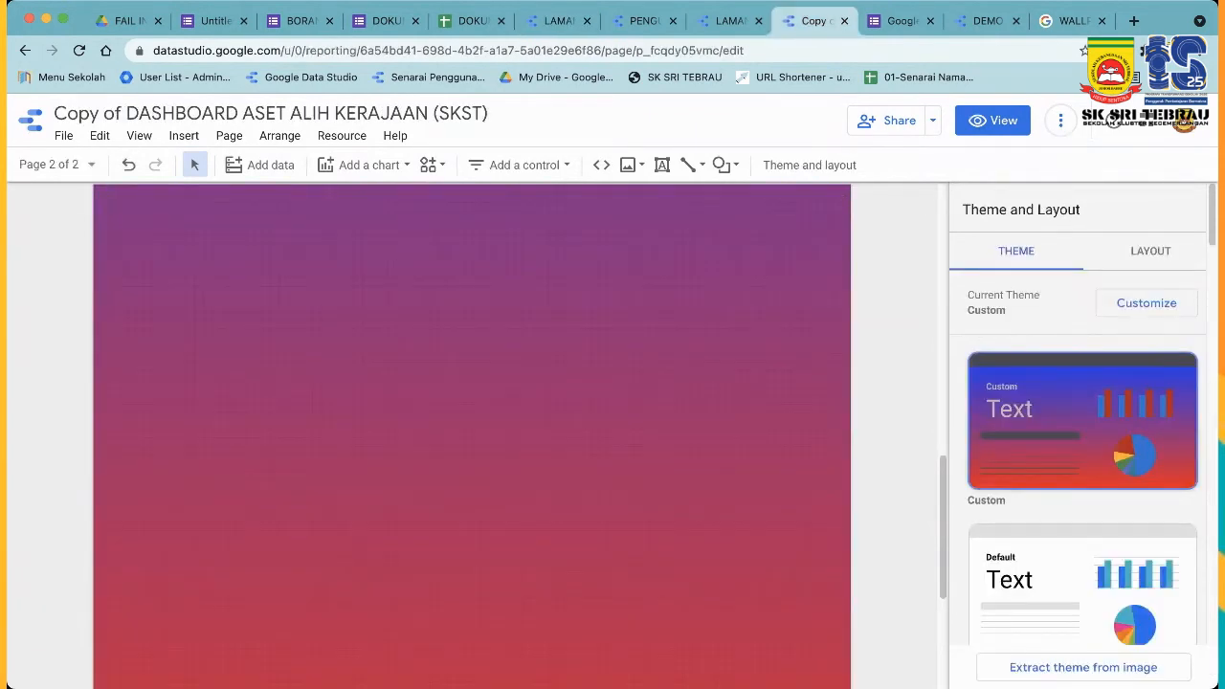
key("super+a")
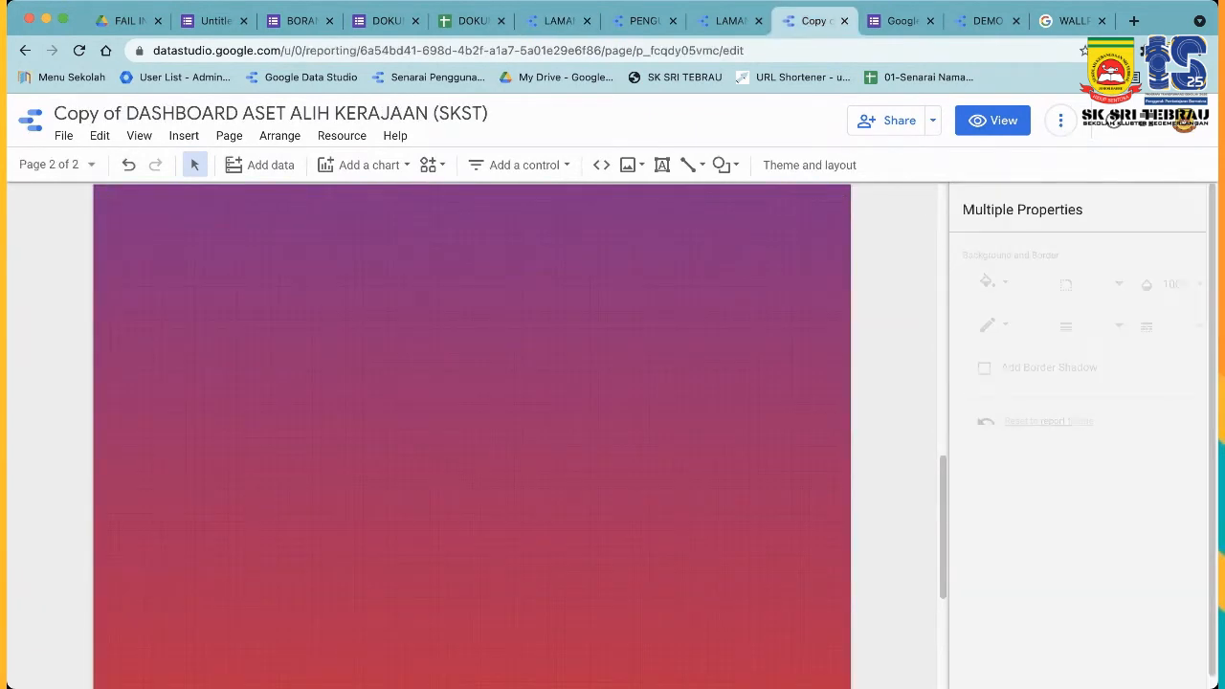
scroll(472, 435, "down", 5)
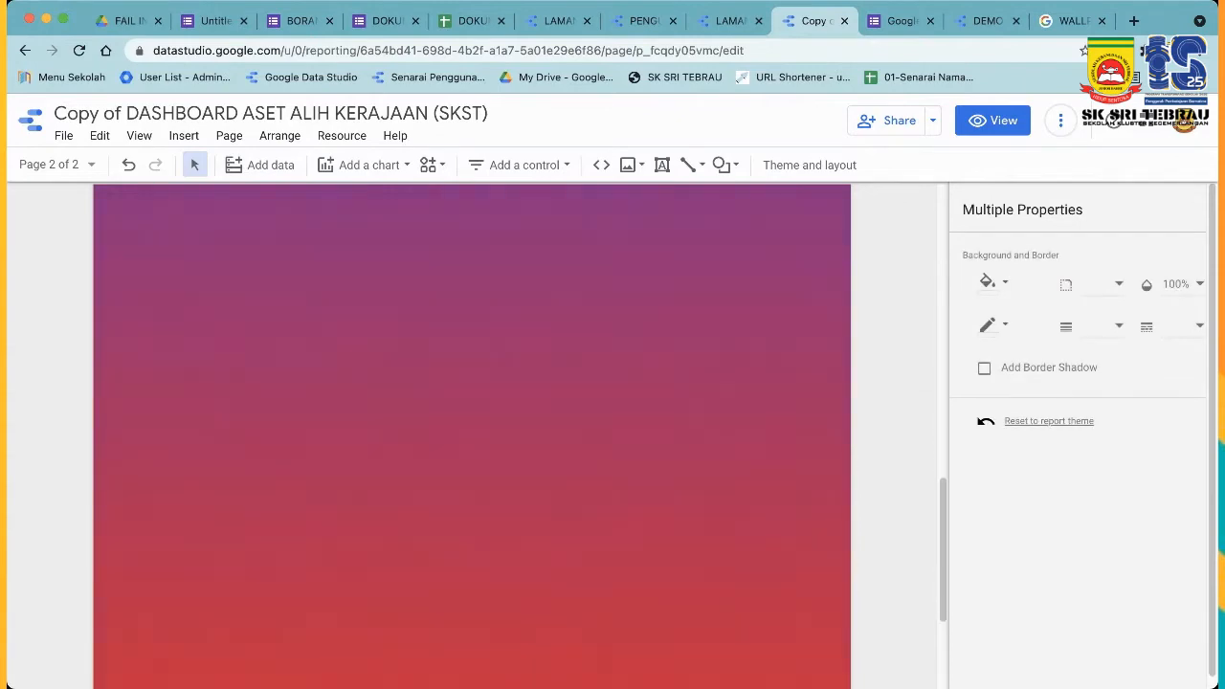
scroll(472, 436, "up", 10)
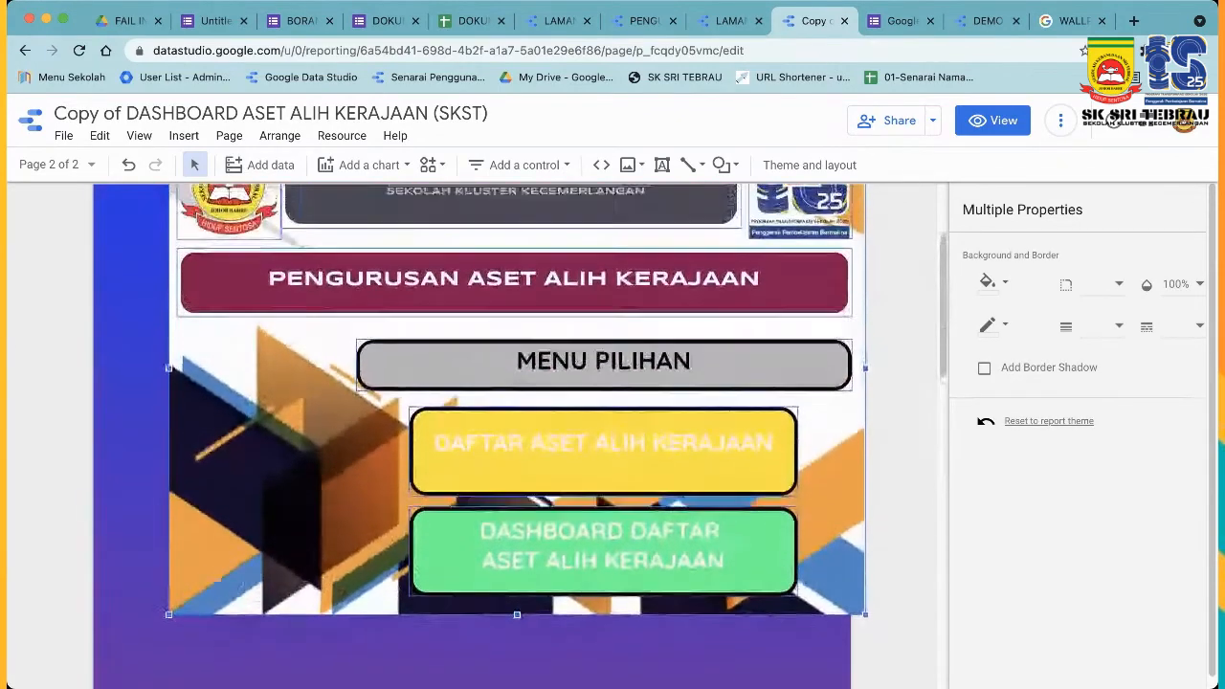
scroll(472, 436, "up", 2)
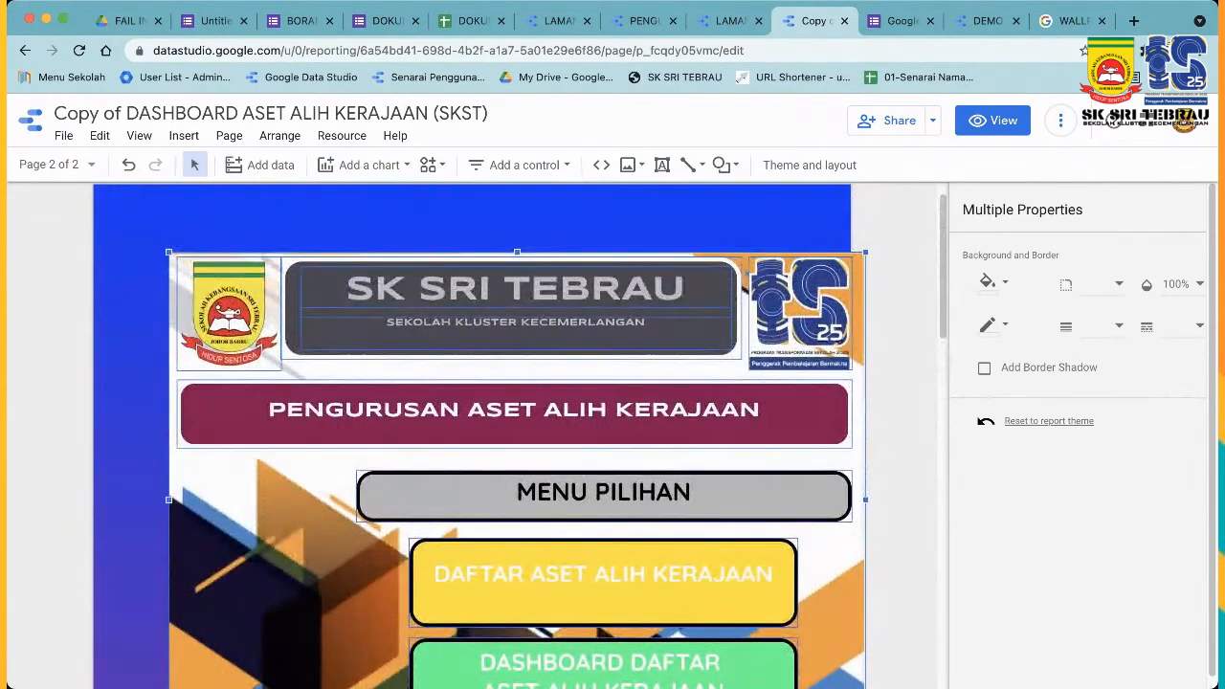
Nudge the pasted menu components left and slightly up so they sit centred near the upper edge of Page 2.
key("Left")
key("Left")
key("Left")
key("Left")
key("Left")
key("Left")
key("Right")
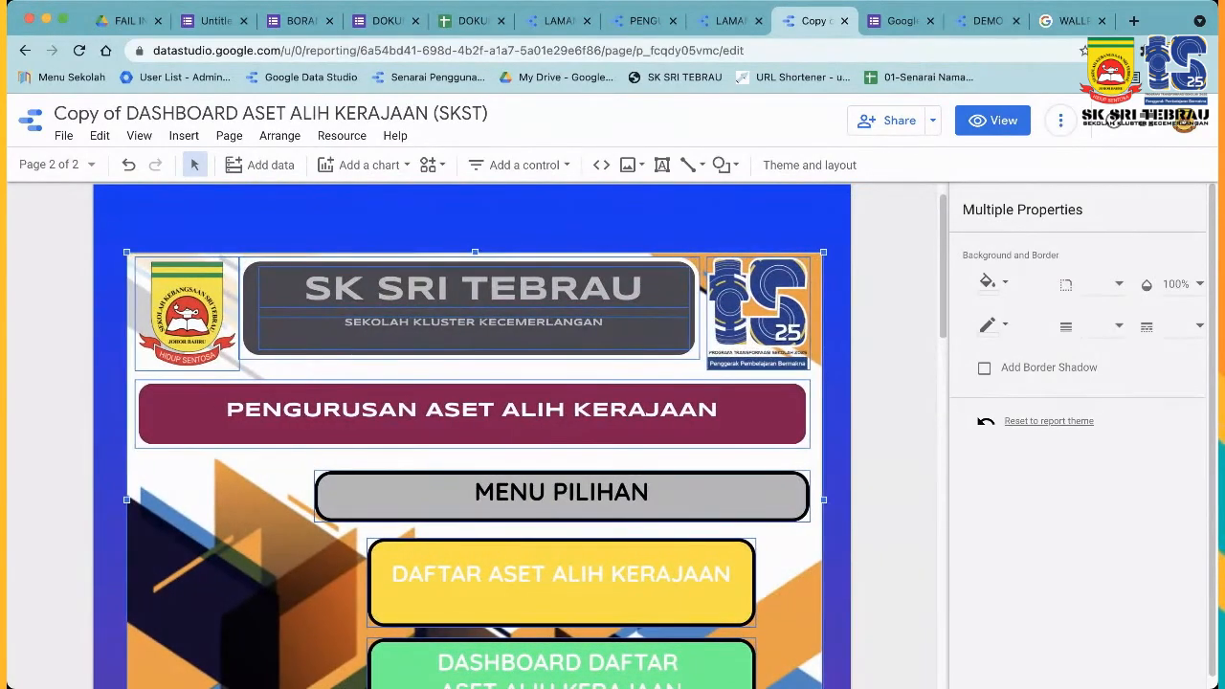
key("Up")
key("Up")
key("Up")
key("Up")
scroll(472, 435, "up", 1)
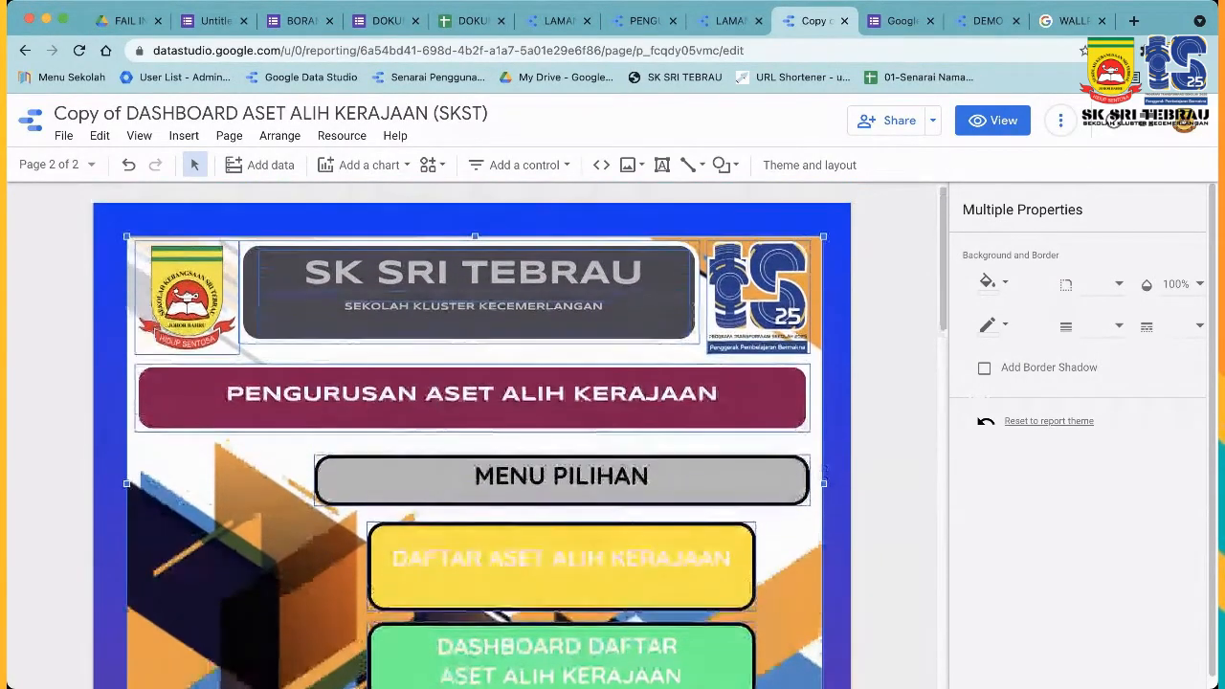
Examine the full length of Page 2 around the pasted menu and check the report's page list.
scroll(472, 436, "down", 10)
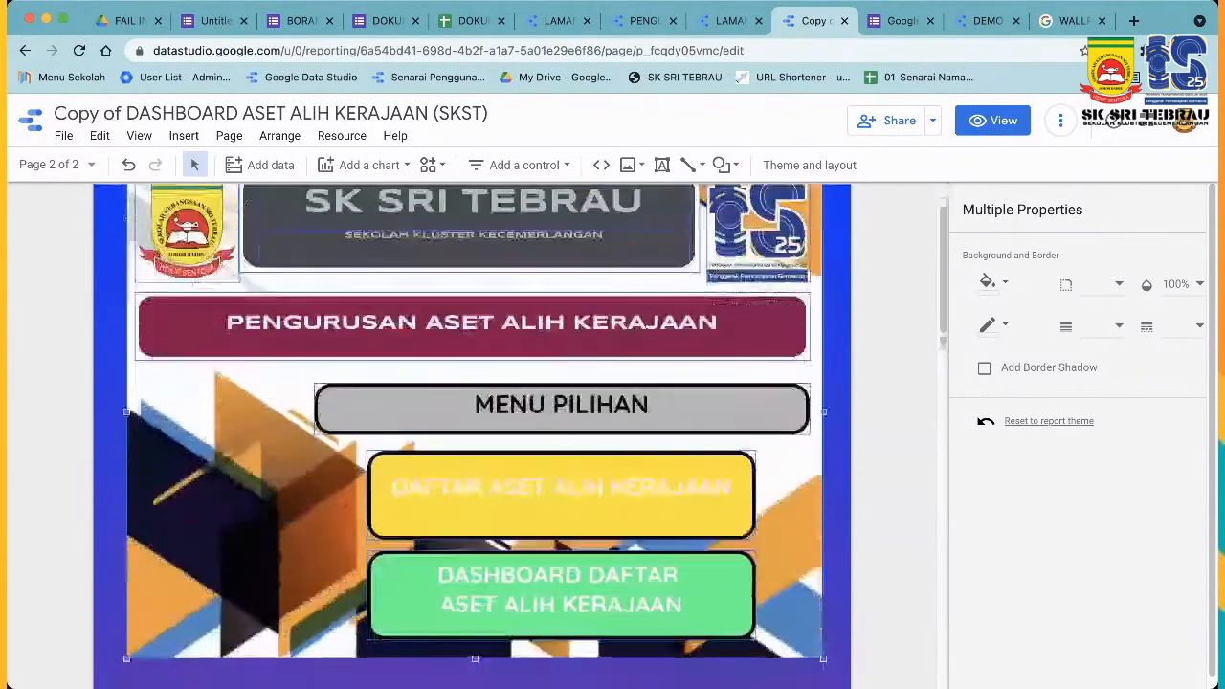
scroll(471, 436, "down", 10)
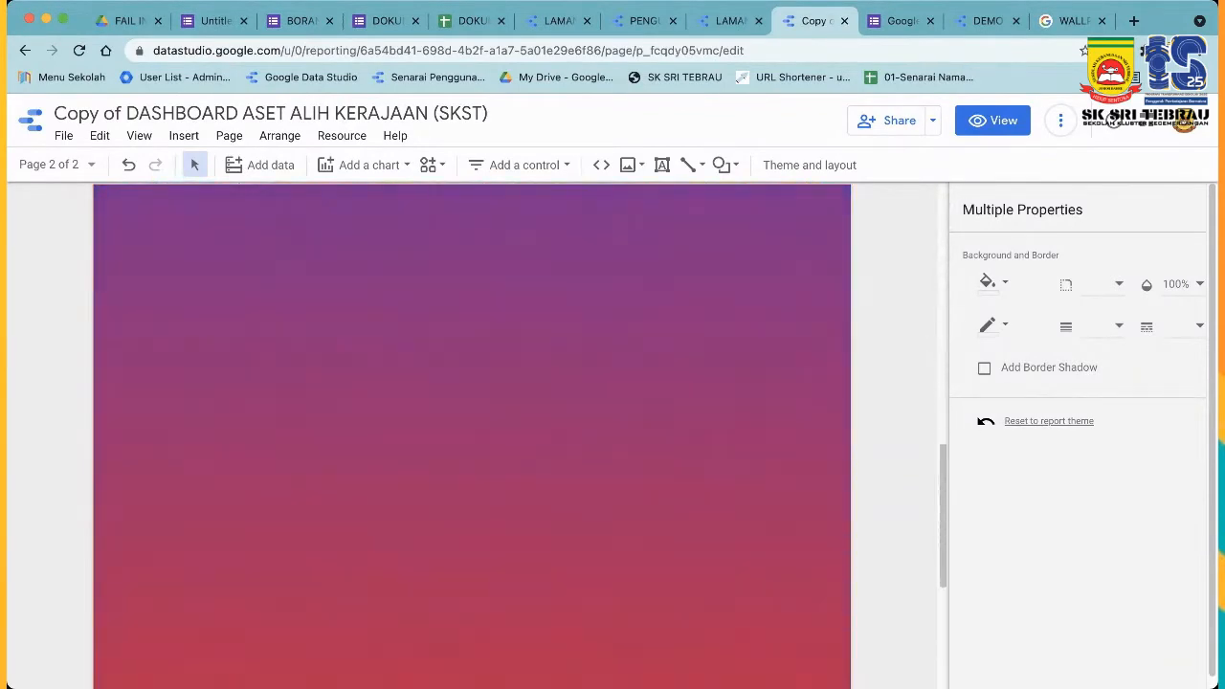
scroll(471, 436, "up", 5)
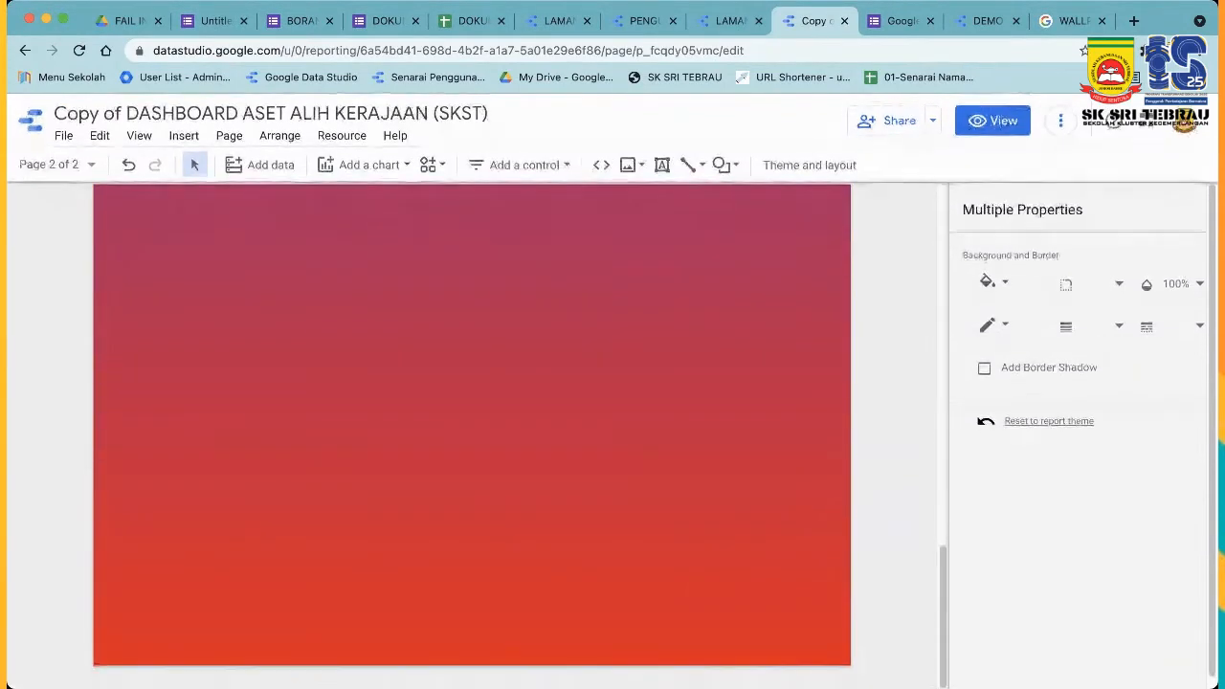
scroll(471, 435, "up", 15)
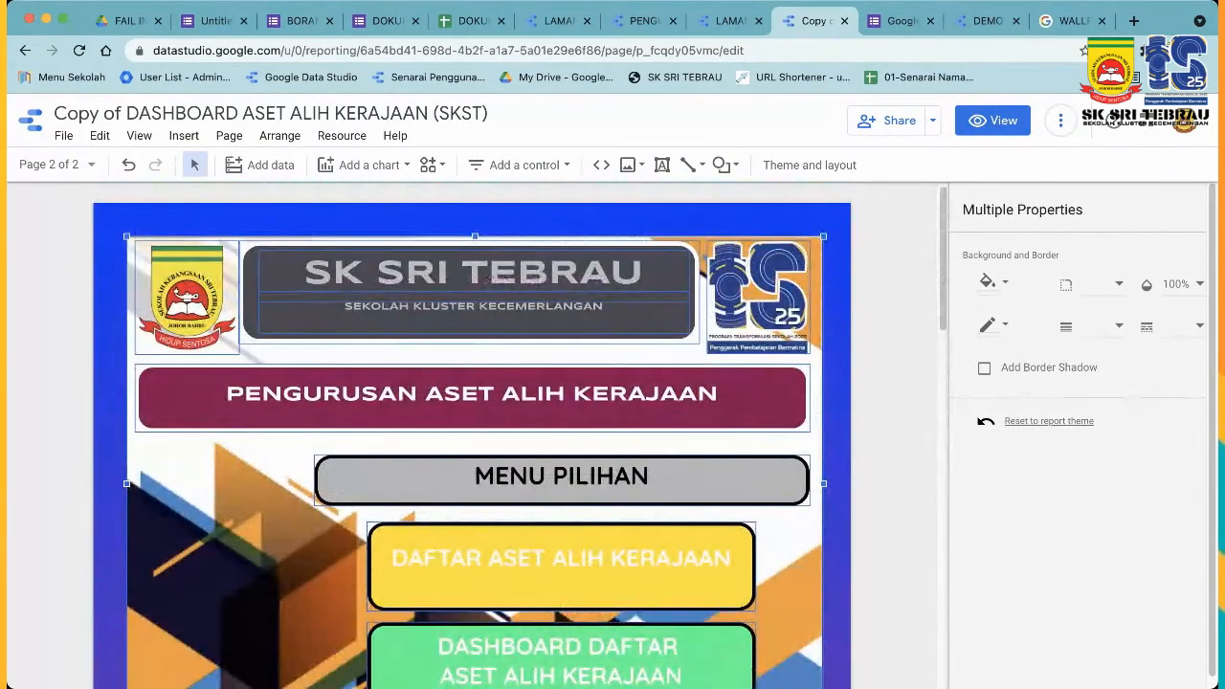
scroll(471, 436, "down", 5)
scroll(472, 436, "up", 5)
left_click(57, 165)
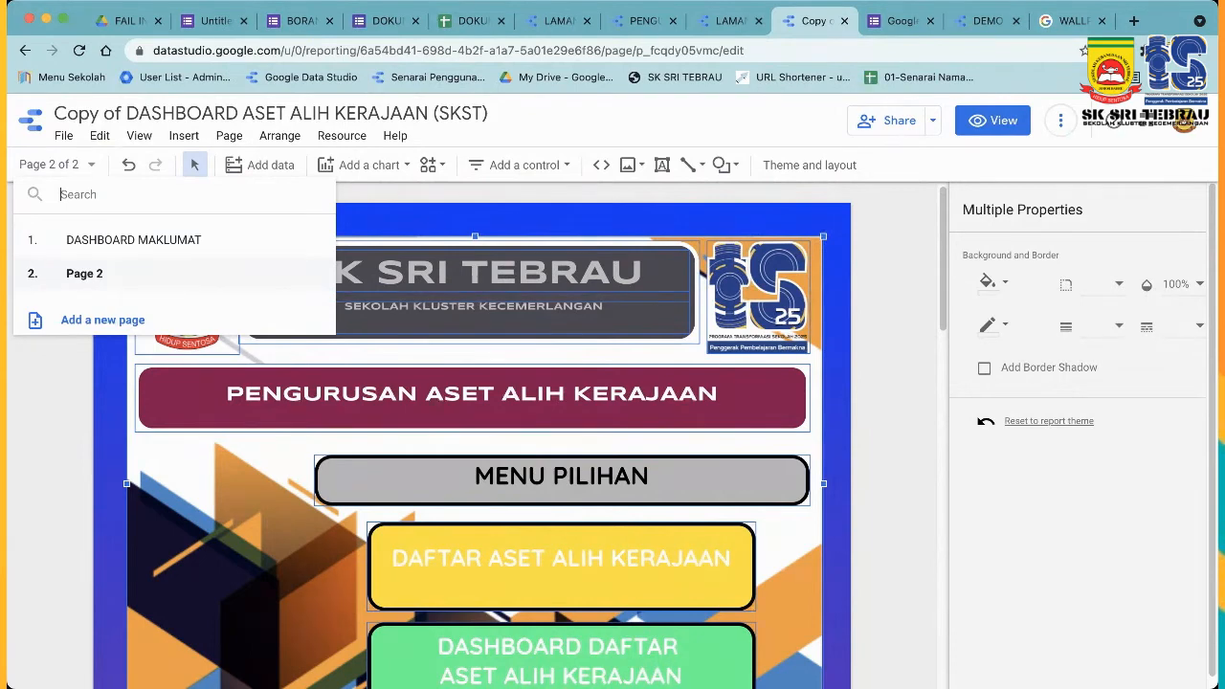
left_click(1195, 655)
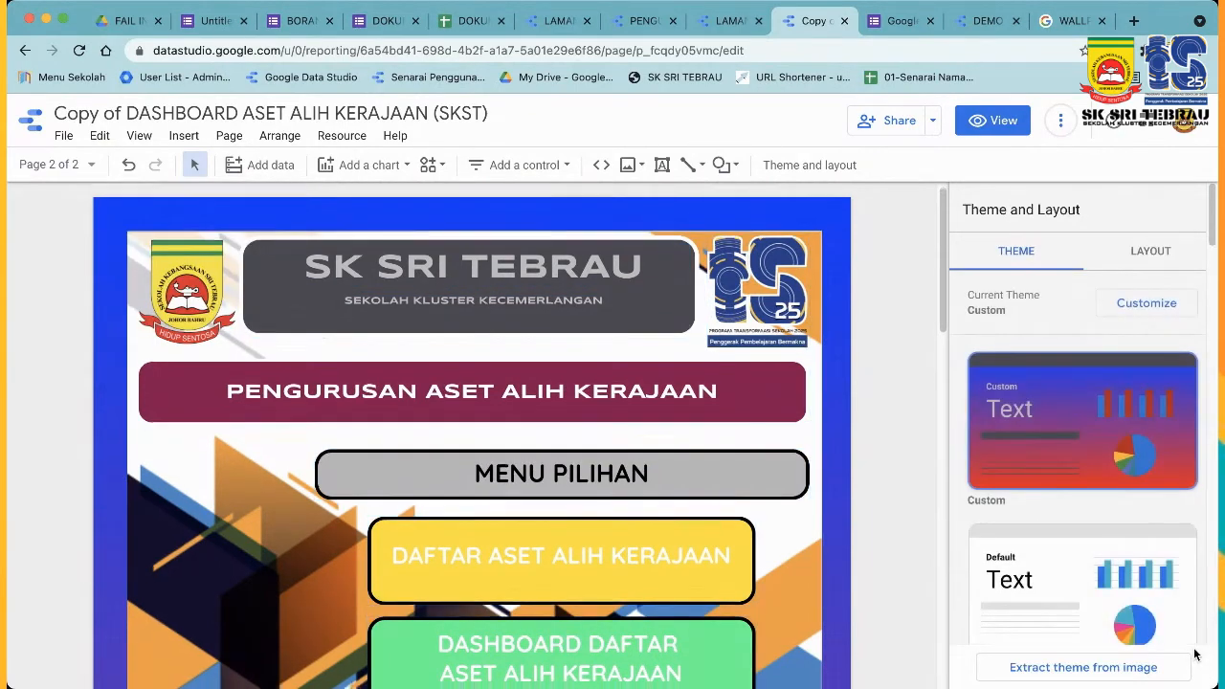
scroll(1195, 654, "down", 6)
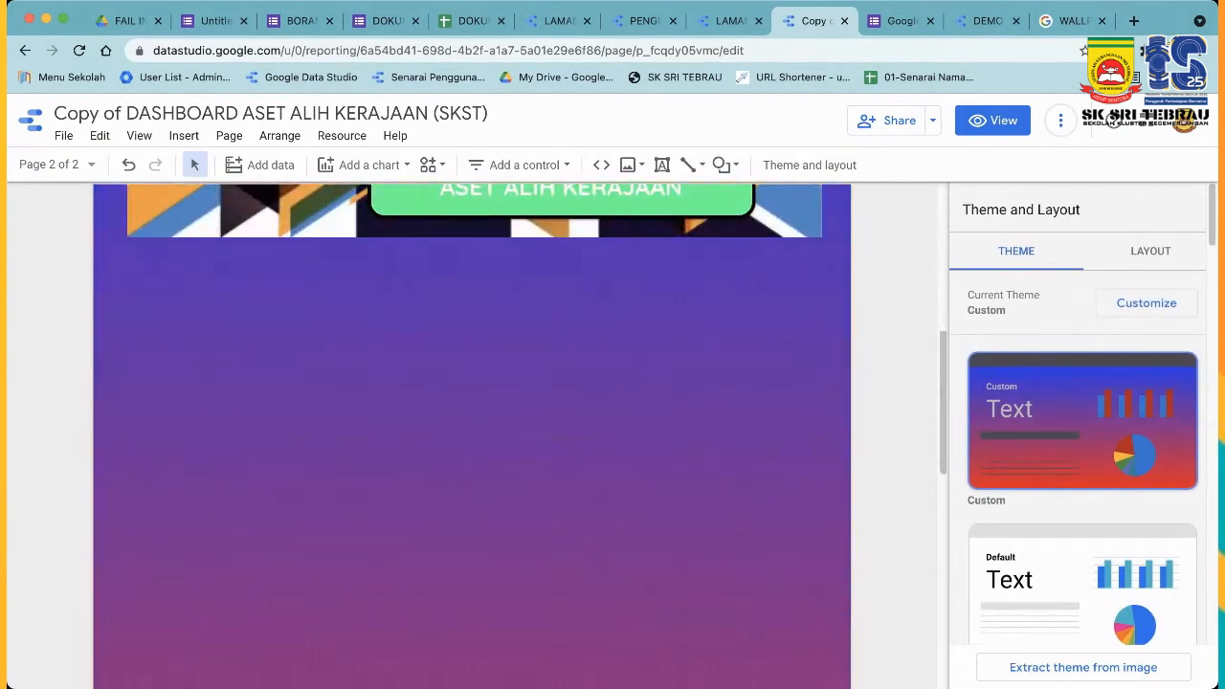
scroll(472, 431, "up", 3)
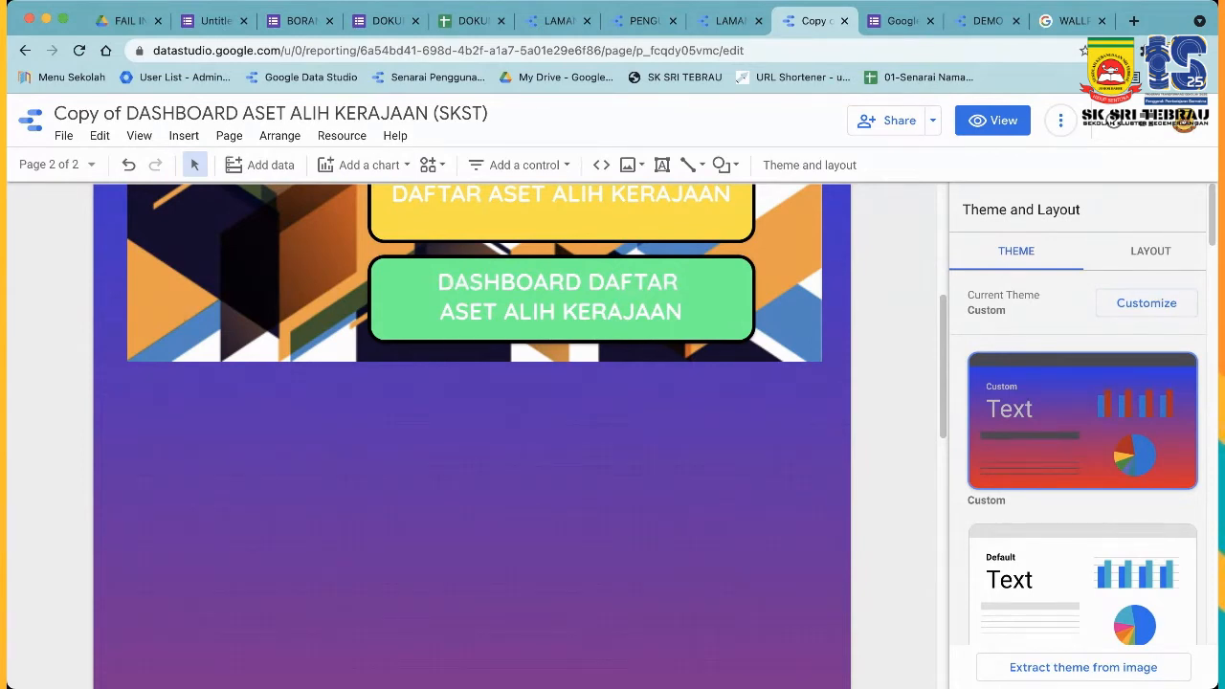
Set the canvas height to 200 px, preview the shortened Page 2, and return to editing.
left_click(1151, 251)
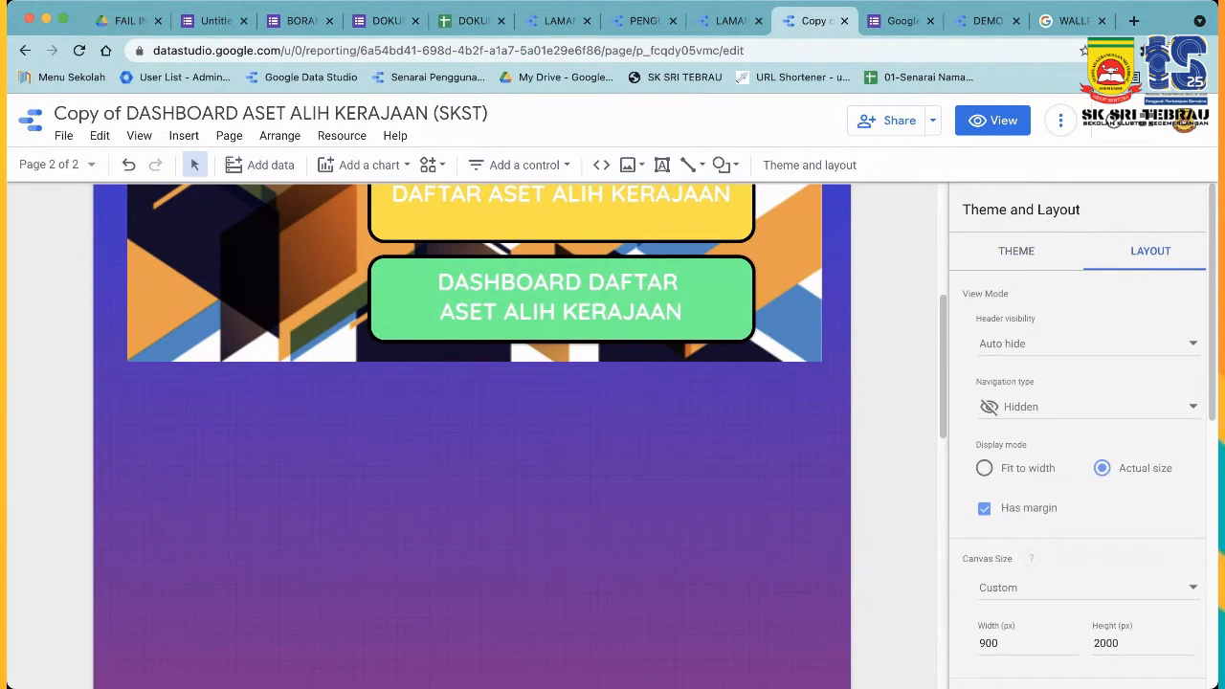
scroll(1078, 431, "down", 4)
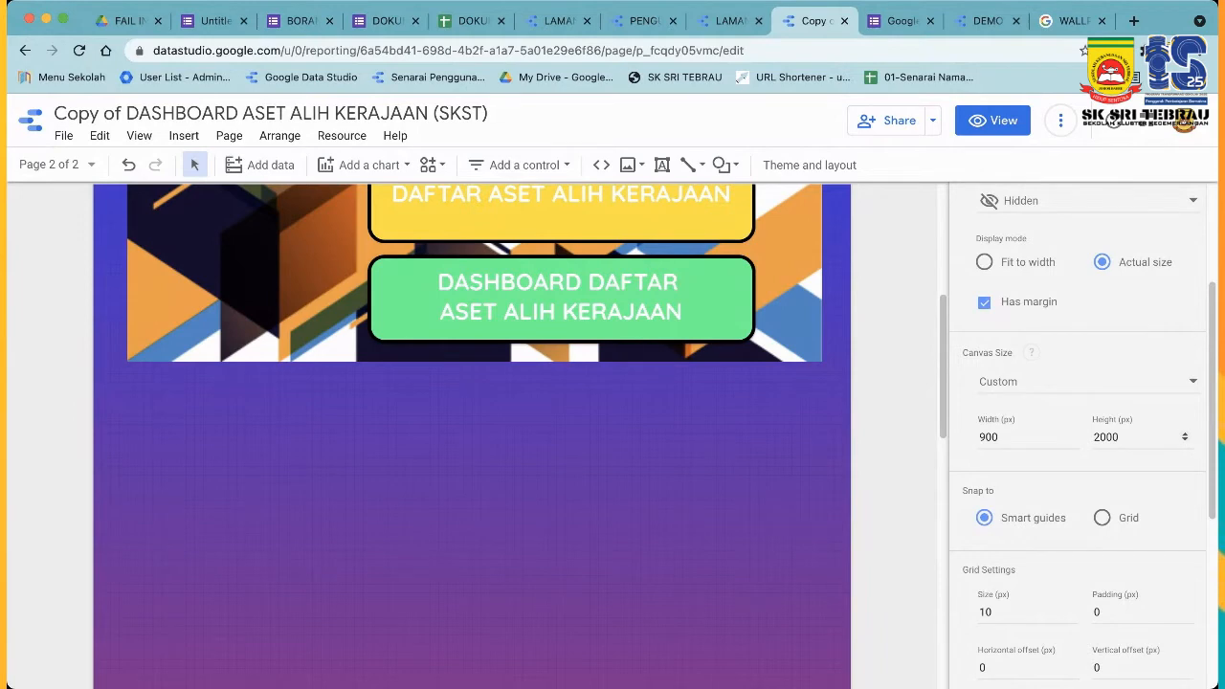
left_click_drag(1126, 437, 1072, 438)
type("200")
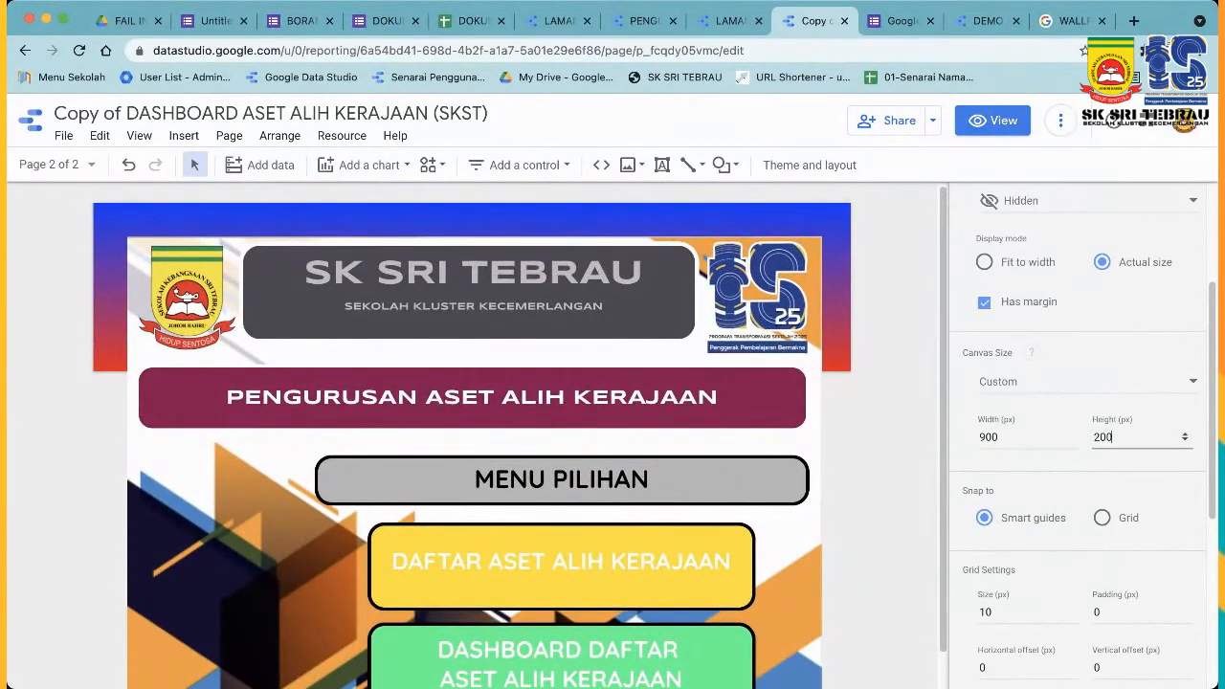
left_click(992, 119)
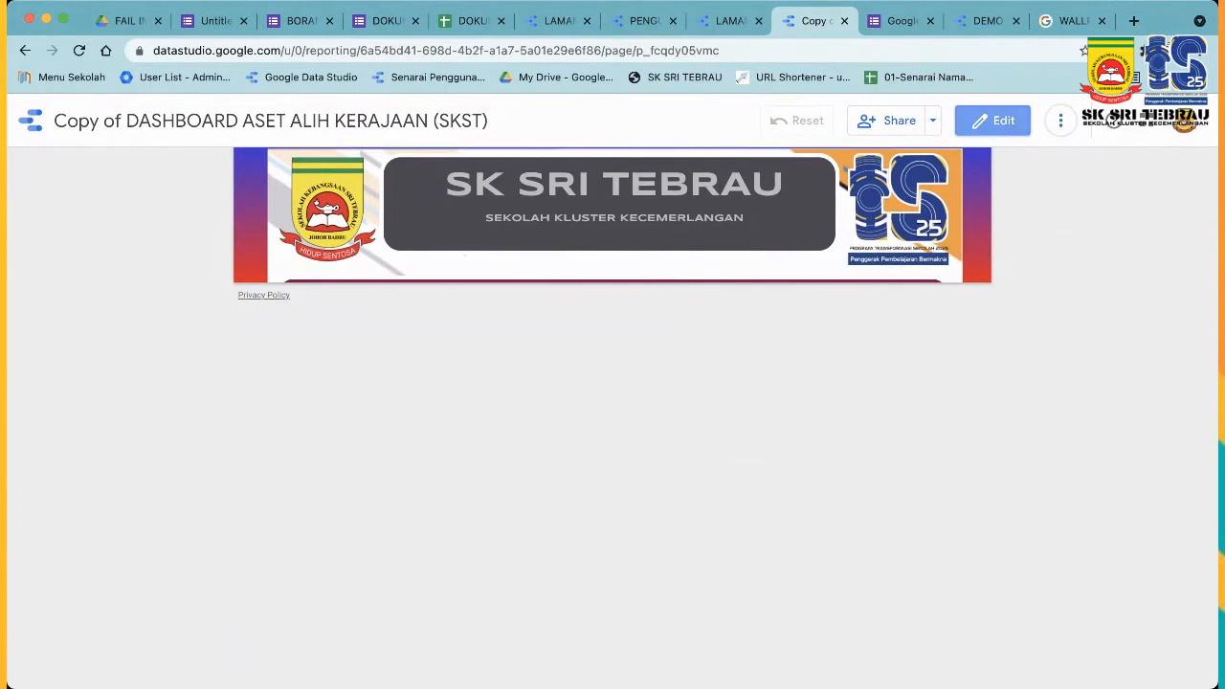
left_click(992, 120)
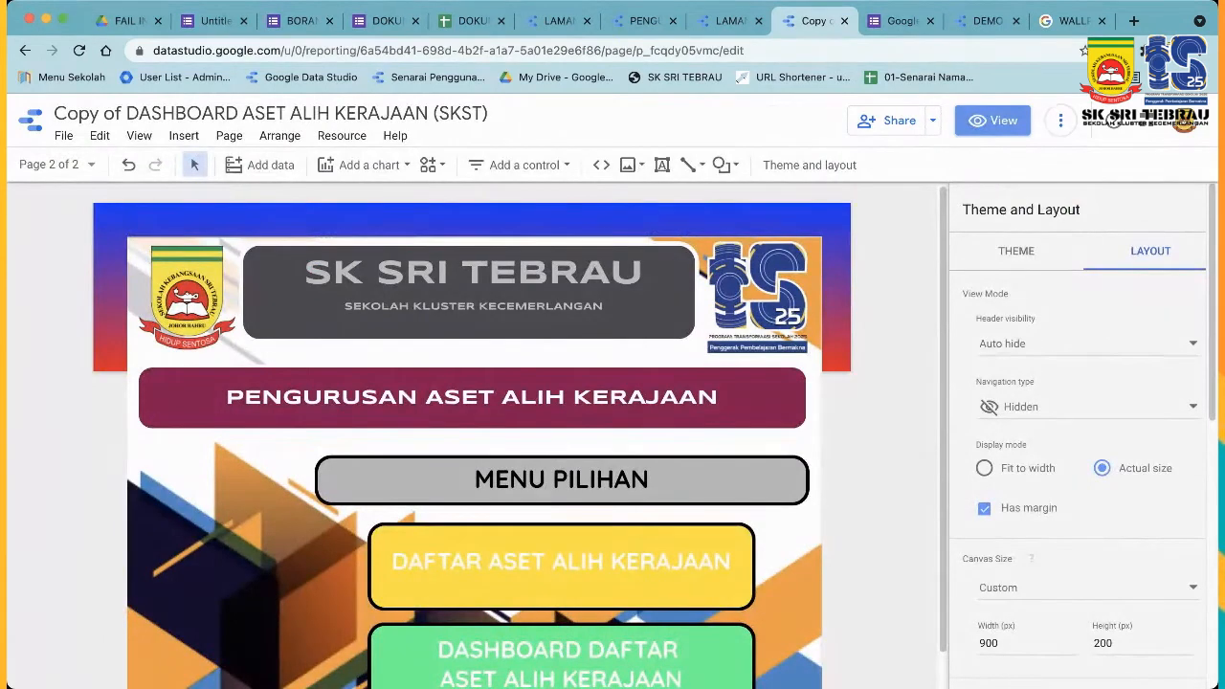
Set the canvas height back to 2000 px.
scroll(1082, 431, "down", 3)
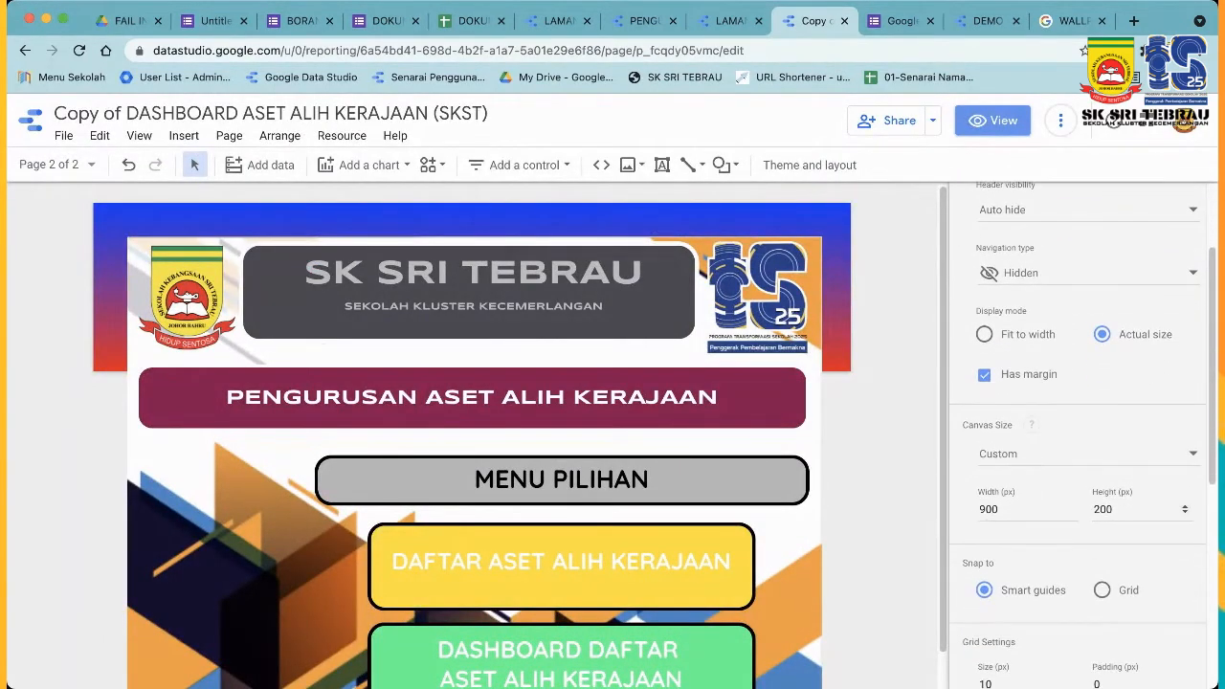
left_click(1115, 509)
type("0")
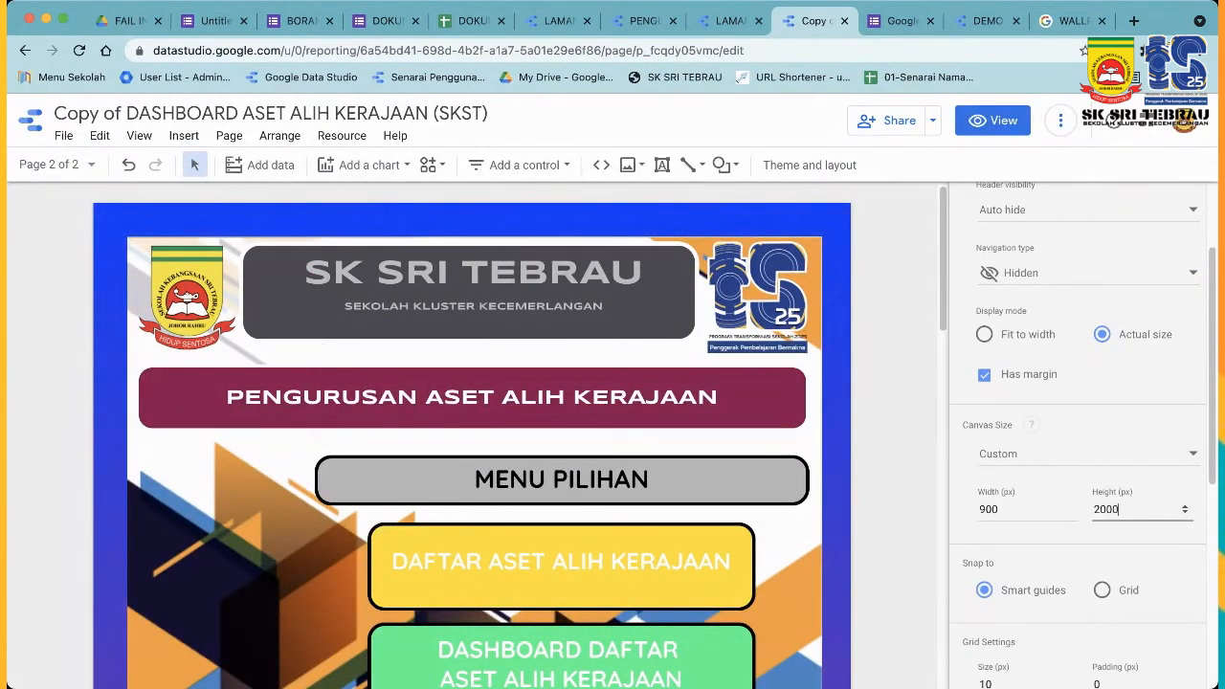
key("Return")
Review how the pasted menu fits on the 2000 px high Page 2, from its header to the empty lower area.
scroll(472, 437, "down", 15)
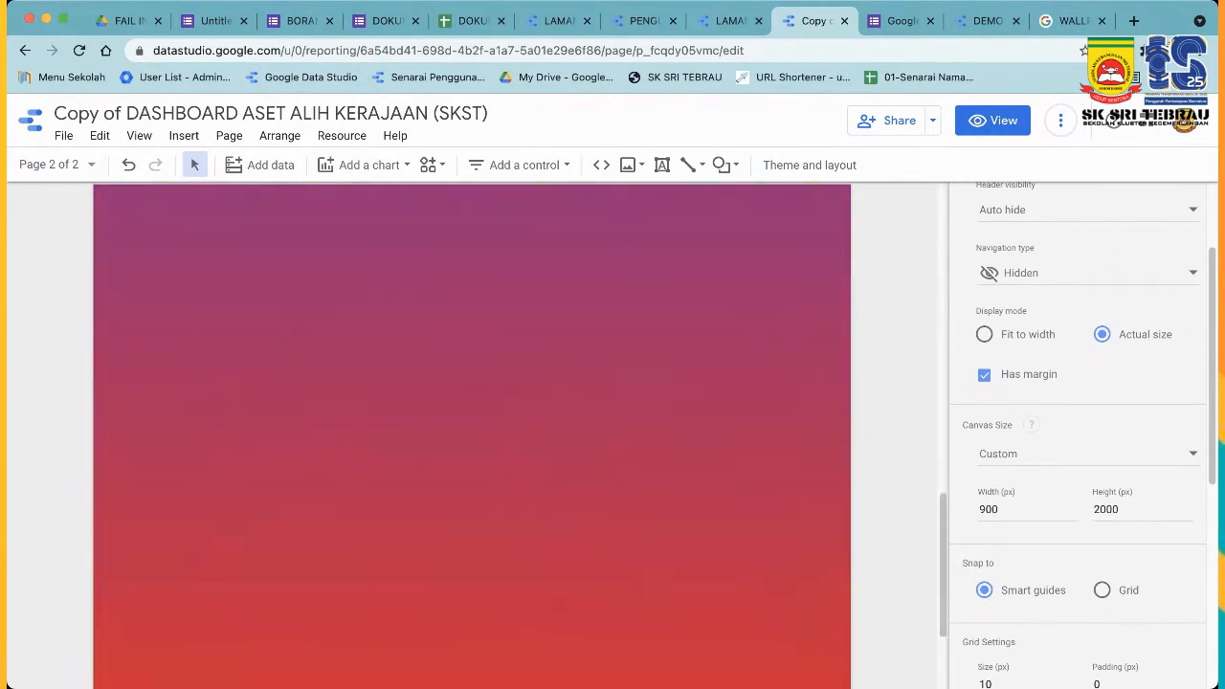
scroll(472, 437, "up", 15)
scroll(472, 436, "down", 10)
scroll(472, 436, "down", 2)
scroll(472, 436, "up", 12)
scroll(472, 437, "down", 5)
scroll(472, 437, "up", 7)
scroll(472, 436, "down", 2)
scroll(472, 436, "up", 2)
scroll(471, 436, "down", 10)
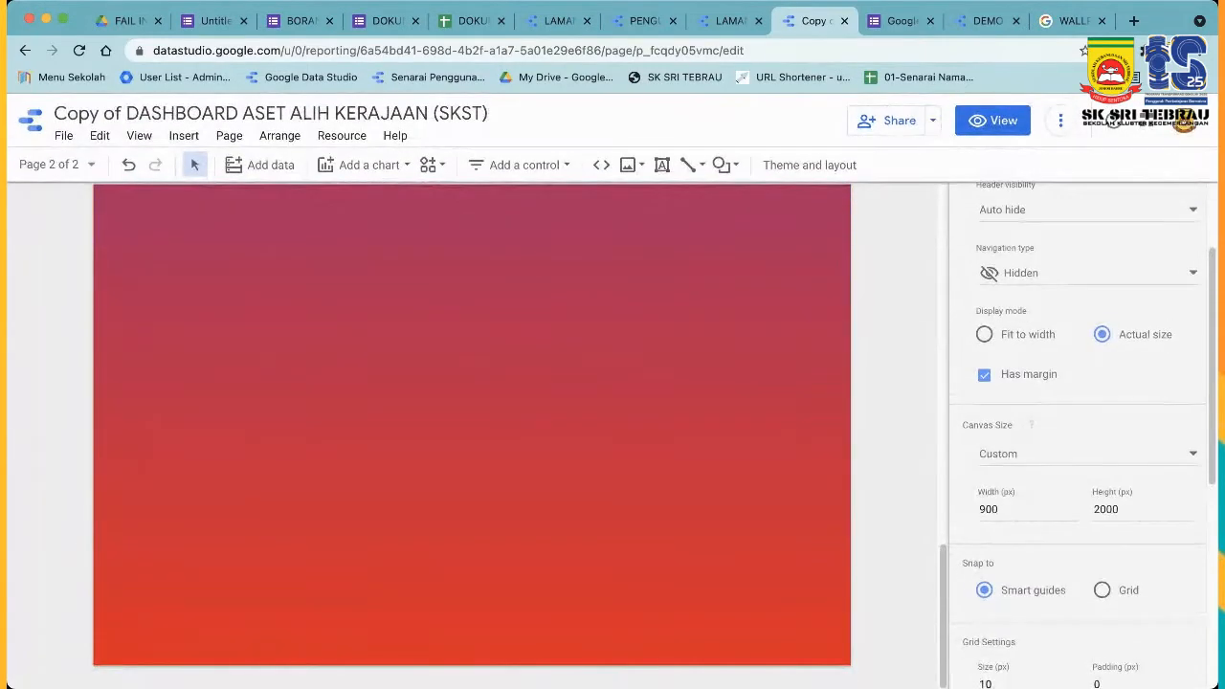
scroll(471, 437, "up", 8)
scroll(472, 437, "up", 6)
scroll(472, 436, "down", 4)
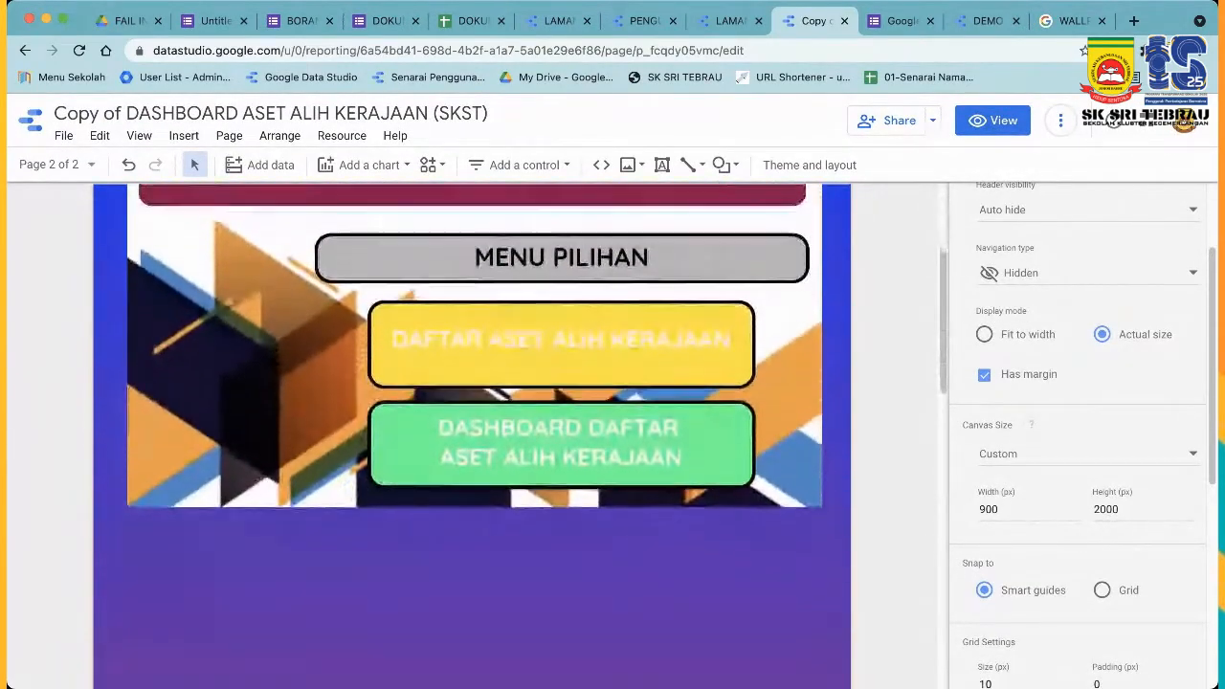
scroll(472, 437, "up", 5)
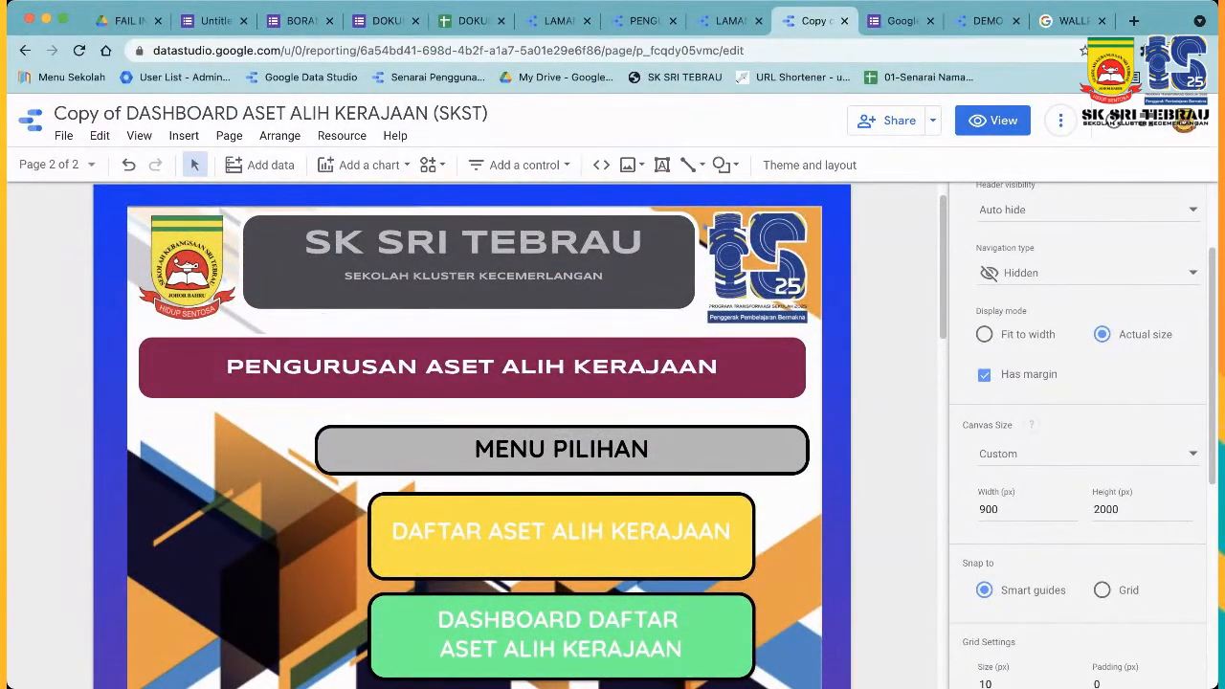
scroll(472, 437, "down", 4)
scroll(472, 436, "up", 4)
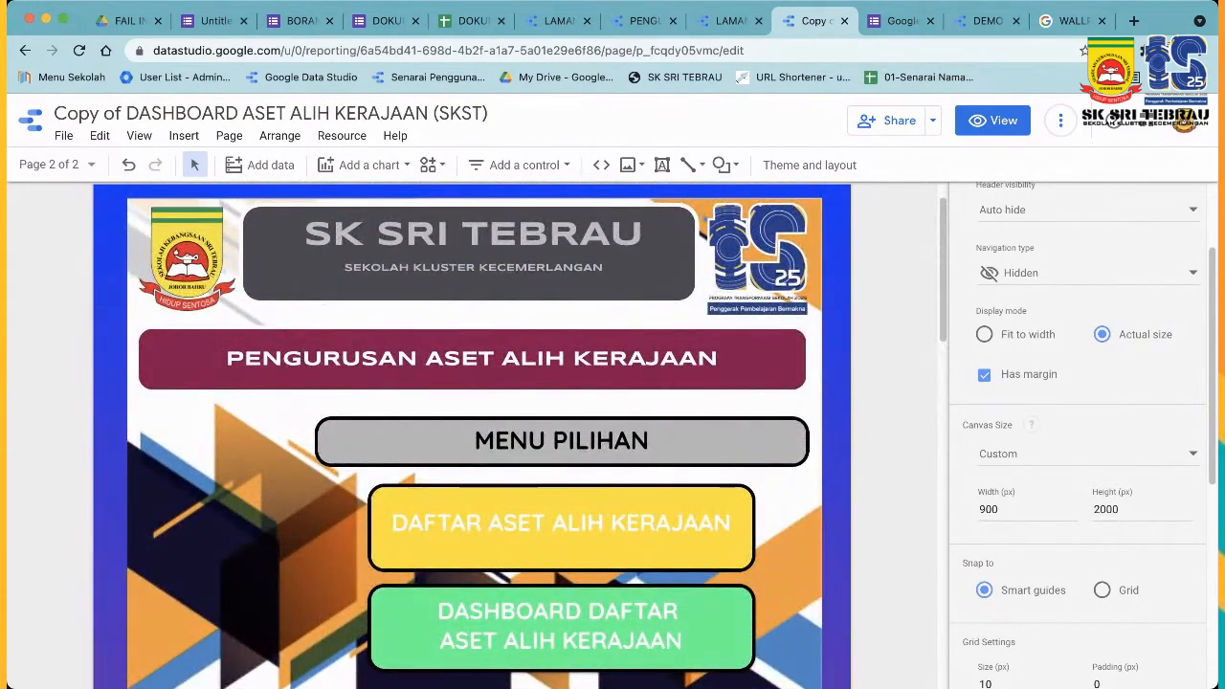
scroll(472, 436, "down", 1)
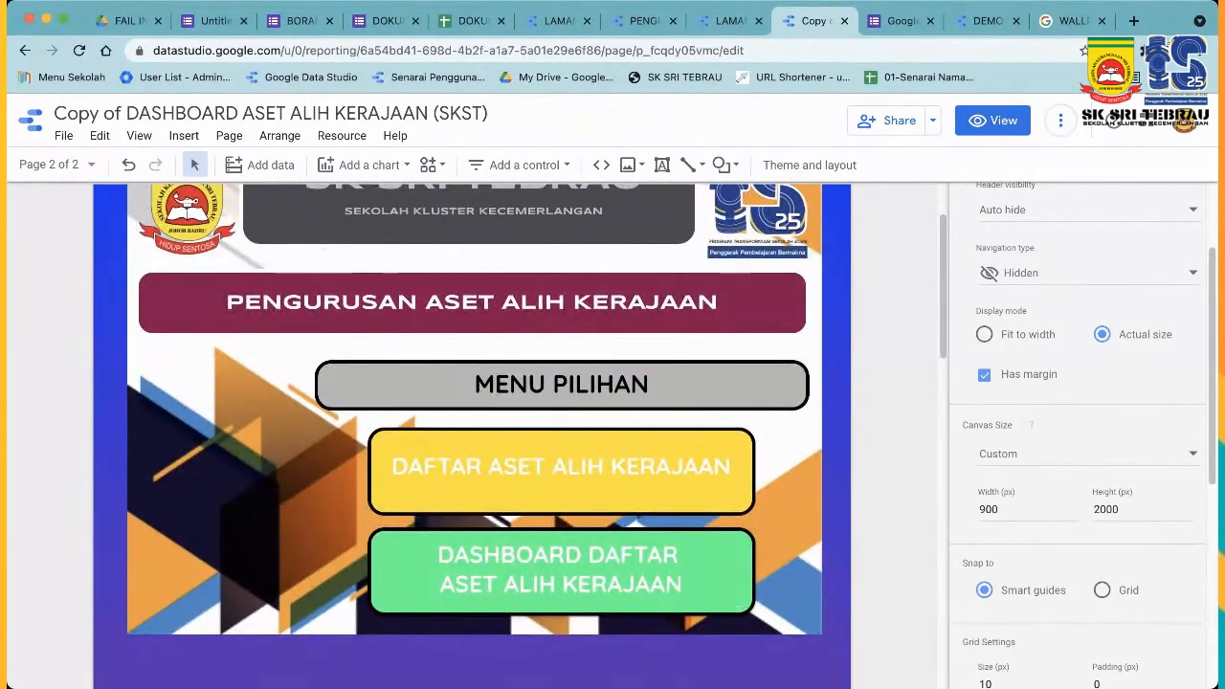
left_click(561, 469)
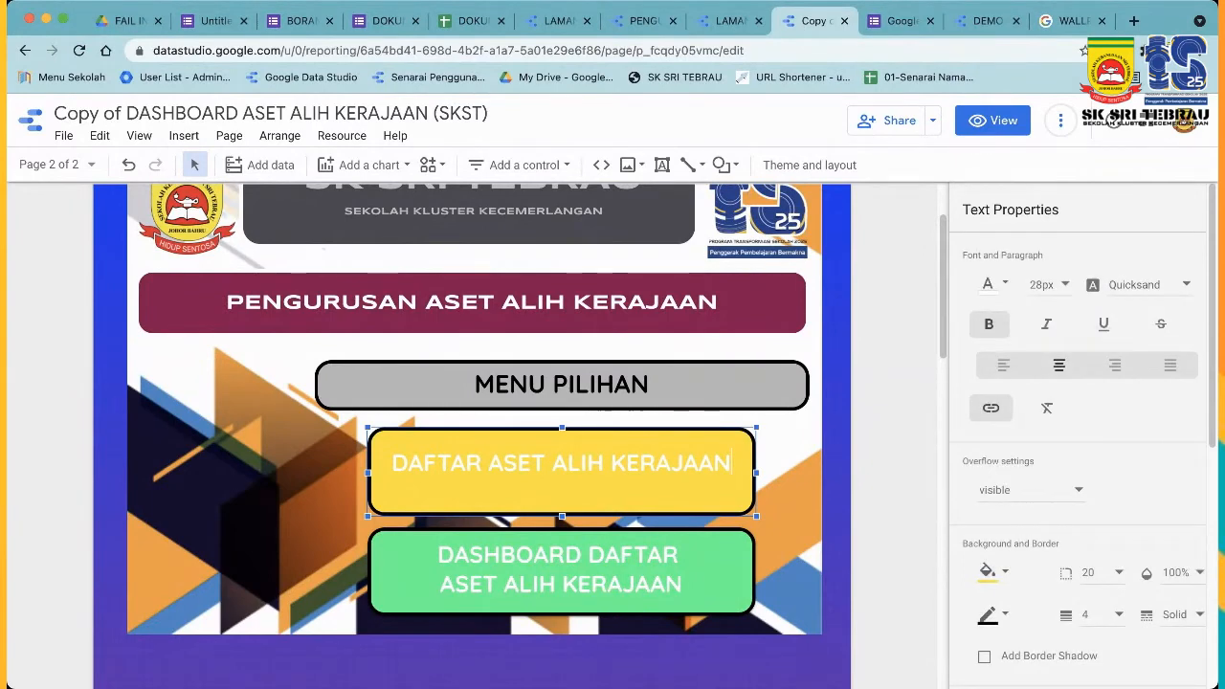
key("shift+Left")
key("shift+Left")
key("shift+Left")
key("shift+Left")
key("shift+Left")
key("shift+Left")
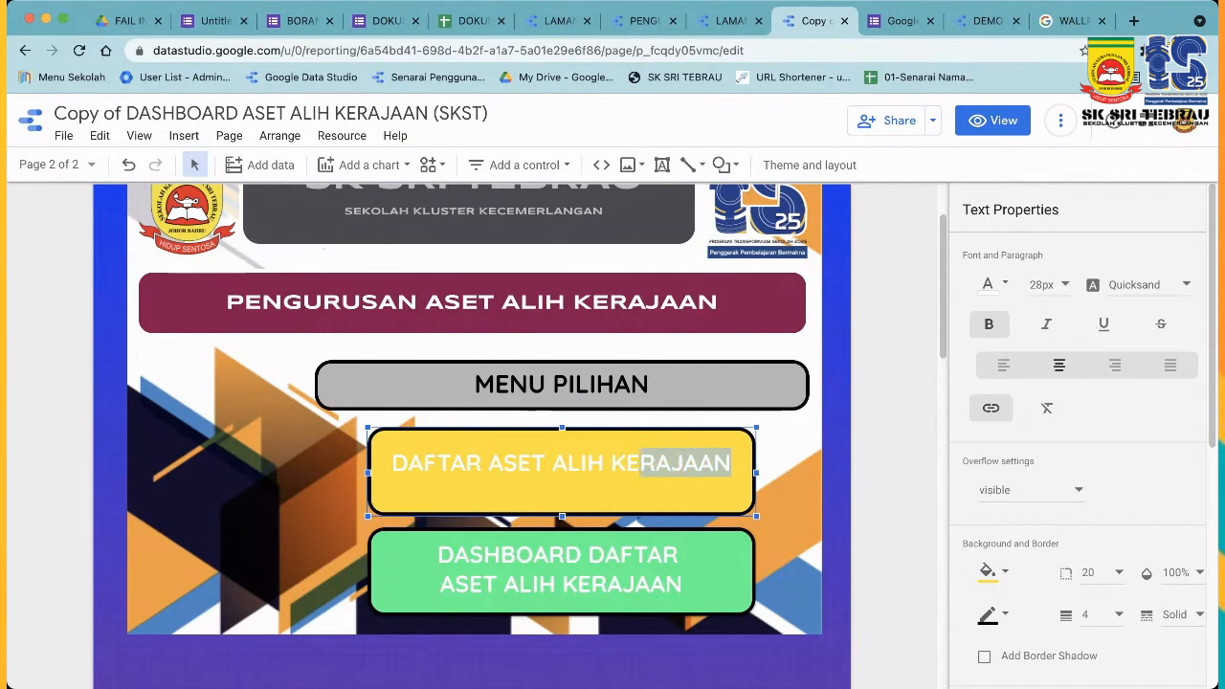
key("Escape")
Replace the link on the green DASHBOARD DAFTAR ASET ALIH KERAJAAN button with the report page DASHBOARD MAKLUMAT.
left_click(561, 571)
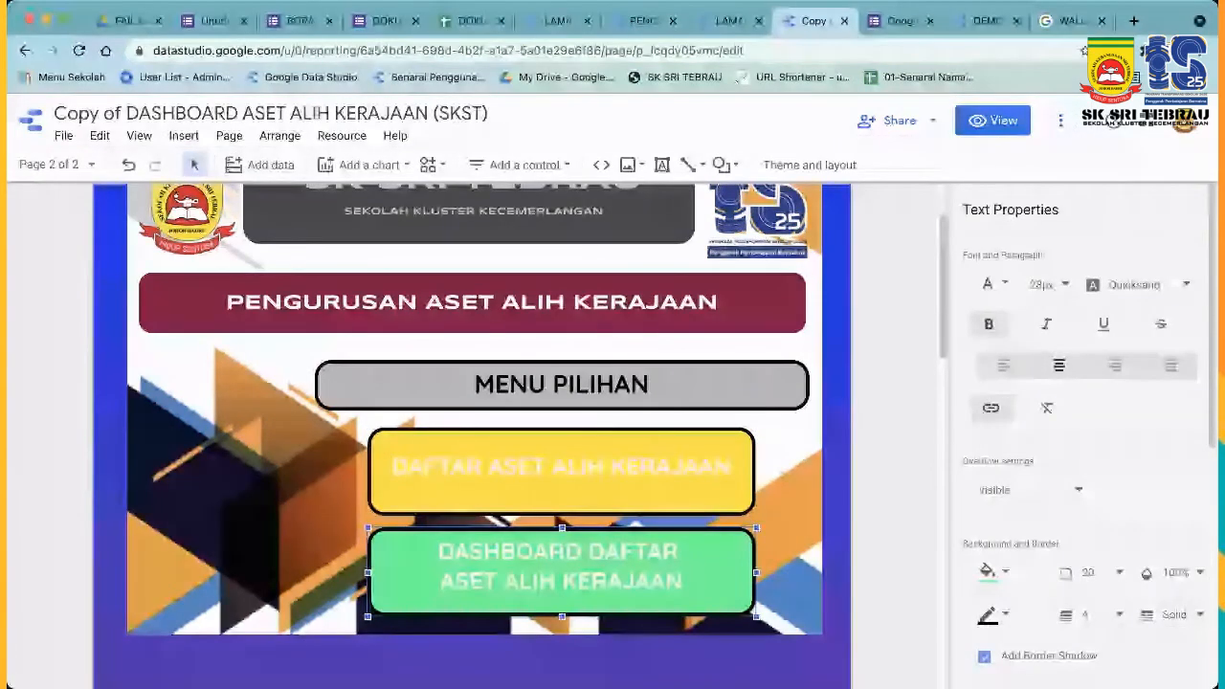
key("Return")
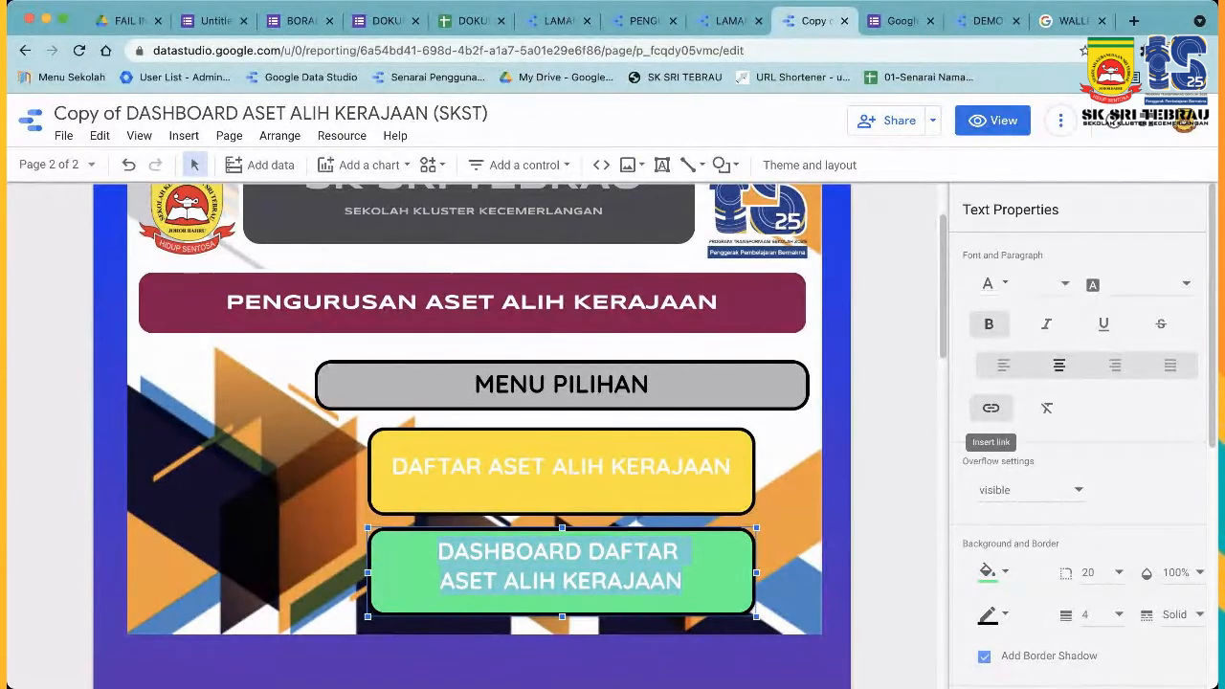
left_click(990, 407)
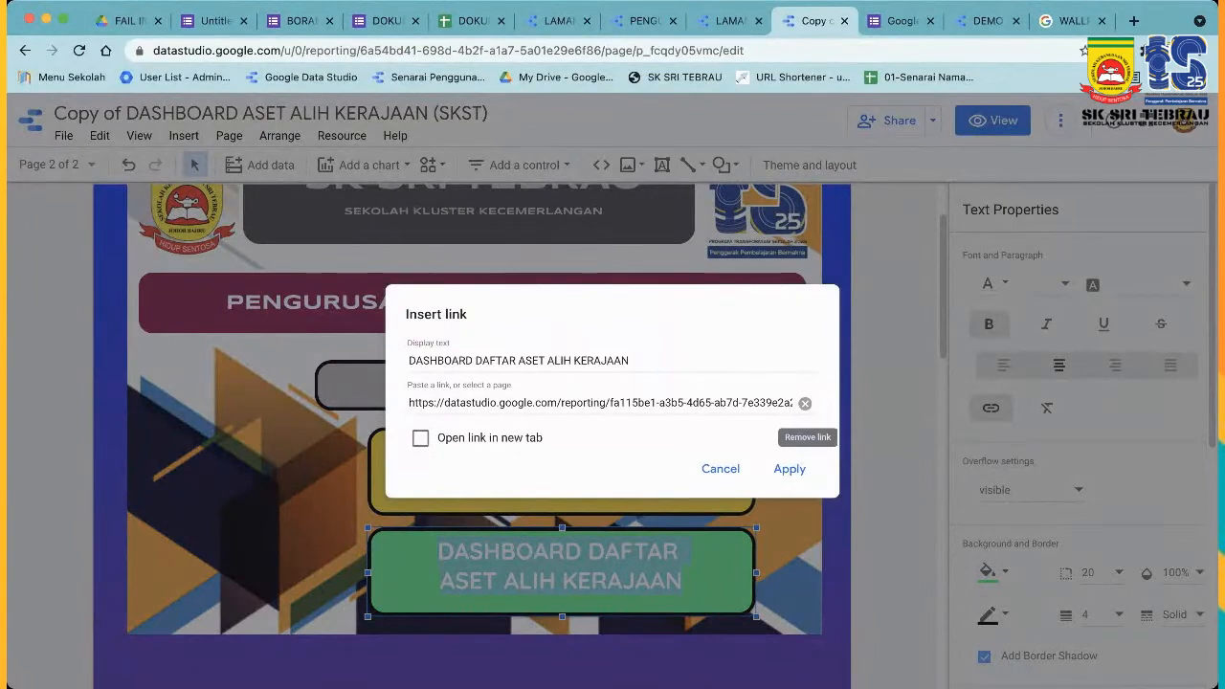
left_click(804, 403)
left_click(574, 404)
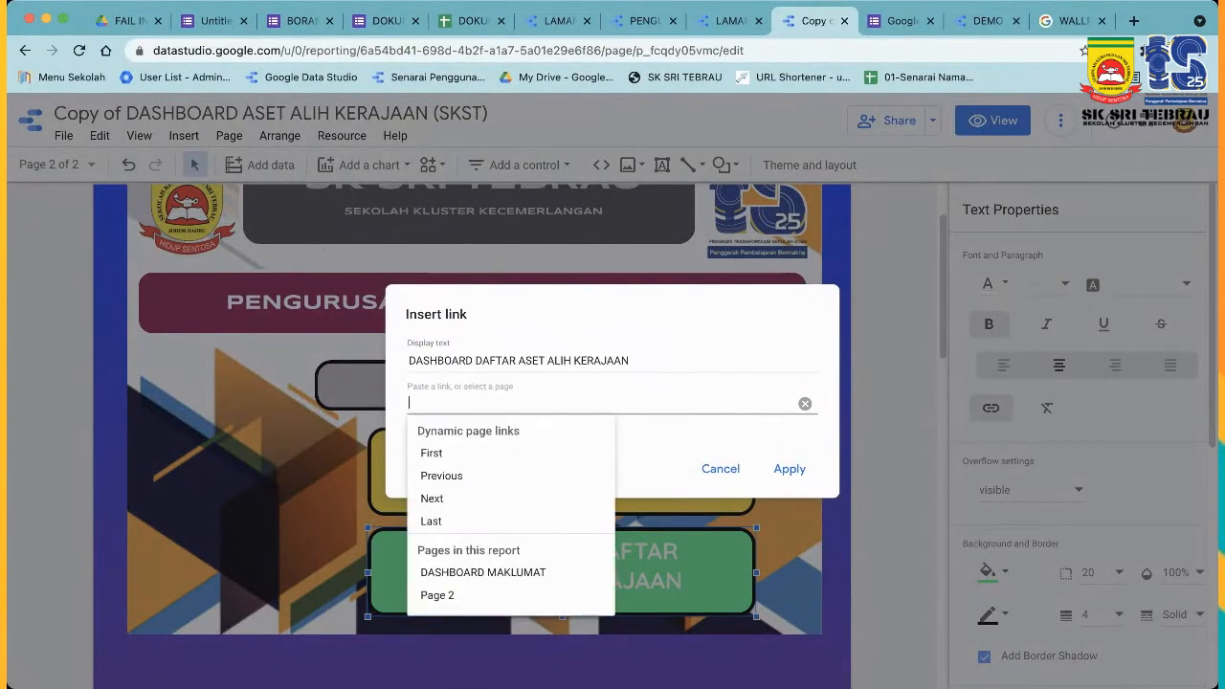
key("Down")
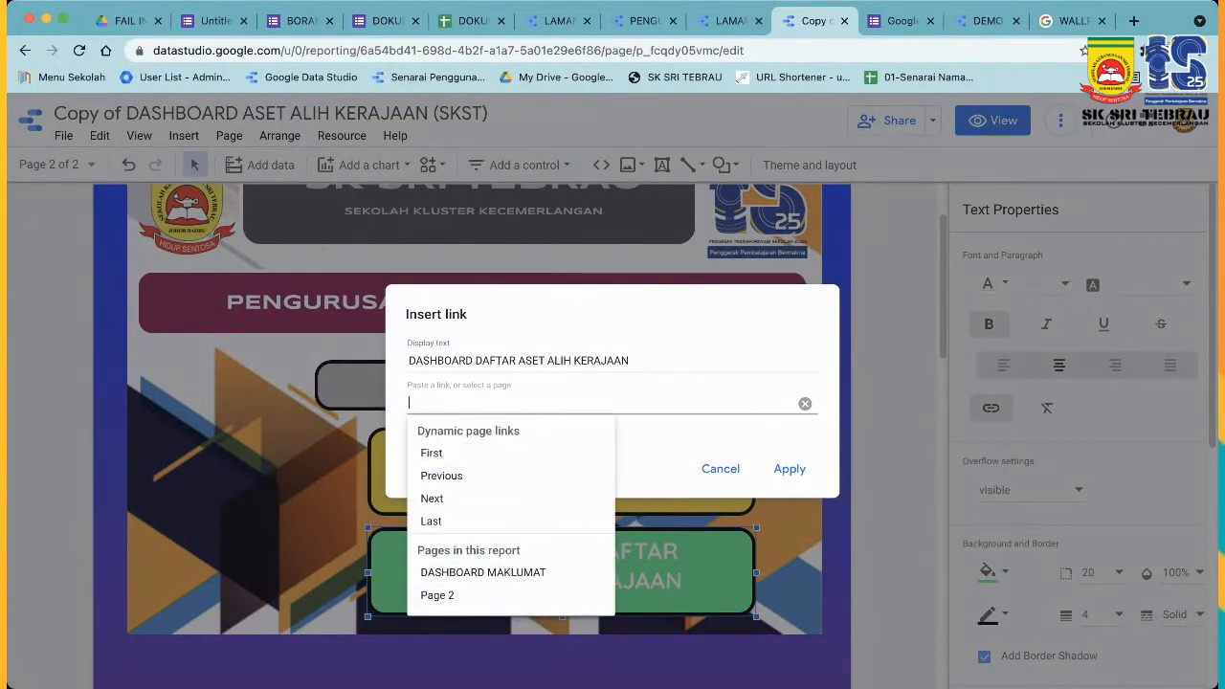
key("Up")
key("Up")
key("Up")
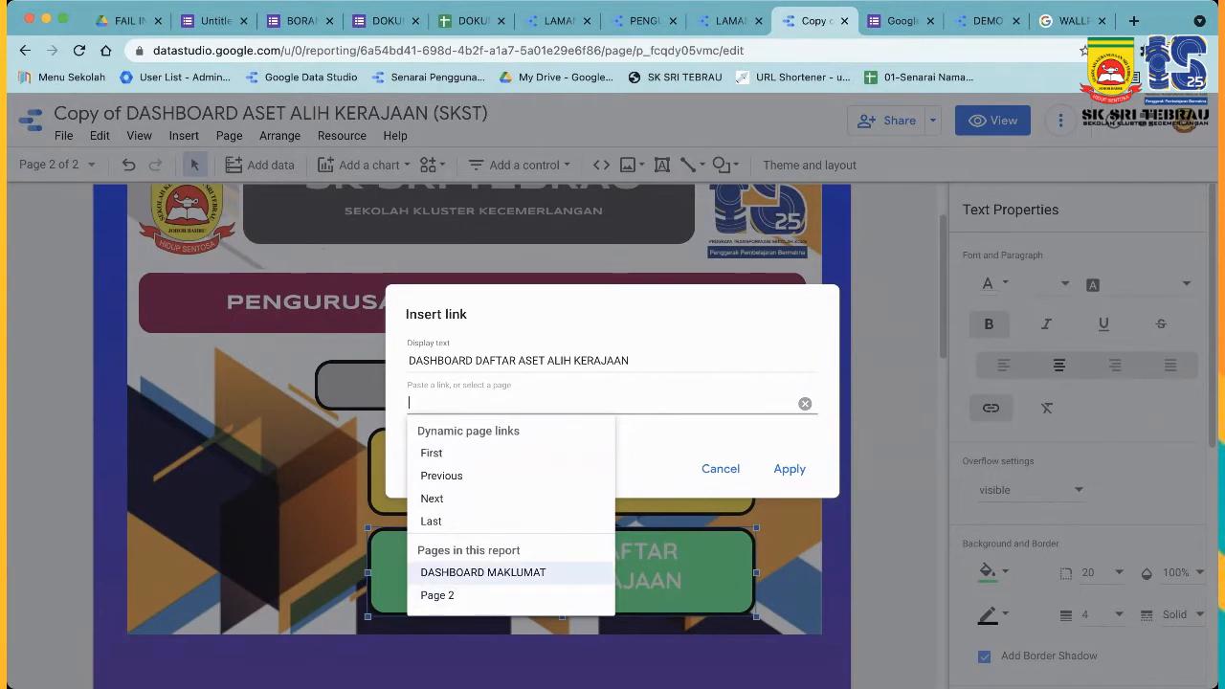
left_click(483, 573)
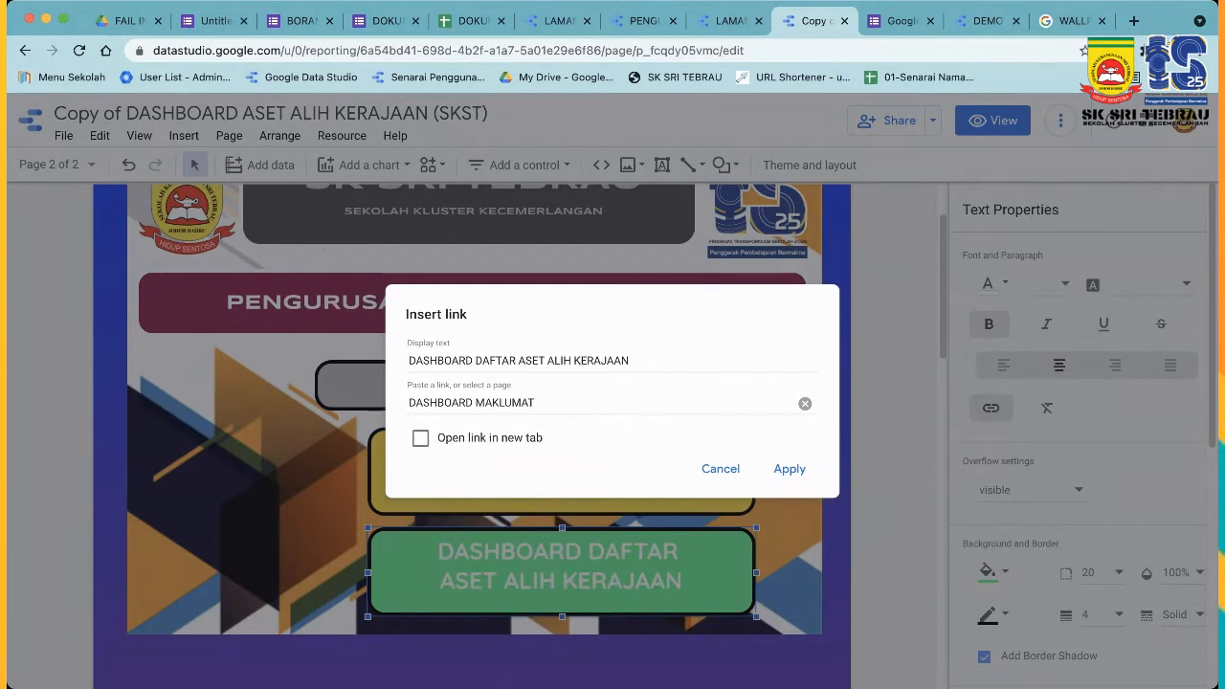
key("Return")
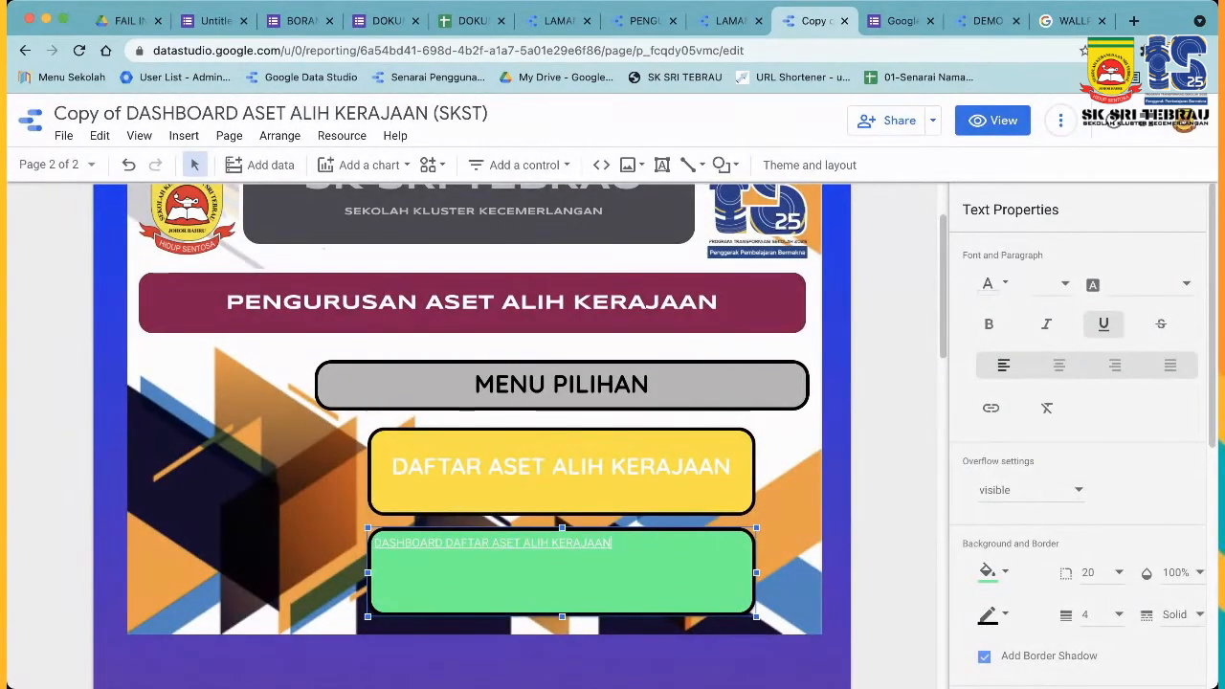
Preview the report and test the green menu button's link, checking the upper part of the page it leads to.
left_click(992, 120)
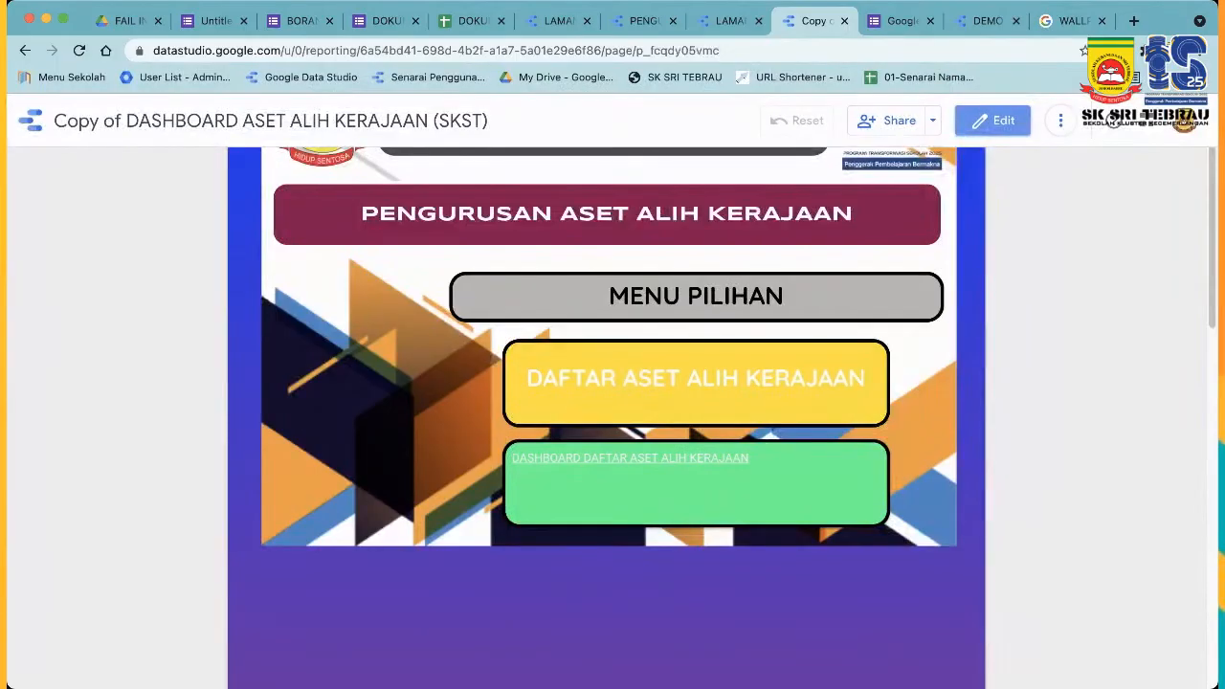
left_click(630, 457)
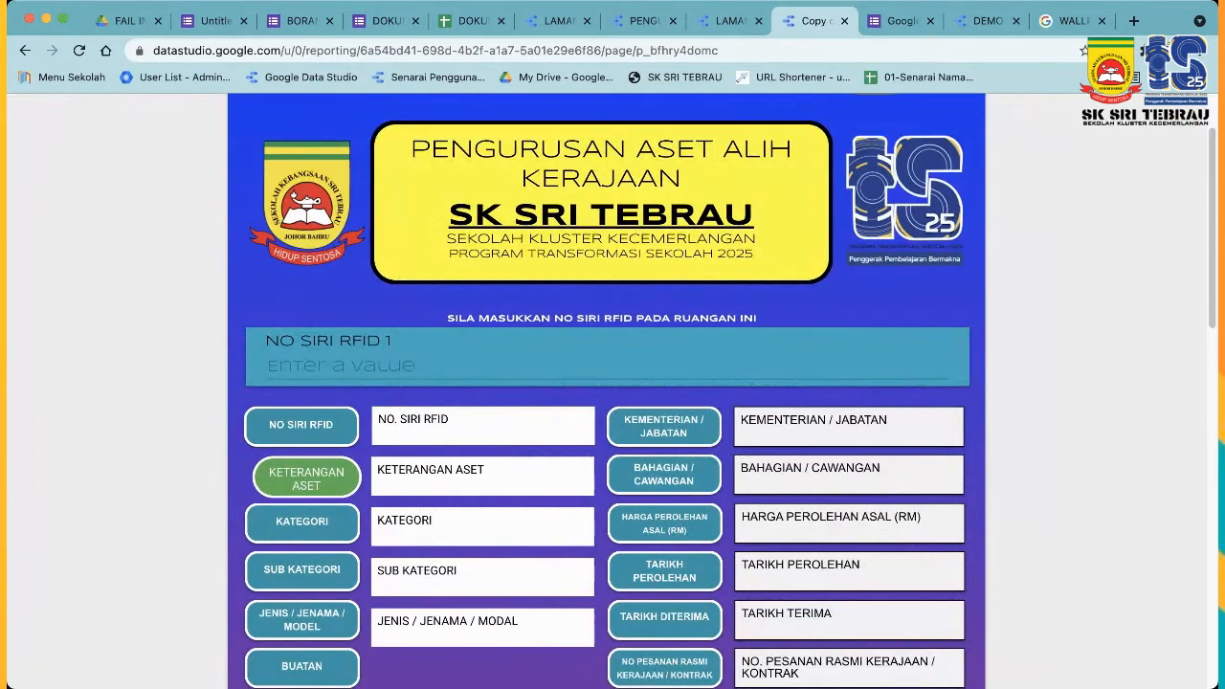
scroll(607, 383, "down", 3)
scroll(607, 382, "up", 3)
scroll(607, 383, "up", 1)
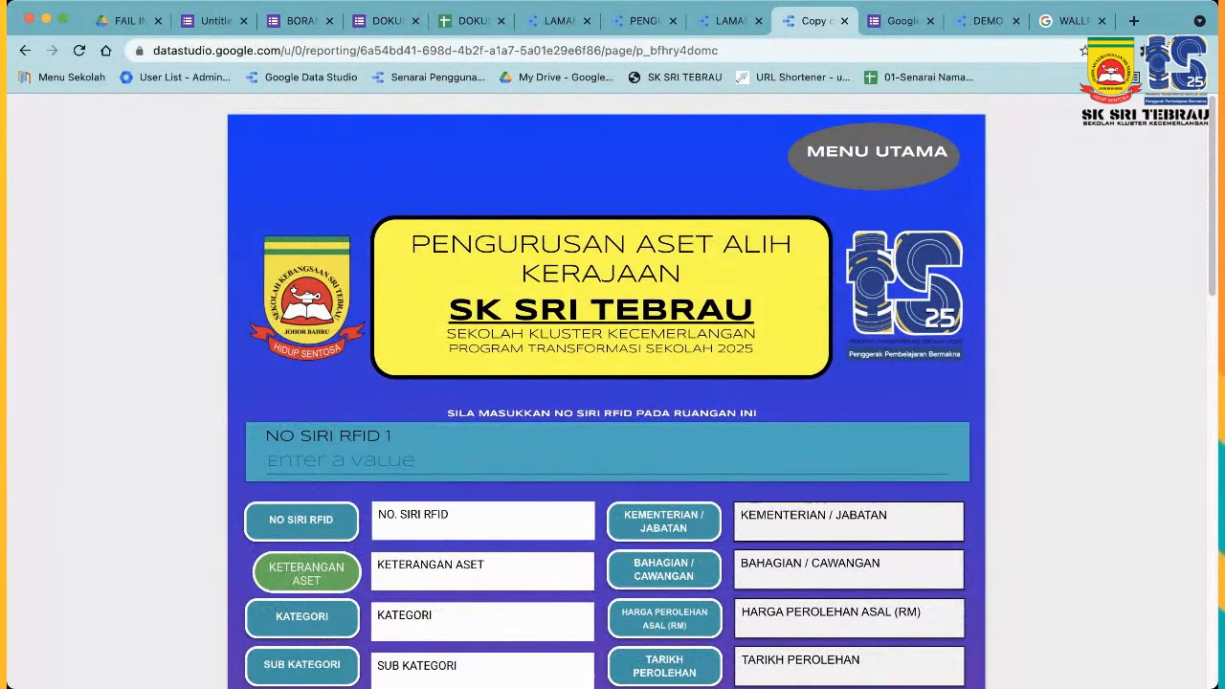
scroll(380, 465, "down", 1)
scroll(380, 465, "up", 1)
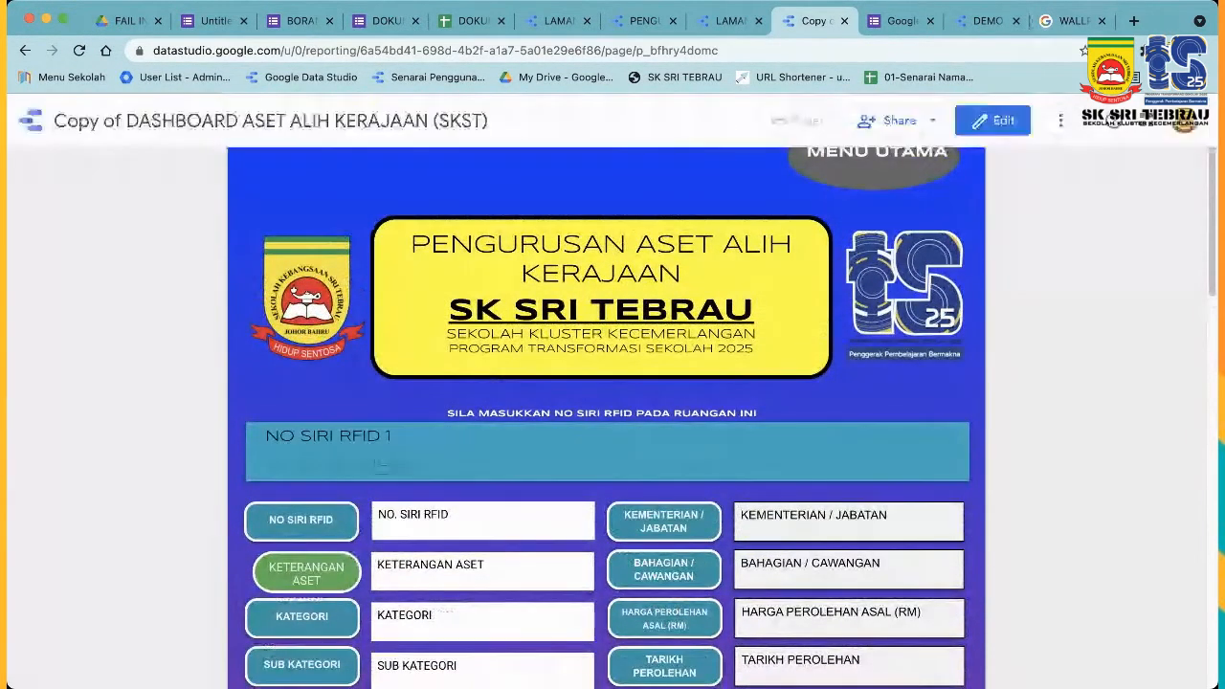
Return to editing and link the MENU UTAMA button on the dashboard page to Page 2, with Page 2 as display text.
left_click(993, 121)
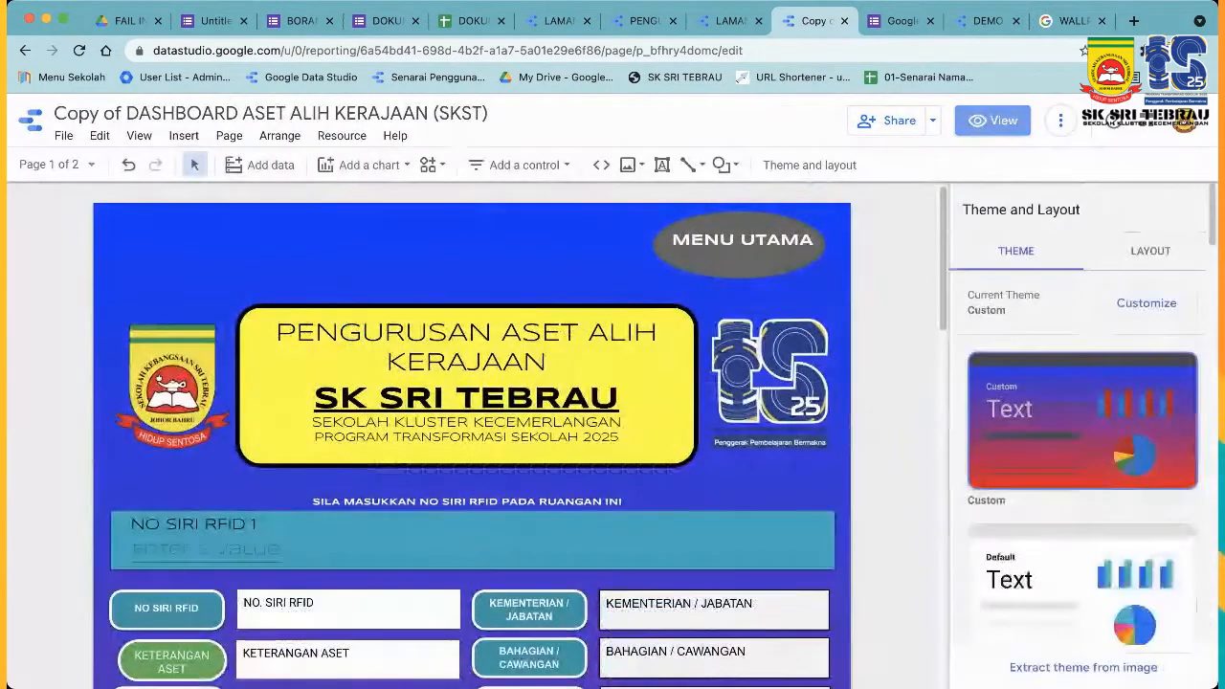
left_click(743, 239)
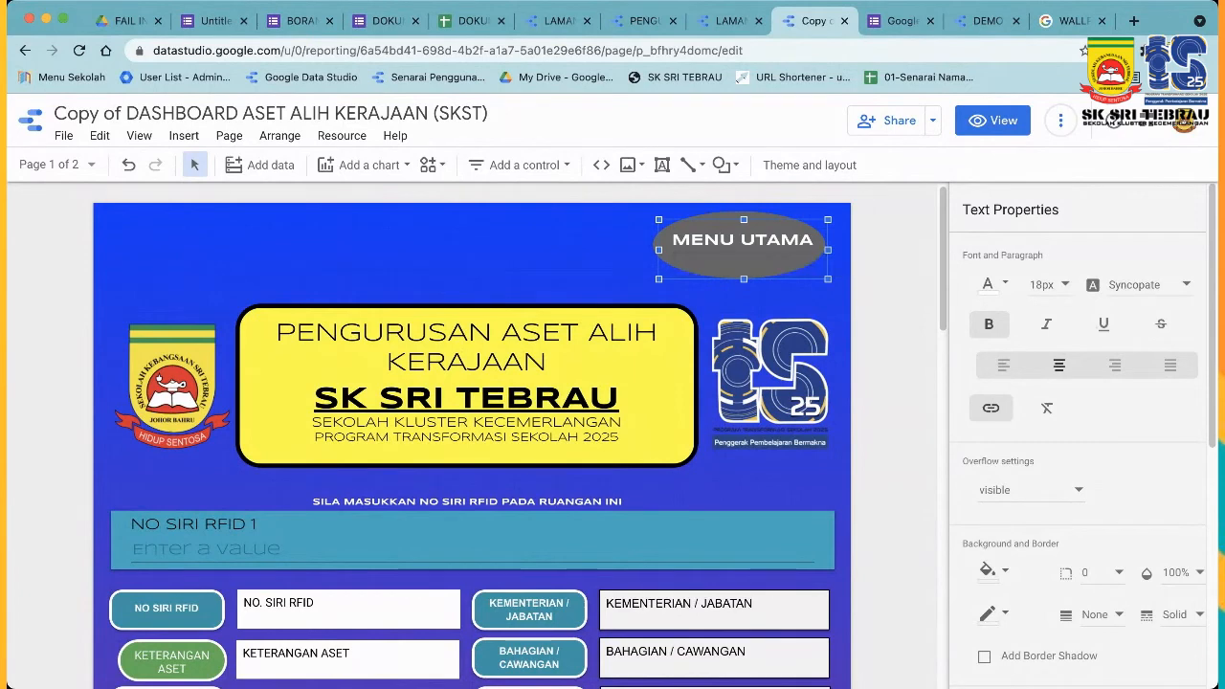
key("ctrl+a")
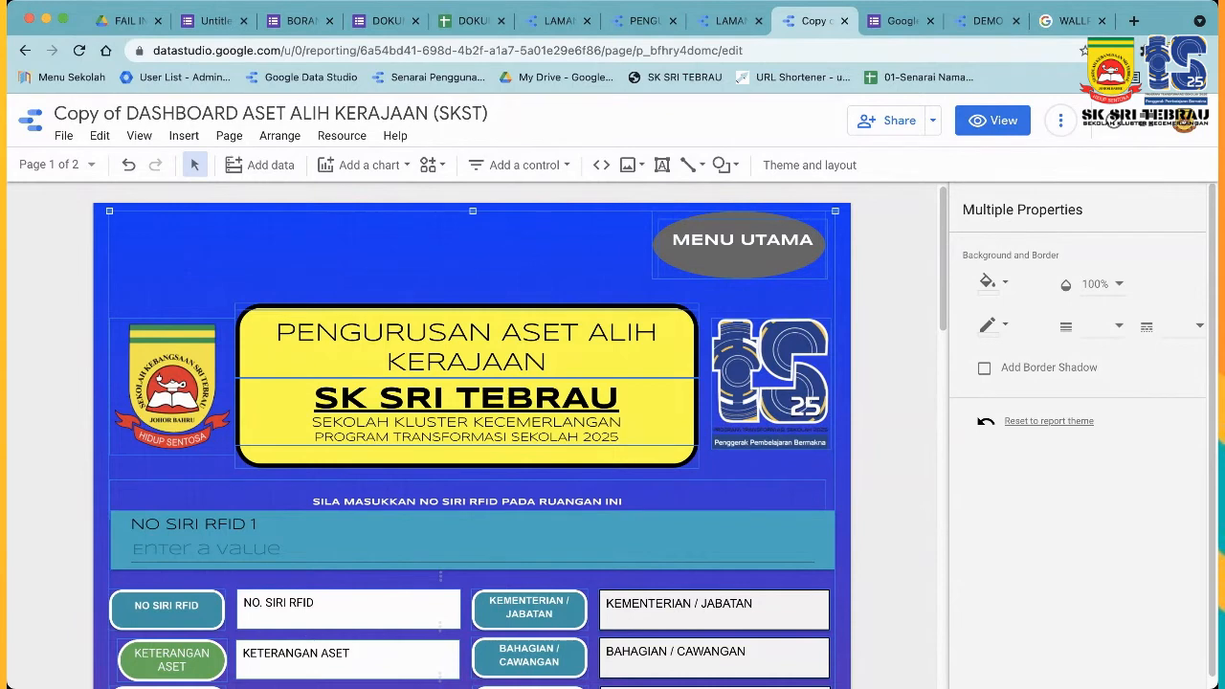
left_click(691, 239)
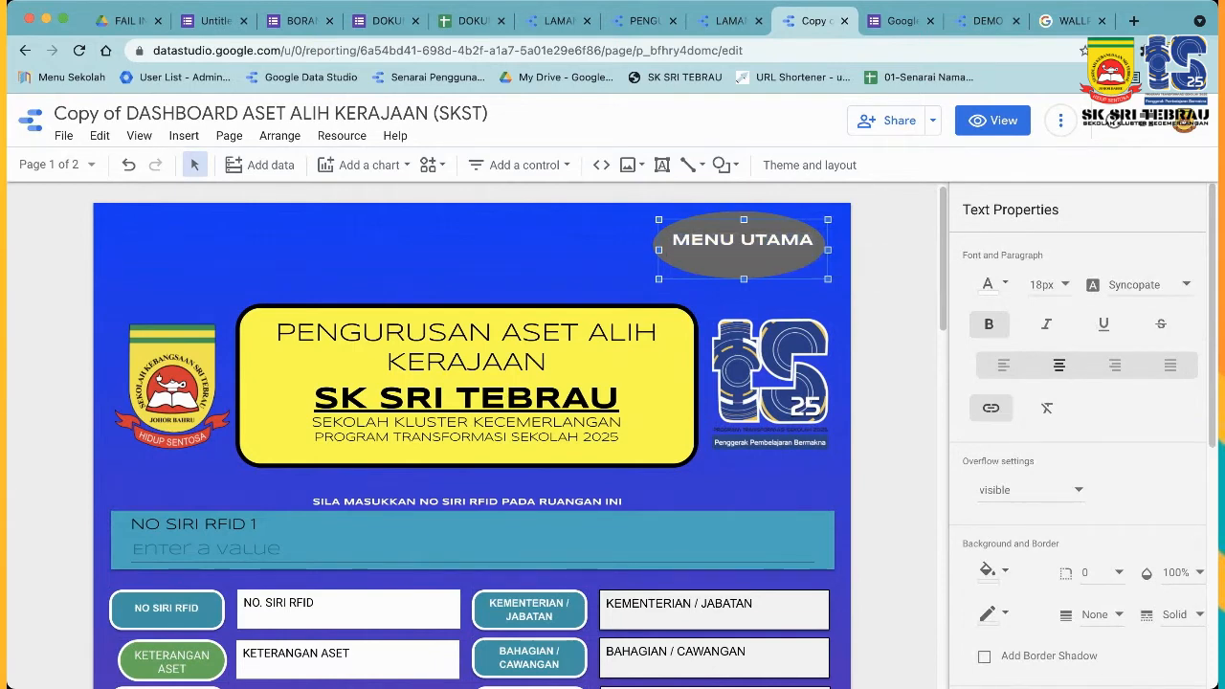
left_click(991, 407)
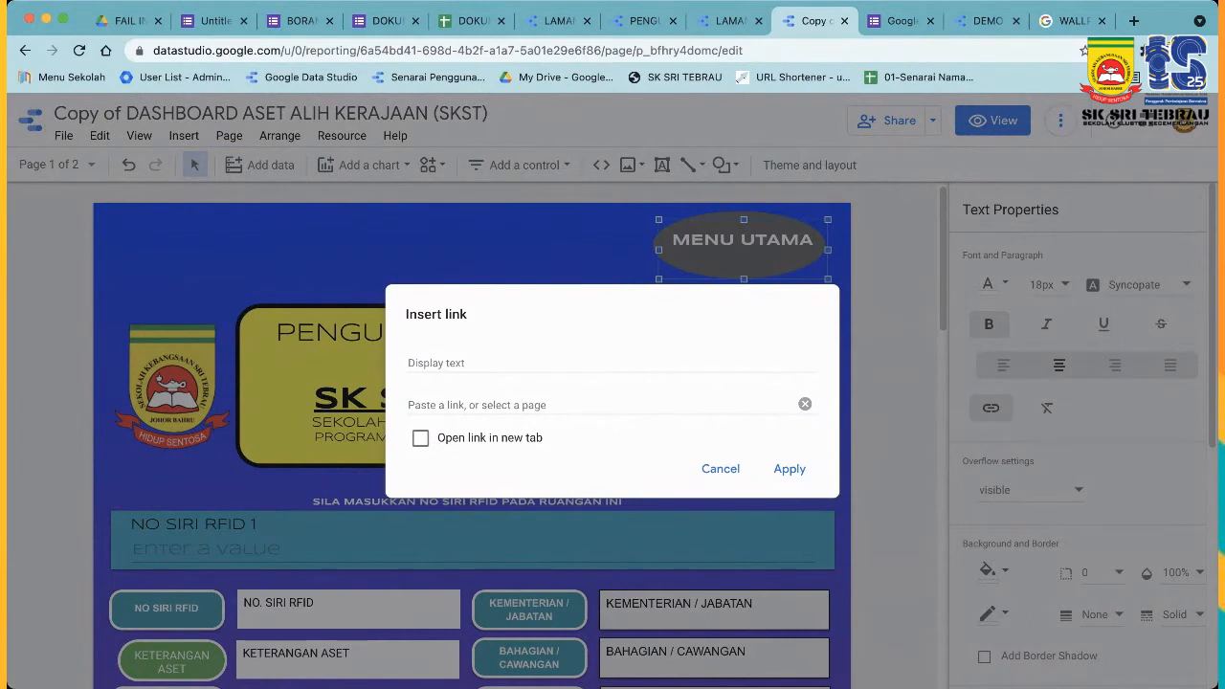
left_click(516, 404)
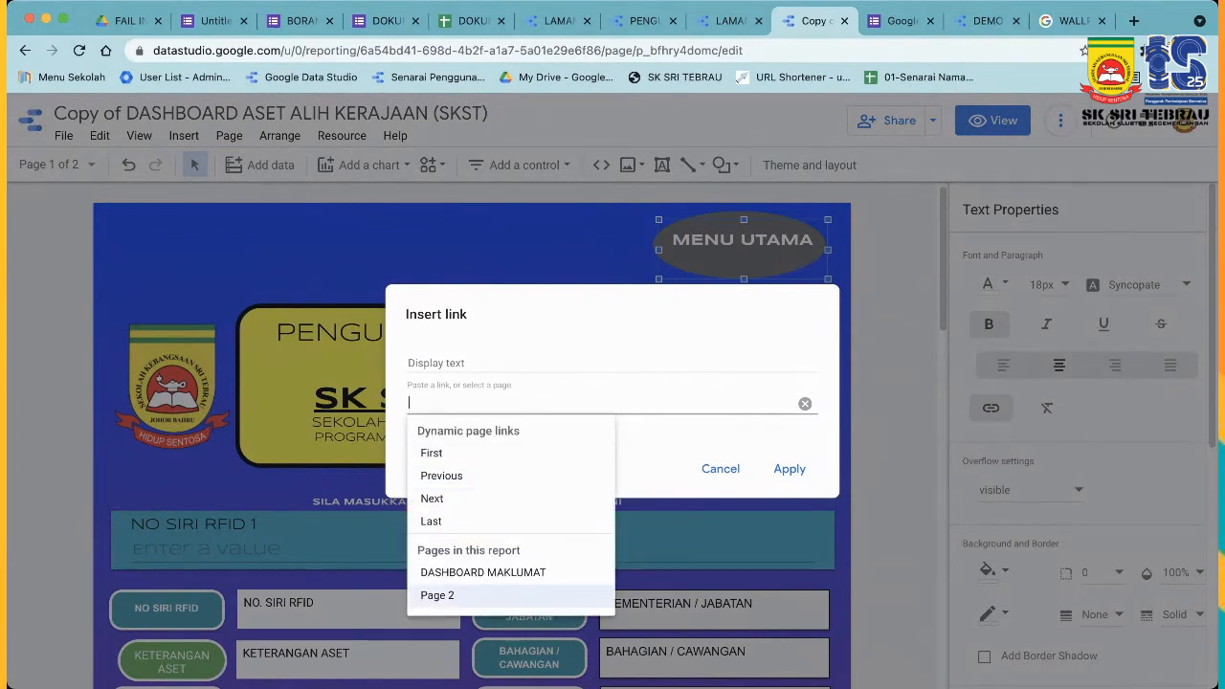
left_click(438, 595)
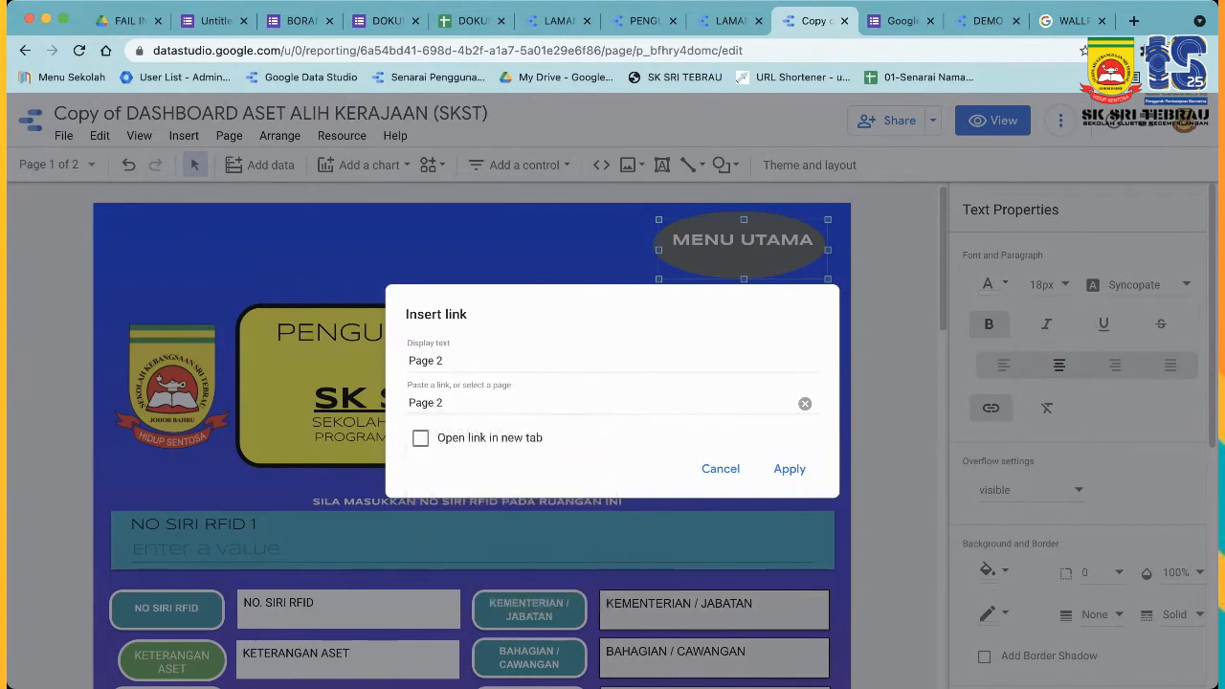
left_click(789, 469)
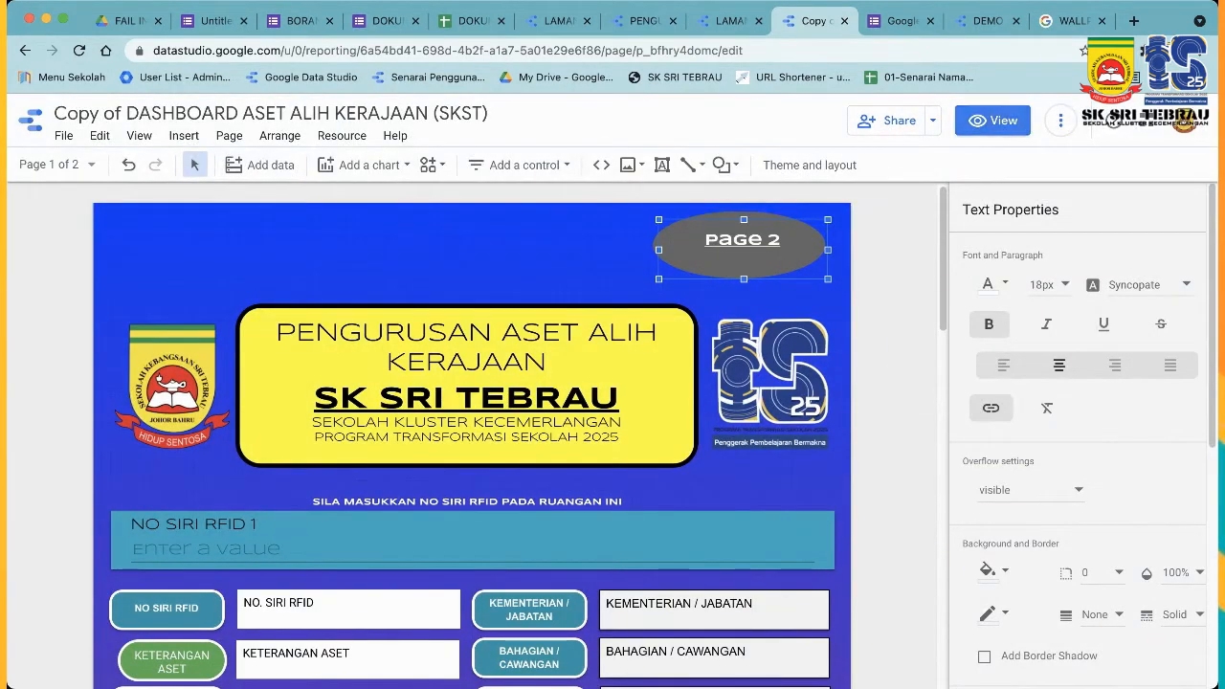
Preview the report and test the links between the dashboard page and Page 2 in both directions.
left_click(993, 120)
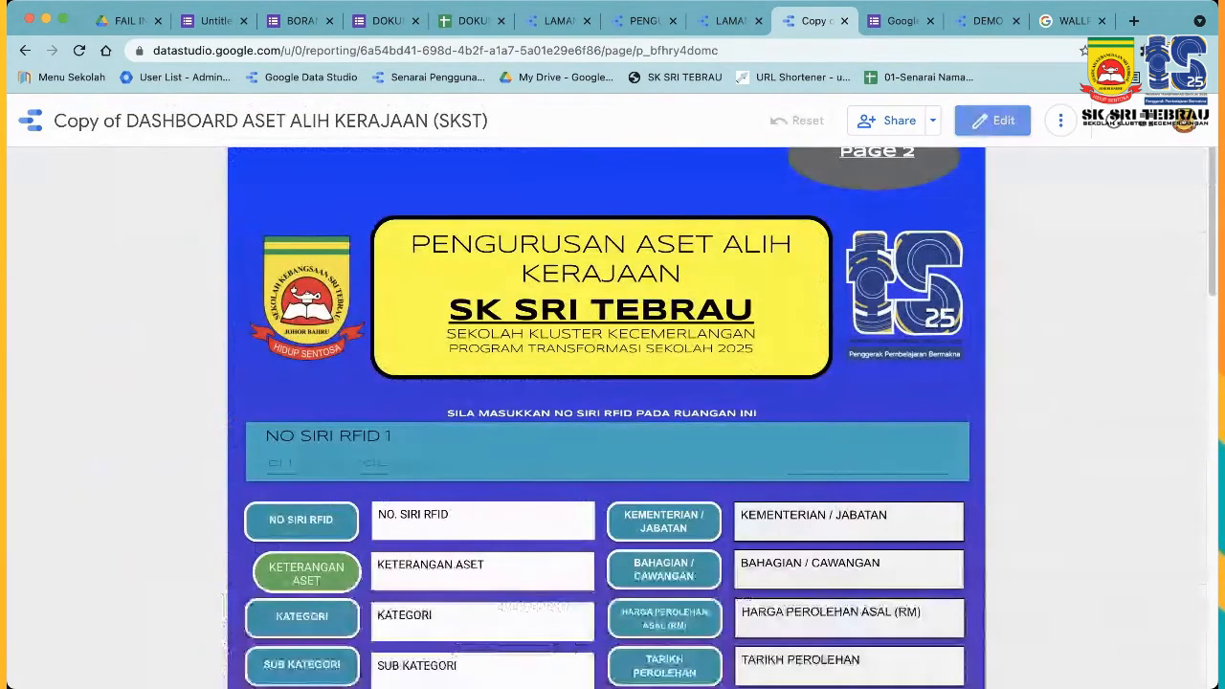
left_click(877, 153)
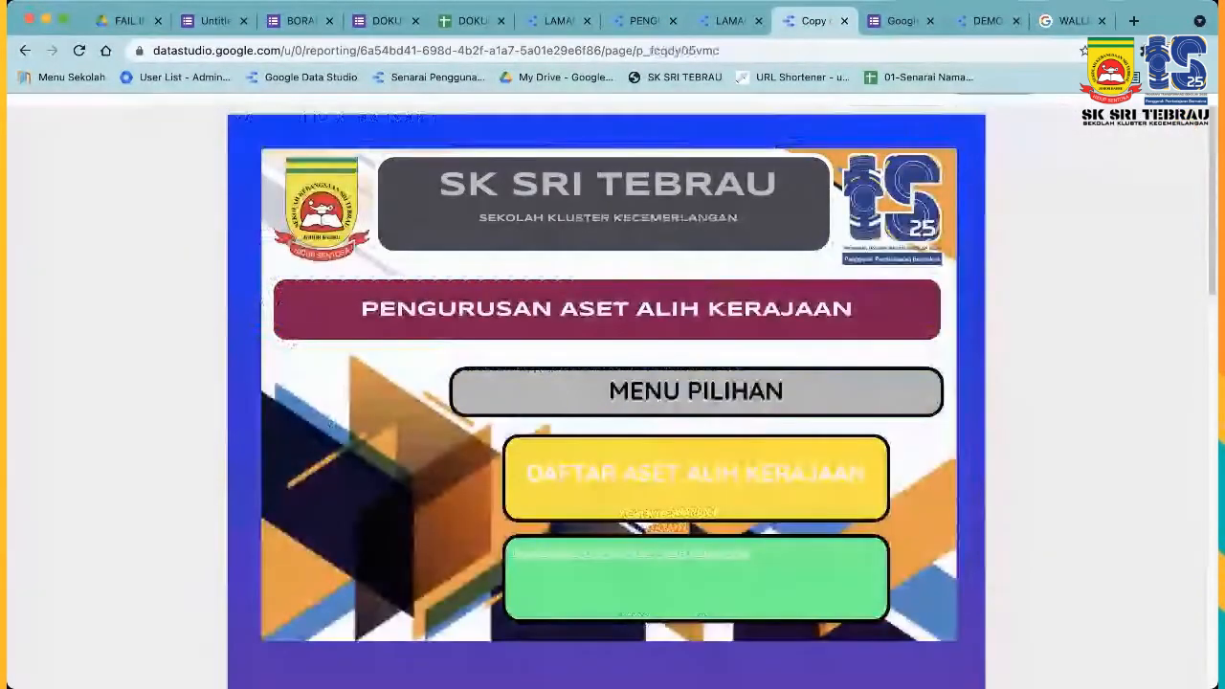
scroll(606, 383, "down", 3)
scroll(613, 364, "up", 1)
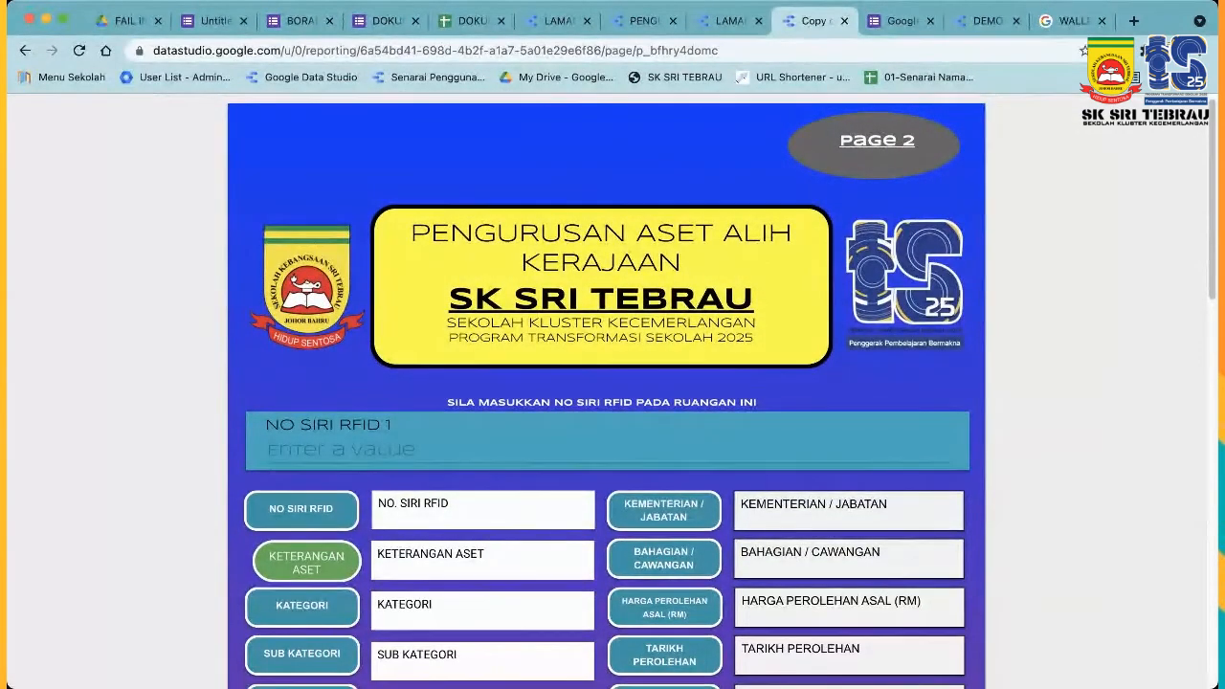
Examine the previewed dashboard page from its header to the PEMERIKSAAN ASET section, and return to editing.
scroll(613, 390, "down", 5)
scroll(613, 390, "down", 10)
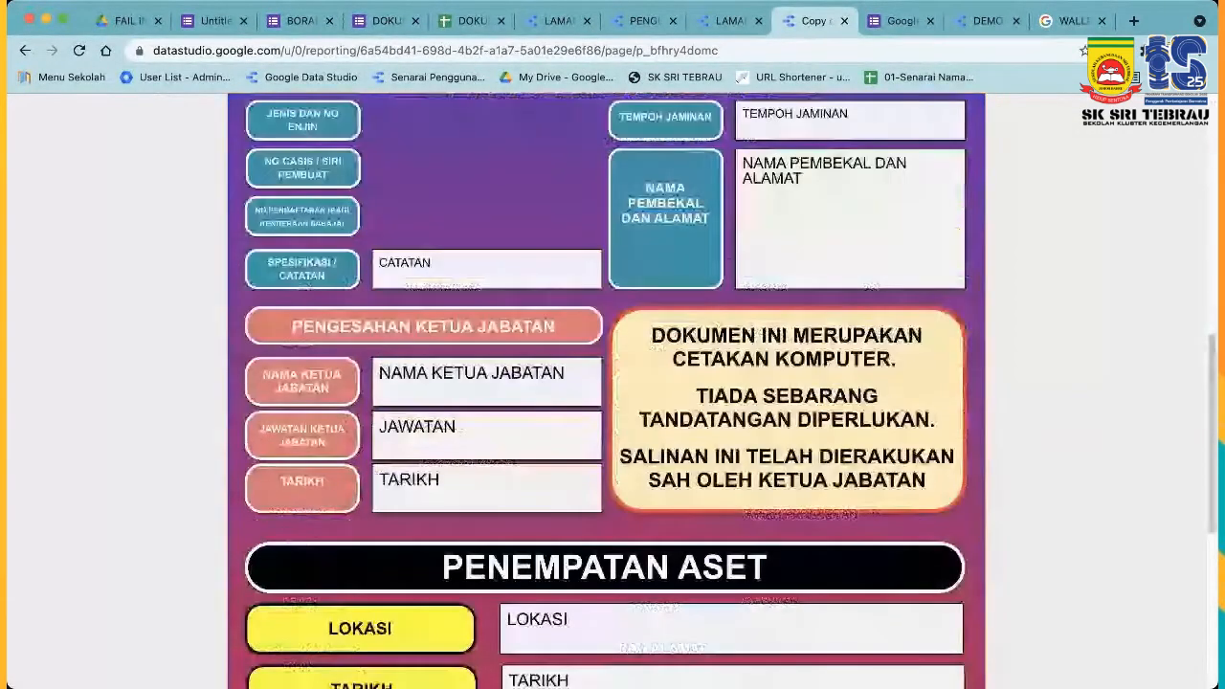
scroll(613, 391, "up", 2)
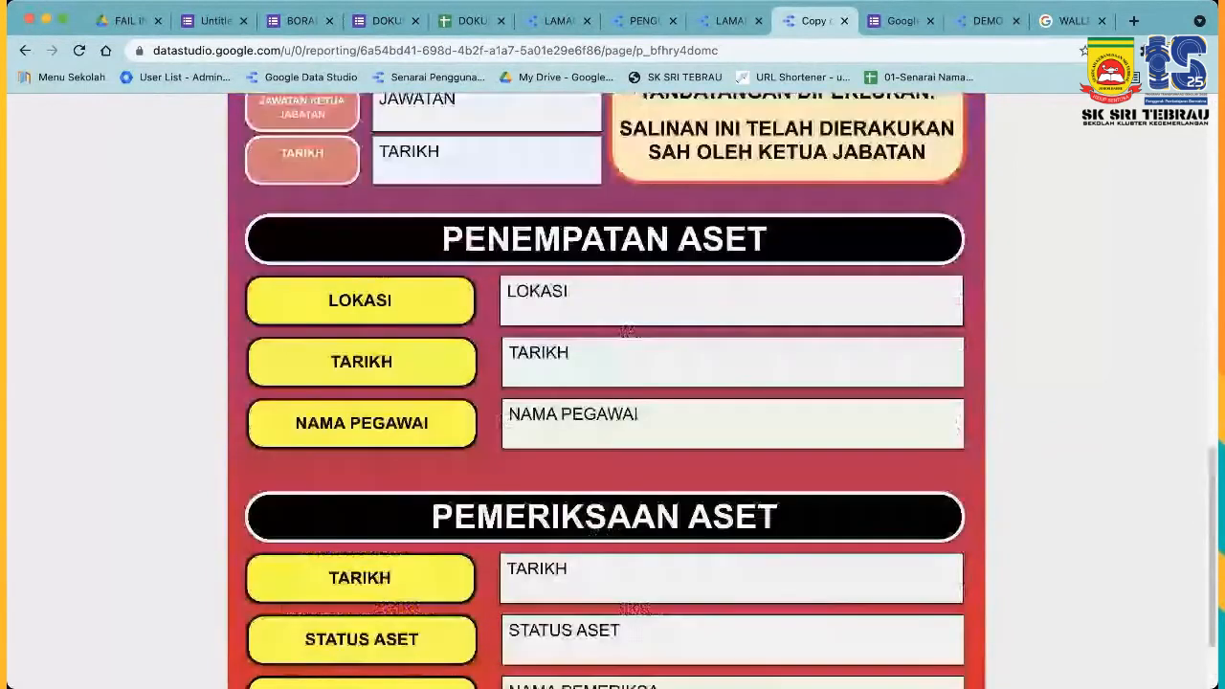
scroll(613, 391, "up", 1)
scroll(612, 391, "down", 4)
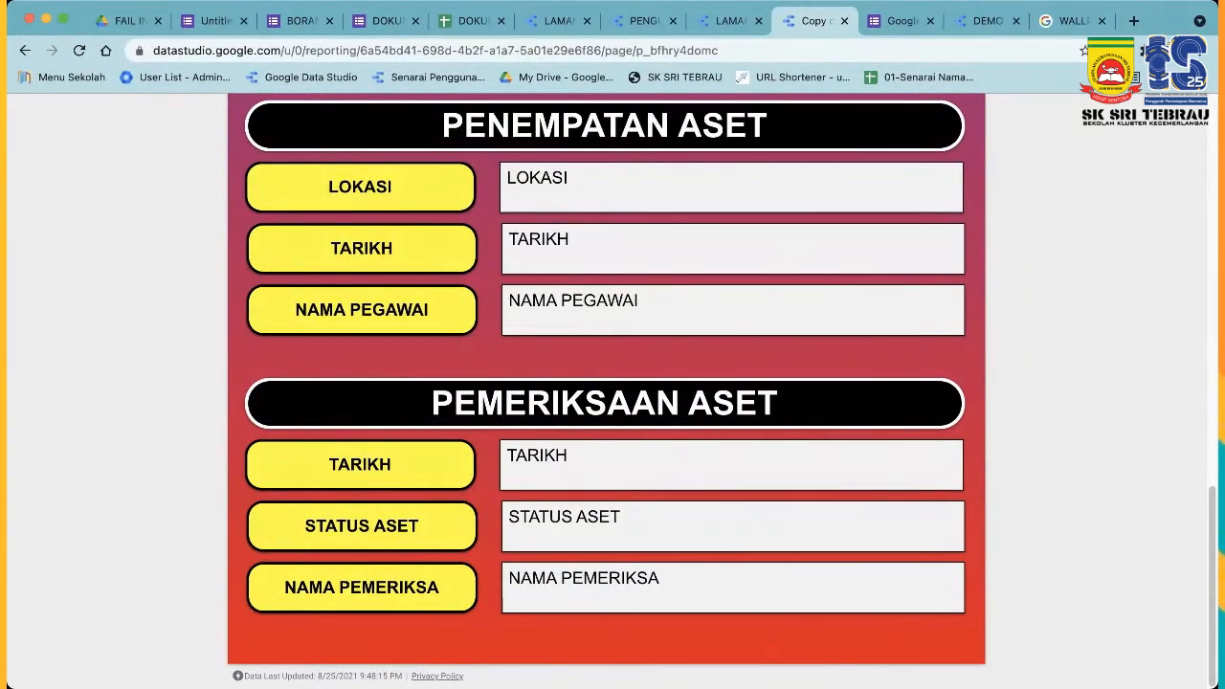
scroll(606, 391, "up", 15)
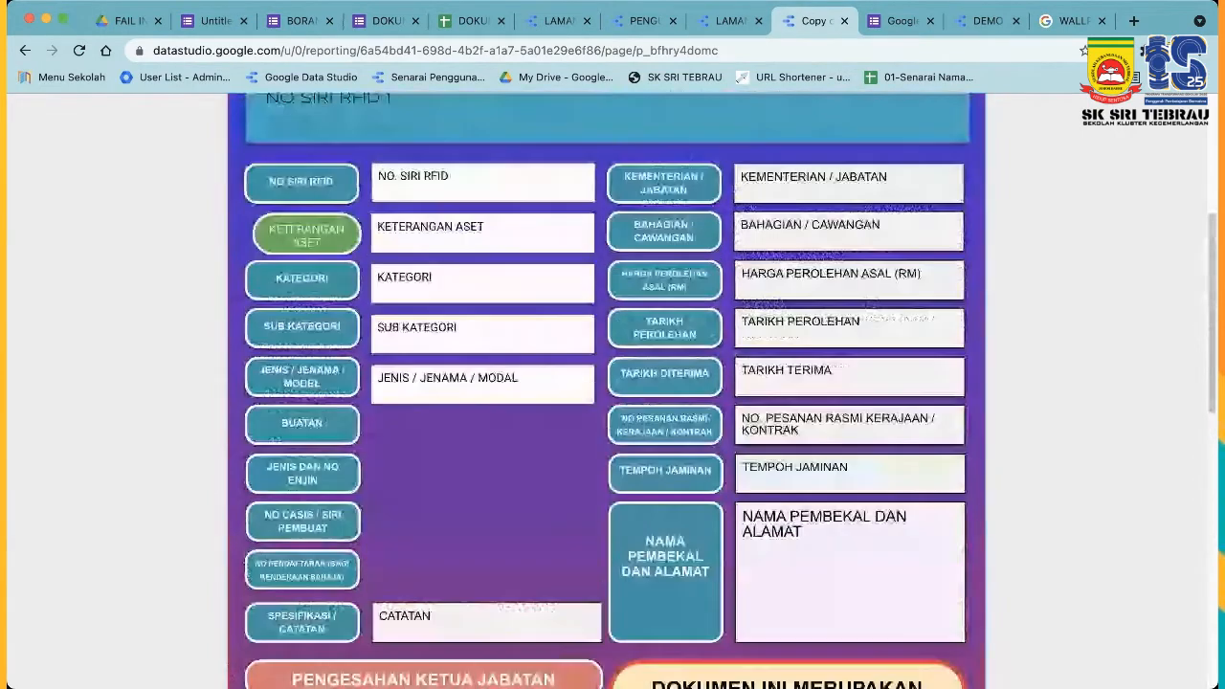
scroll(574, 294, "up", 3)
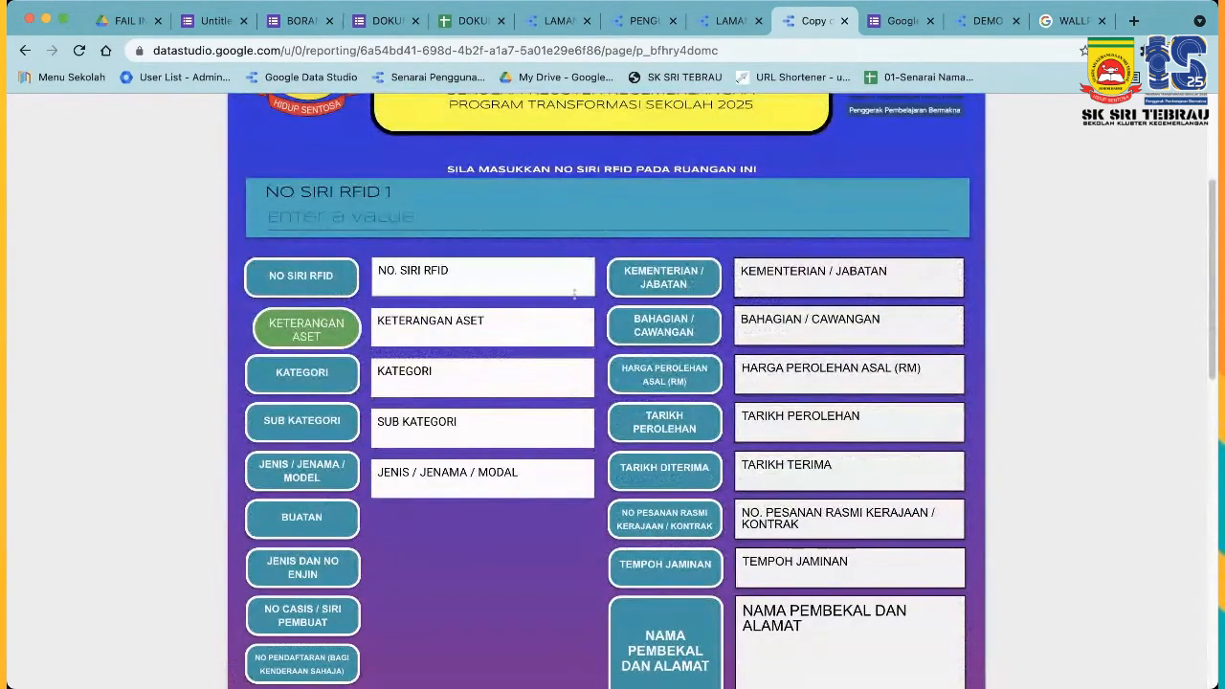
scroll(606, 391, "up", 5)
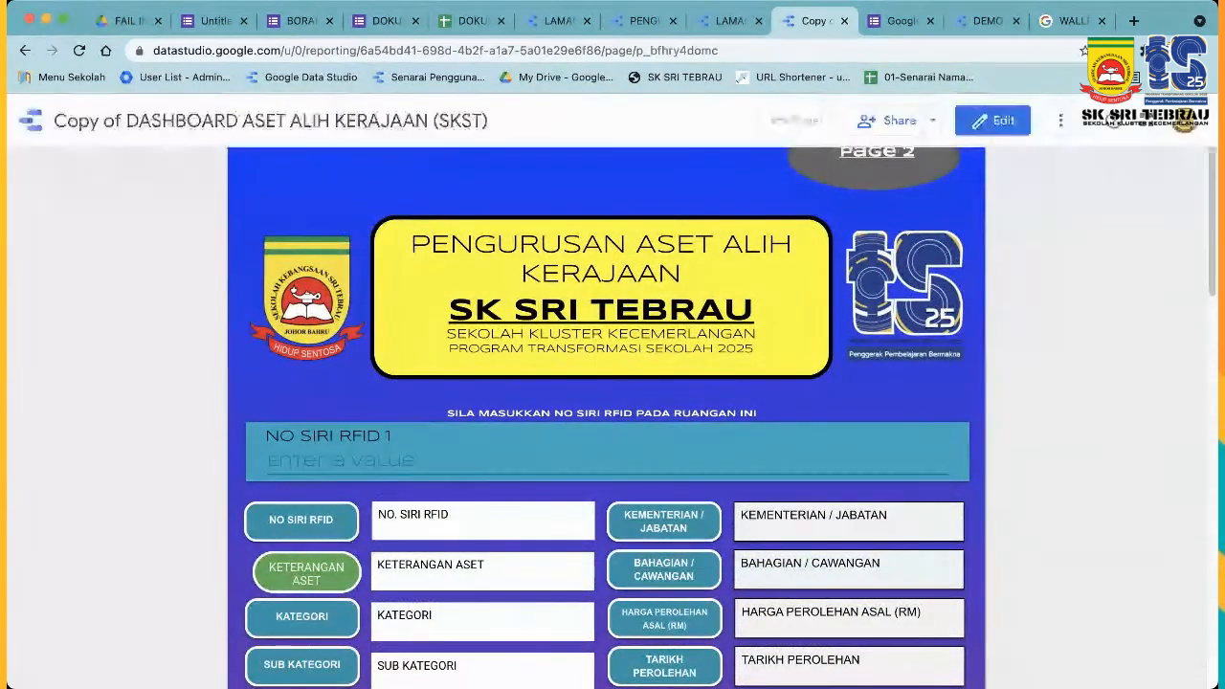
left_click(993, 119)
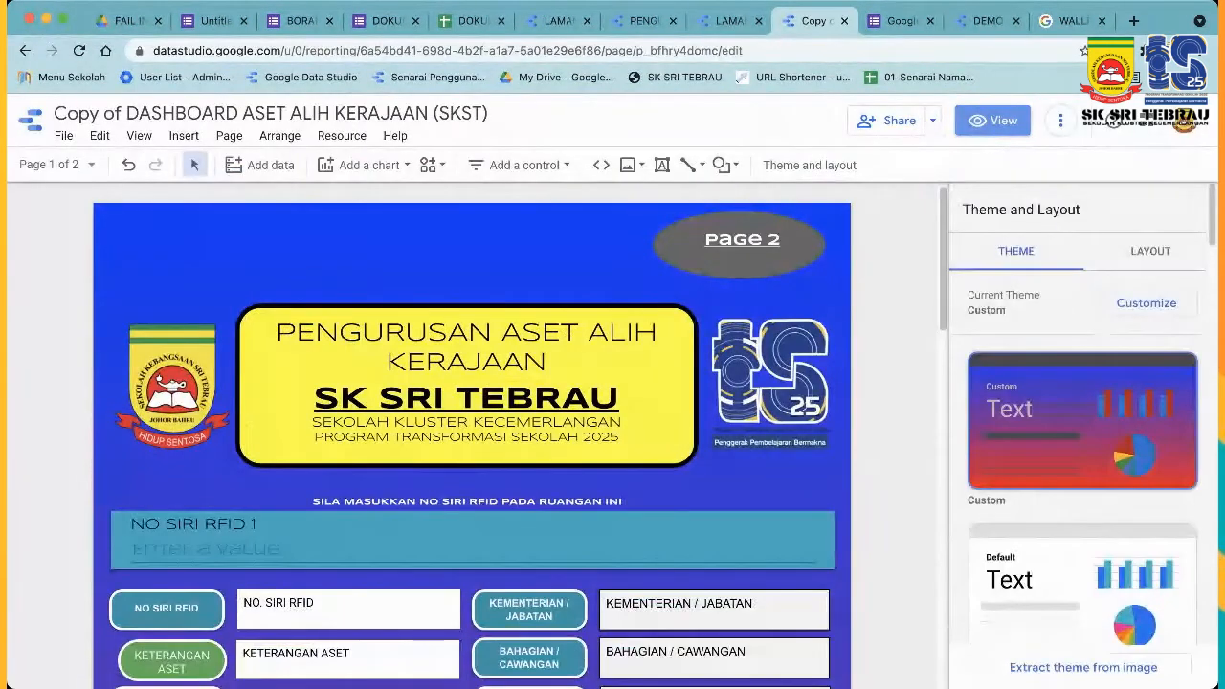
left_click(366, 165)
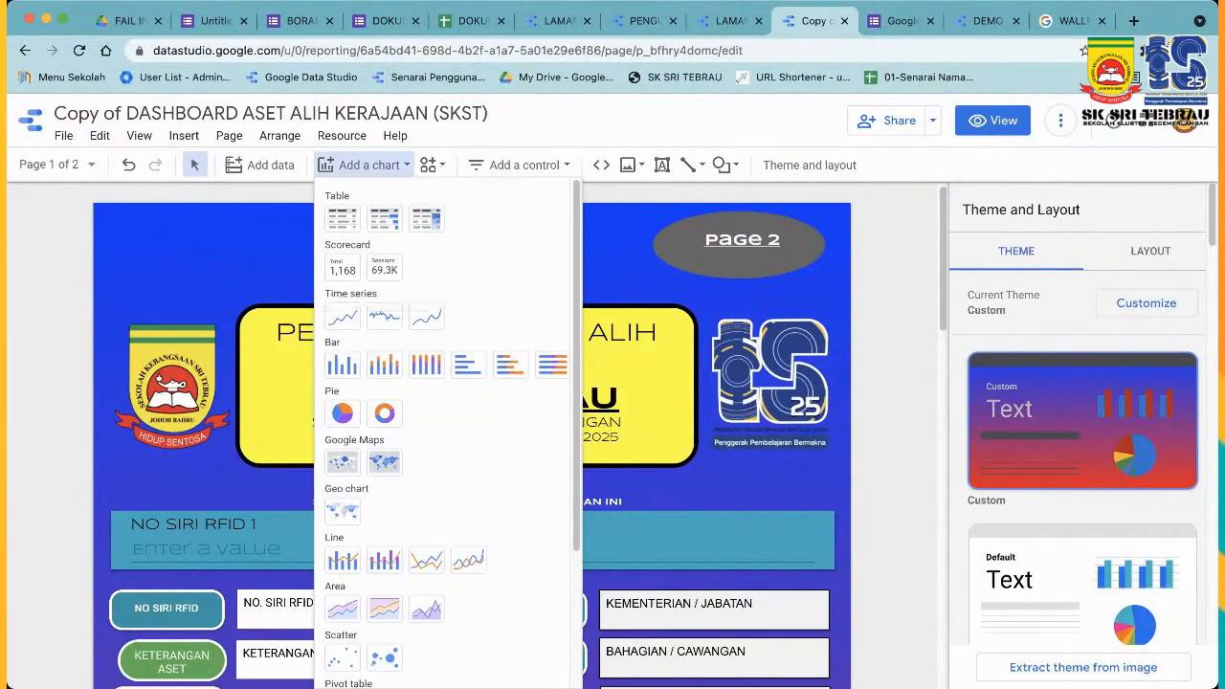
key("Escape")
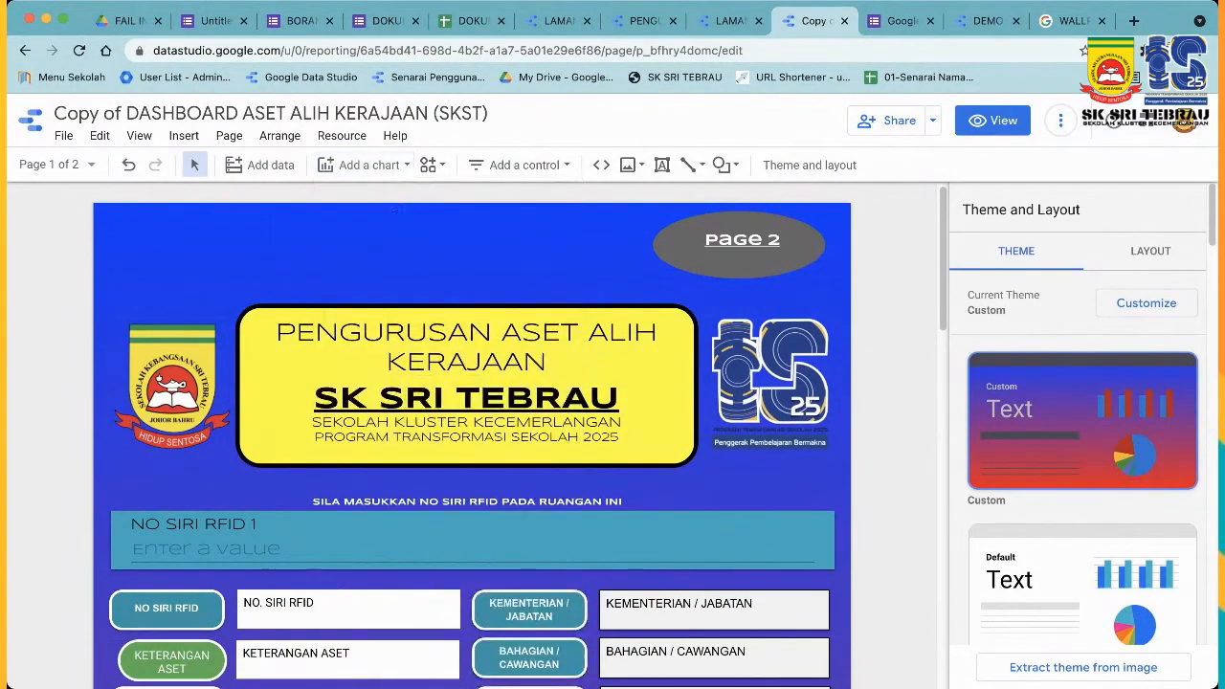
scroll(473, 436, "down", 5)
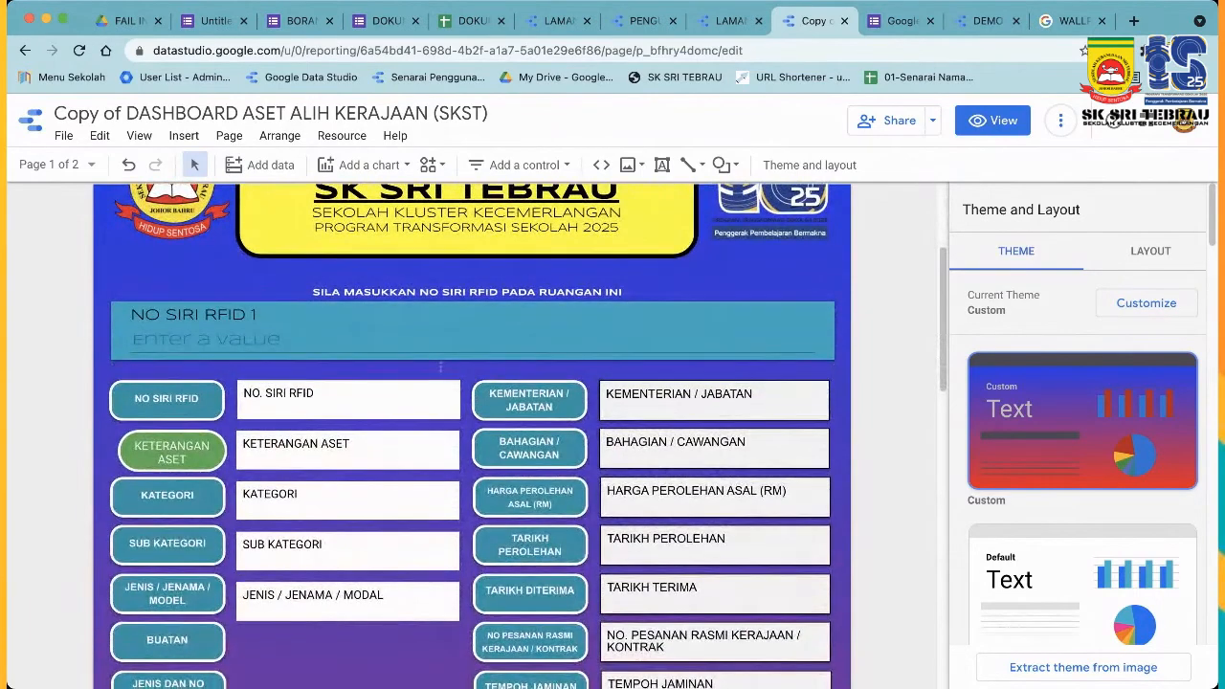
Review the style settings of the NO. SIRI RFID table, from conditional formatting to missing data.
scroll(528, 437, "up", 1)
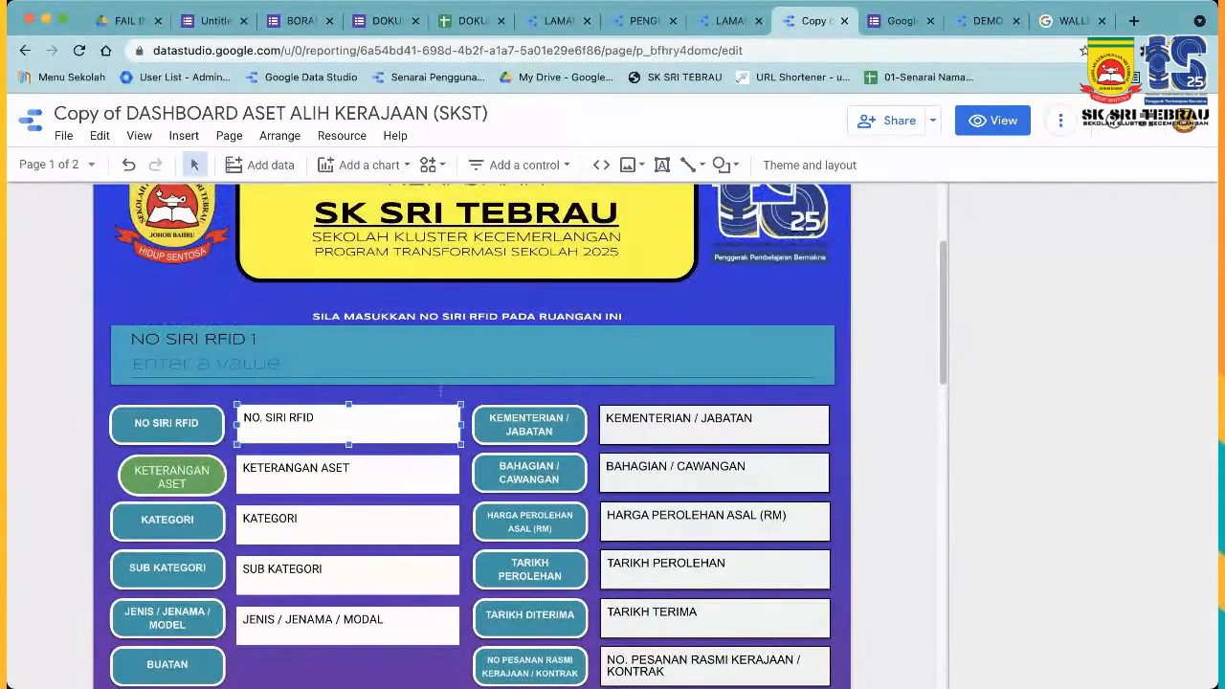
left_click(348, 425)
left_click(1070, 244)
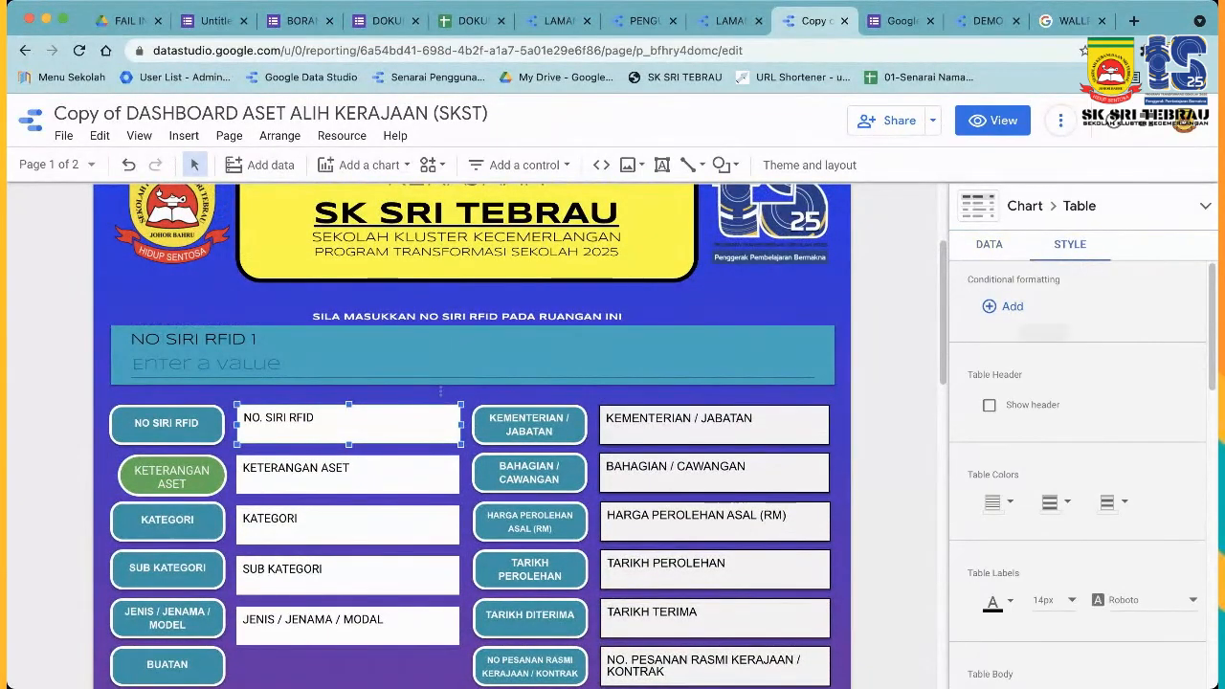
scroll(1082, 478, "down", 6)
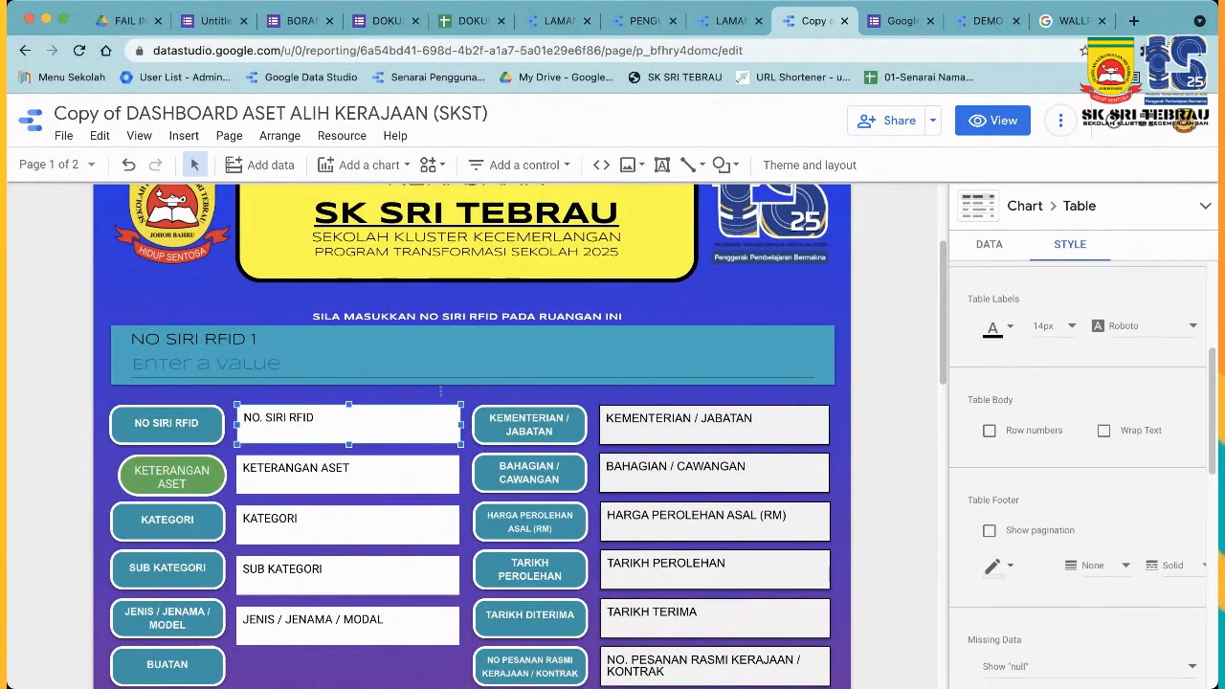
scroll(1081, 479, "up", 6)
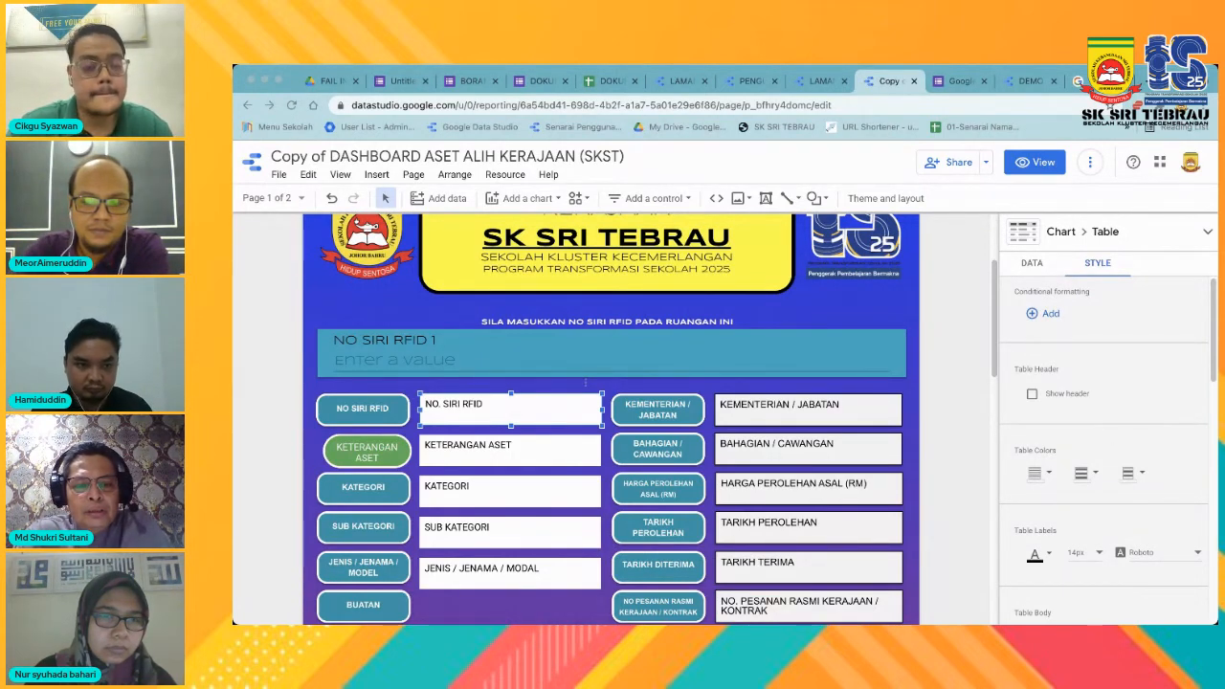
scroll(612, 421, "up", 2)
scroll(613, 421, "down", 1)
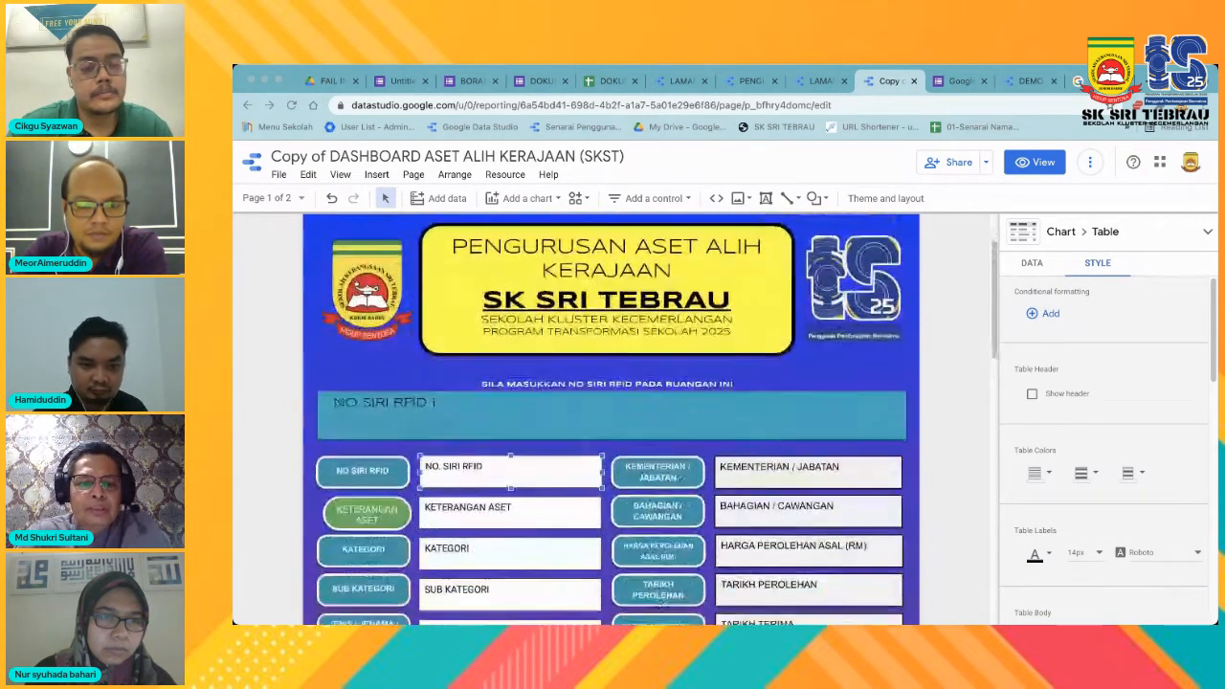
scroll(613, 422, "down", 1)
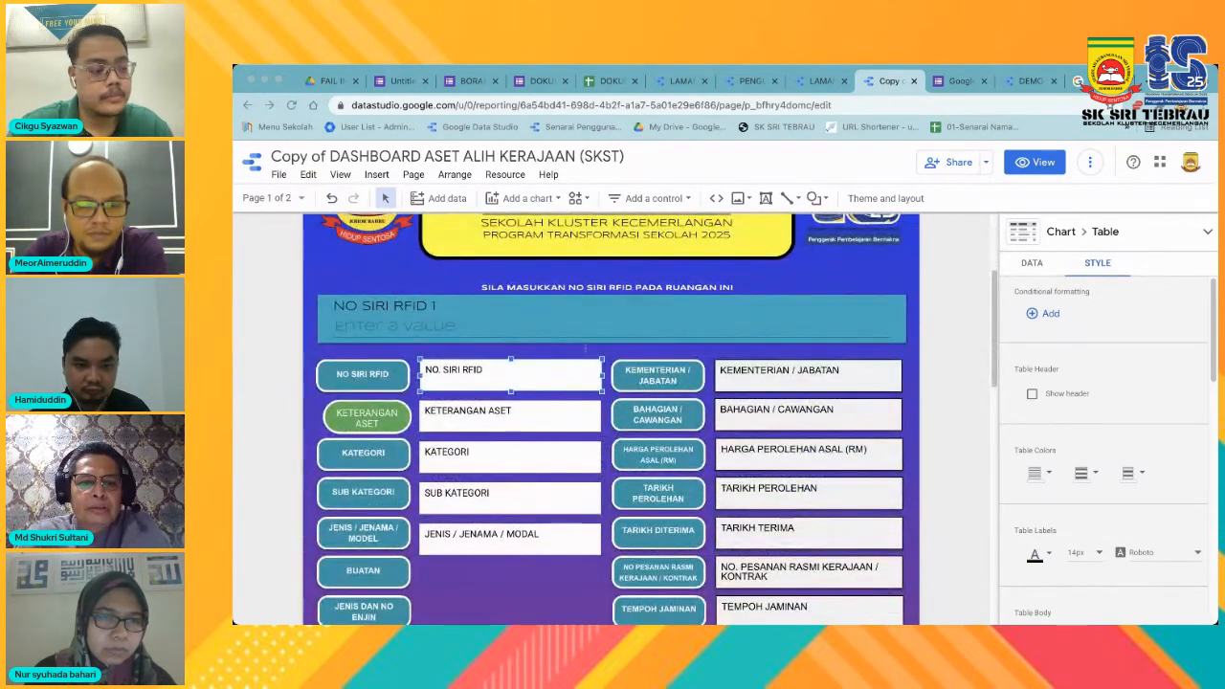